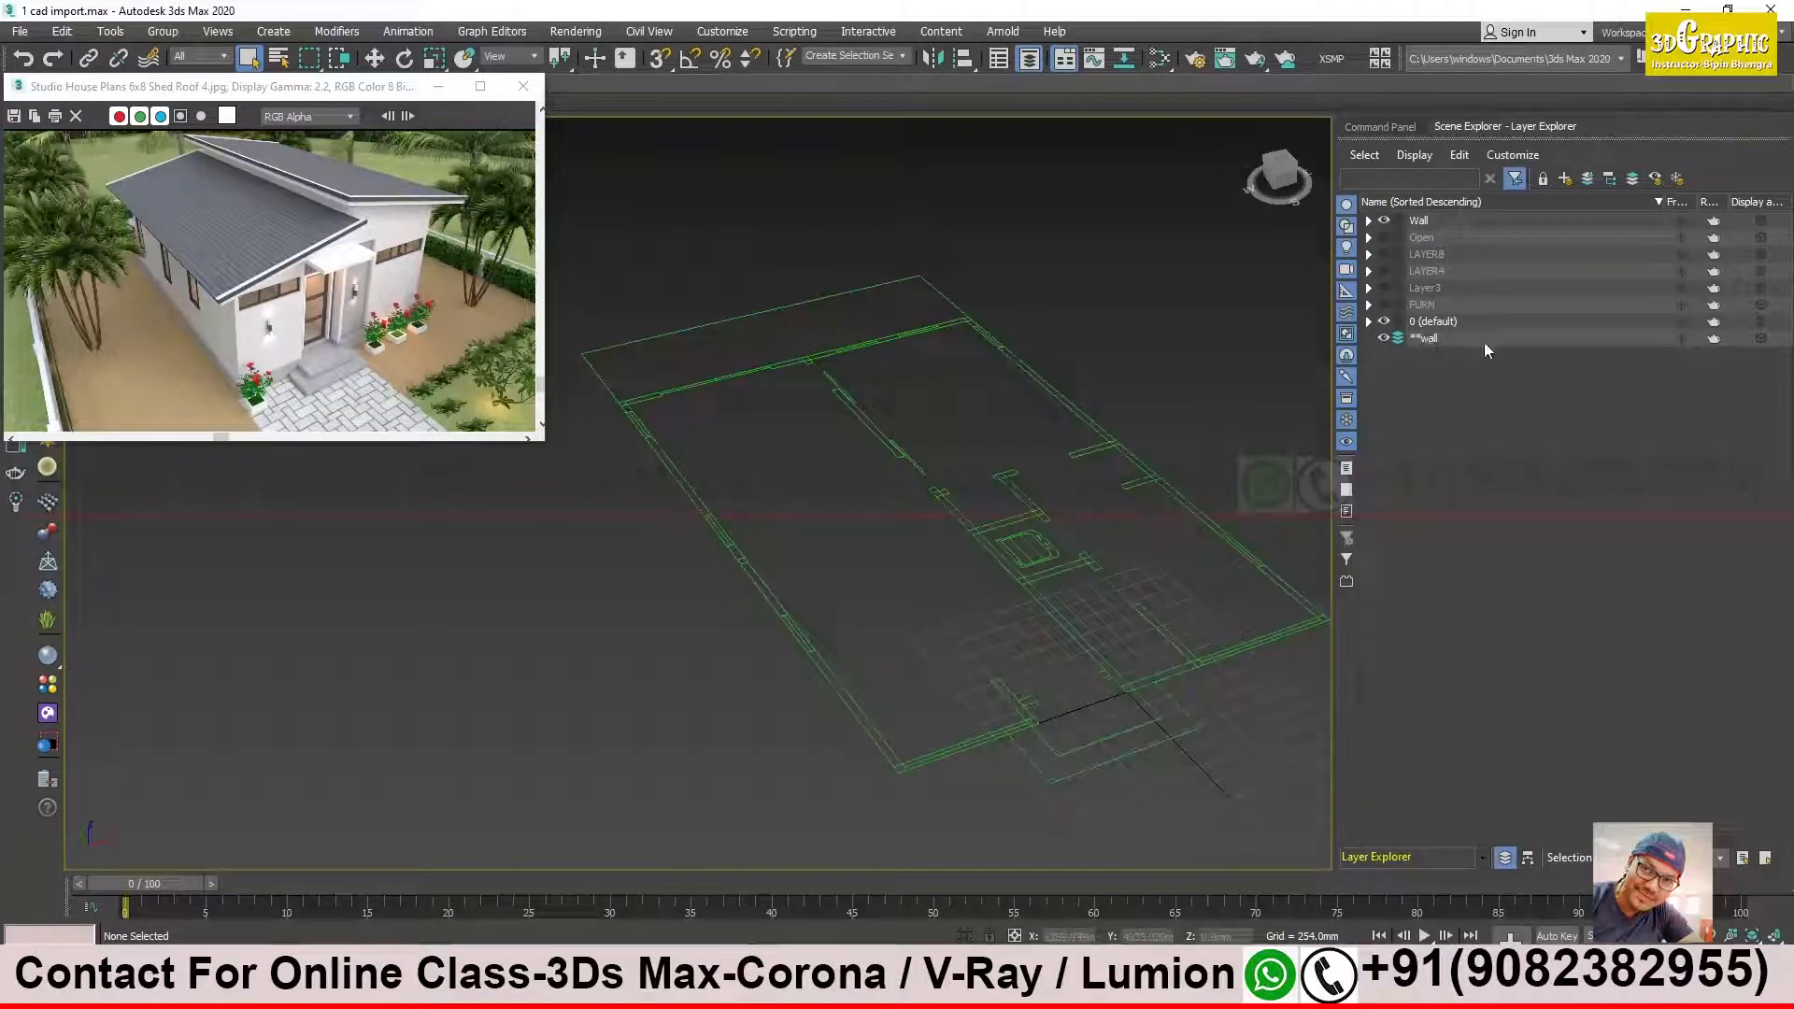
Step: Start a standard Box primitive and turn on 3D snapping for tracing the imported wall plan
middle_drag(978, 456, 916, 439)
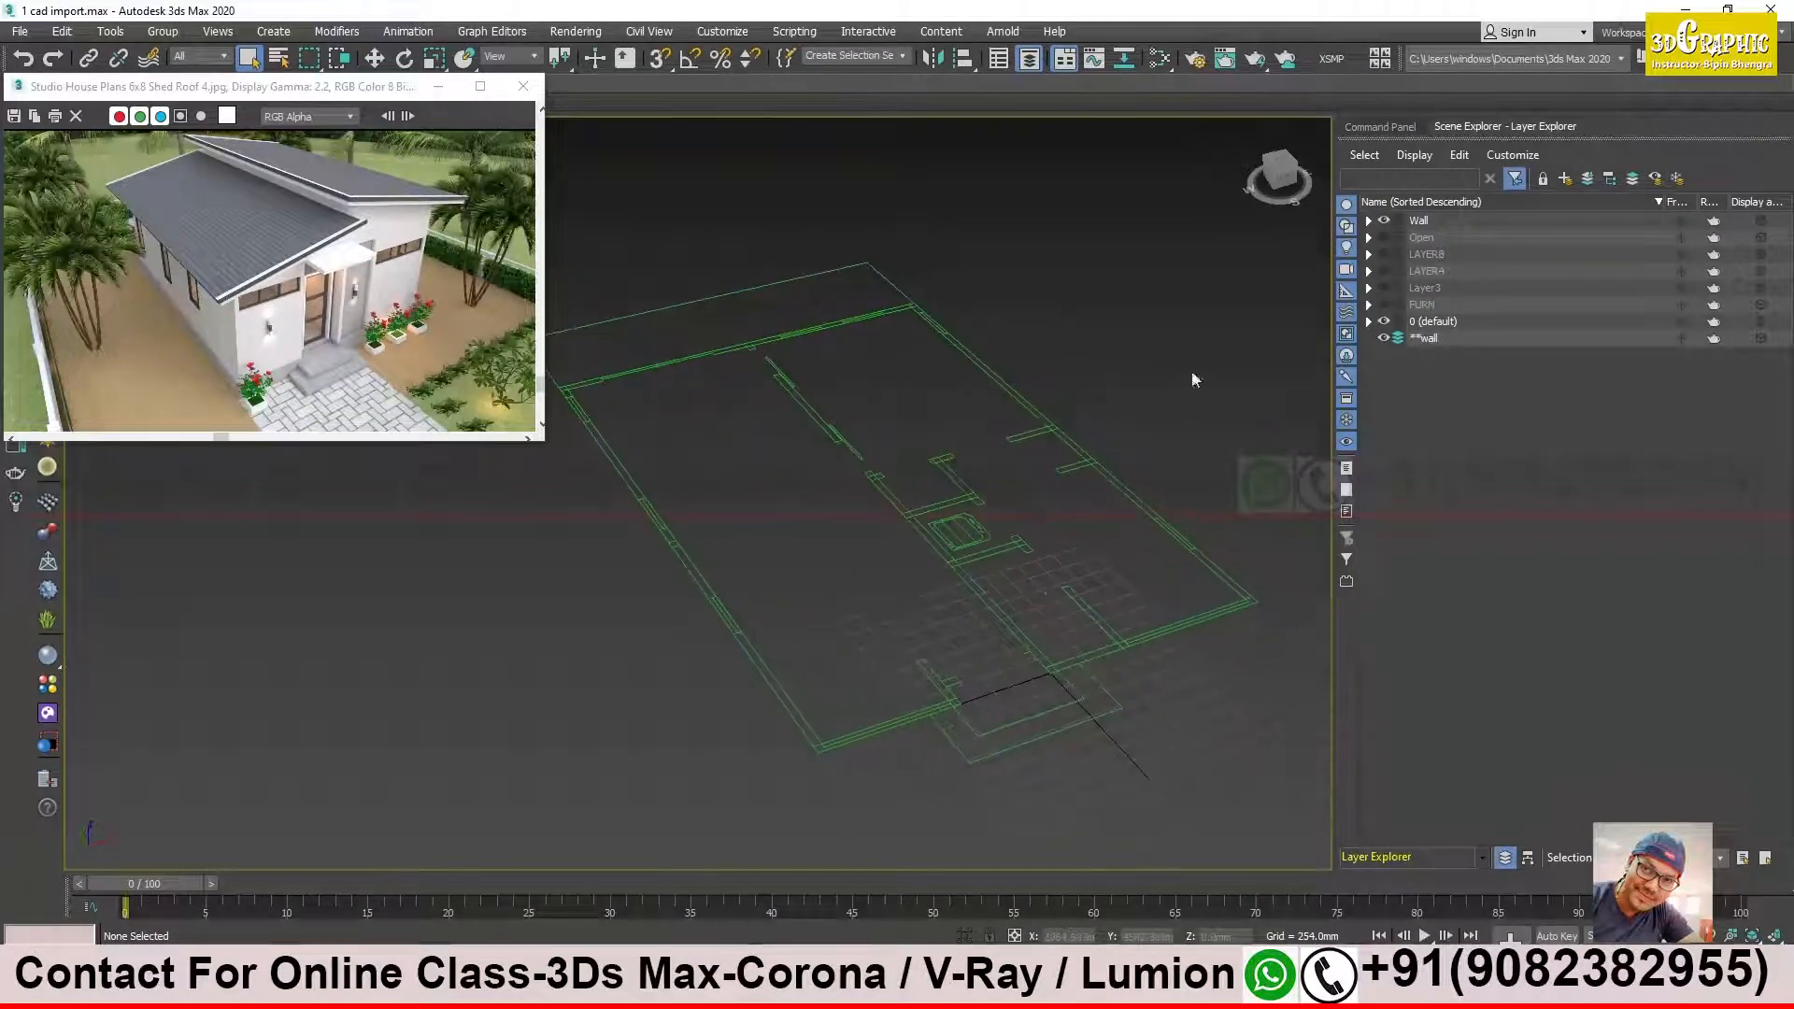
click(1383, 126)
middle_drag(823, 453, 950, 459)
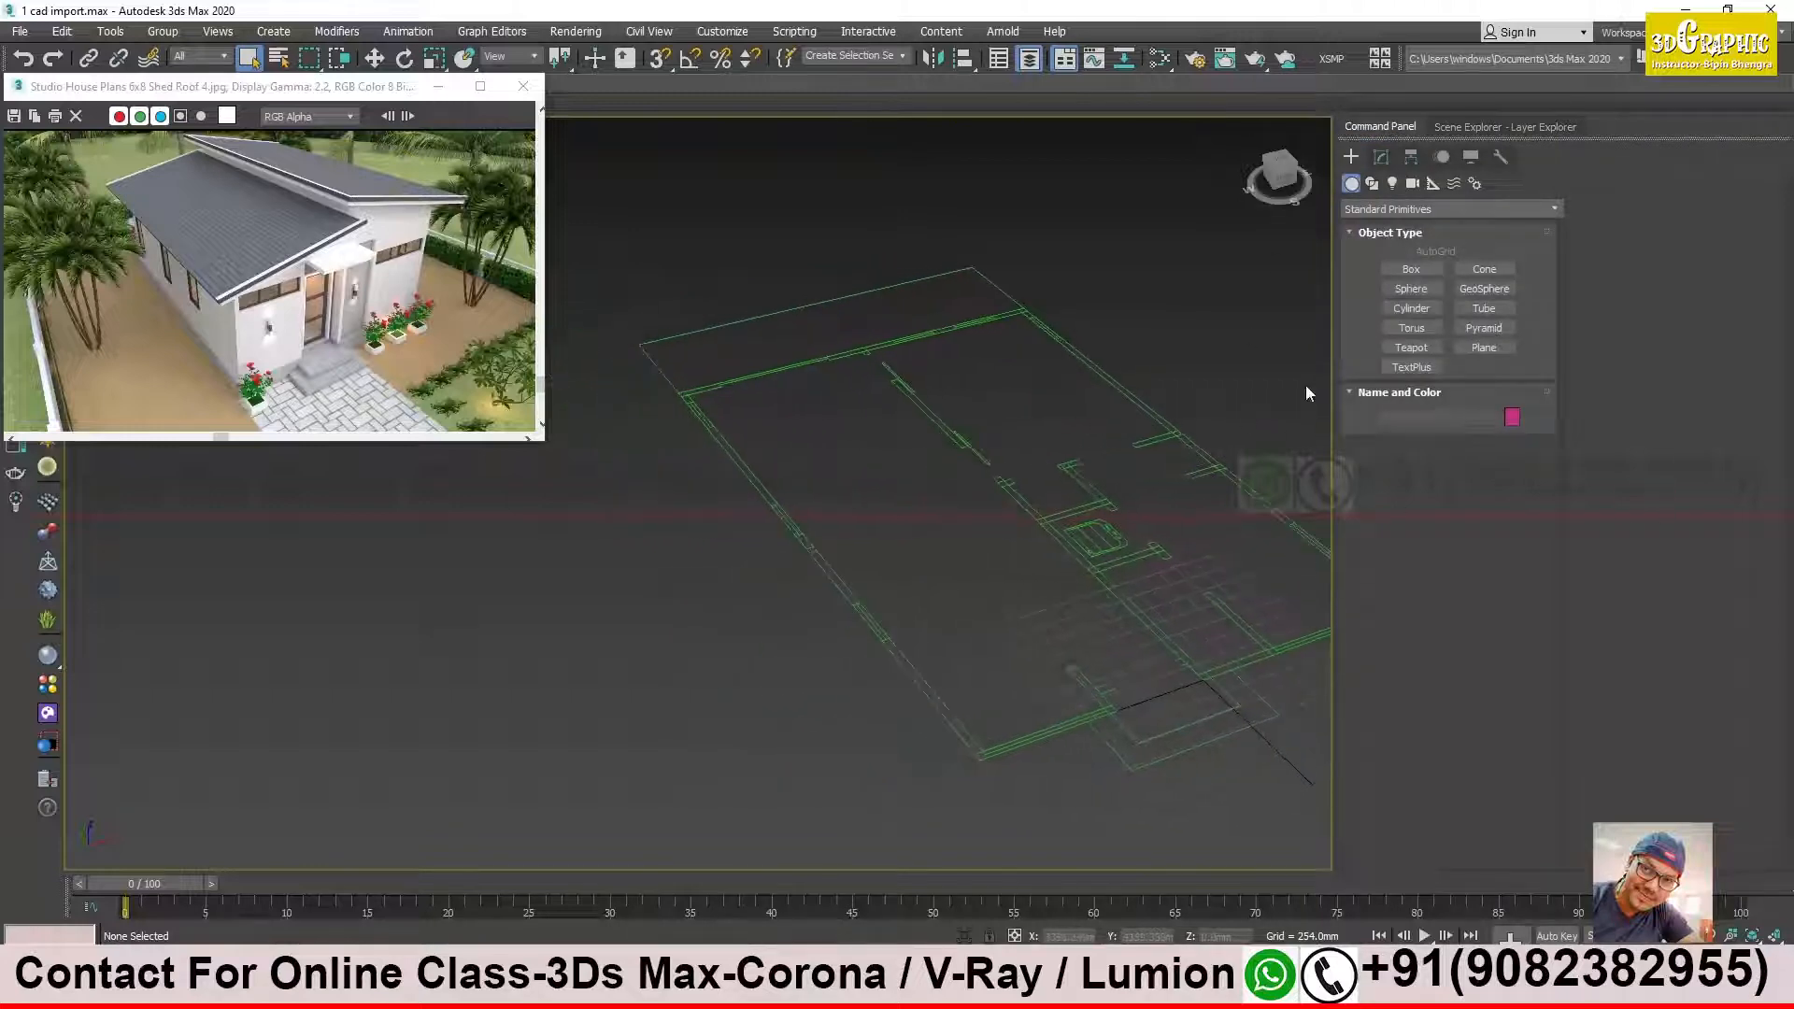
click(1428, 268)
alt+middle_drag(909, 585, 833, 595)
scroll(801, 588, down, 3)
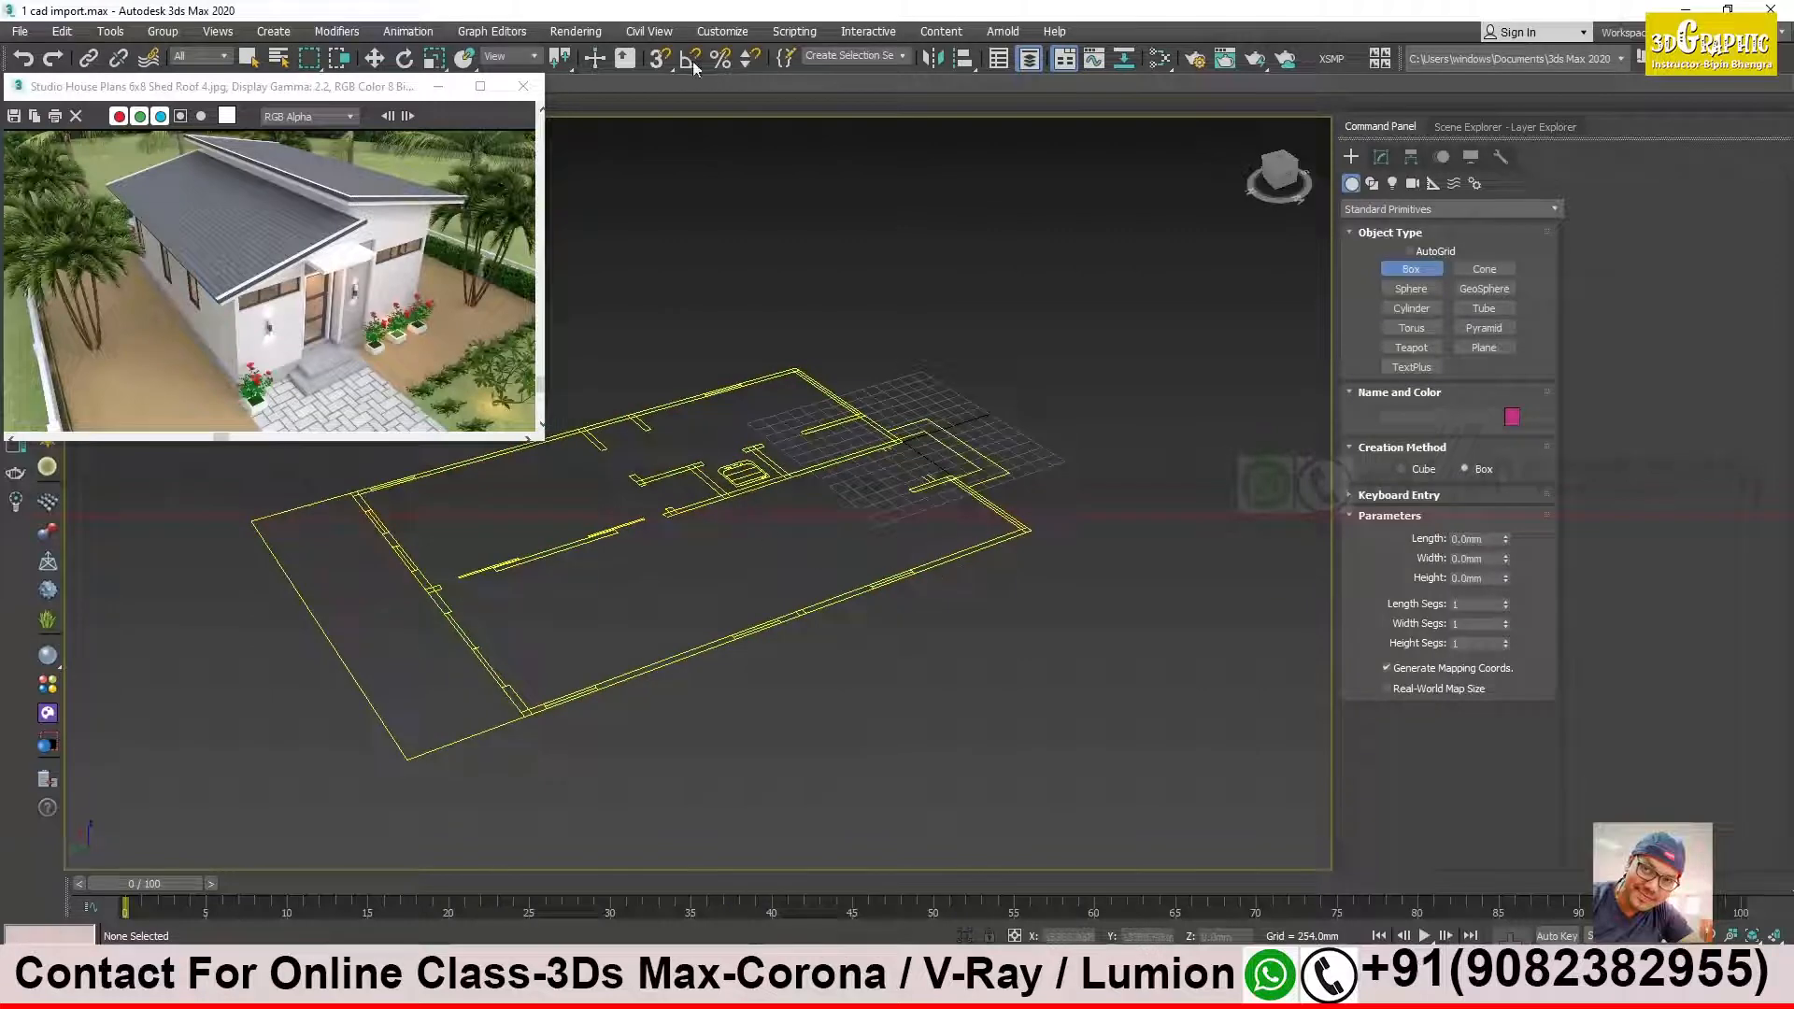
scroll(524, 741, up, 3)
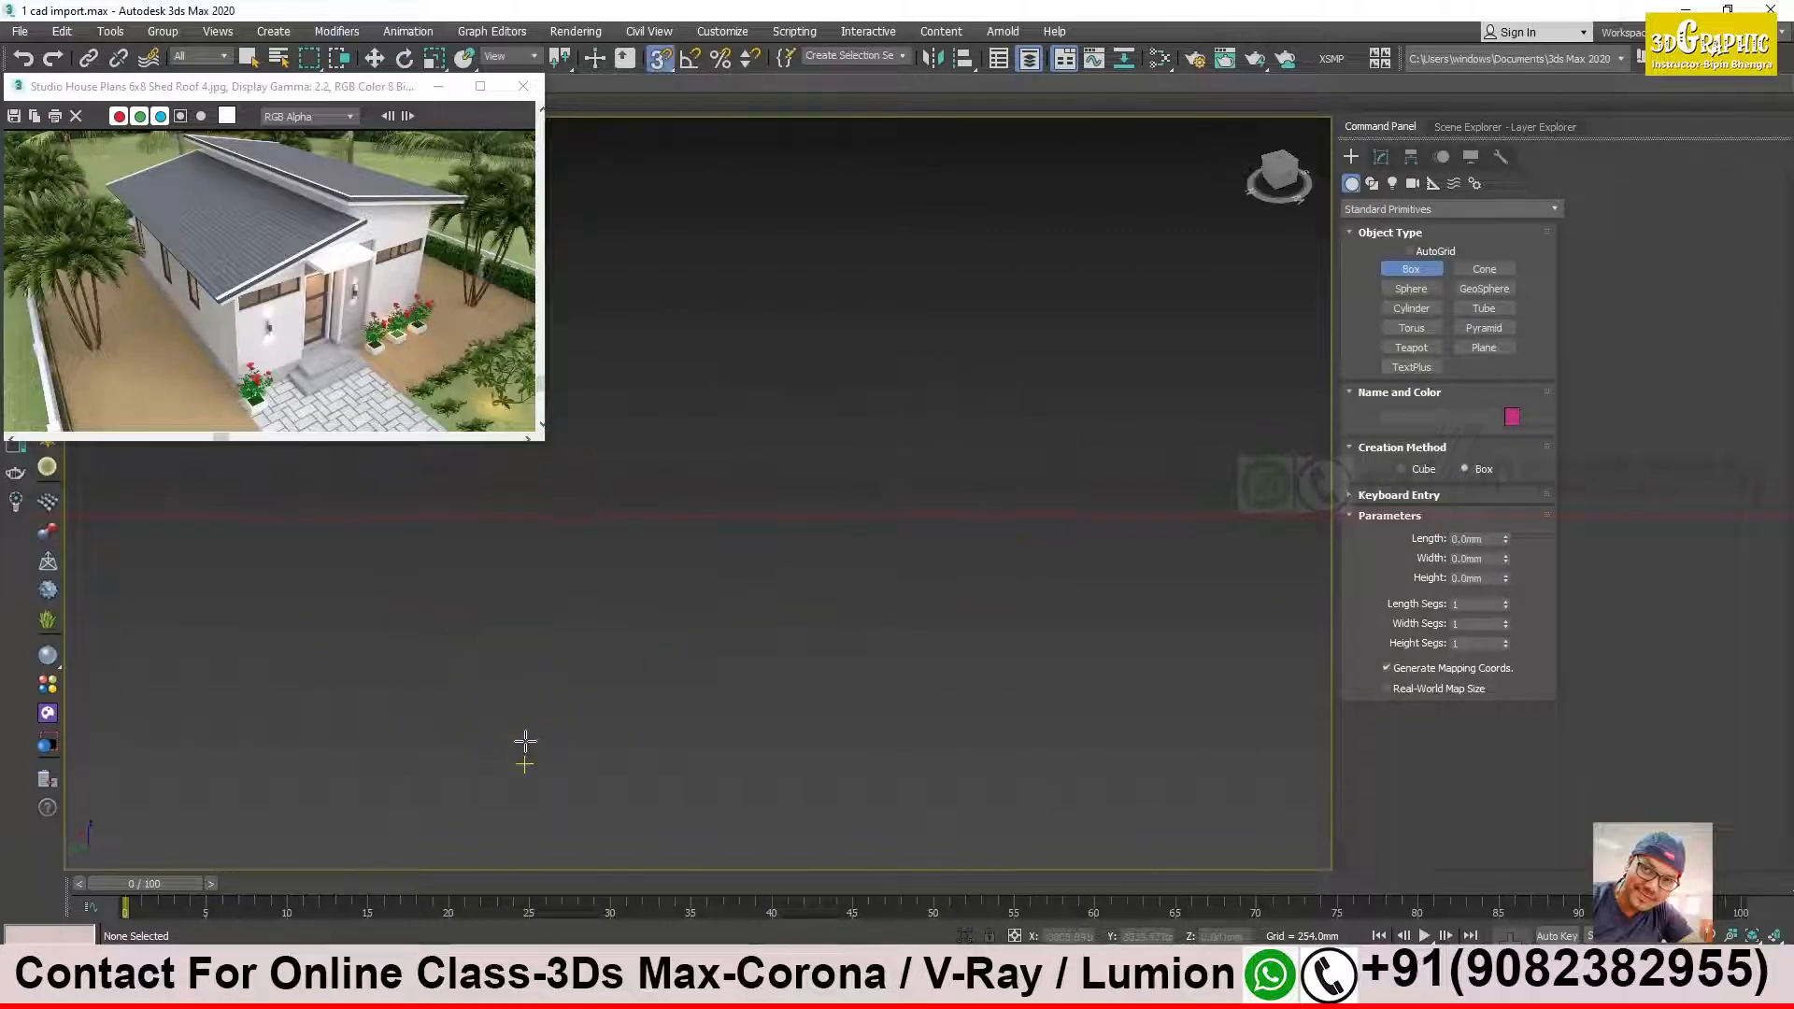
Step: Examine the outer wall corner of the floor plan up close for the box's snapping points
scroll(528, 738, down, 3)
scroll(528, 738, up, 3)
scroll(528, 738, down, 2)
middle_drag(557, 710, 645, 713)
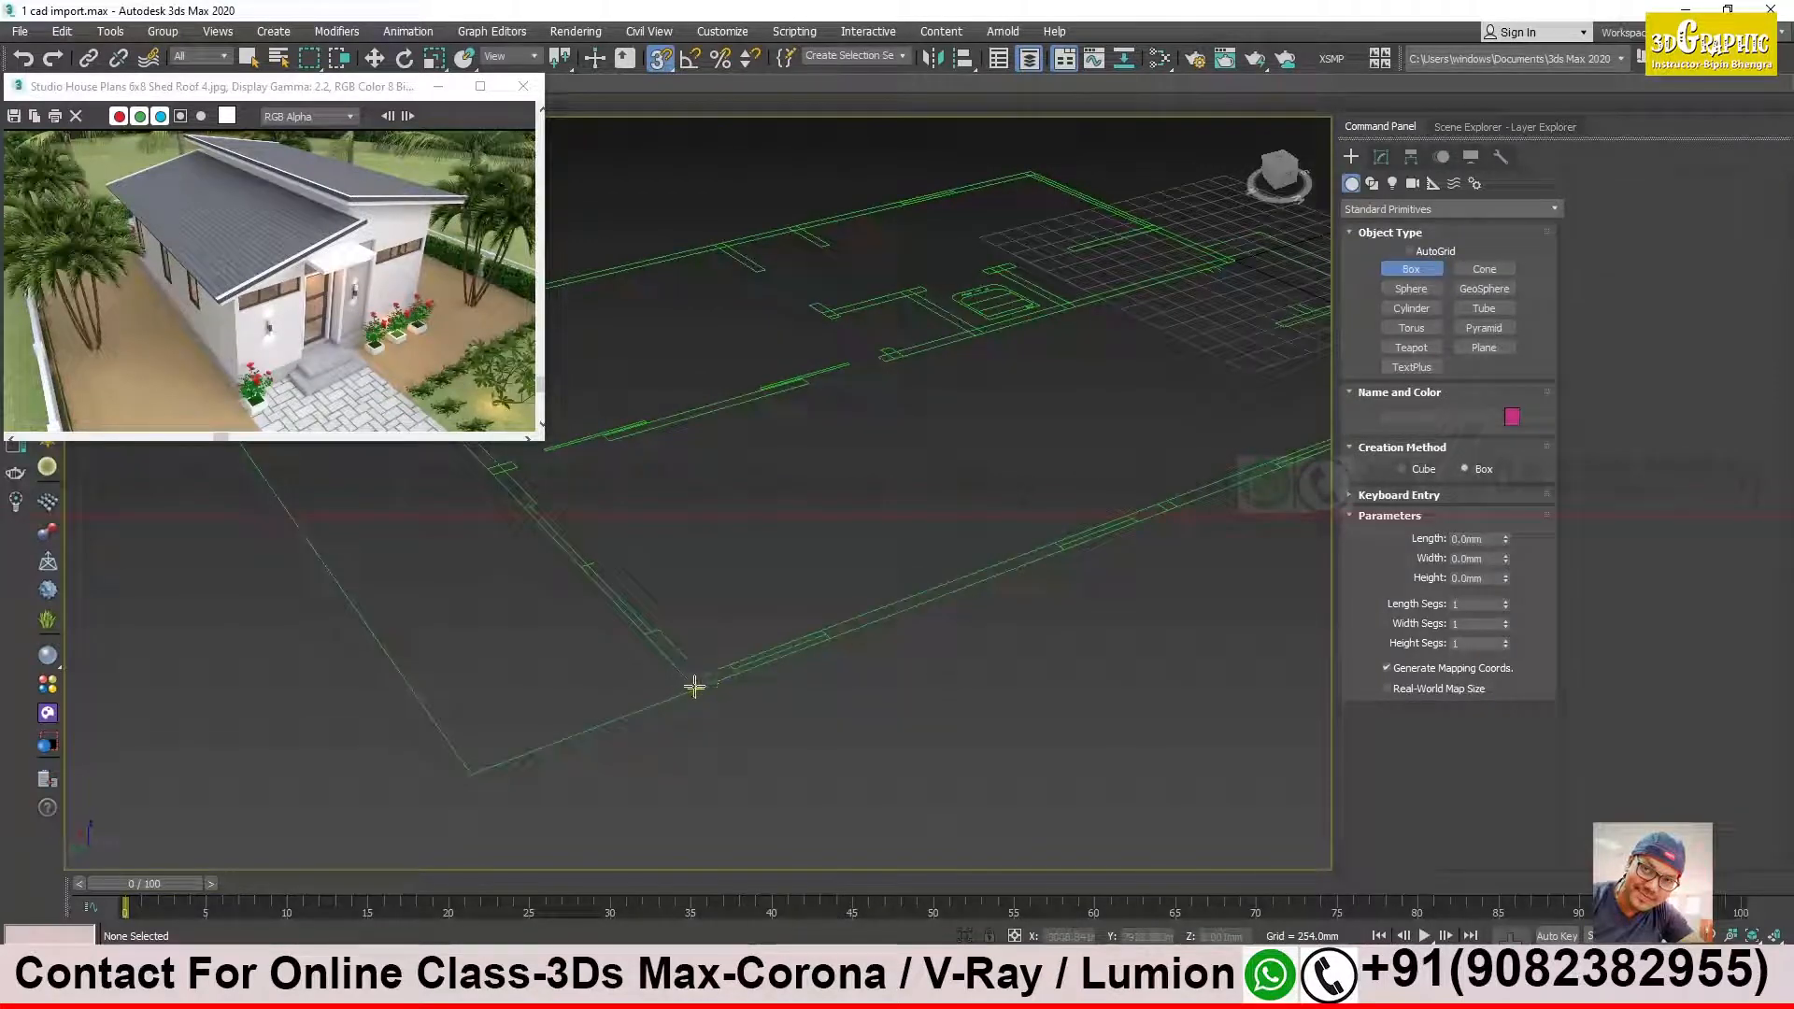
scroll(694, 690, up, 2)
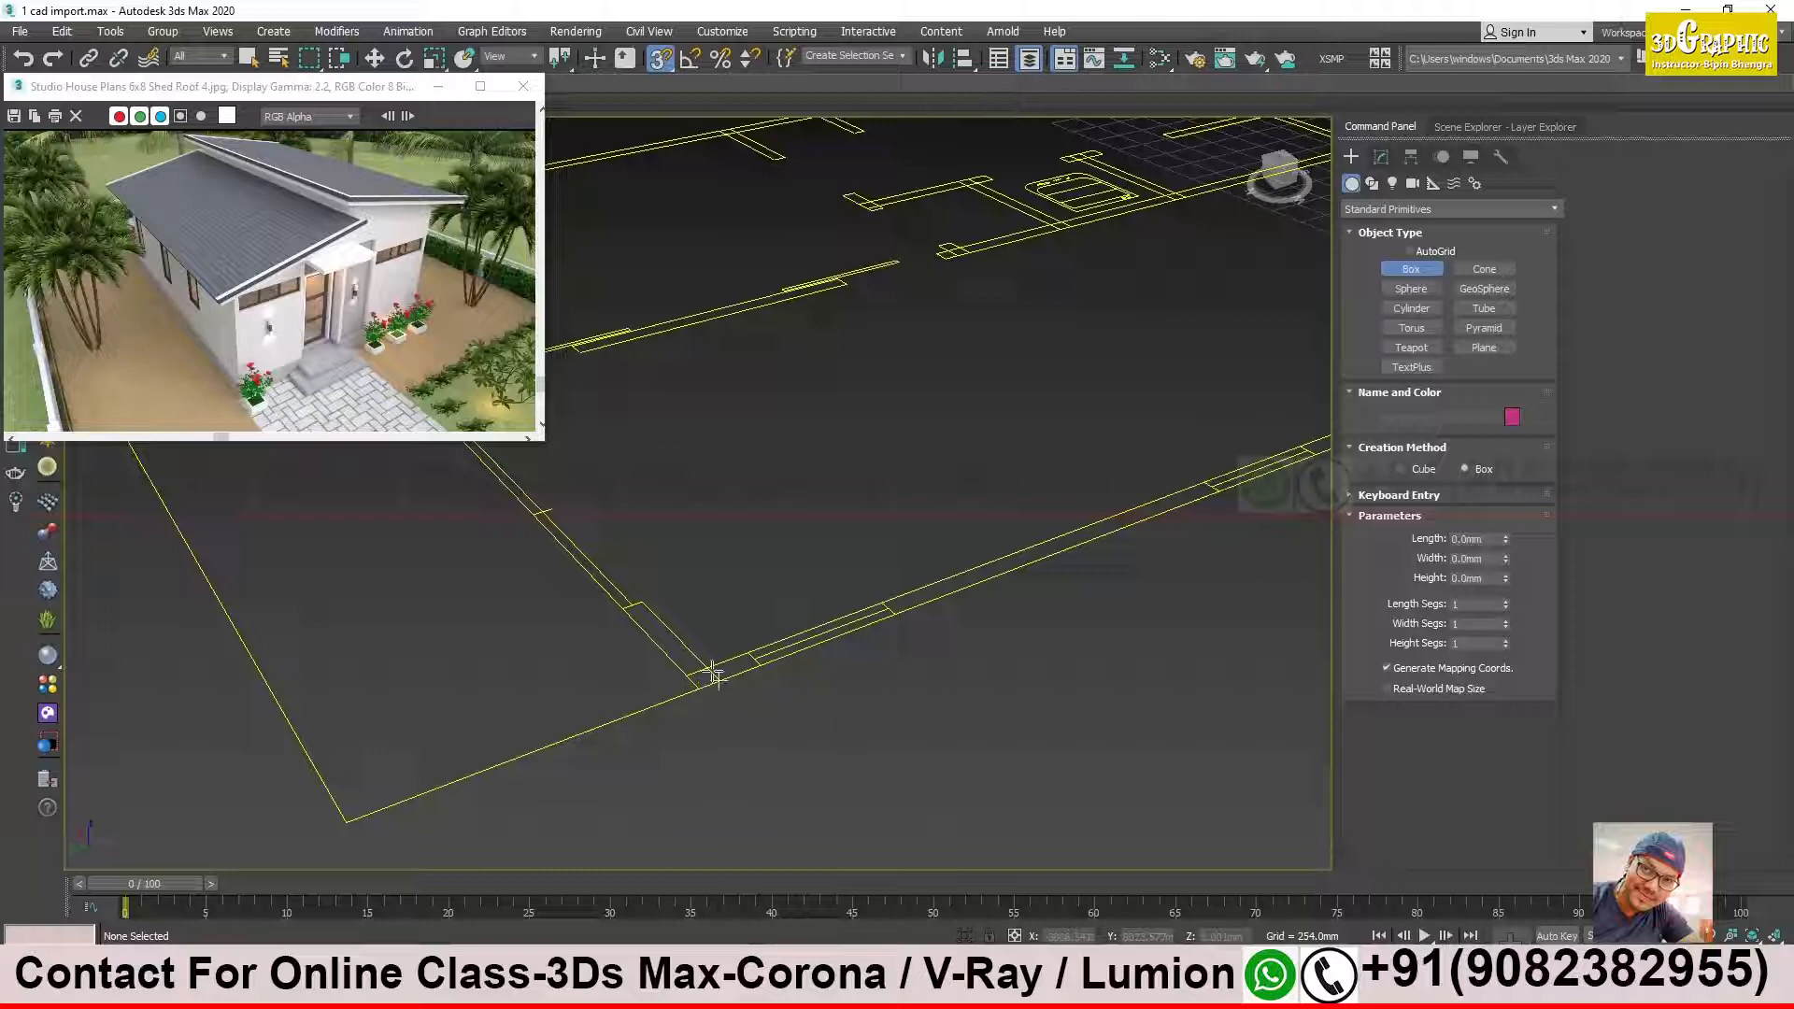
scroll(793, 692, down, 5)
scroll(797, 696, up, 2)
scroll(797, 696, up, 3)
middle_drag(905, 657, 781, 701)
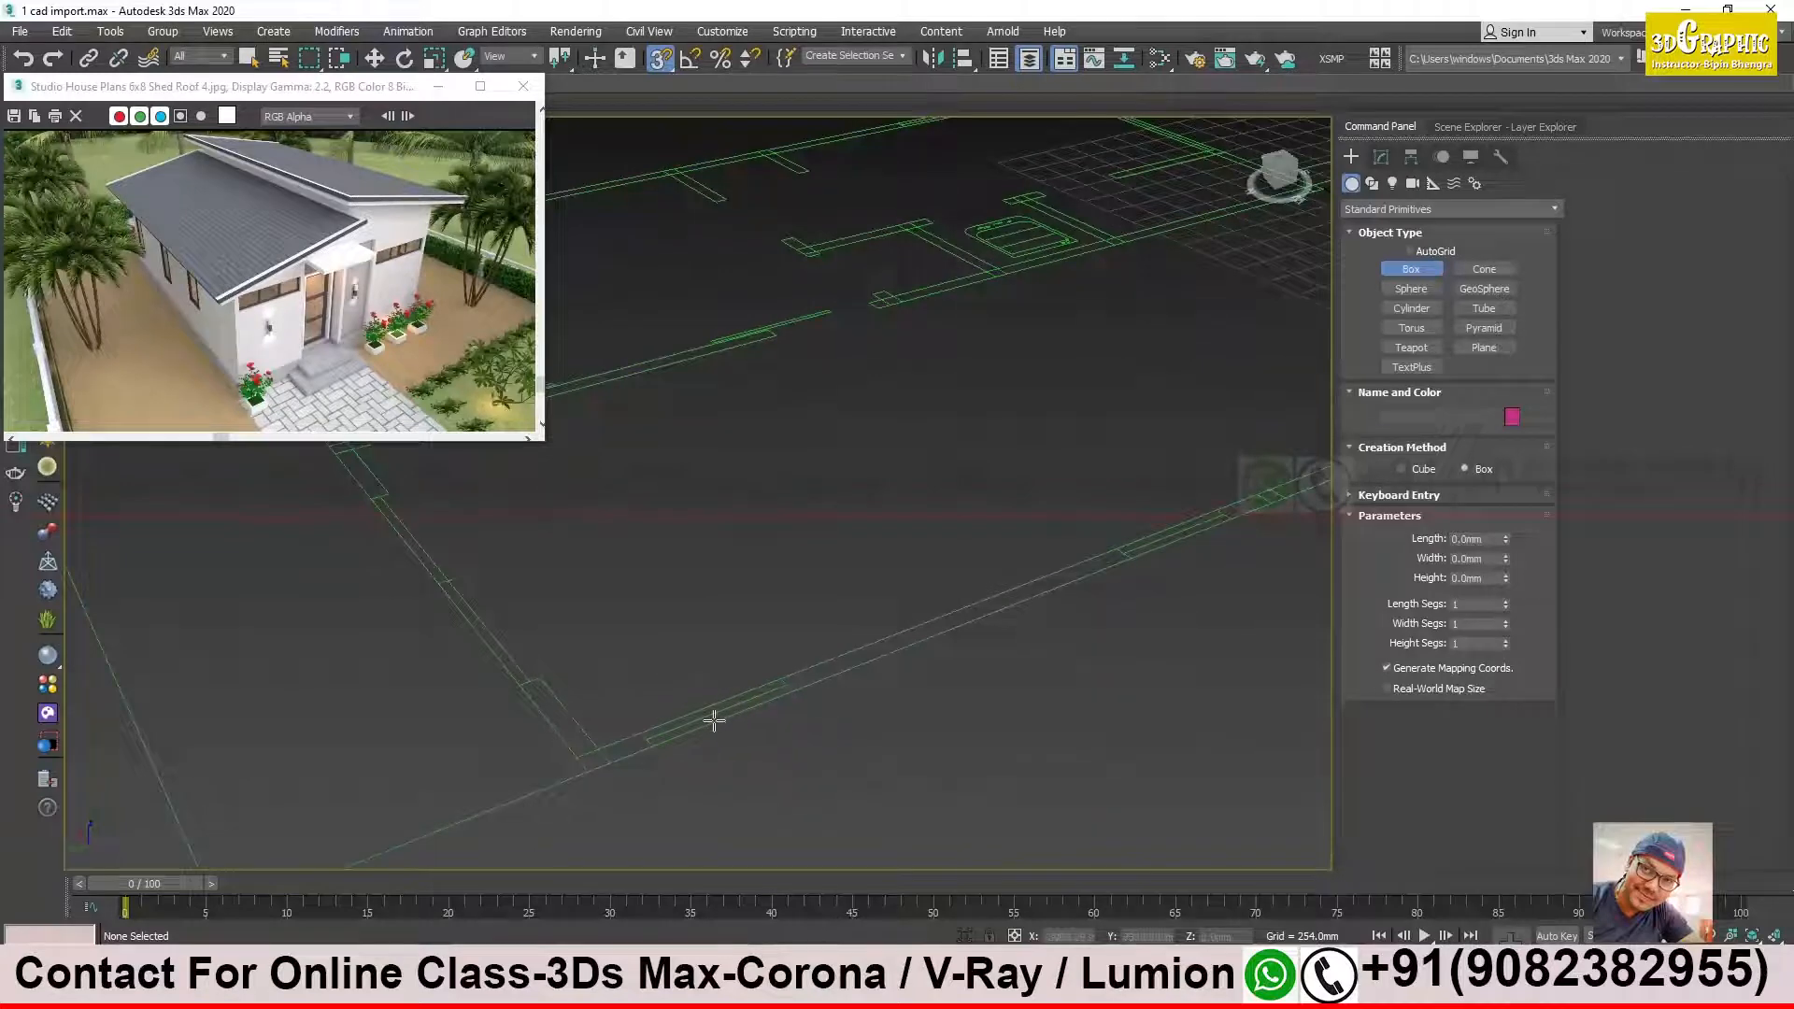
scroll(835, 723, down, 4)
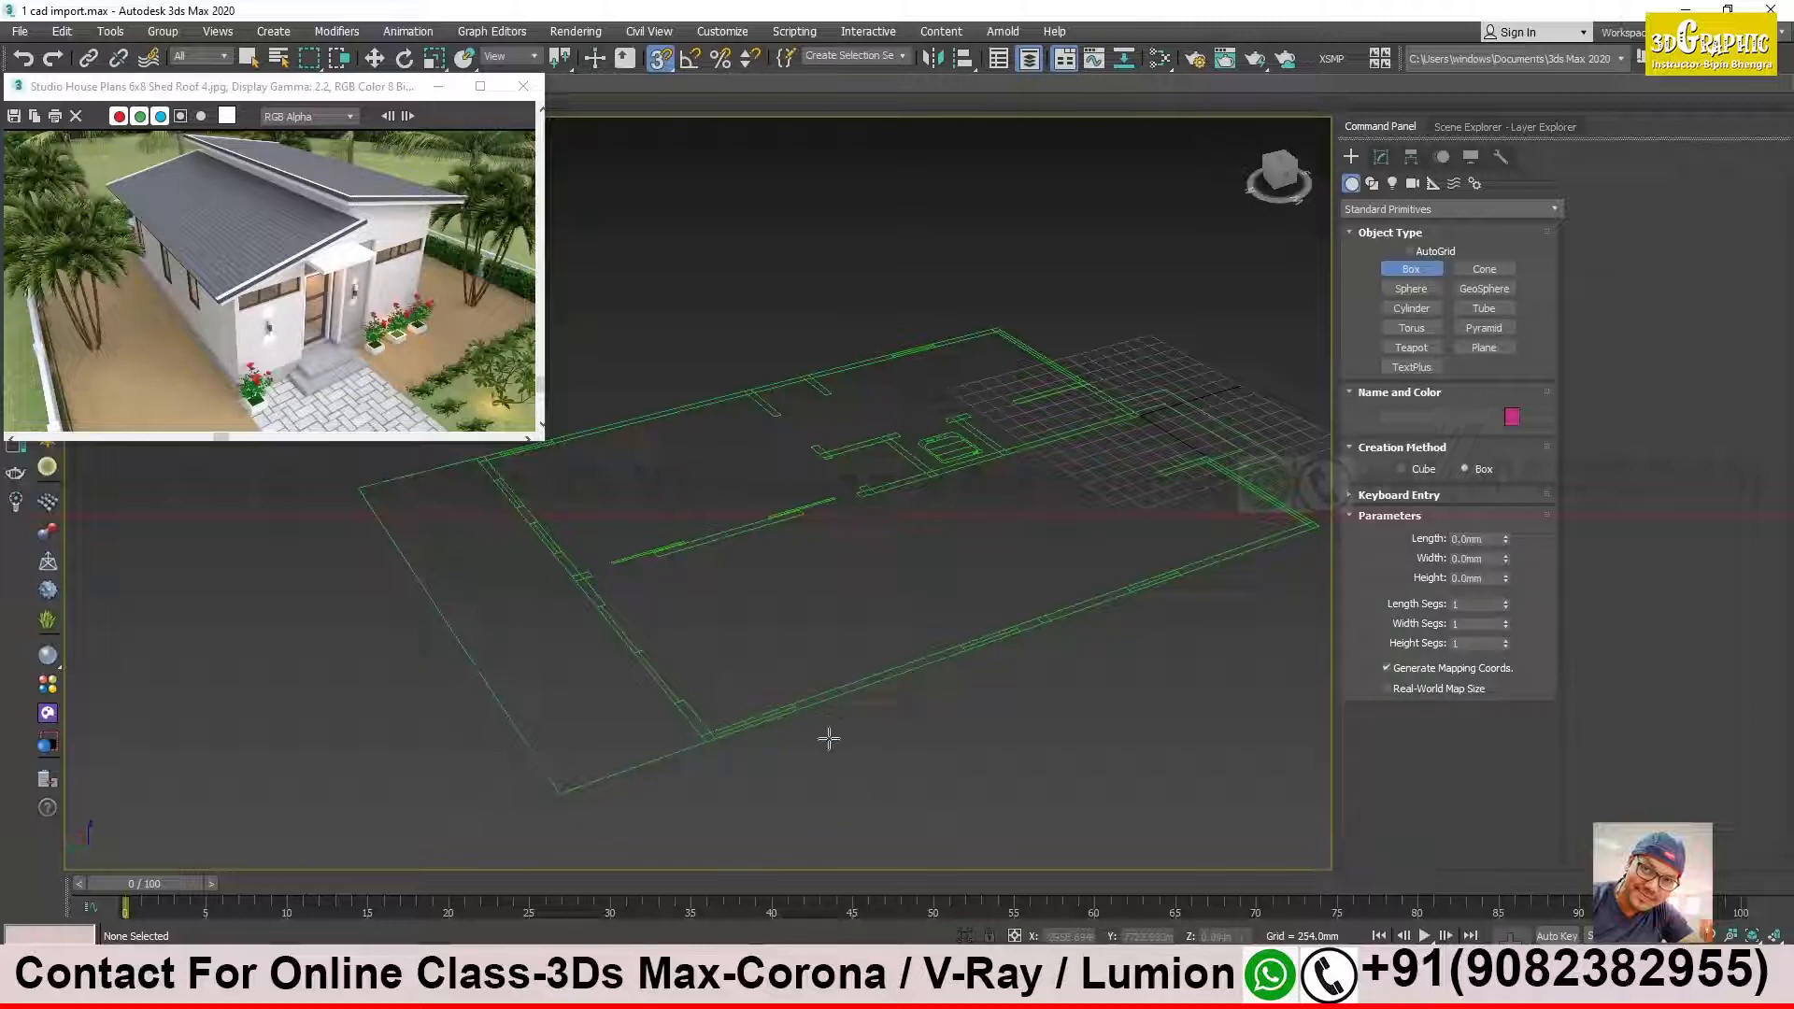
scroll(715, 751, up, 4)
scroll(715, 750, down, 4)
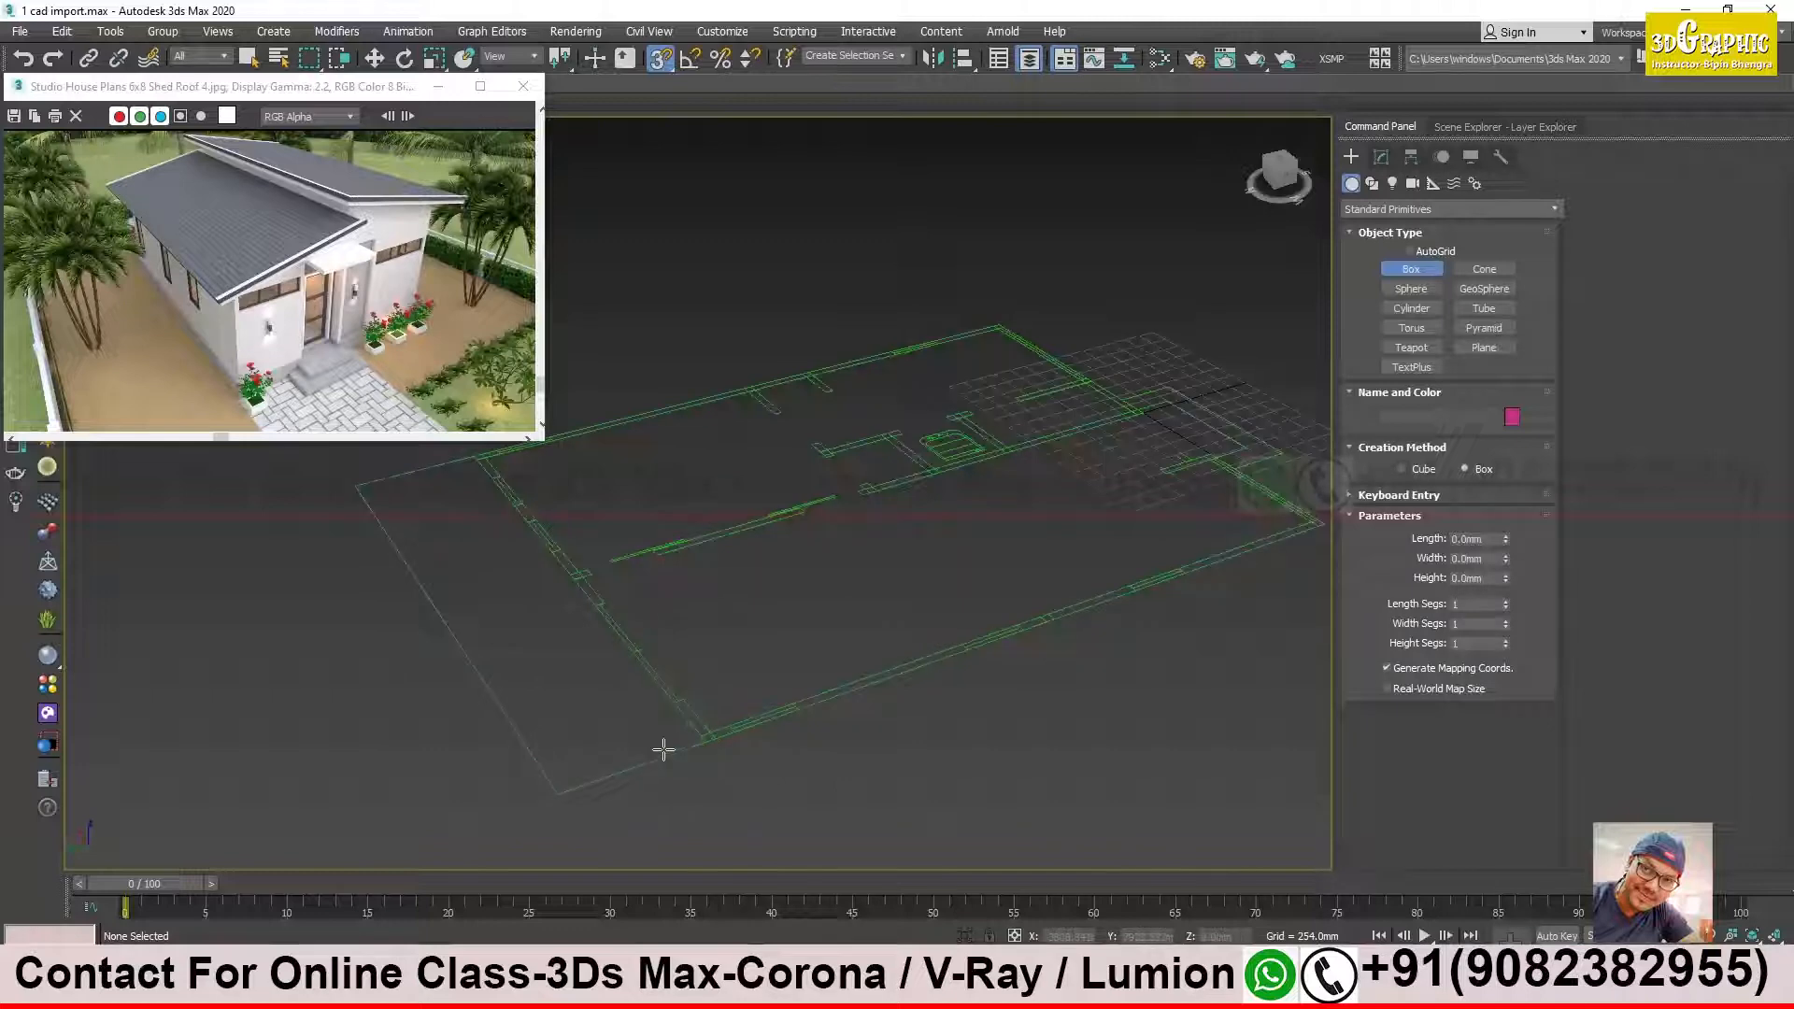
scroll(711, 739, up, 2)
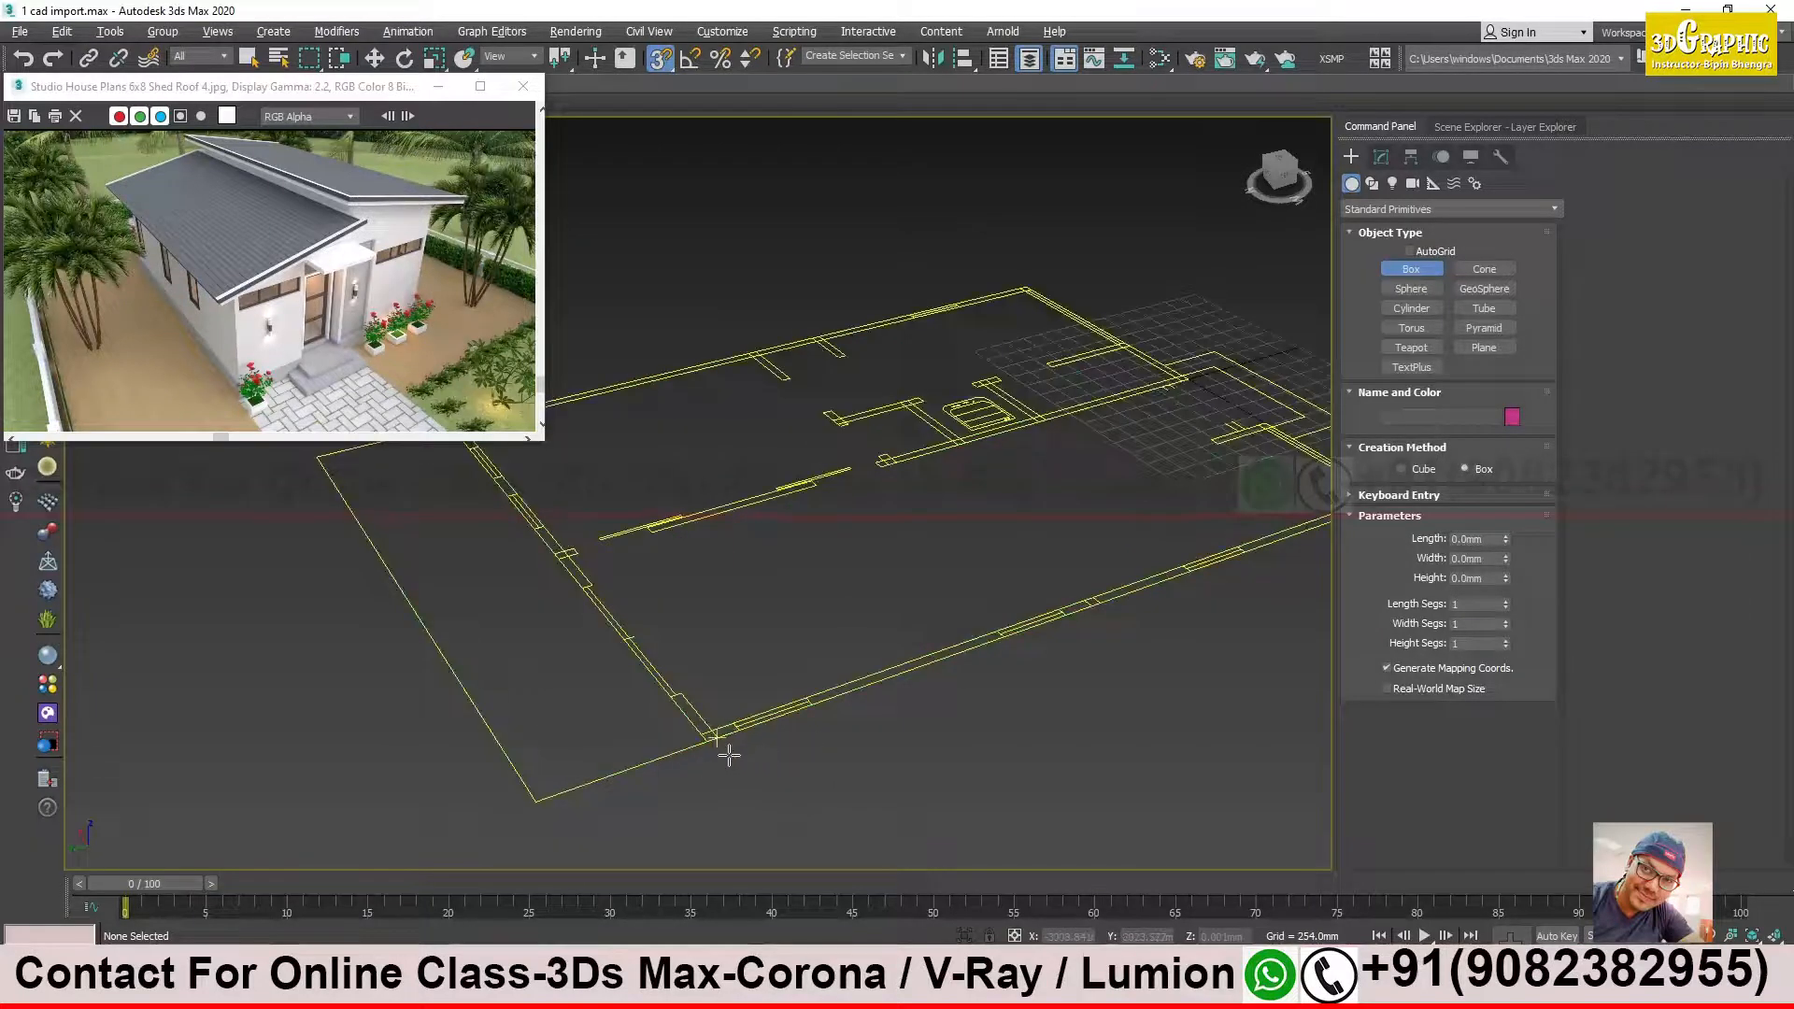
scroll(726, 748, up, 3)
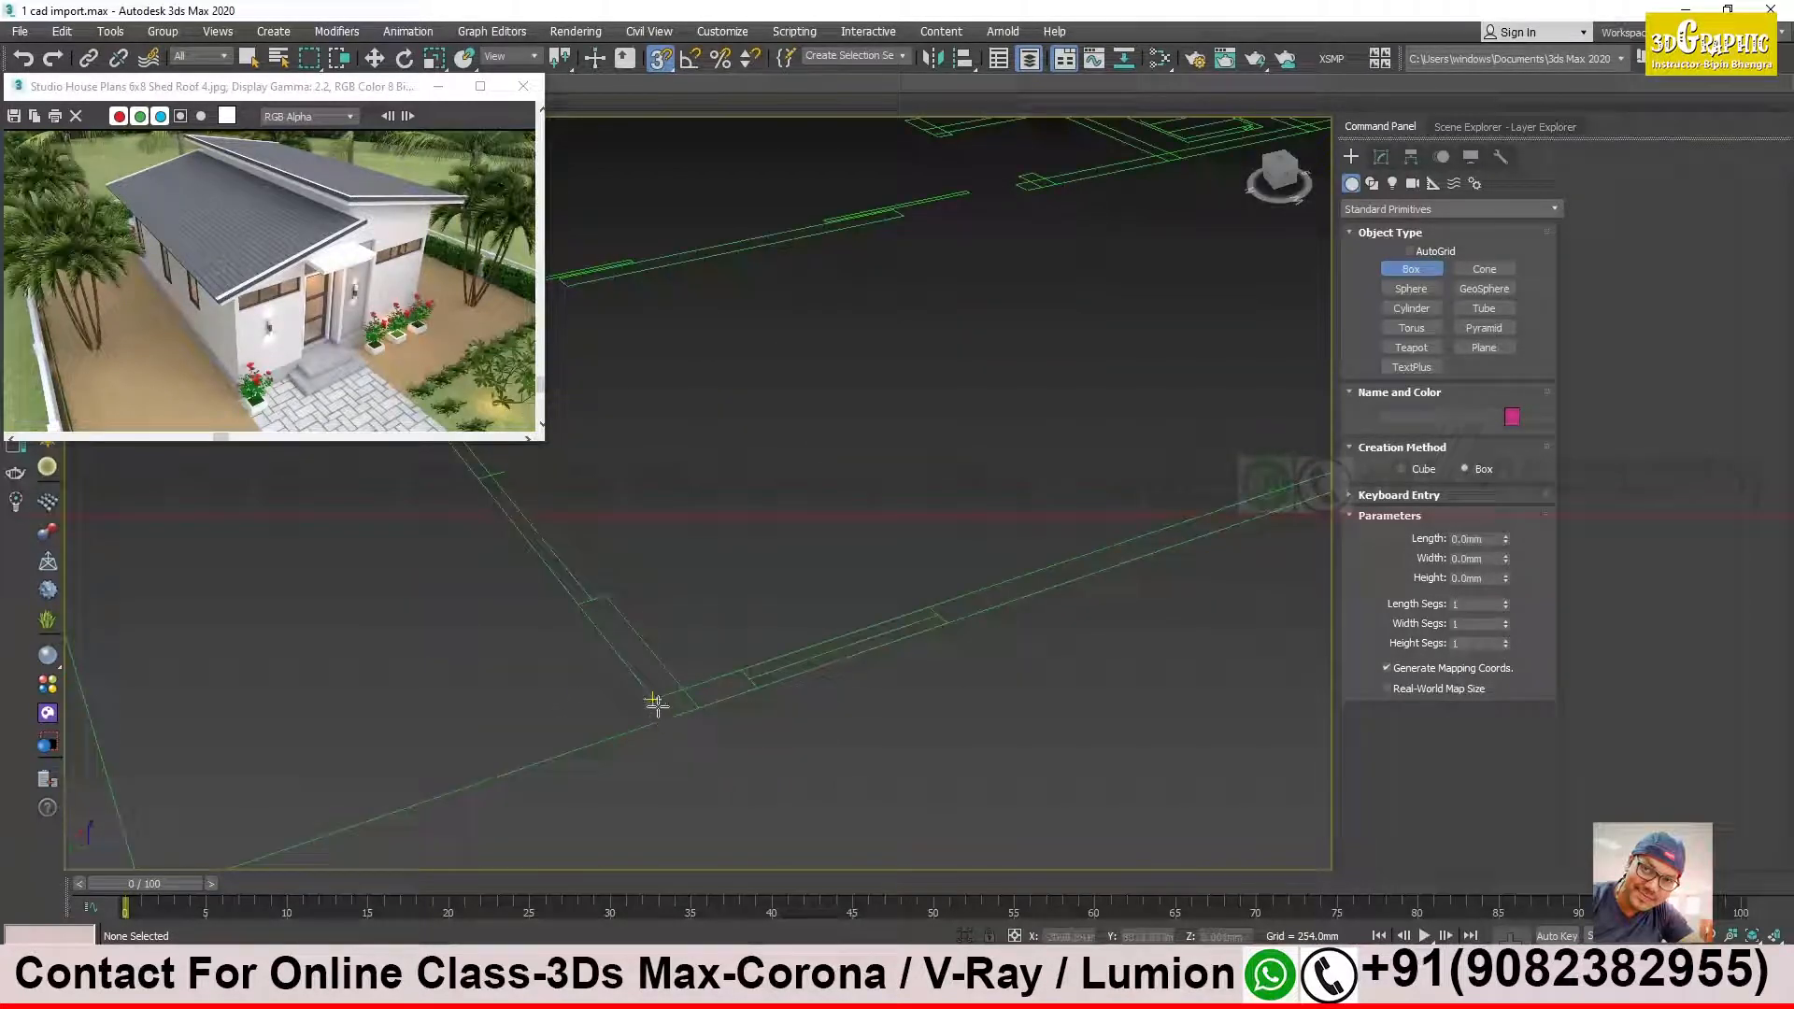
scroll(789, 706, down, 3)
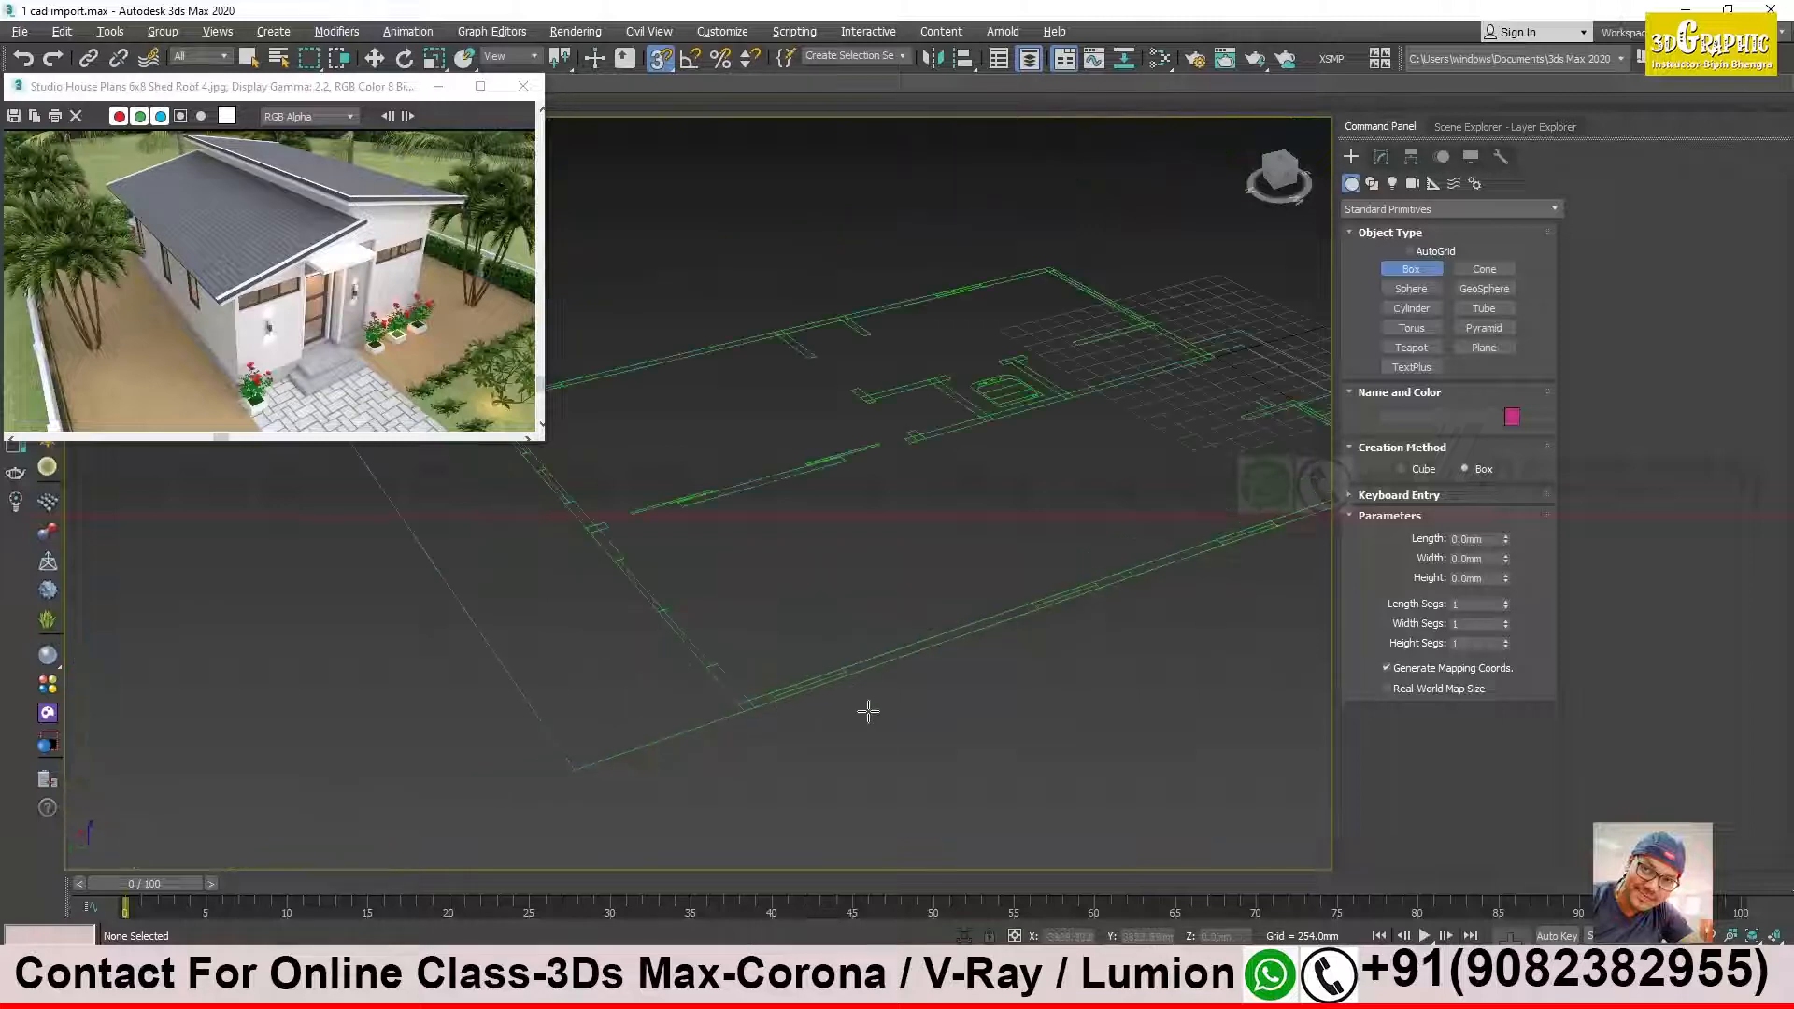
scroll(932, 714, up, 2)
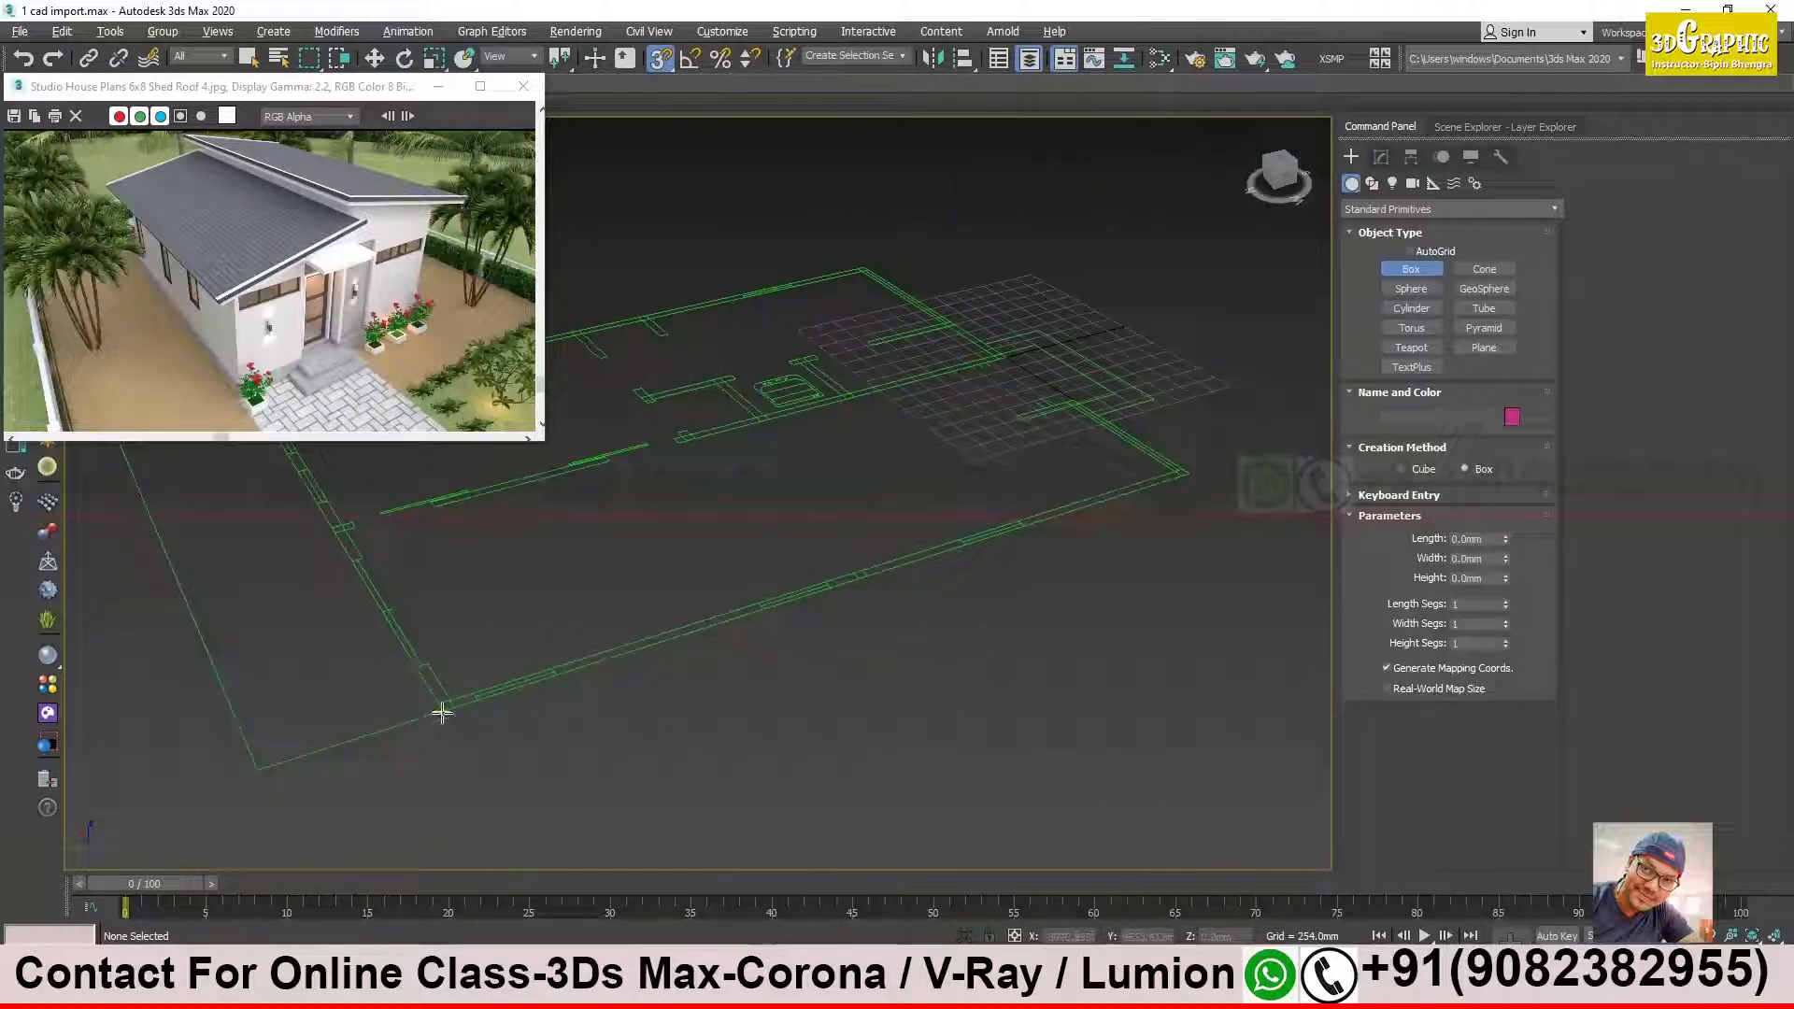
Step: Draw a box about 8024 mm long, 100 mm wide and 2032 mm high along the plan's long outer wall, and turn off snapping
middle_drag(841, 701, 819, 713)
scroll(753, 681, up, 3)
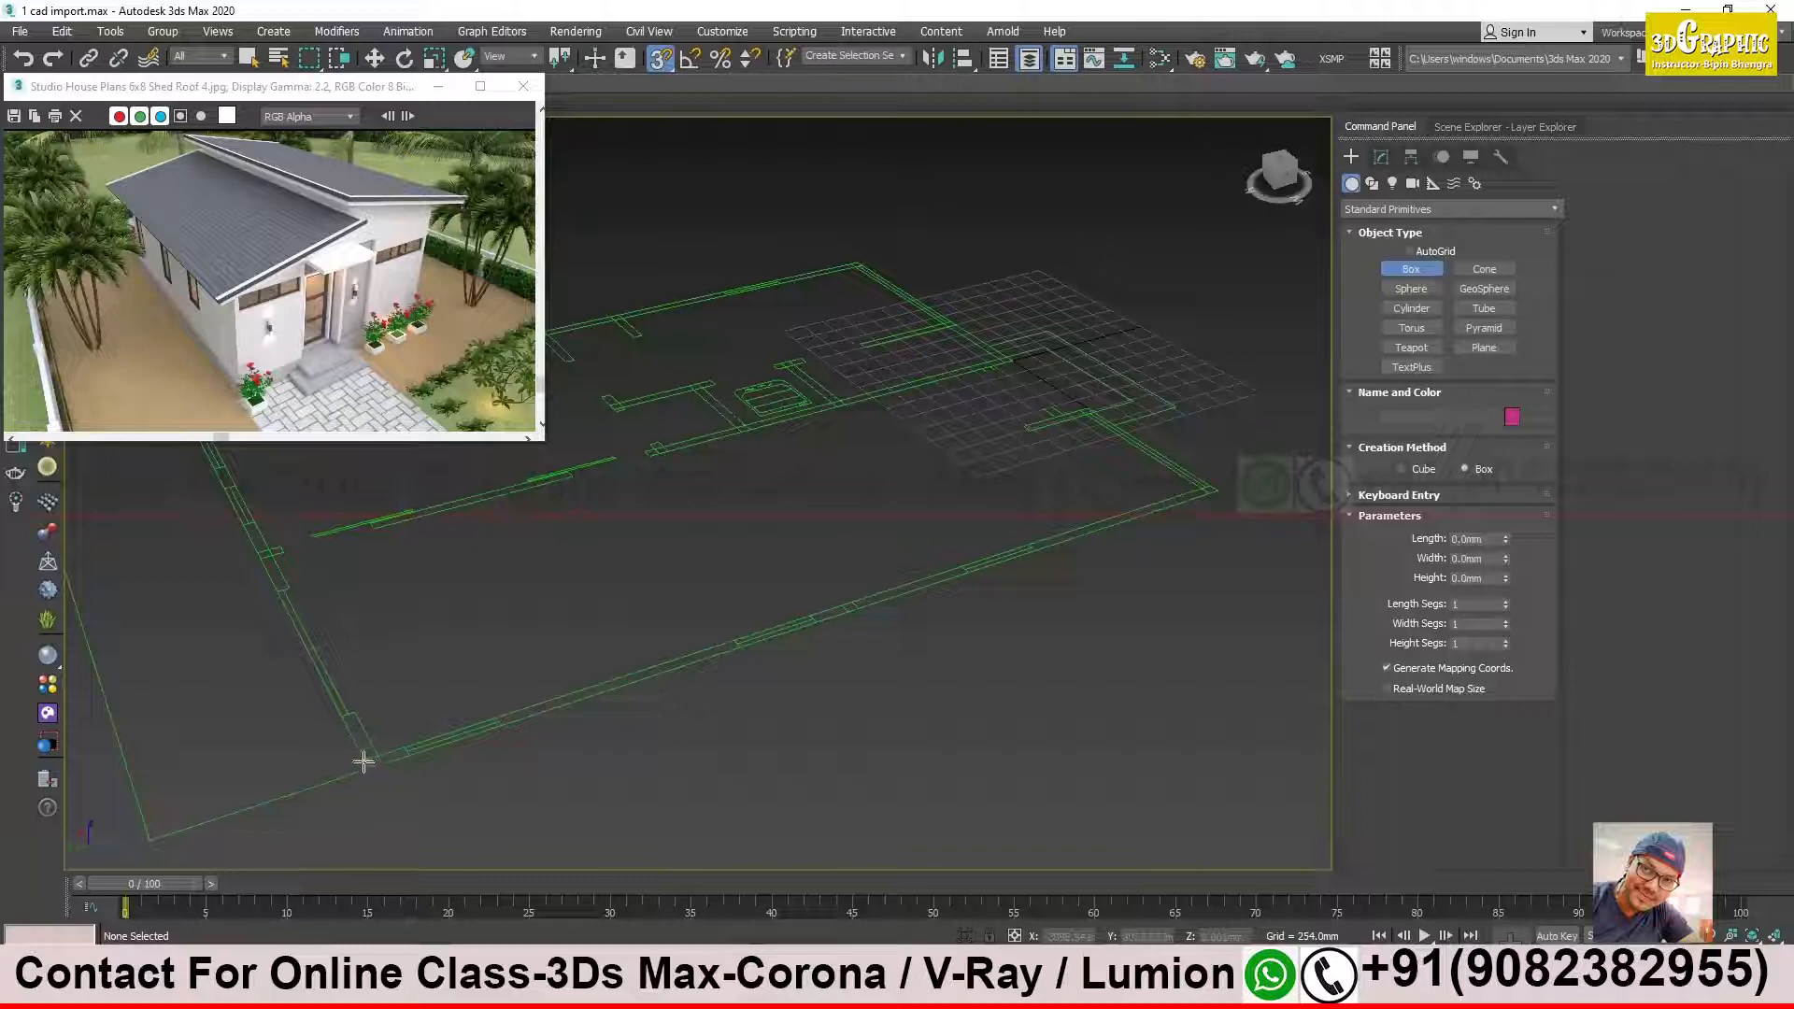
drag(363, 760, 1221, 498)
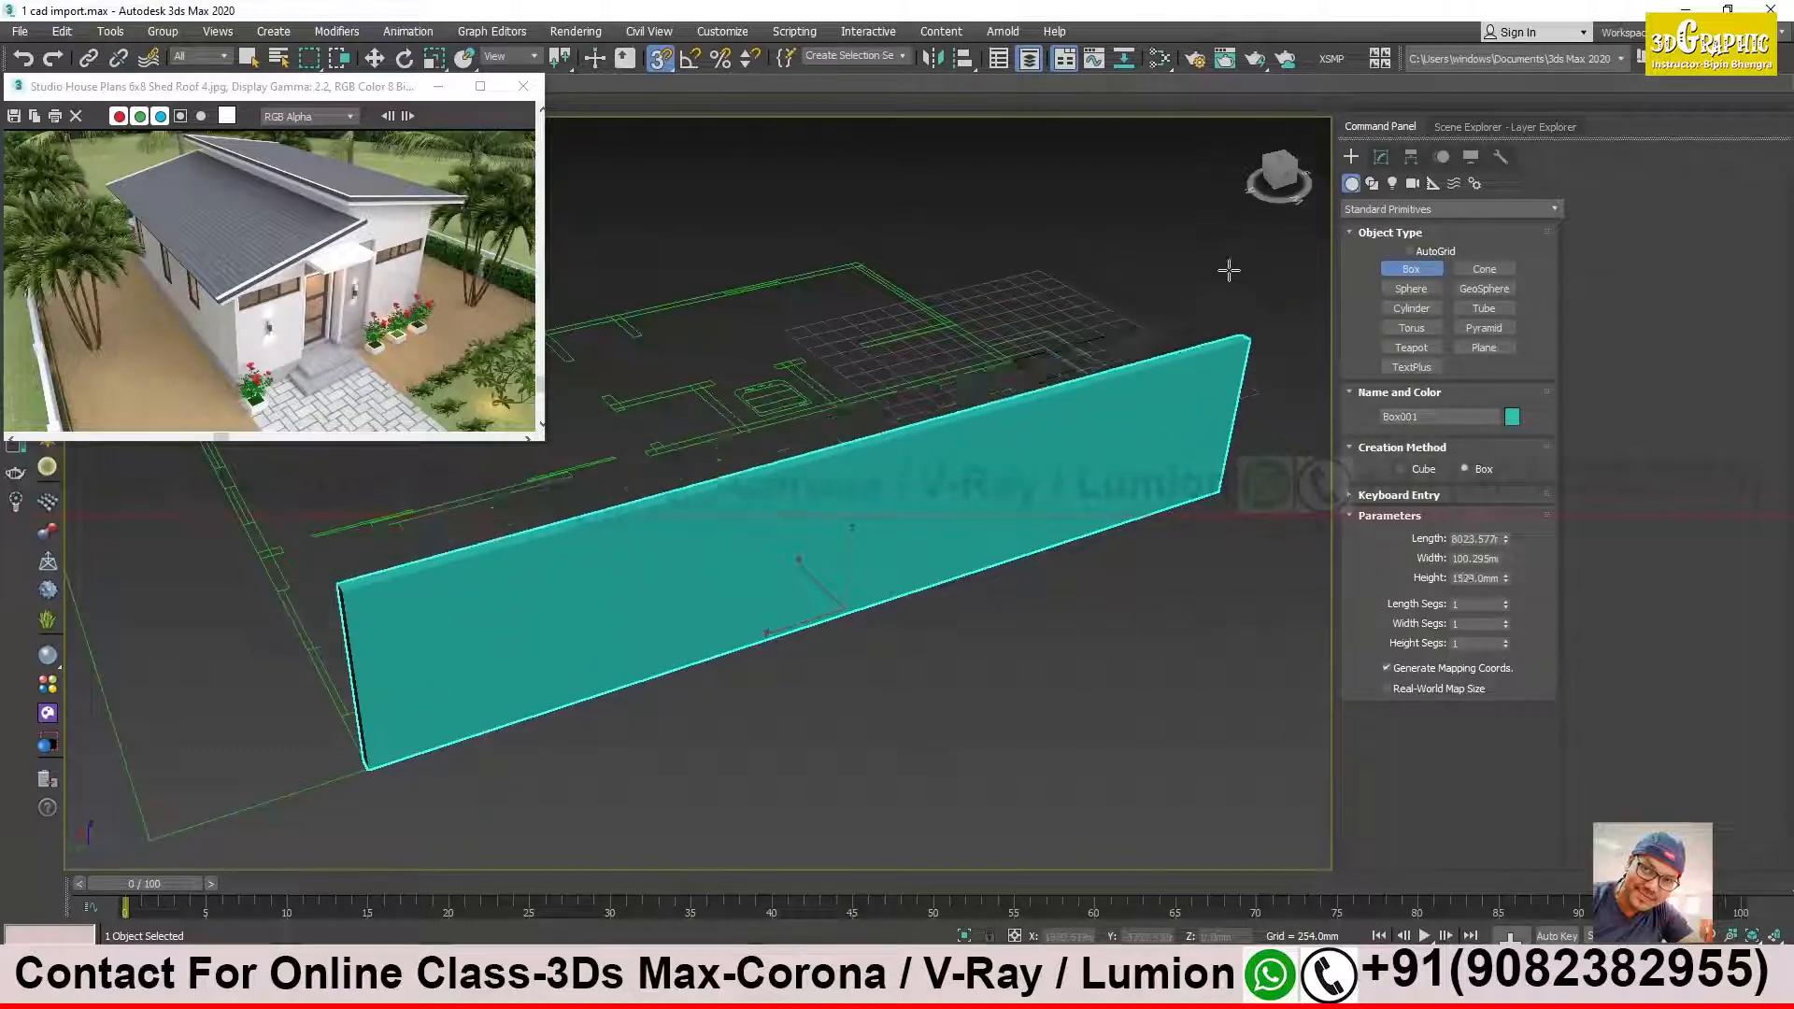
click(1186, 226)
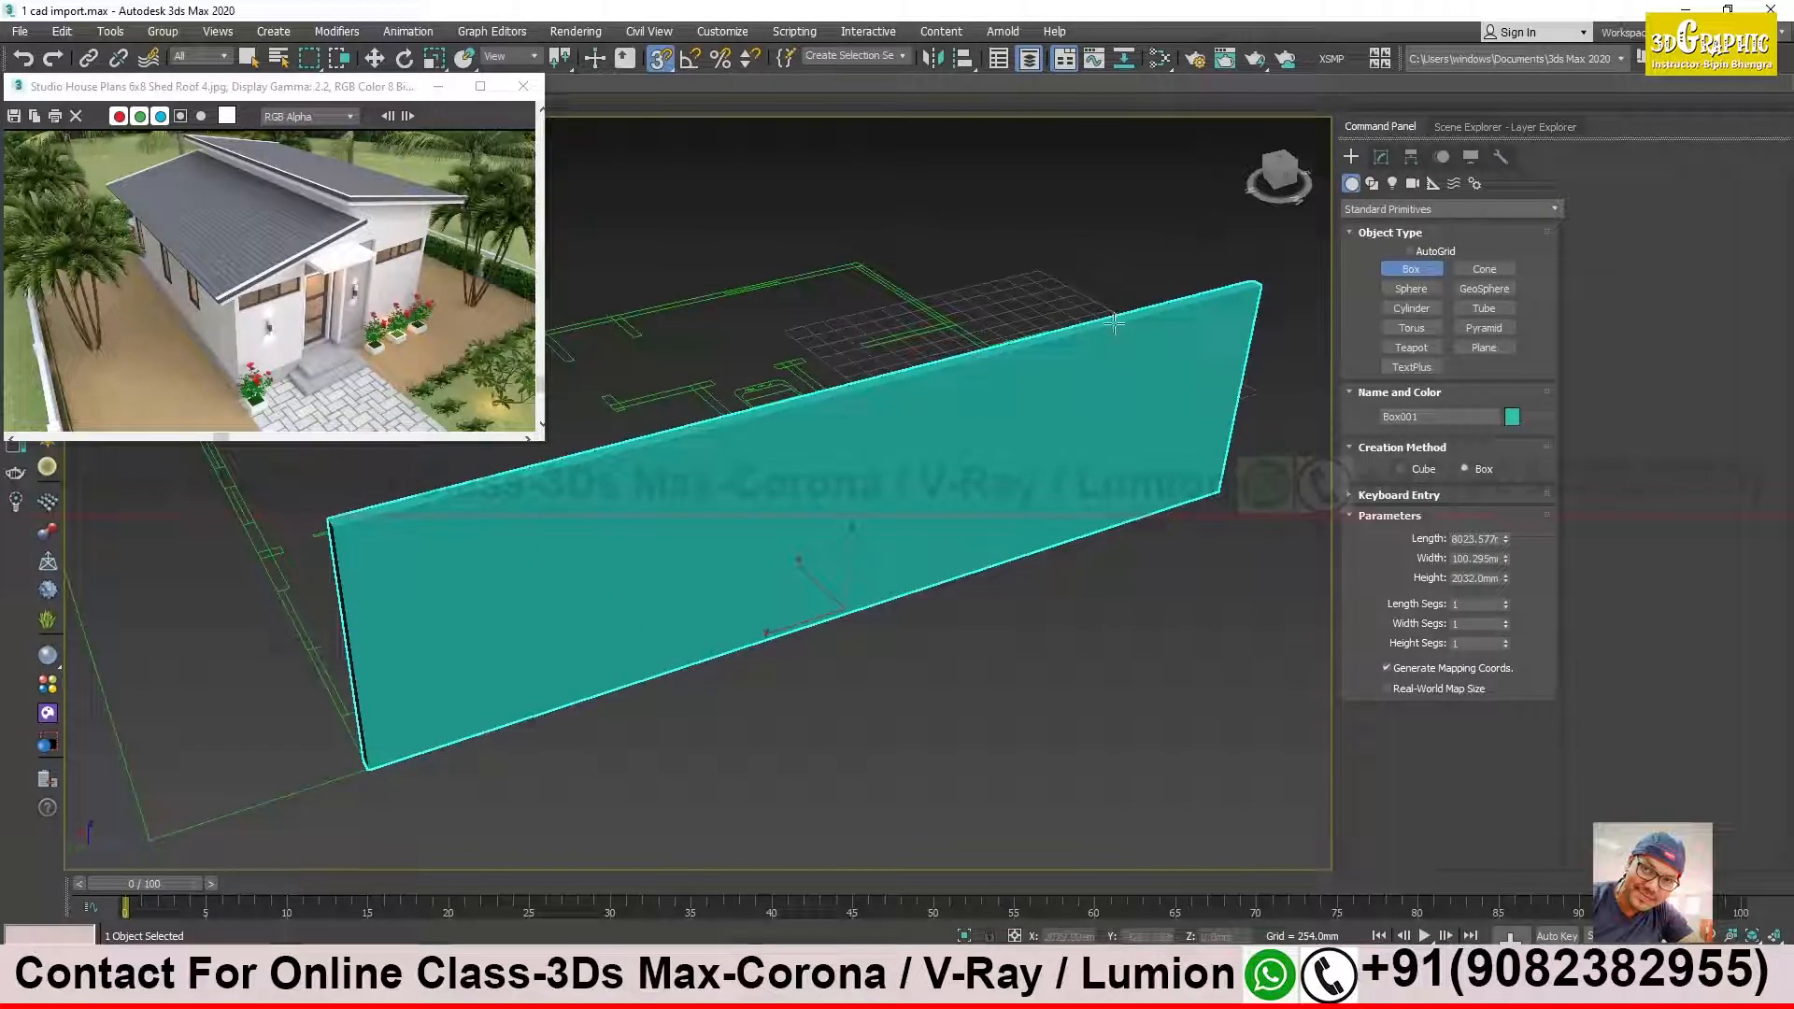
click(374, 58)
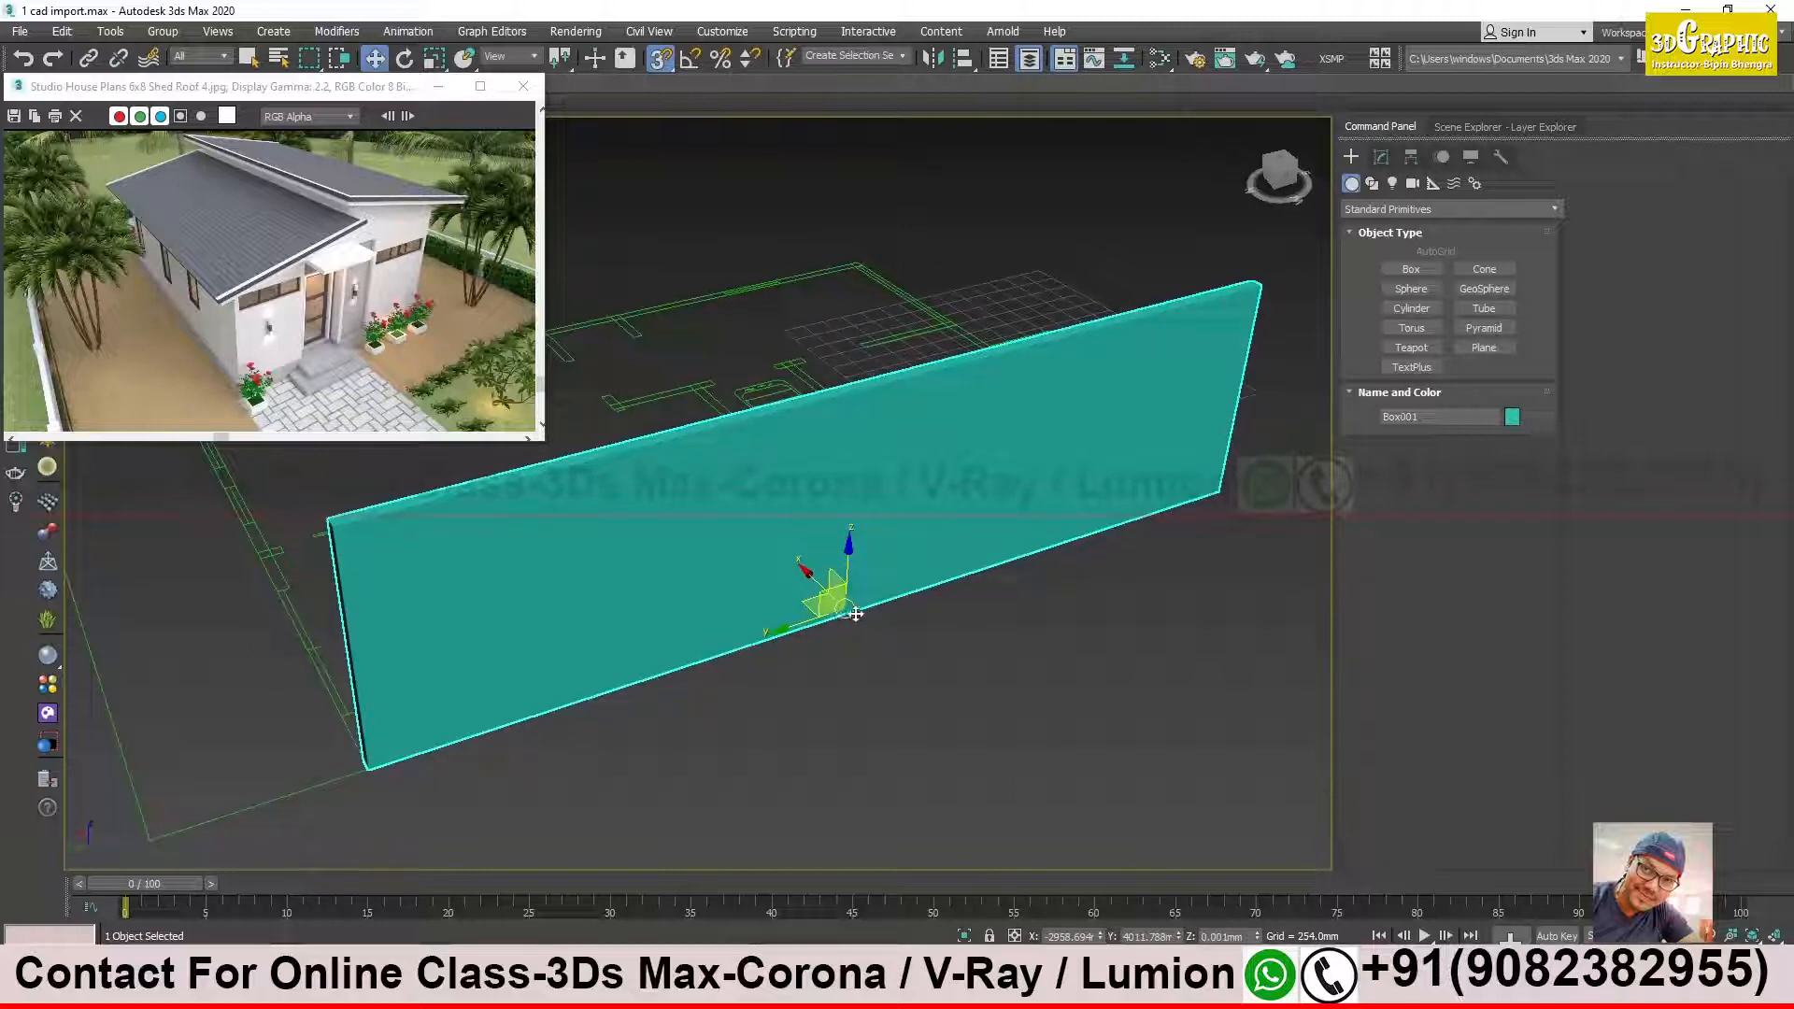
key(s)
Step: Inspect the wall box from several sides for its alignment with the floor plan lines
alt+middle_drag(1033, 476, 976, 608)
scroll(1091, 781, up, 5)
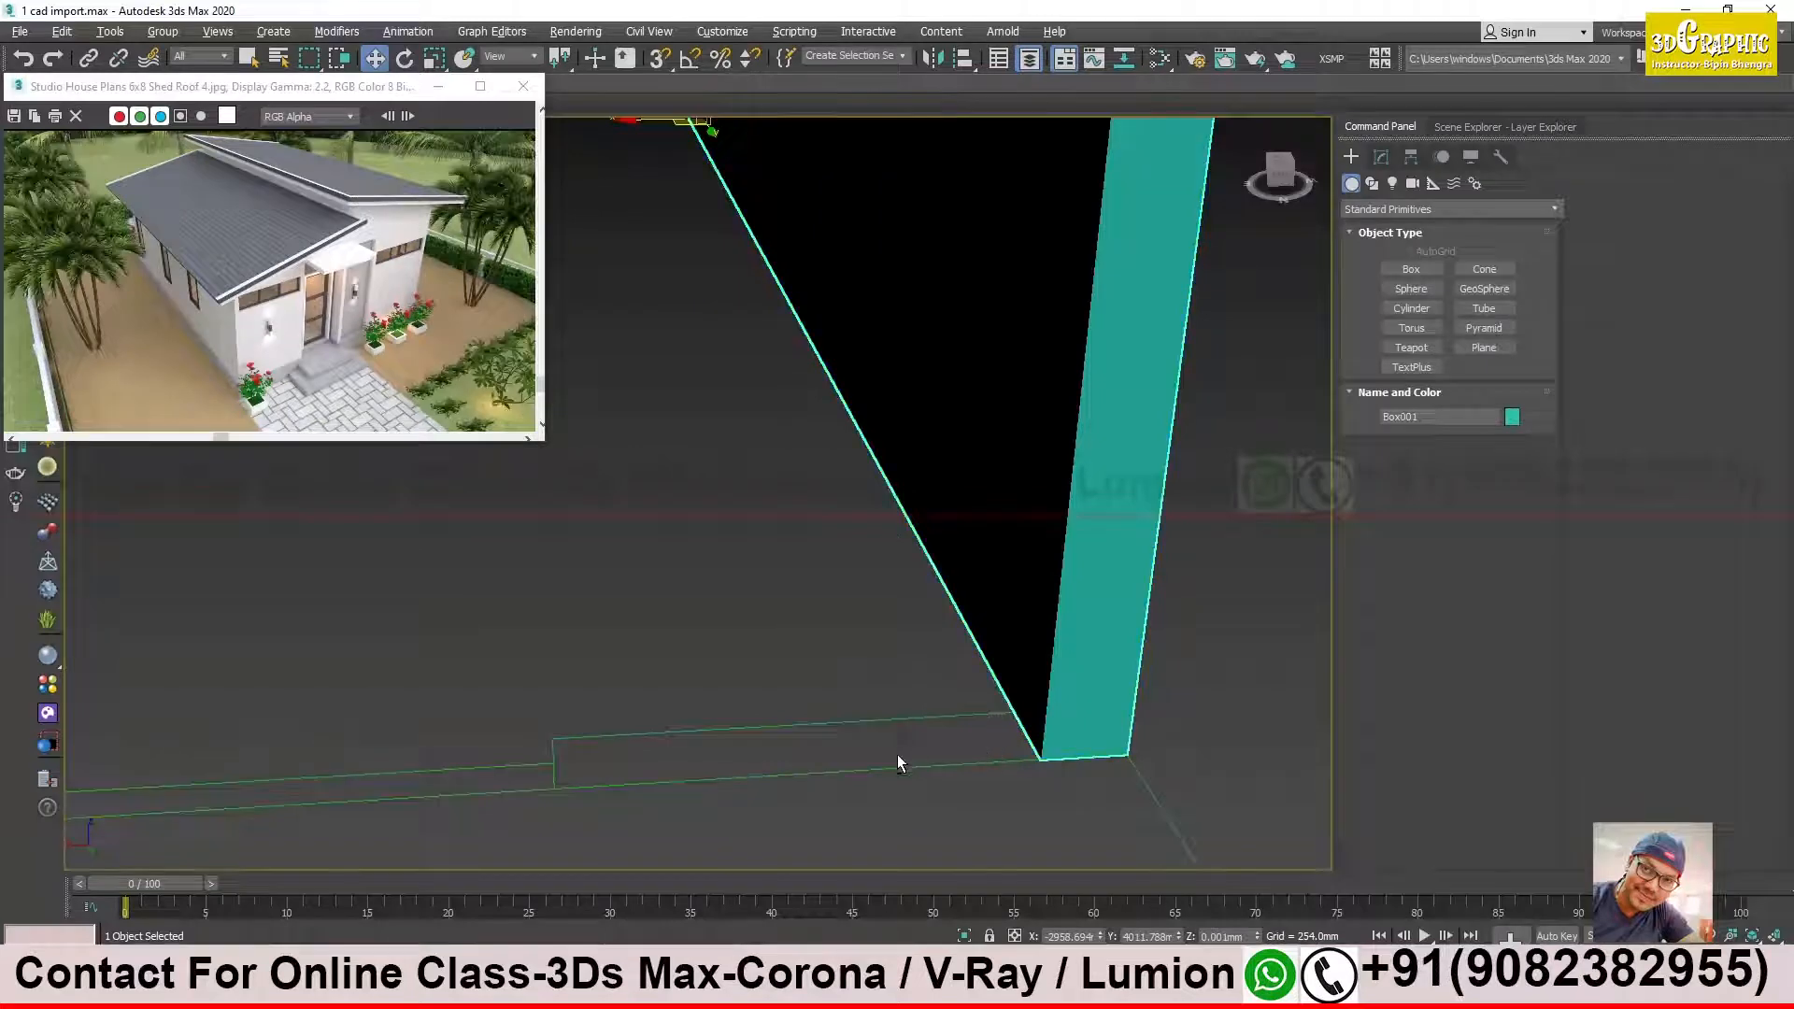
alt+middle_drag(1038, 763, 1013, 700)
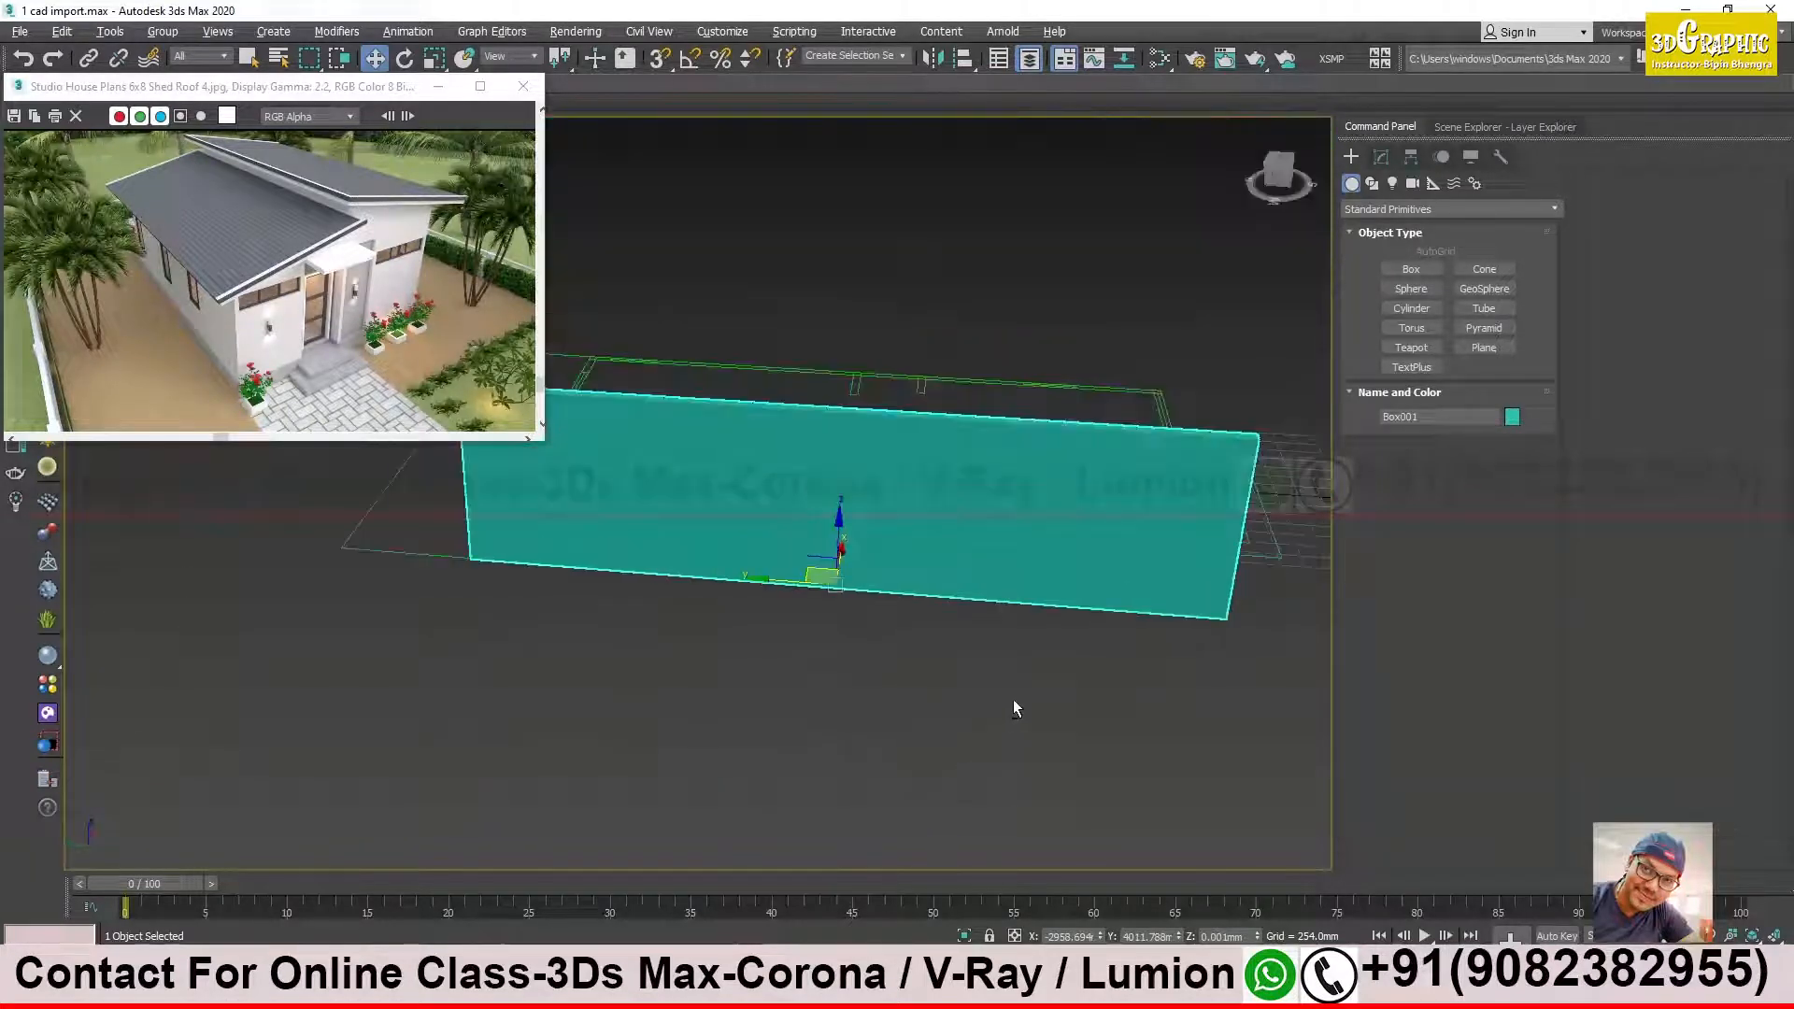
alt+middle_drag(1164, 622, 925, 813)
alt+middle_drag(806, 713, 647, 713)
scroll(645, 713, up, 3)
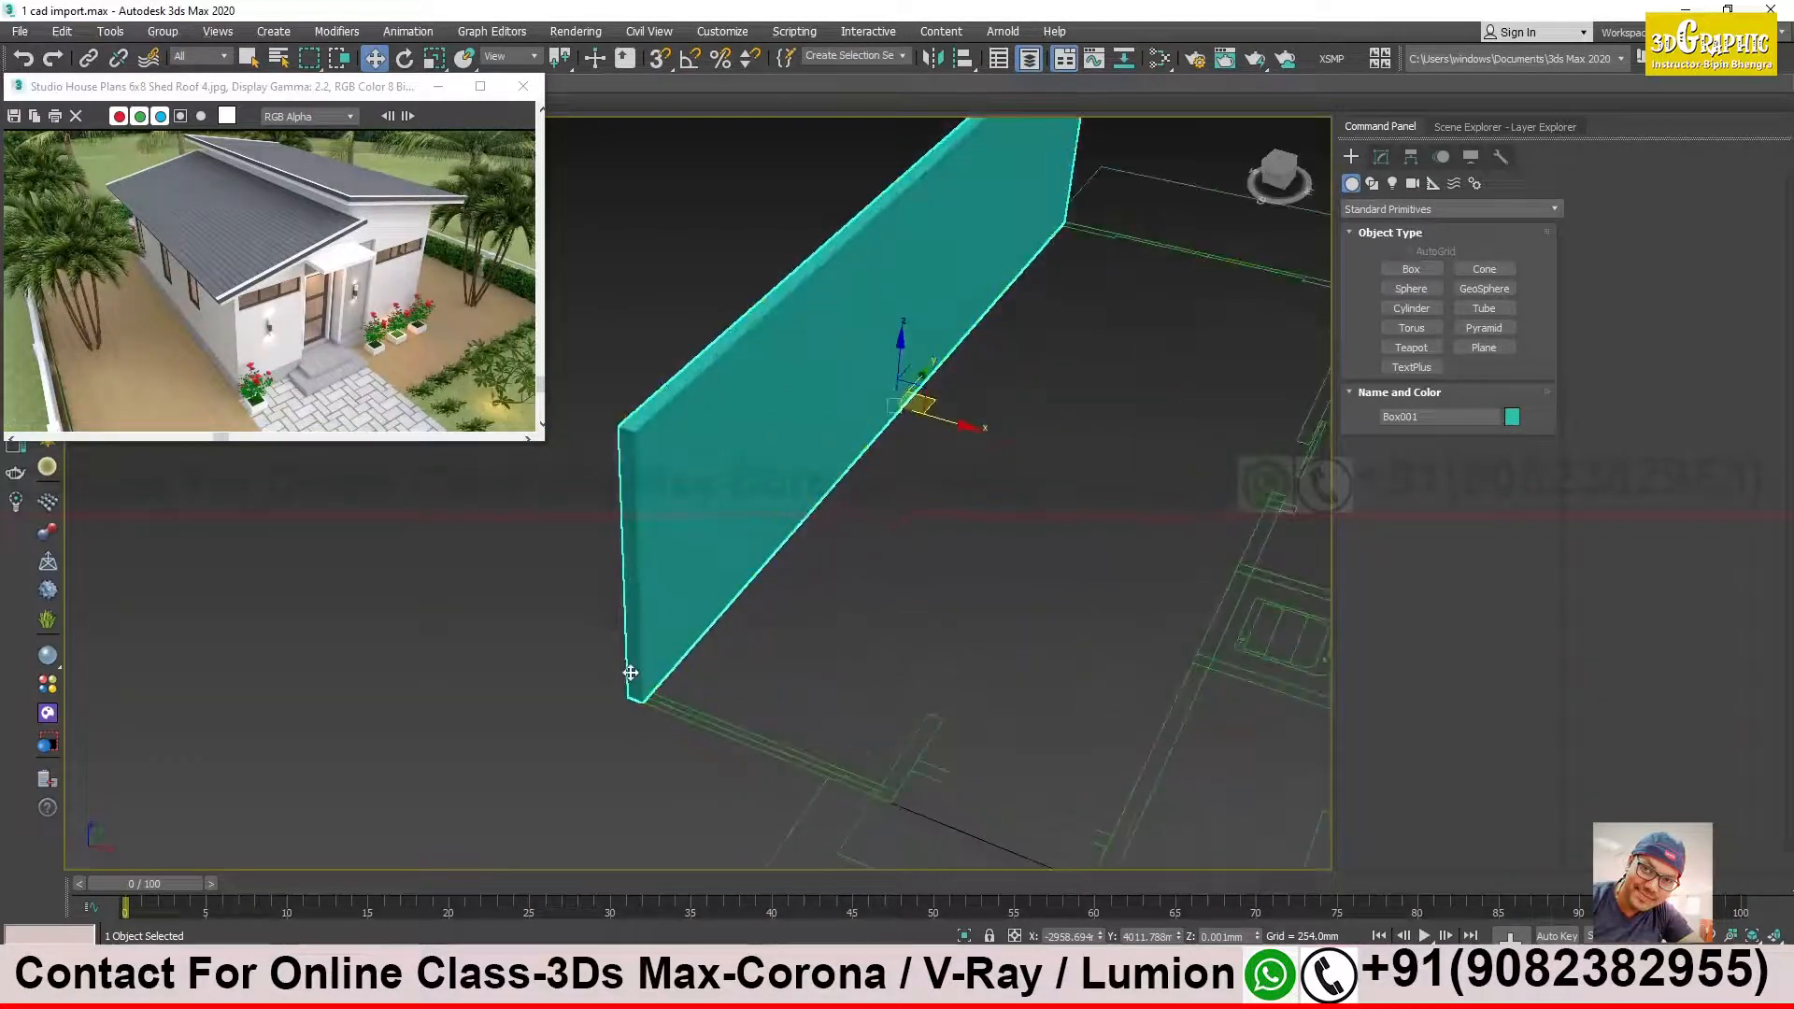
alt+middle_drag(685, 715, 877, 660)
middle_drag(991, 632, 1004, 701)
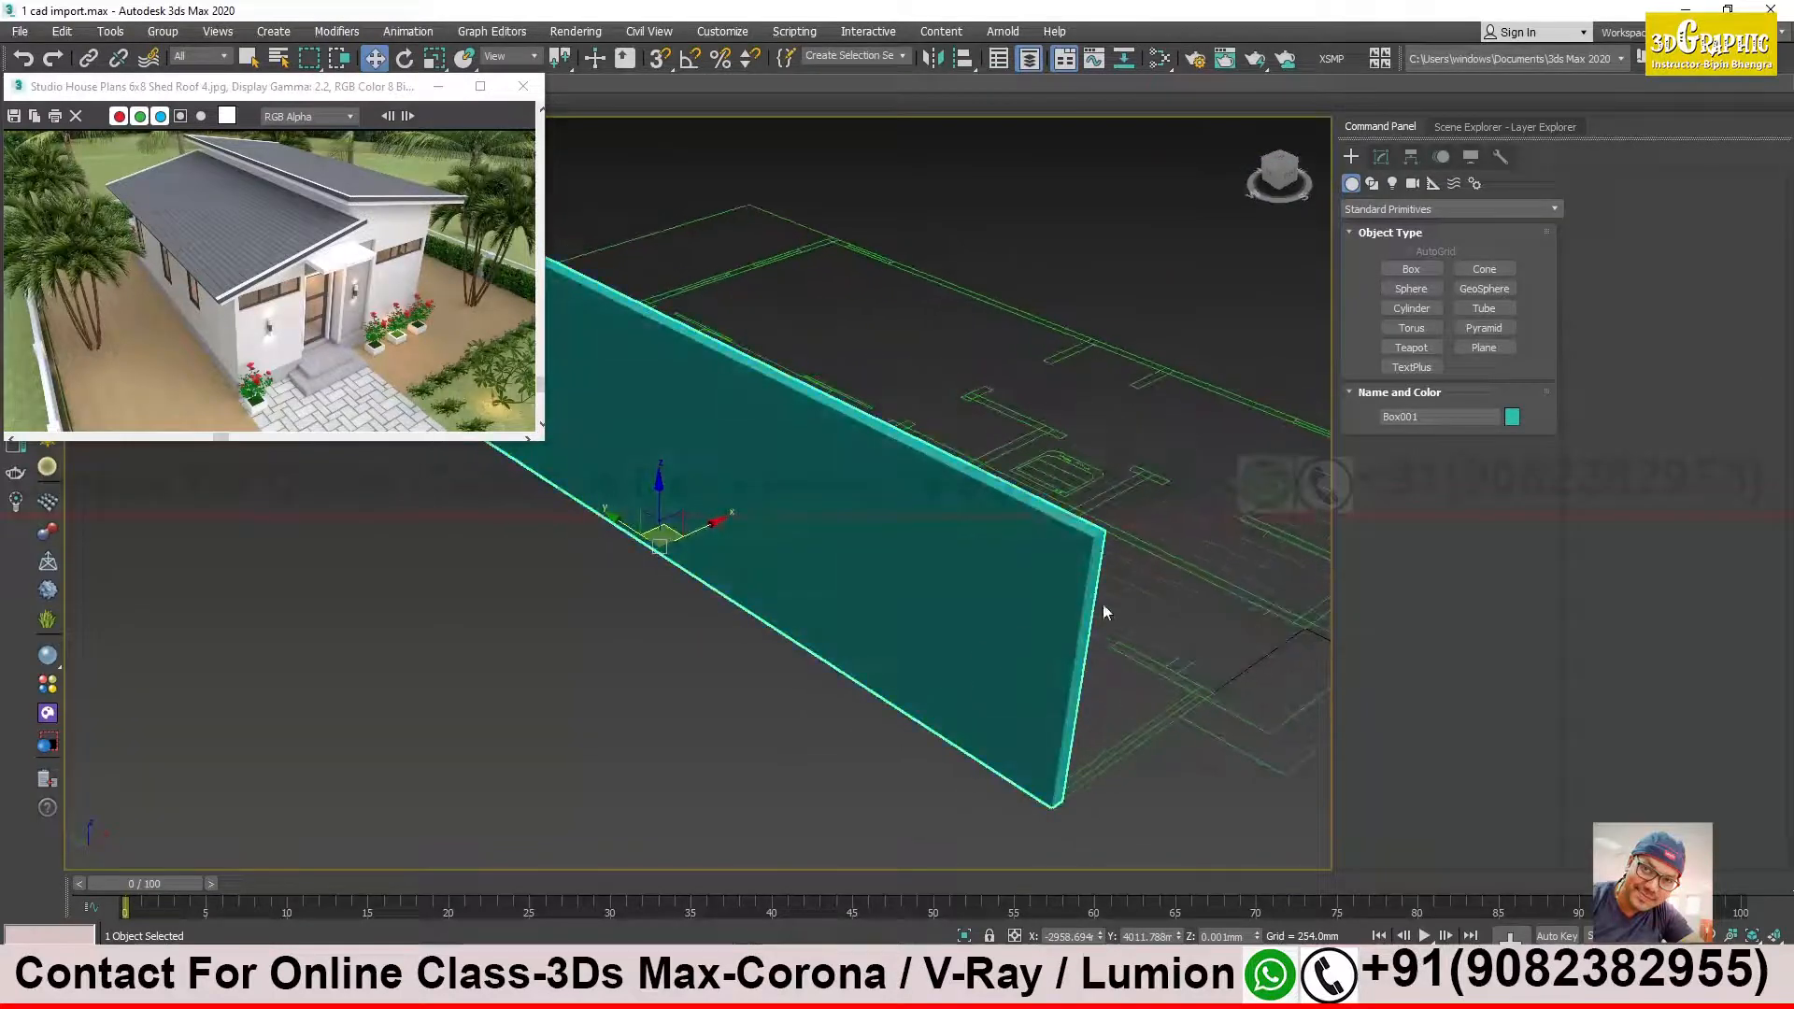
middle_drag(1103, 612, 983, 639)
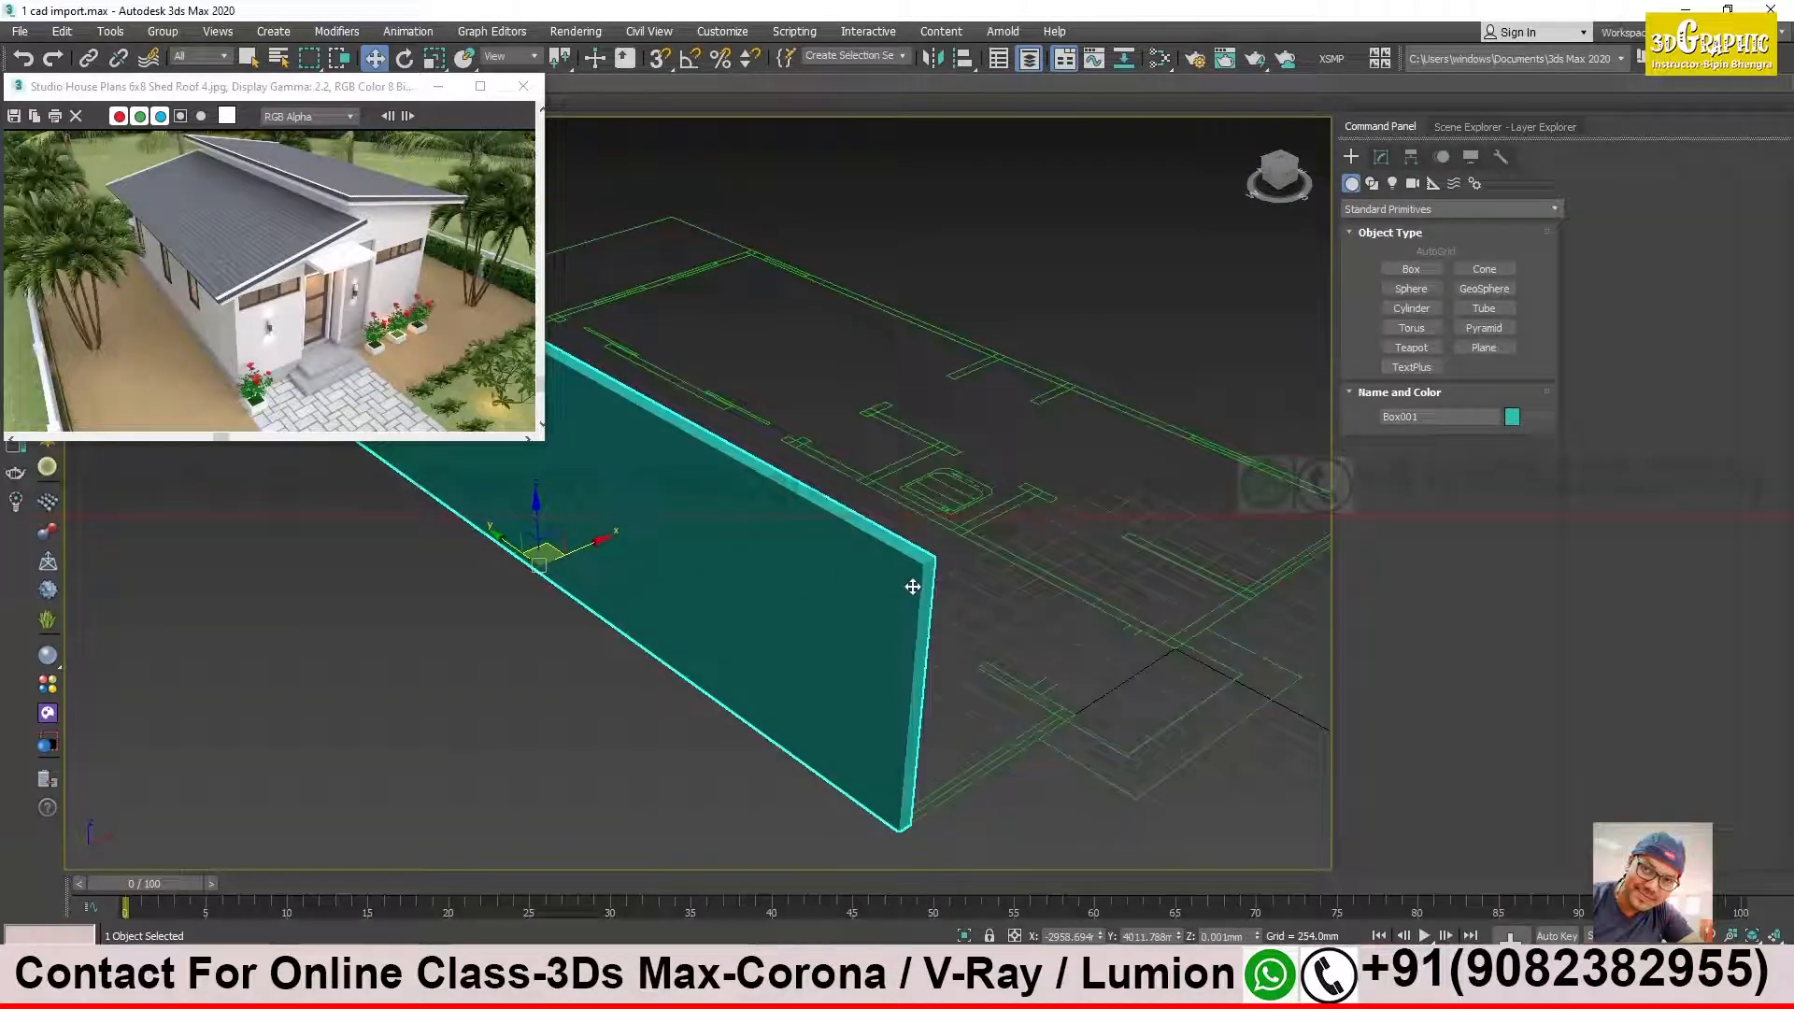
Step: Switch to File Explorer, open Back.JPG from the Cad folder of the Studio House project, and read the wall height dimension
click(1382, 157)
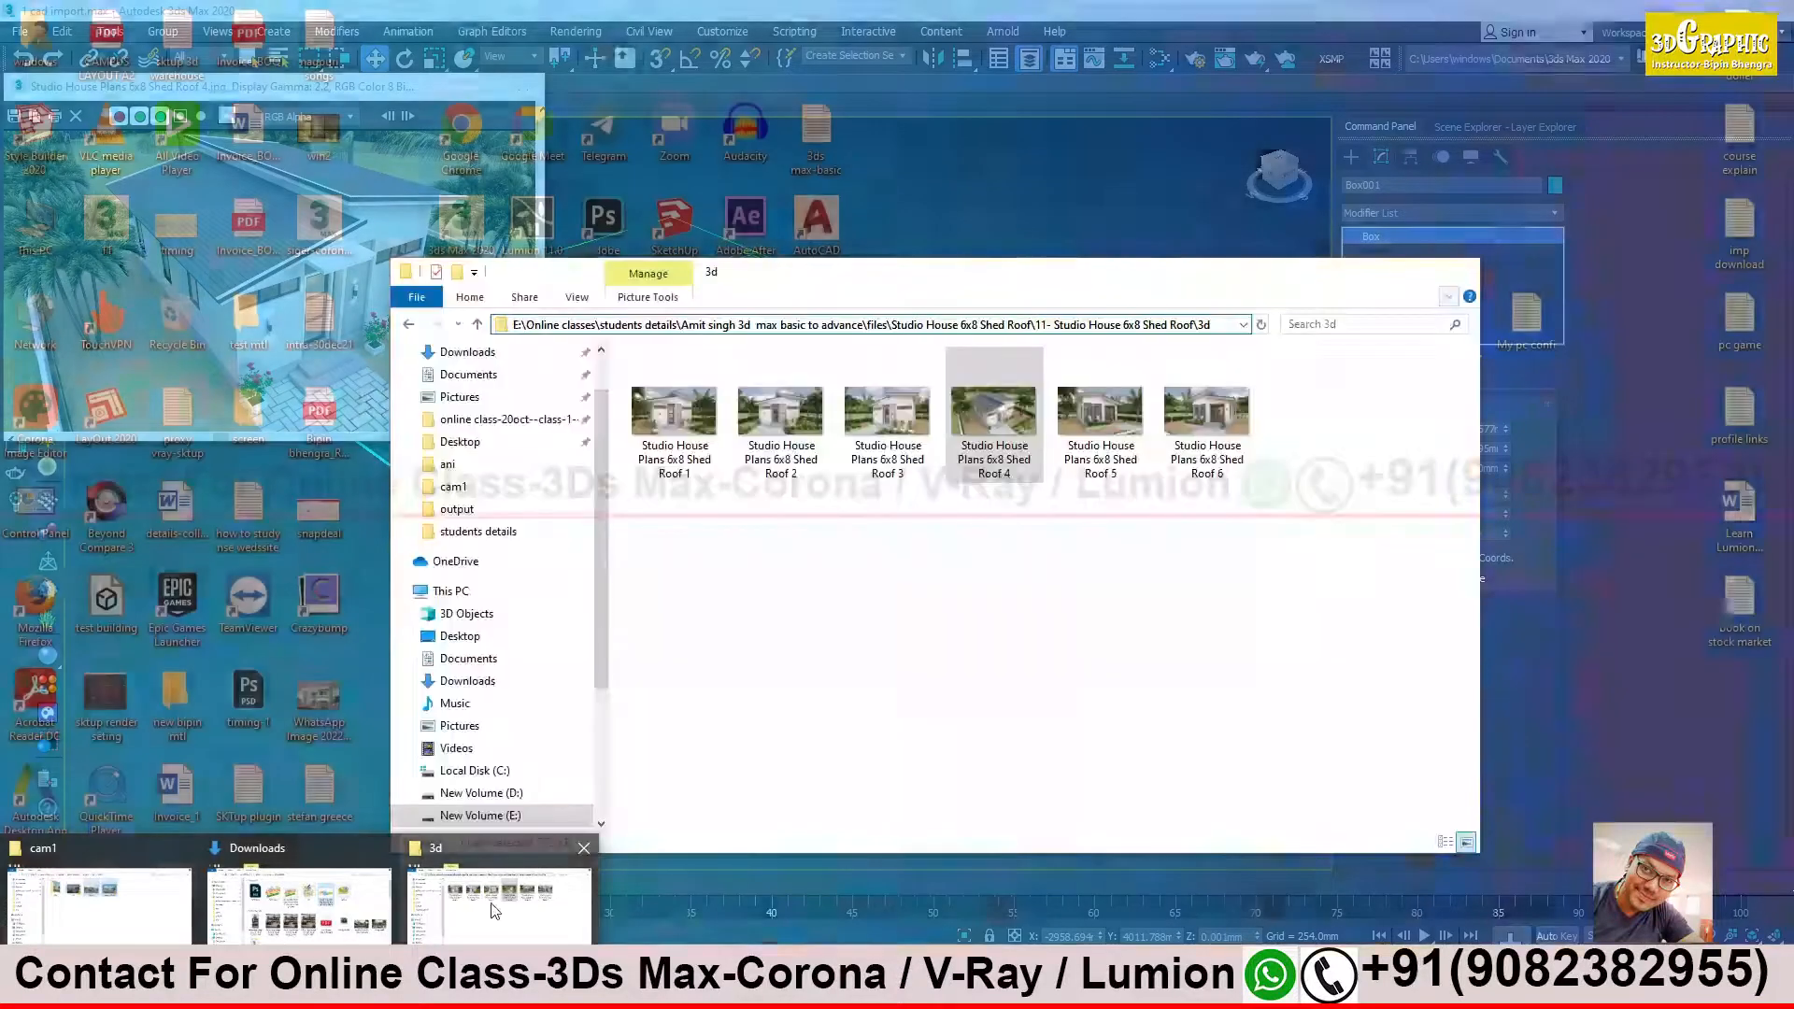
click(494, 911)
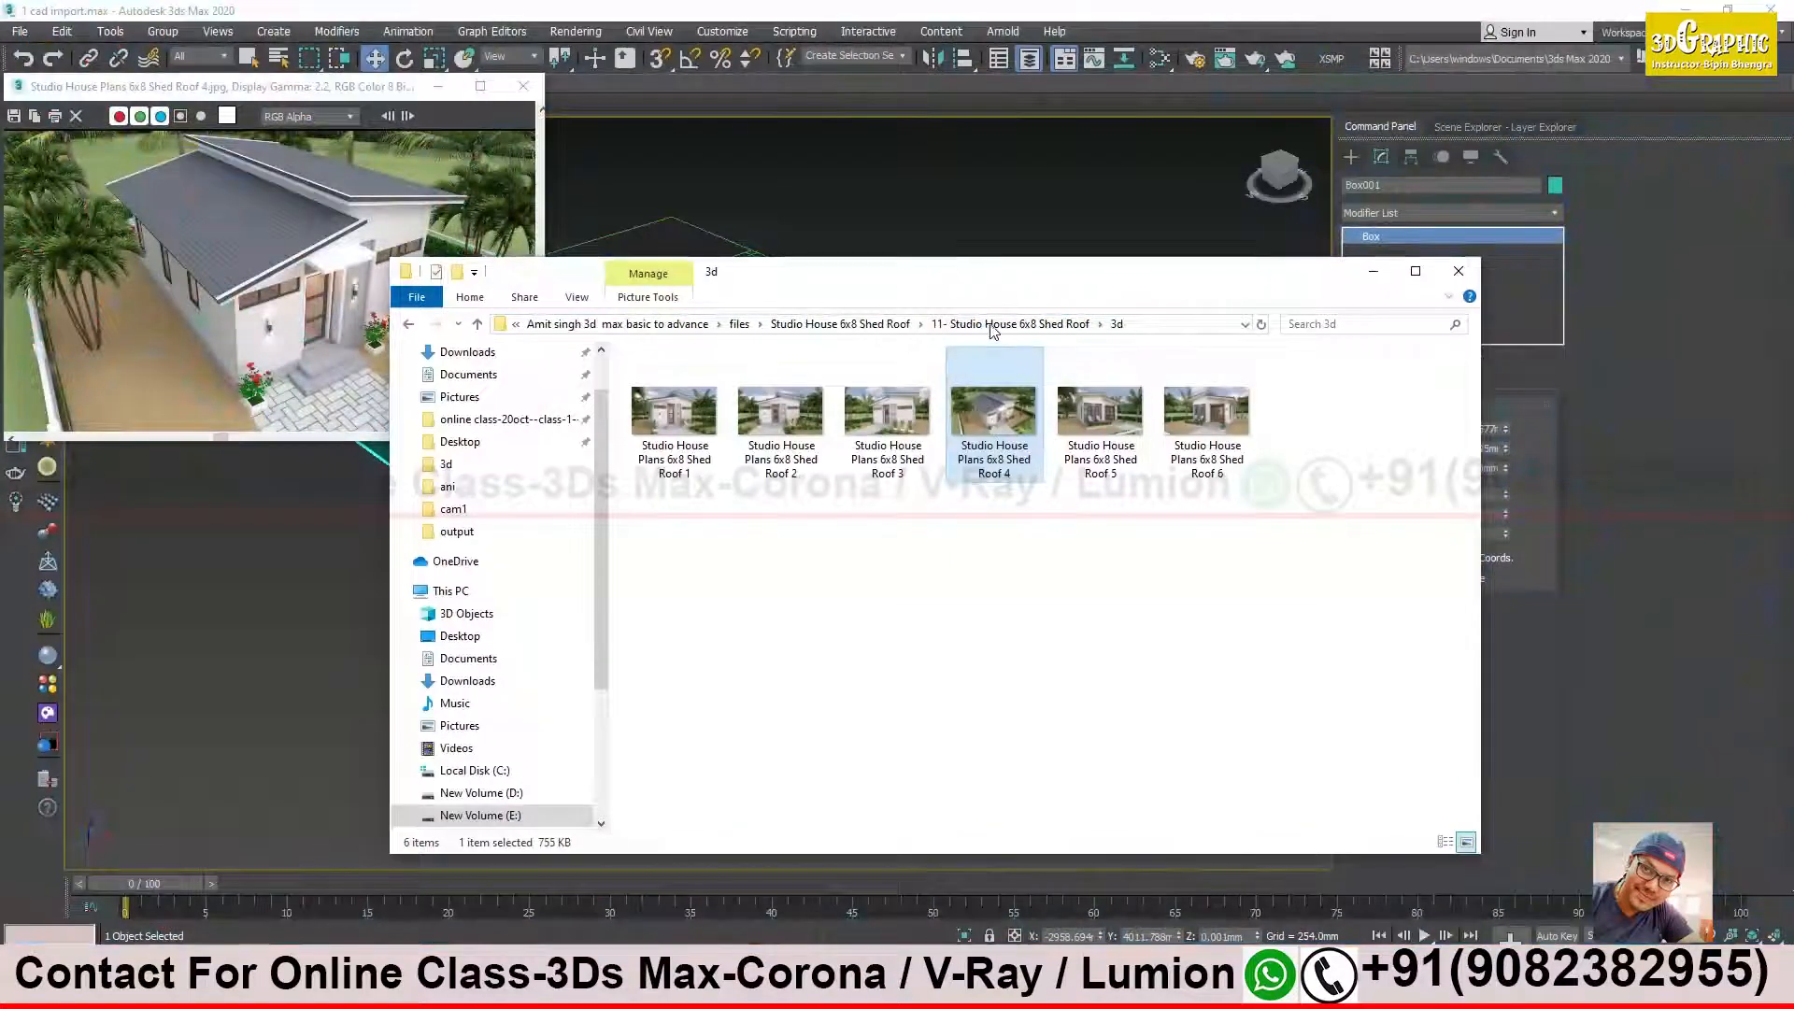
click(999, 328)
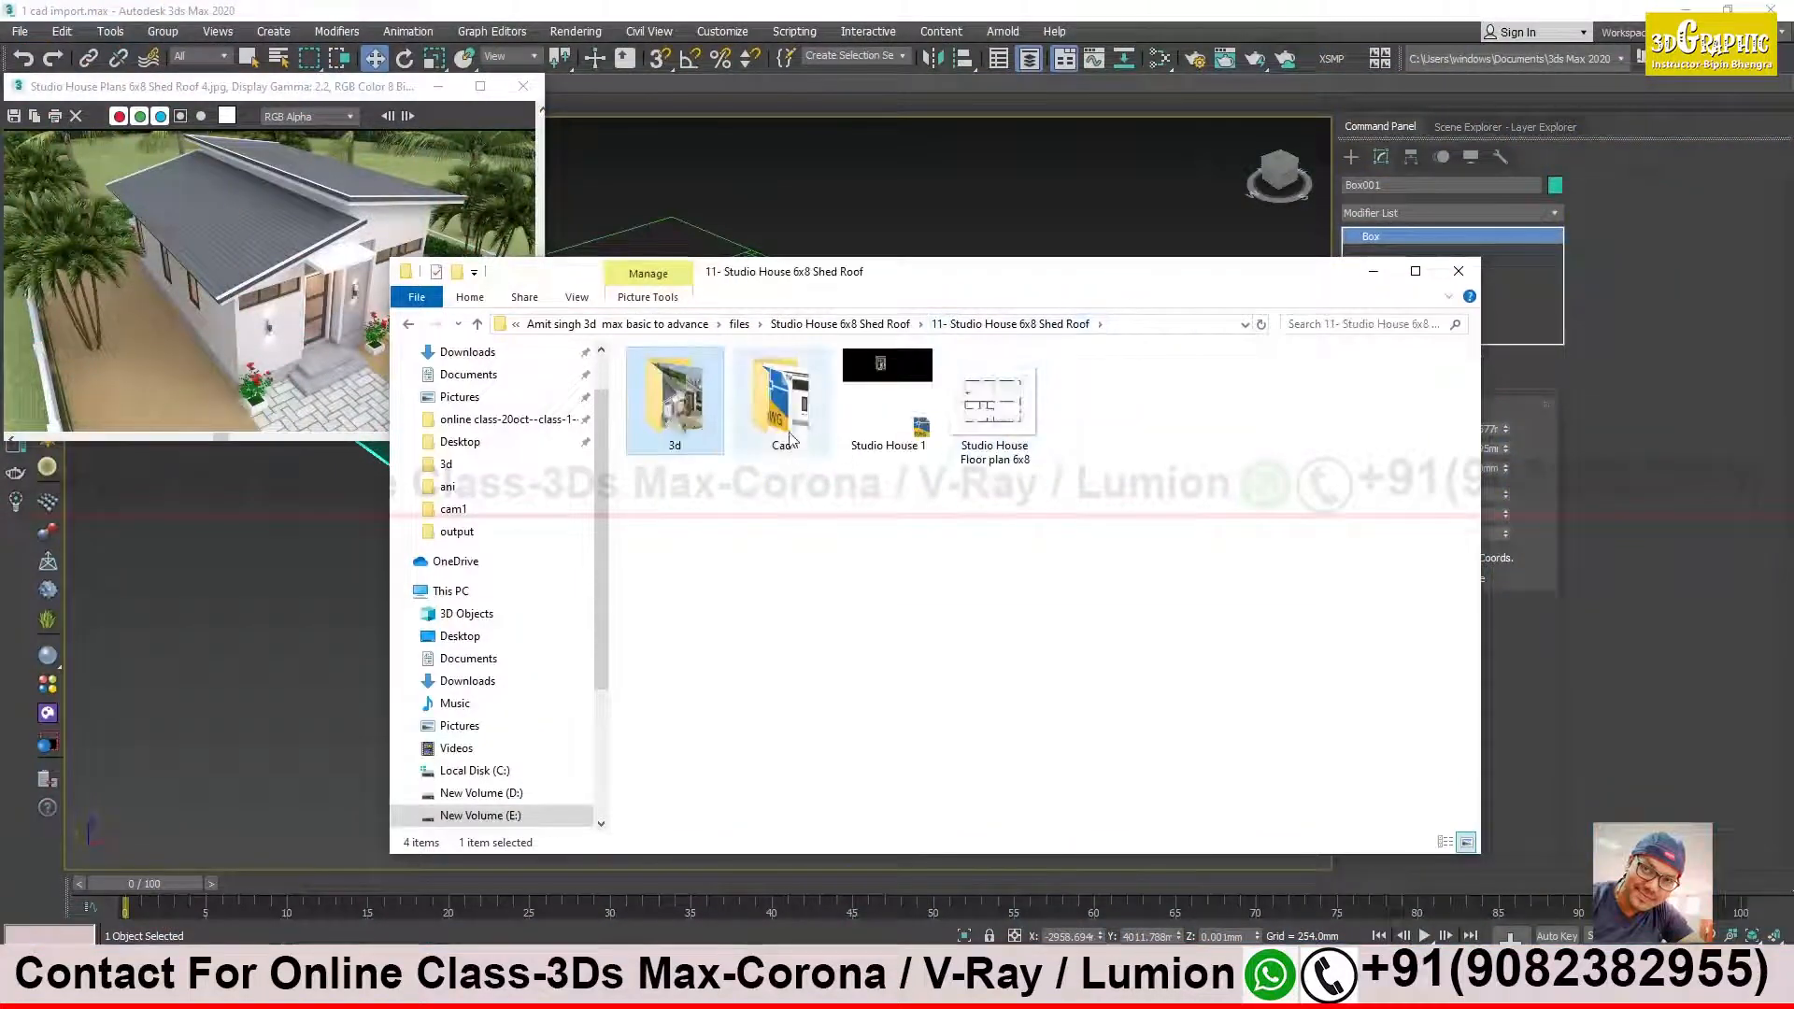
double_click(782, 404)
double_click(782, 407)
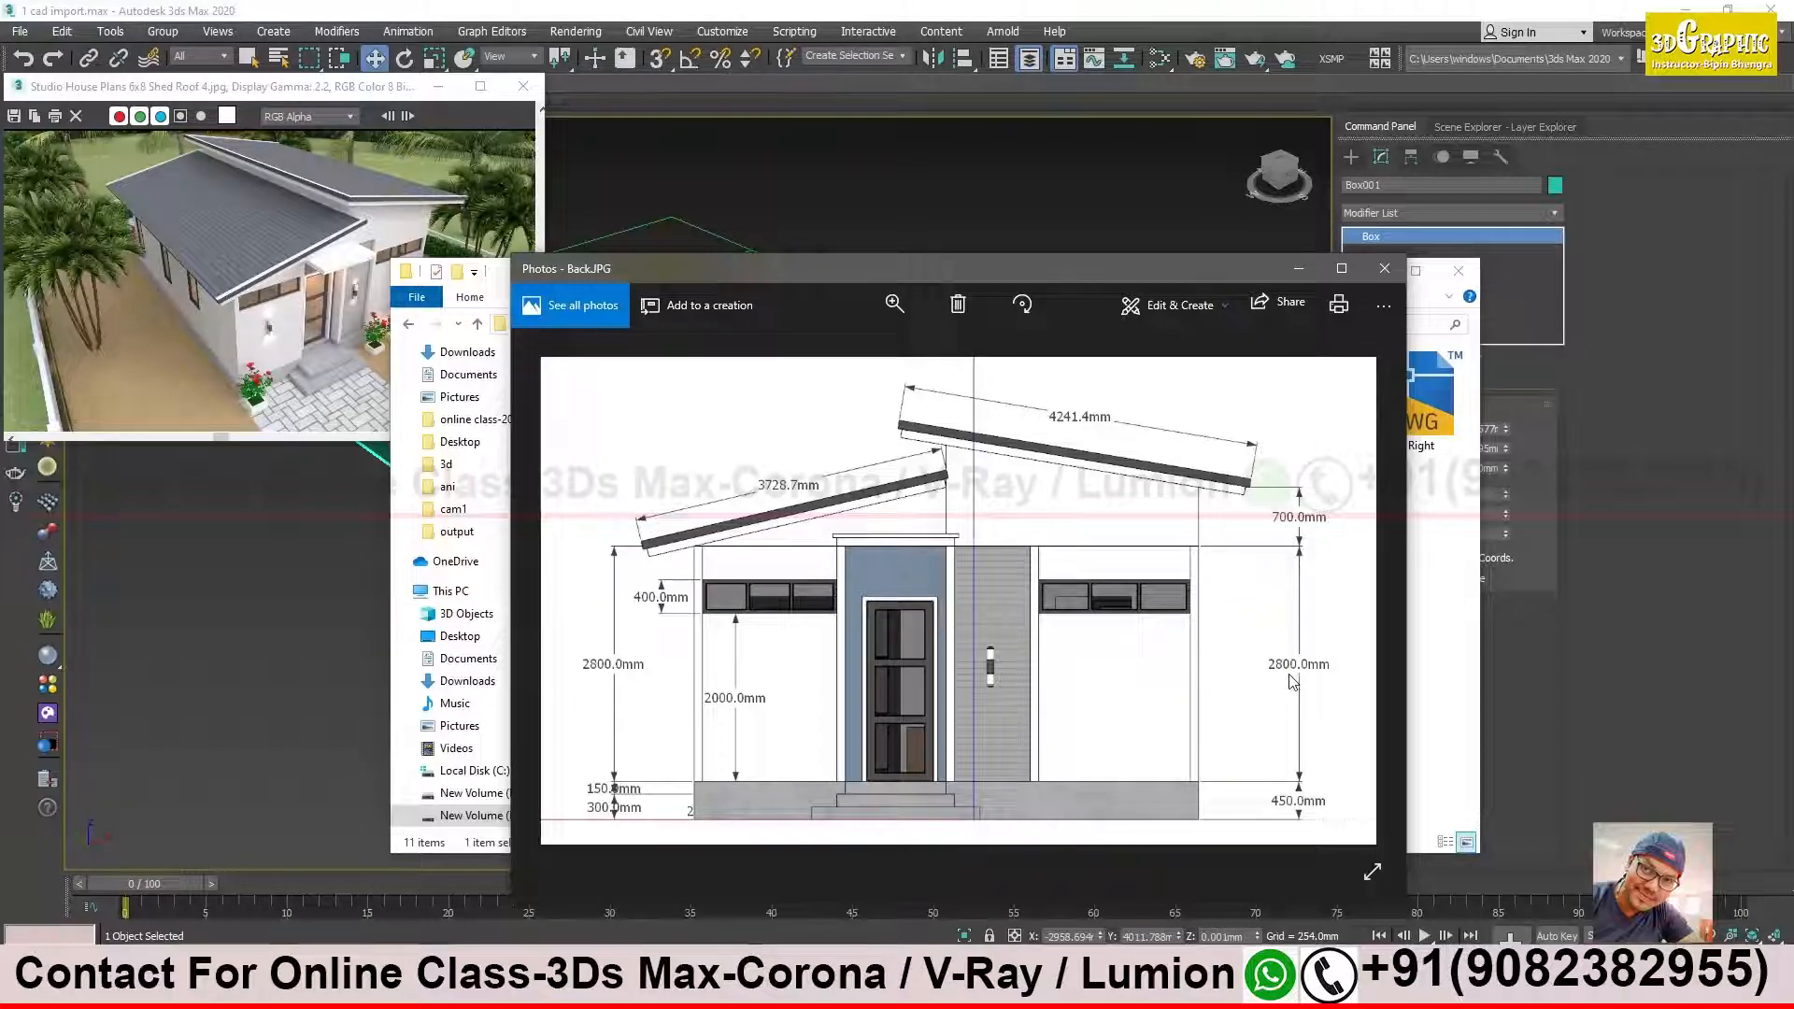
scroll(1306, 676, up, 5)
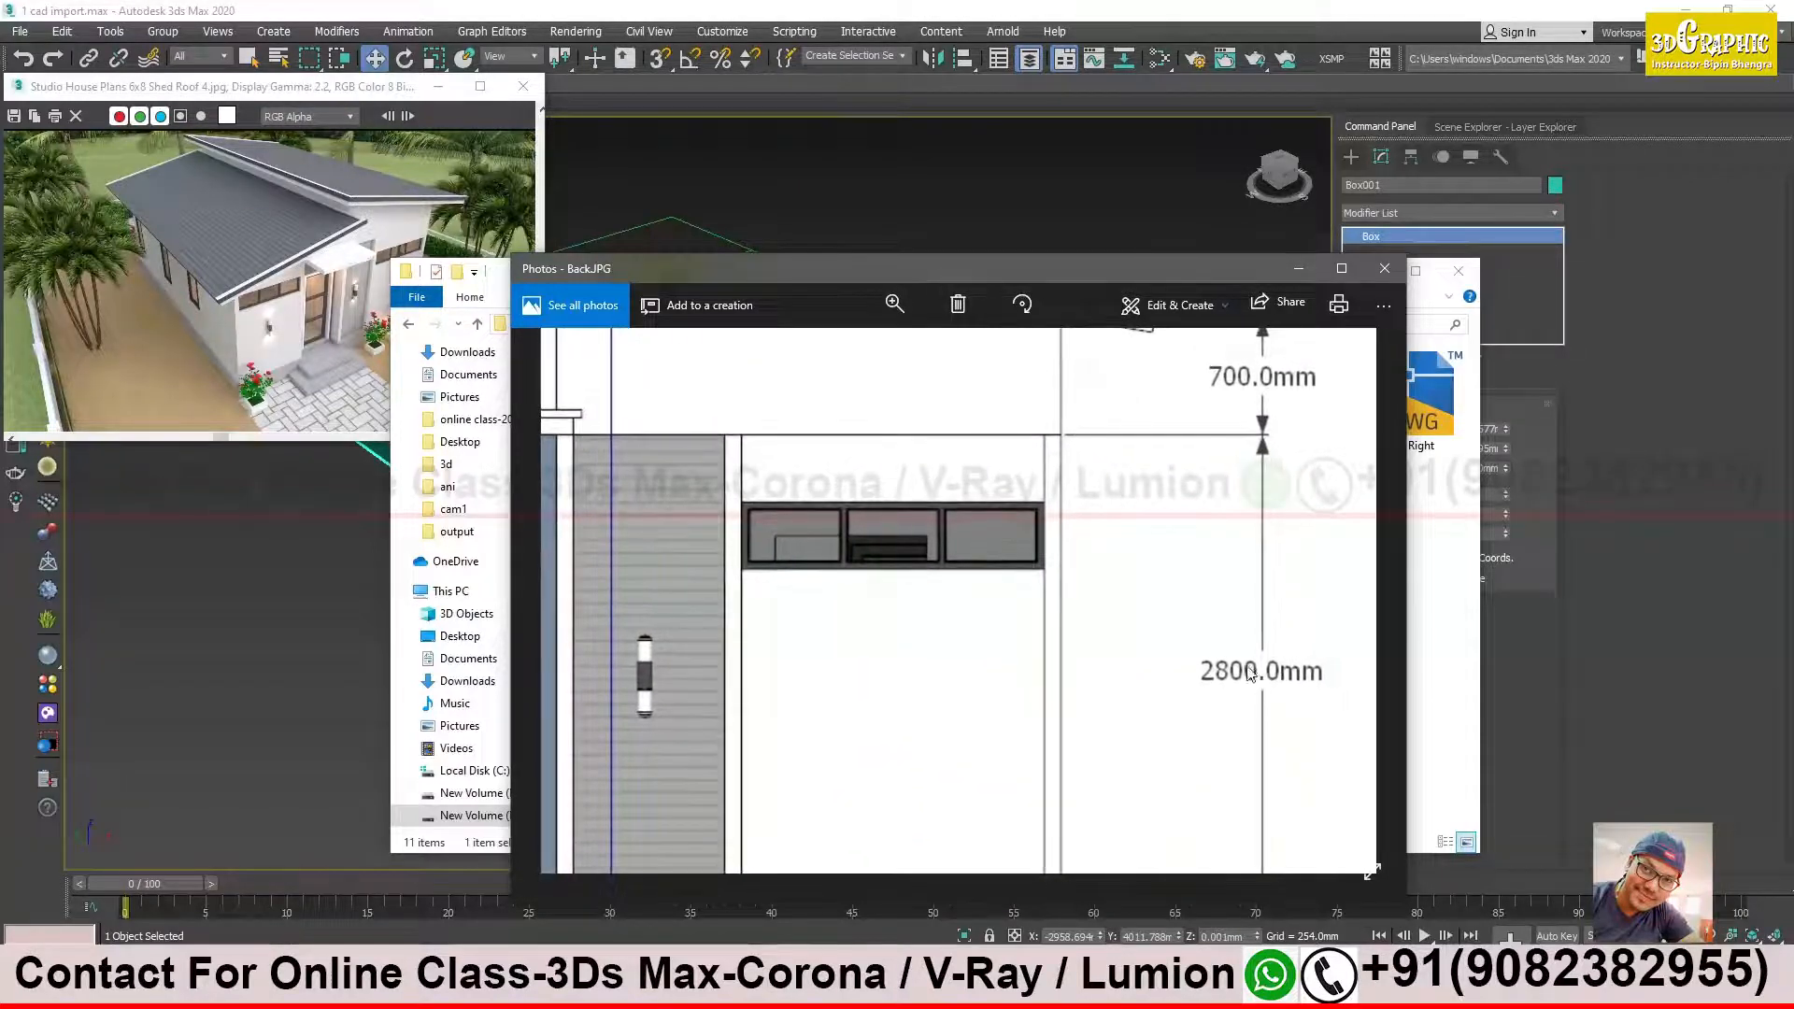
scroll(1071, 445, down, 5)
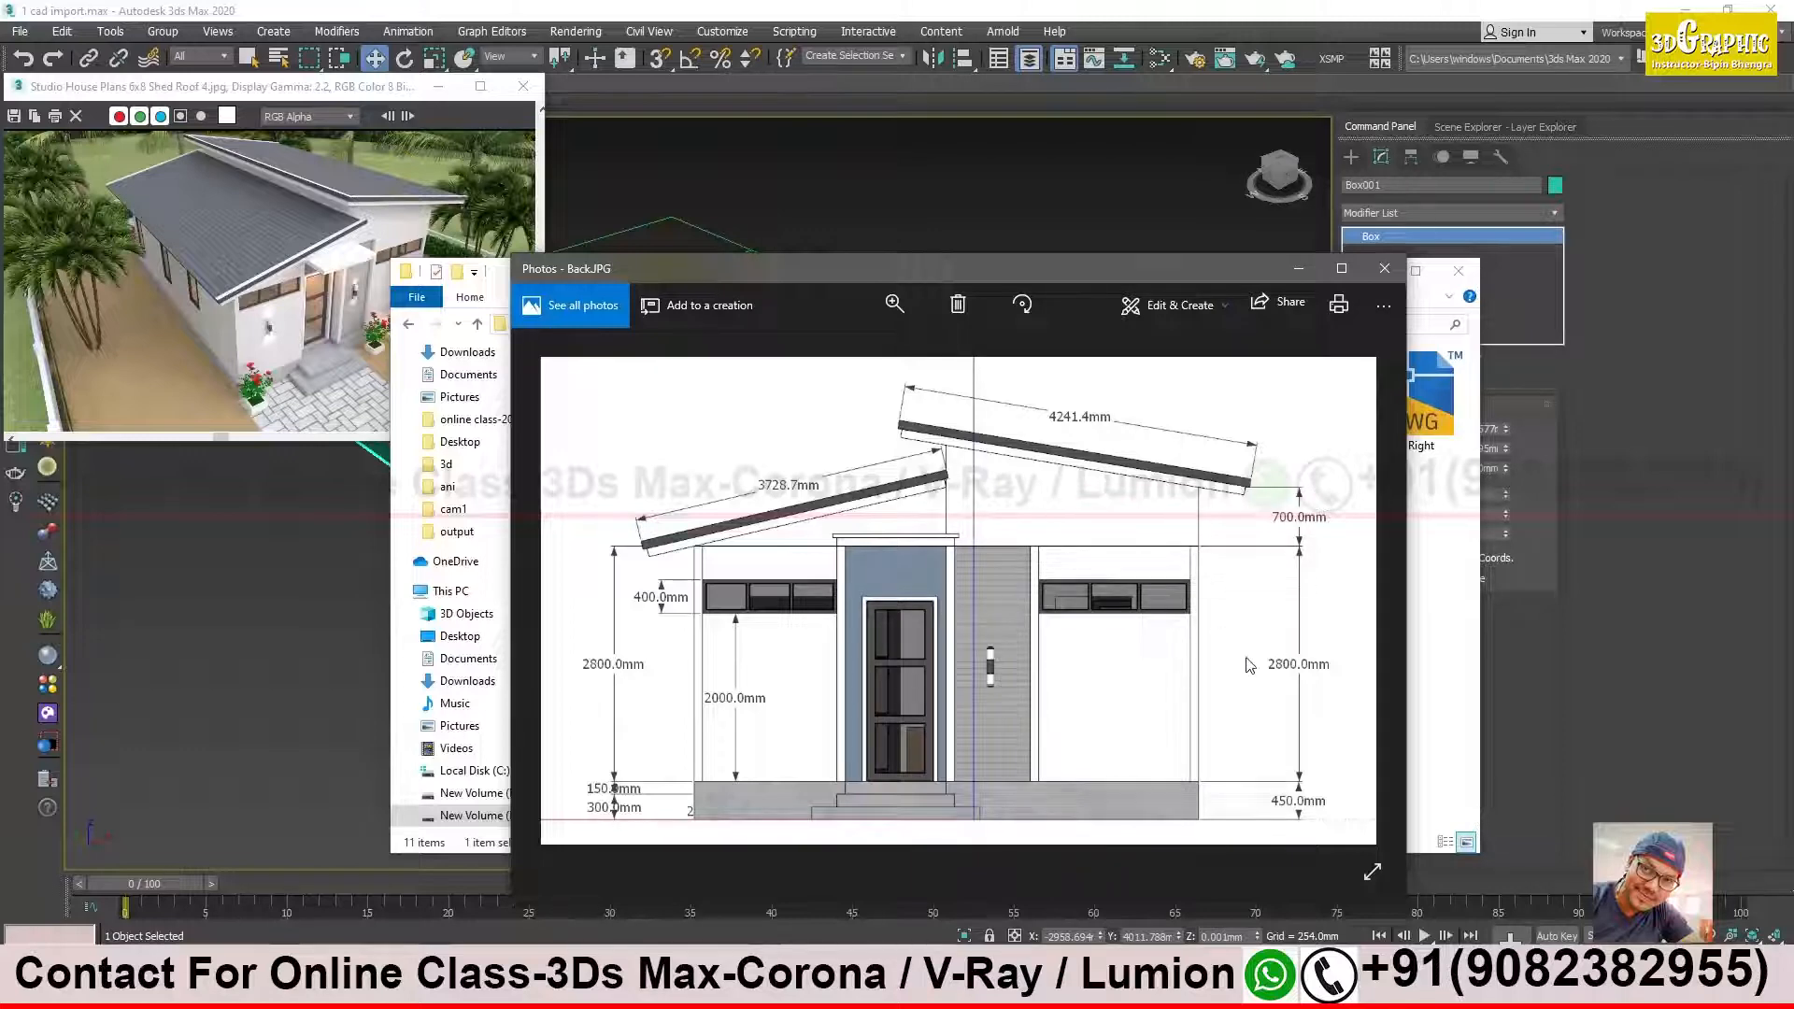
click(1304, 271)
click(1371, 272)
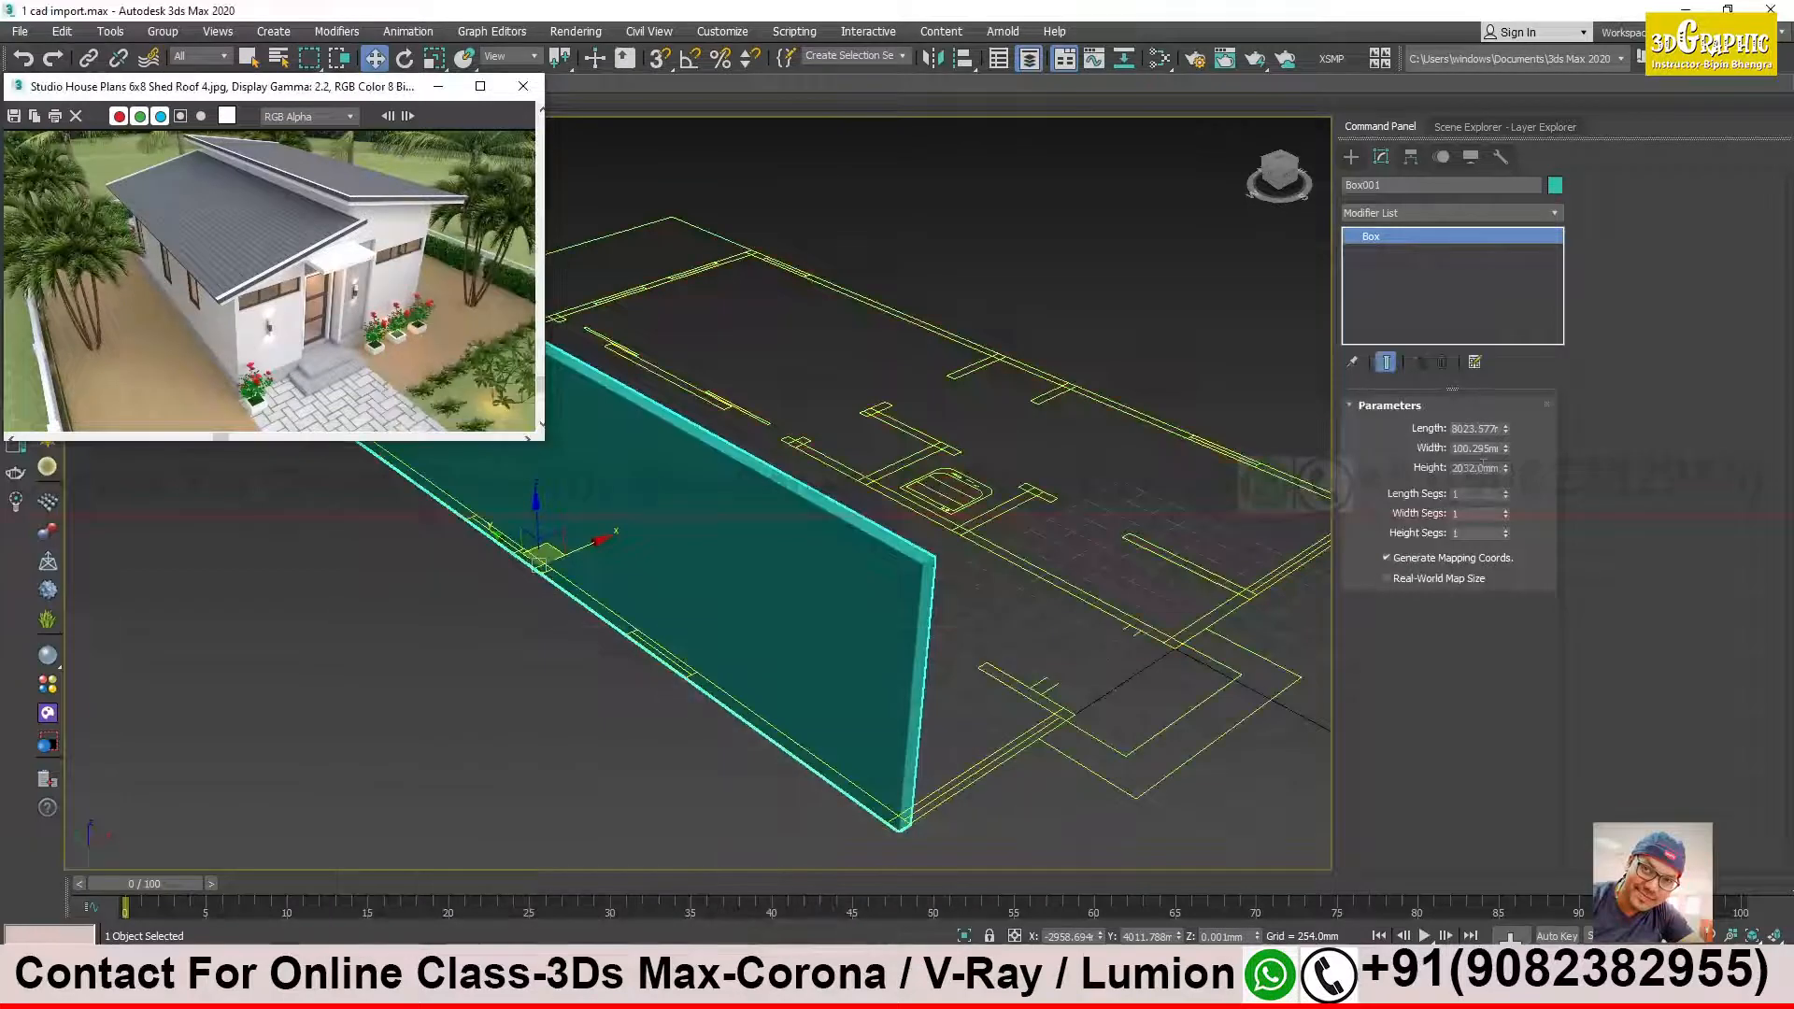
Step: Set the wall box's height to 2800 mm
double_click(1477, 467)
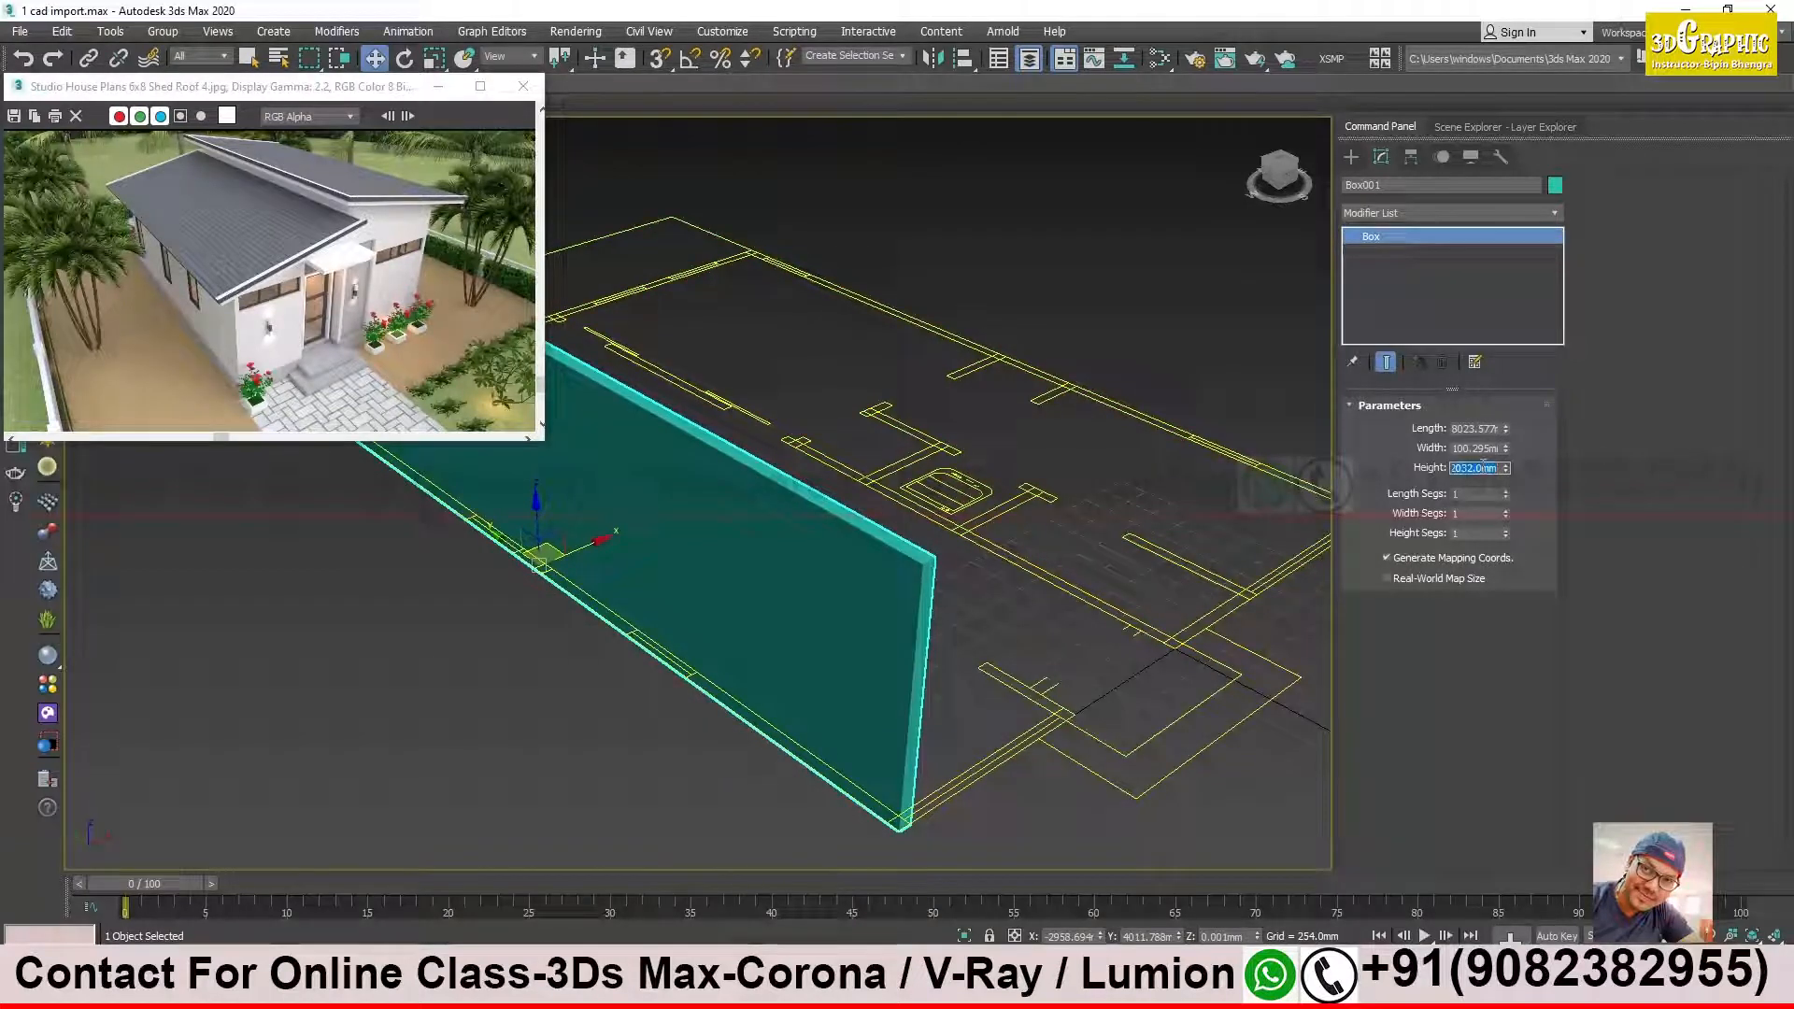
text(2800)
key(Return)
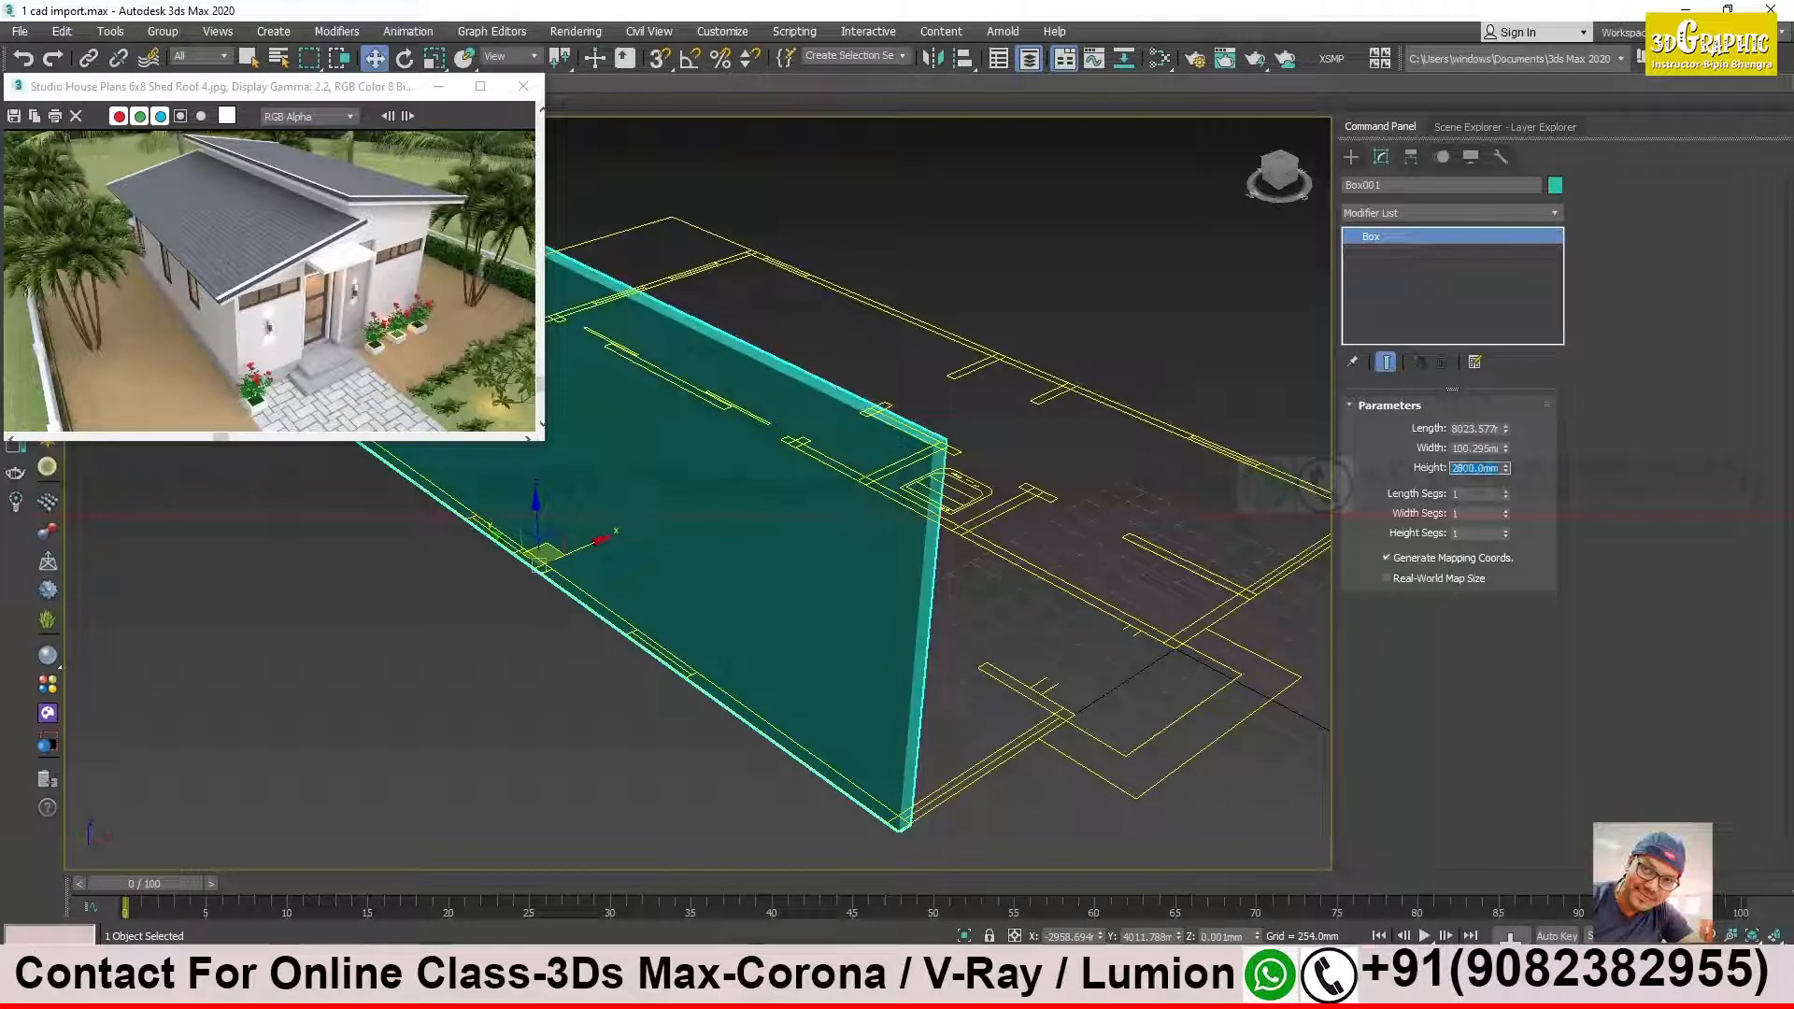
alt+middle_drag(1290, 663, 867, 664)
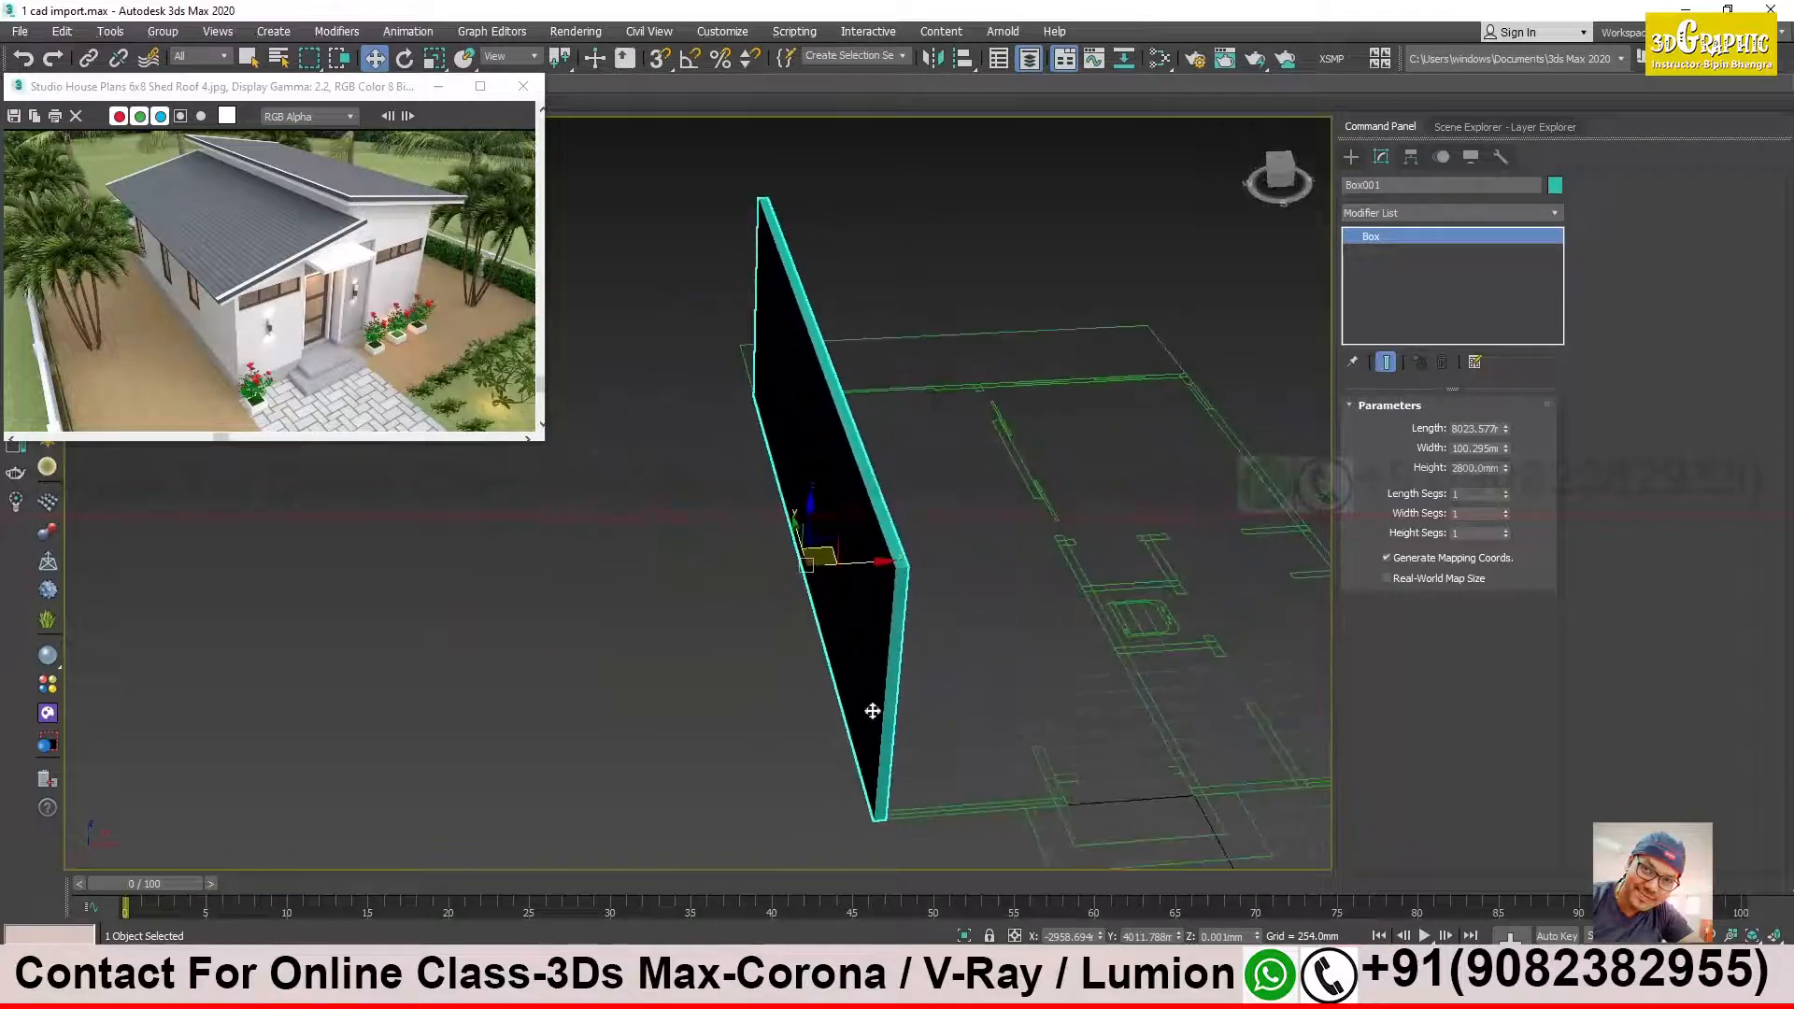
alt+middle_drag(1175, 790, 1014, 761)
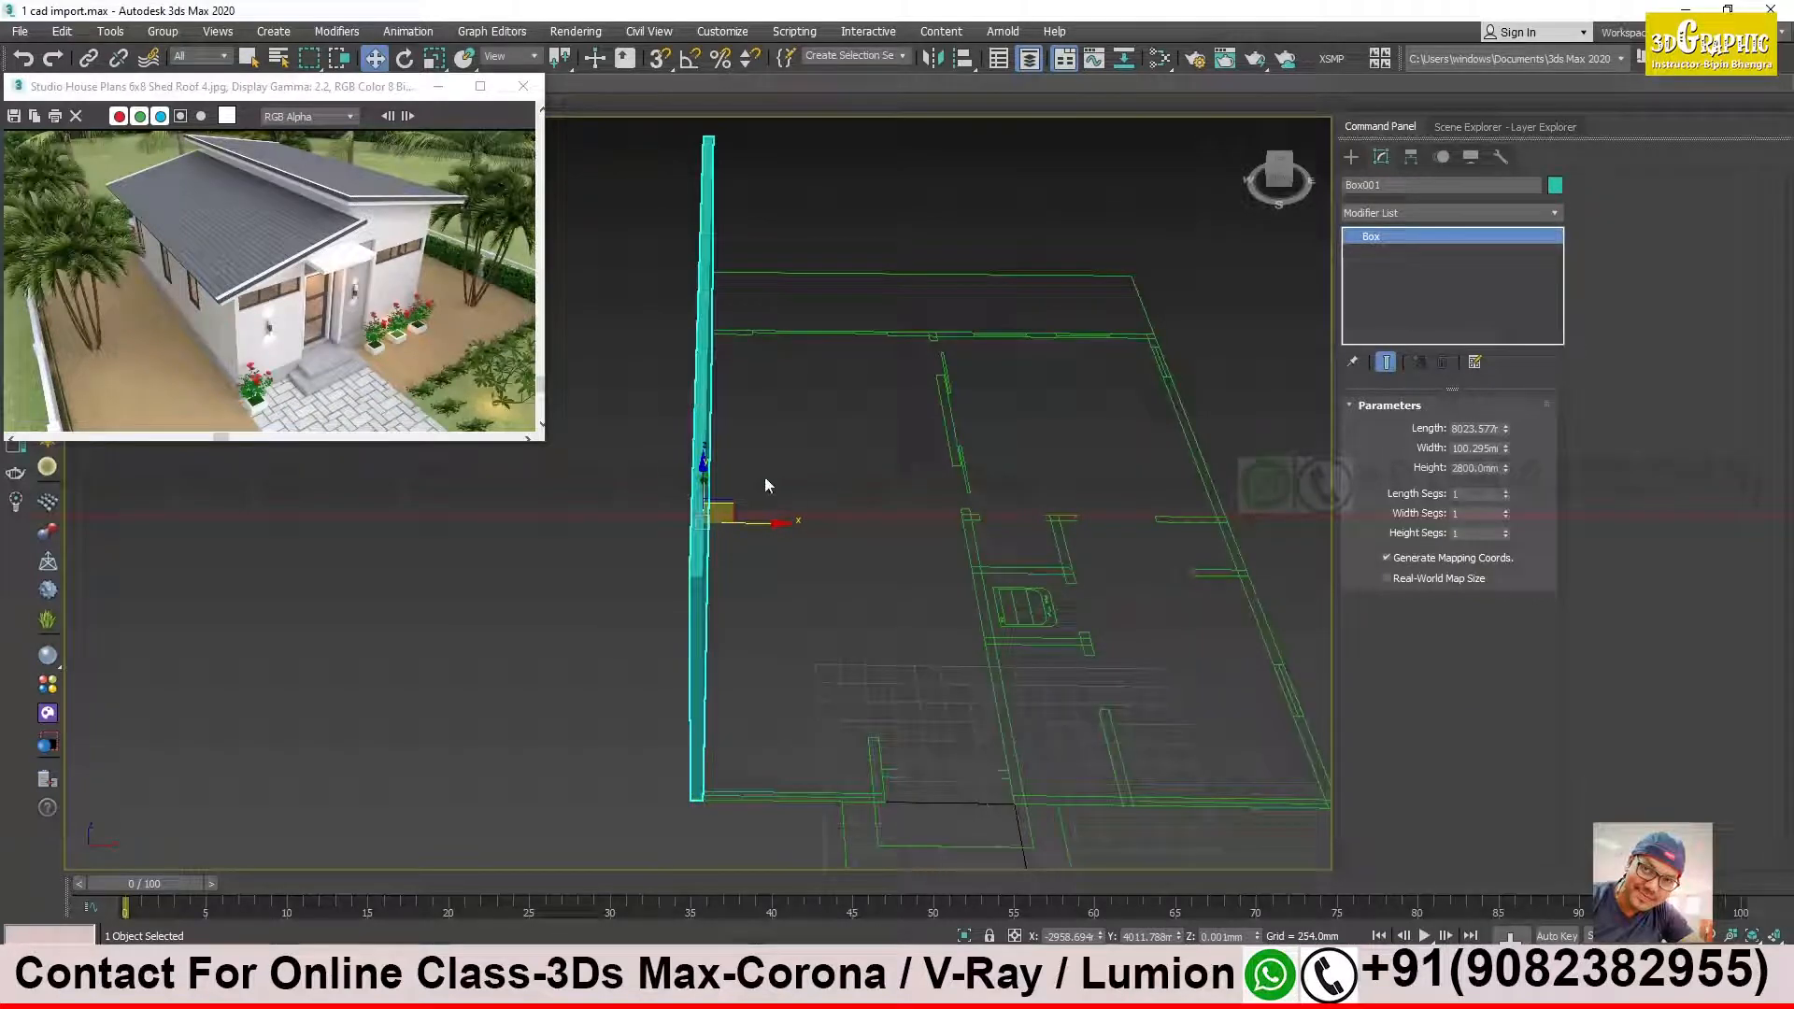
alt+middle_drag(875, 713, 816, 677)
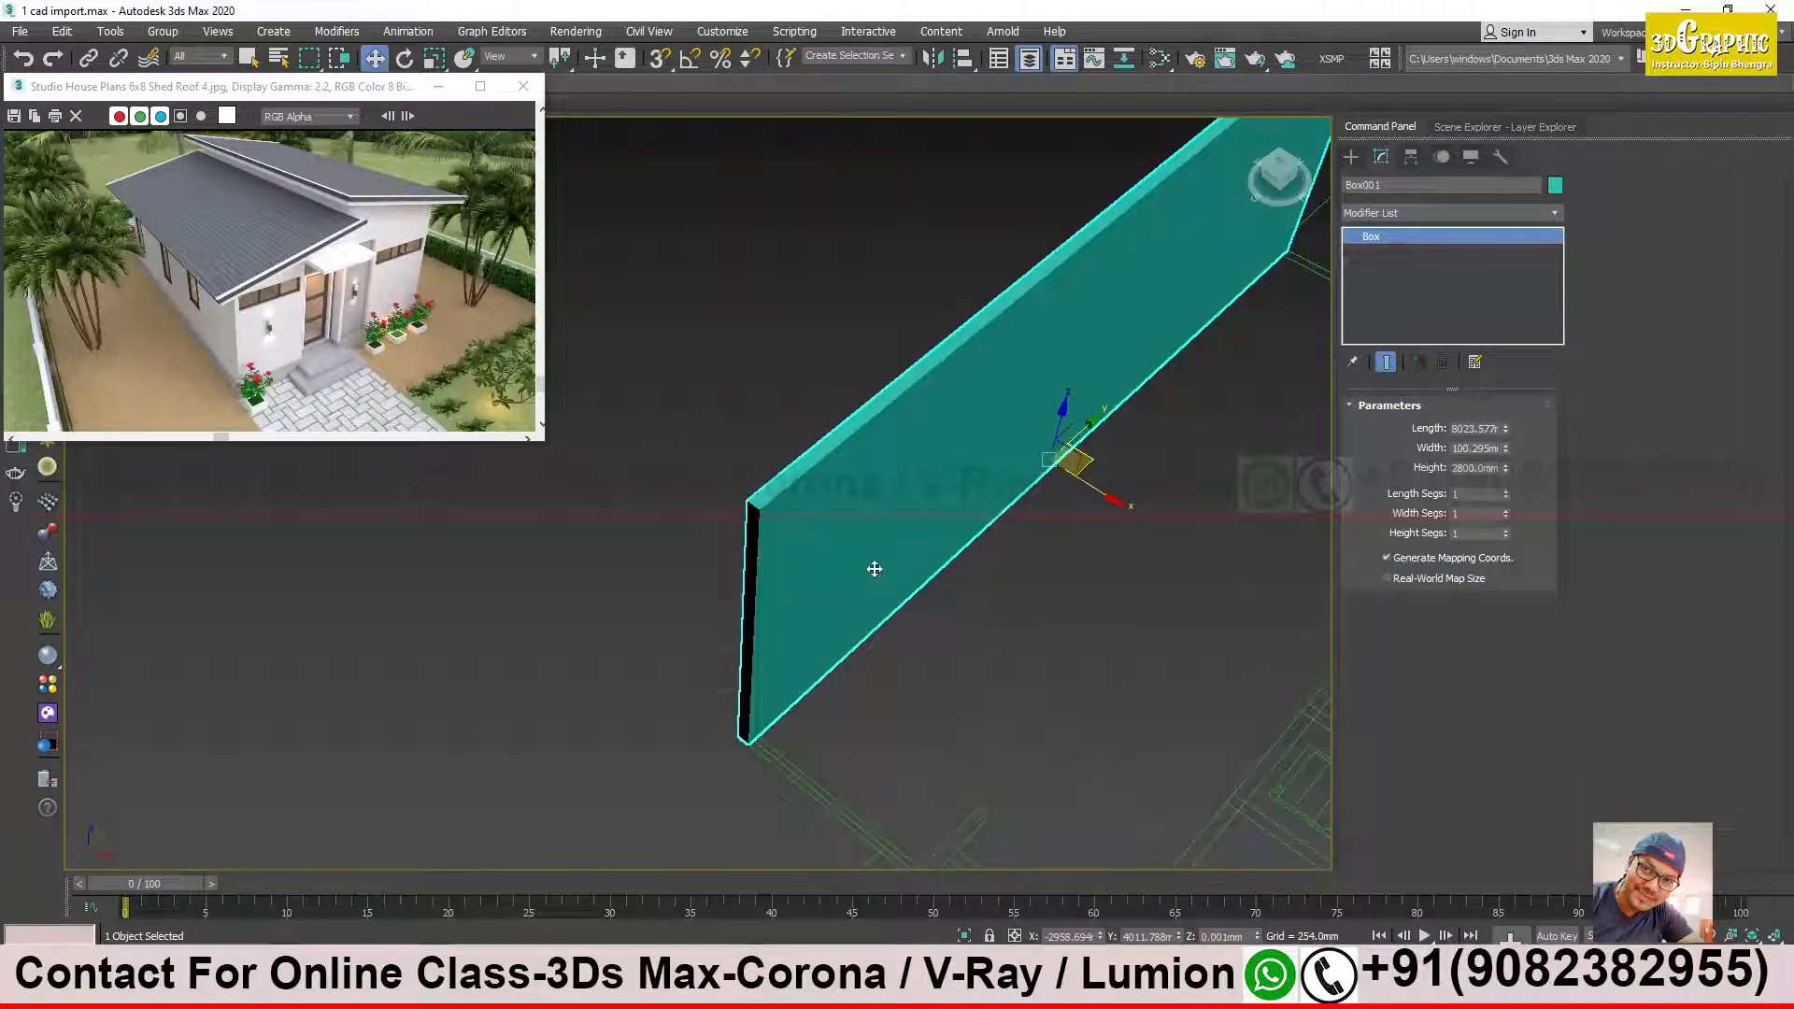
alt+middle_drag(857, 534, 1332, 484)
click(1351, 156)
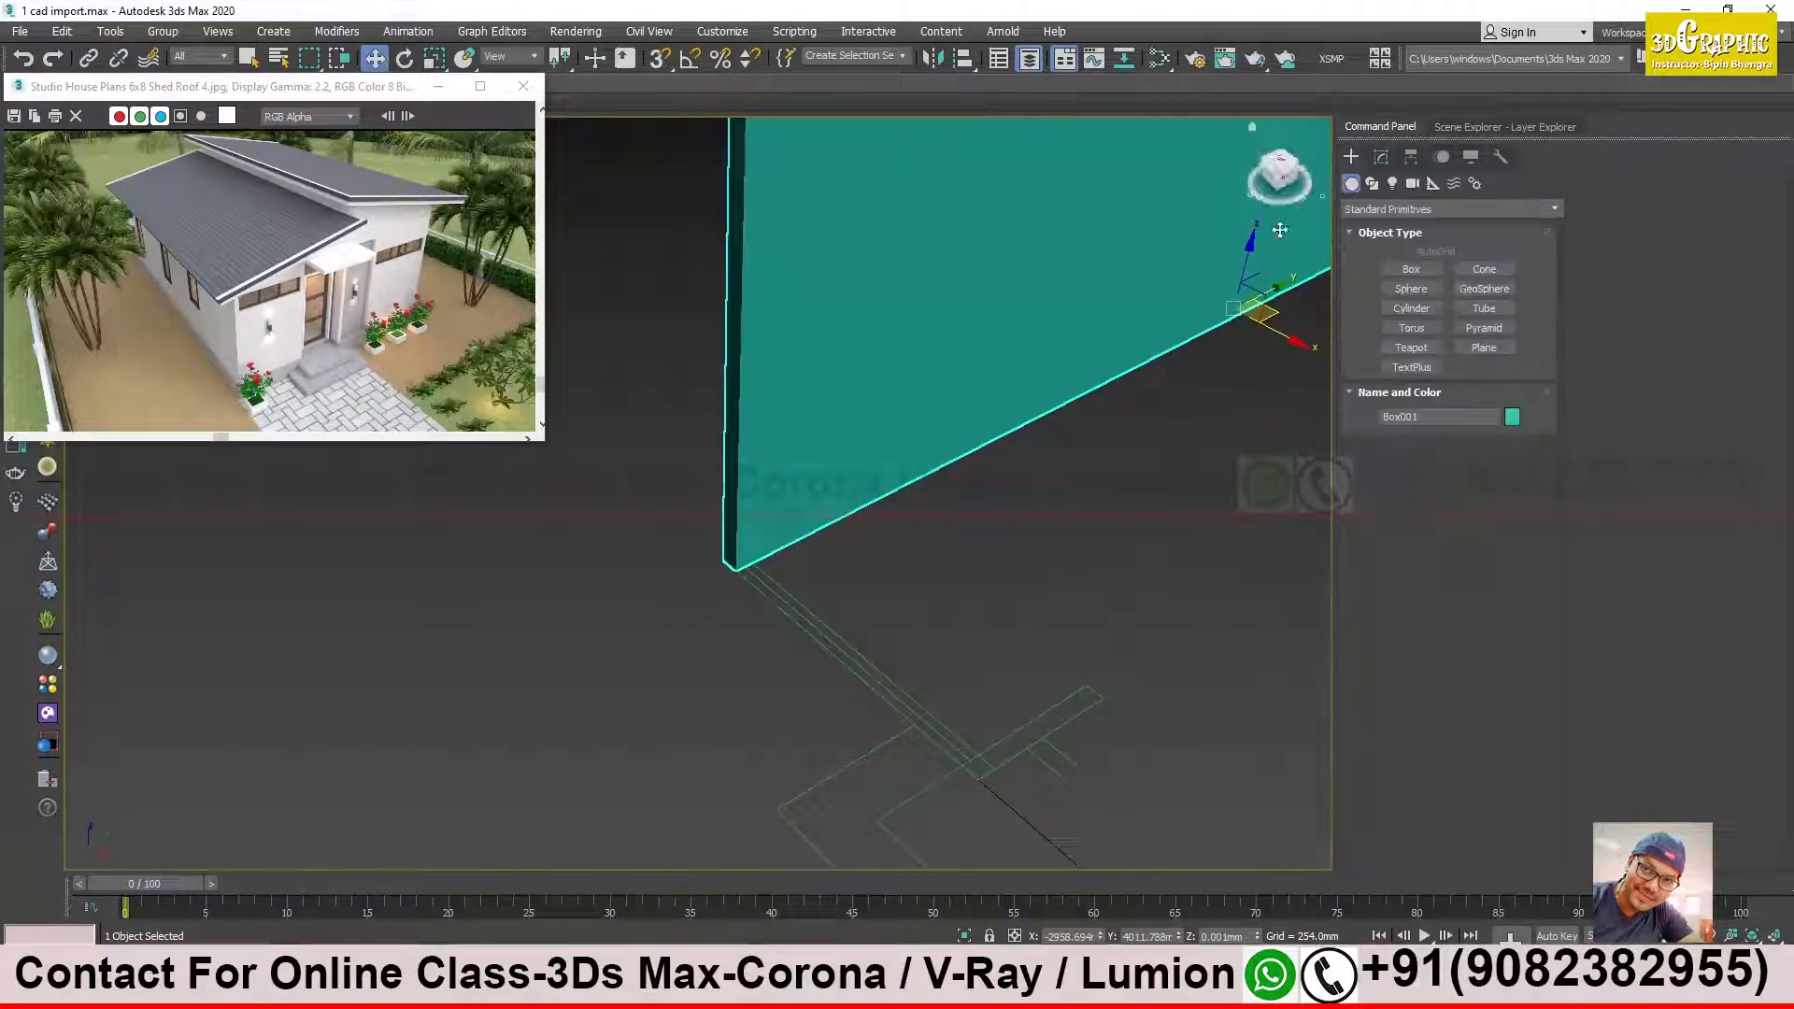
click(1412, 269)
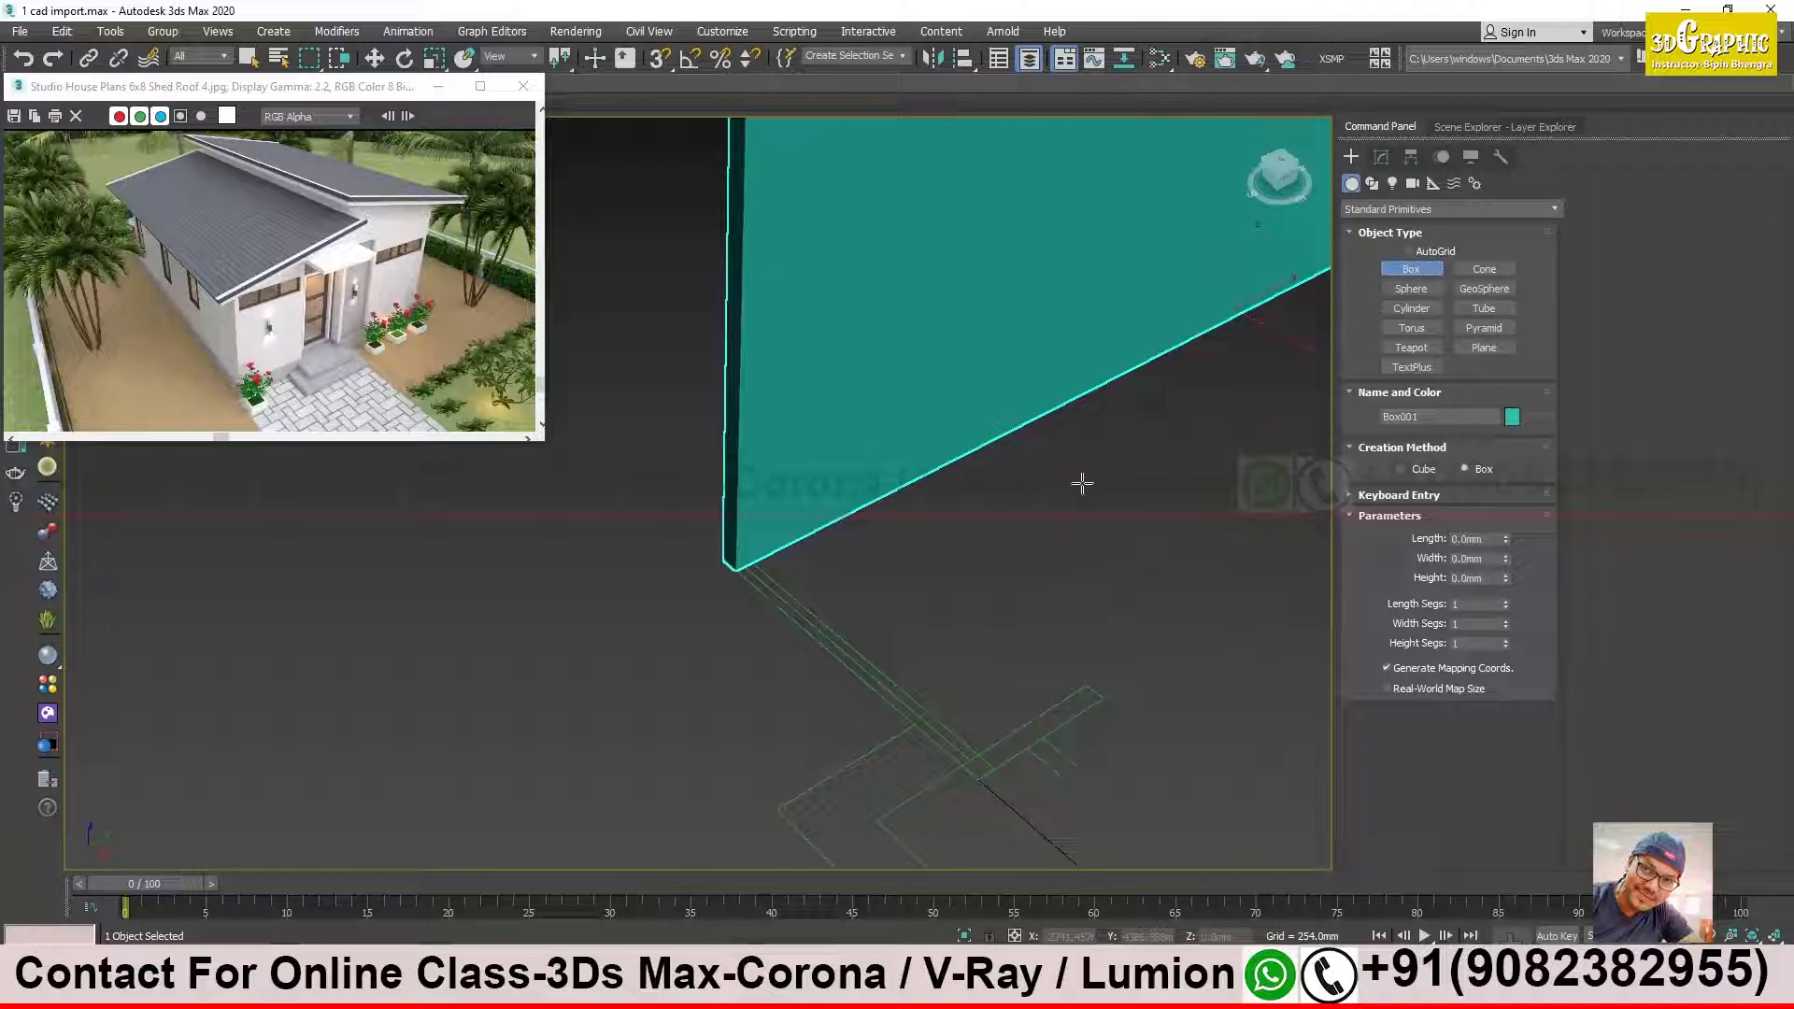
key(w)
Step: Apply an Edit Poly modifier to the long outer wall box
scroll(1058, 485, down, 10)
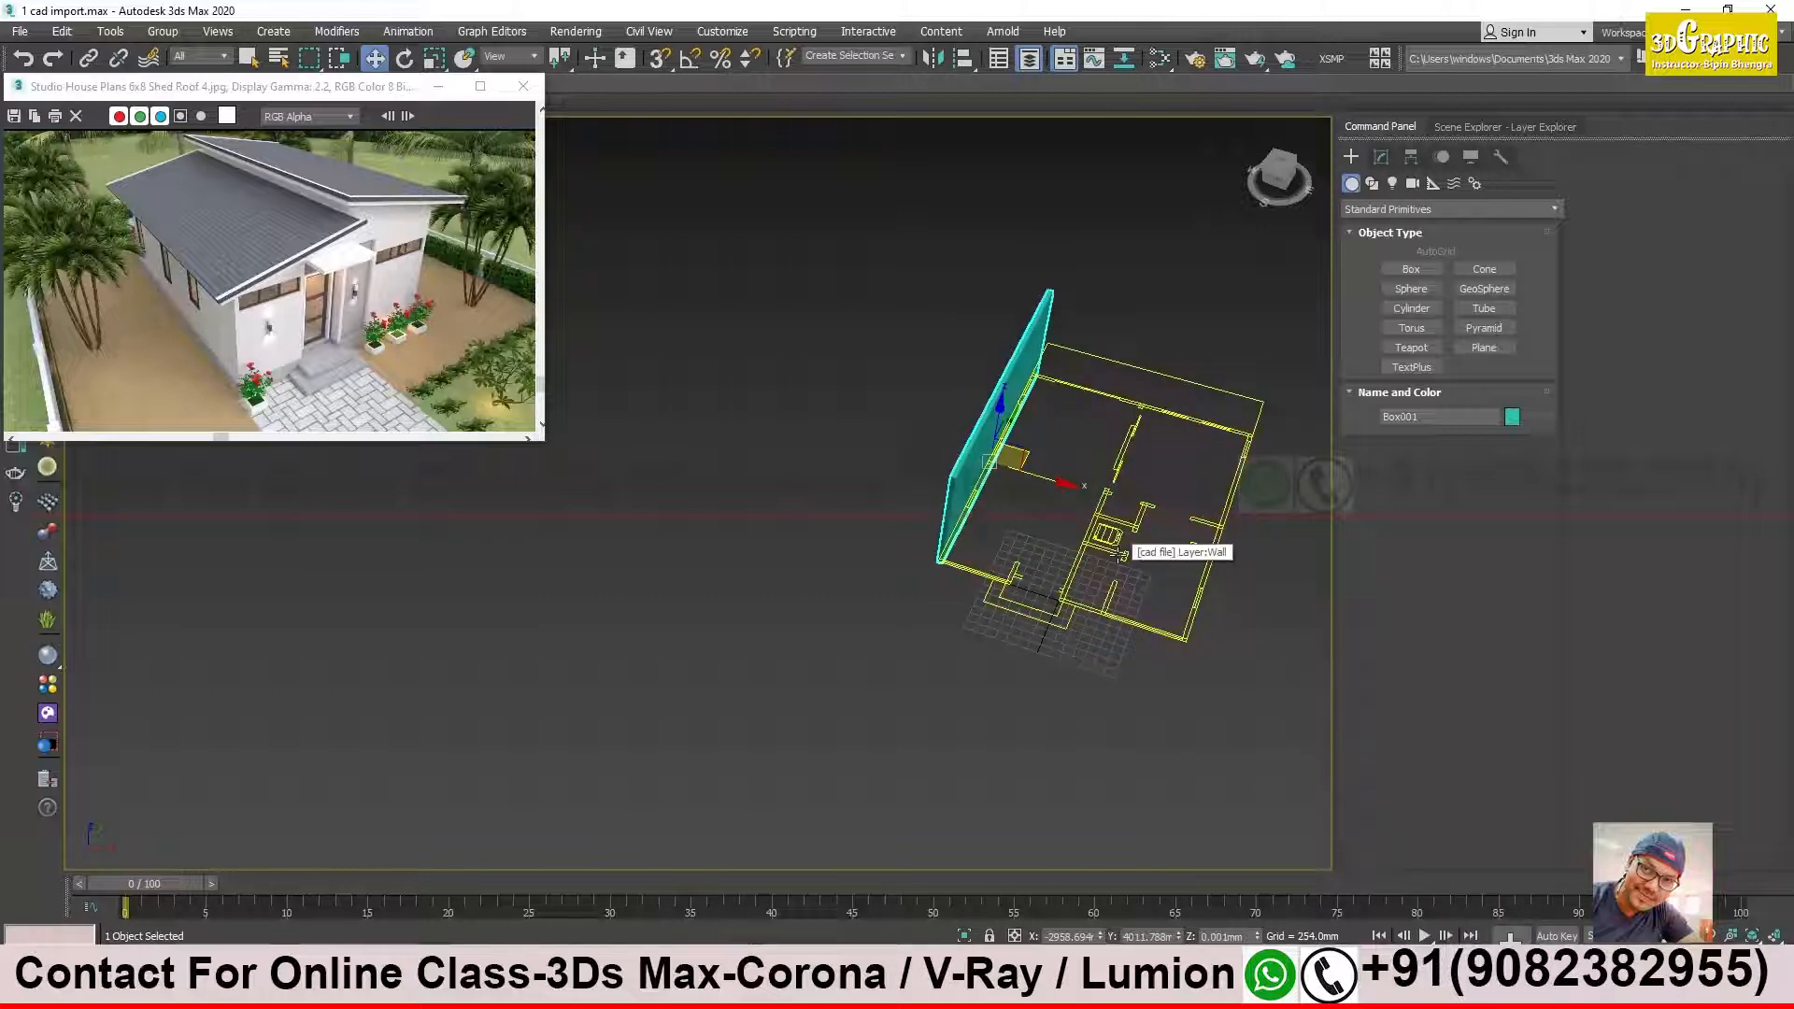
alt+middle_drag(1122, 555, 1084, 606)
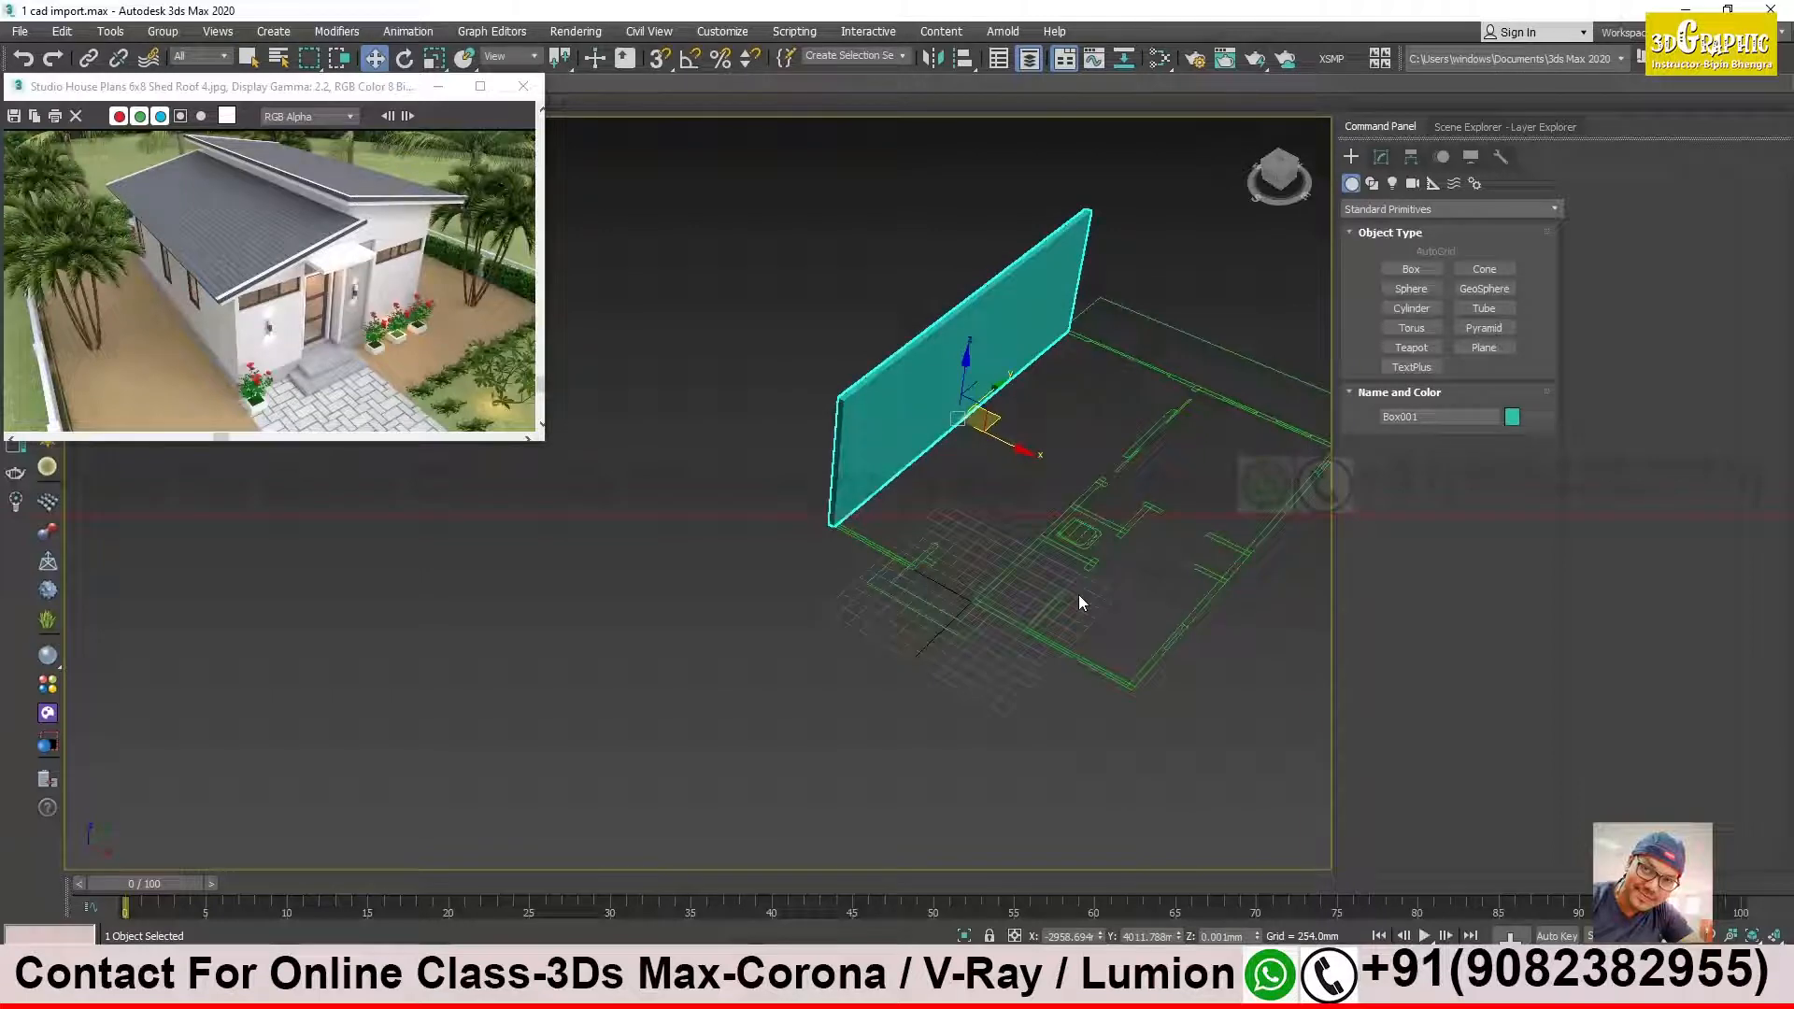
click(1381, 157)
click(1430, 212)
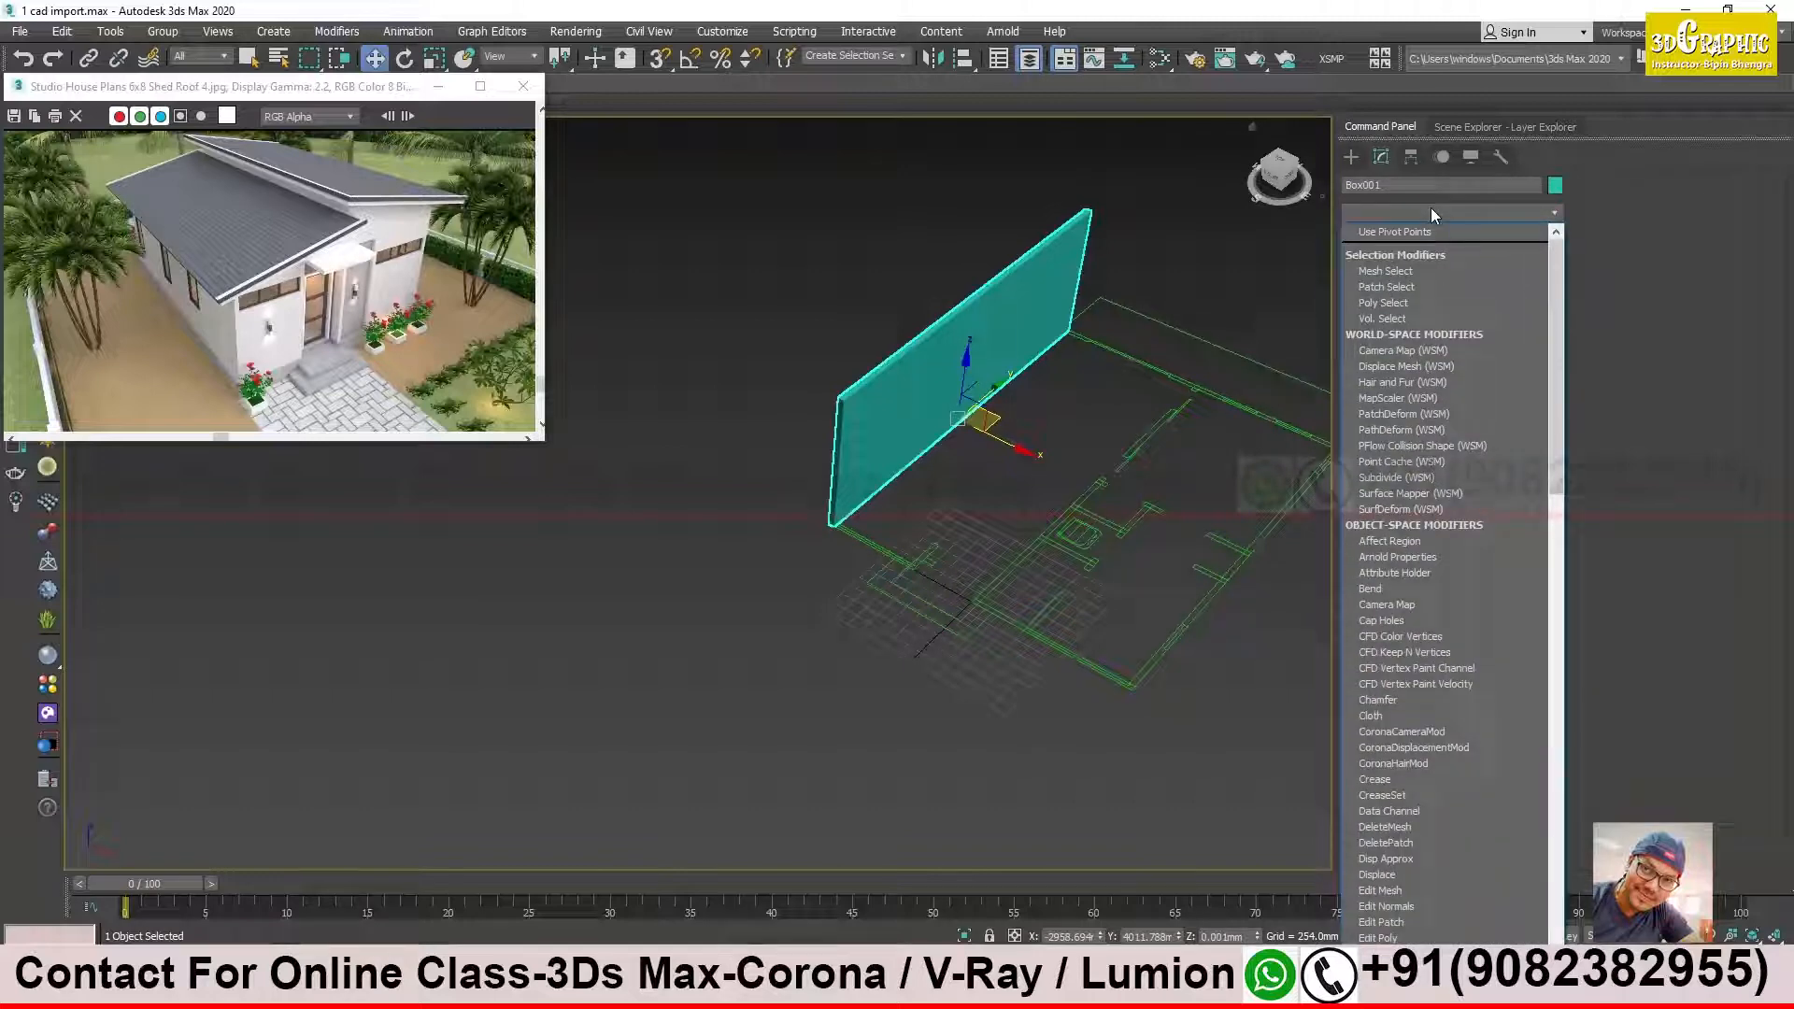
text(edit poly)
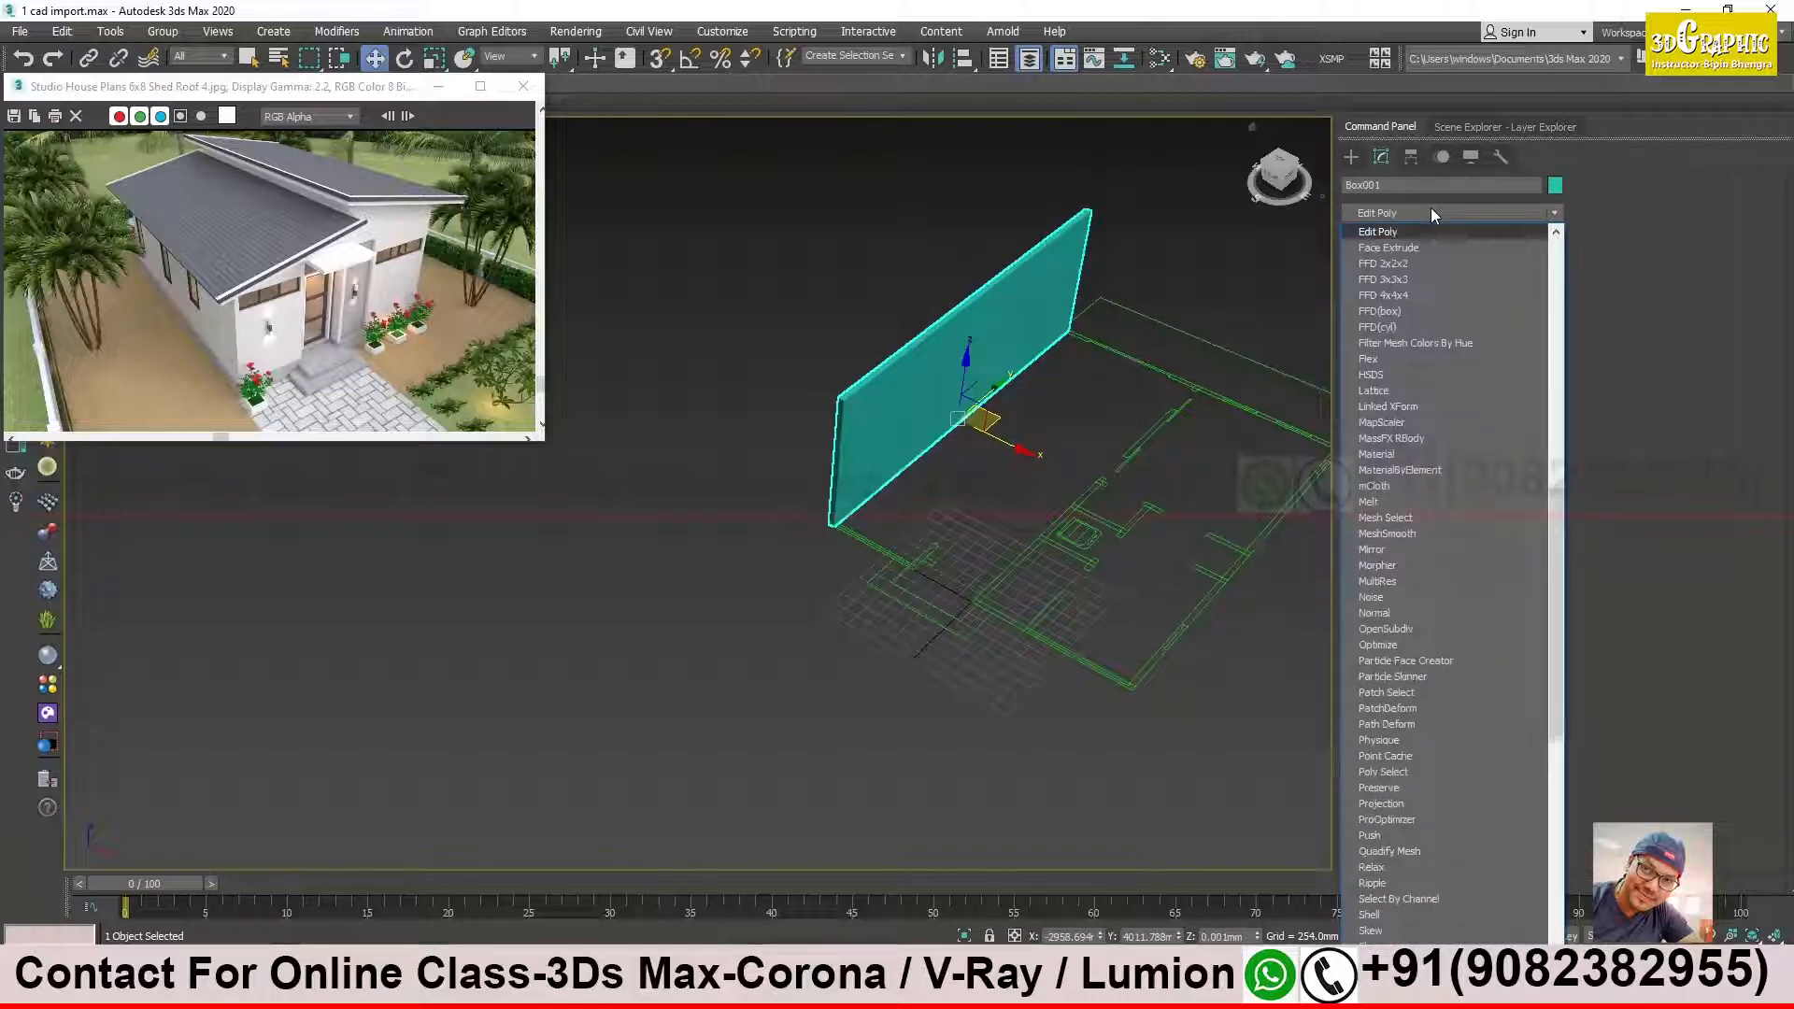
key(Return)
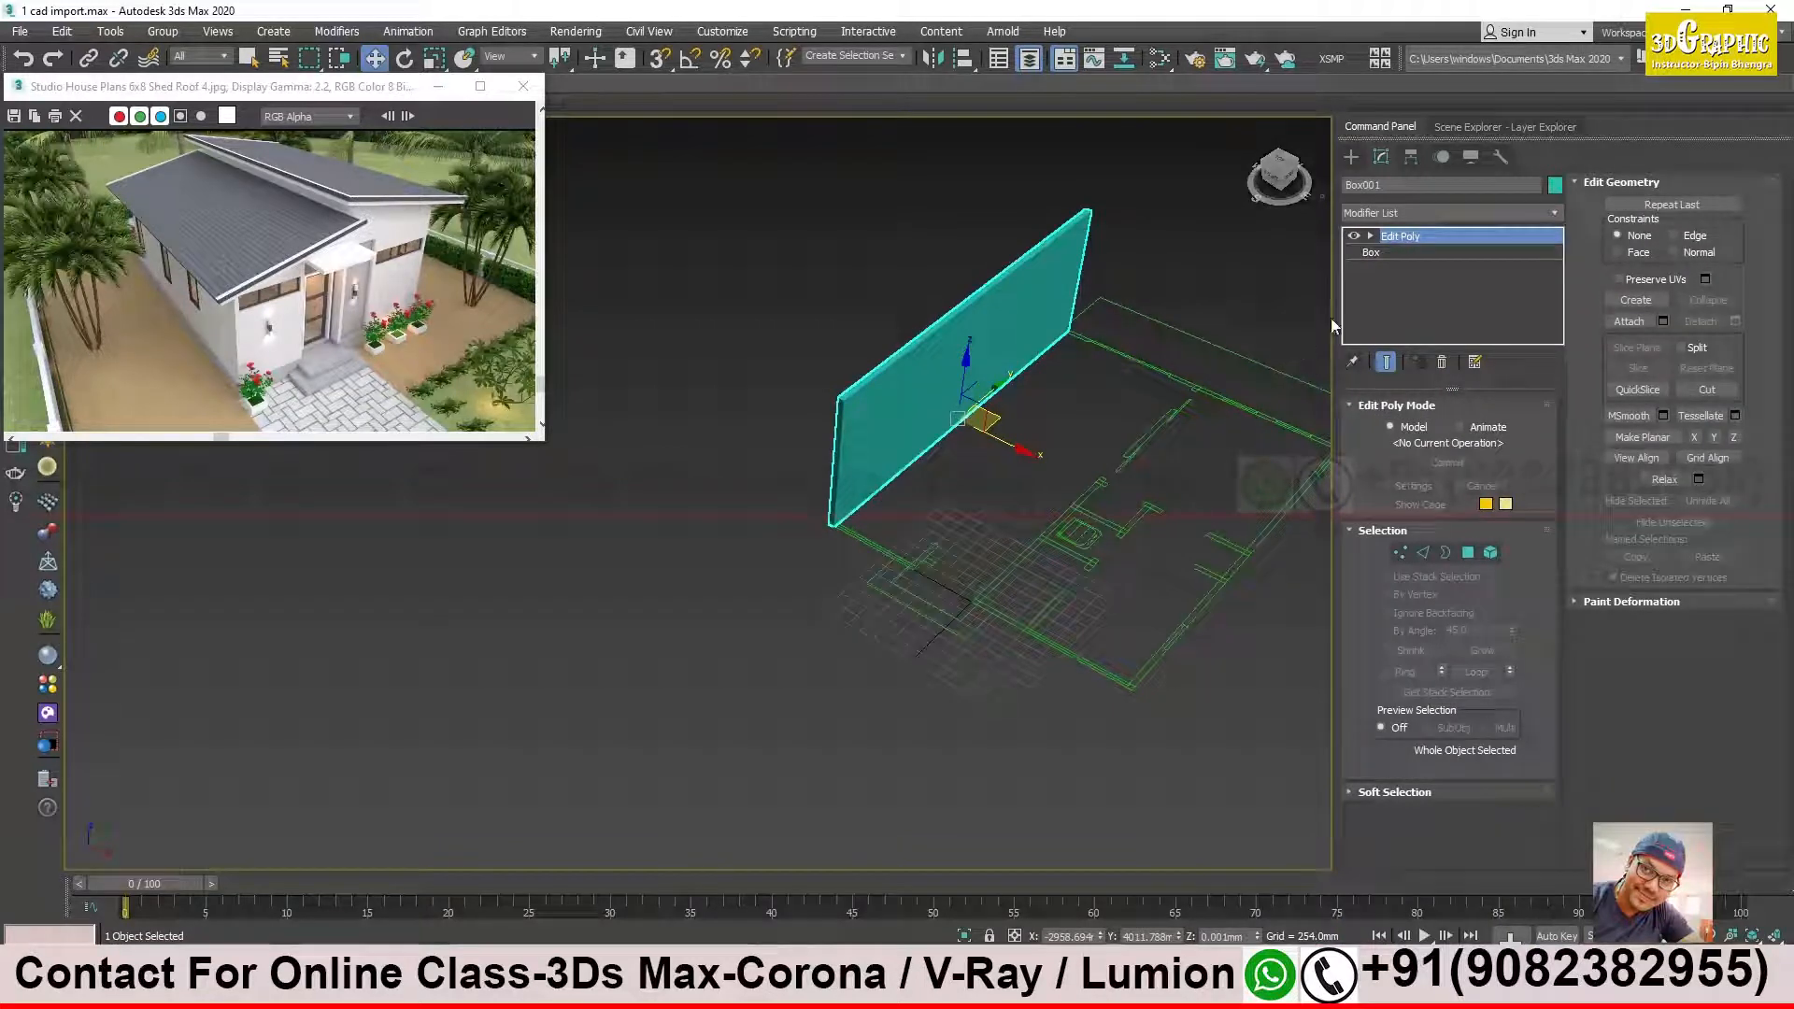
Step: Enter edge editing on the wall's Edit Poly and turn on the edged-faces display
alt+middle_drag(1135, 481, 963, 525)
scroll(962, 524, up, 3)
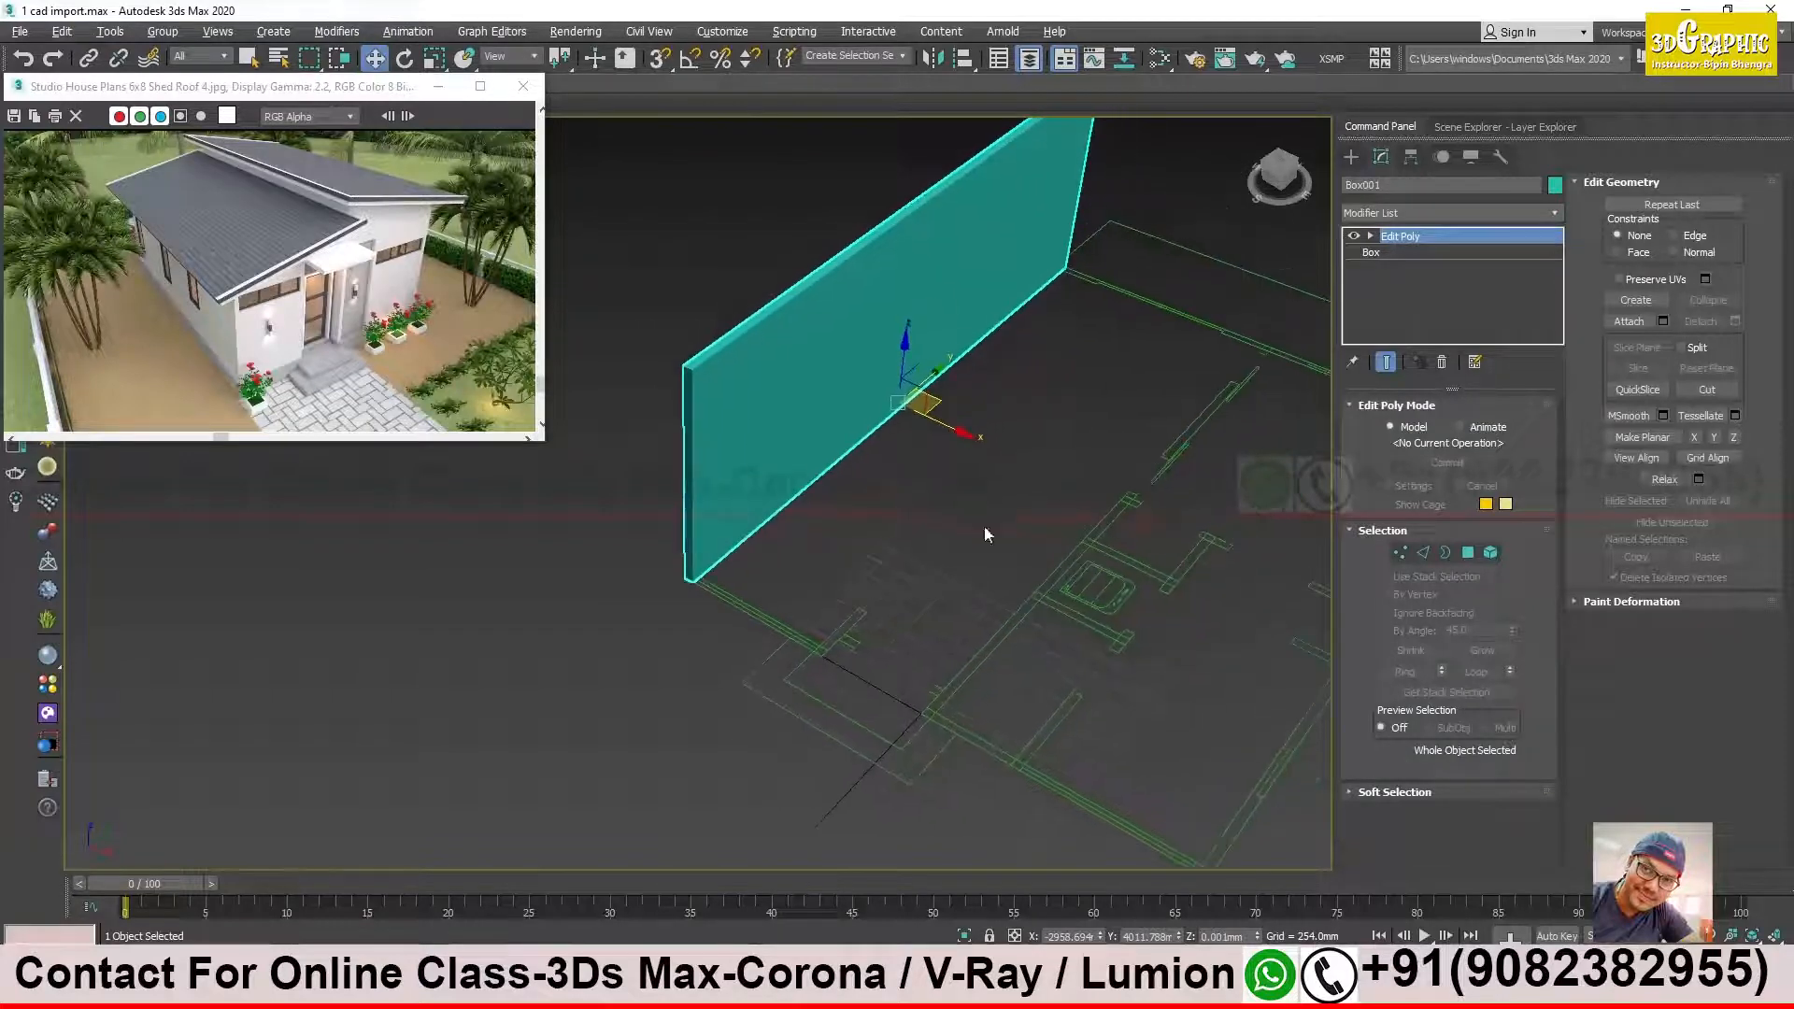
click(1423, 552)
alt+middle_drag(914, 642, 701, 557)
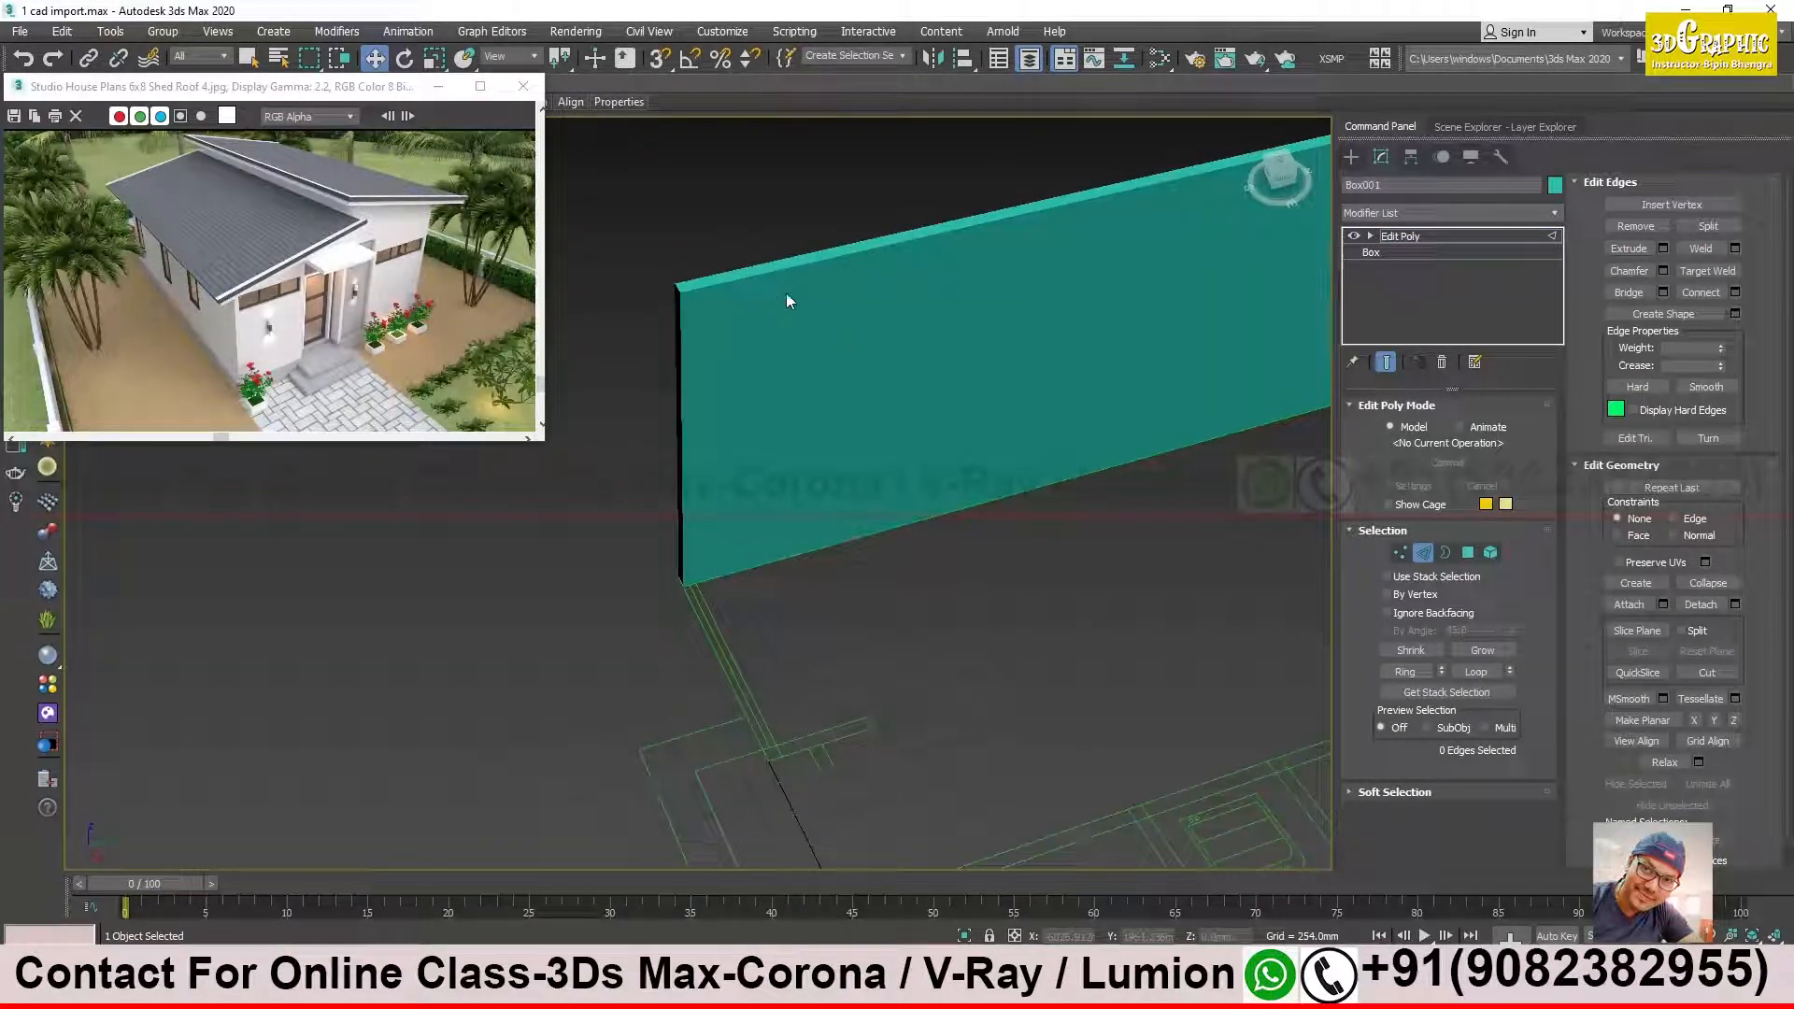
alt+middle_drag(827, 276, 776, 362)
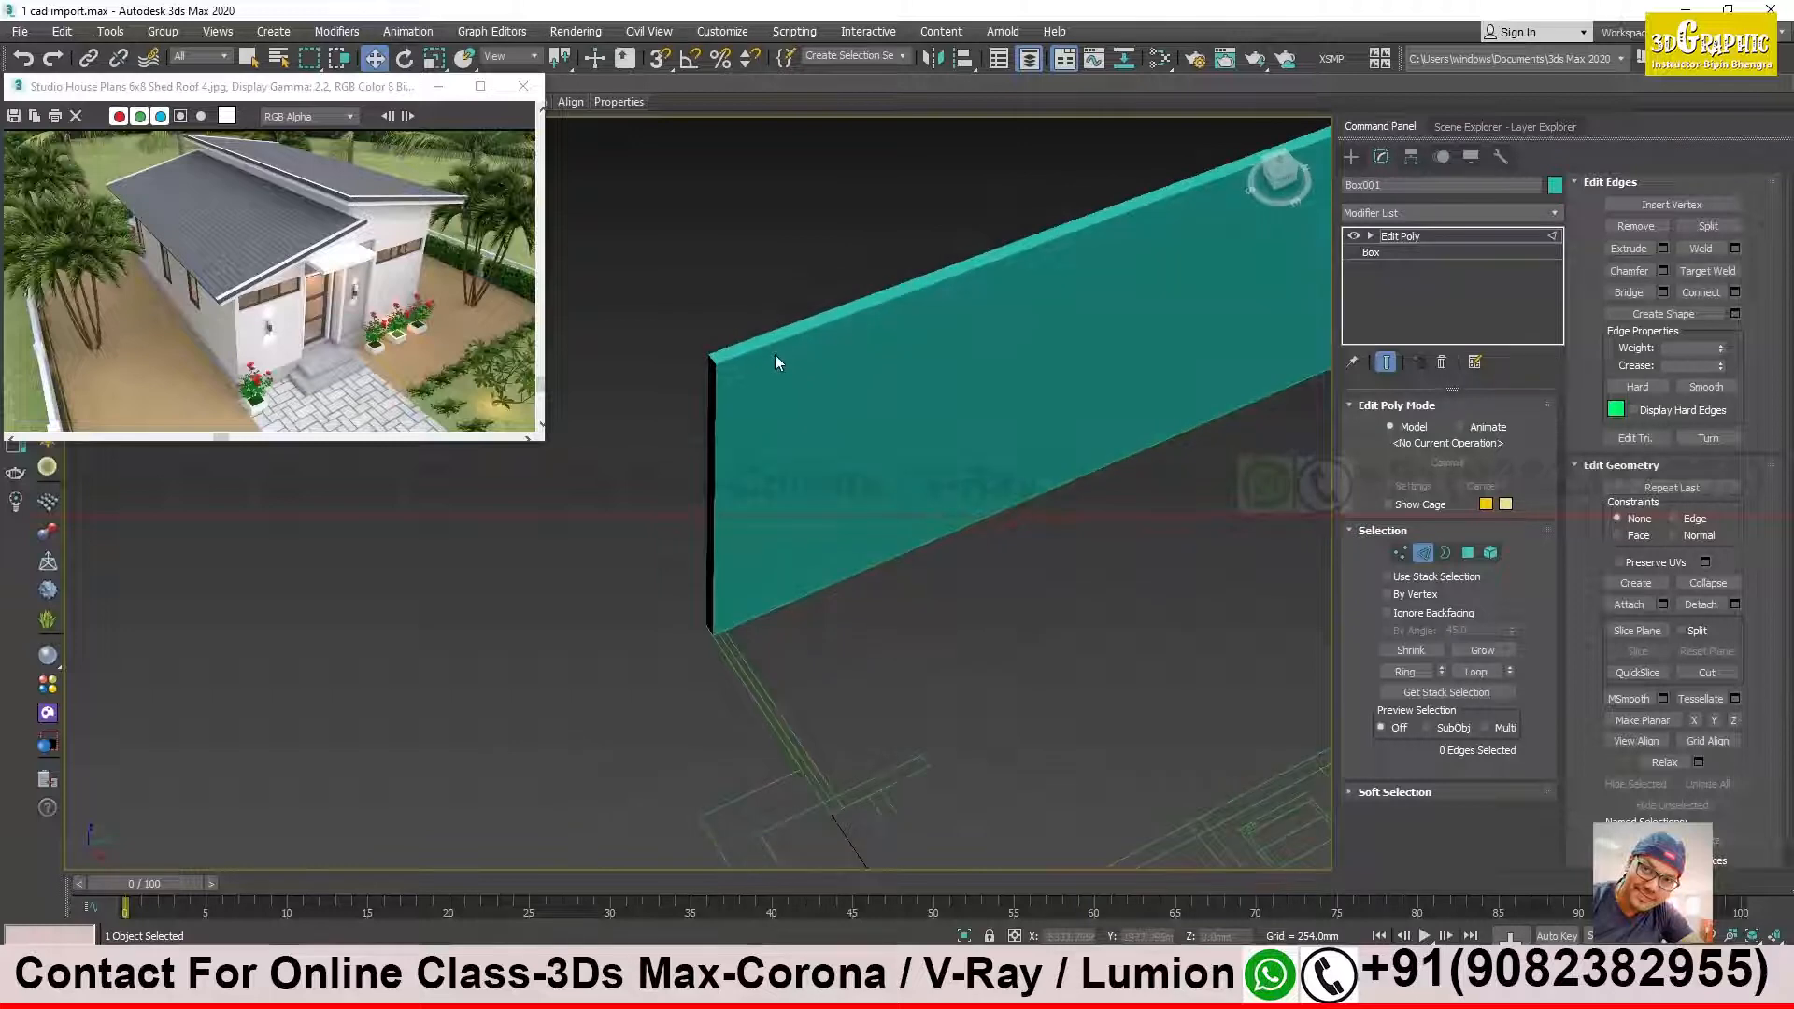
key(F4)
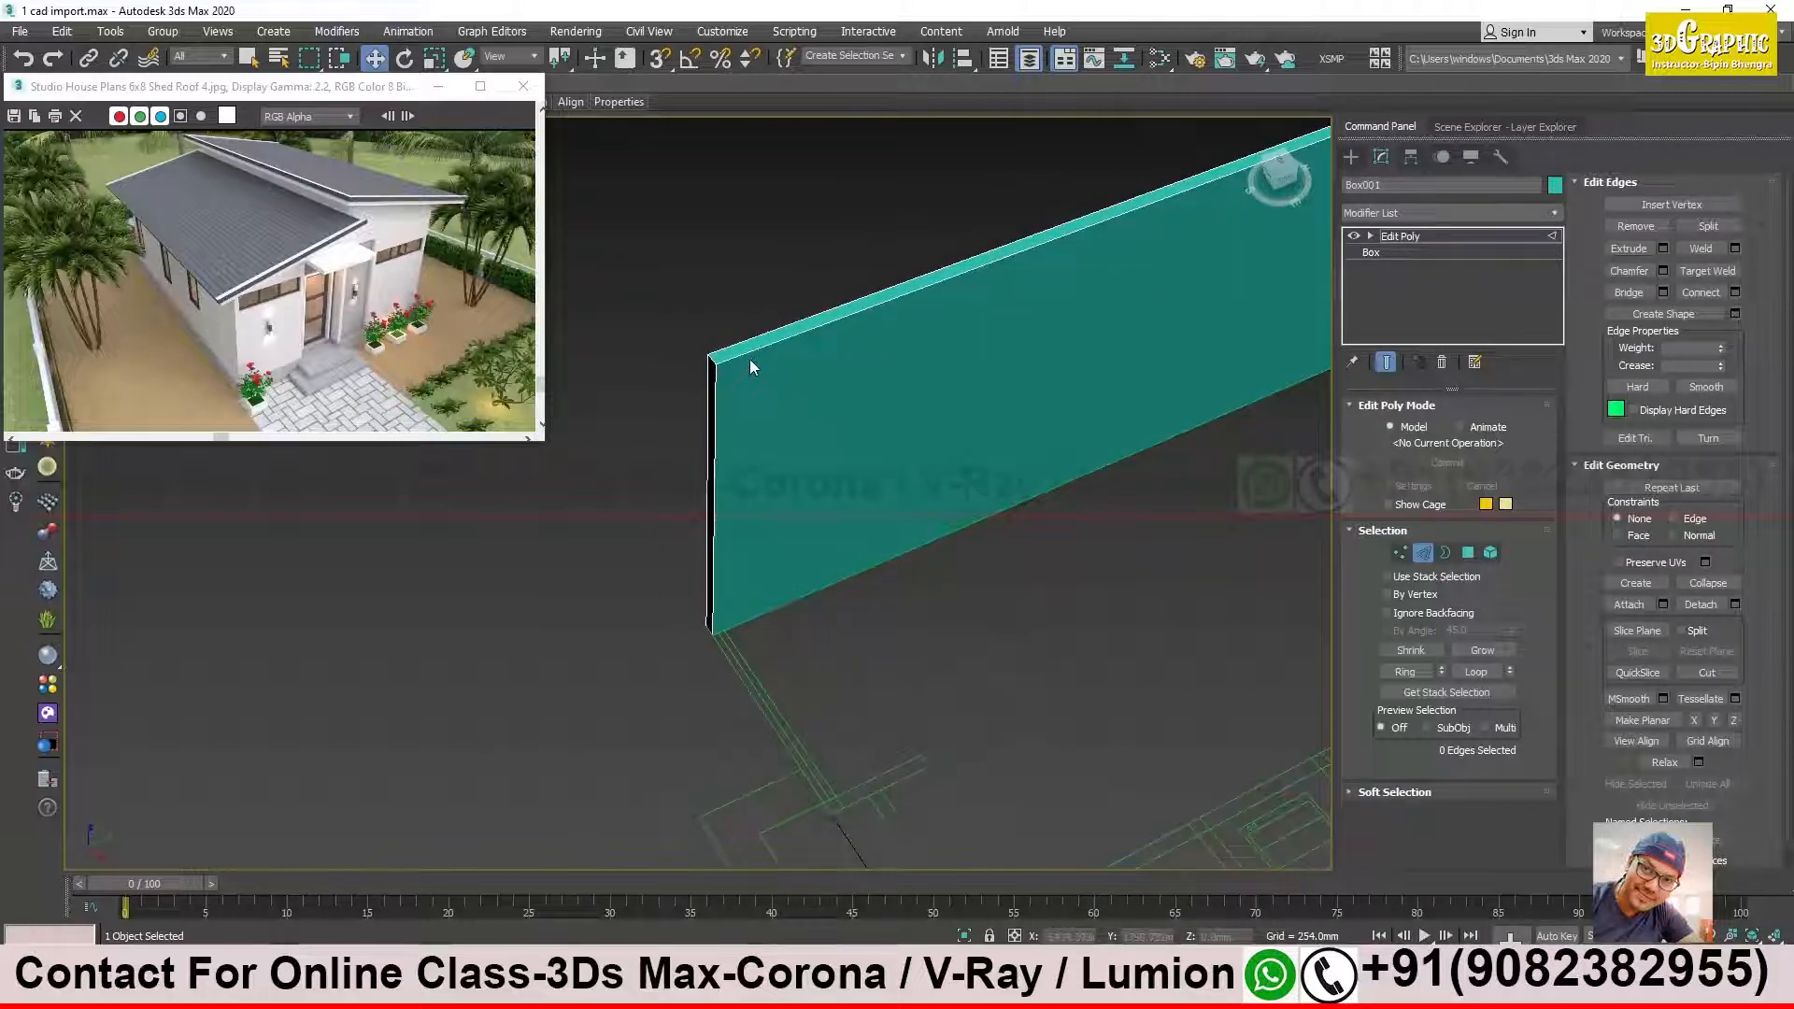
scroll(726, 654, up, 4)
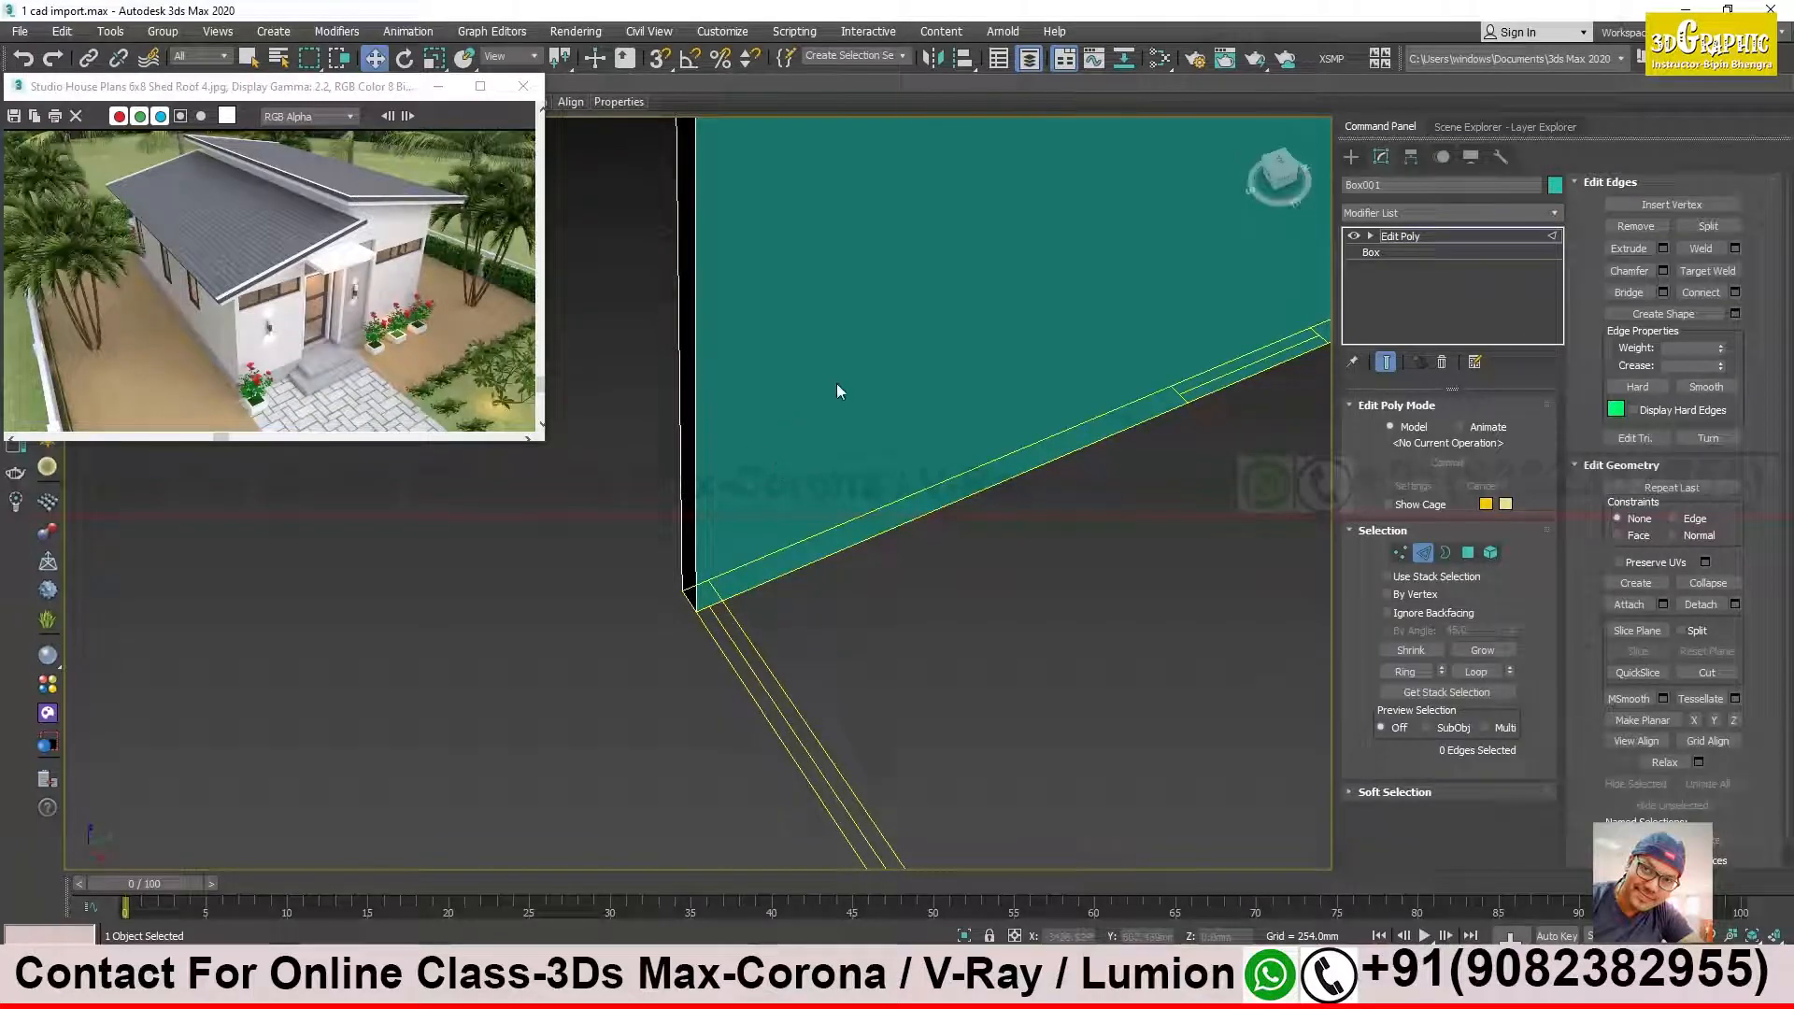
alt+middle_drag(752, 603, 874, 507)
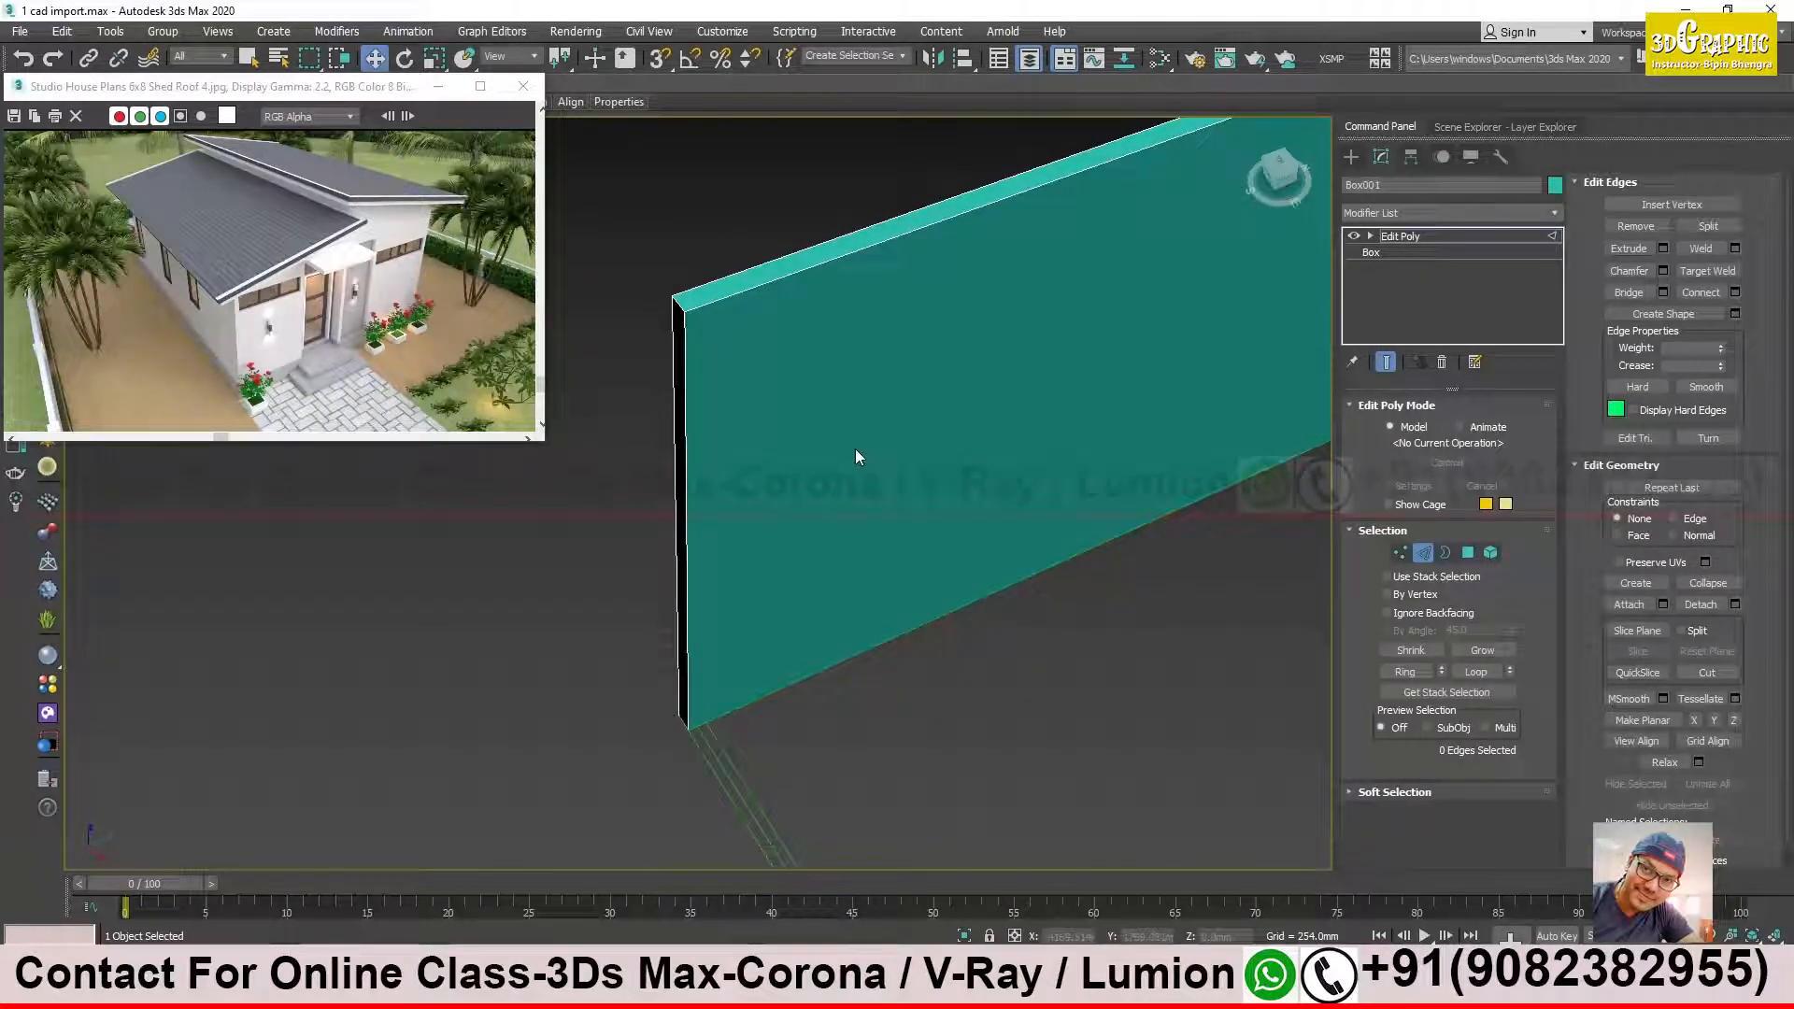
Step: Select one long top edge of the wall and extend the selection to its ring of lengthwise edges
click(752, 286)
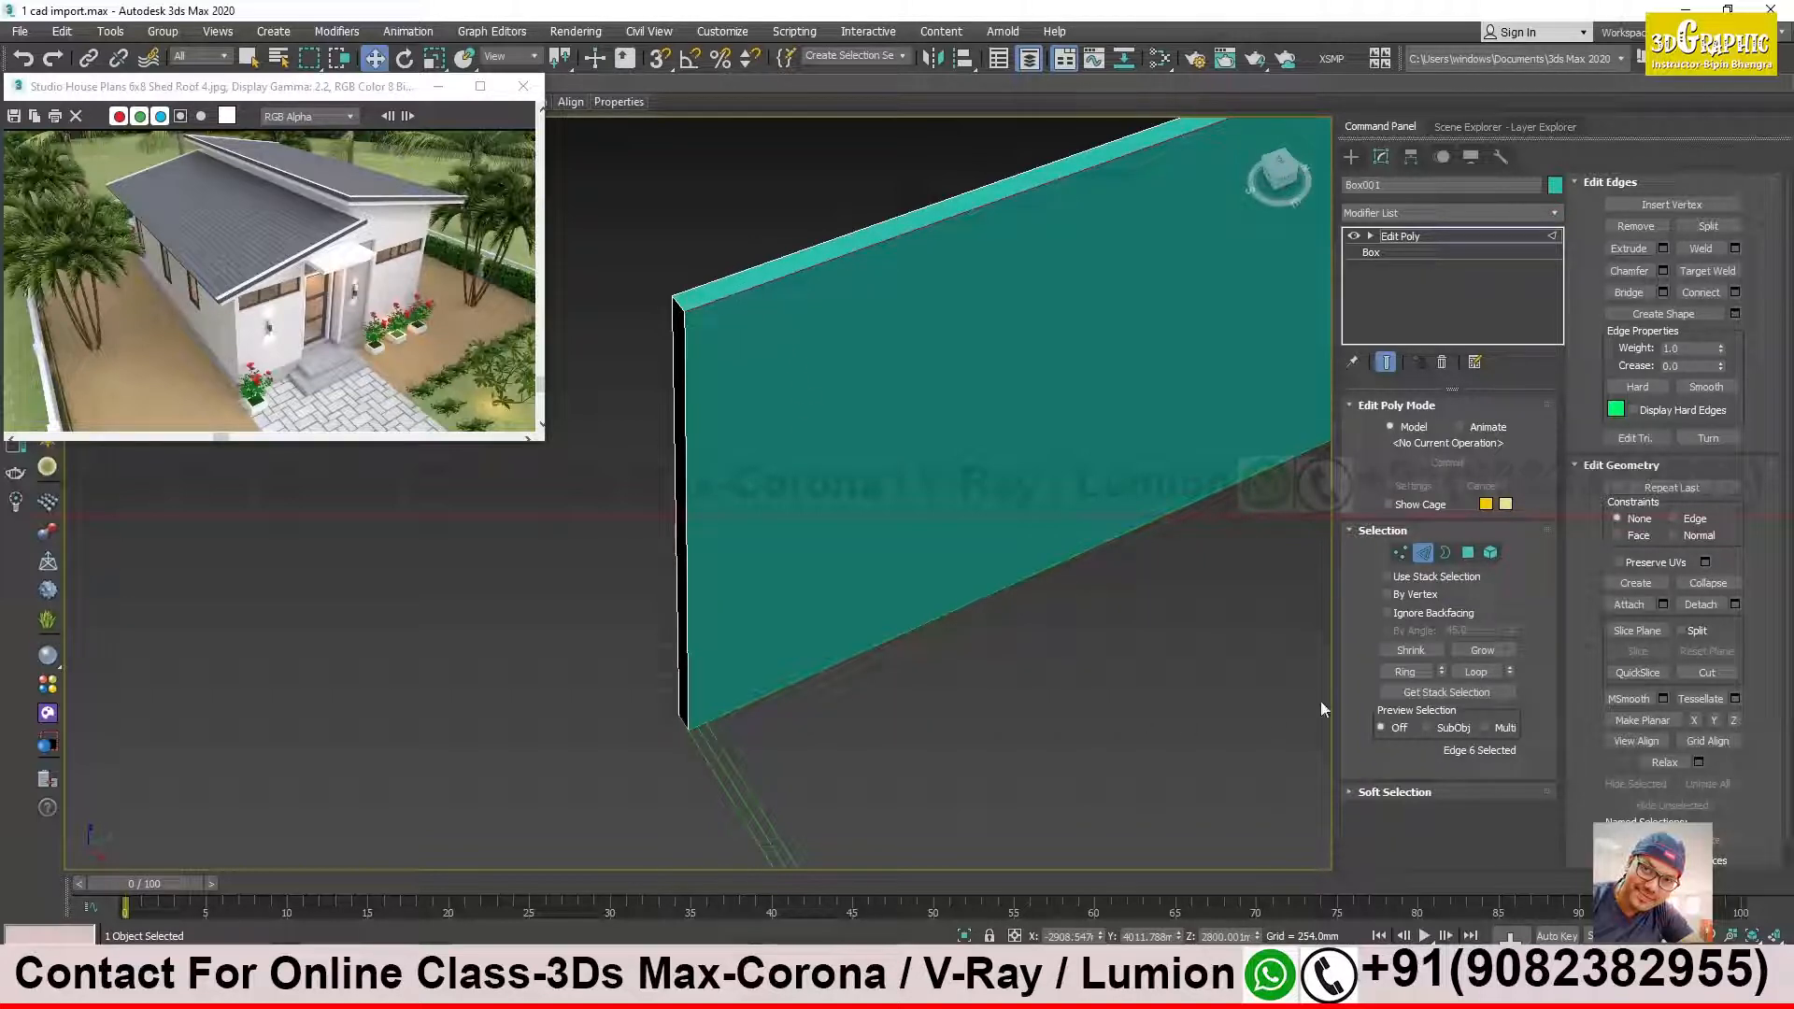
click(1406, 672)
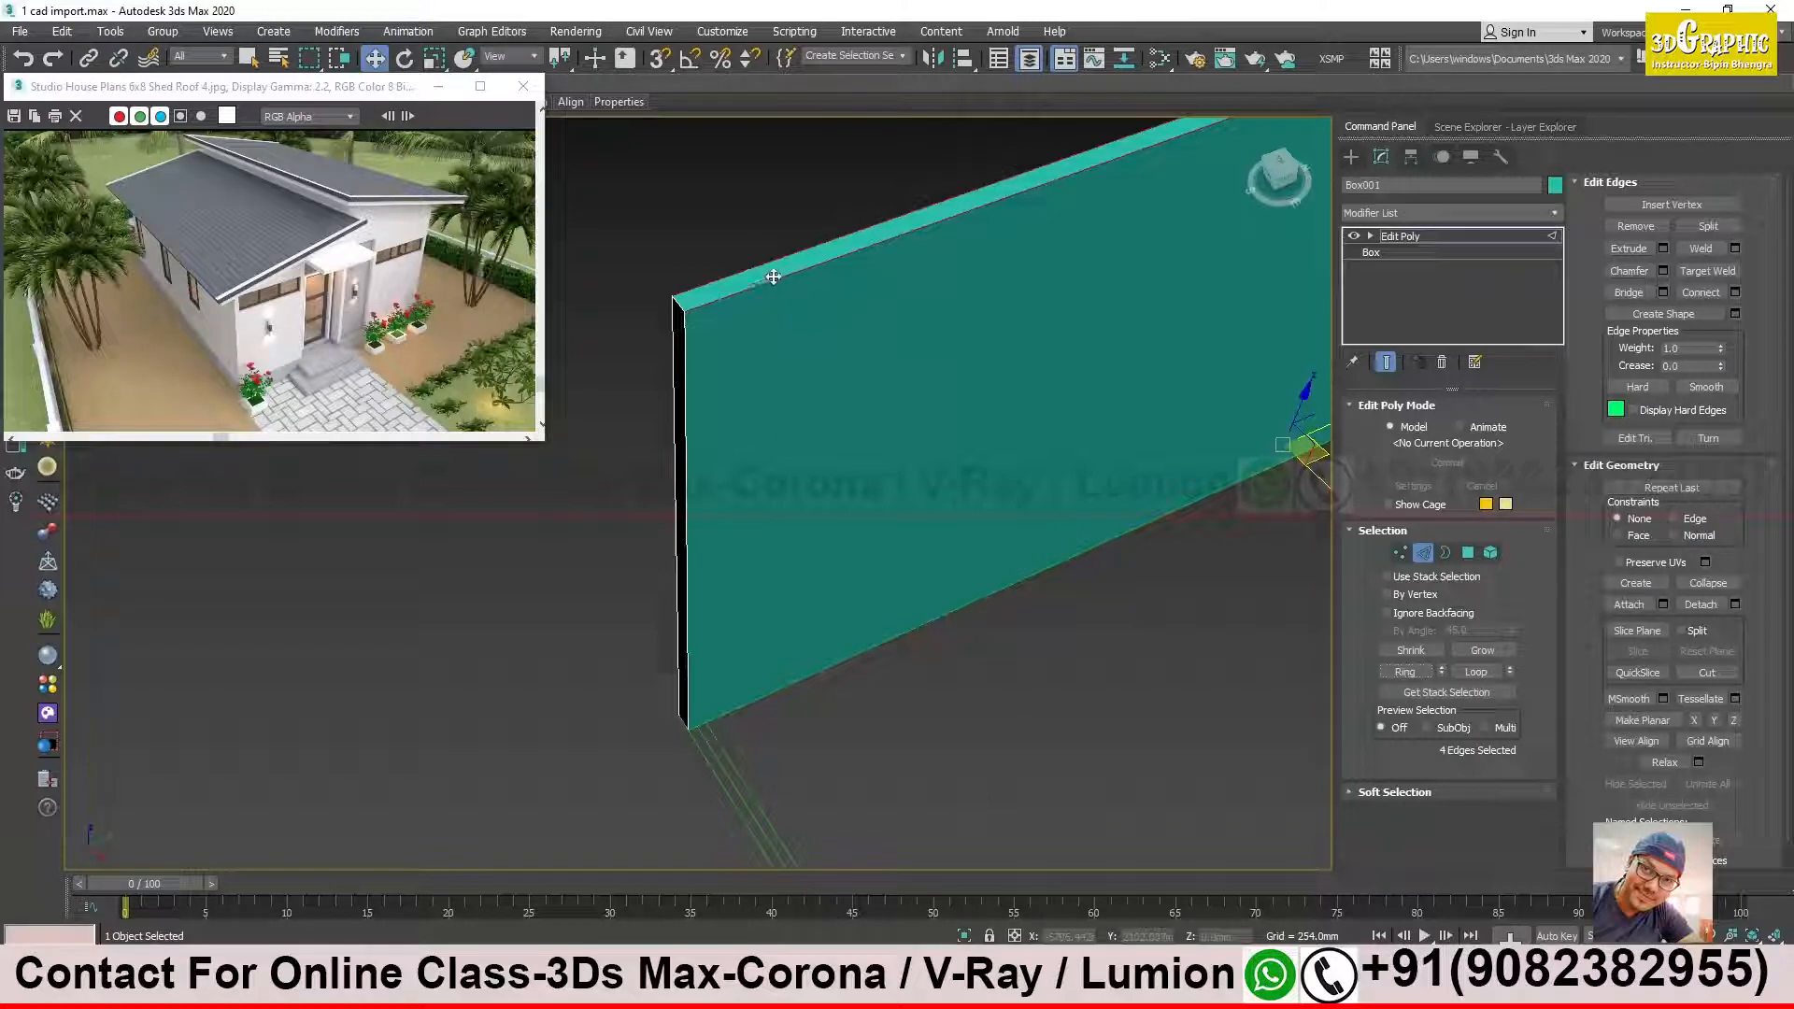
alt+middle_drag(764, 299, 899, 351)
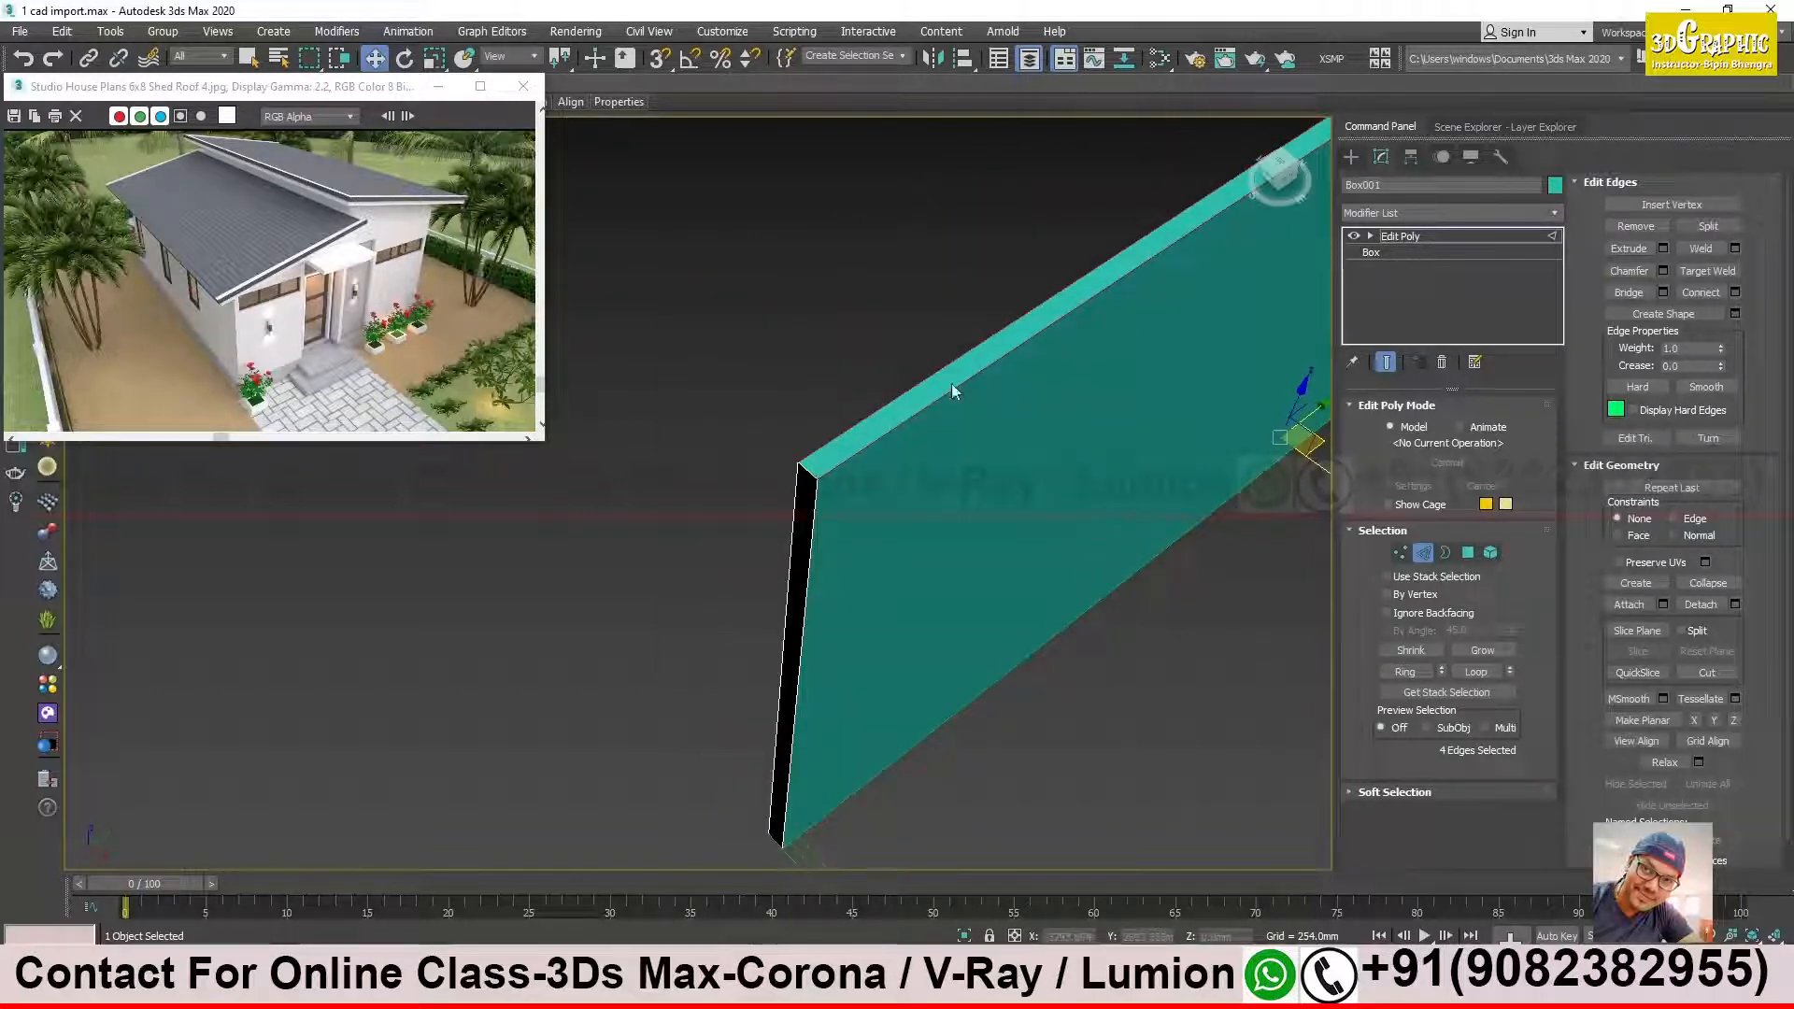
alt+middle_drag(994, 673, 869, 559)
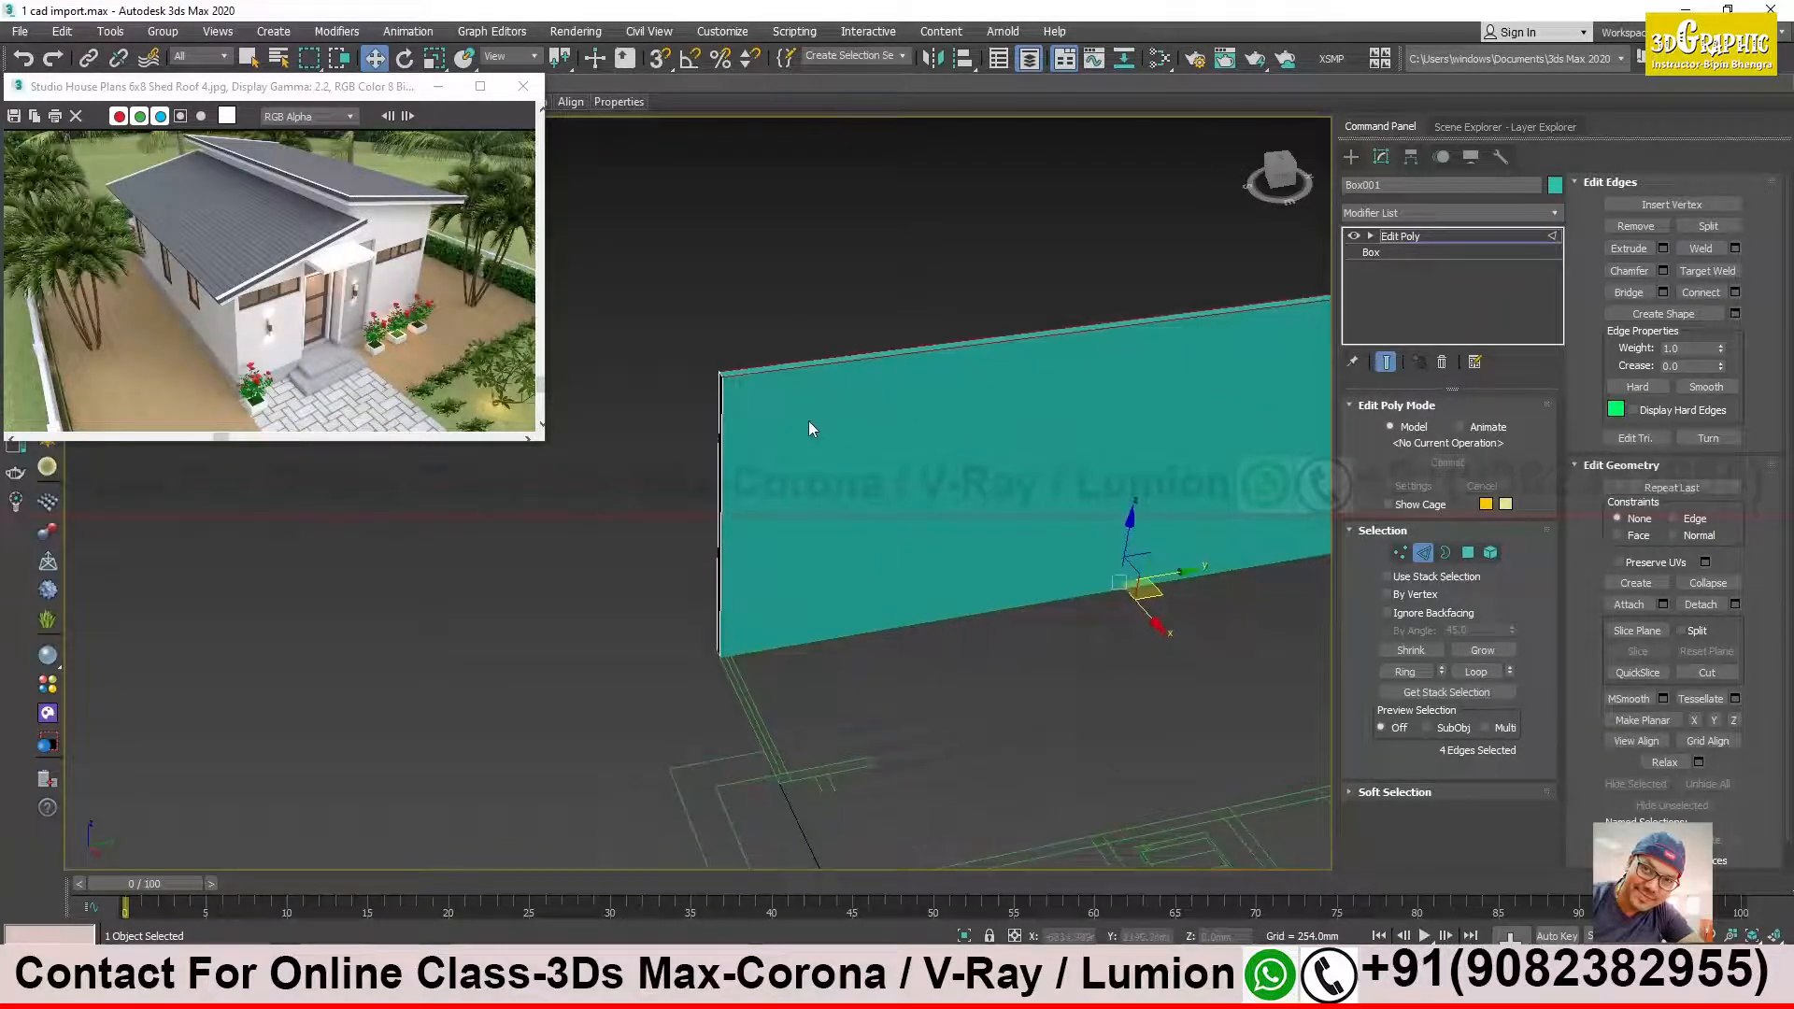
scroll(809, 421, up, 3)
click(757, 285)
click(726, 351)
click(1405, 671)
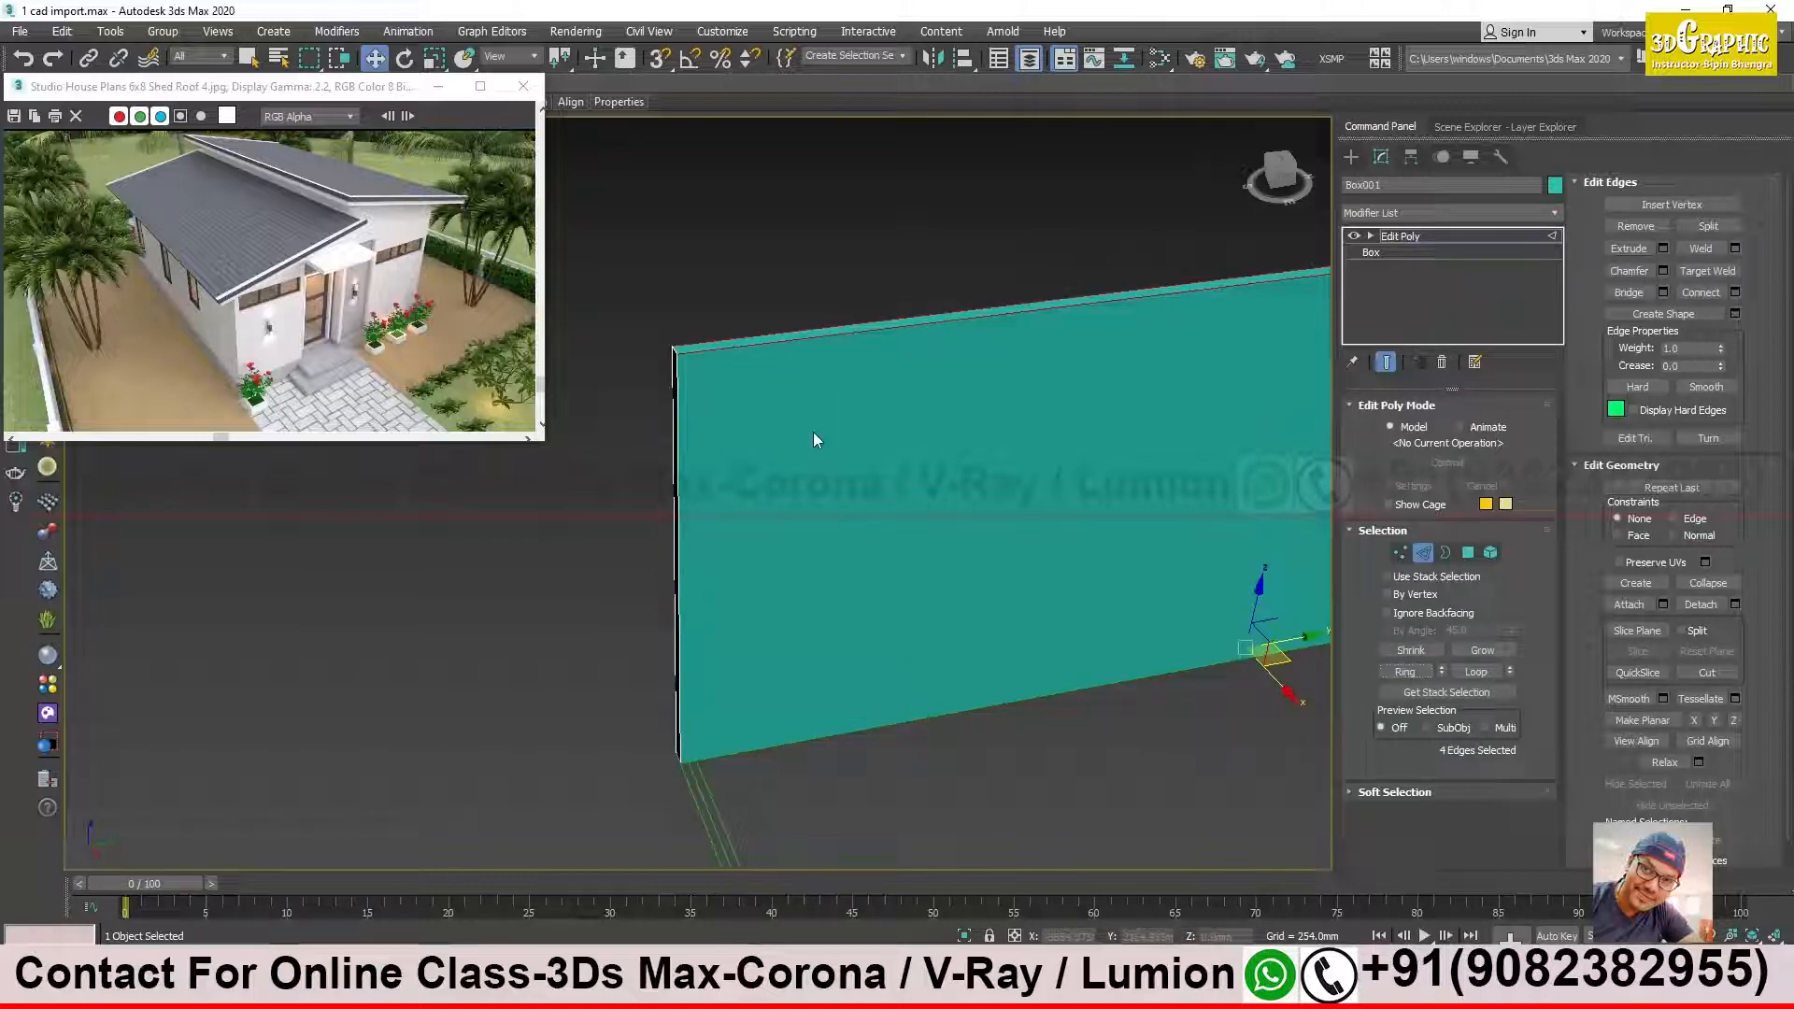
Step: Inspect the wall's selected edges in wireframe against the floor plan lines at its front corner
key(F3)
alt+middle_drag(838, 430, 861, 429)
alt+middle_drag(958, 489, 1000, 741)
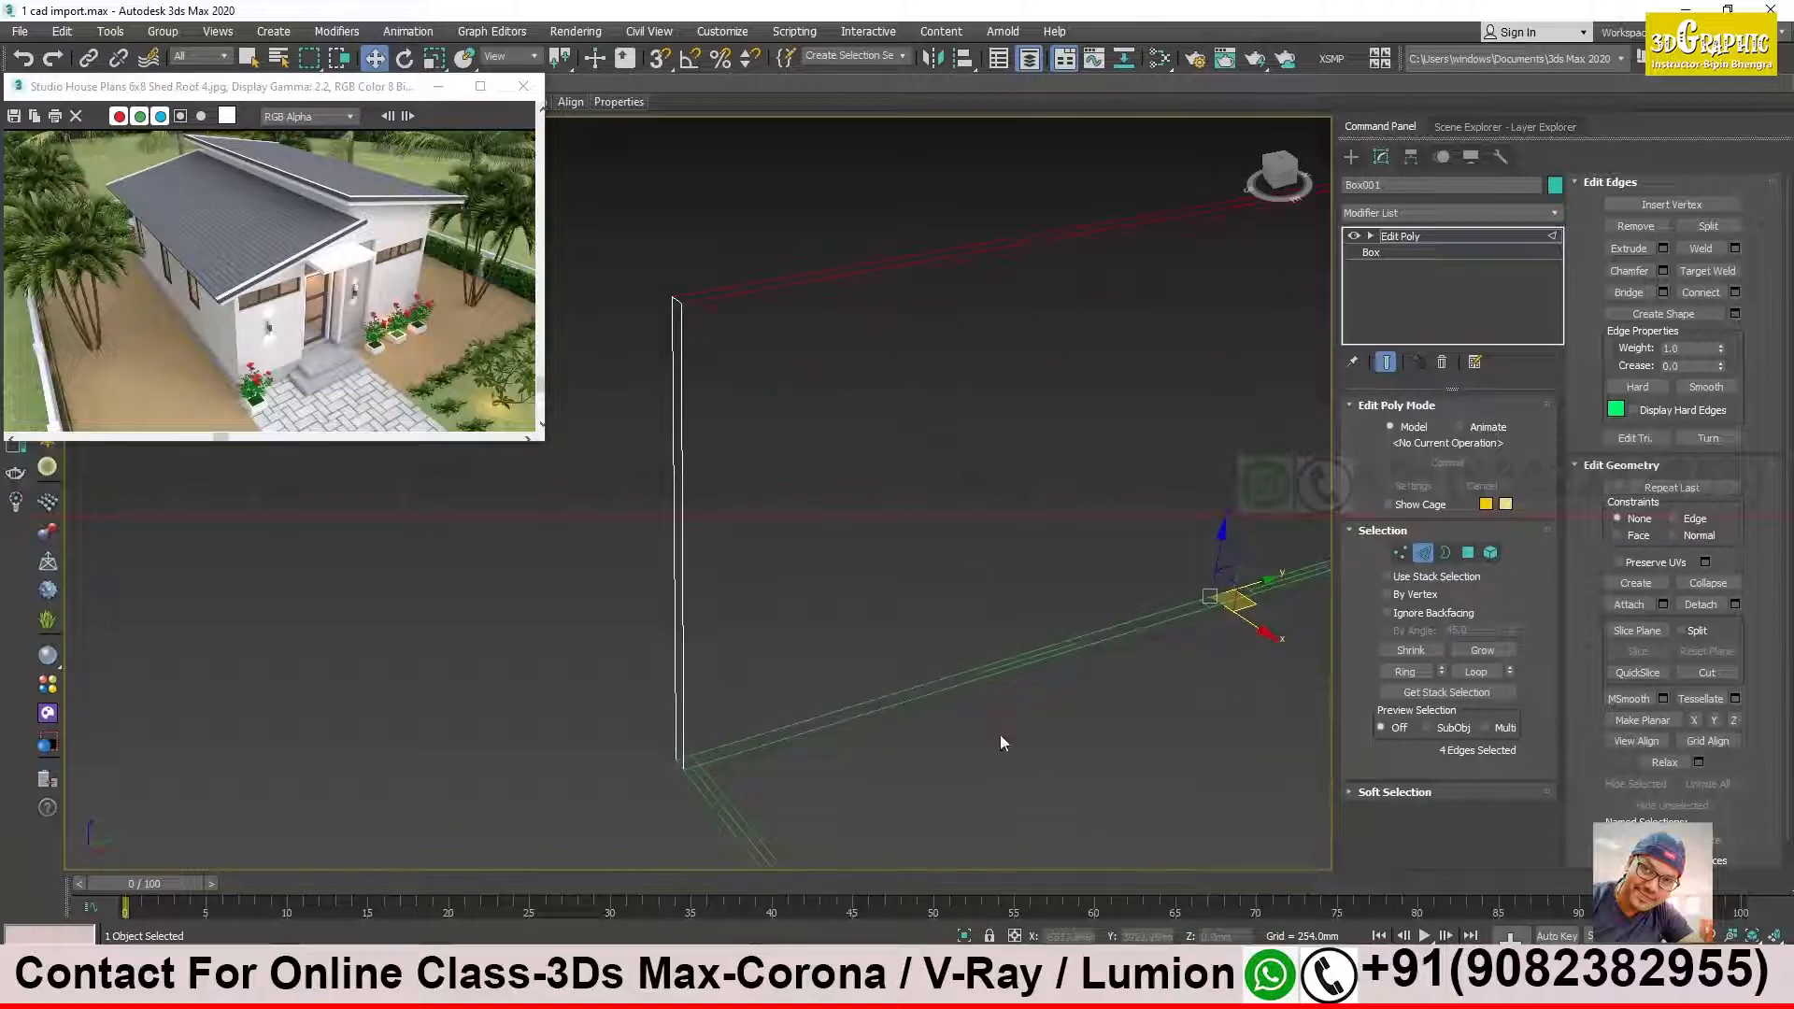
alt+middle_drag(843, 768, 823, 636)
middle_drag(503, 567, 670, 589)
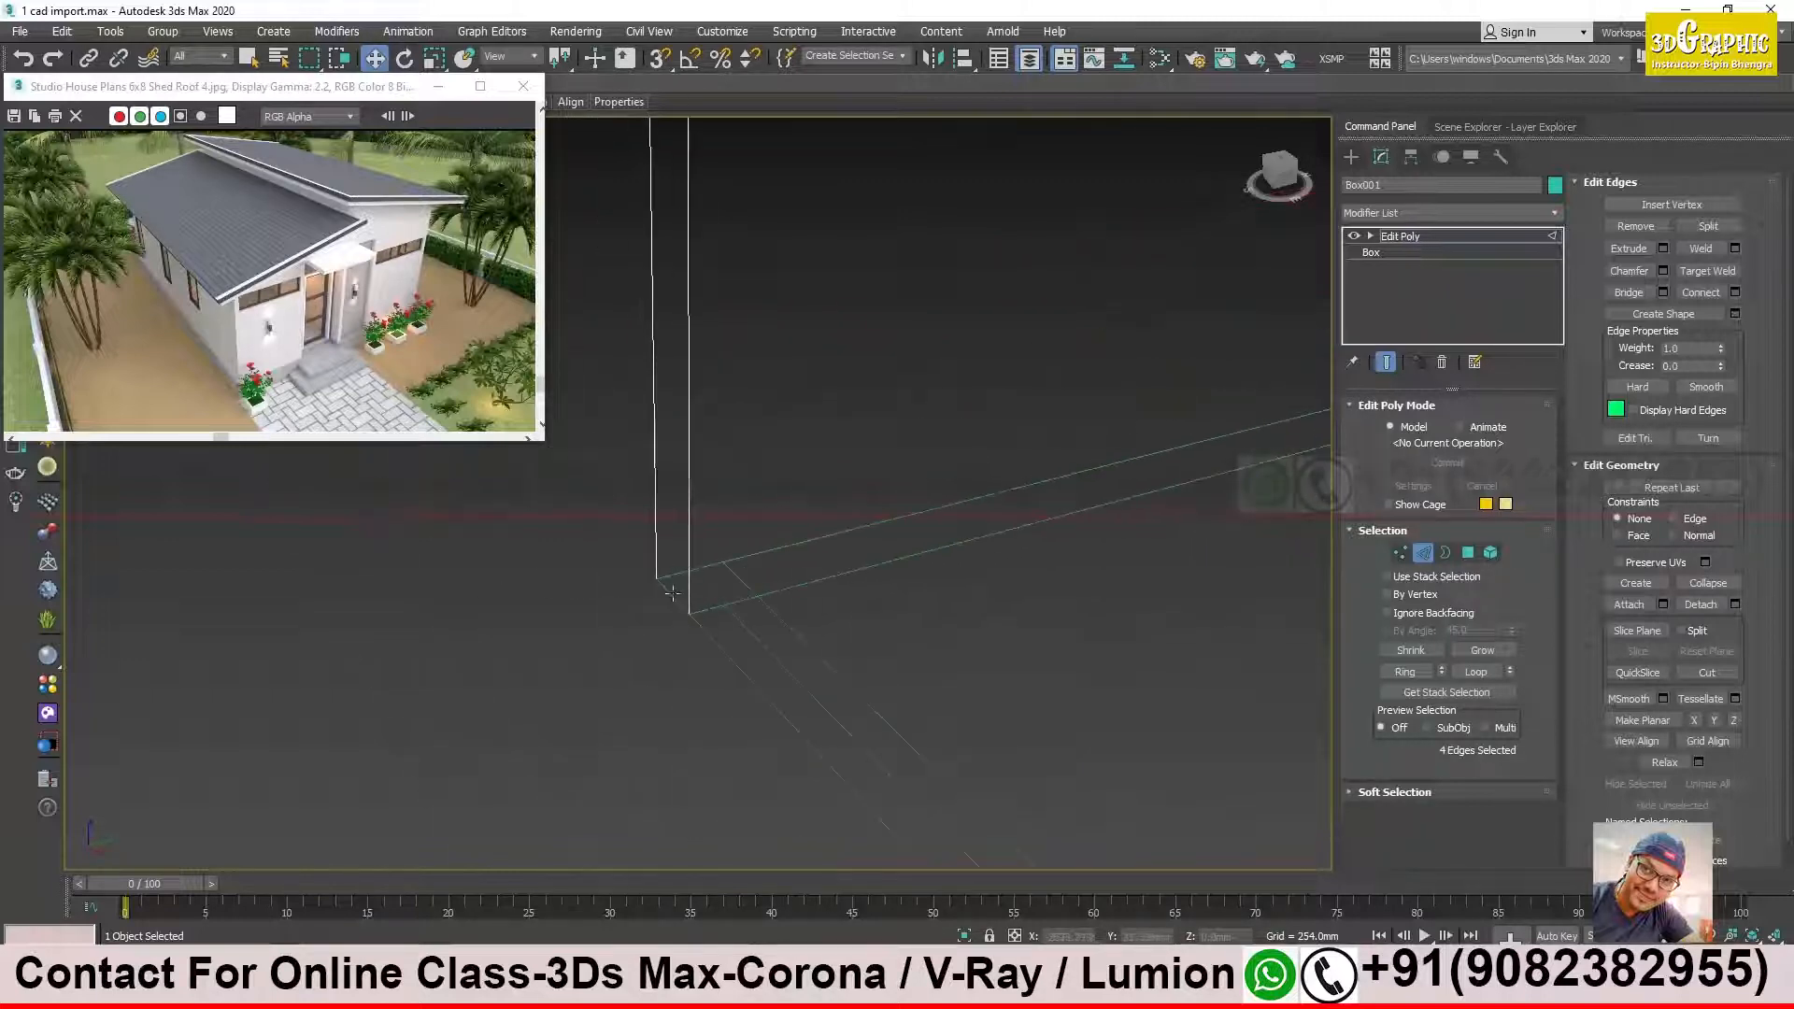
scroll(877, 596, down, 5)
middle_drag(877, 596, 813, 654)
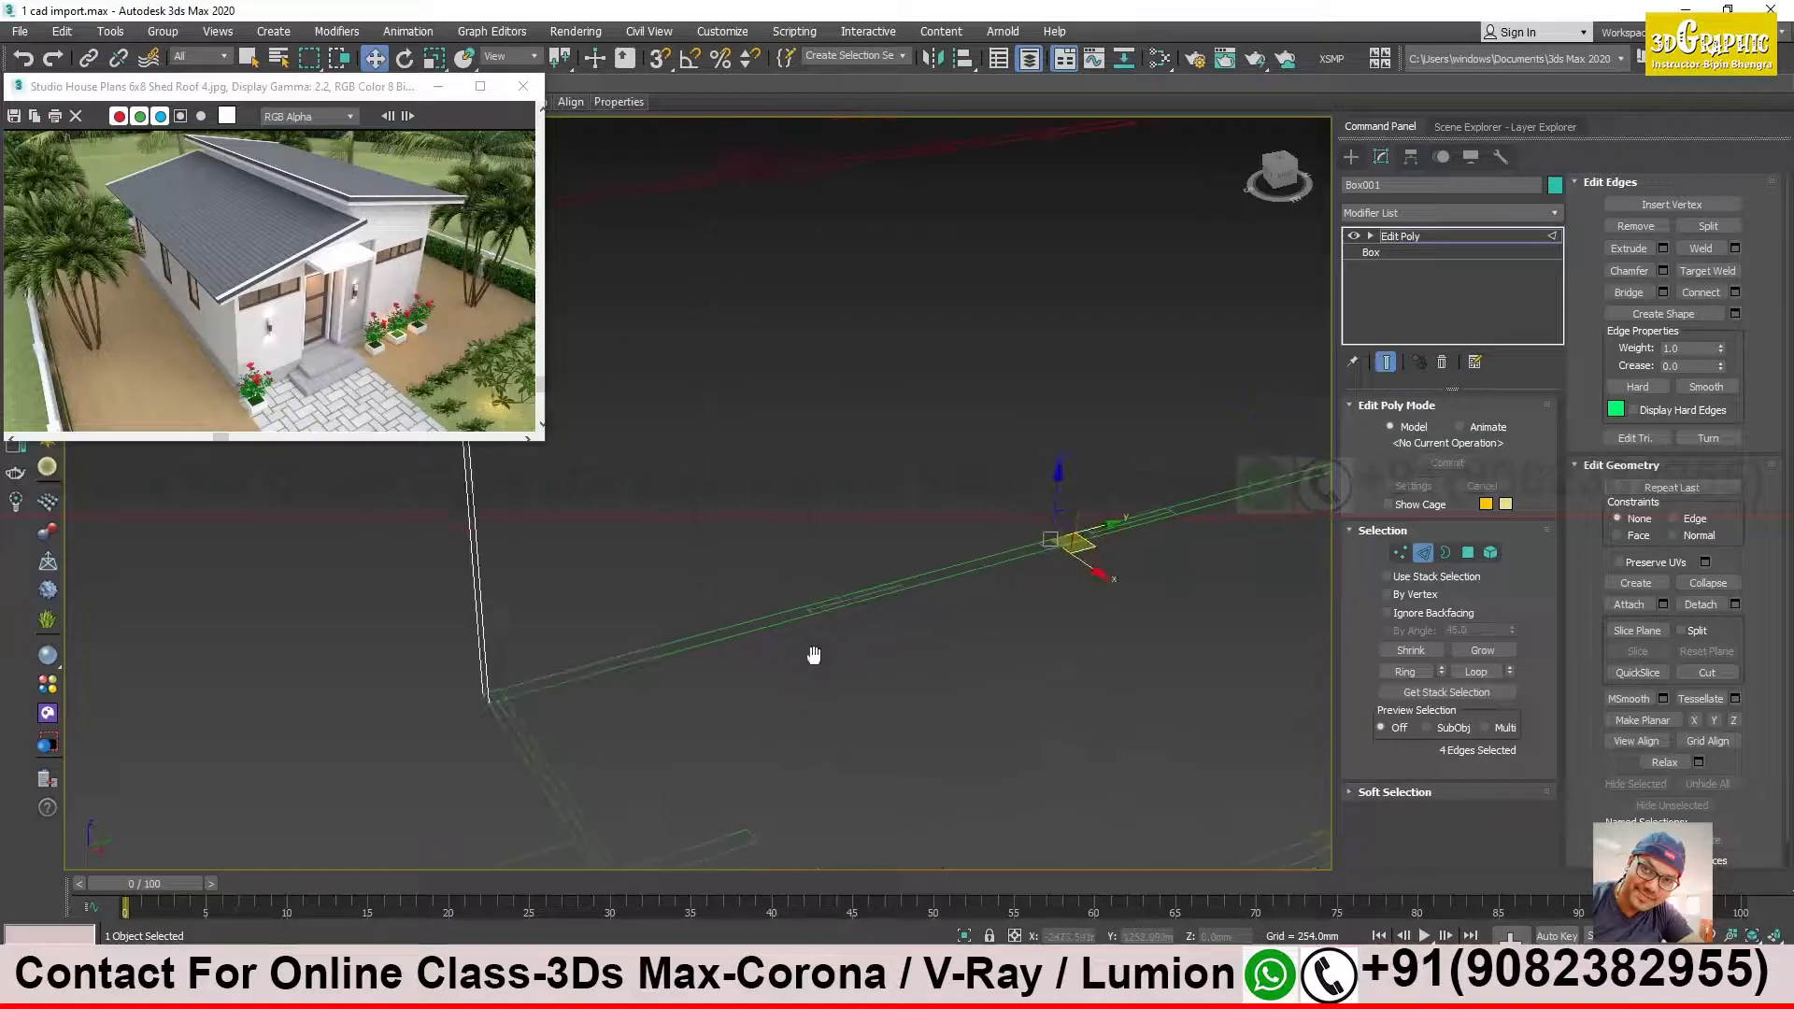
middle_drag(838, 516, 899, 568)
scroll(899, 568, down, 2)
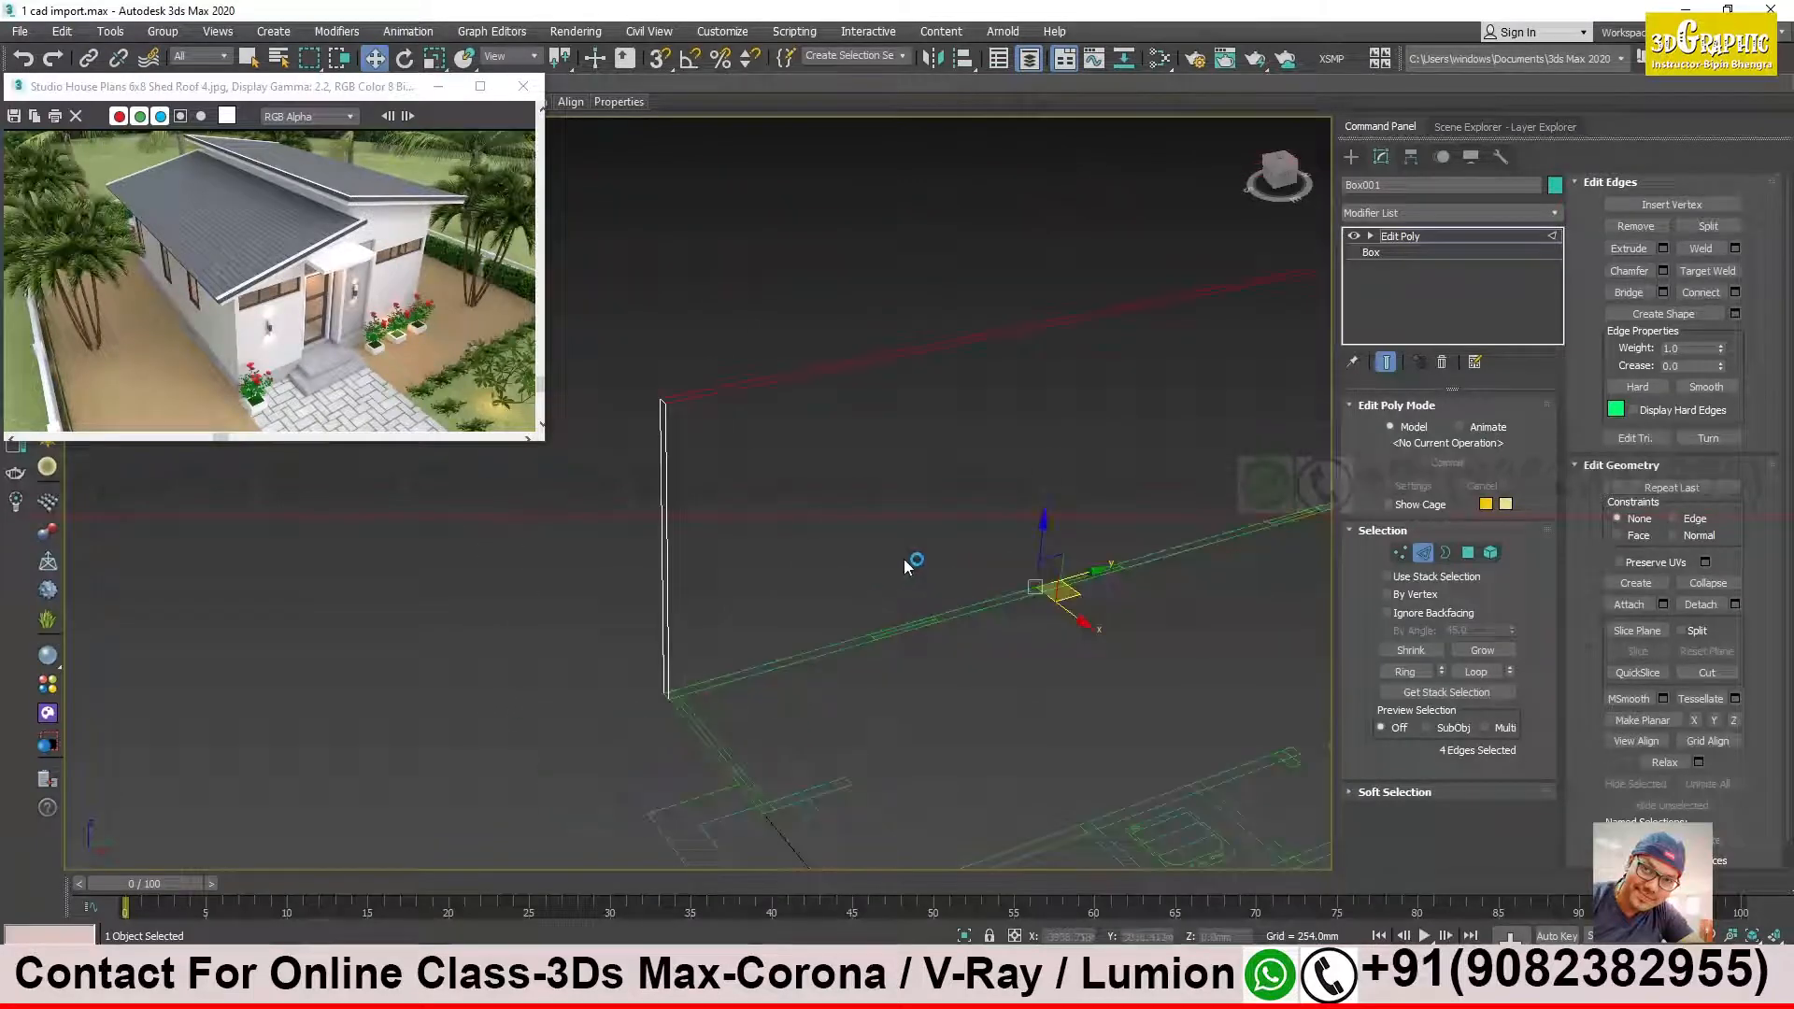
Step: Connect the wall's selected lengthwise edges with 2 segments
right_click(805, 453)
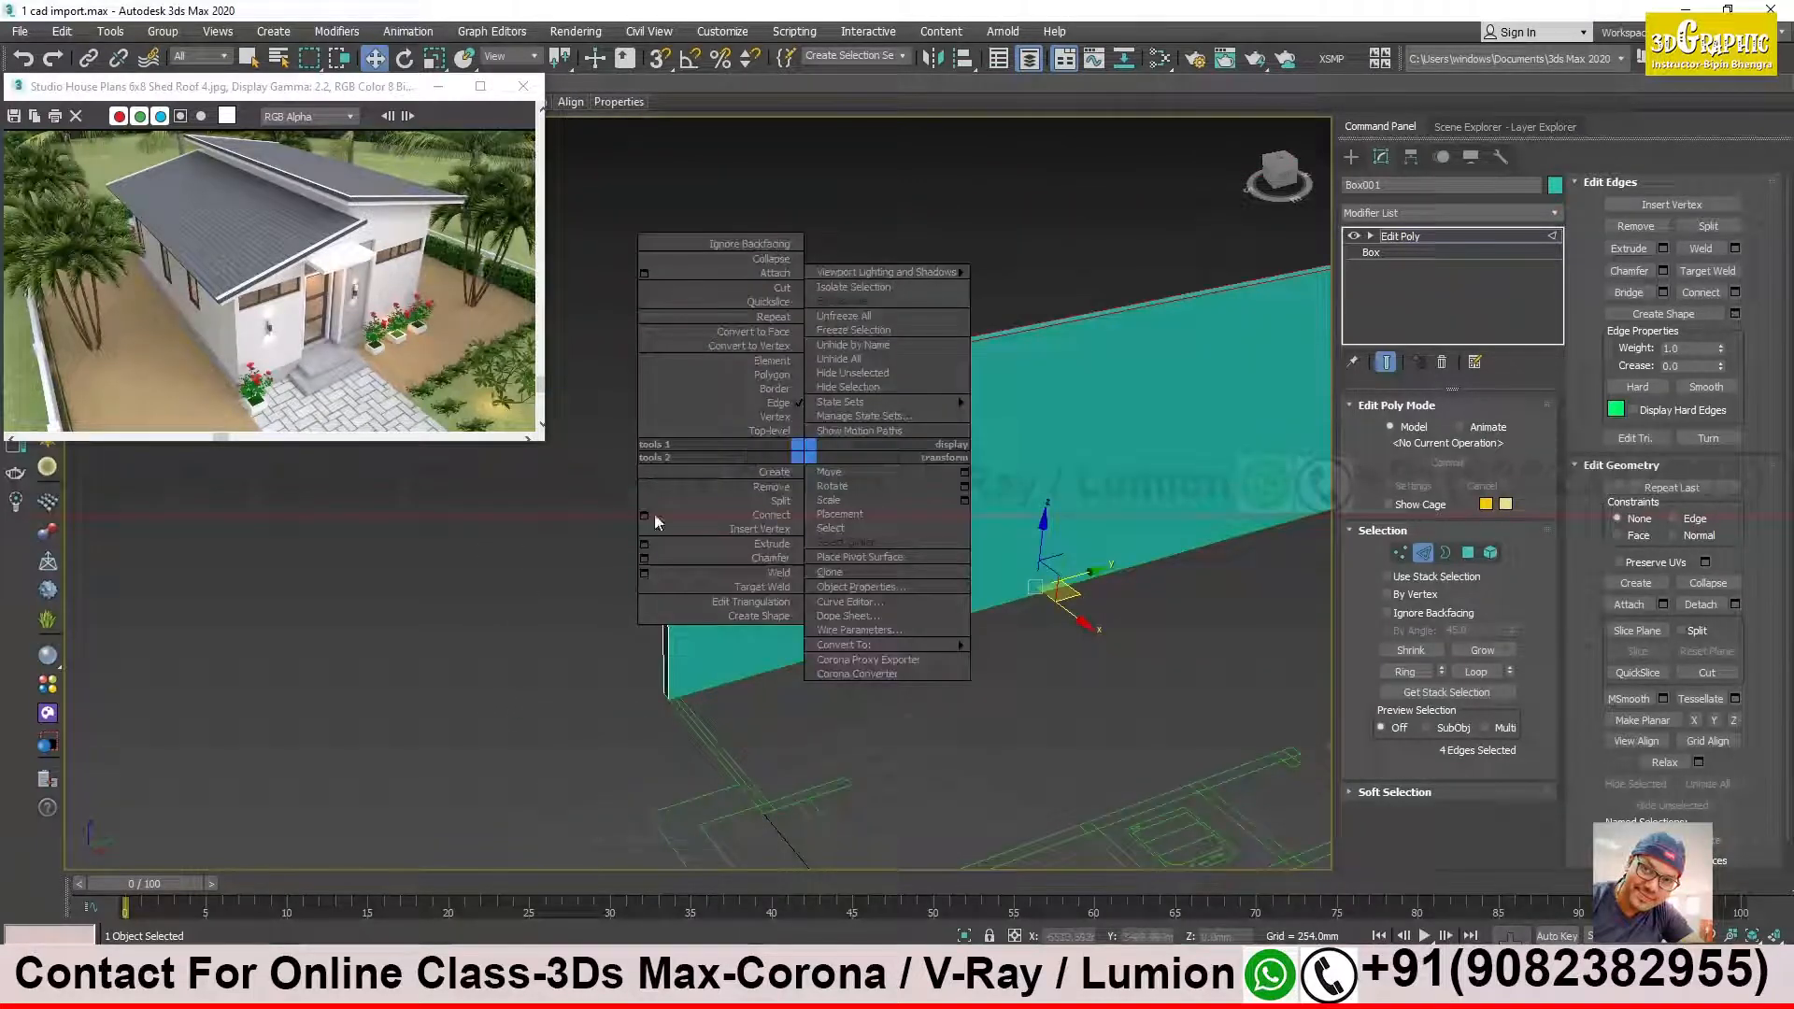
click(644, 515)
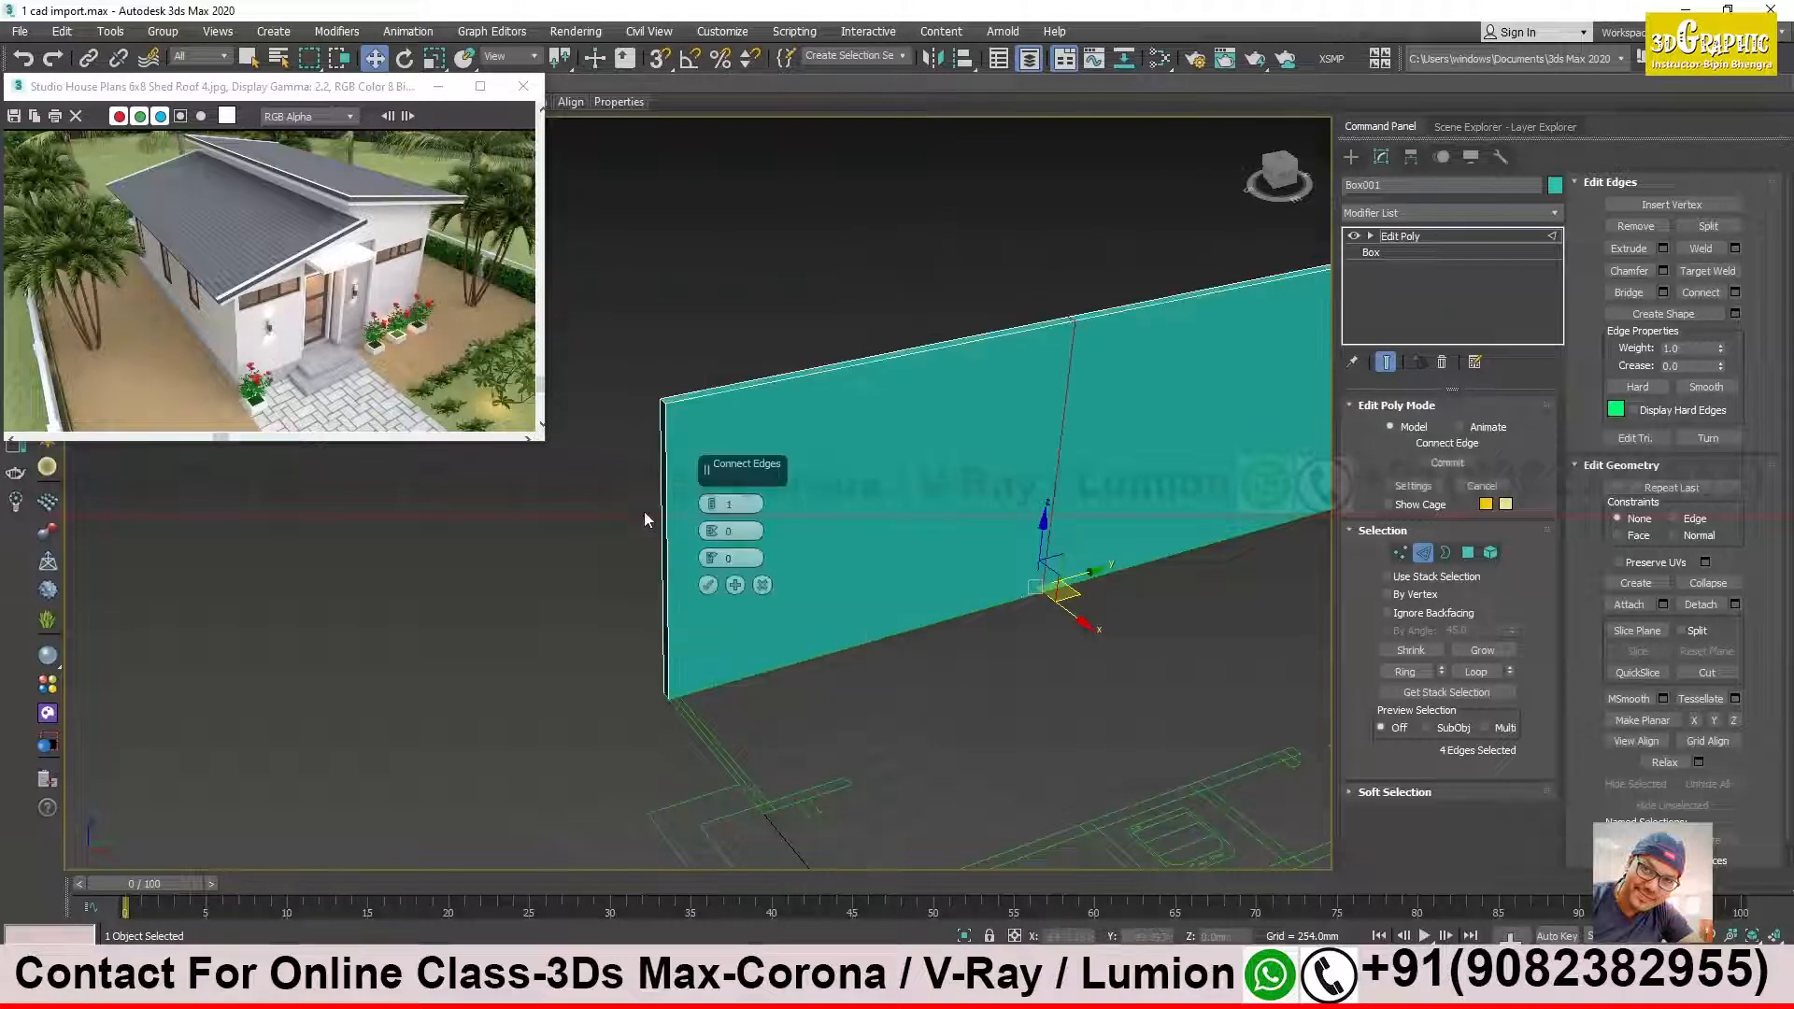
middle_drag(1205, 505, 1062, 551)
scroll(1063, 552, down, 3)
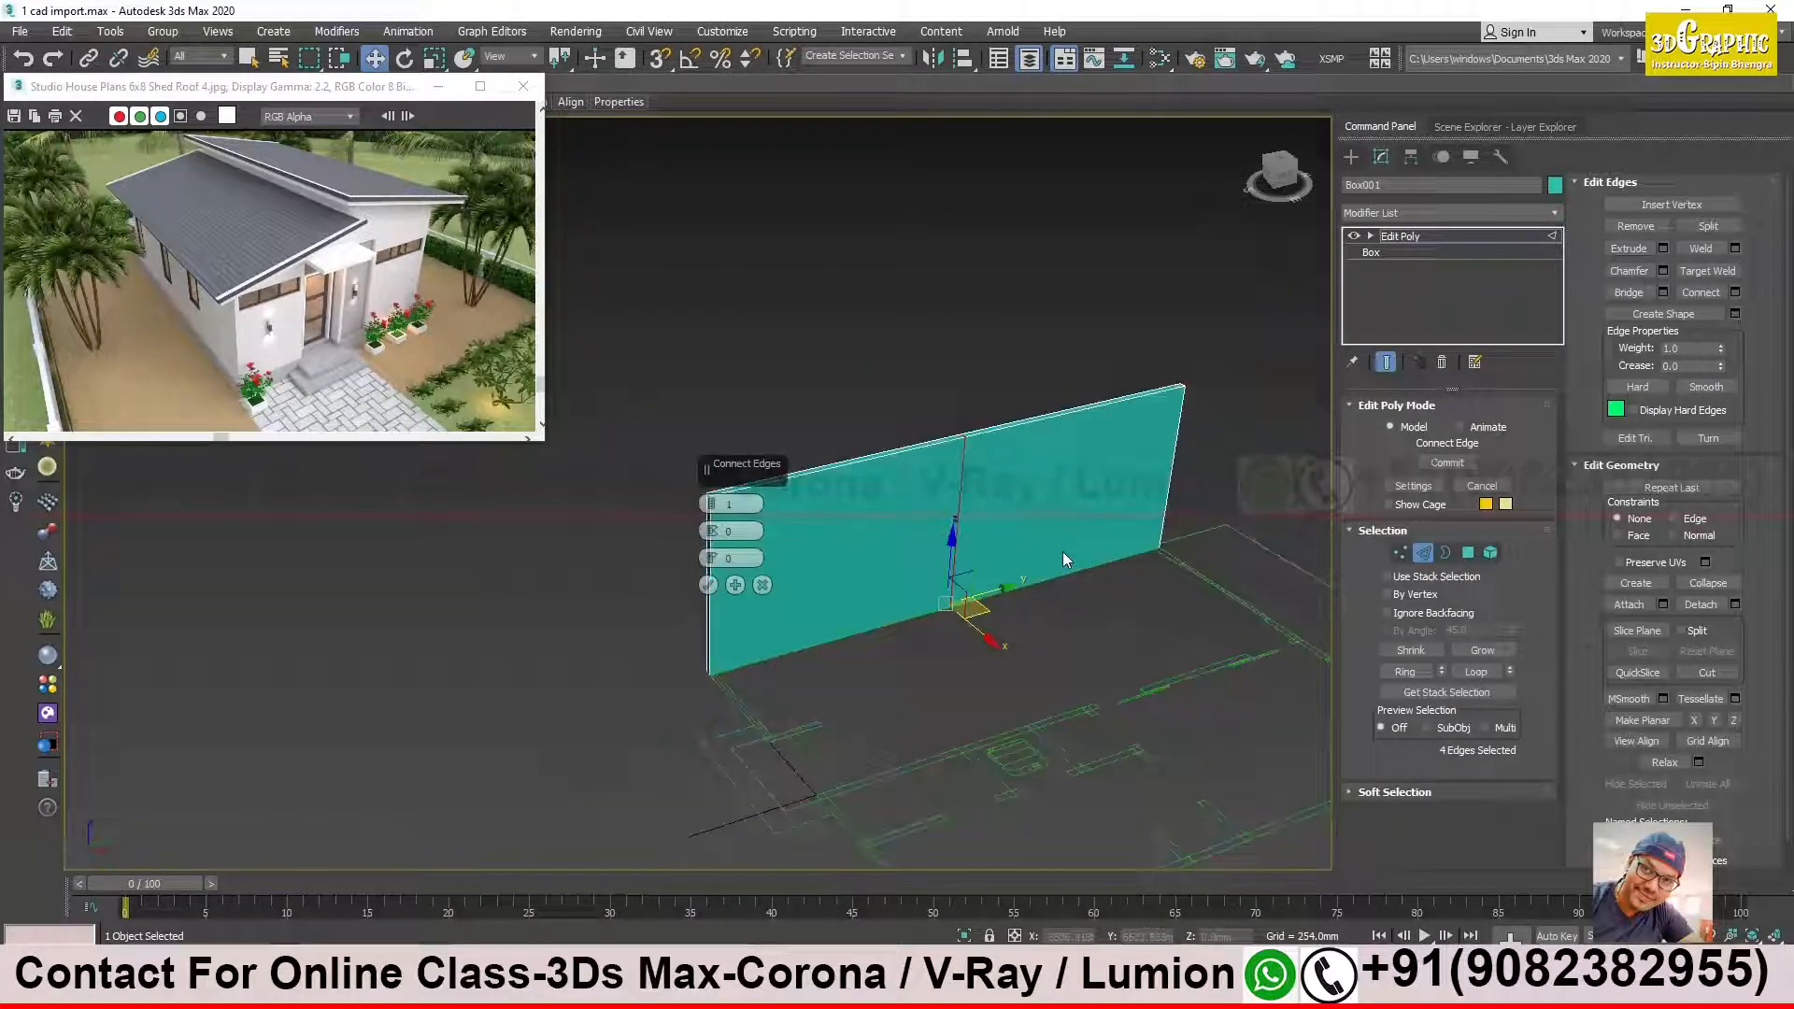
alt+middle_drag(1175, 562, 1135, 620)
scroll(1215, 561, up, 5)
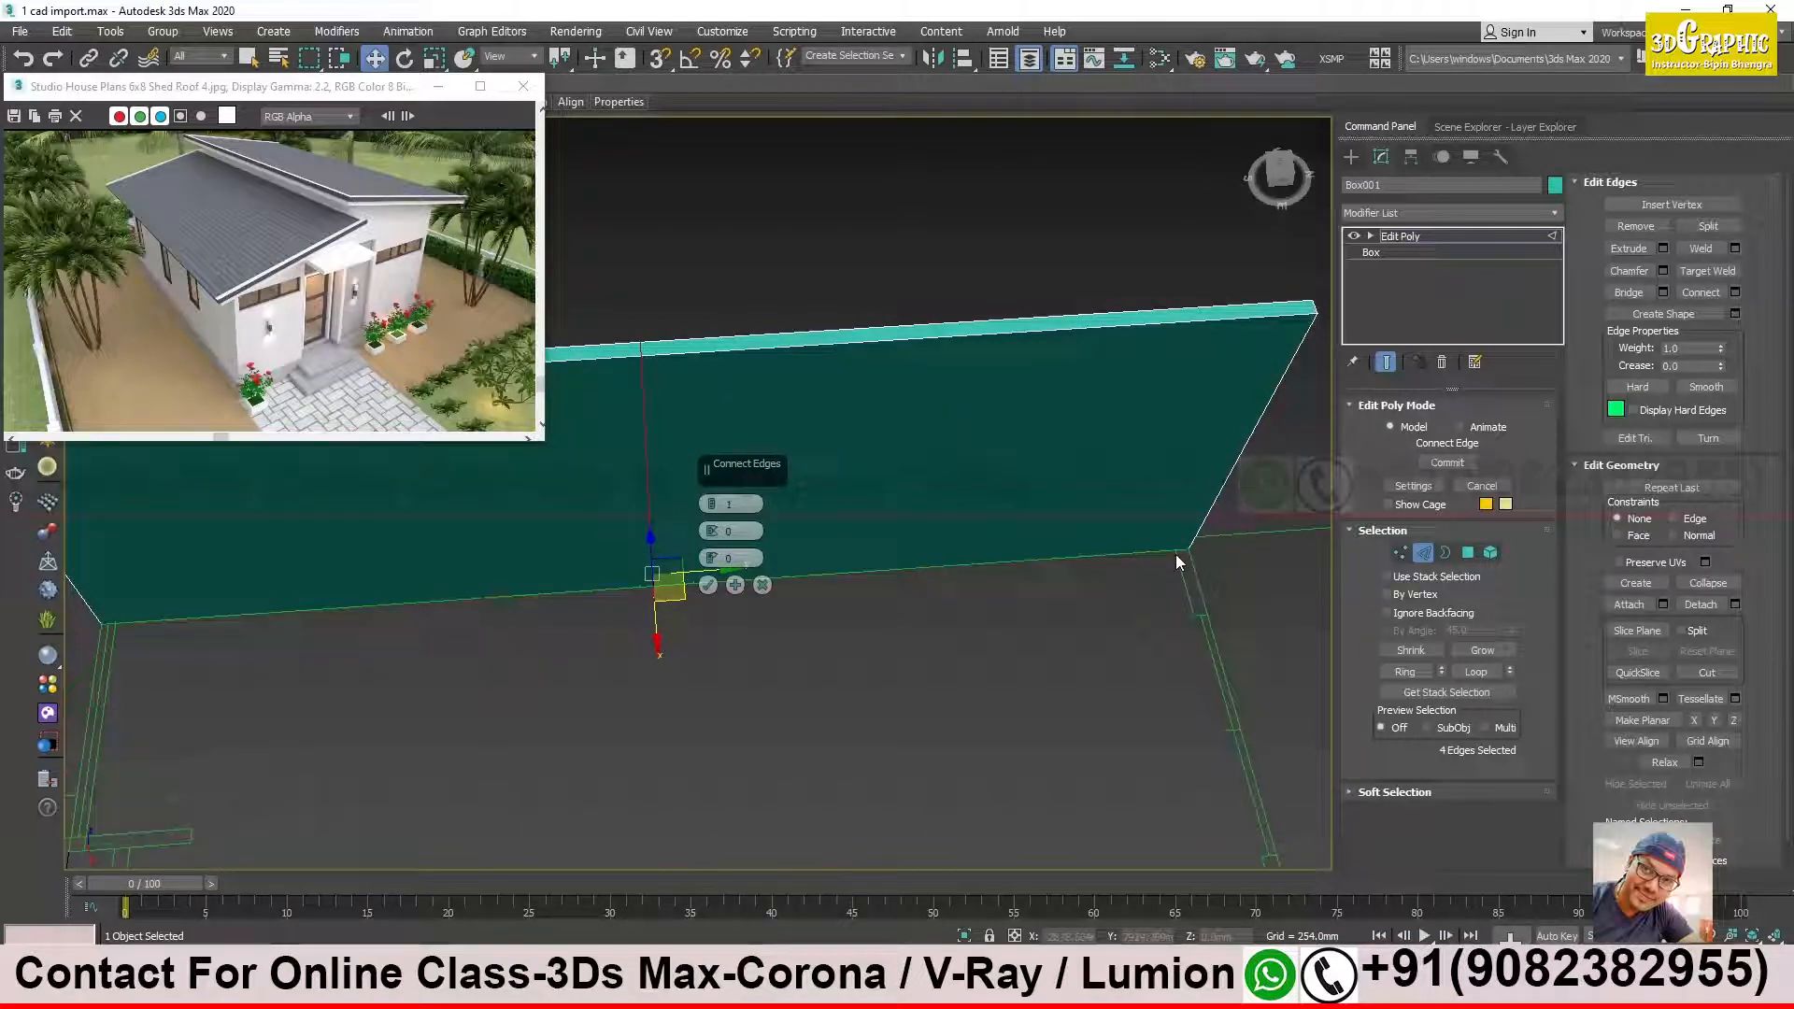
middle_drag(552, 689, 866, 689)
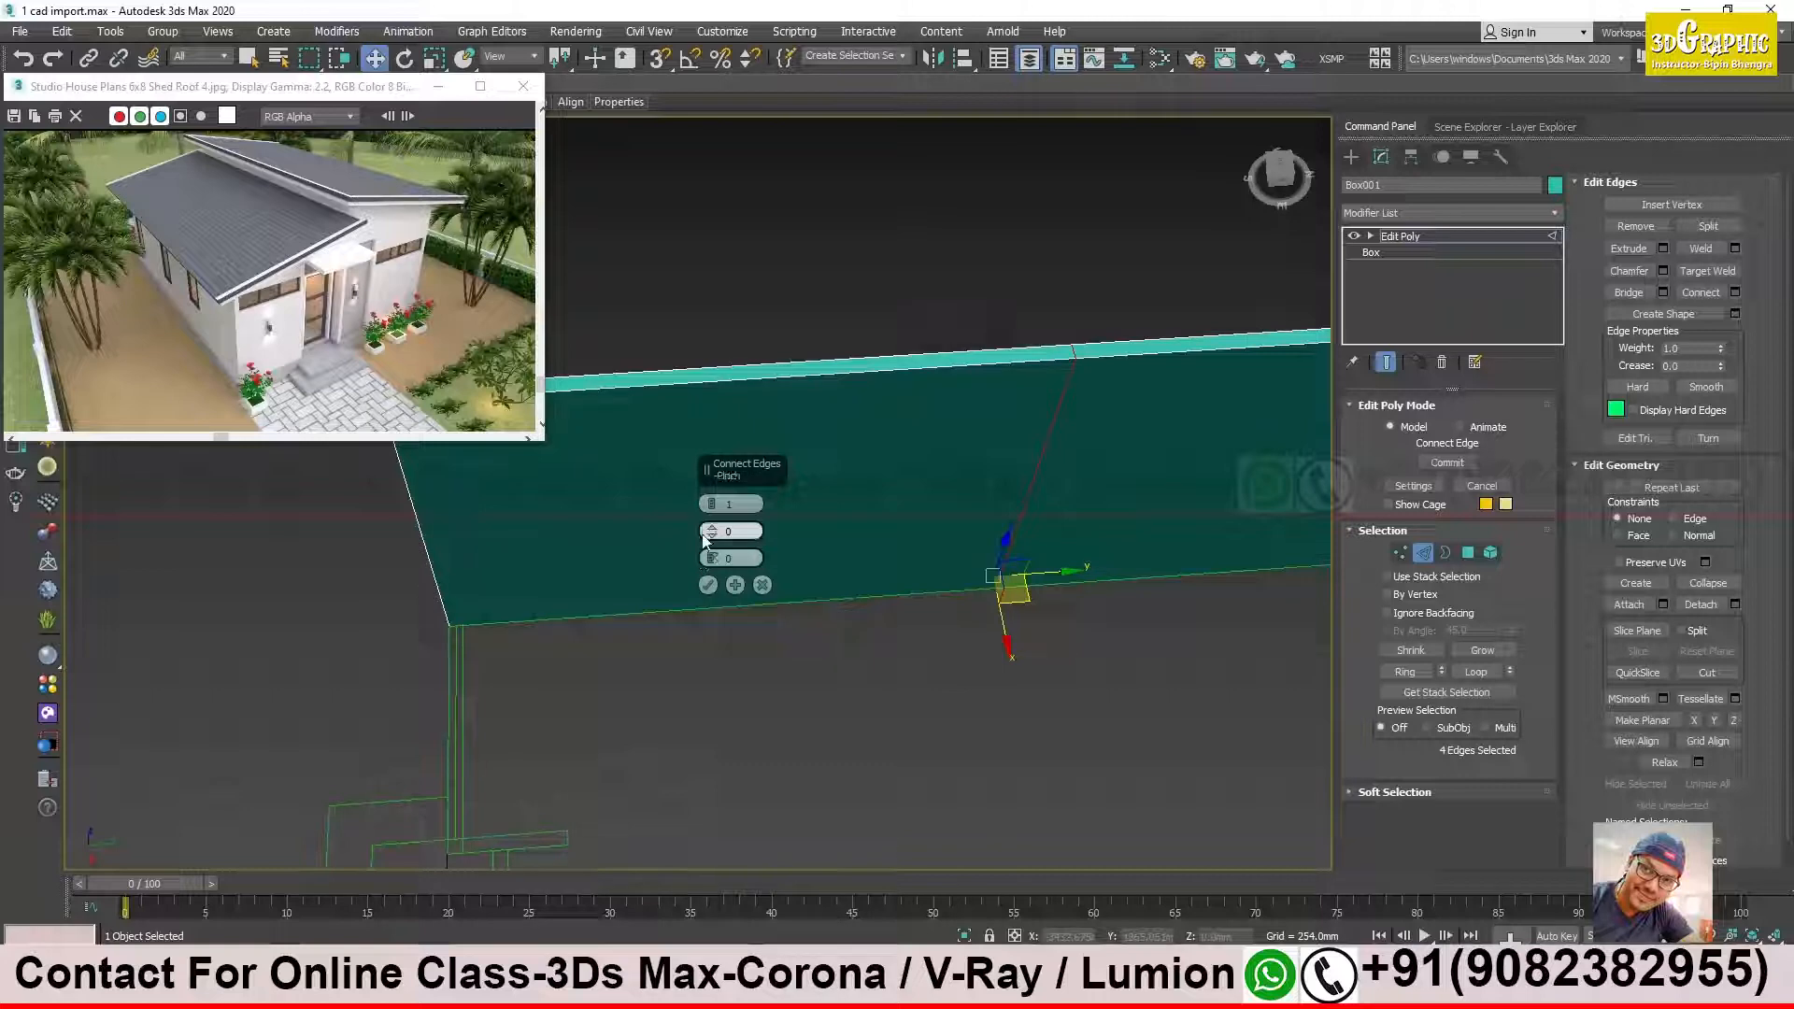
middle_drag(944, 578, 895, 590)
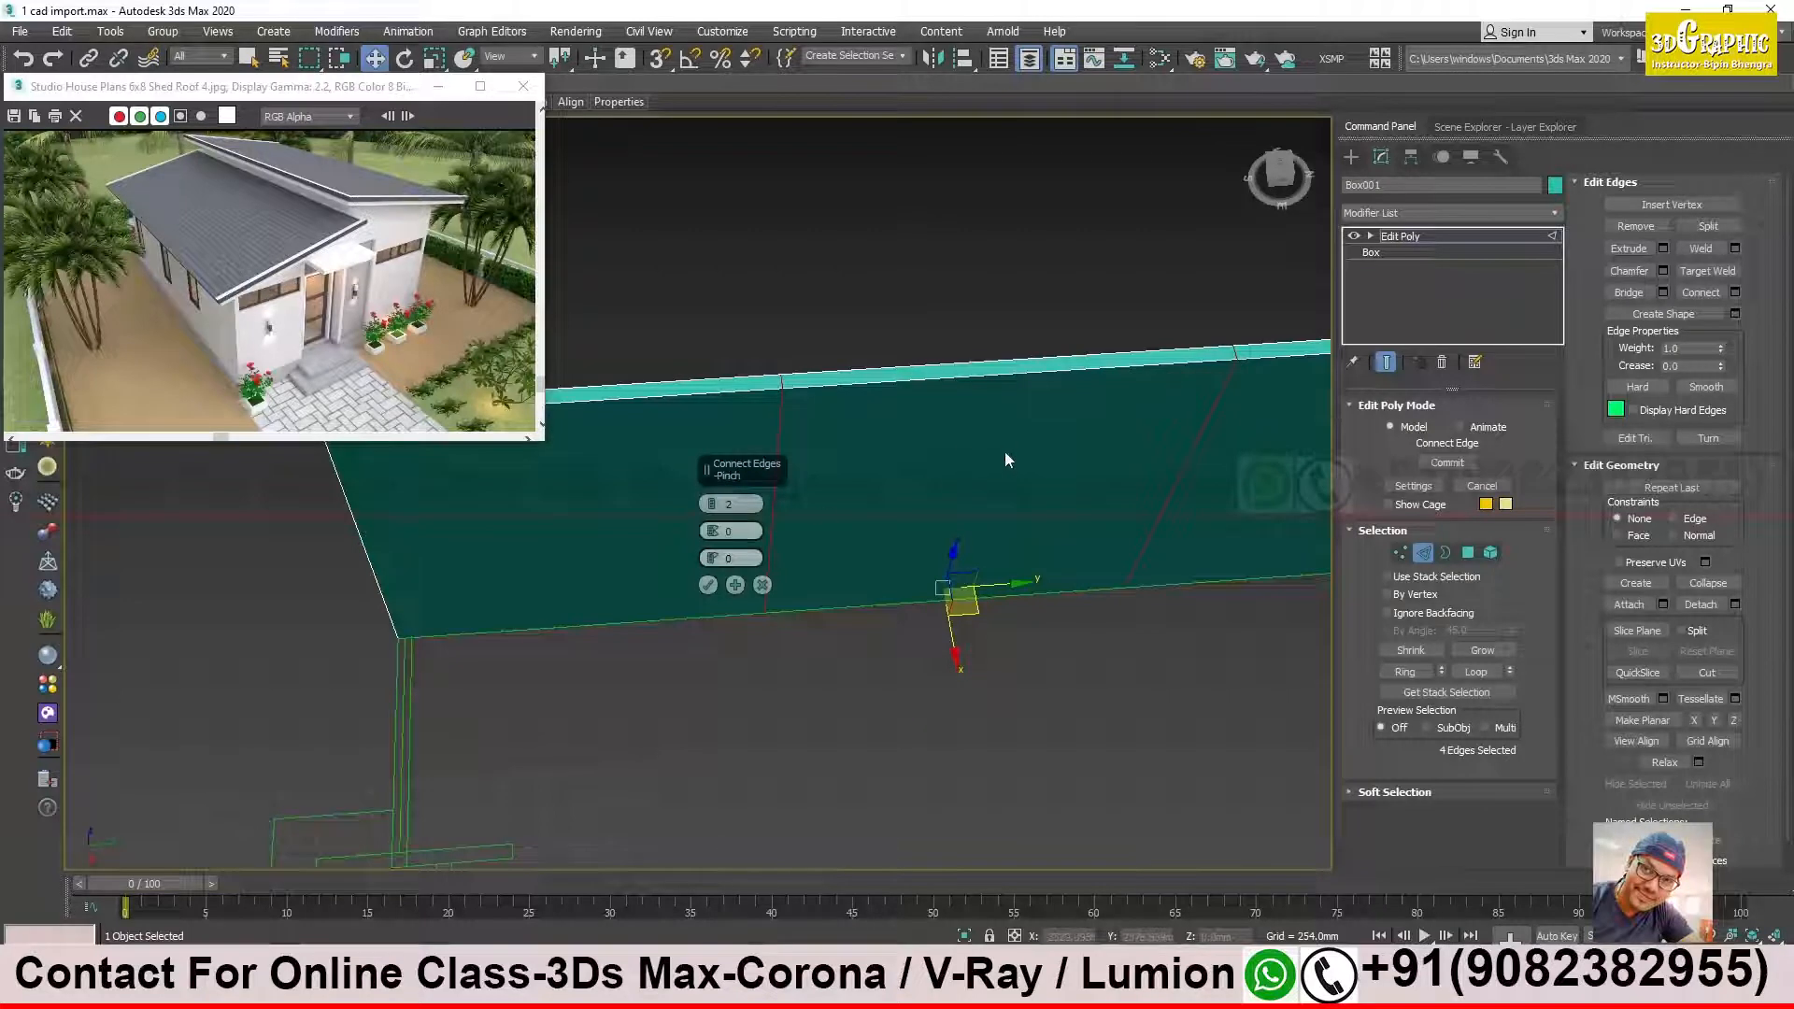
Step: Set the connecting edges' pinch to 97, aligning them with the adjoining wall lines at both ends, and apply the connection
drag(712, 531, 718, 467)
drag(723, 374, 712, 161)
scroll(408, 664, up, 2)
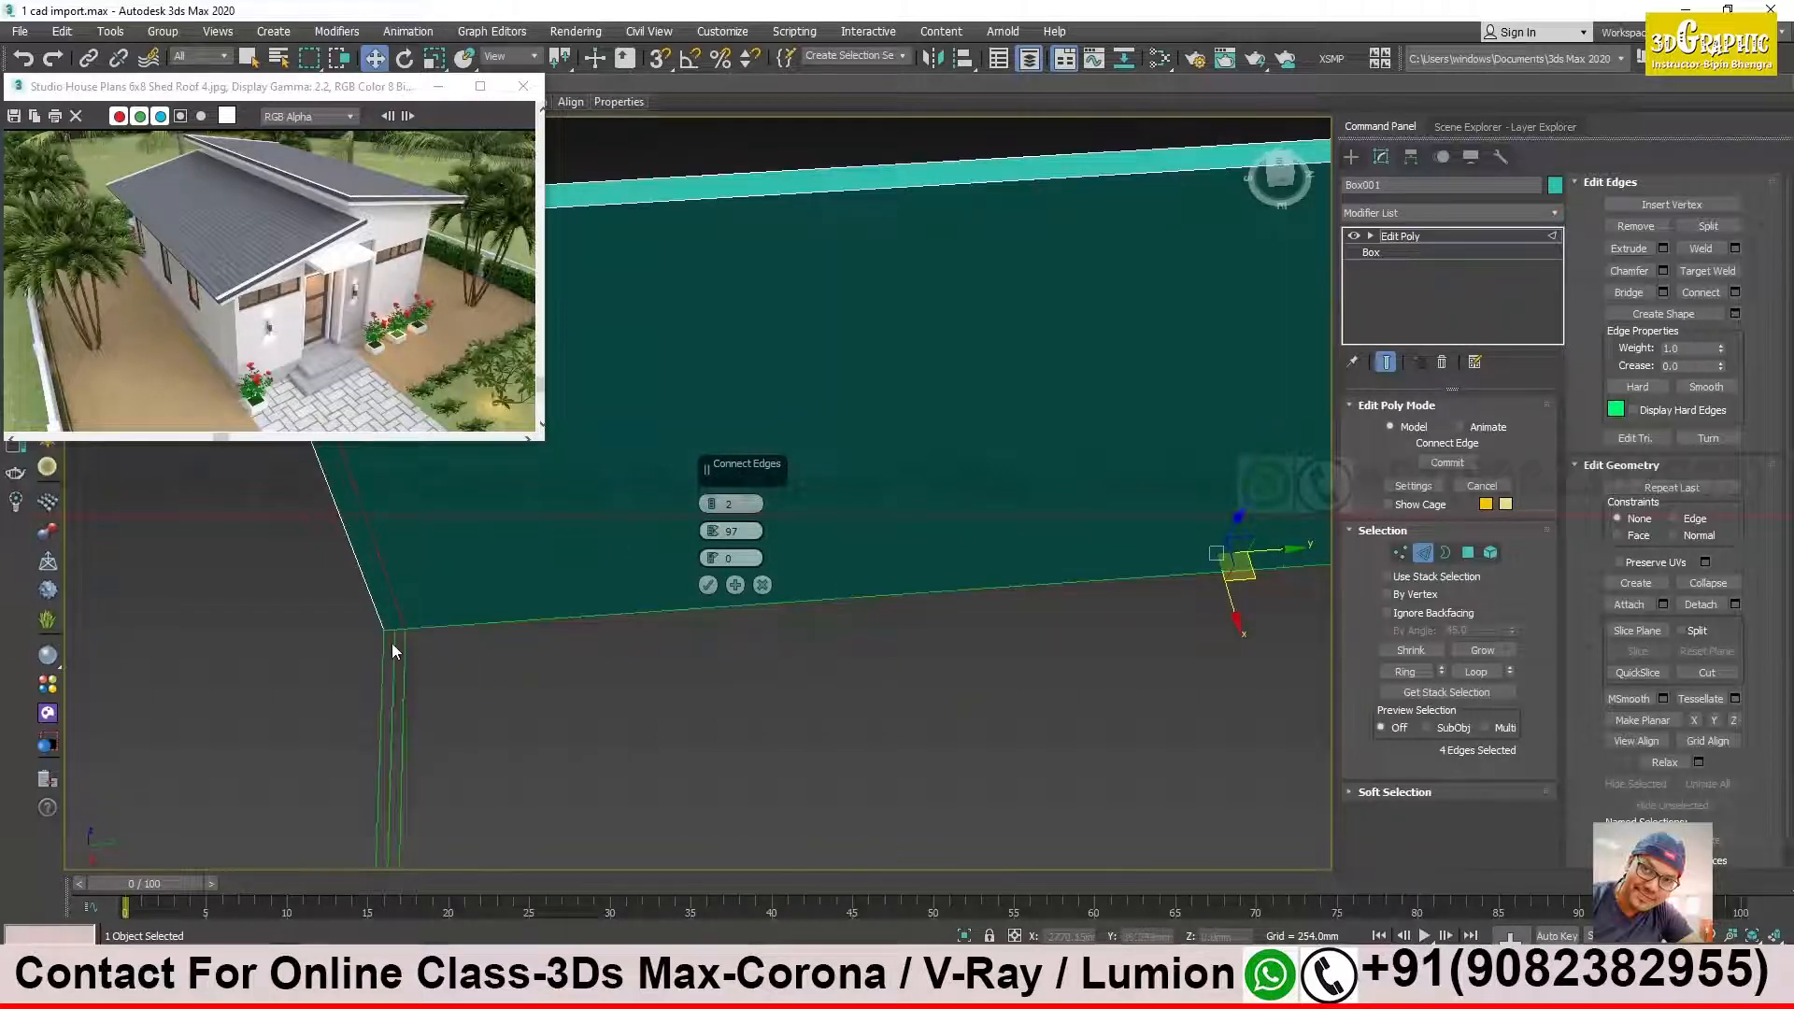
middle_drag(953, 700, 191, 724)
middle_drag(1000, 674, 860, 697)
scroll(1138, 600, up, 3)
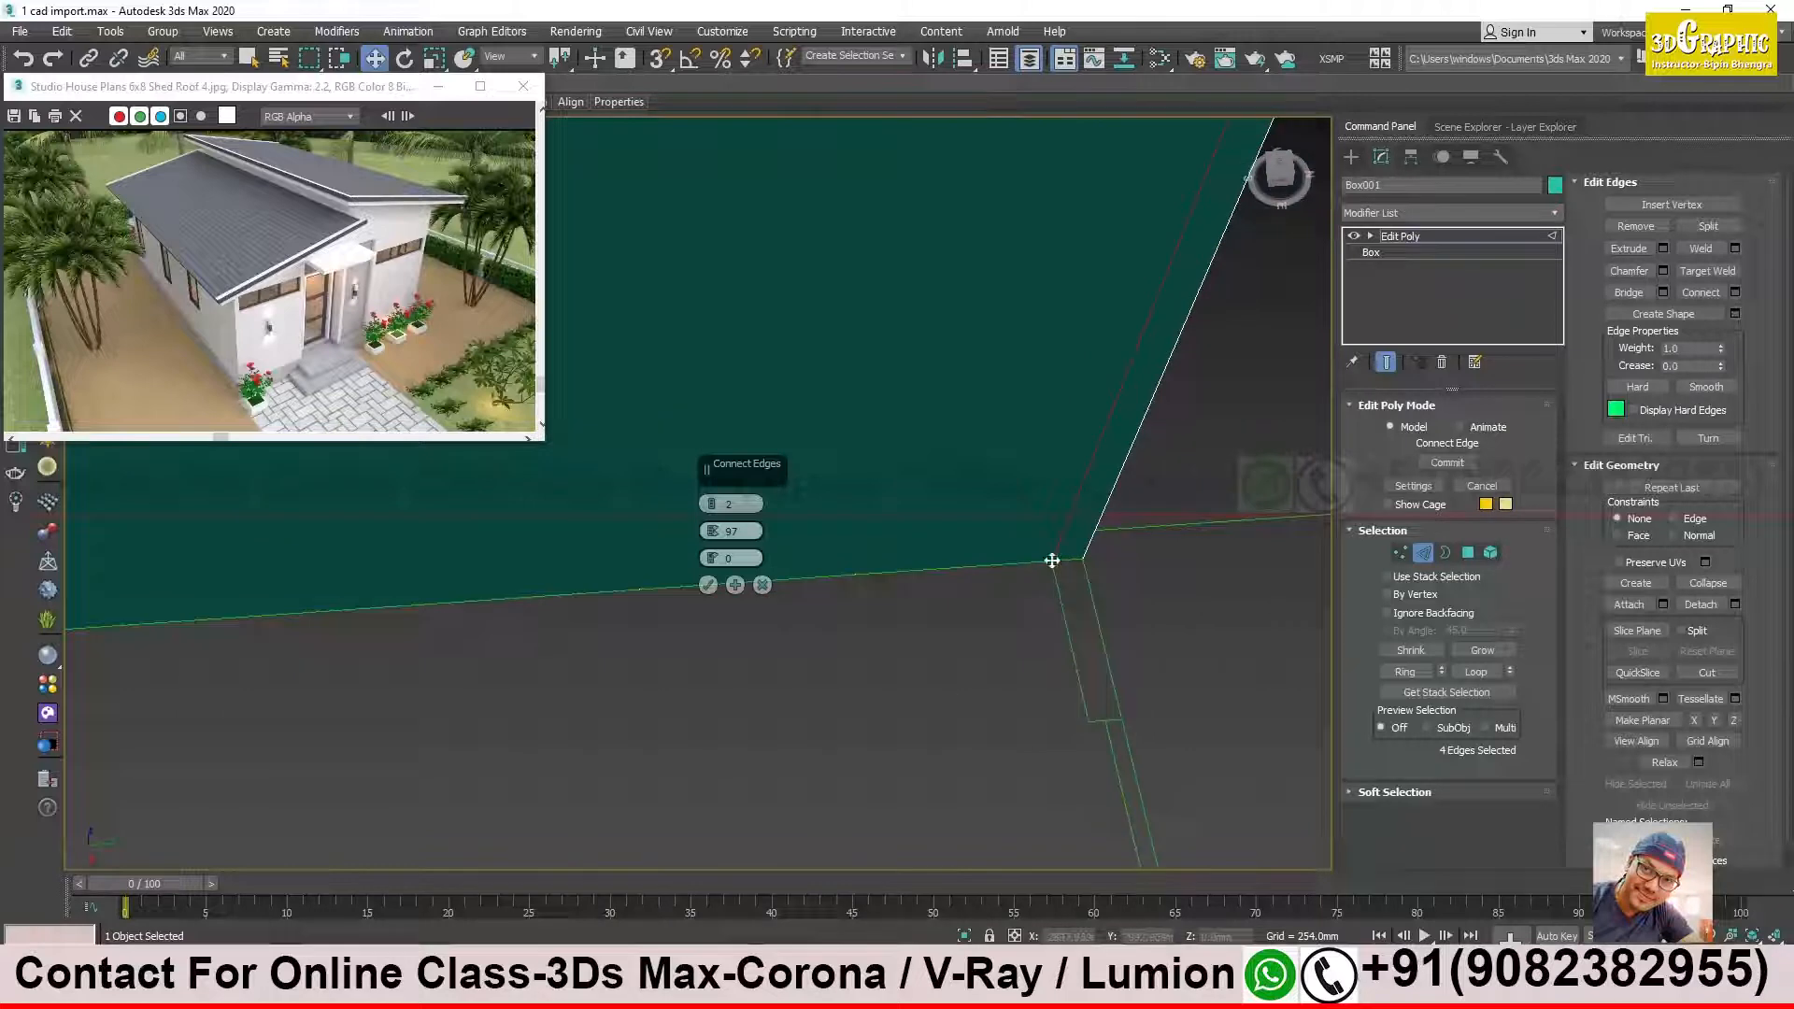
scroll(1045, 564, down, 4)
middle_drag(686, 625, 960, 645)
scroll(845, 653, down, 2)
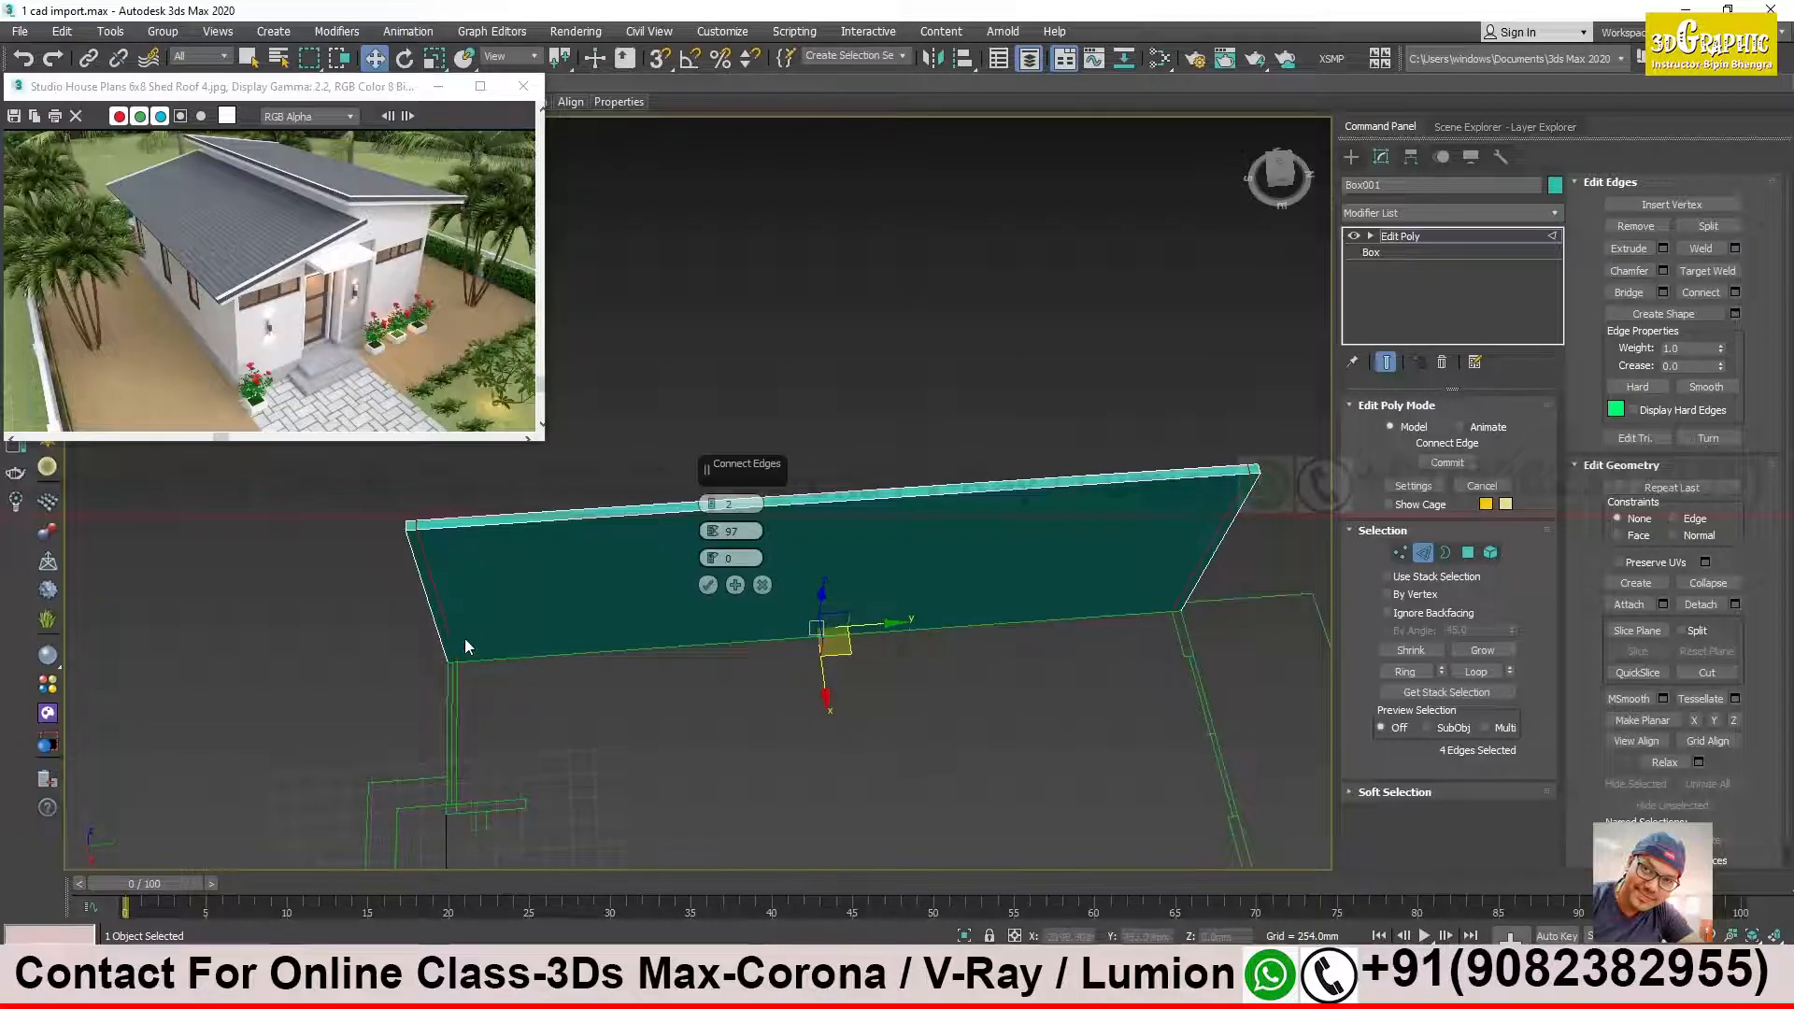
click(708, 586)
mouse_move(671, 692)
alt+middle_down()
mouse_move(716, 659)
mouse_move(622, 591)
mouse_move(668, 645)
mouse_move(689, 629)
mouse_move(673, 689)
alt+middle_up()
scroll(697, 673, up, 3)
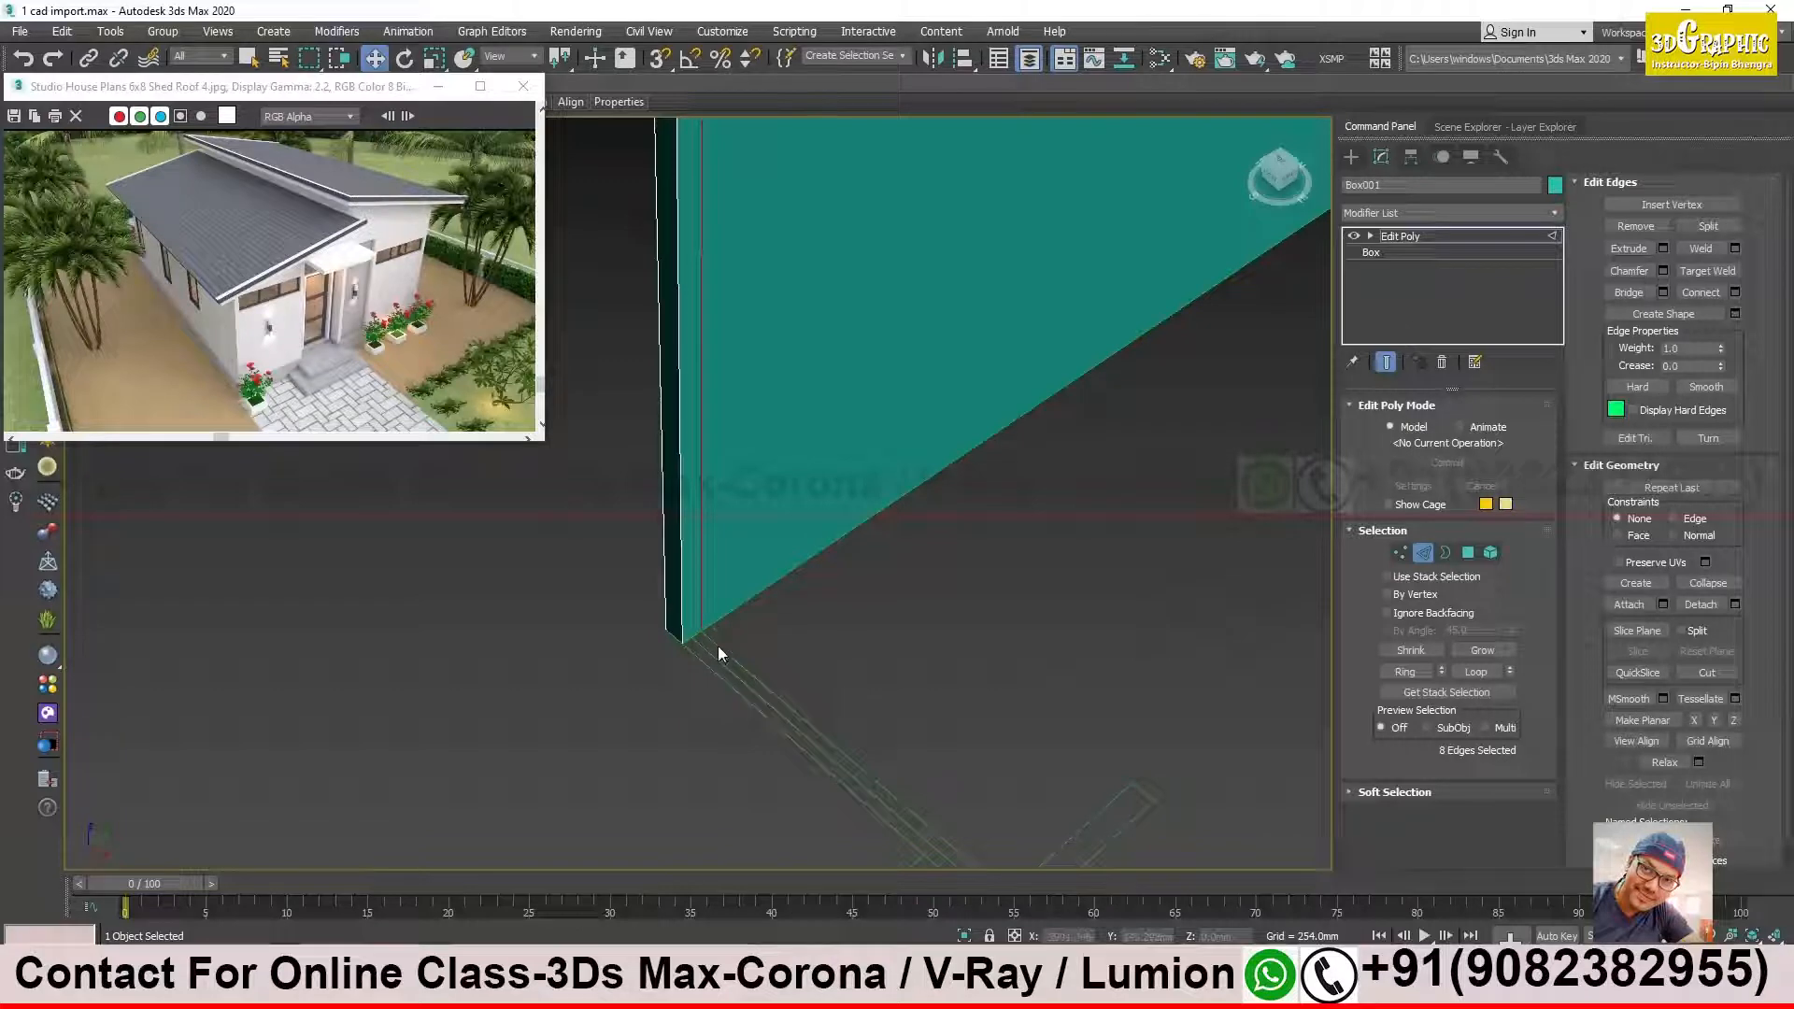
Step: Extrude the narrow inner face at the long wall's front end about 1606.9 mm along the plan's front wall lines
click(1473, 553)
click(690, 459)
middle_drag(797, 465, 798, 540)
scroll(777, 567, down, 4)
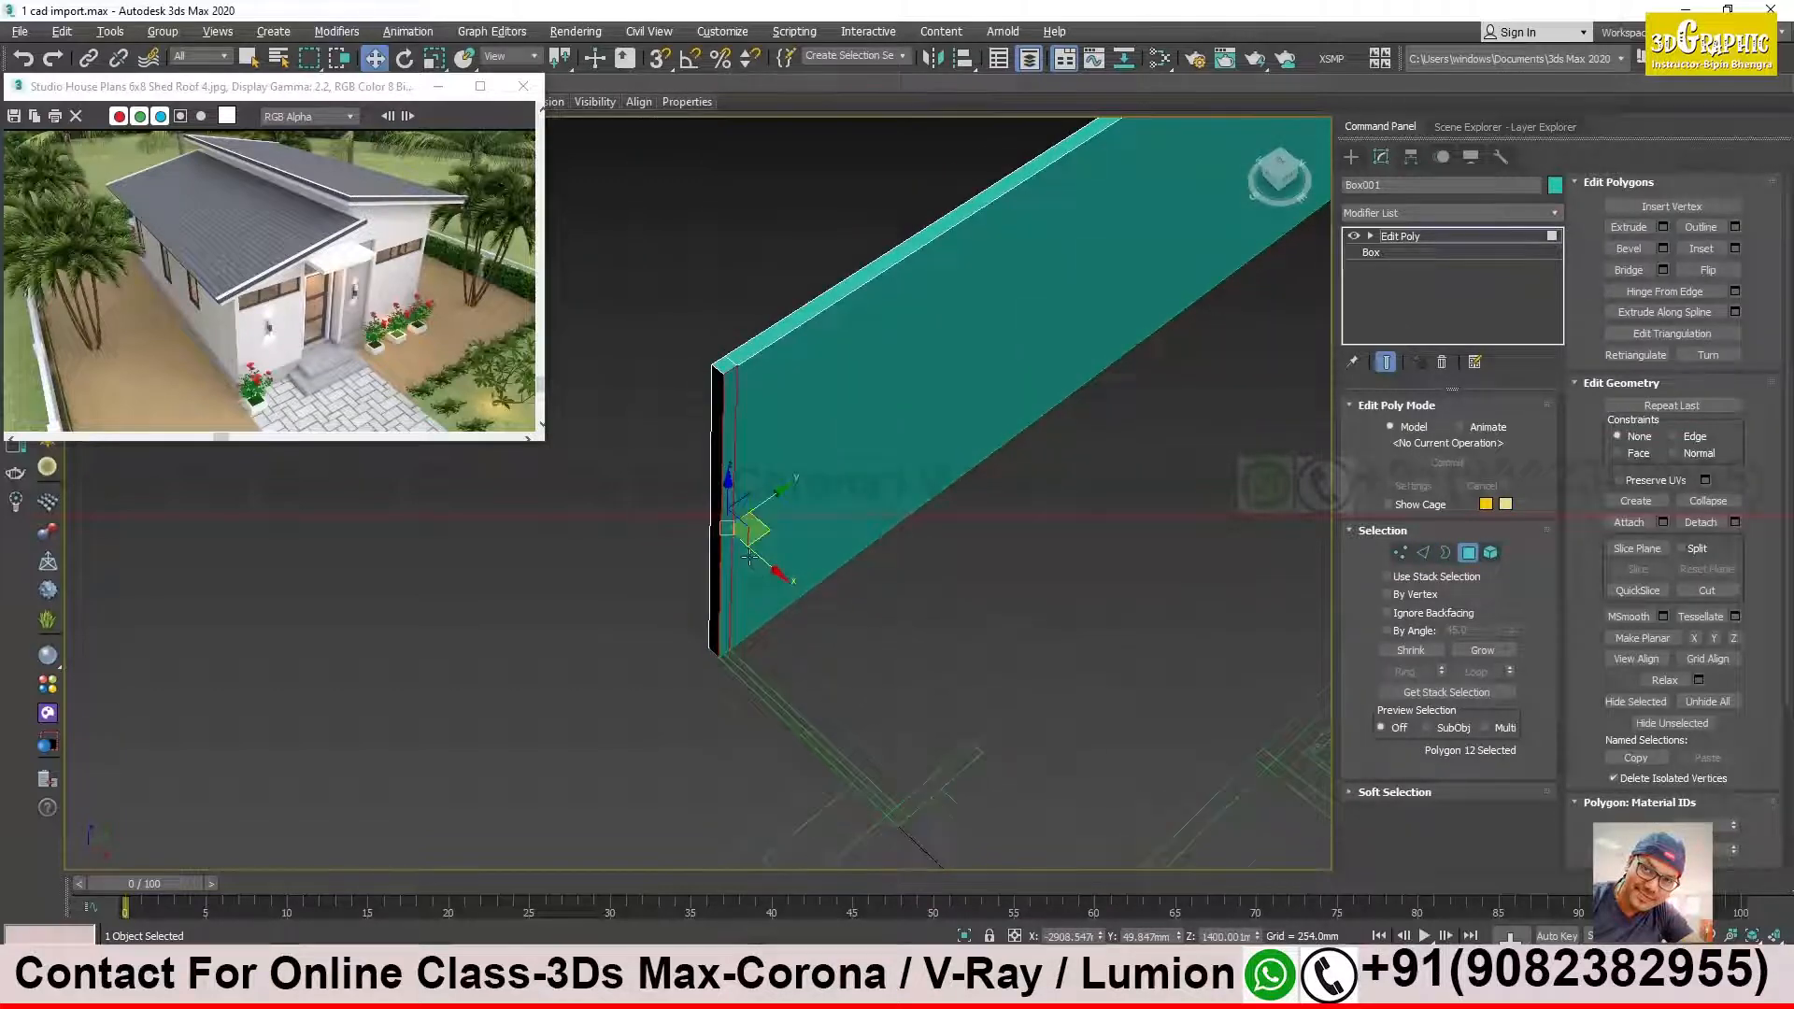
scroll(754, 555, up, 1)
right_click(741, 469)
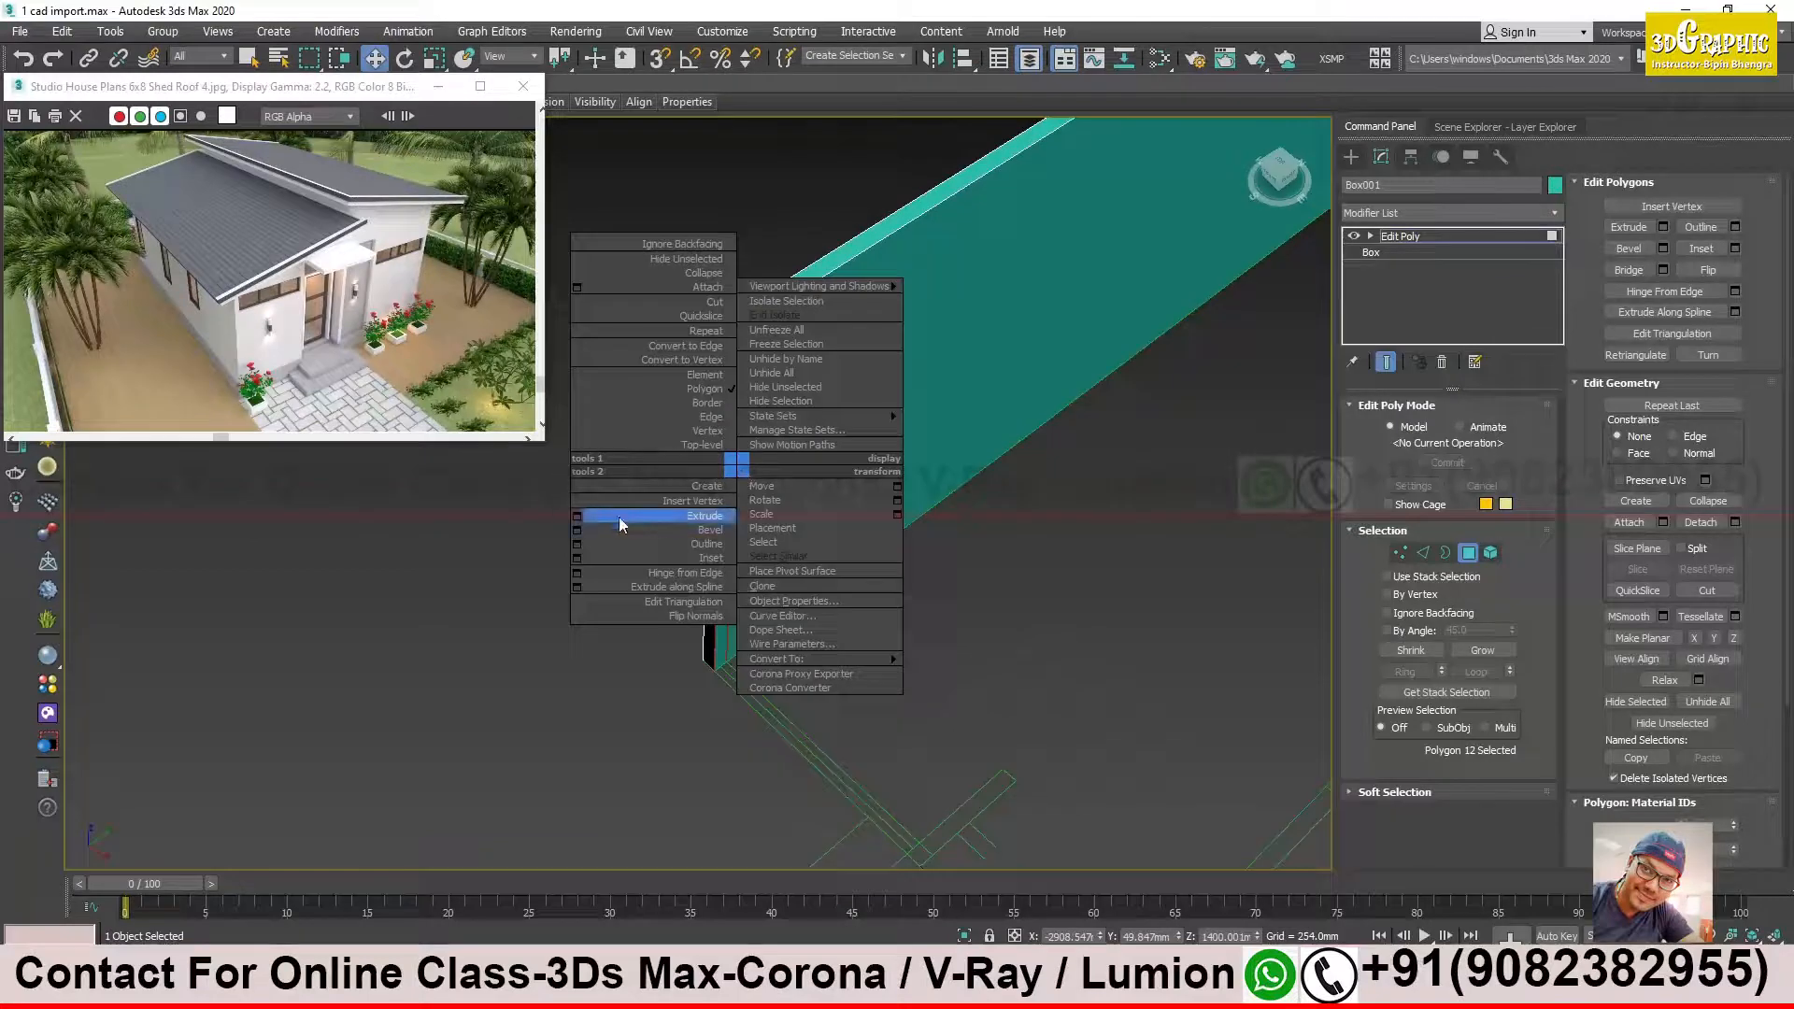
click(582, 517)
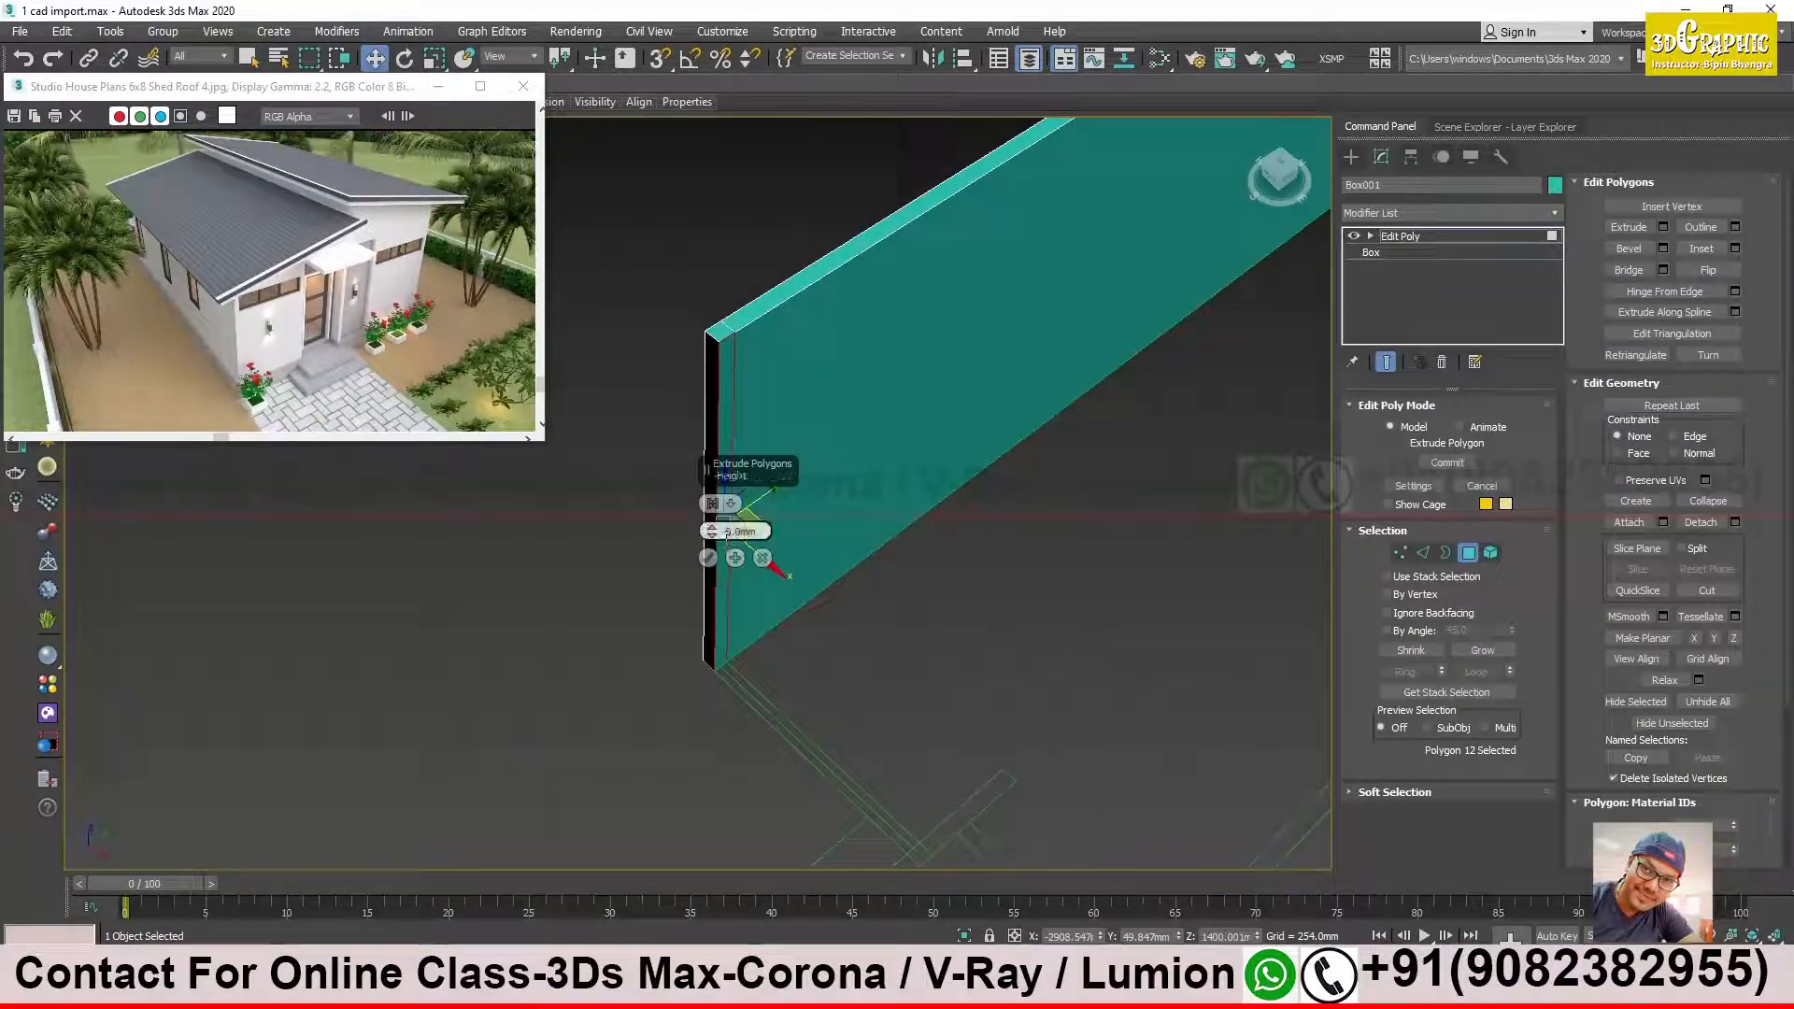
drag(710, 531, 762, 111)
alt+middle_drag(957, 719, 947, 619)
scroll(913, 712, up, 3)
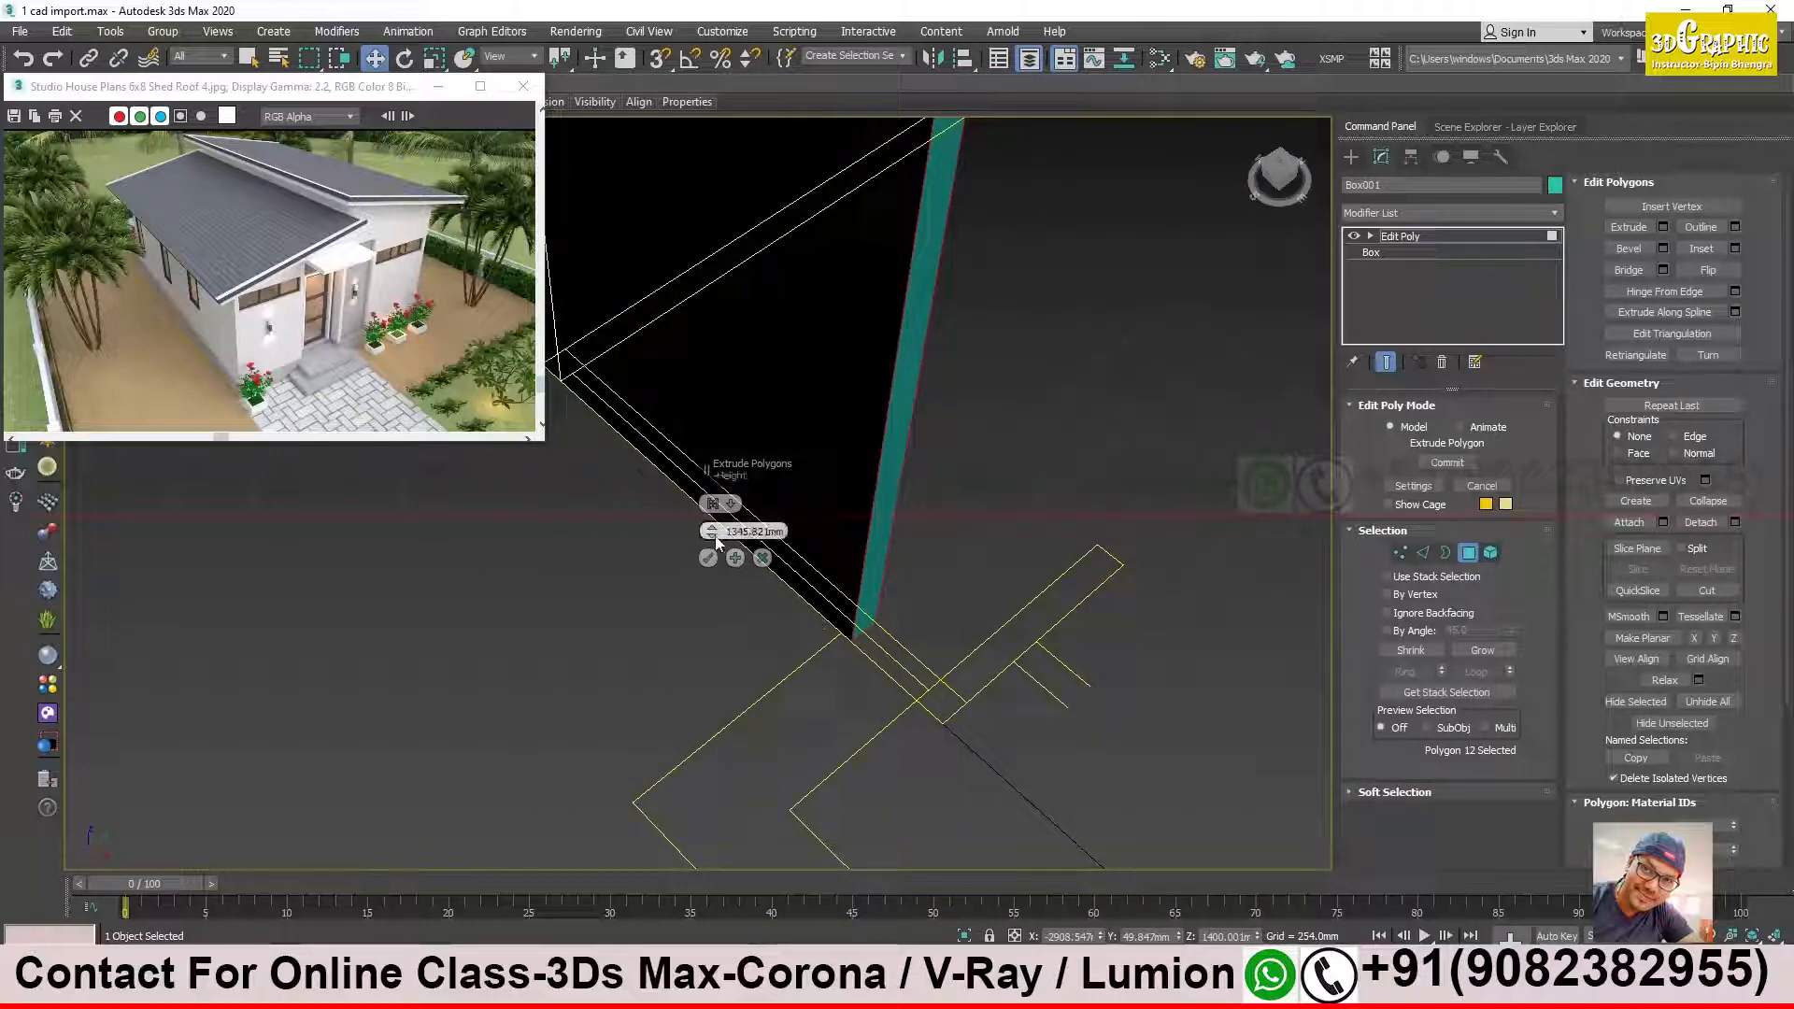
drag(712, 520, 730, 458)
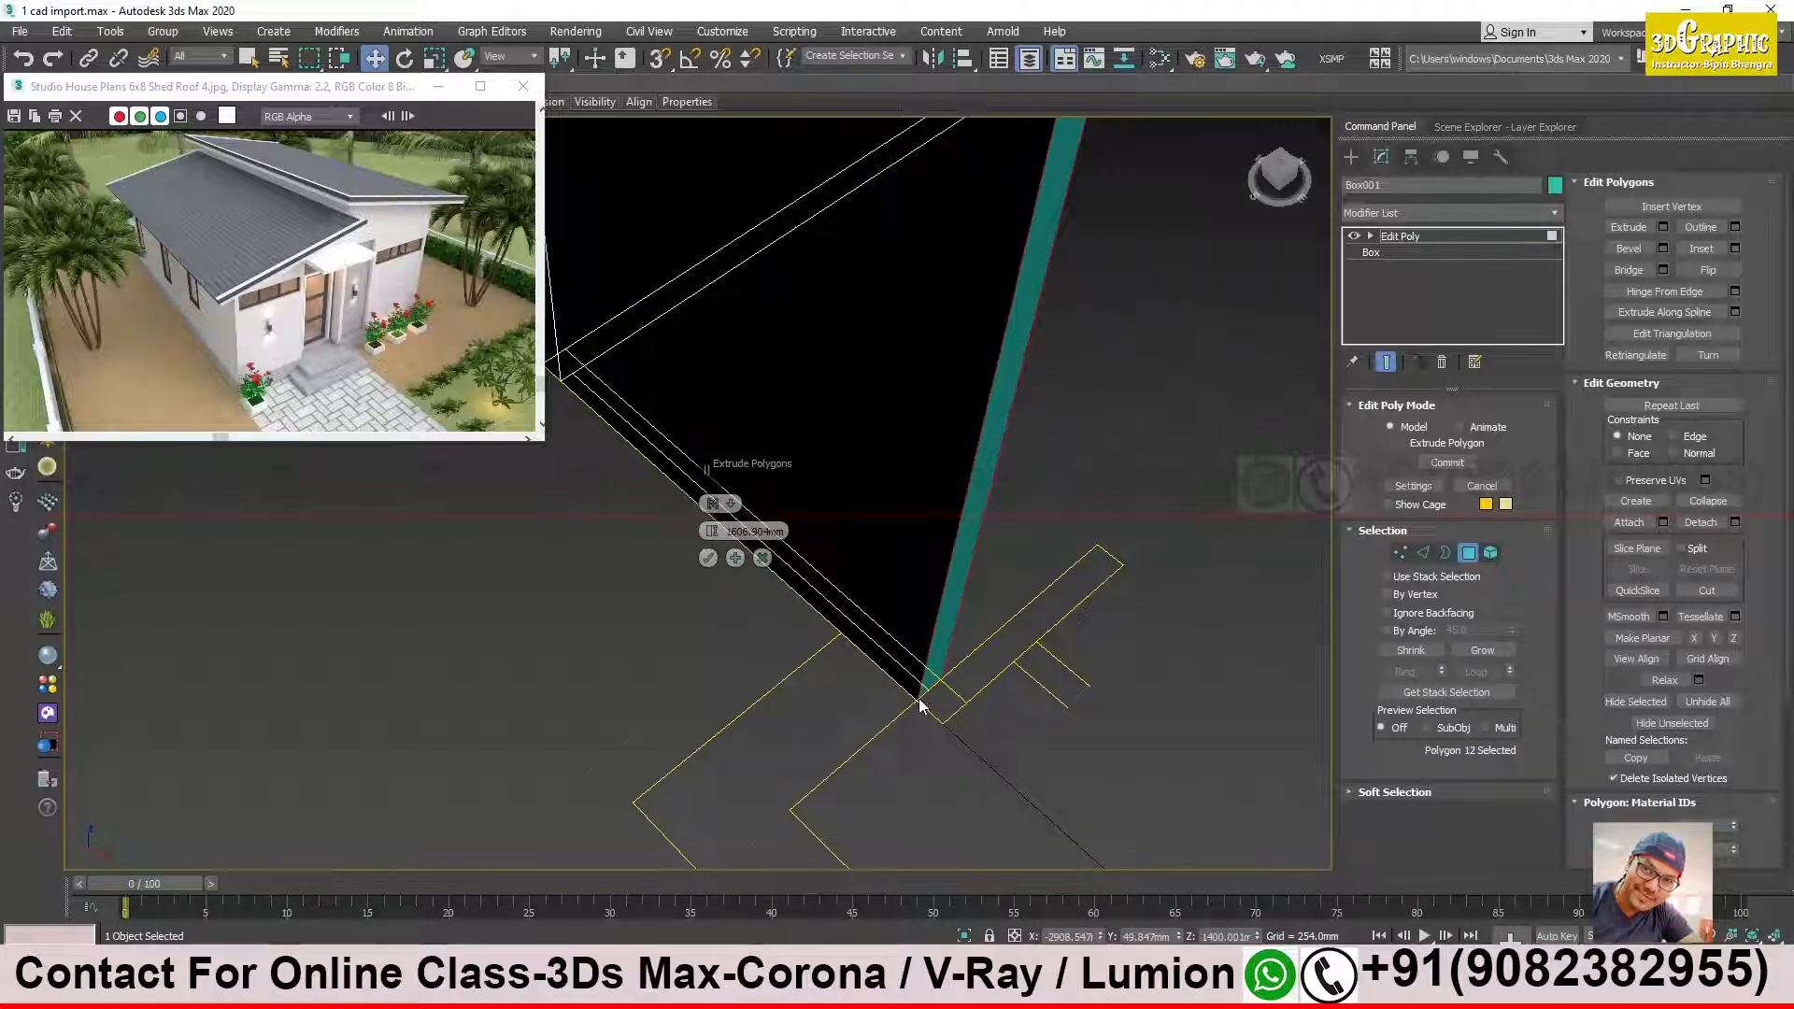
click(708, 558)
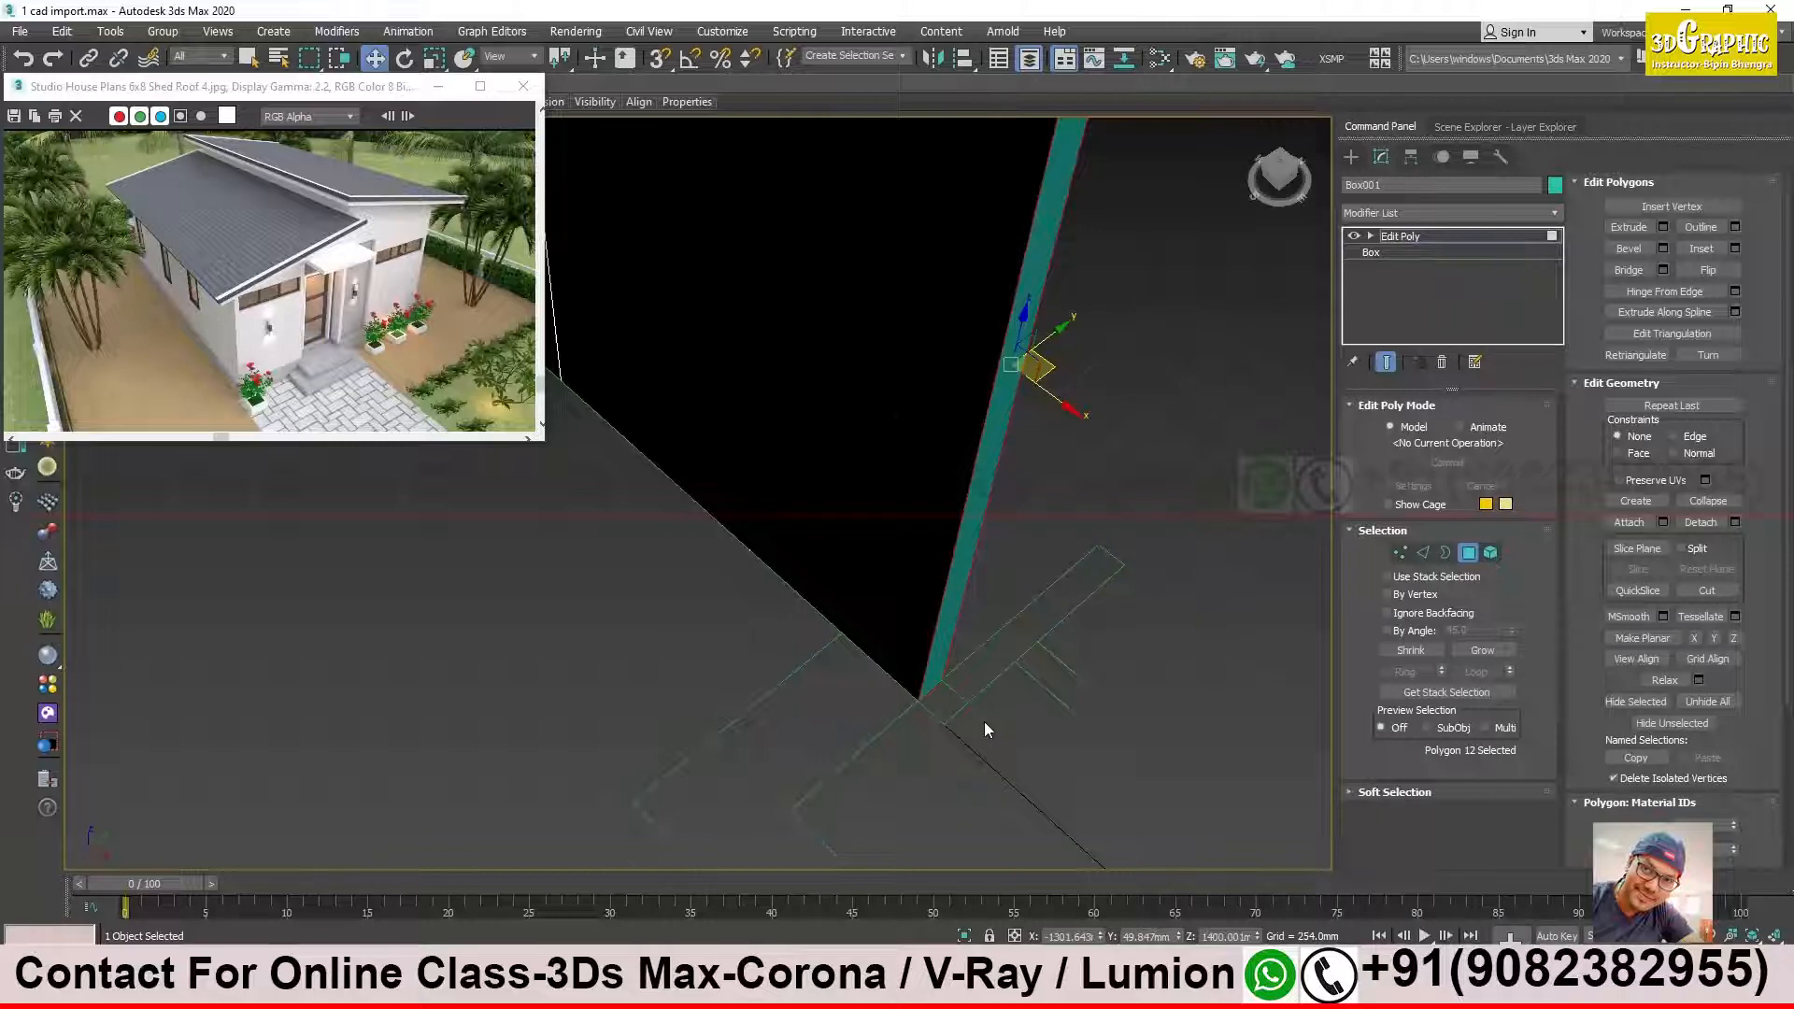
Step: Extrude the end face of the new front wall about another 102.6 mm to the corner of the adjoining plan wall
middle_drag(984, 722, 842, 674)
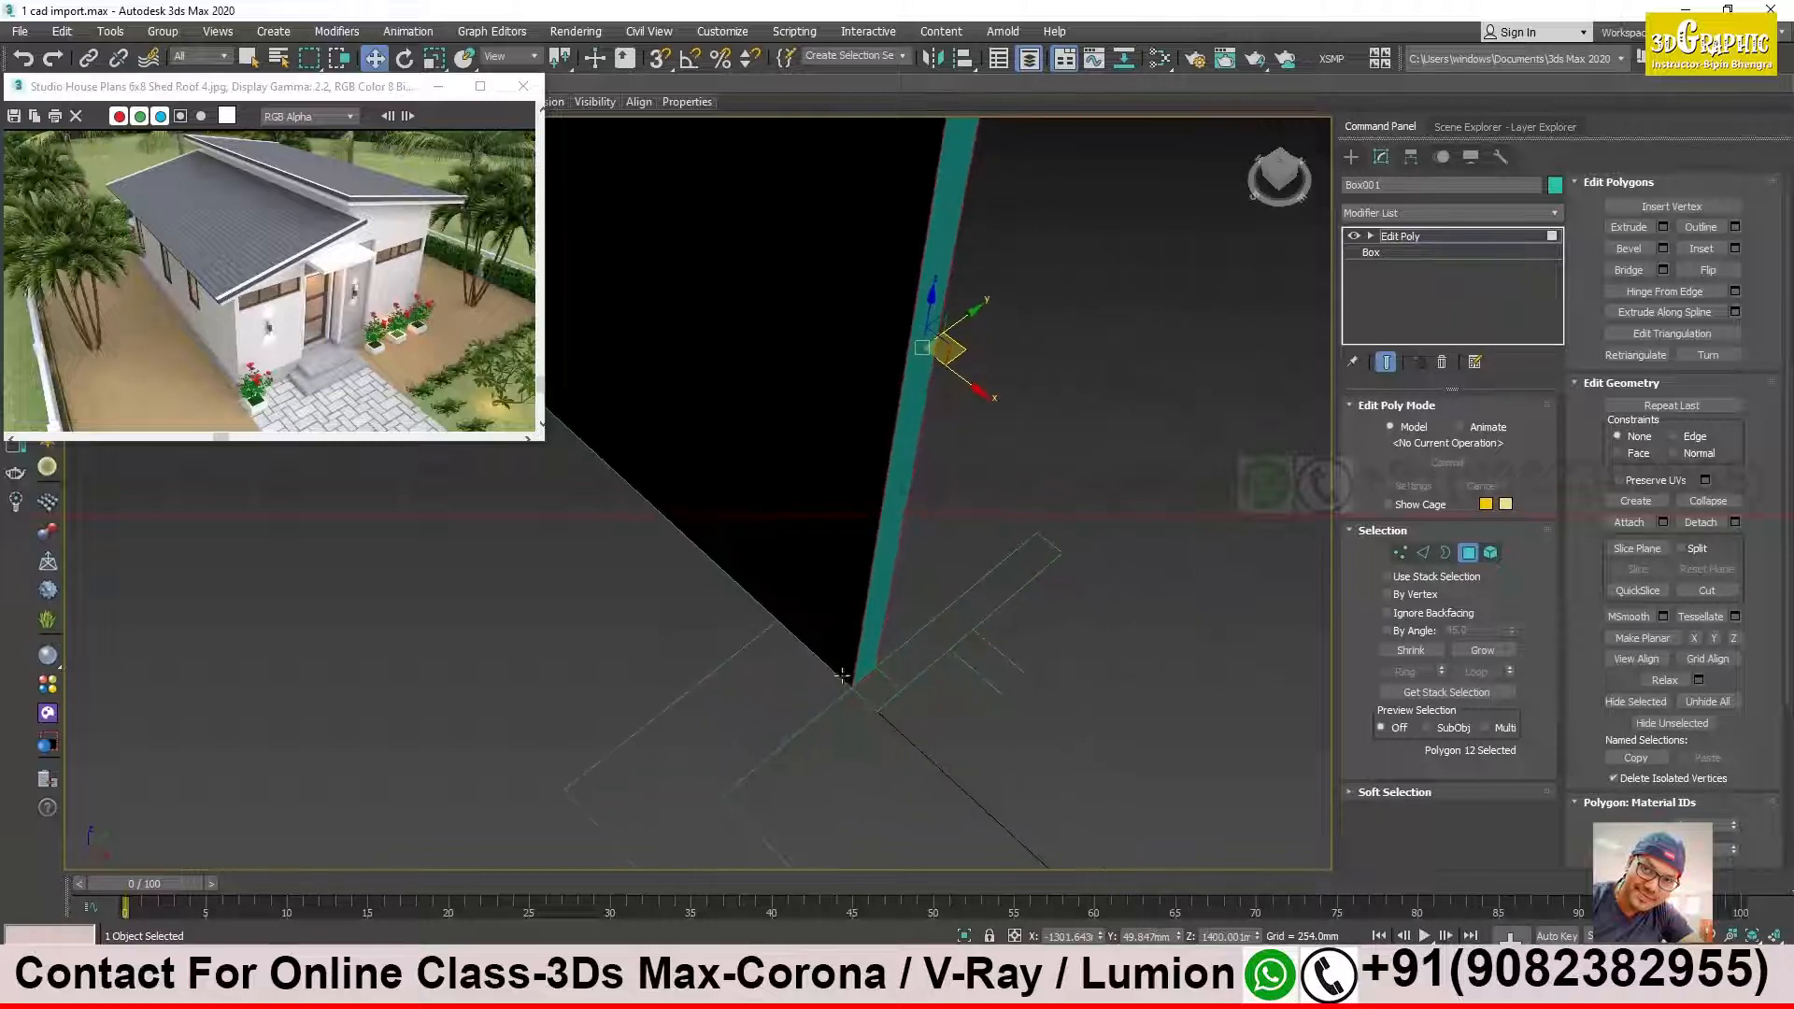
right_click(867, 628)
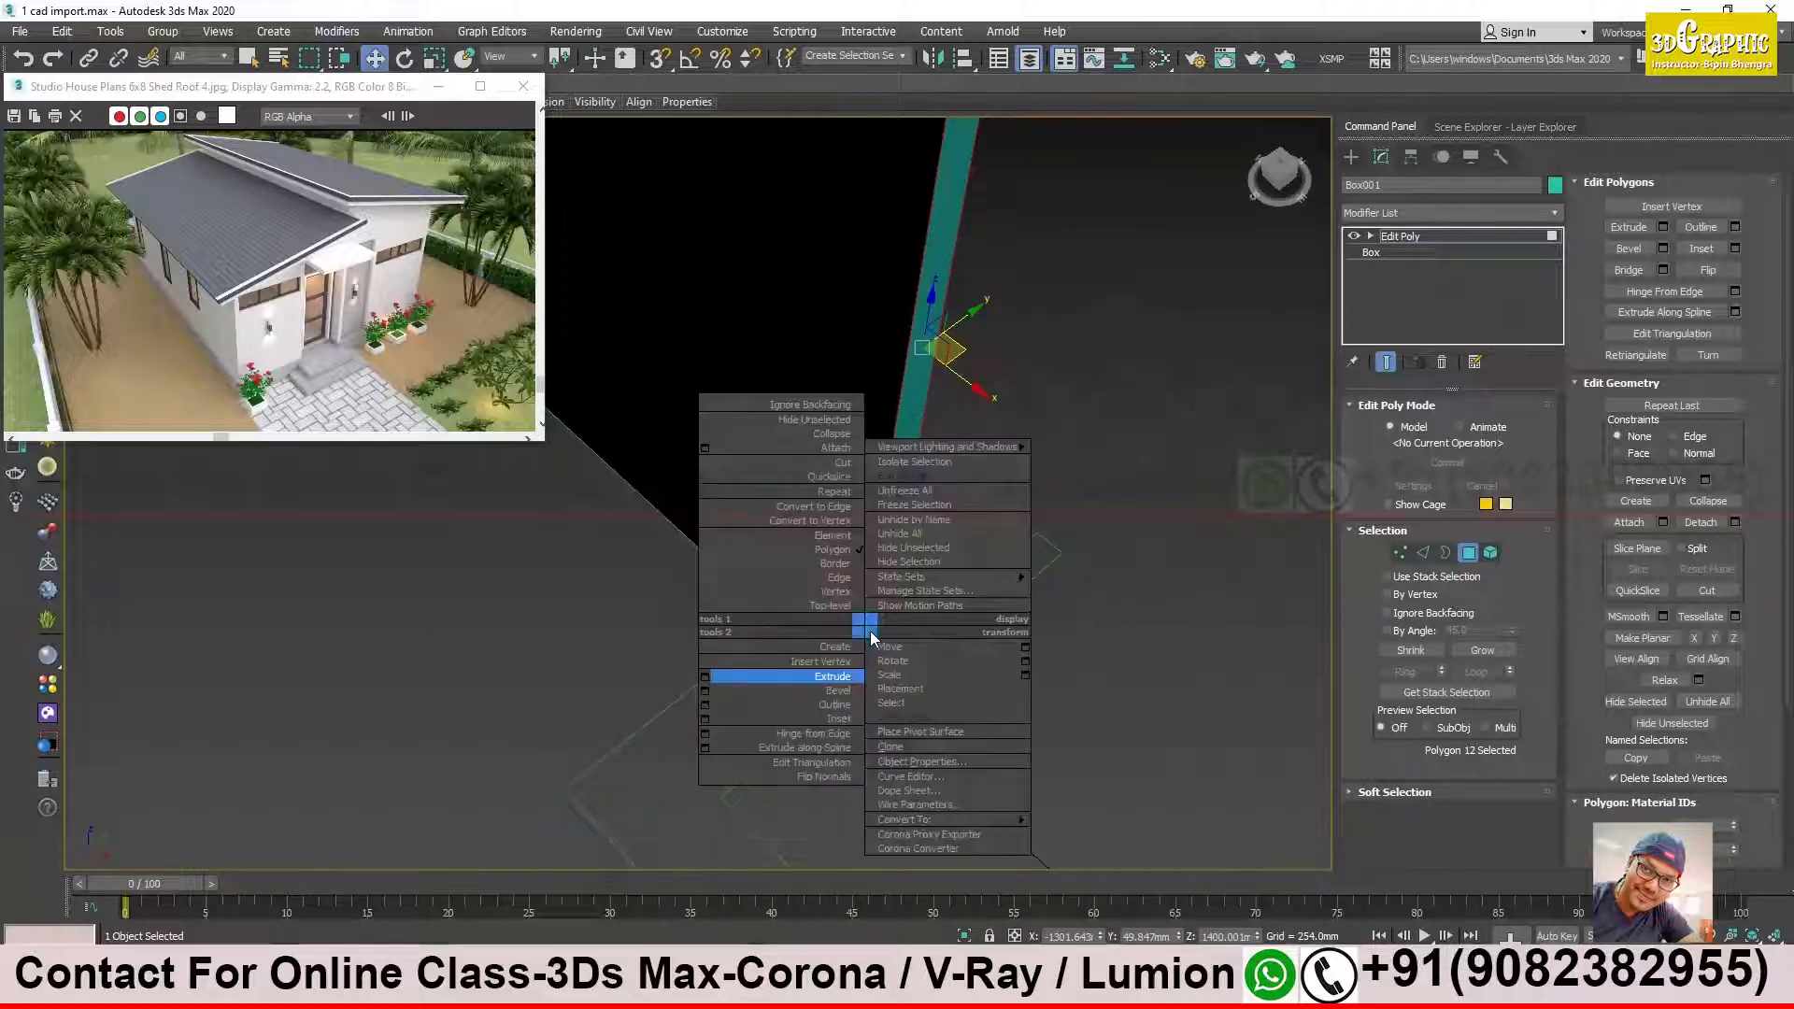
click(704, 675)
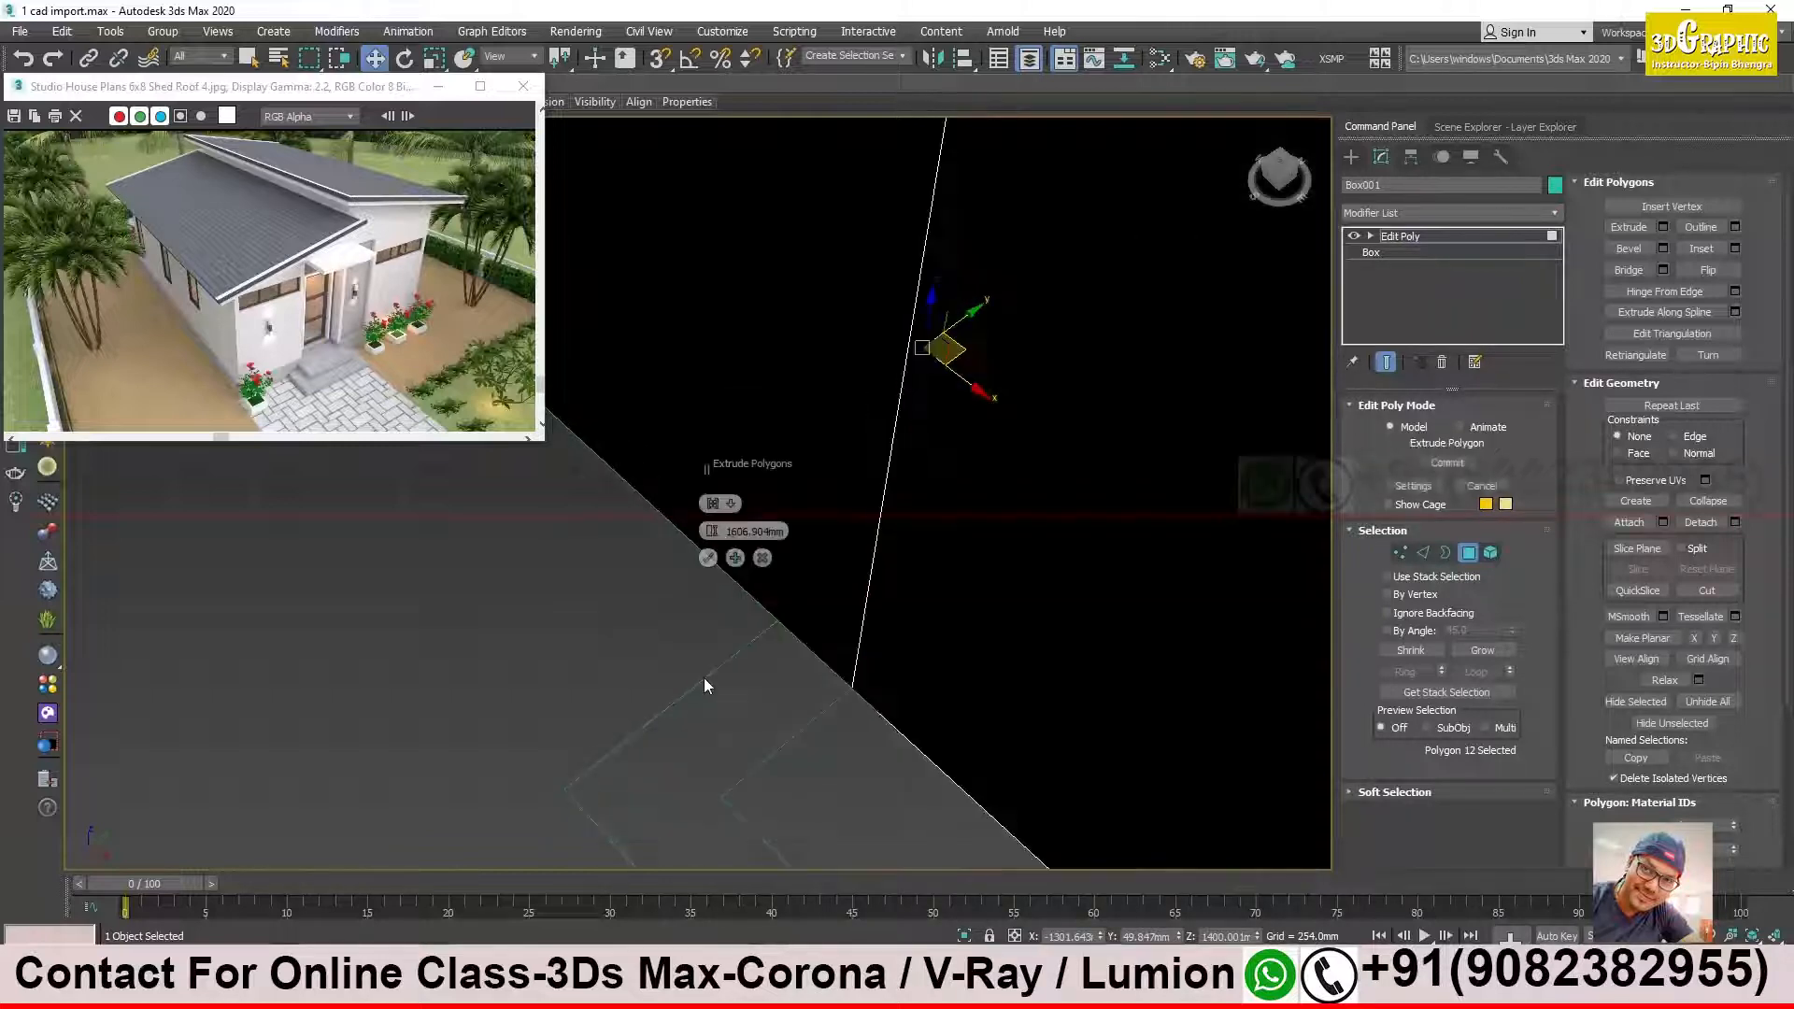
right_click(712, 533)
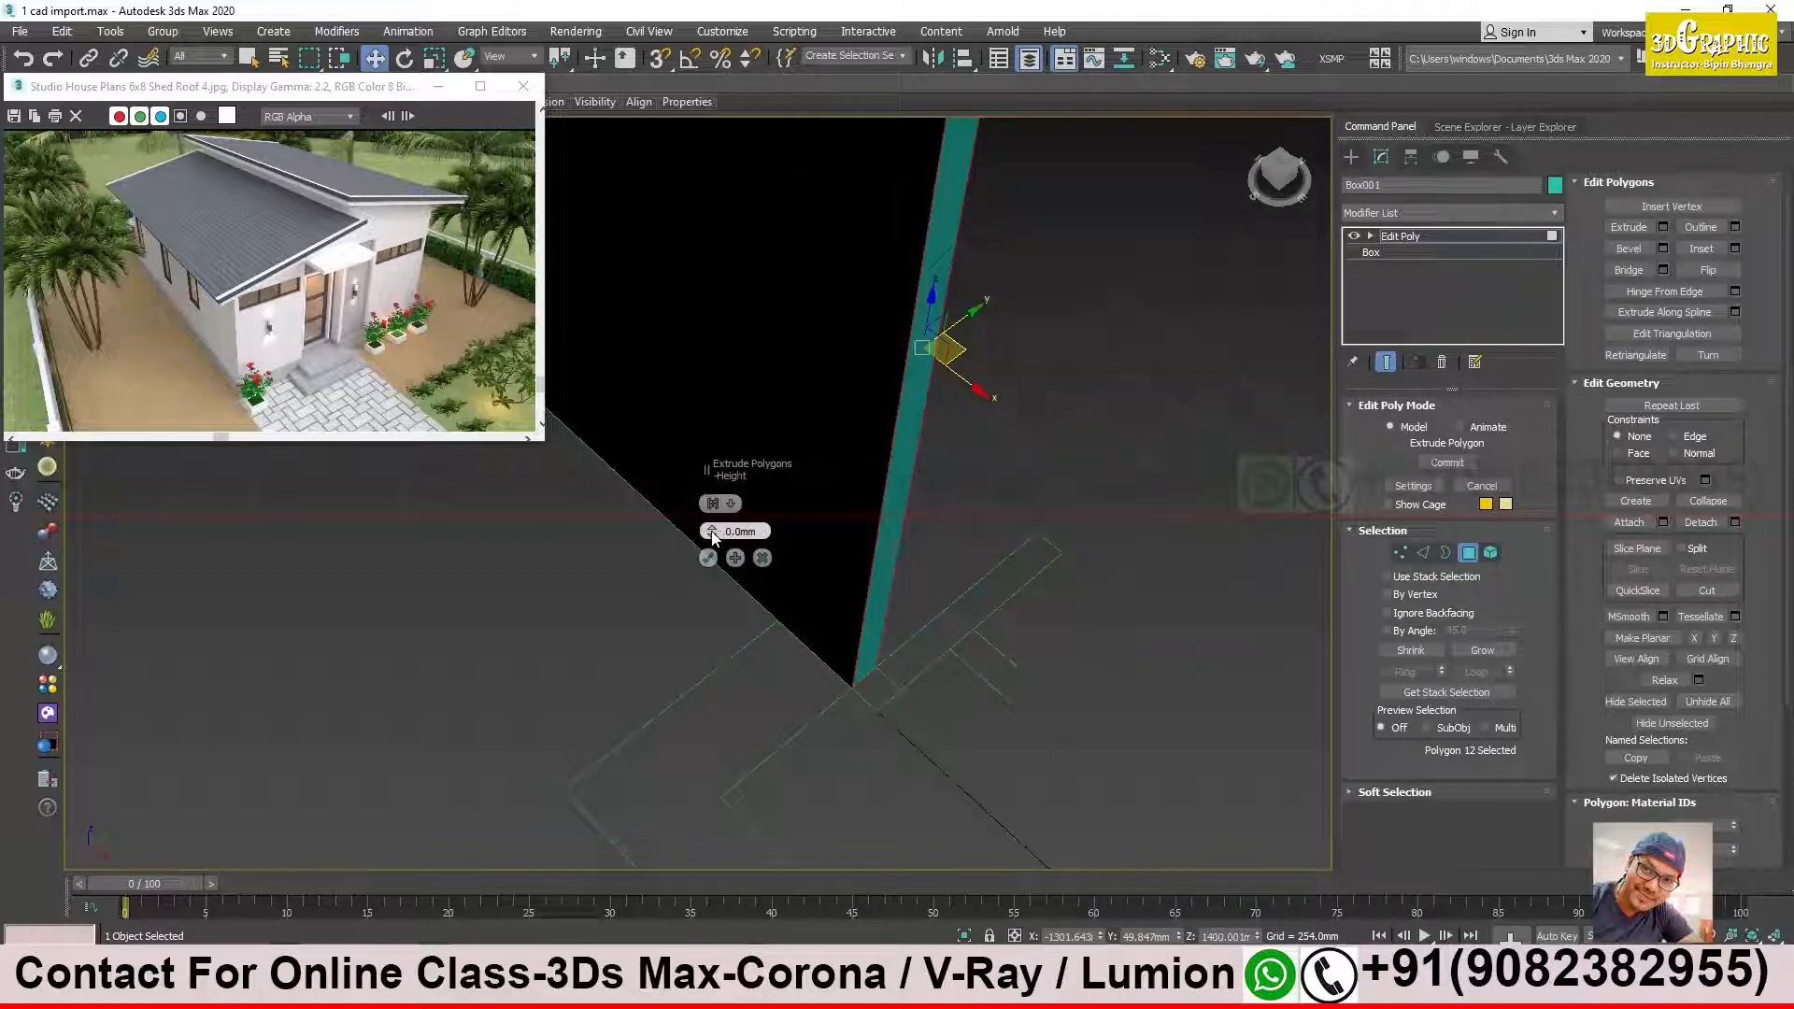
drag(713, 533, 710, 507)
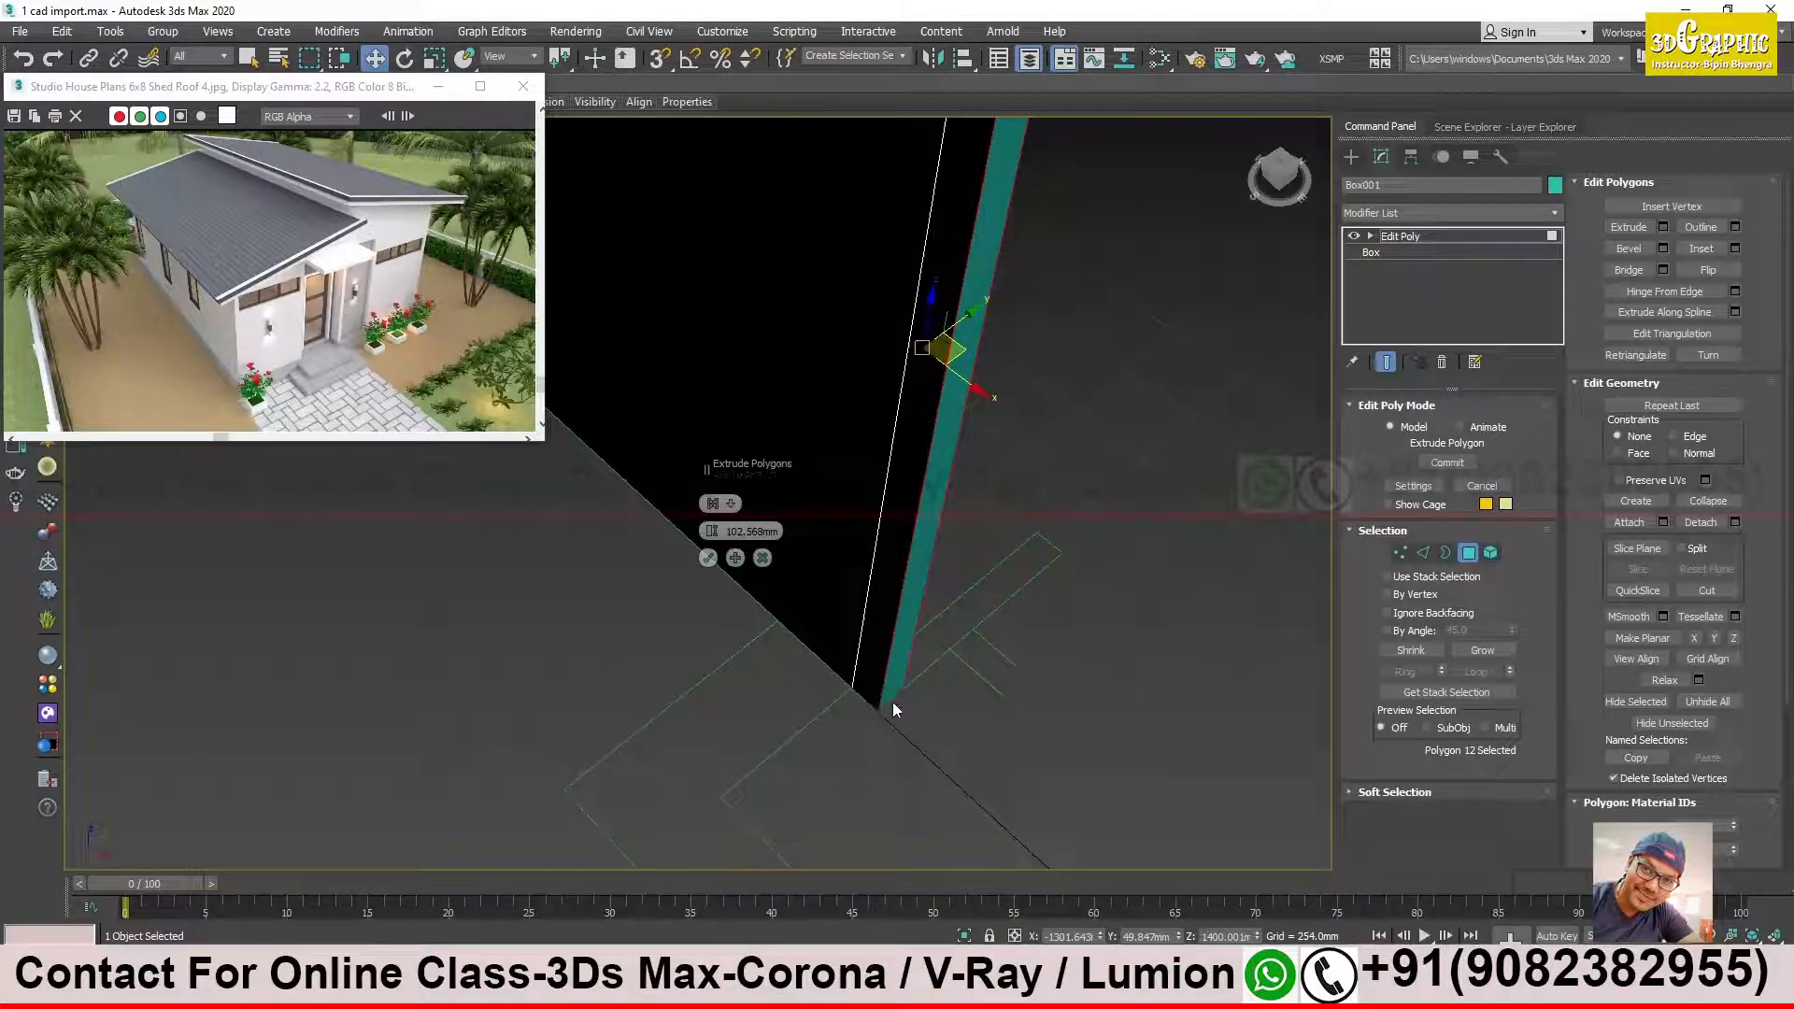
click(708, 558)
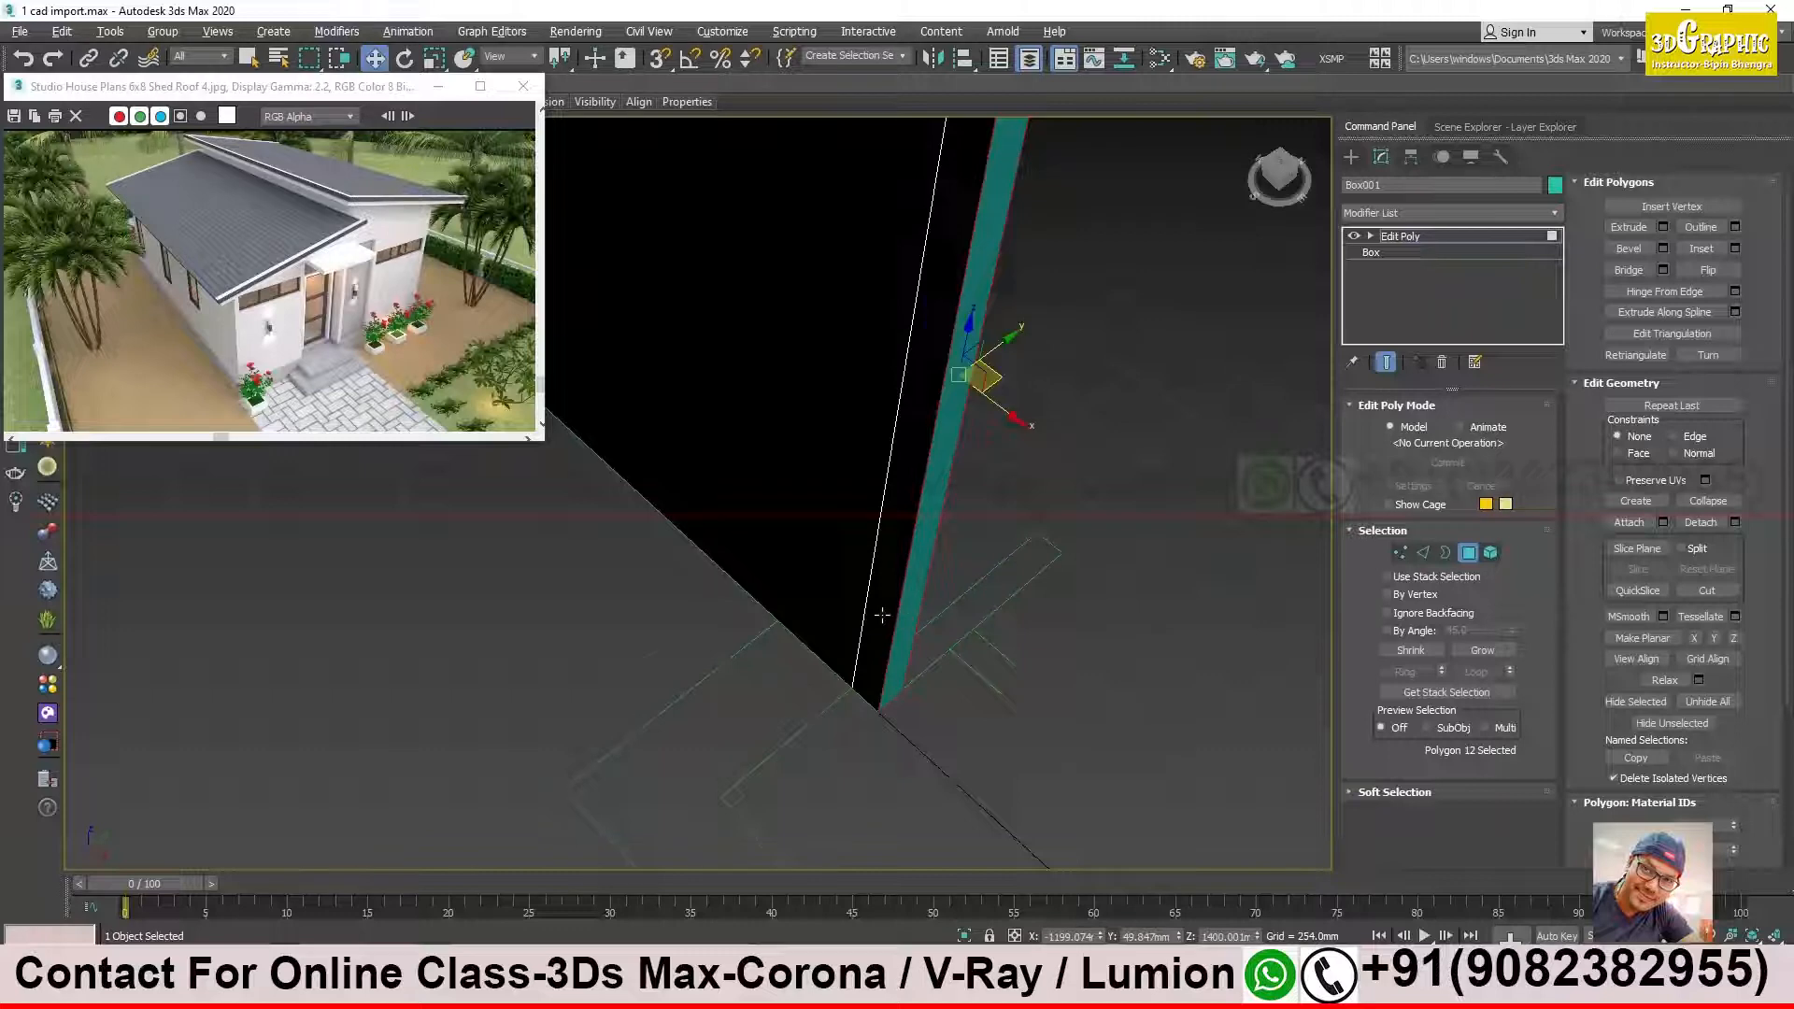
Step: Extrude the inner side face of the front wall's short end segment 202.028 mm along the adjoining plan wall
alt+middle_drag(861, 604, 713, 633)
scroll(857, 617, down, 5)
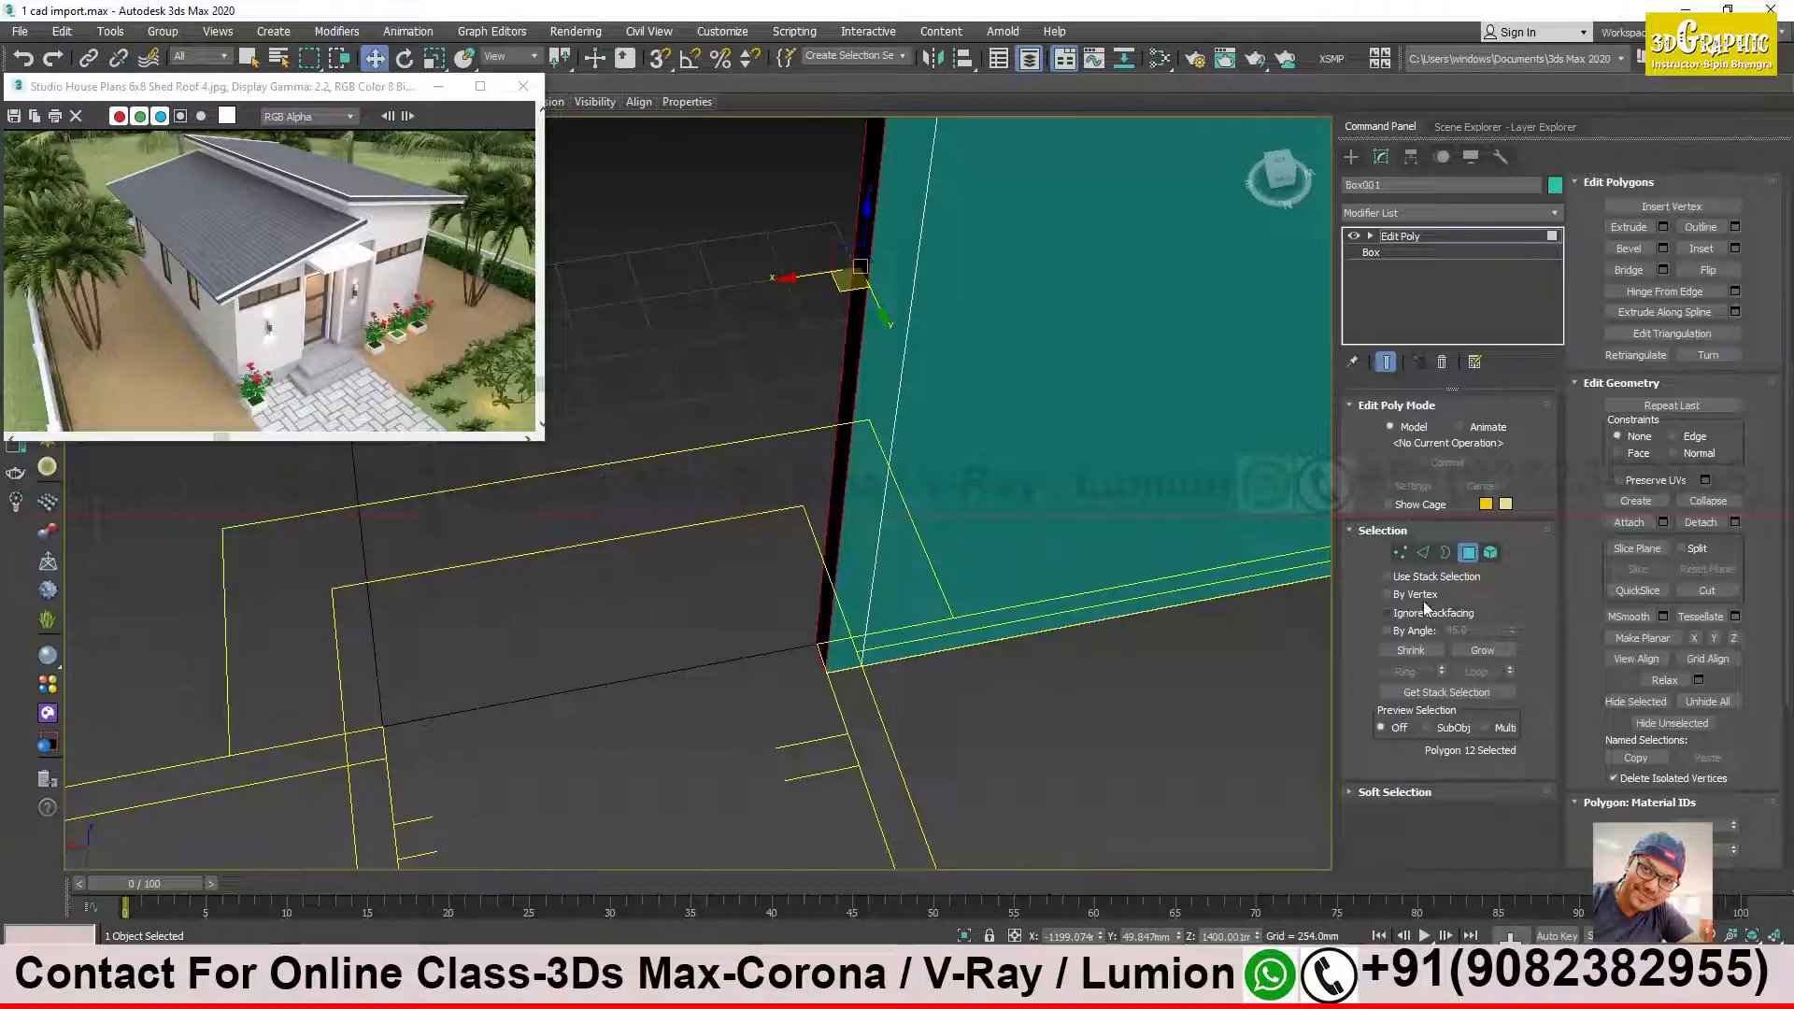
click(890, 383)
alt+middle_drag(797, 523, 845, 560)
right_click(858, 453)
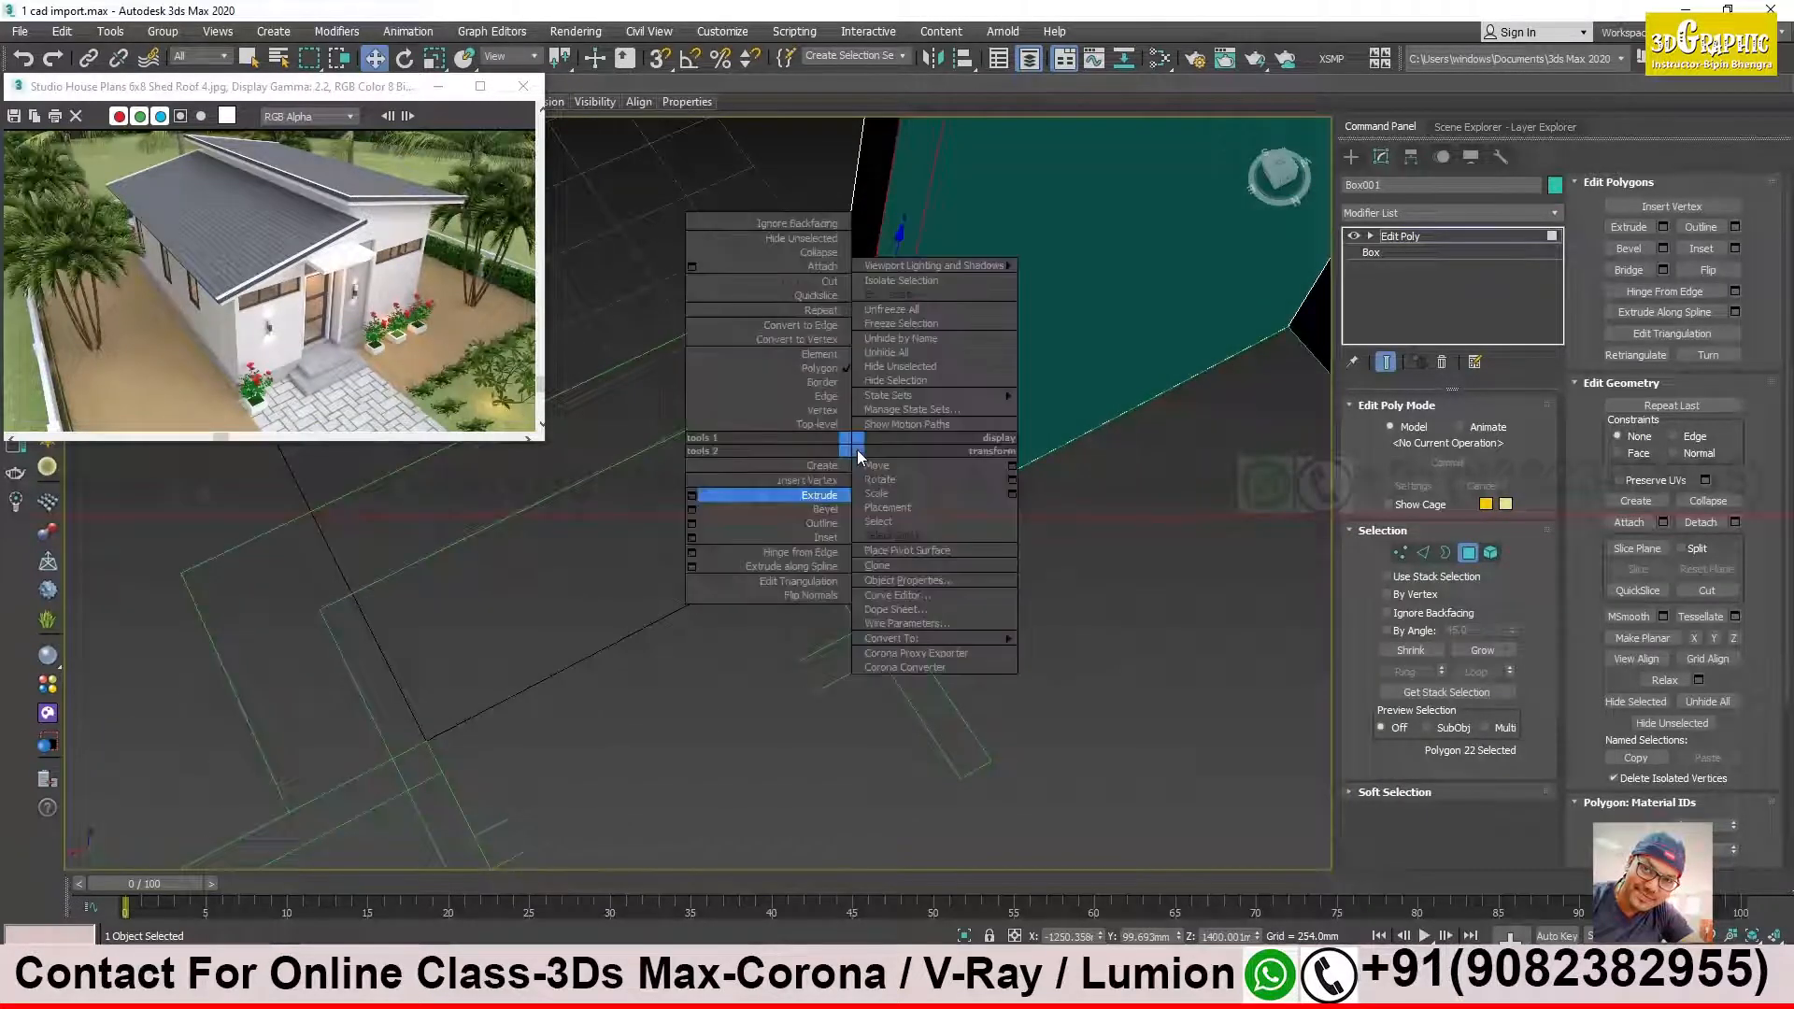
click(691, 495)
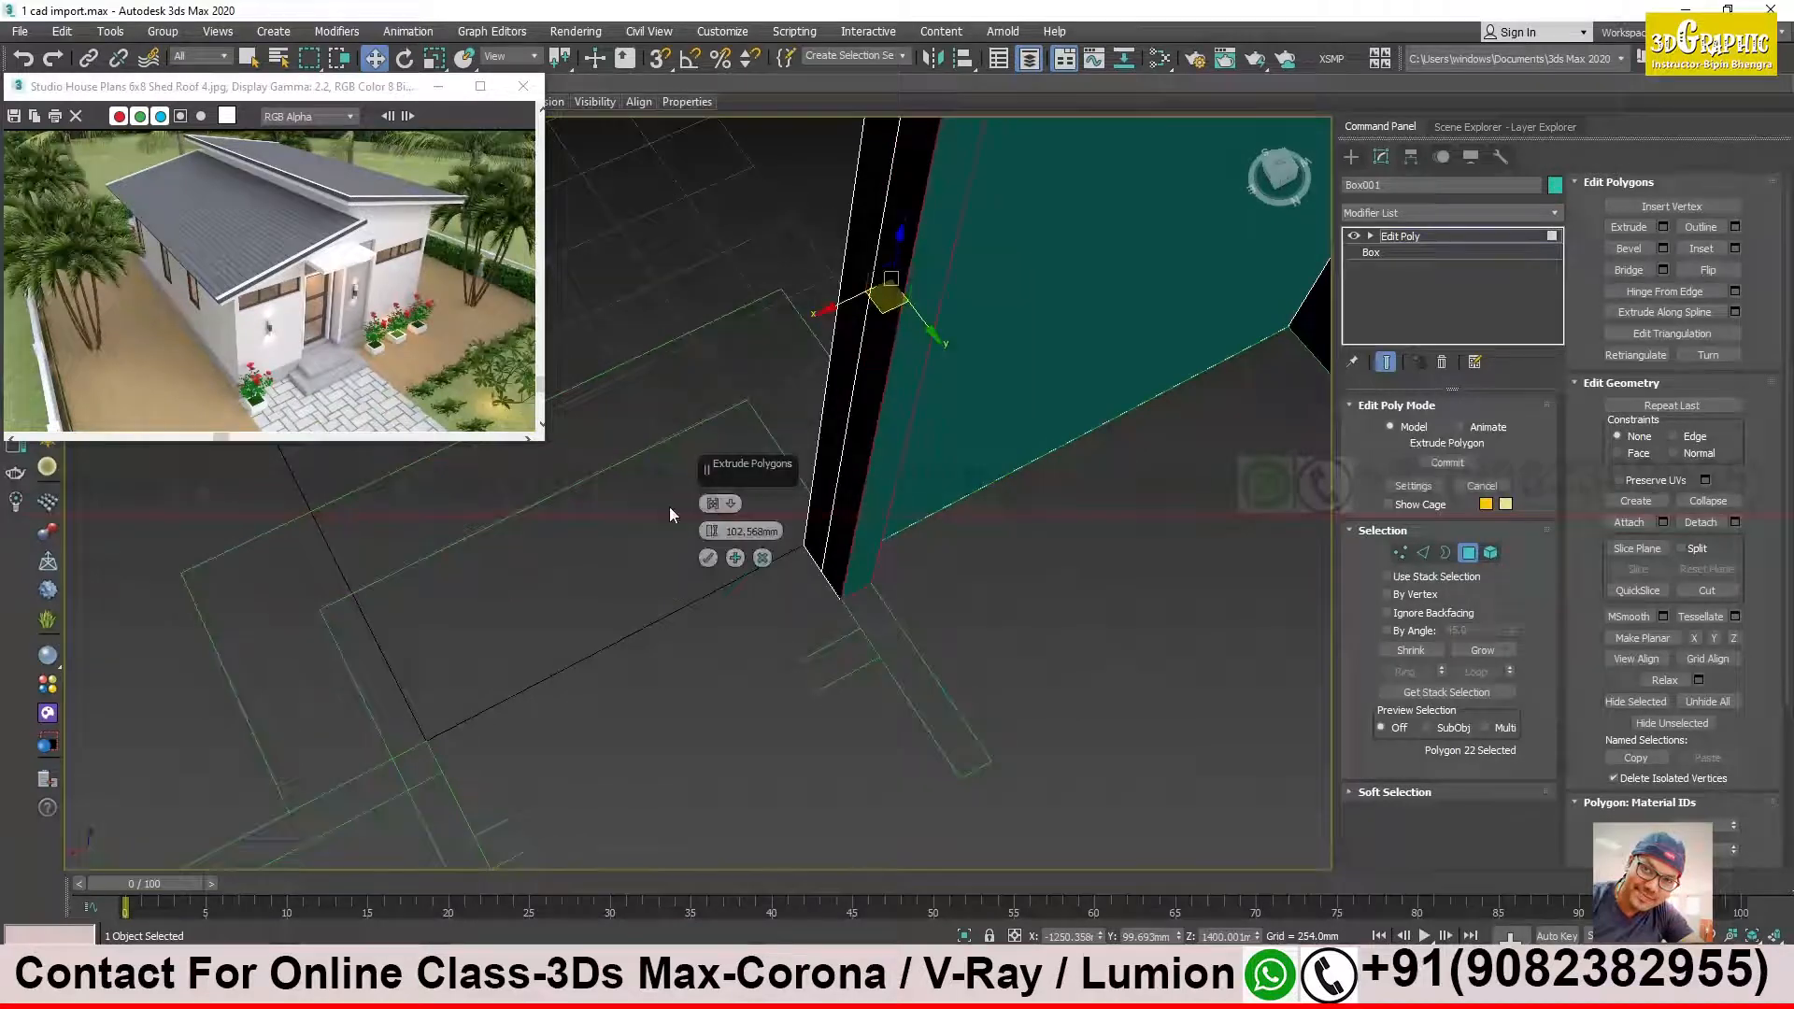
mouse_move(711, 532)
mouse_down()
mouse_move(701, 381)
mouse_move(716, 523)
mouse_up()
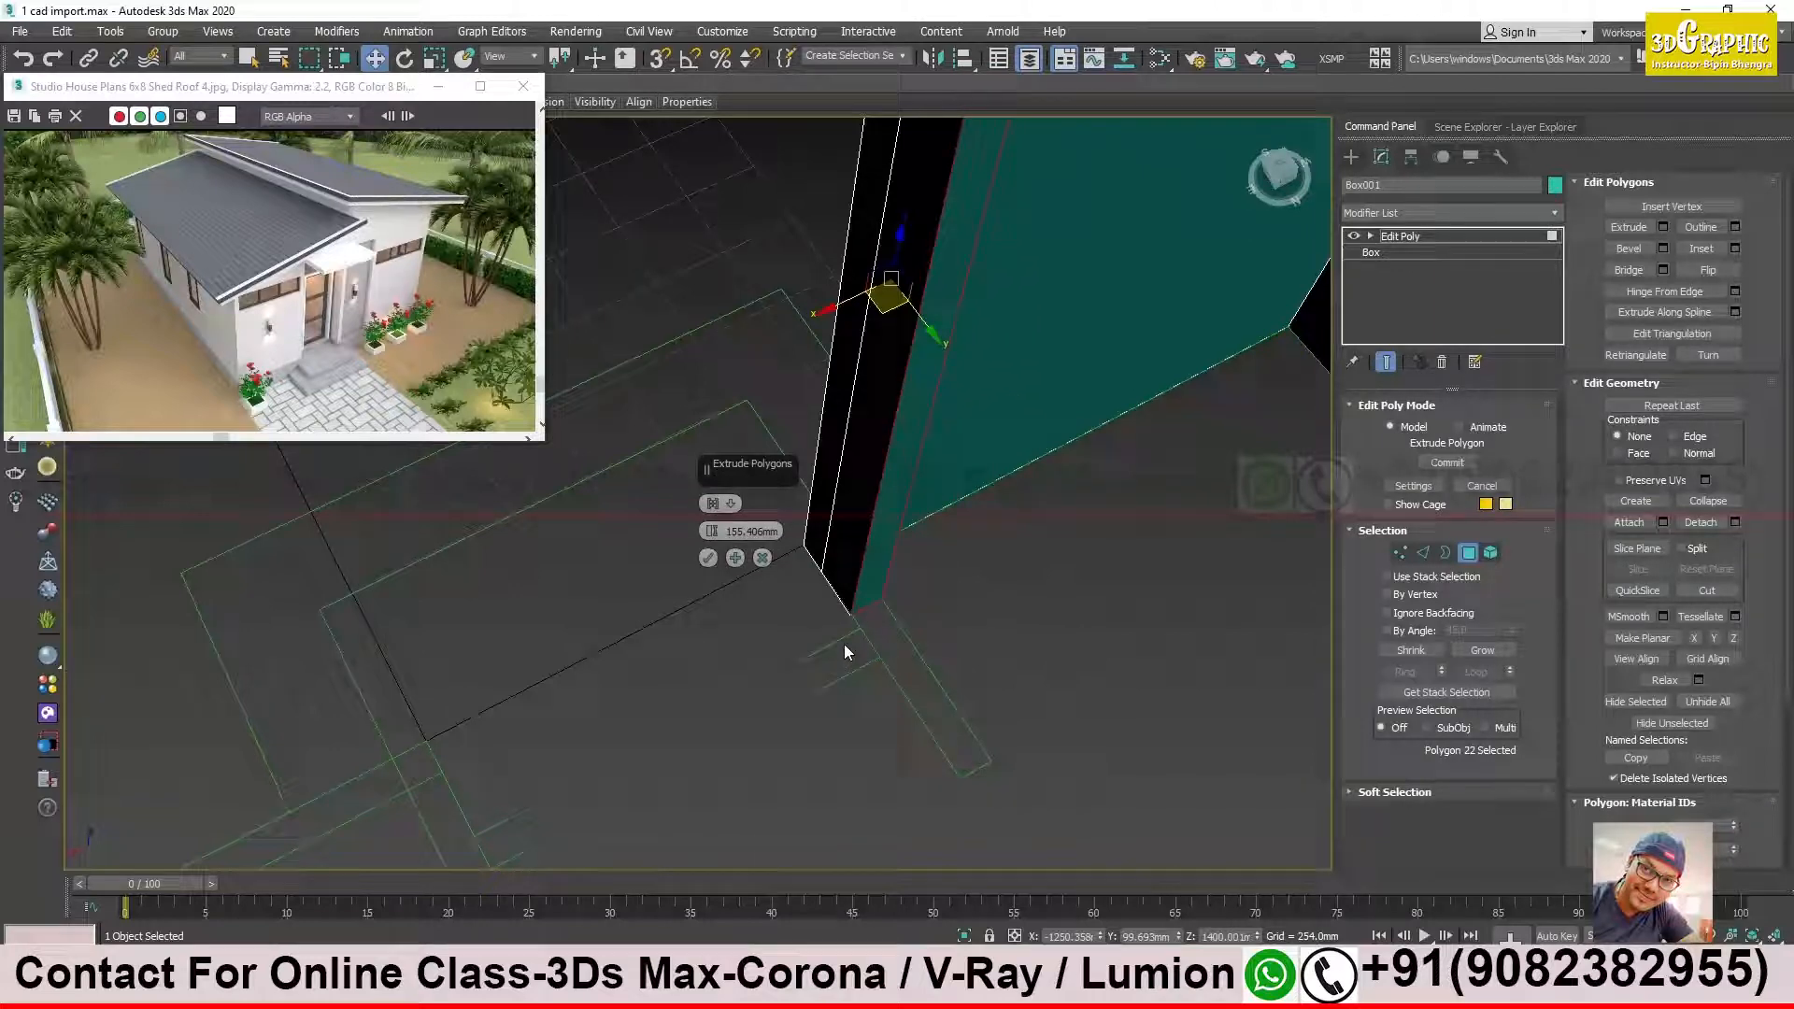
drag(713, 529, 712, 514)
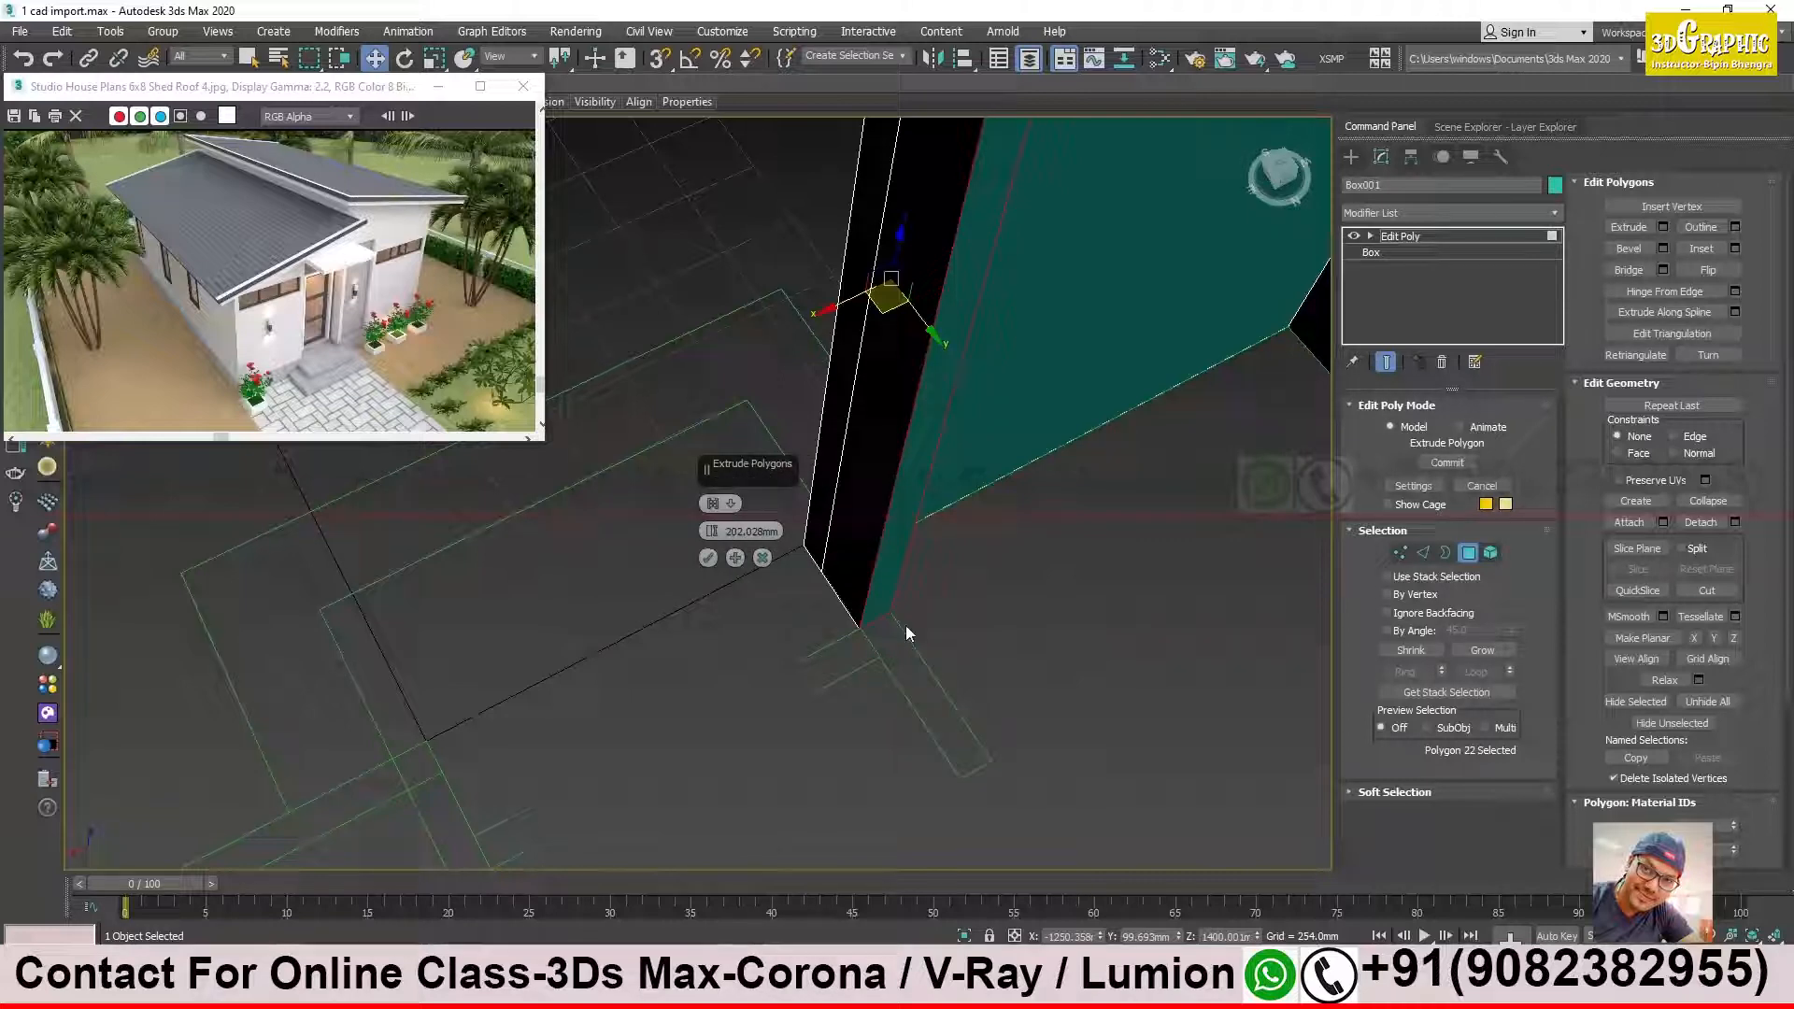
click(736, 559)
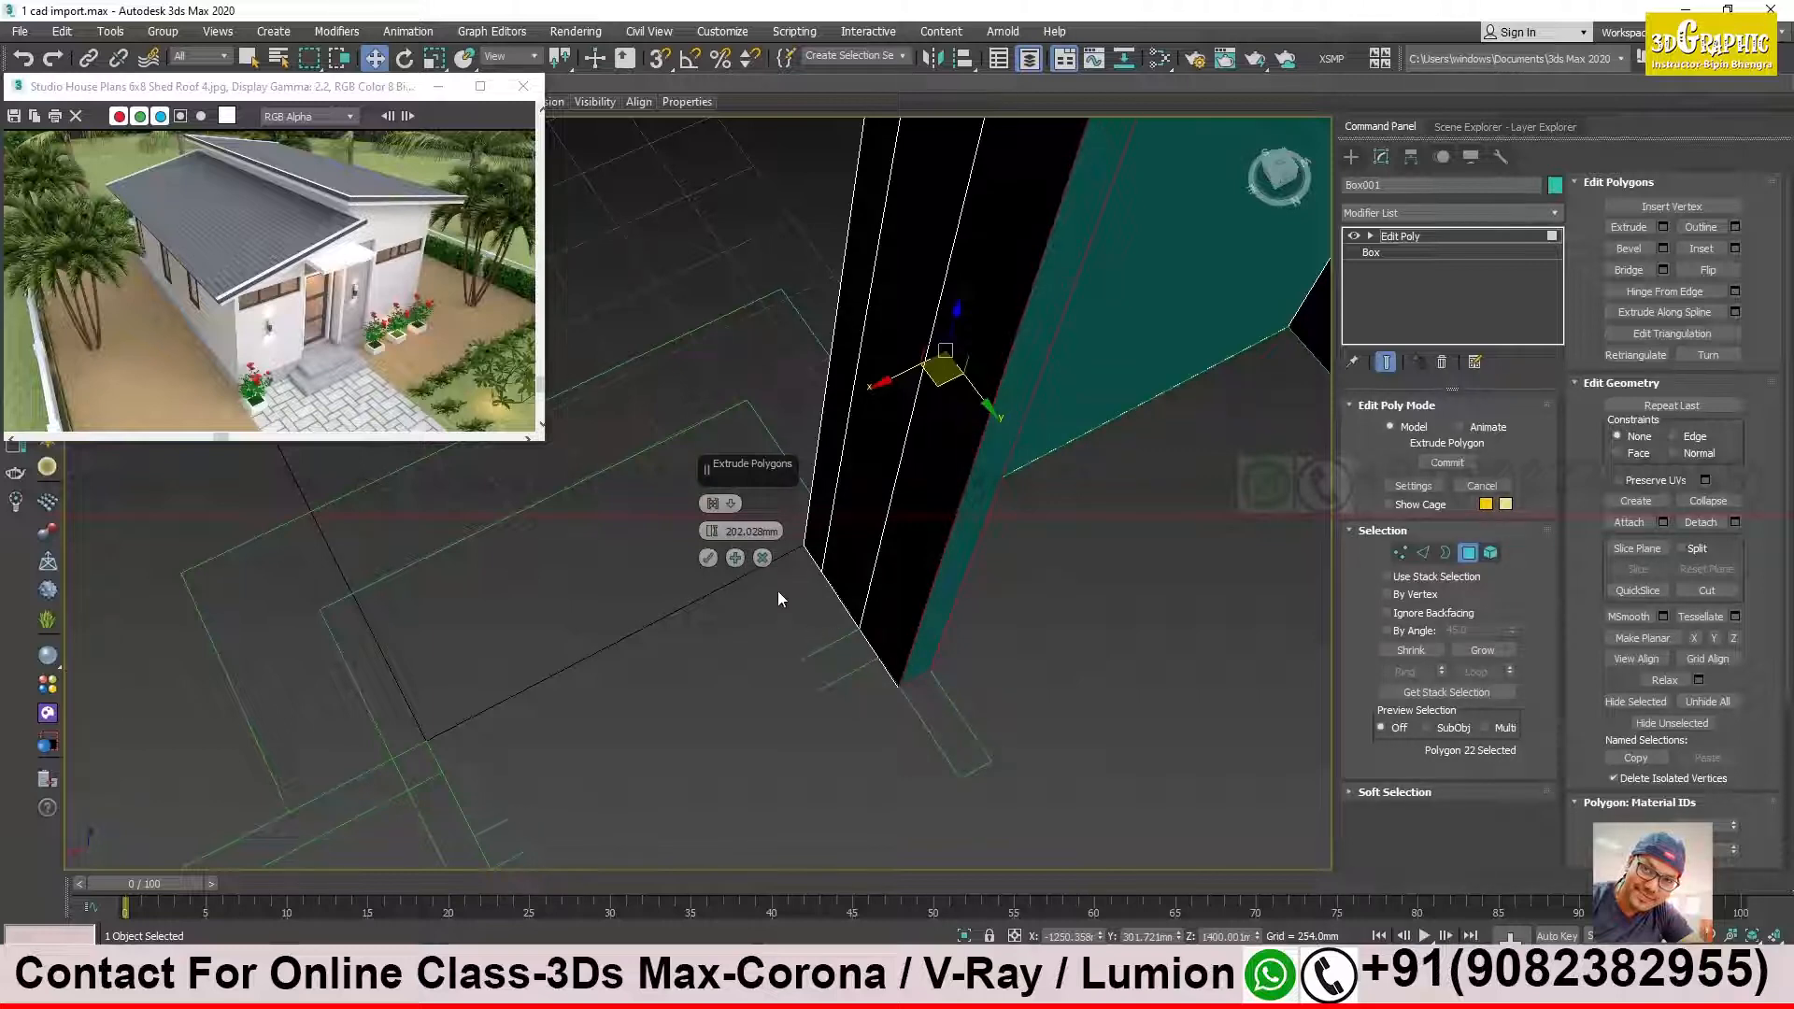
Step: Extrude the same face twice more, by 102.568 mm and then 404.057 mm, to the end of the plan's return wall
drag(713, 534, 719, 557)
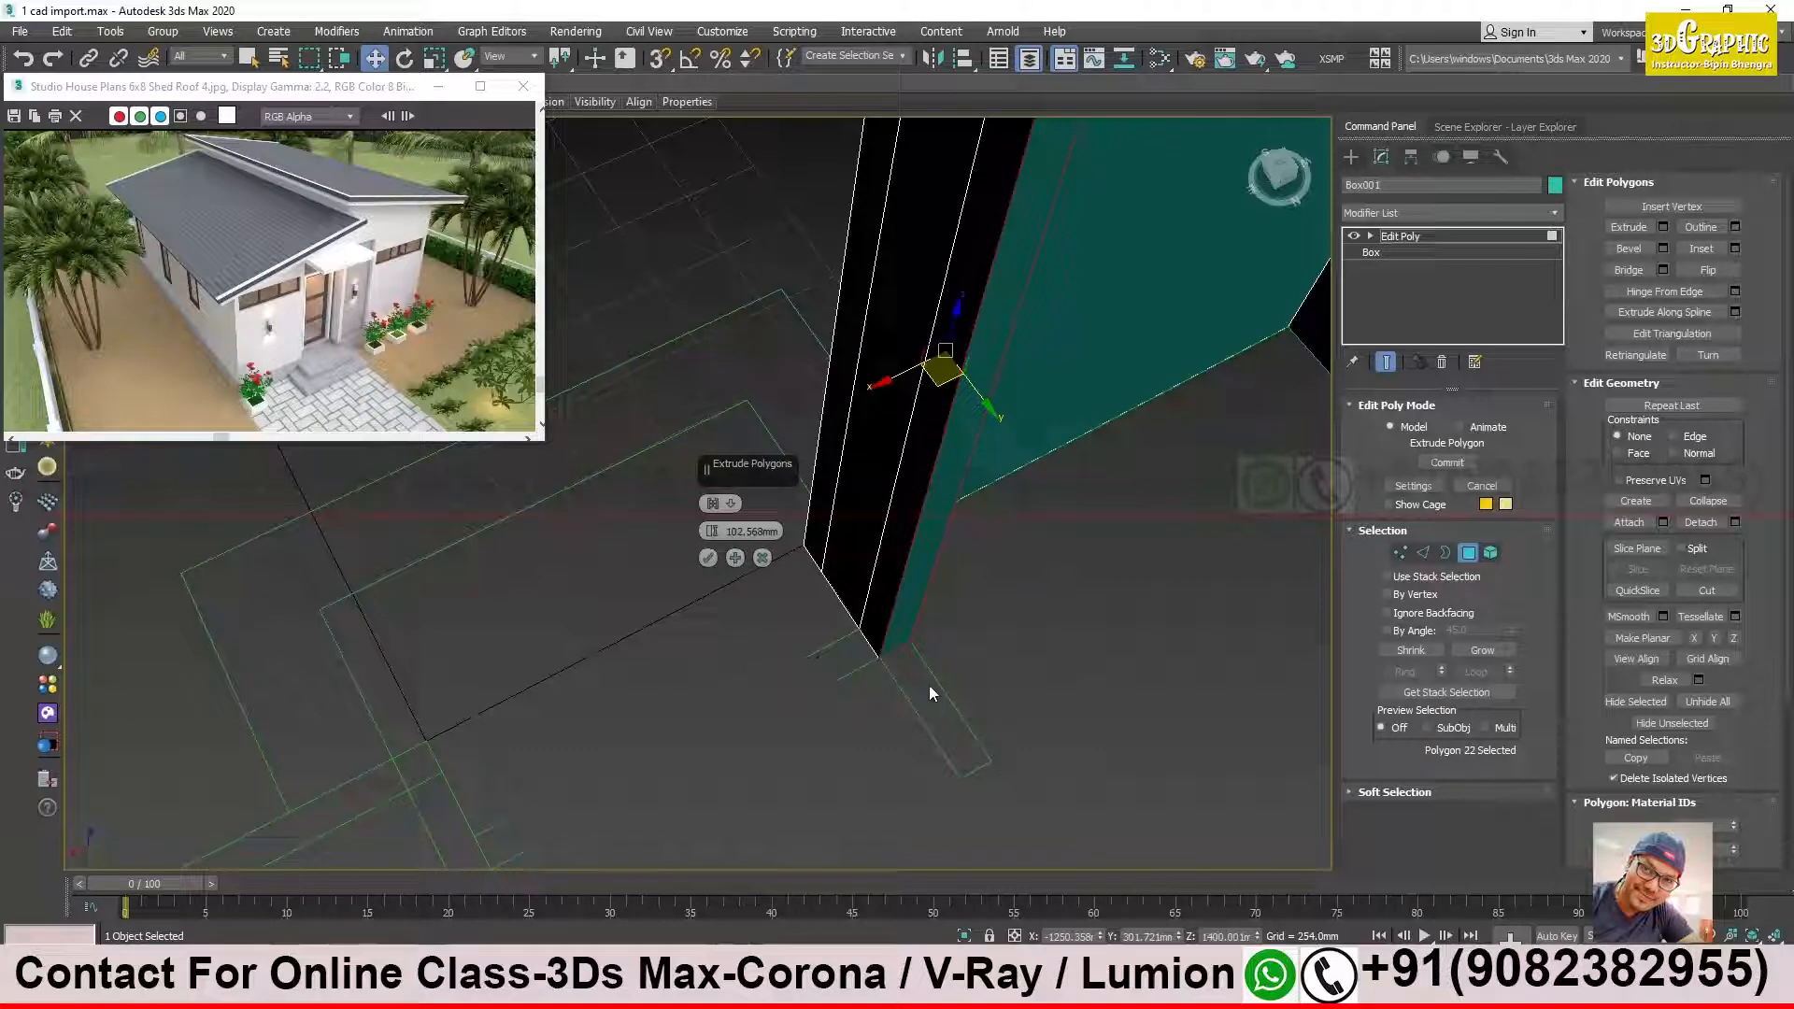
click(736, 558)
drag(713, 534, 722, 443)
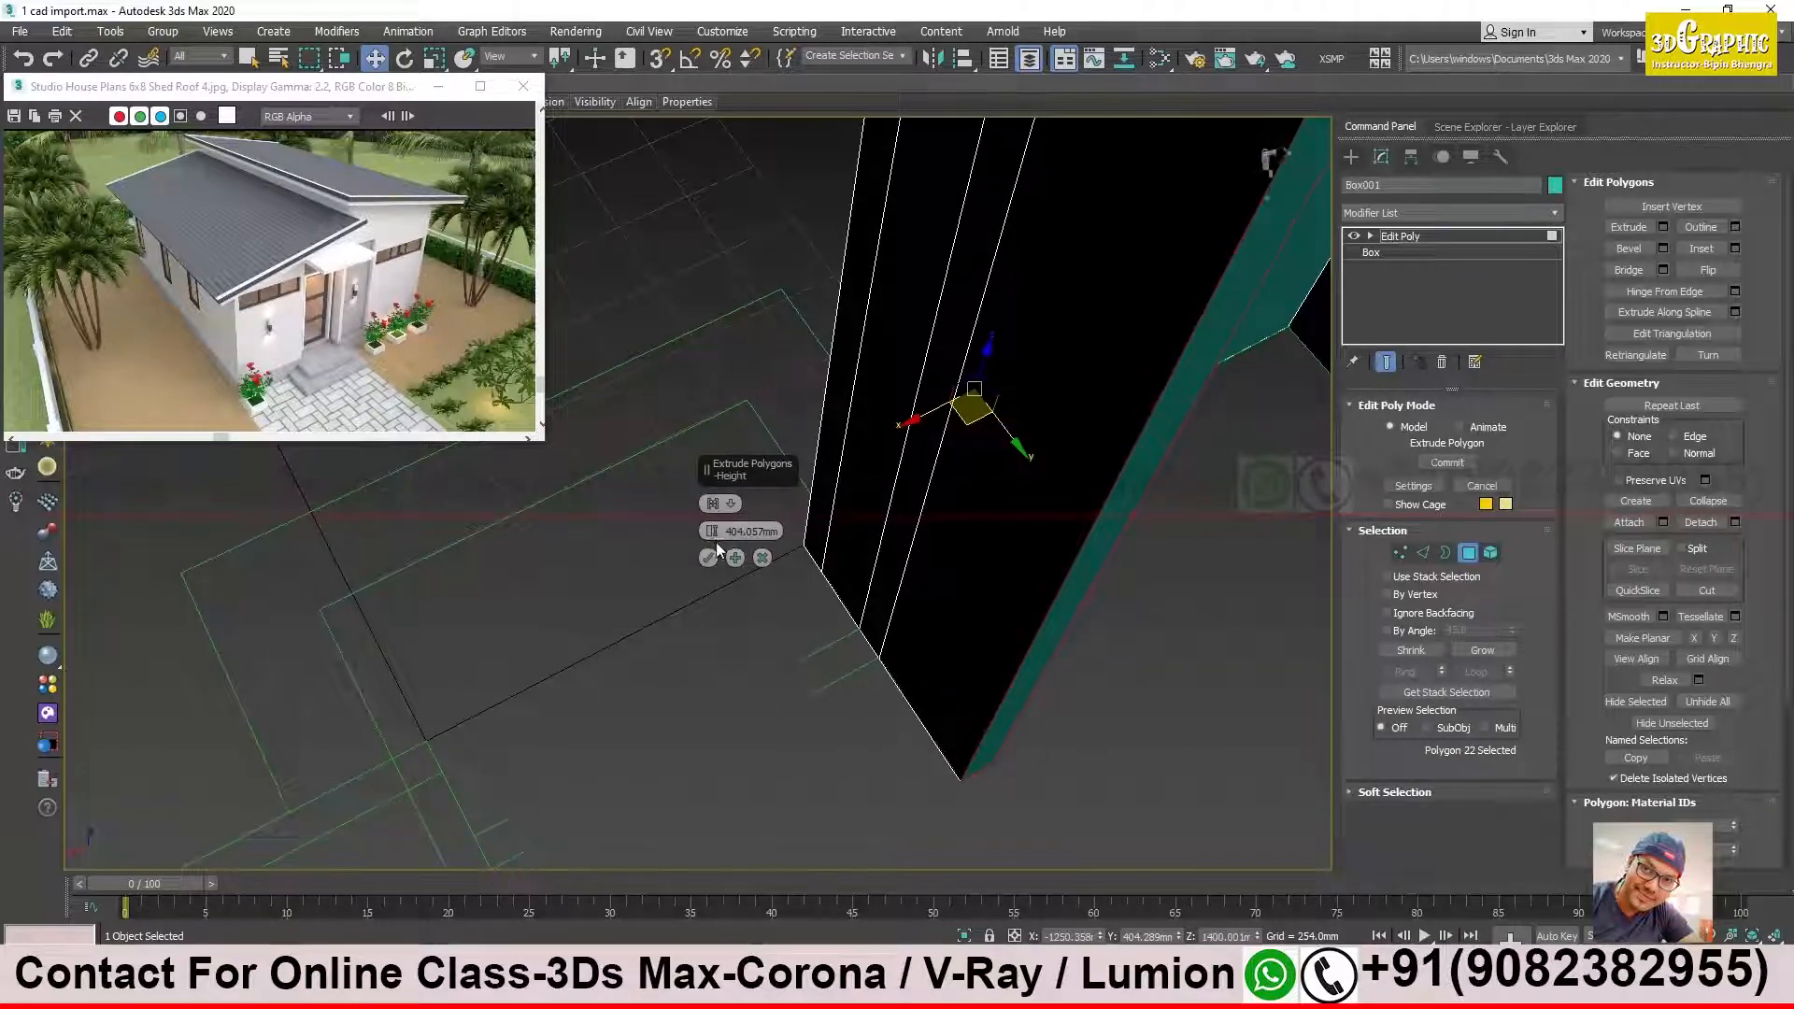
click(708, 557)
Step: Extrude the narrow side face between the return wall's segments outward along the short branching plan wall
click(867, 608)
alt+middle_drag(844, 706, 785, 667)
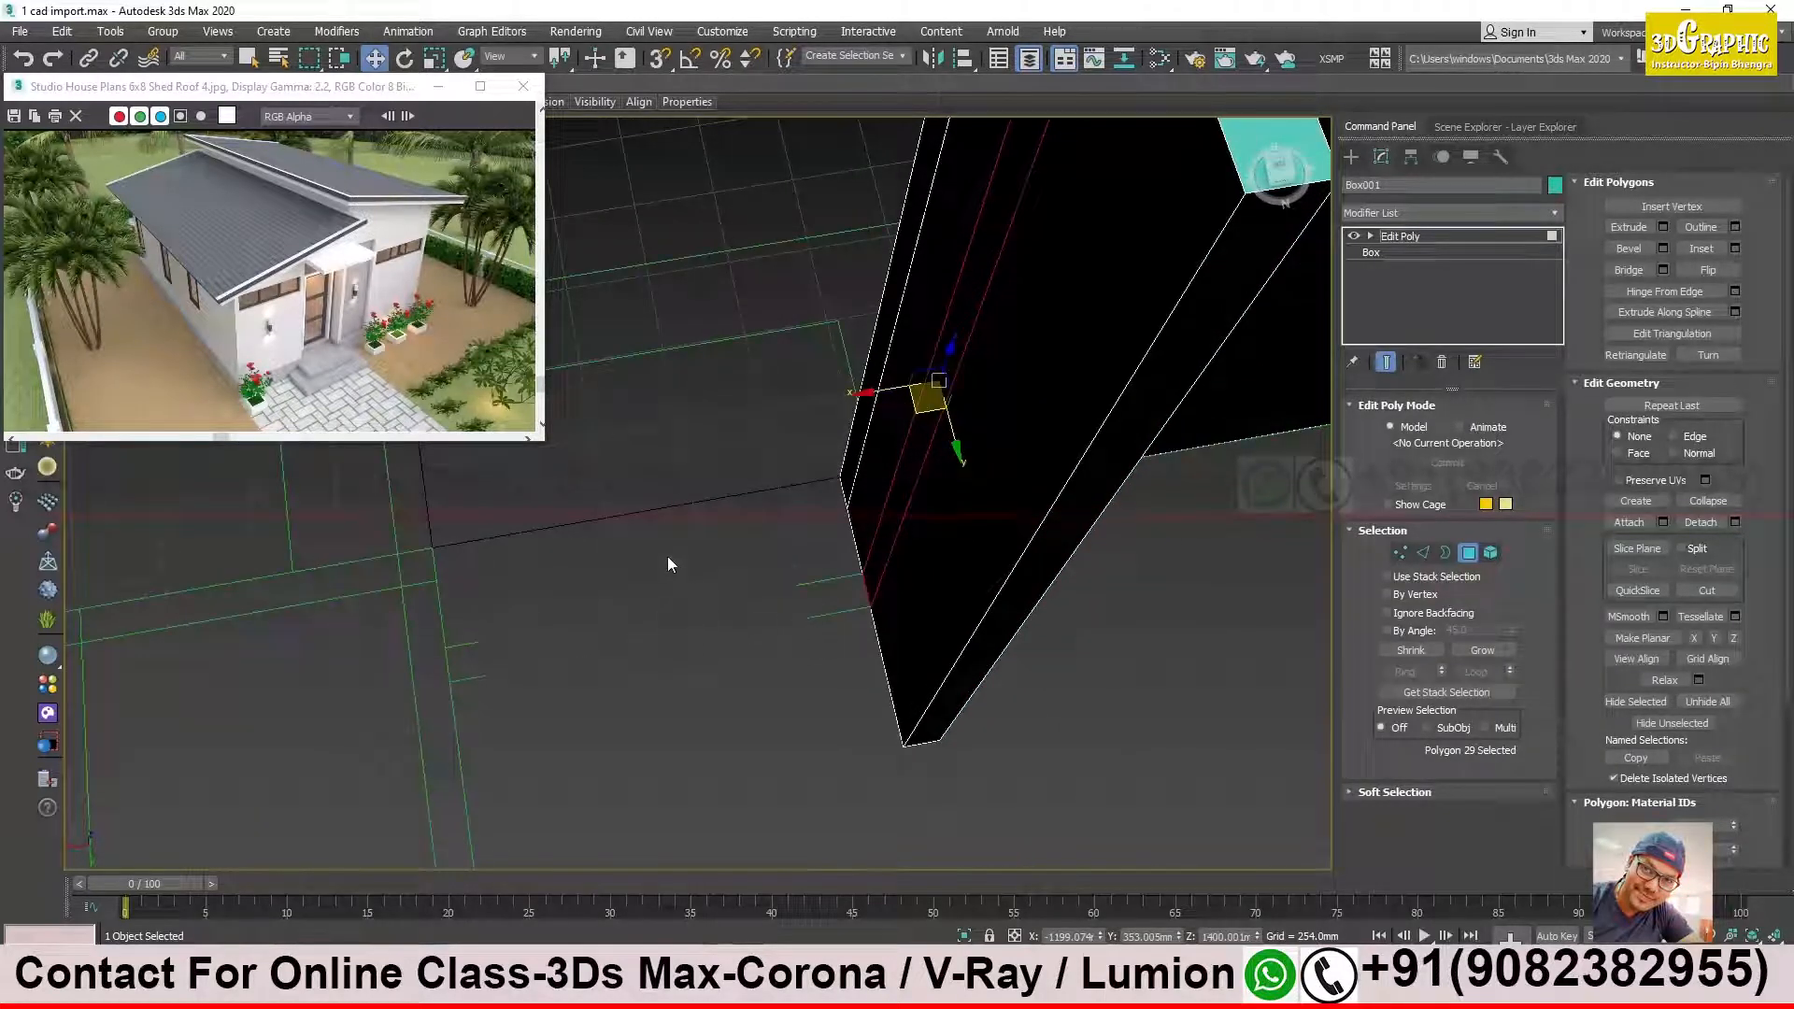
right_click(877, 530)
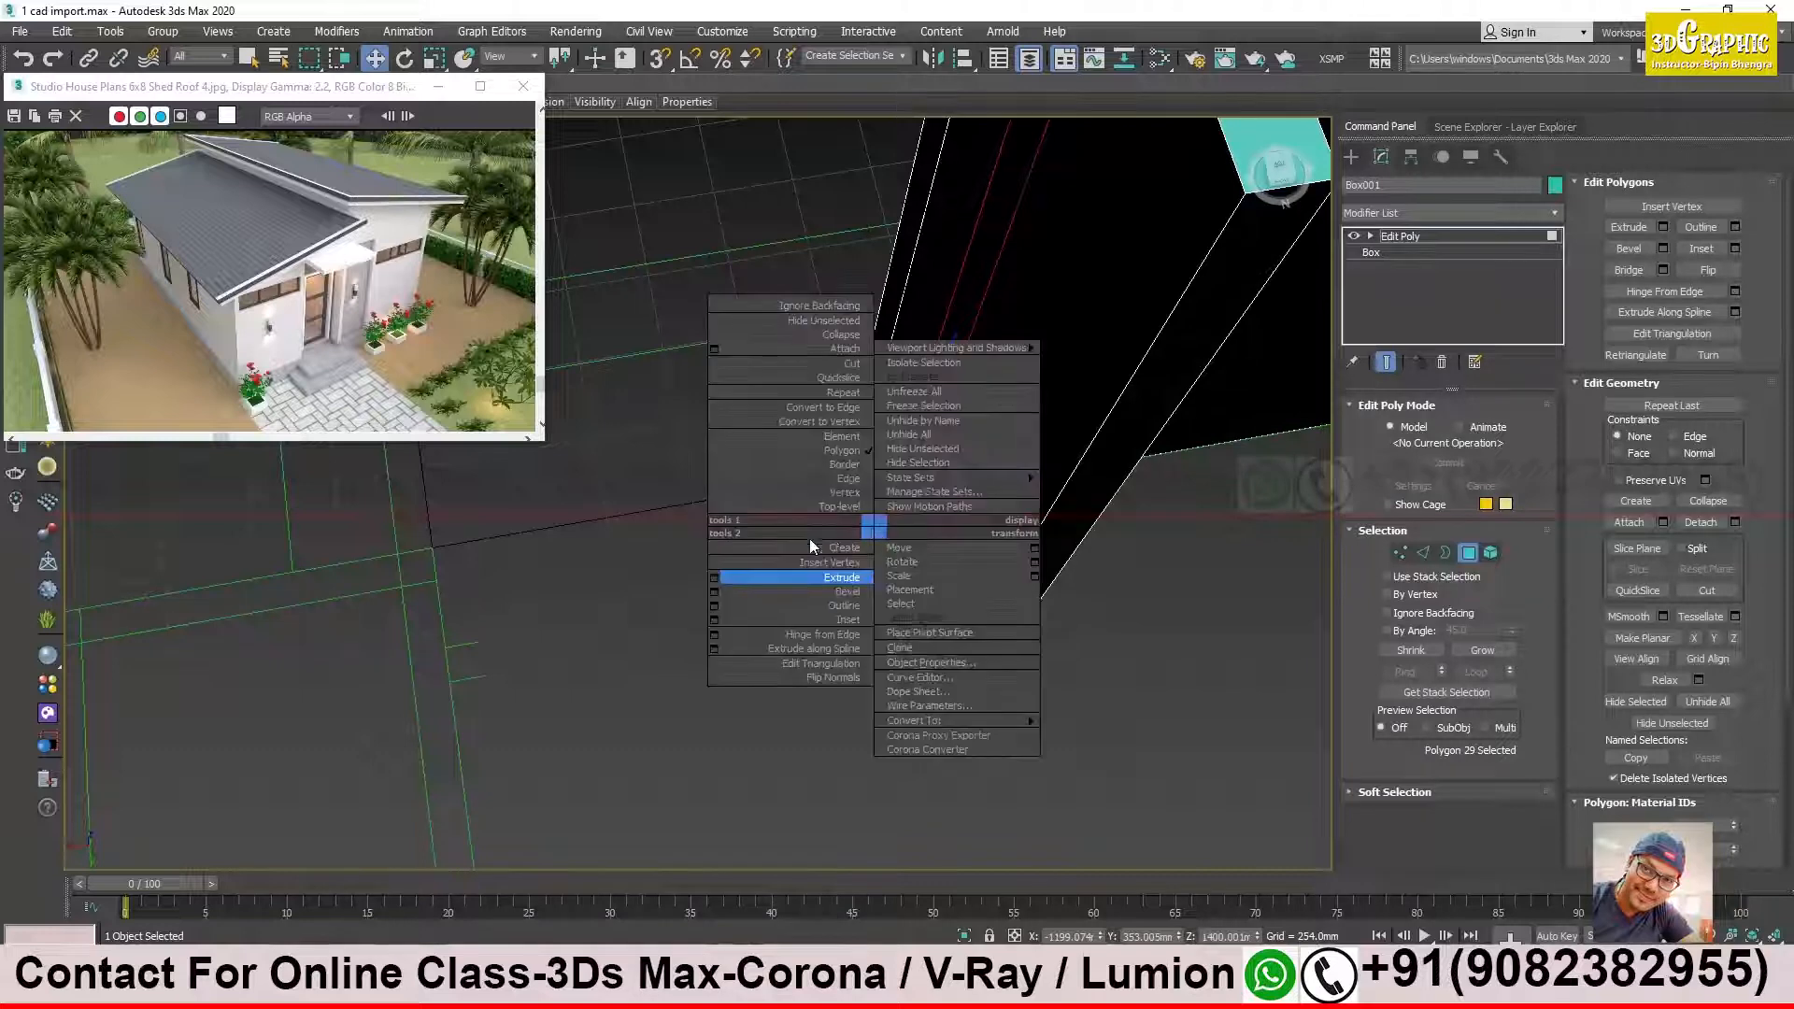
click(715, 579)
drag(712, 531, 723, 597)
click(708, 559)
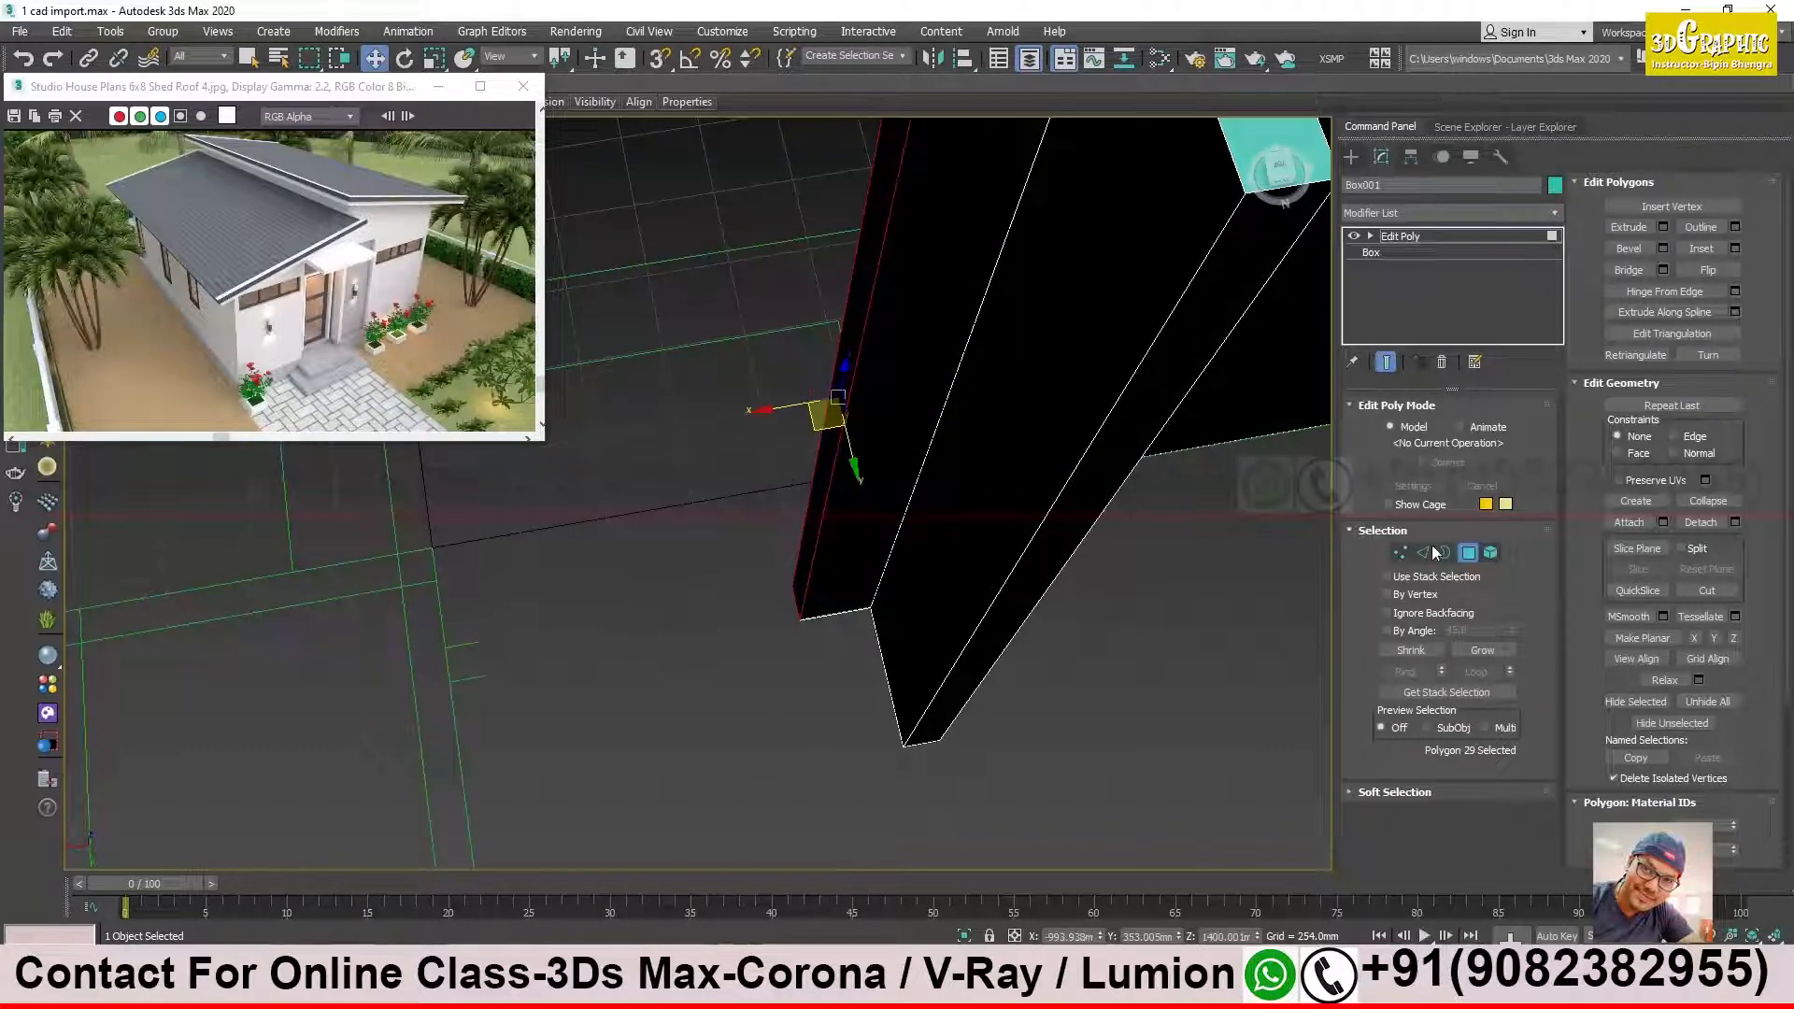
Step: Deselect the face and examine the extruded walls against the floor plan from the front and rear corners
click(783, 713)
scroll(804, 690, down, 8)
alt+middle_drag(805, 690, 898, 574)
scroll(906, 645, up, 5)
alt+middle_drag(944, 738, 878, 701)
middle_drag(883, 706, 840, 557)
scroll(882, 647, down, 2)
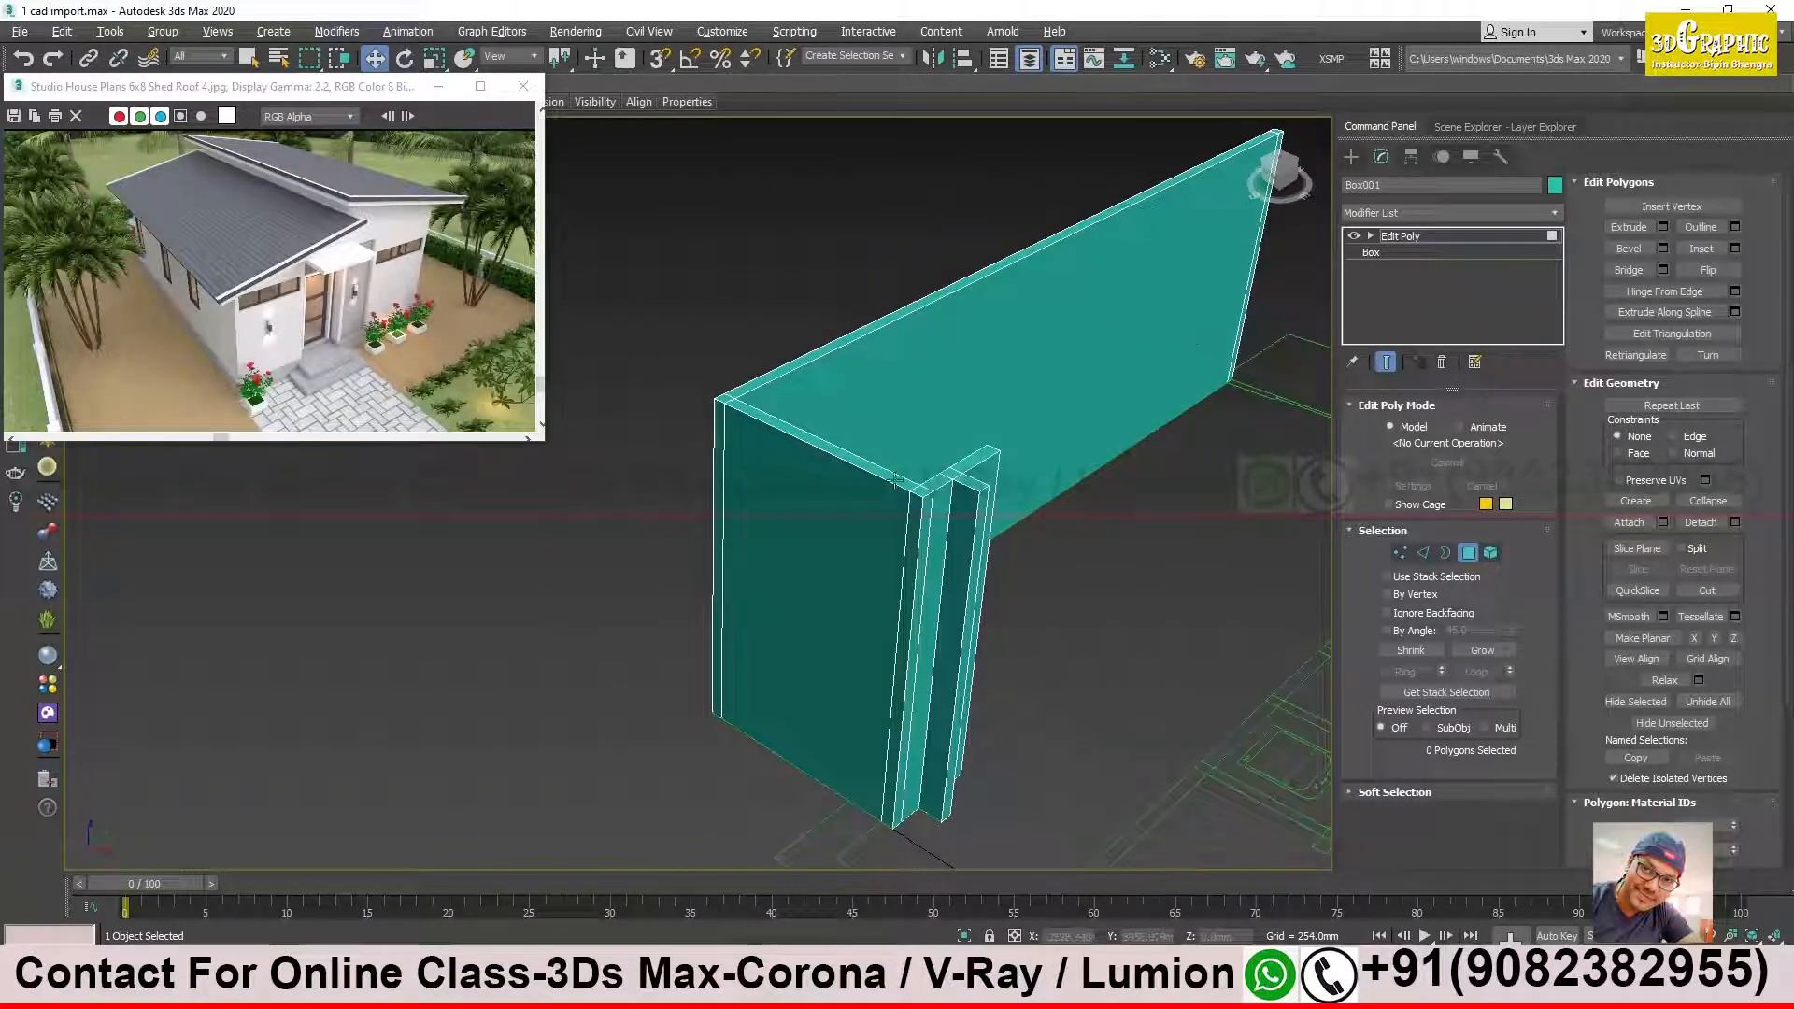
alt+middle_drag(1025, 574, 1038, 621)
mouse_move(1023, 616)
middle_down()
mouse_move(977, 576)
mouse_move(1051, 612)
middle_up()
middle_drag(1051, 613, 922, 703)
scroll(990, 675, up, 2)
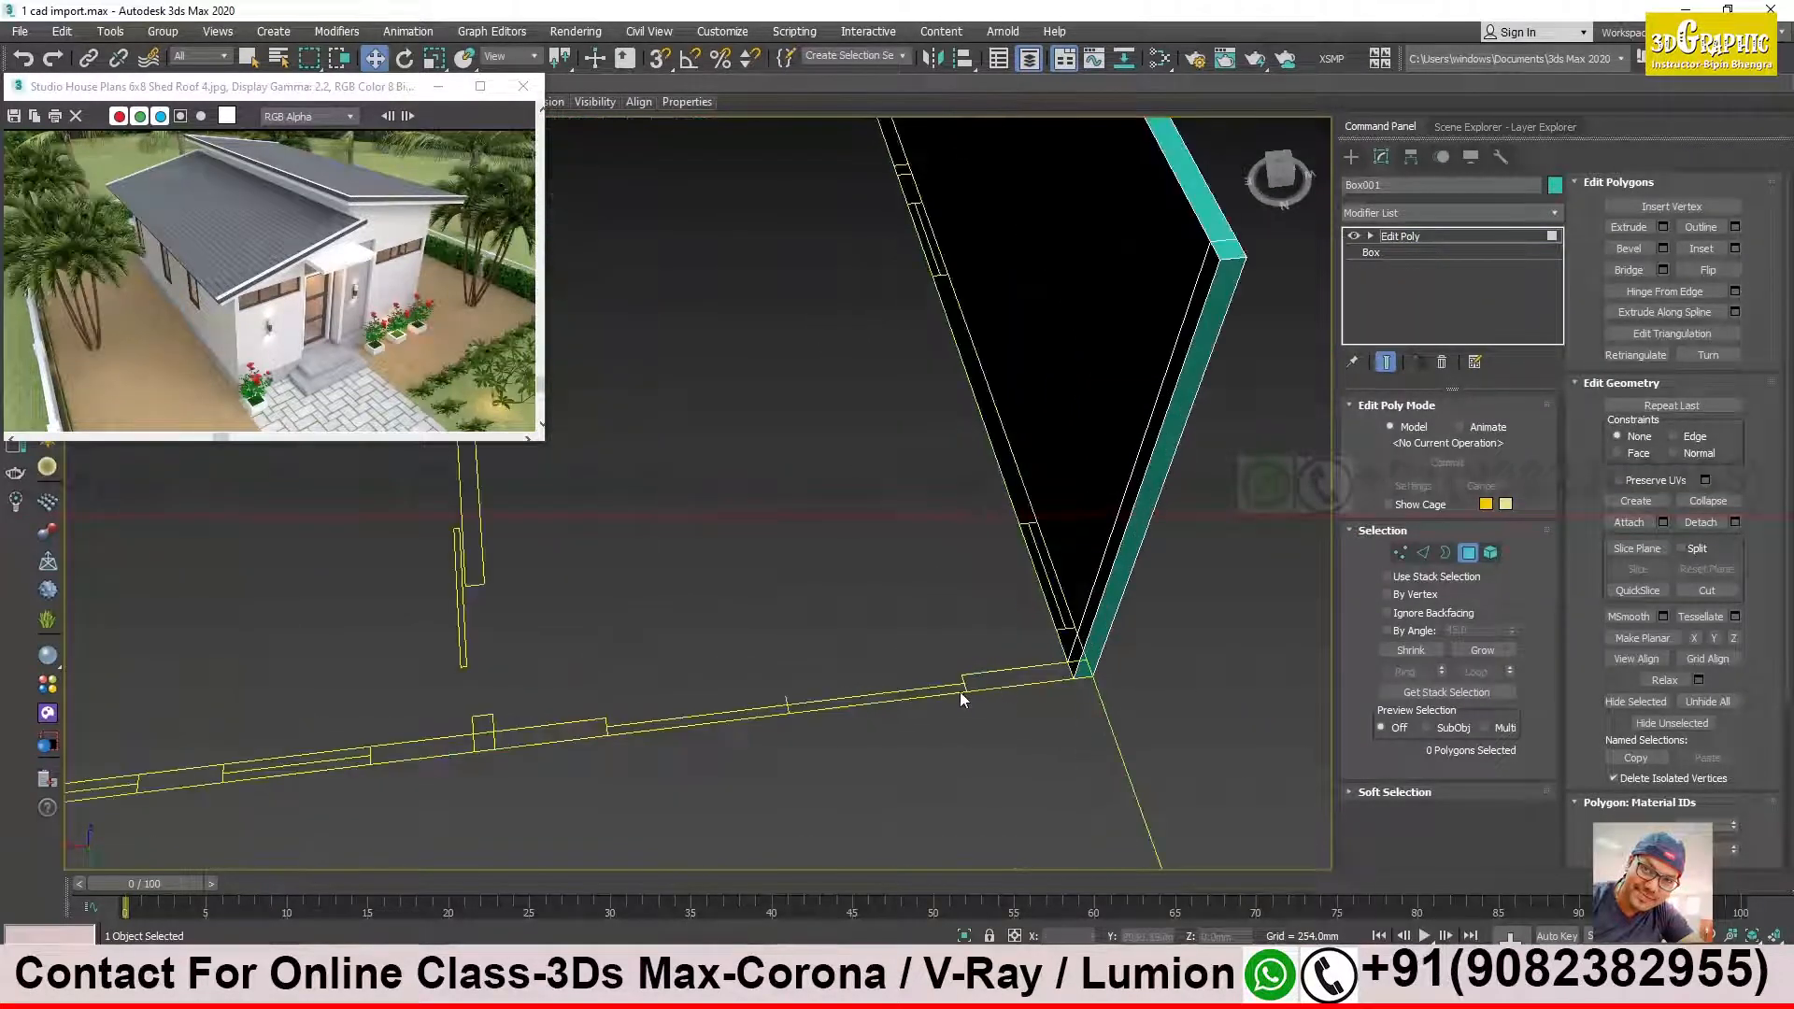
alt+middle_drag(846, 708, 726, 339)
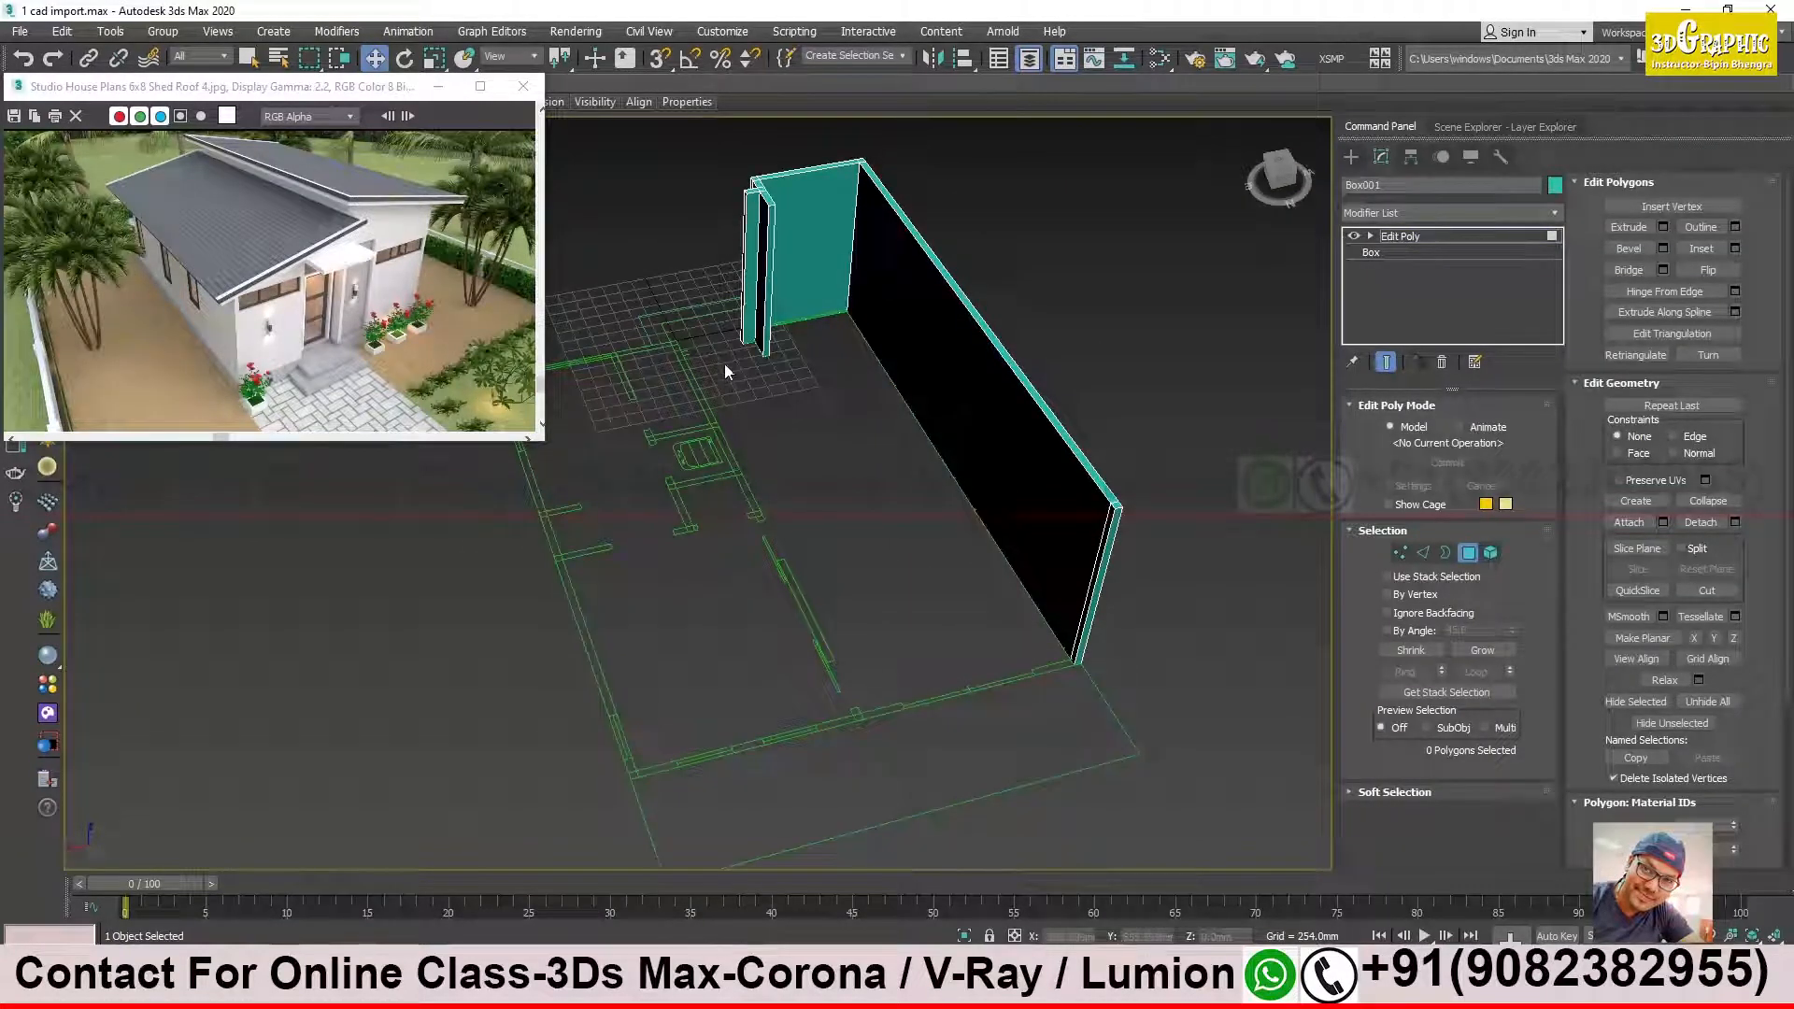
alt+middle_drag(759, 338, 787, 545)
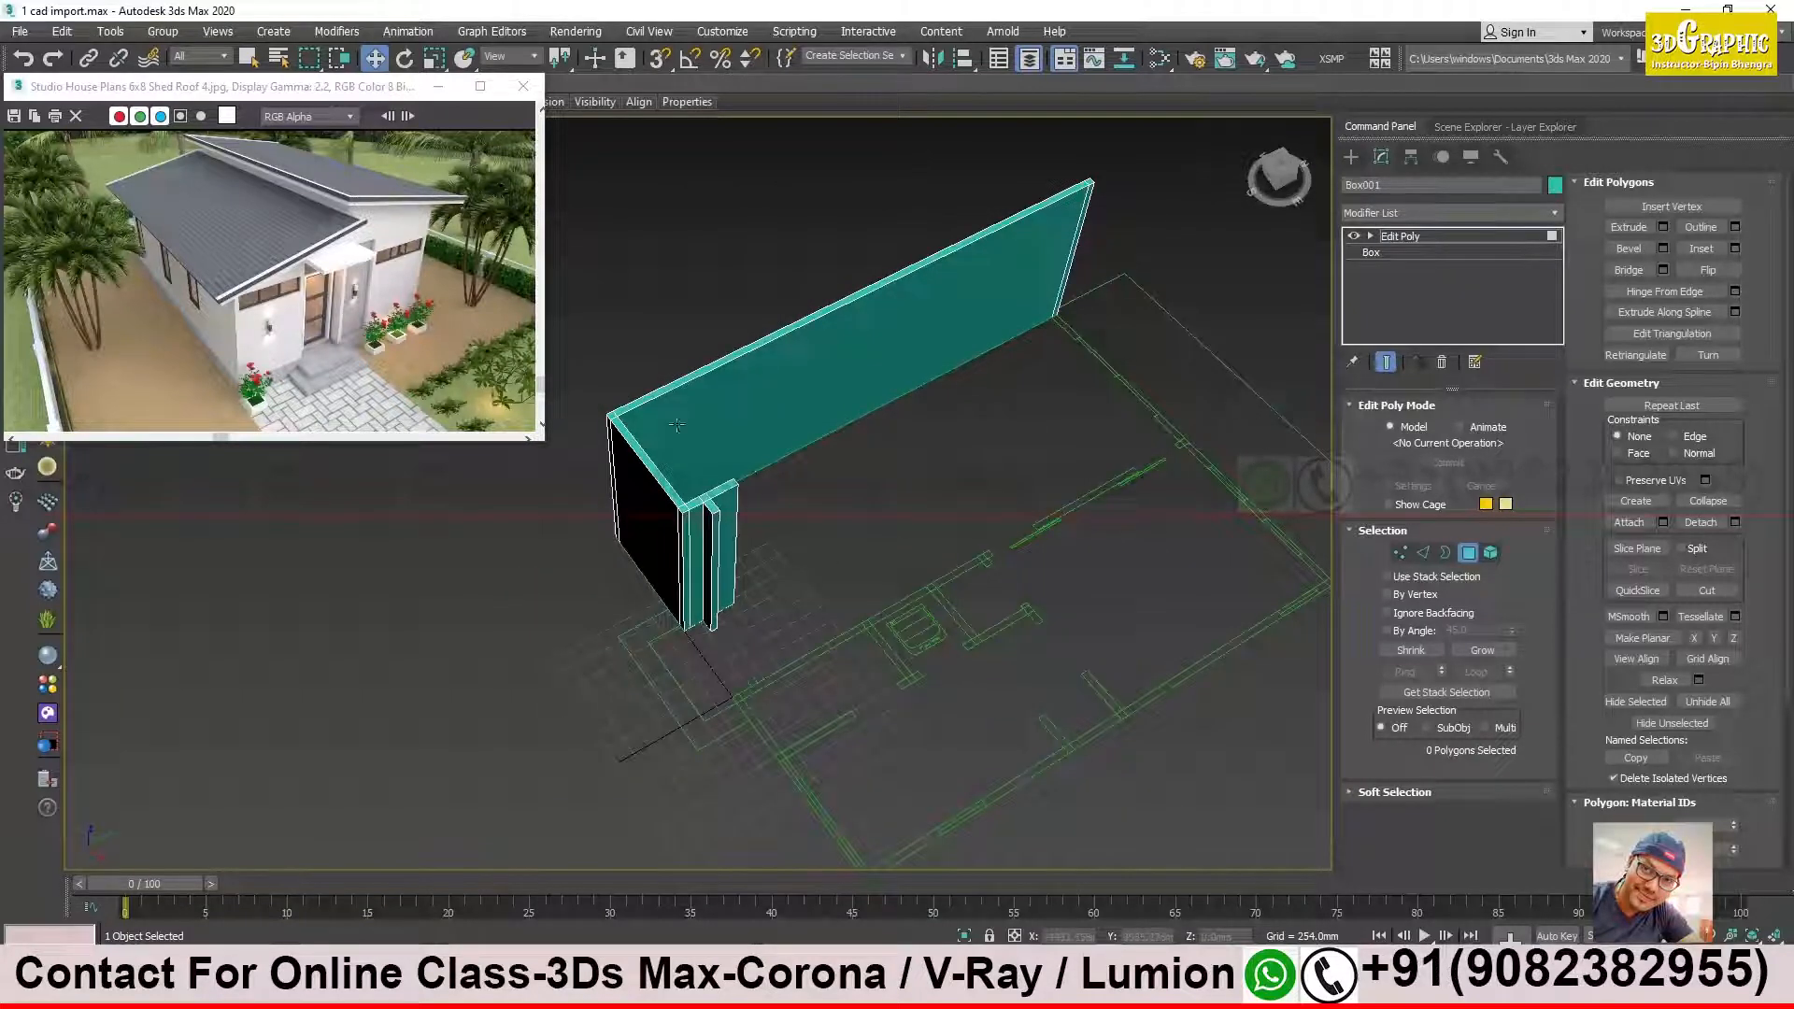
scroll(1032, 282, up, 5)
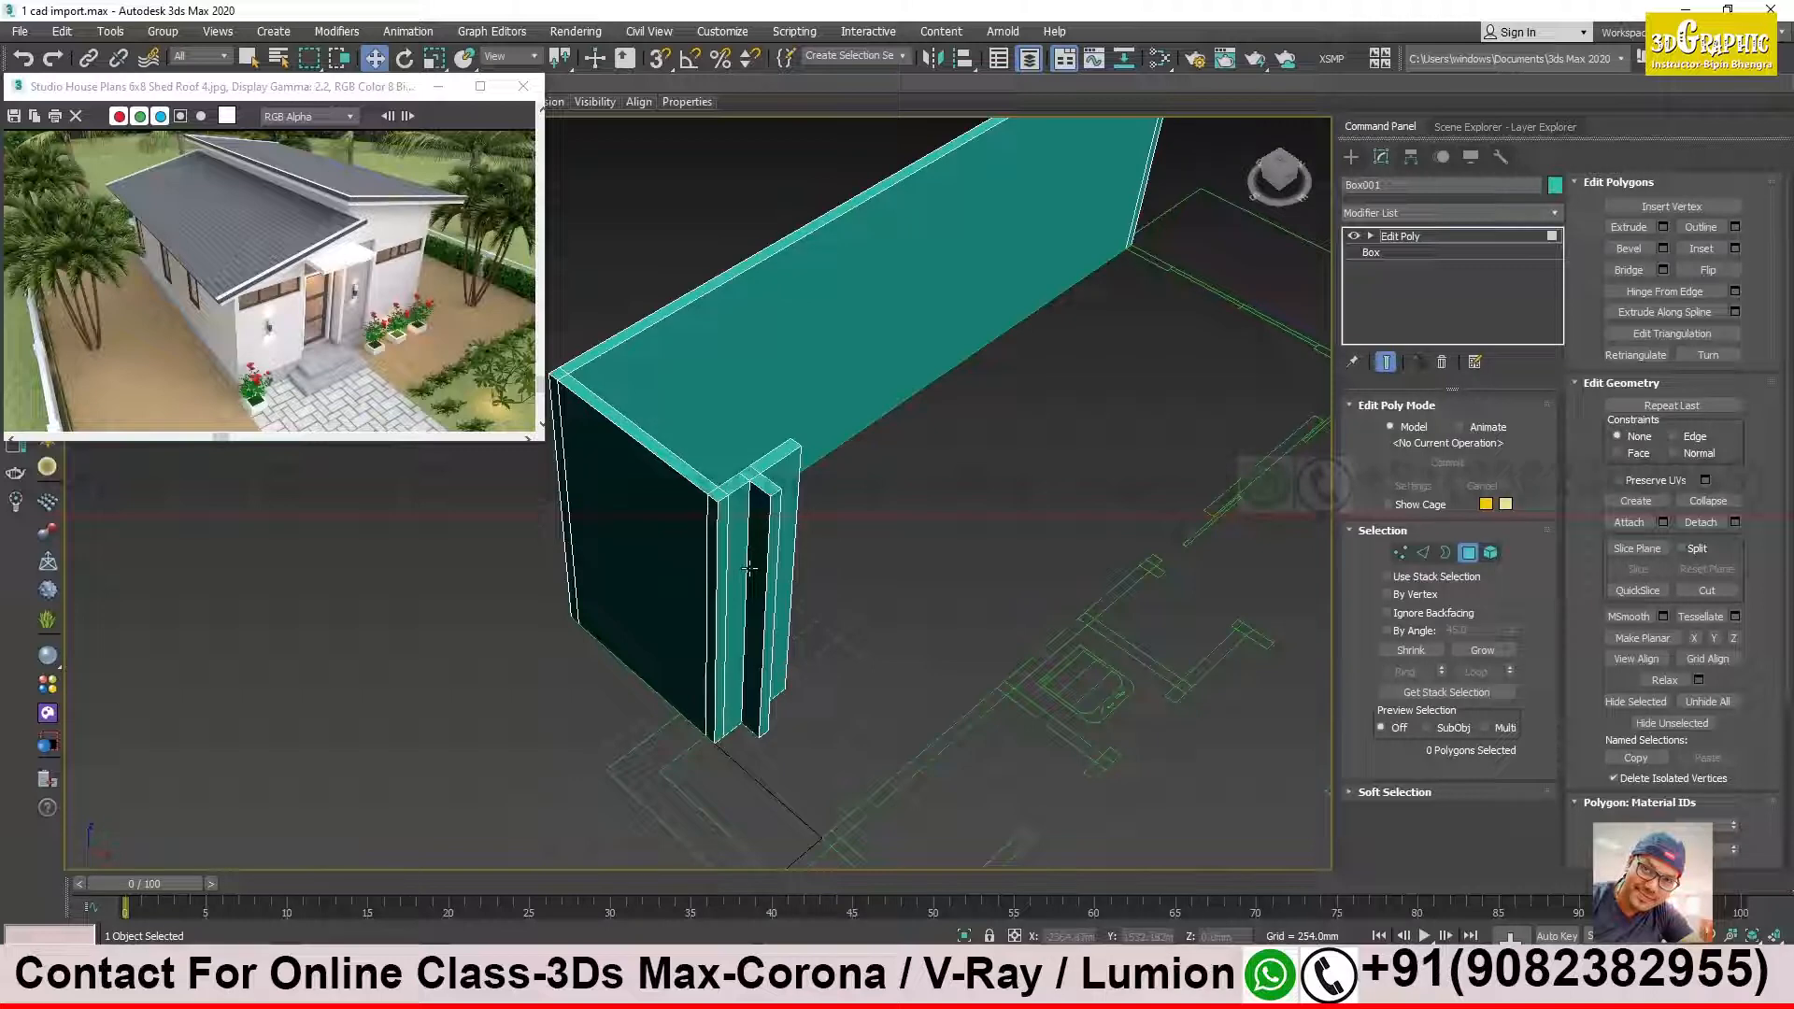
Step: Leave polygon editing and create a low box about 1400 mm long and 1690 mm wide beside the front wall
click(1411, 236)
scroll(934, 509, down, 2)
alt+middle_drag(925, 519, 884, 469)
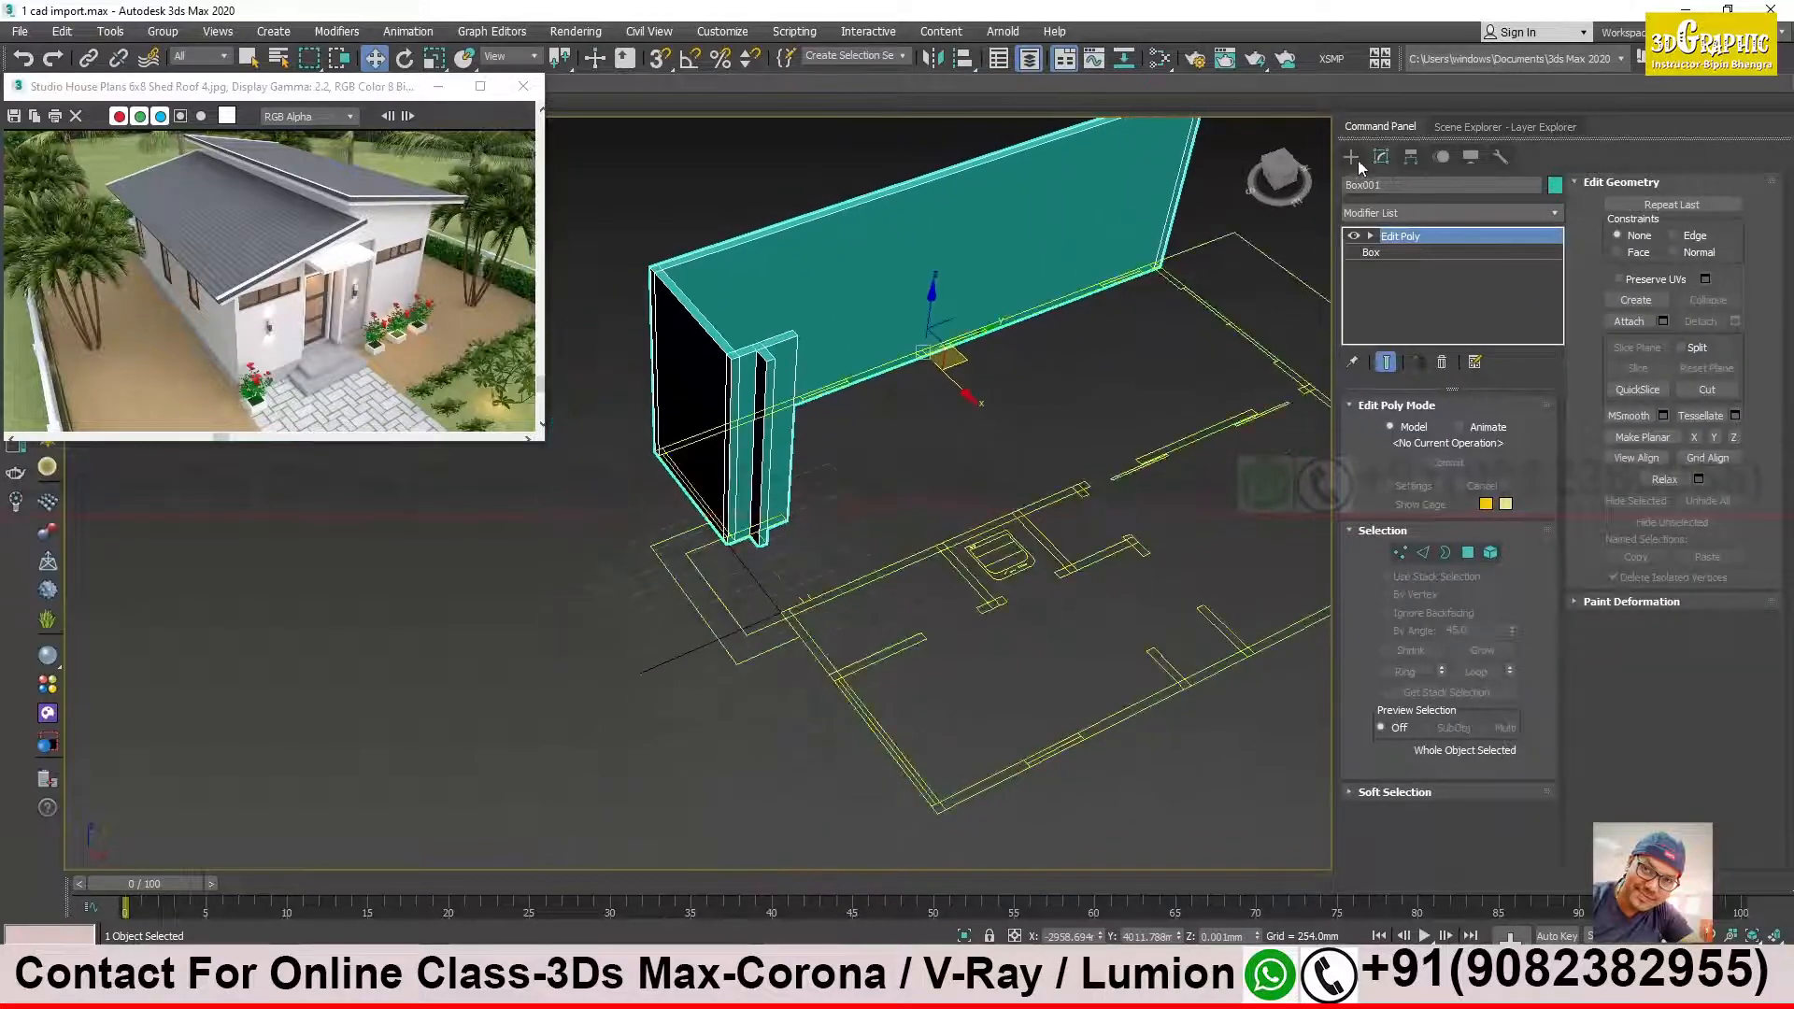
click(1352, 158)
click(1427, 273)
drag(564, 557, 517, 703)
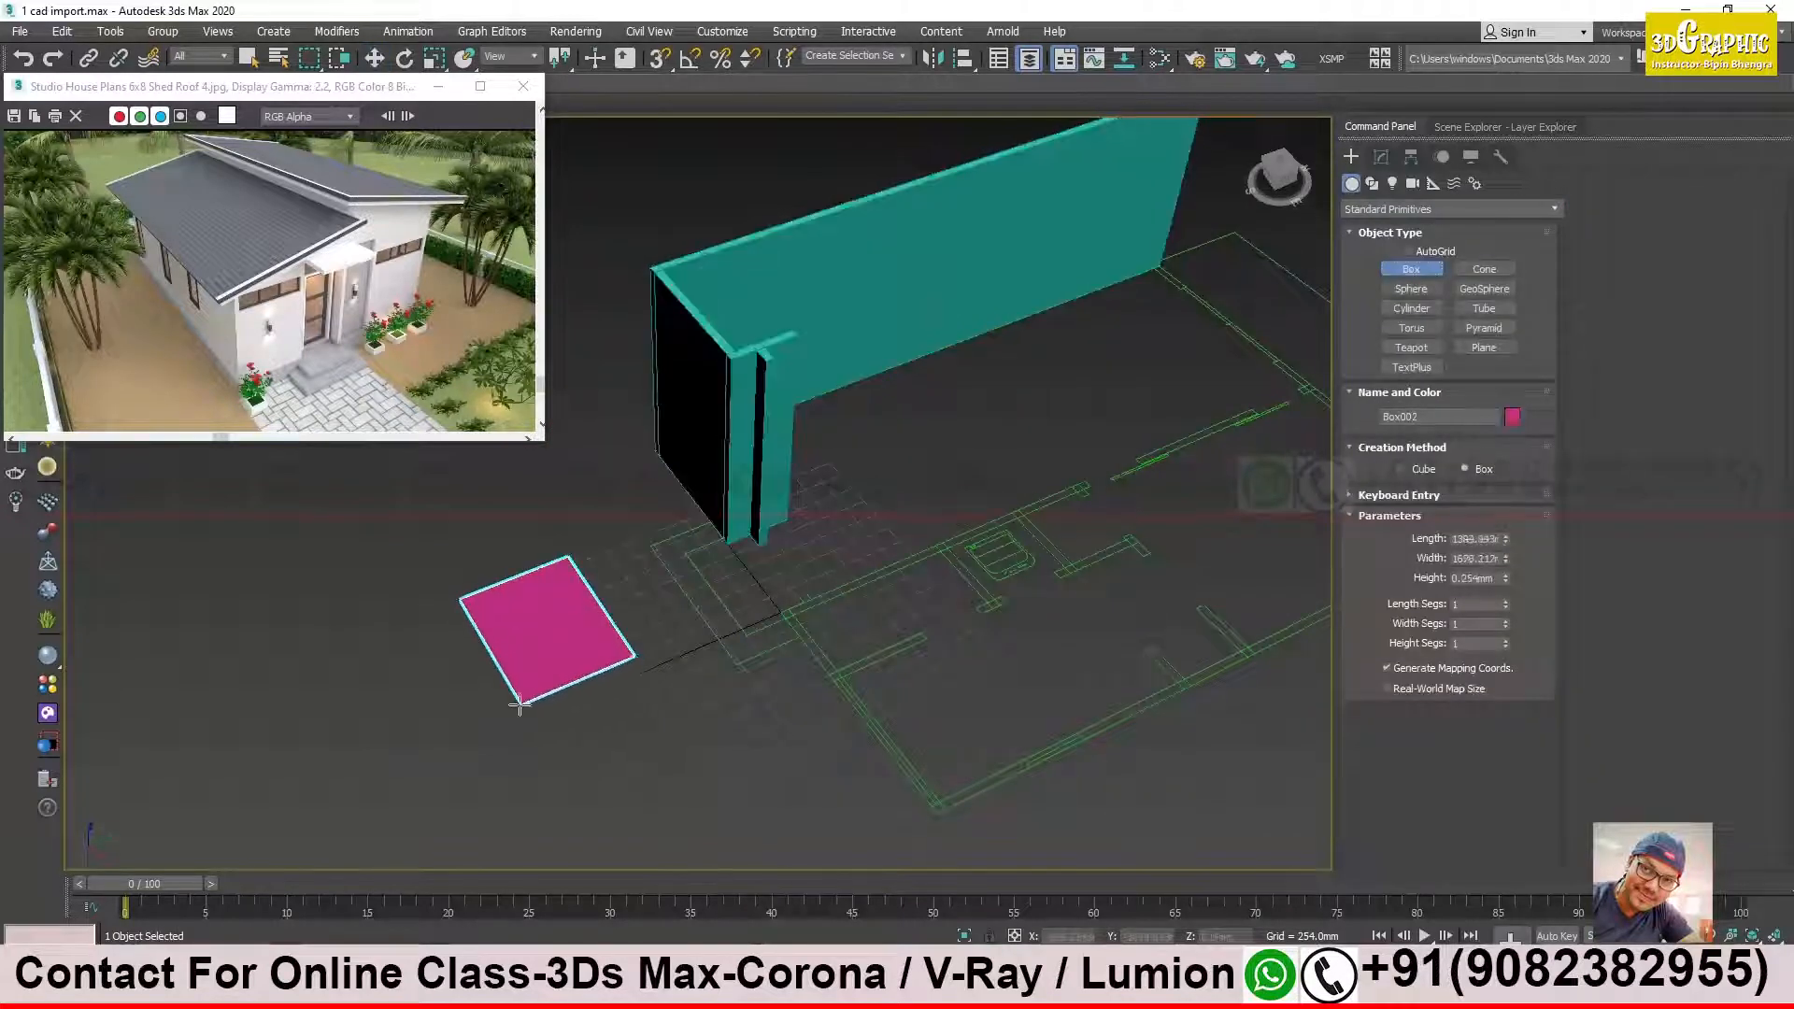
click(518, 655)
Step: Create a sphere beside the new box and clear the selection
click(1411, 289)
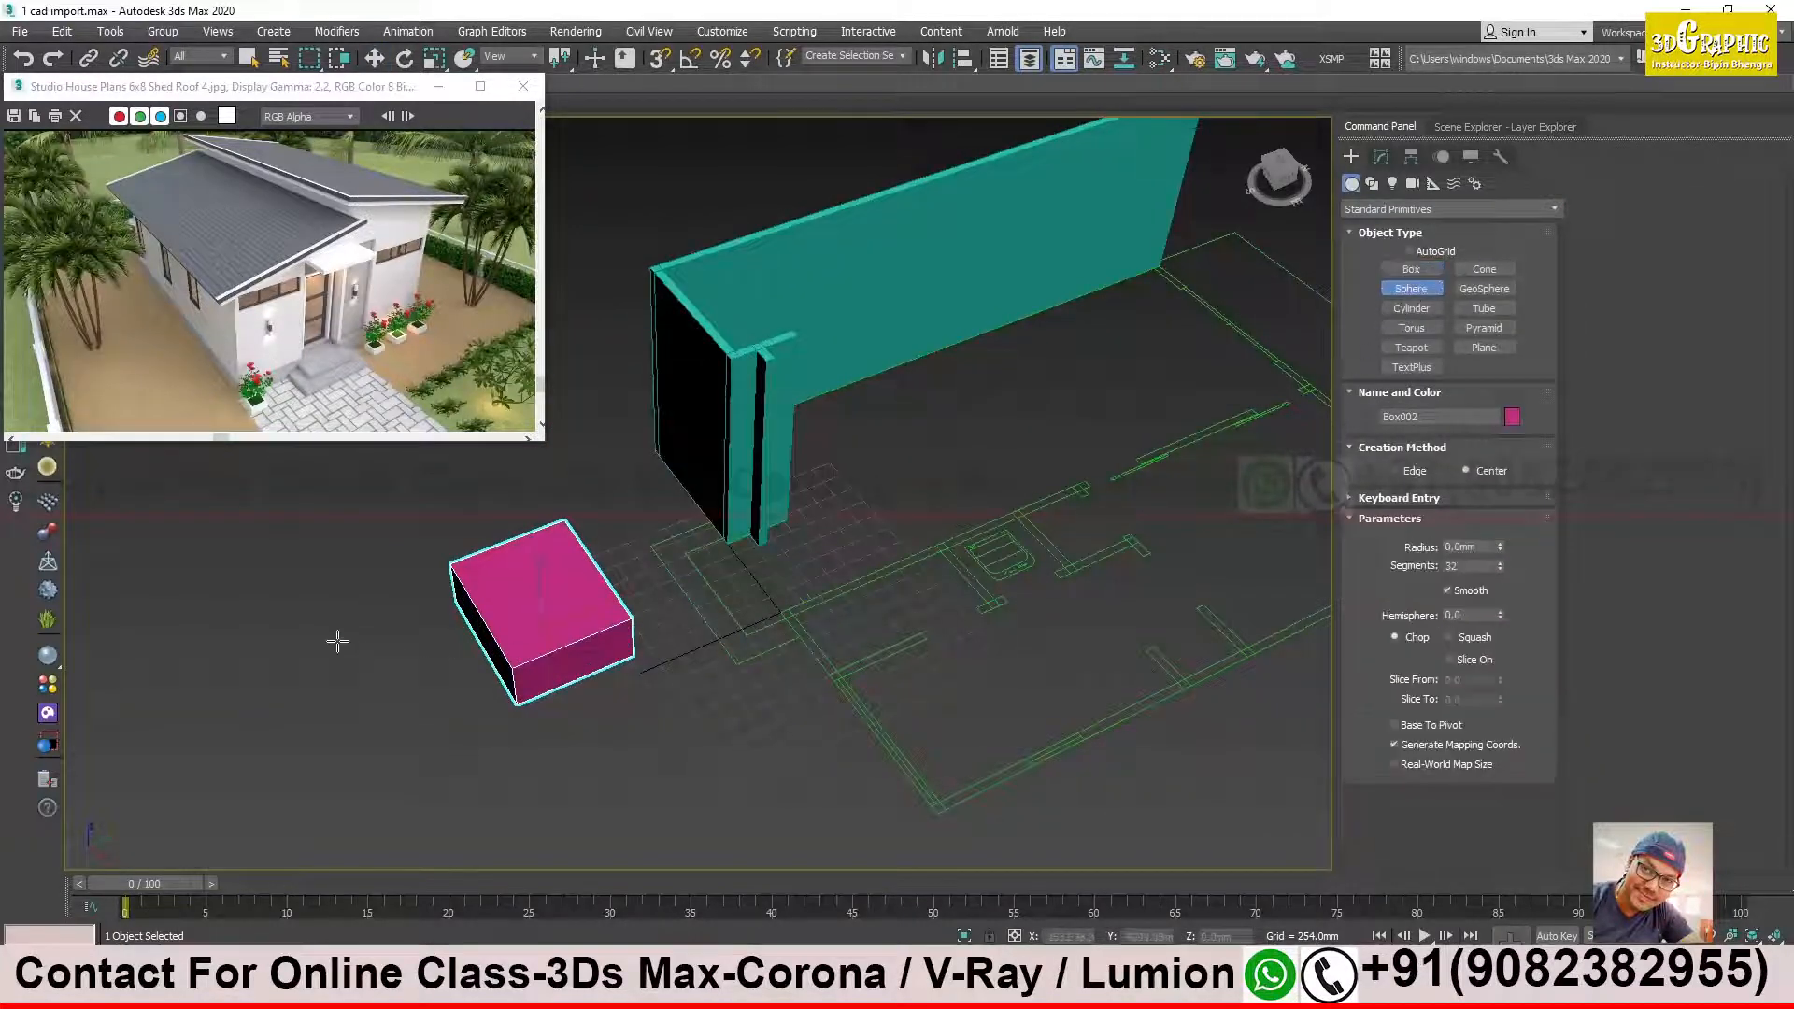
drag(337, 642, 399, 722)
key(w)
alt+middle_drag(471, 673, 664, 617)
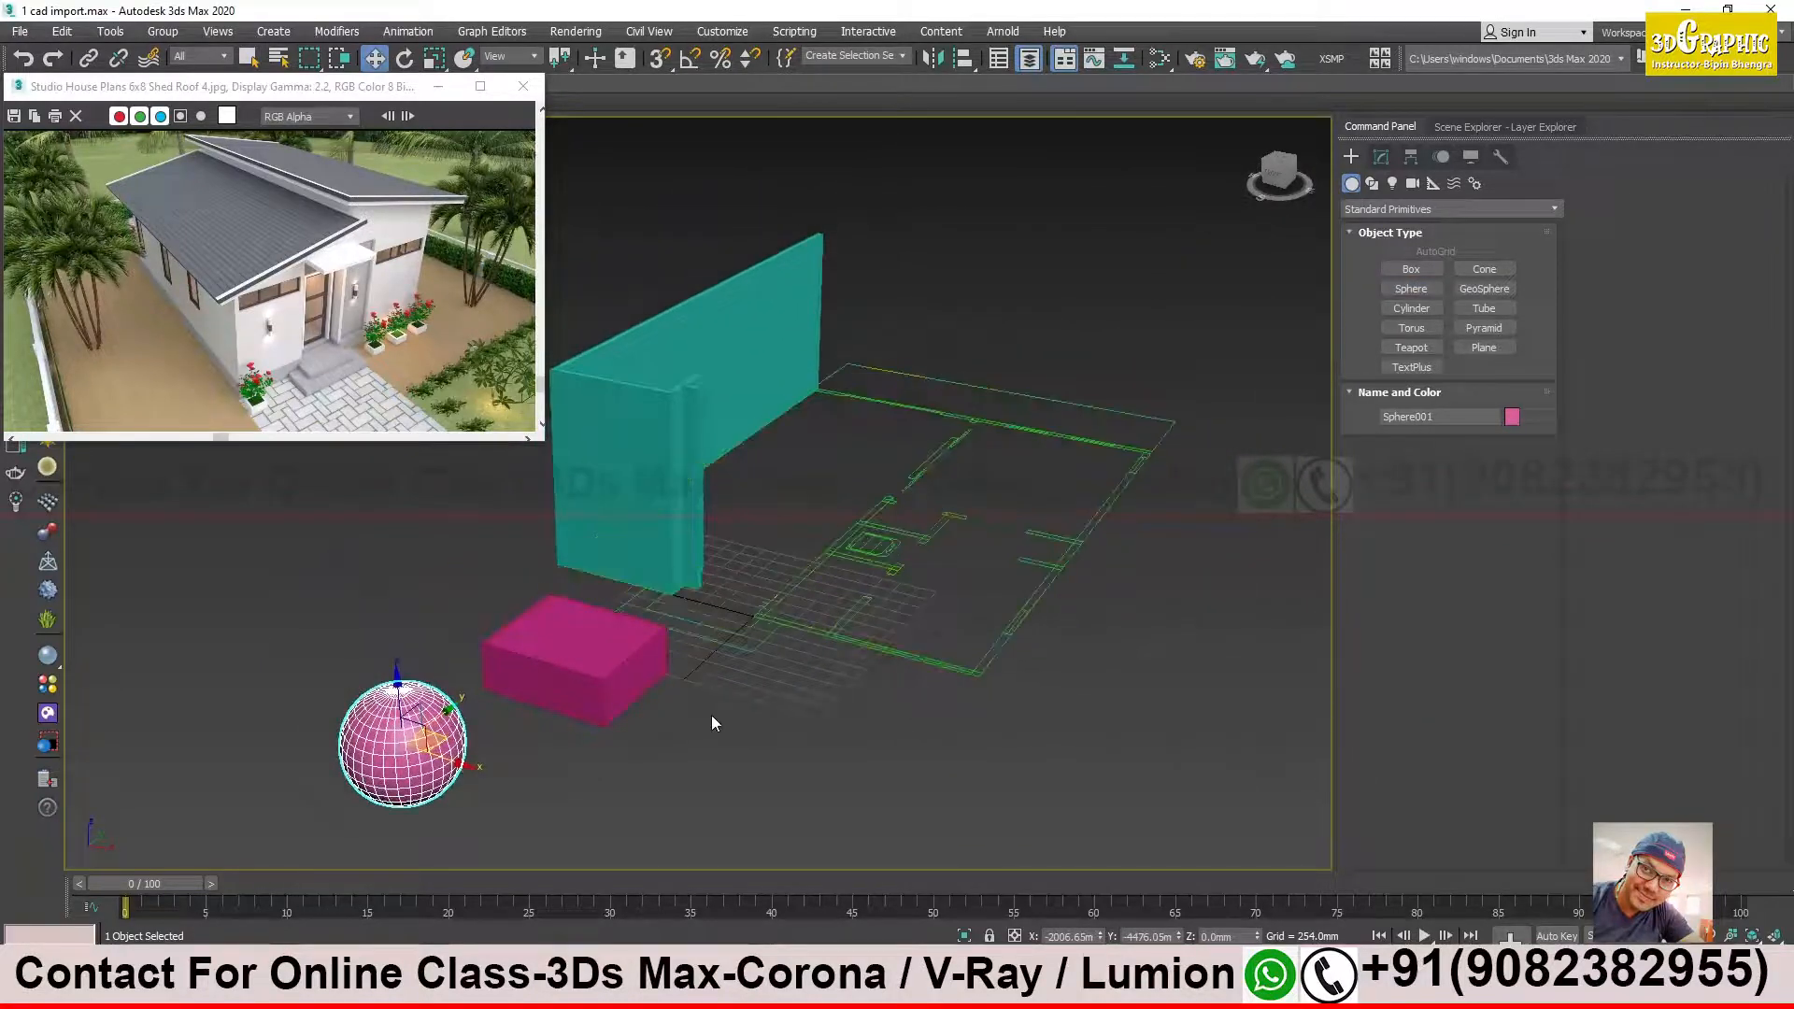
click(711, 715)
Step: List the objects on the **wall layer and hide Box002
alt+middle_drag(691, 692, 878, 715)
scroll(877, 715, up, 2)
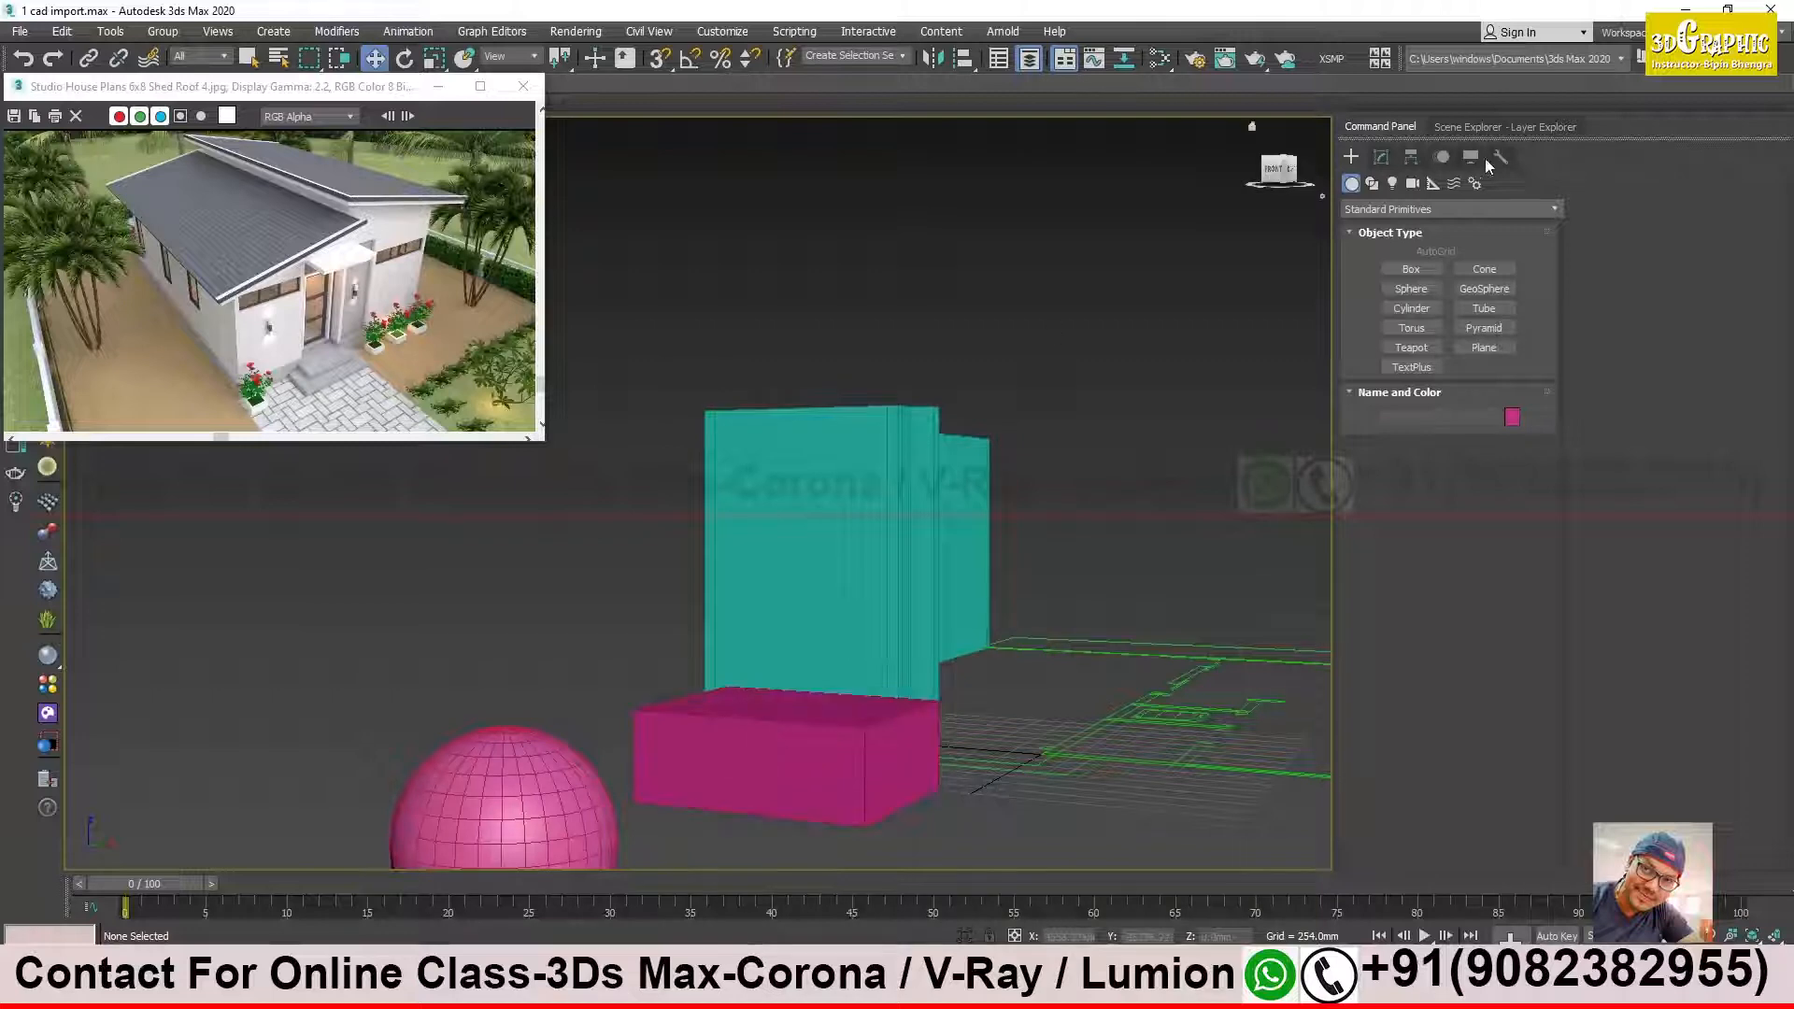
click(1505, 128)
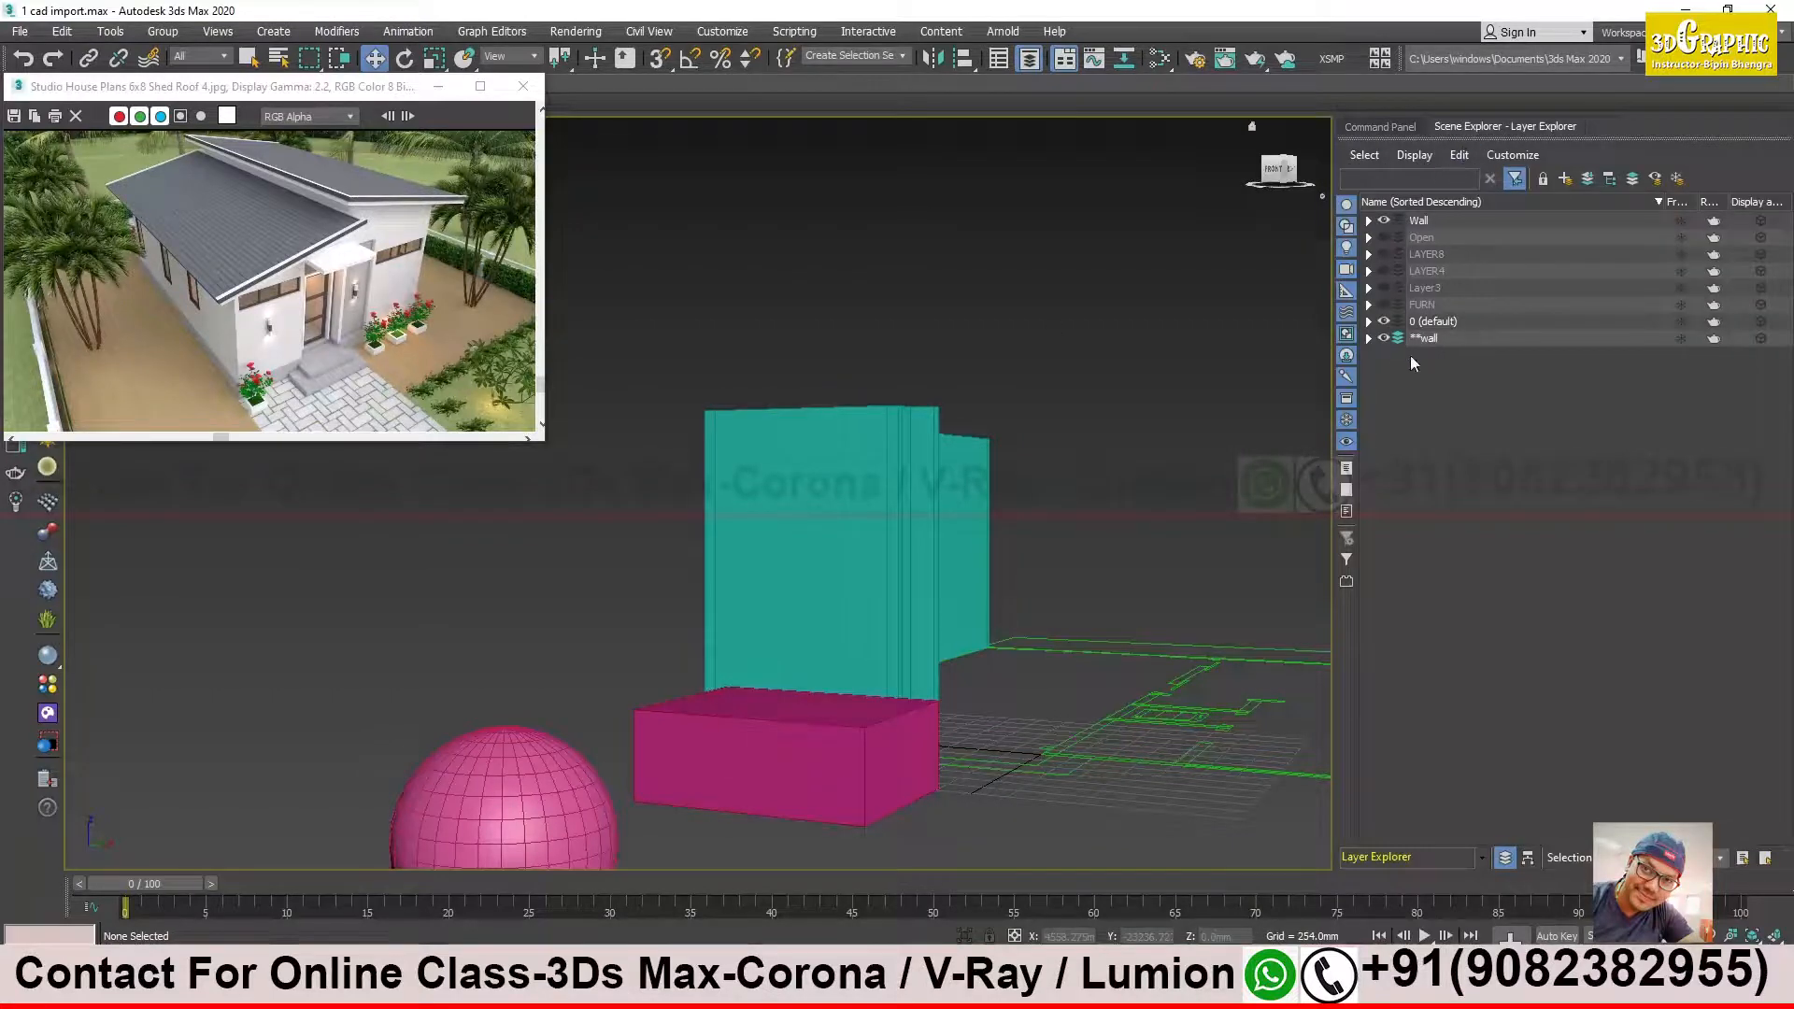
click(1369, 338)
click(1401, 372)
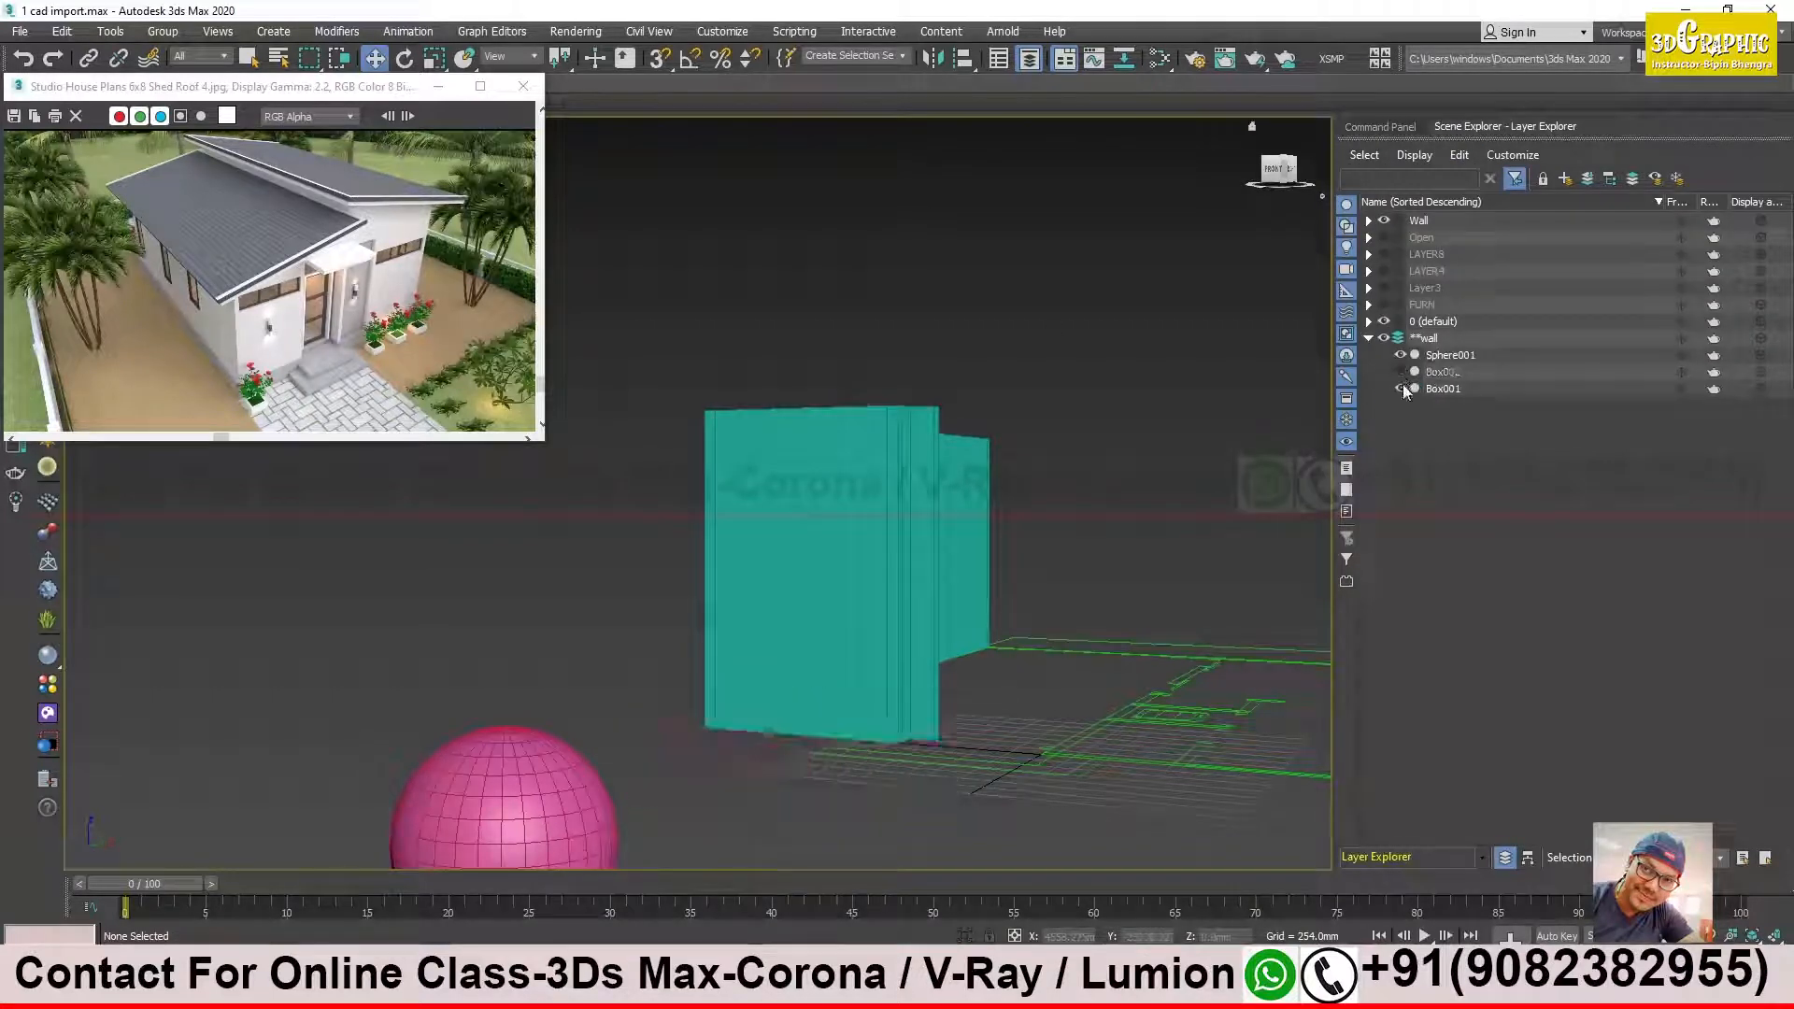
Step: Switch Box001 and Sphere001 off and back on in the **wall layer, and unhide Box002
click(1402, 389)
click(1402, 389)
click(1401, 372)
click(1401, 355)
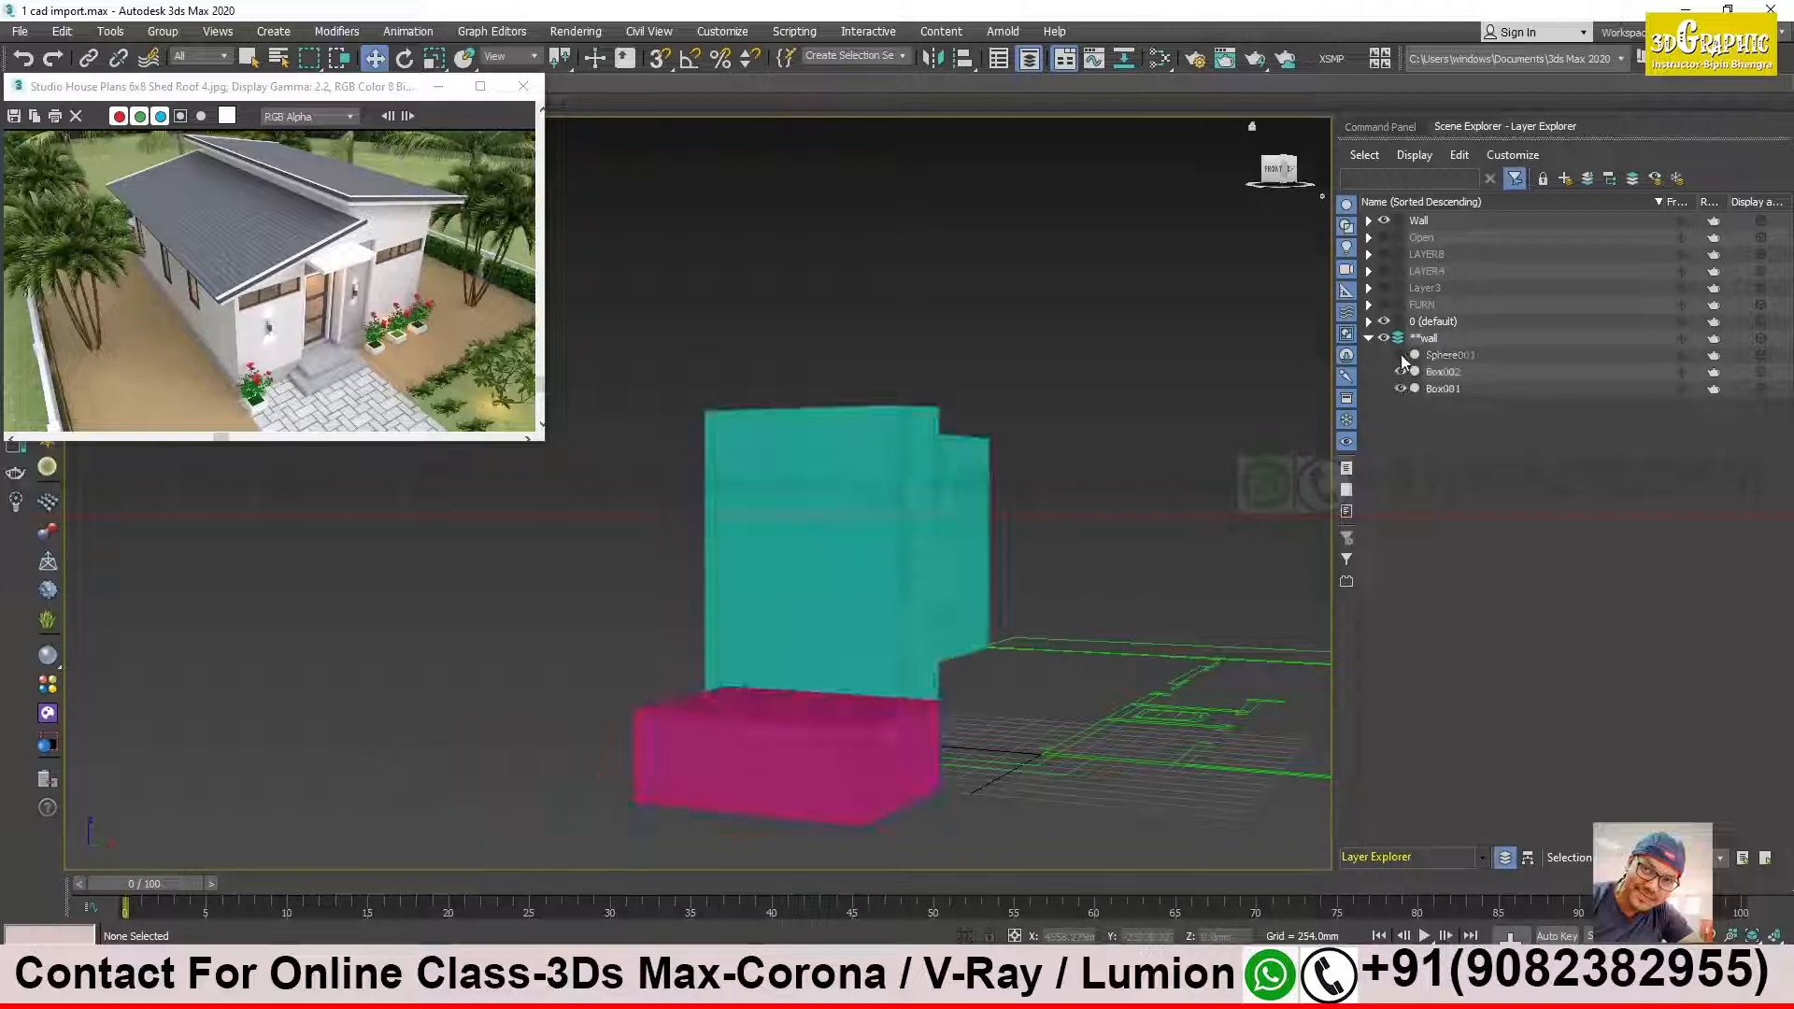
click(1401, 355)
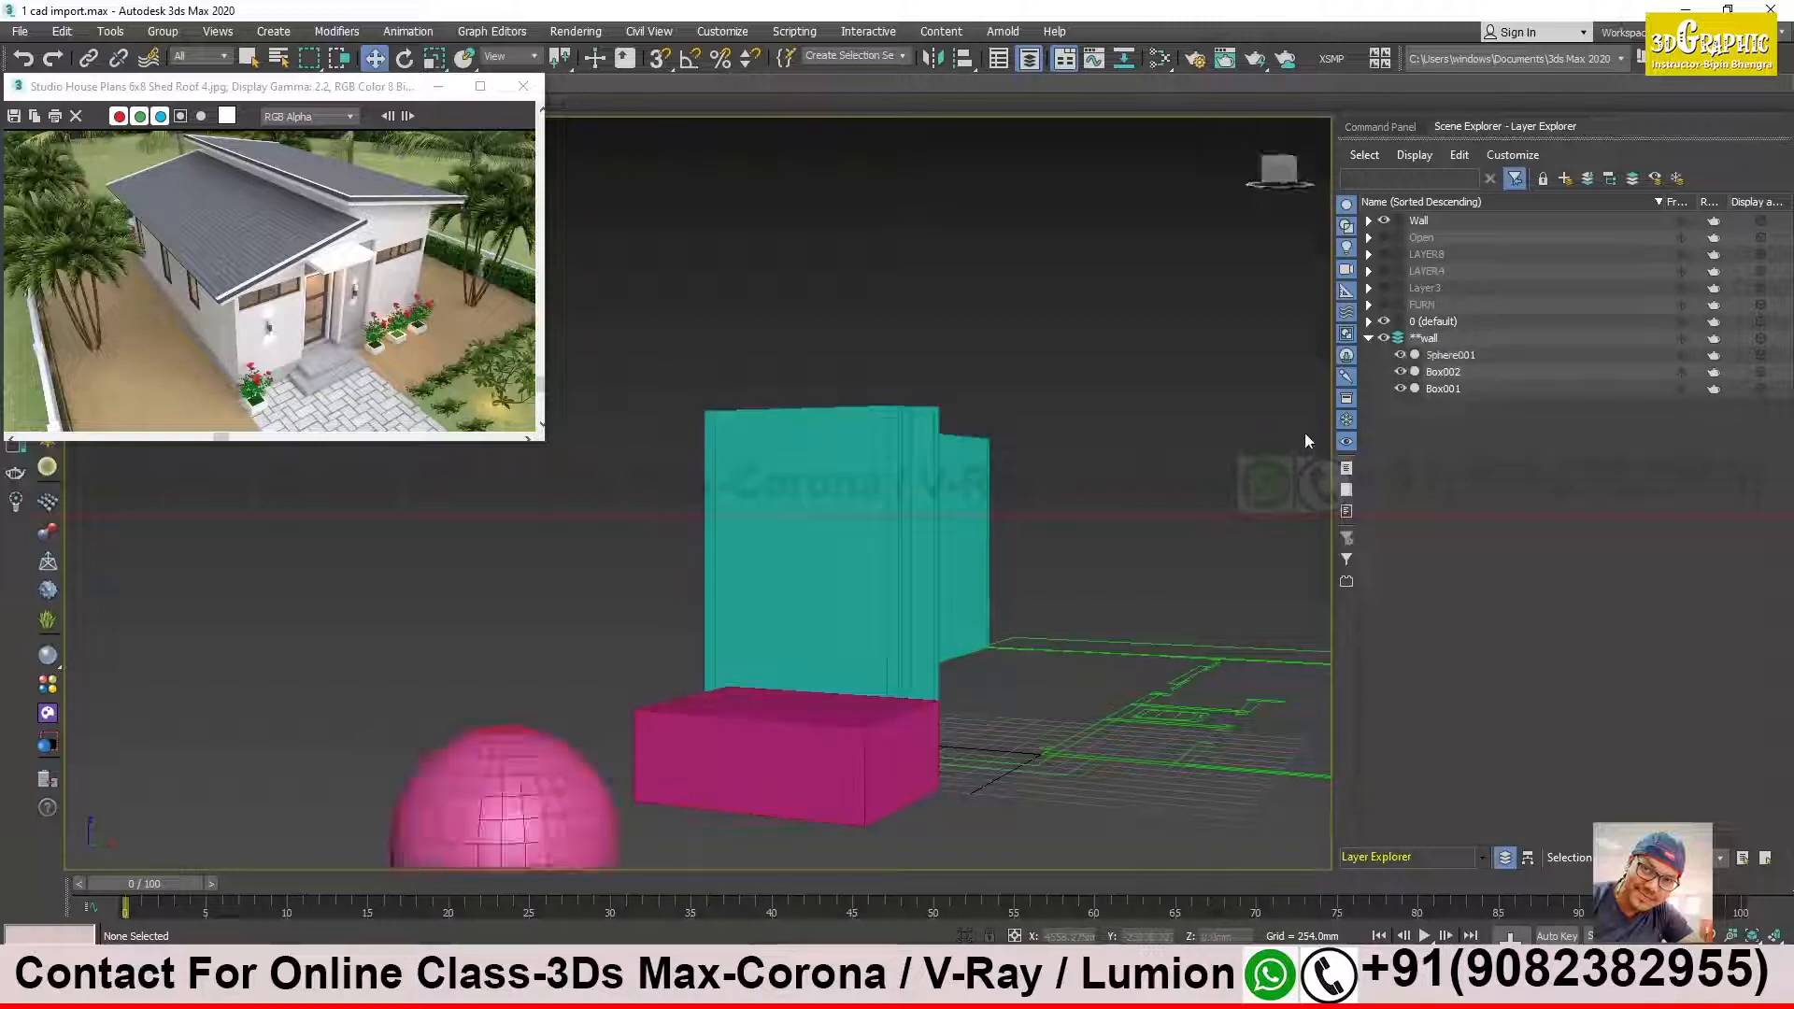
click(1369, 338)
Step: Select the low box beside the wall and unhide all objects
alt+middle_drag(1107, 436, 1009, 564)
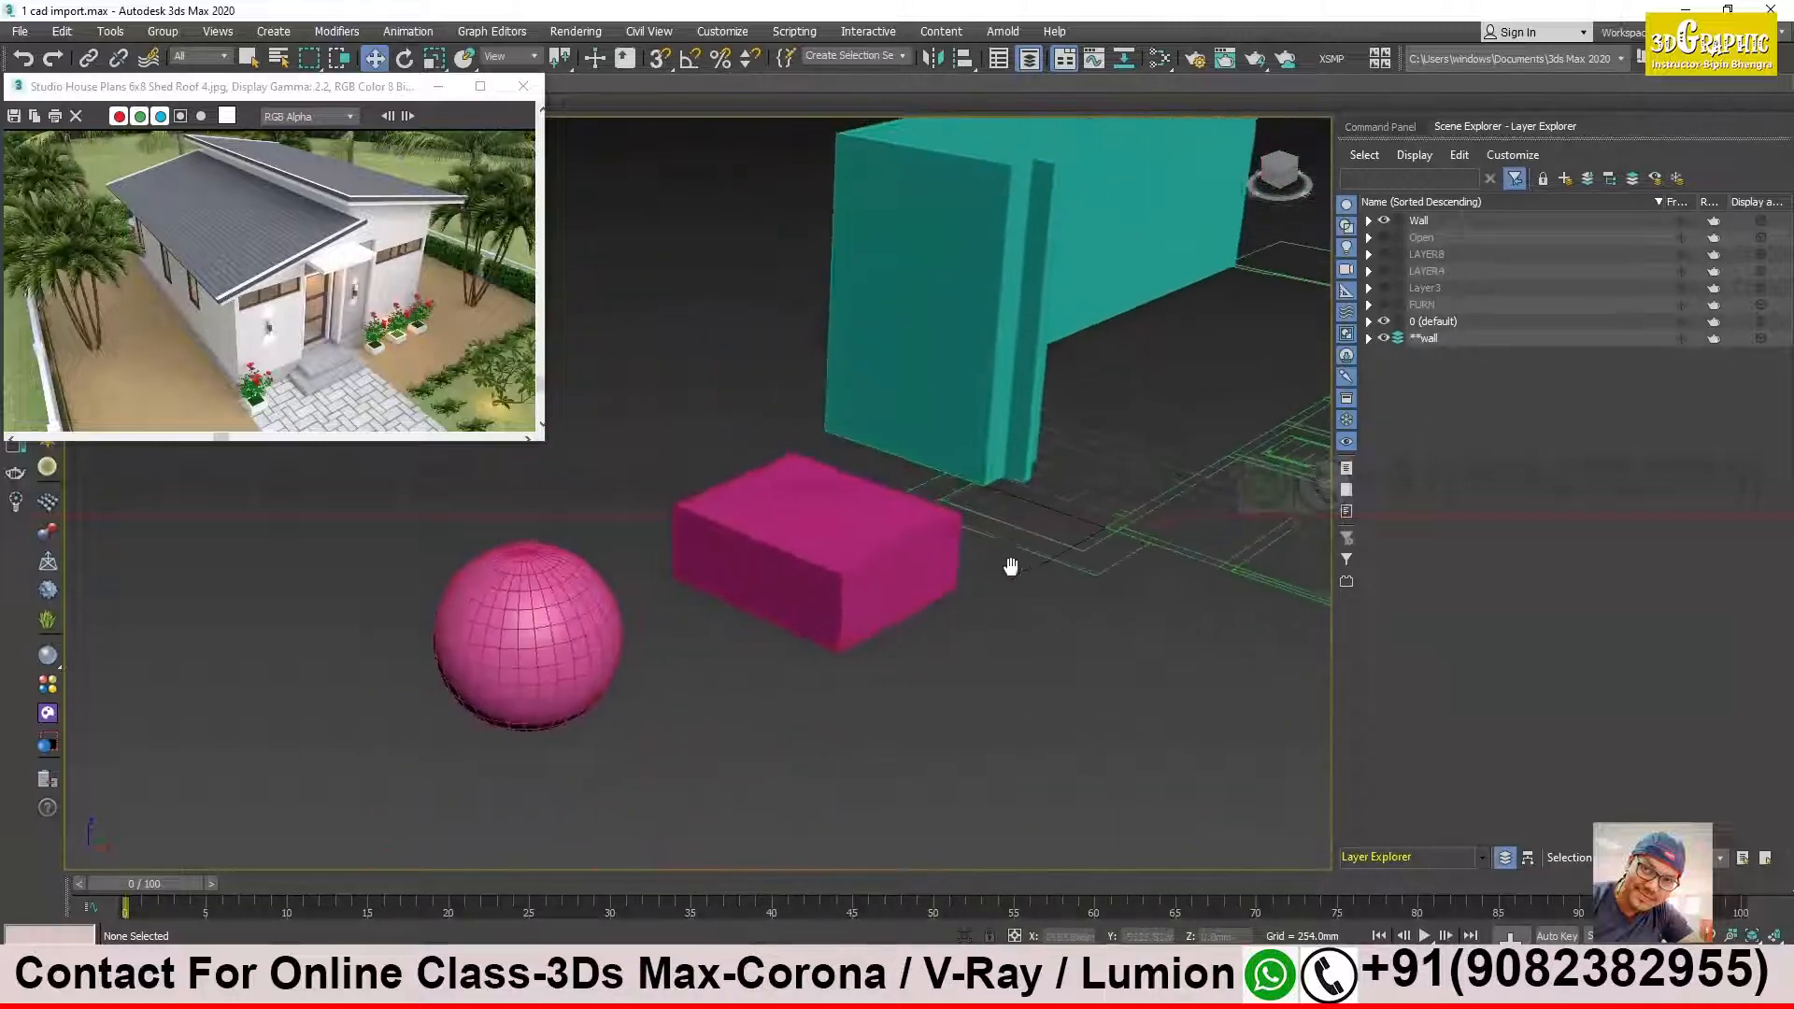
click(802, 571)
right_click(801, 573)
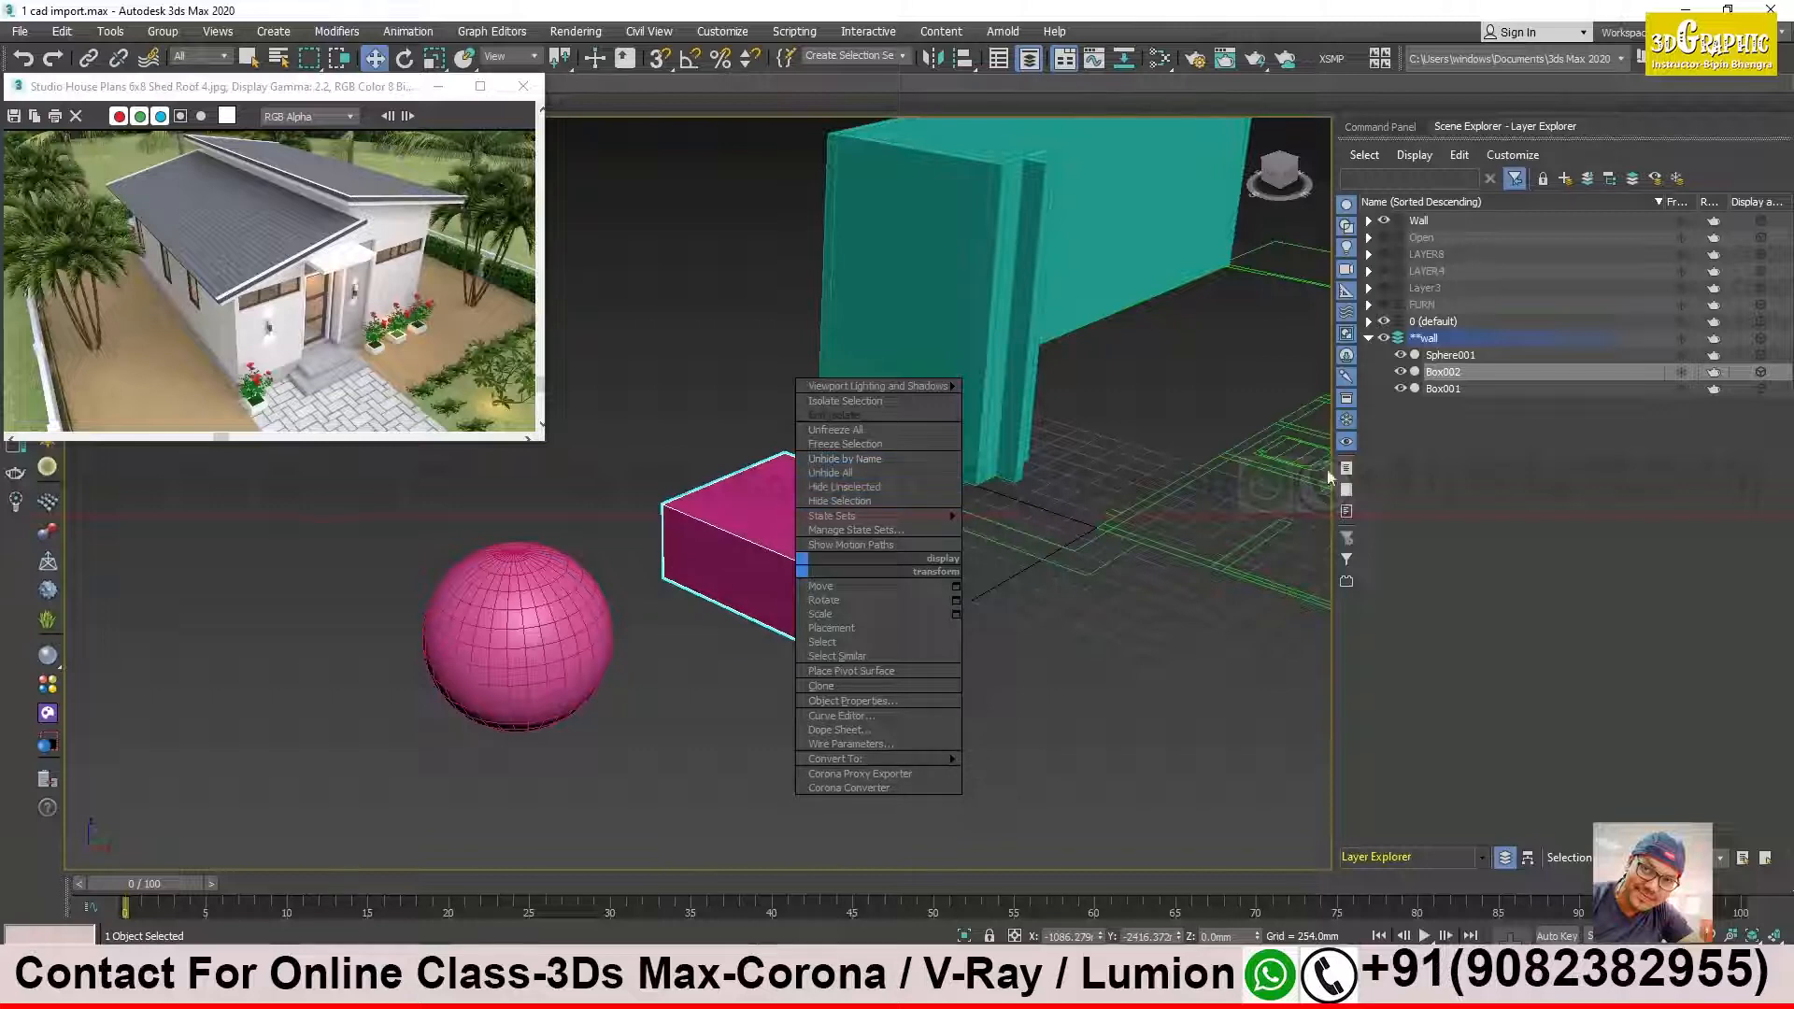
click(1452, 371)
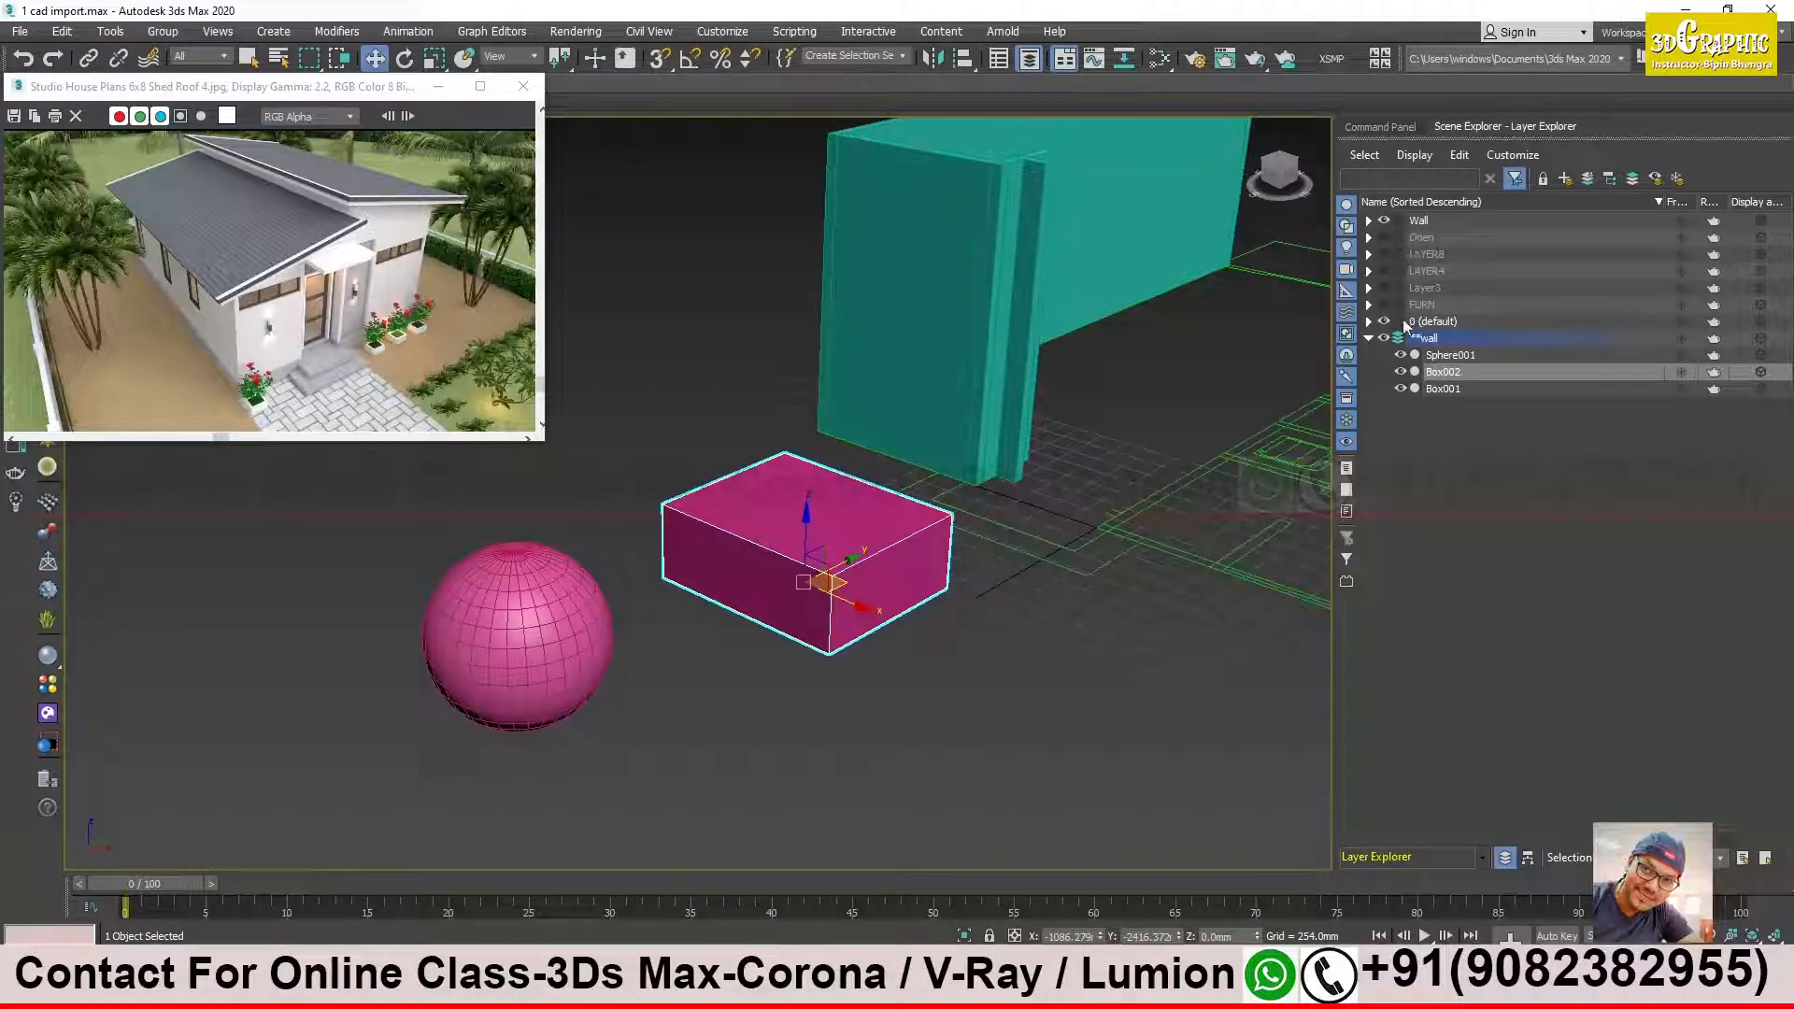
right_click(831, 564)
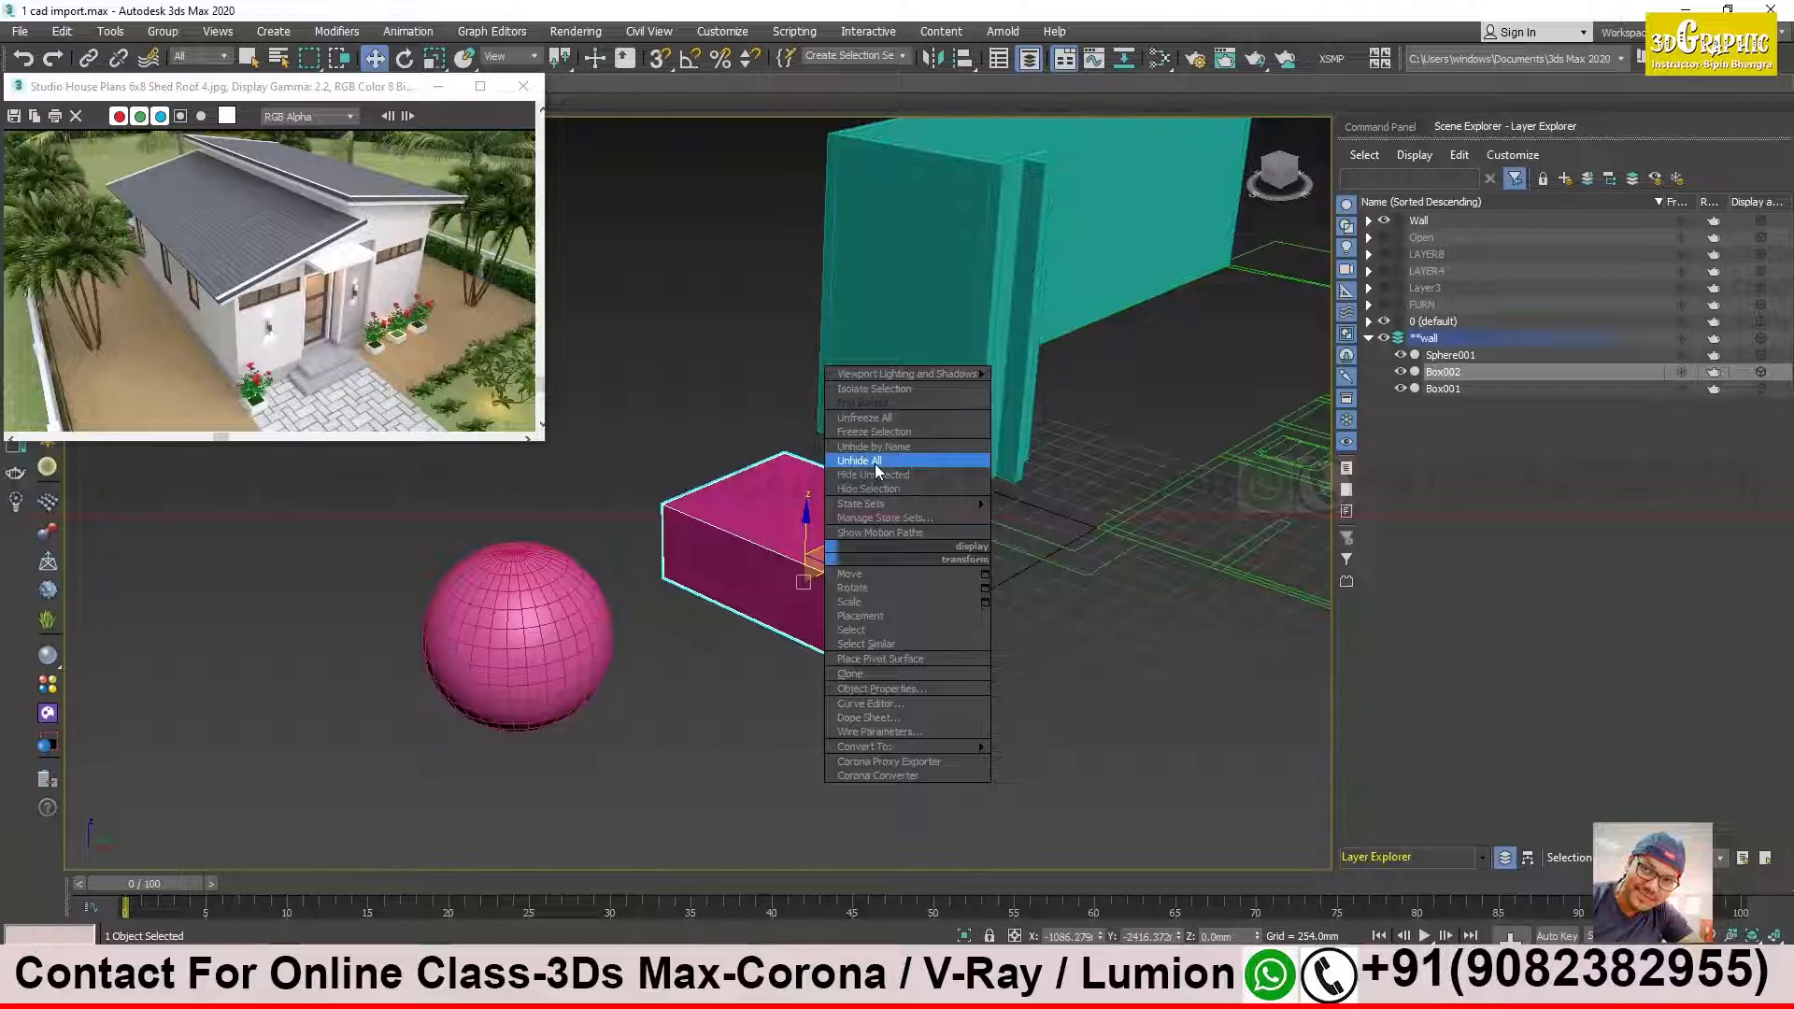
click(876, 462)
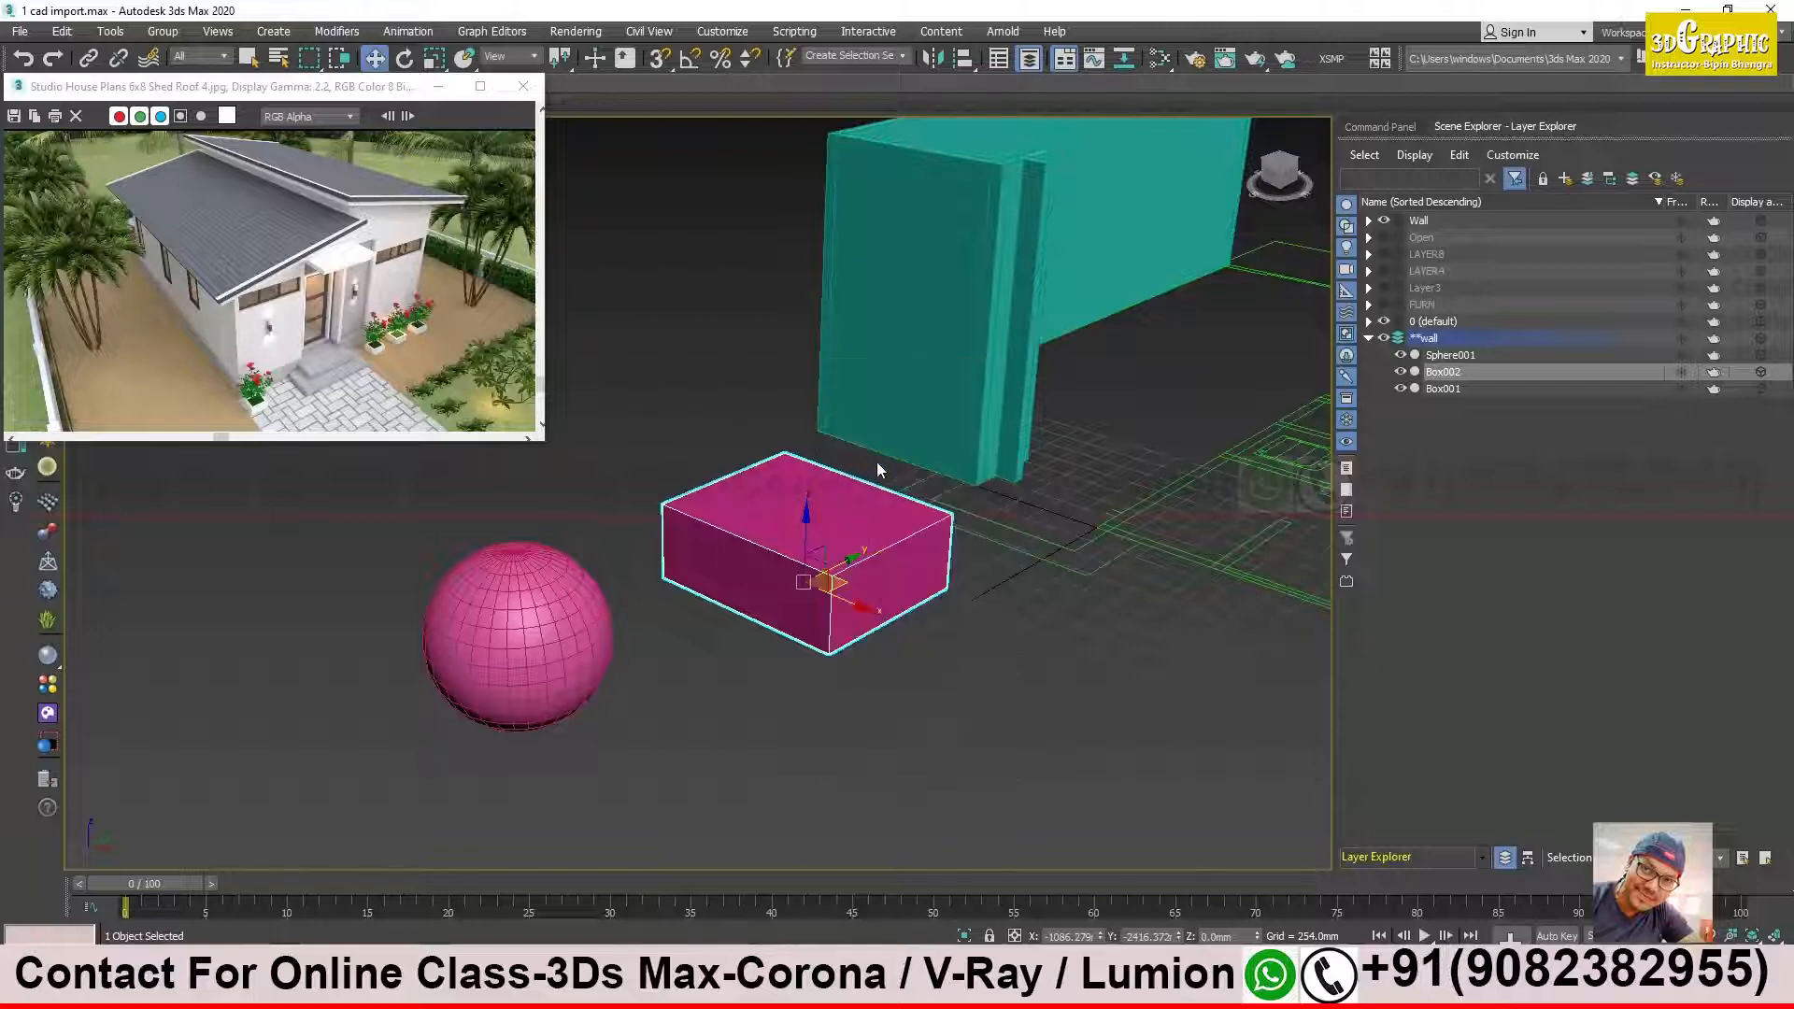
right_click(828, 524)
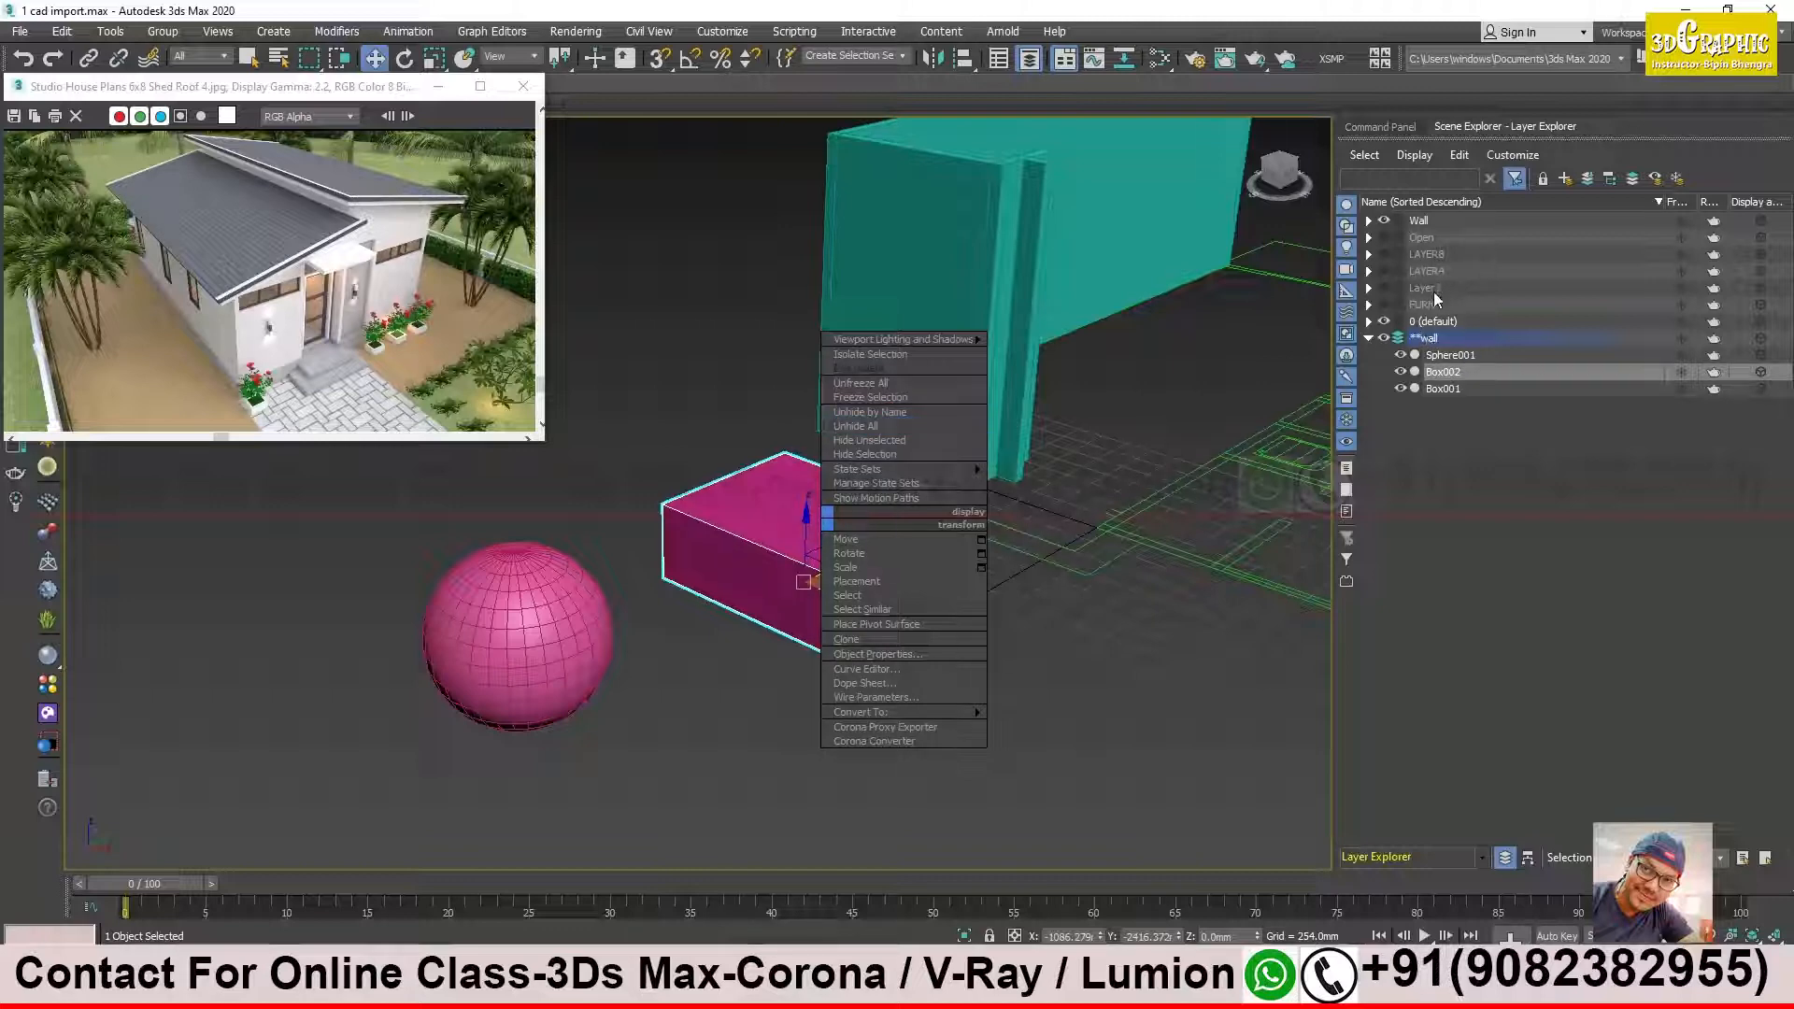
click(894, 414)
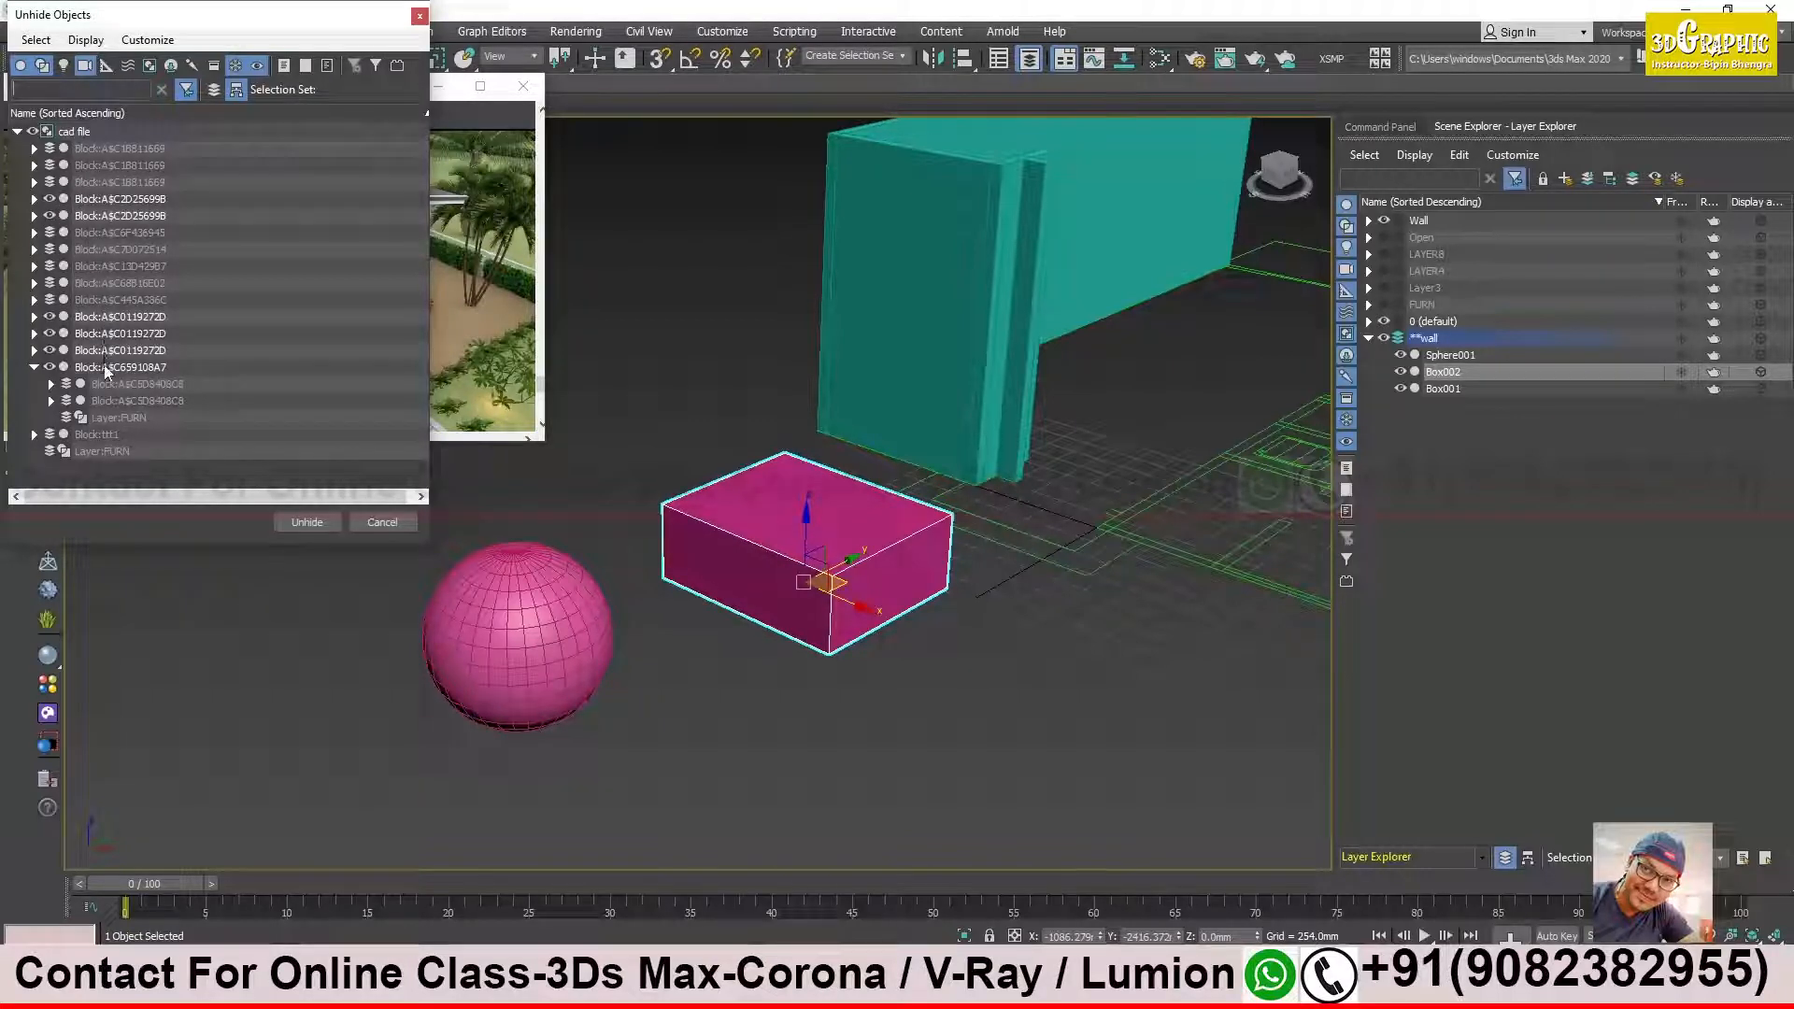
click(137, 383)
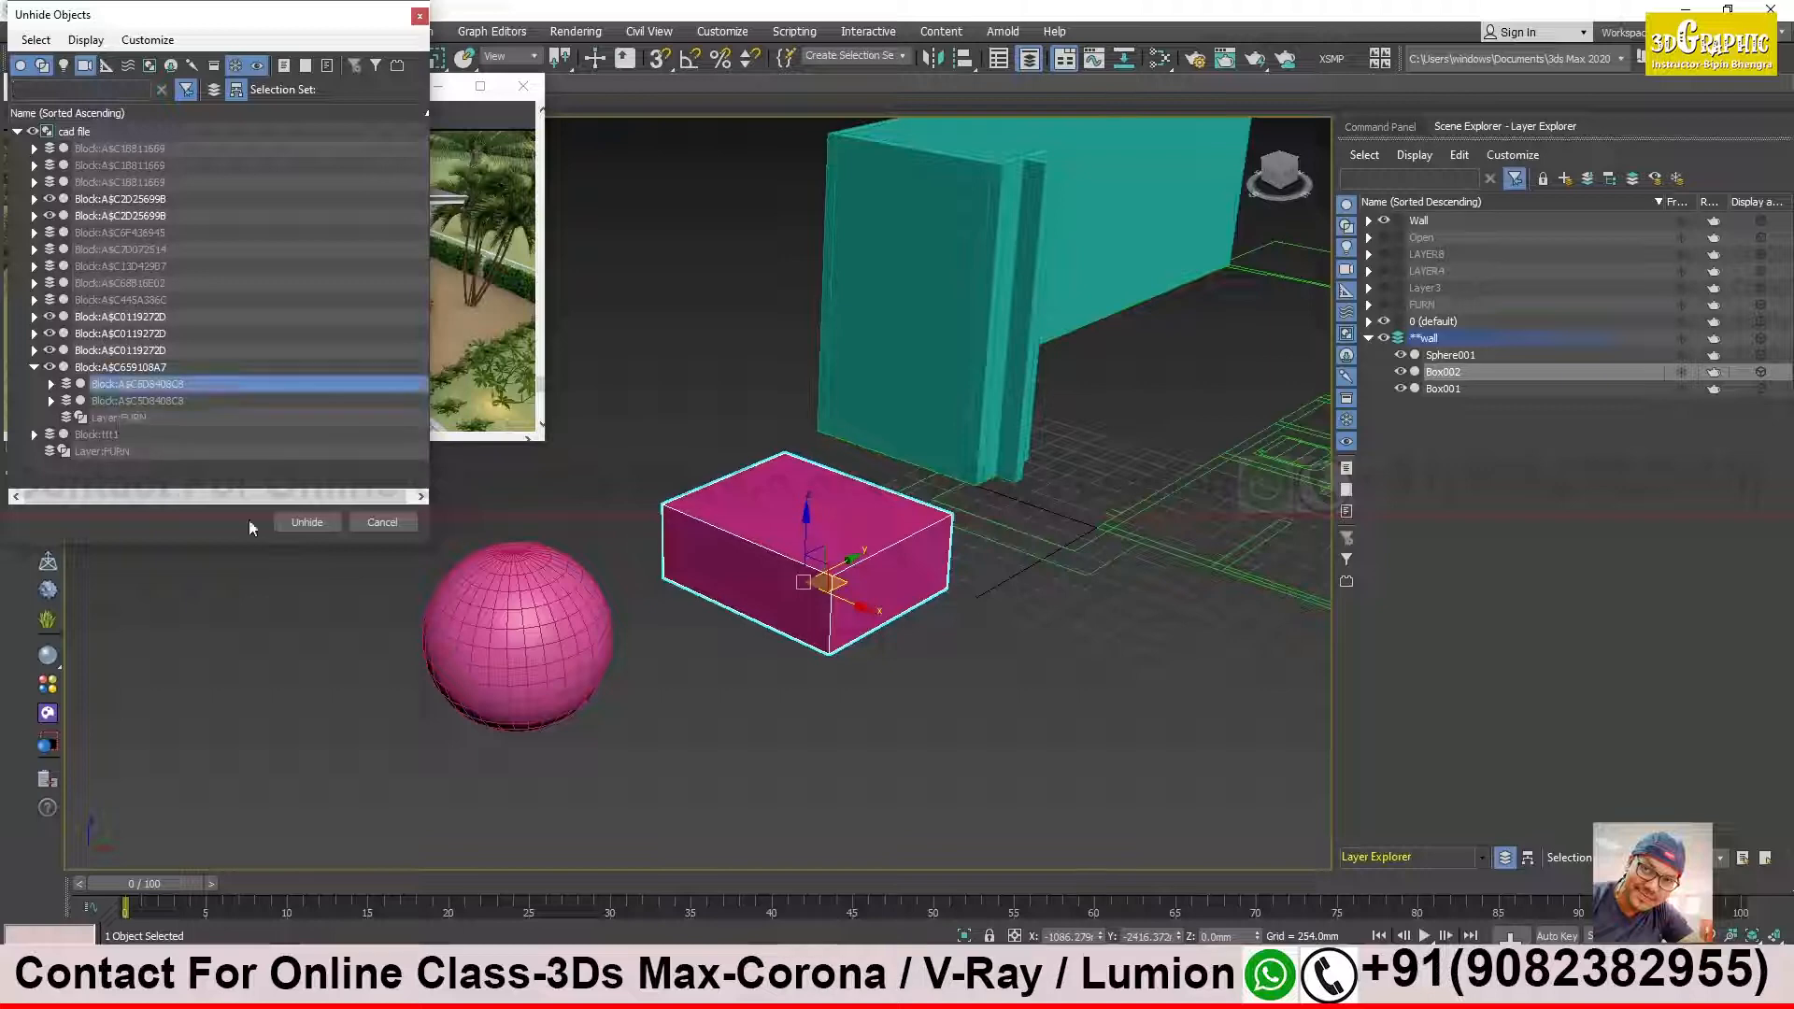
click(379, 523)
Step: Freeze the low box and test whether it can still be selected or moved
right_click(761, 531)
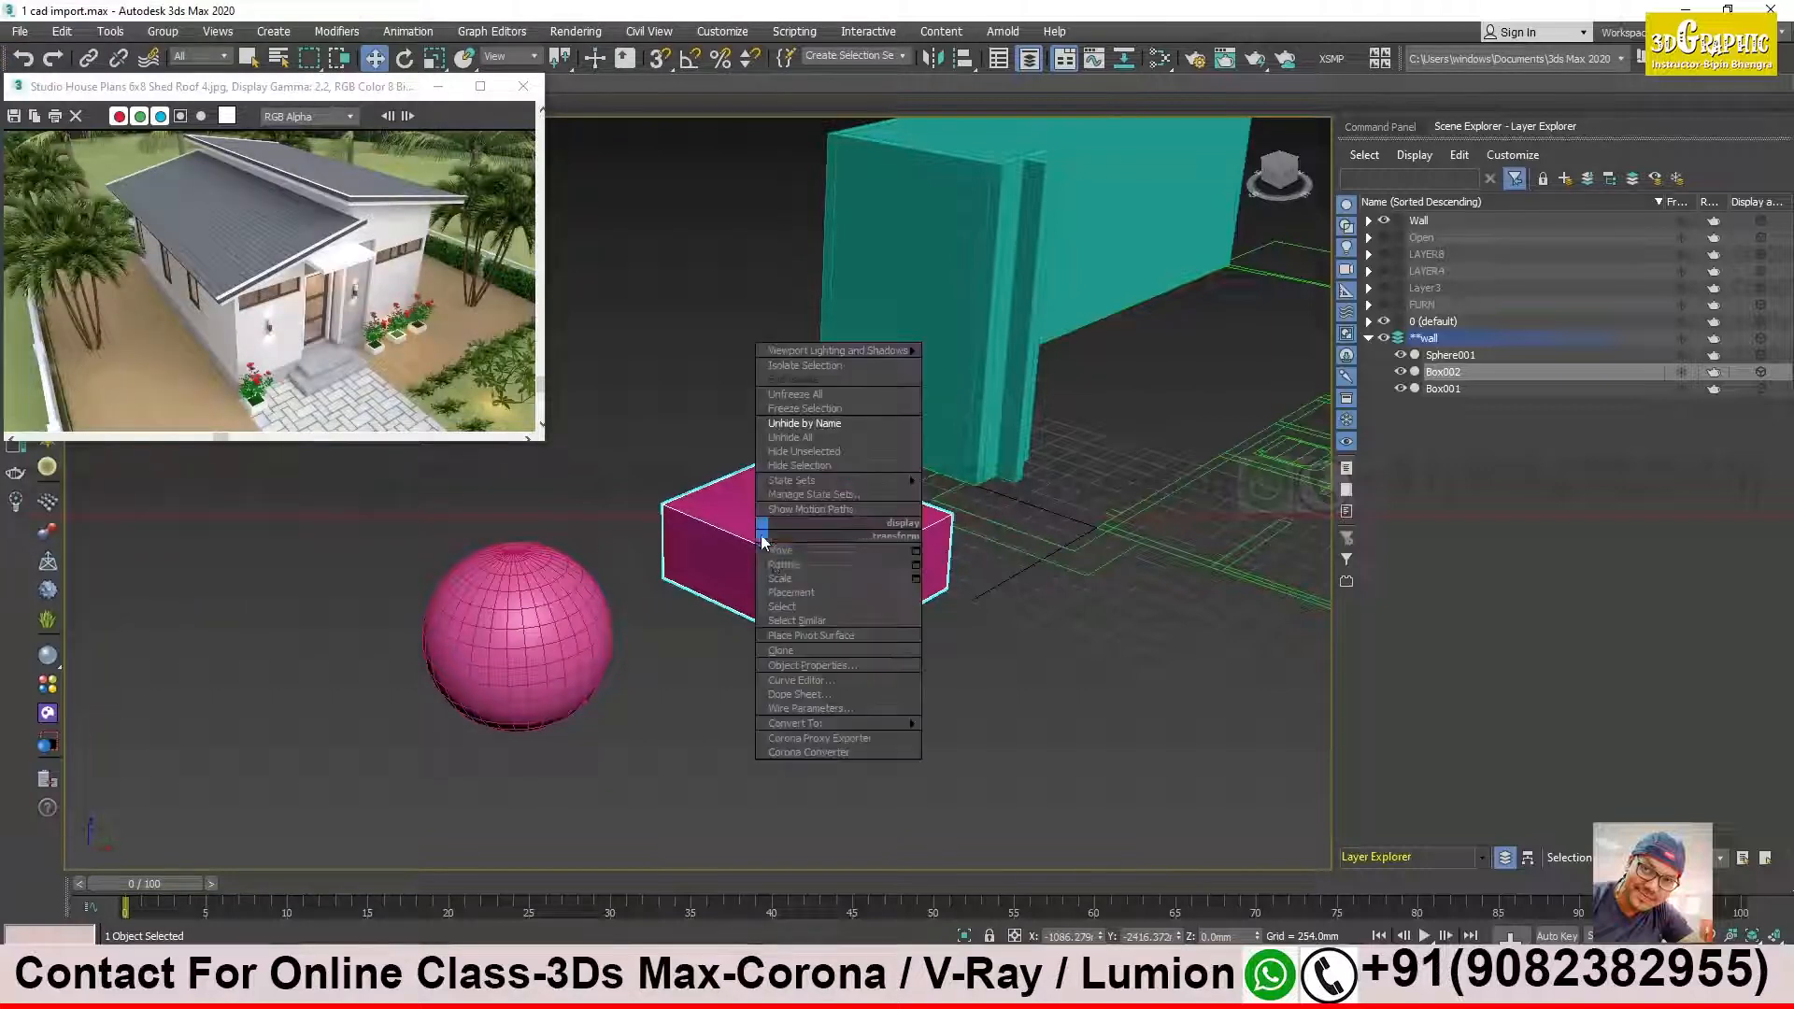
click(805, 409)
drag(775, 558, 831, 627)
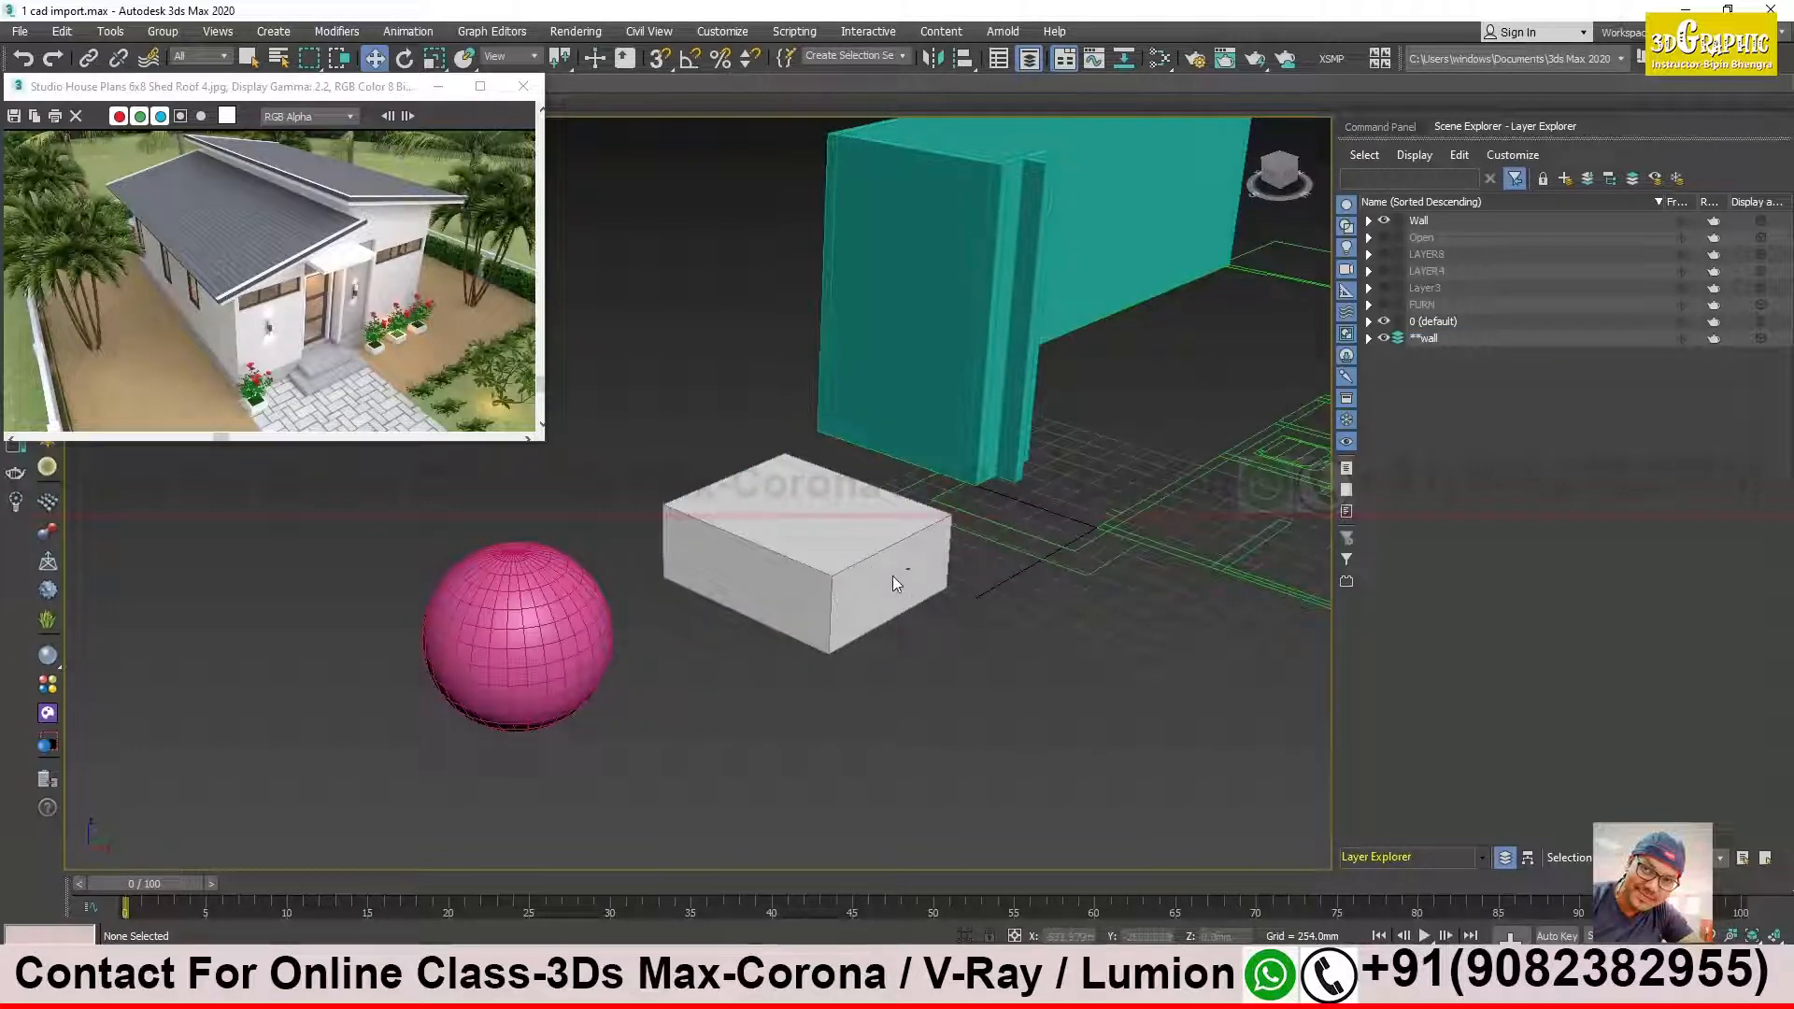
click(895, 550)
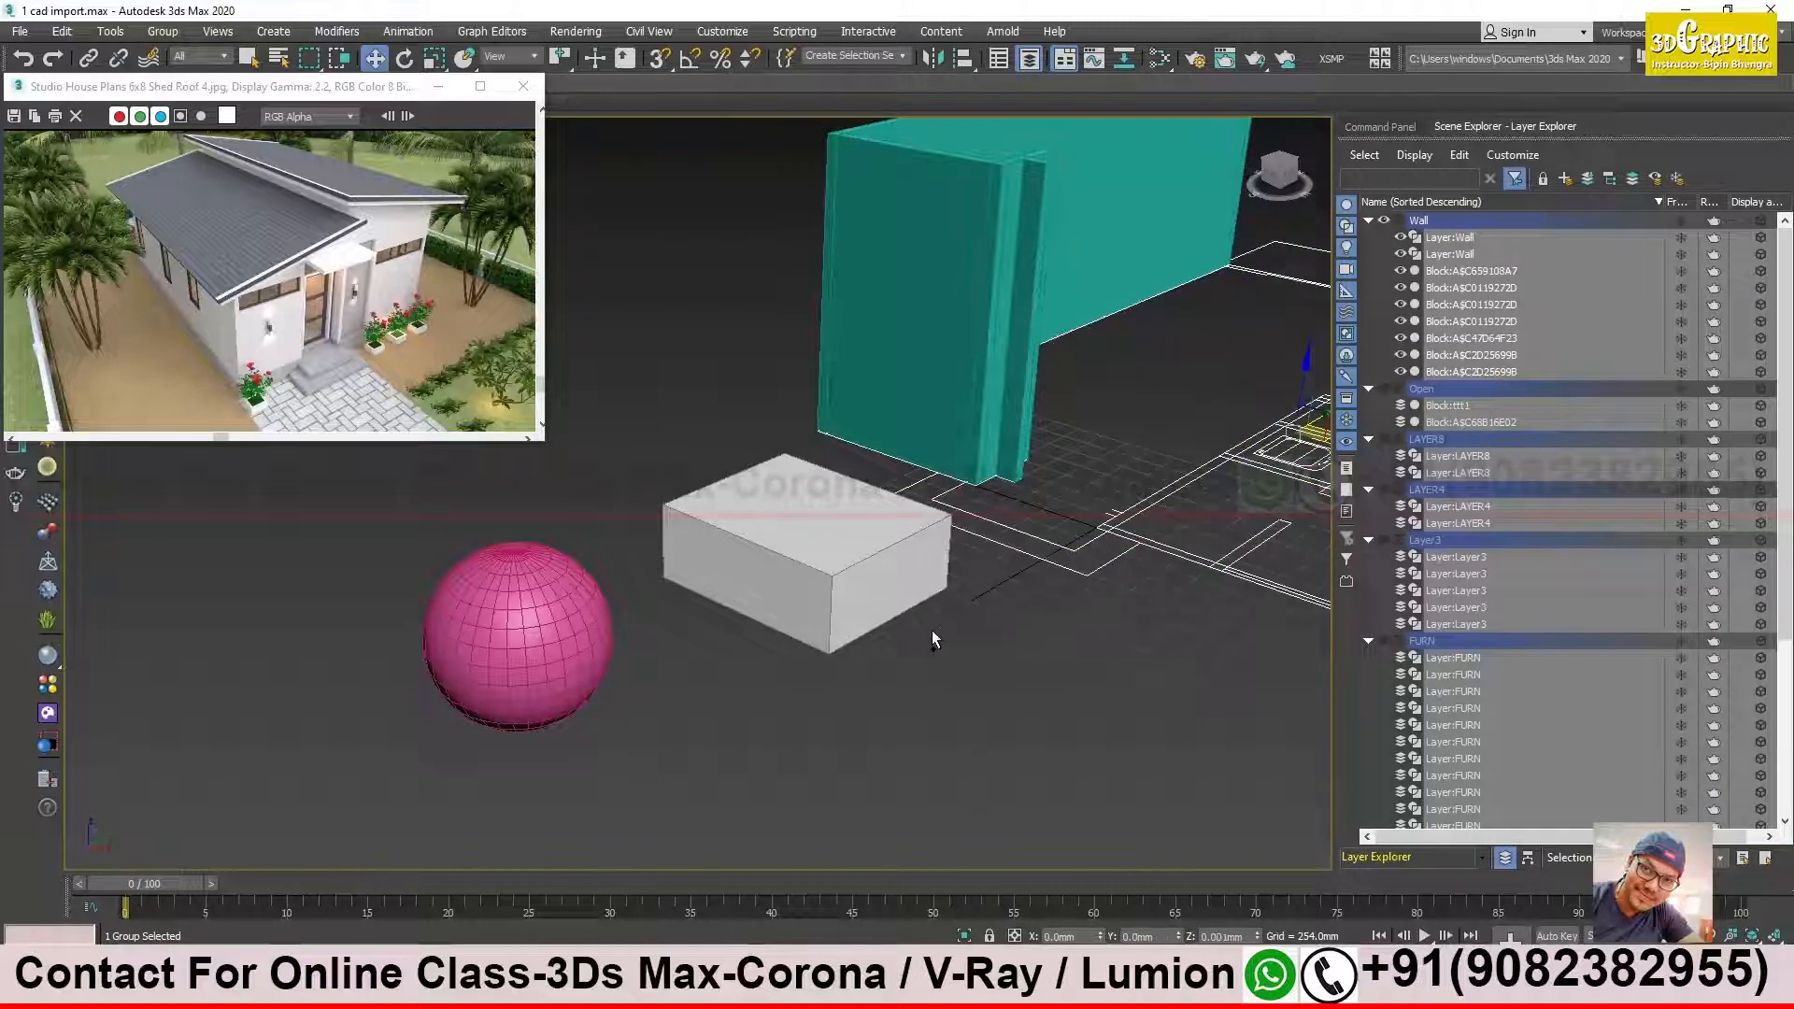
click(930, 416)
drag(1084, 380, 1167, 455)
key(ctrl+z)
click(783, 546)
drag(723, 470, 863, 655)
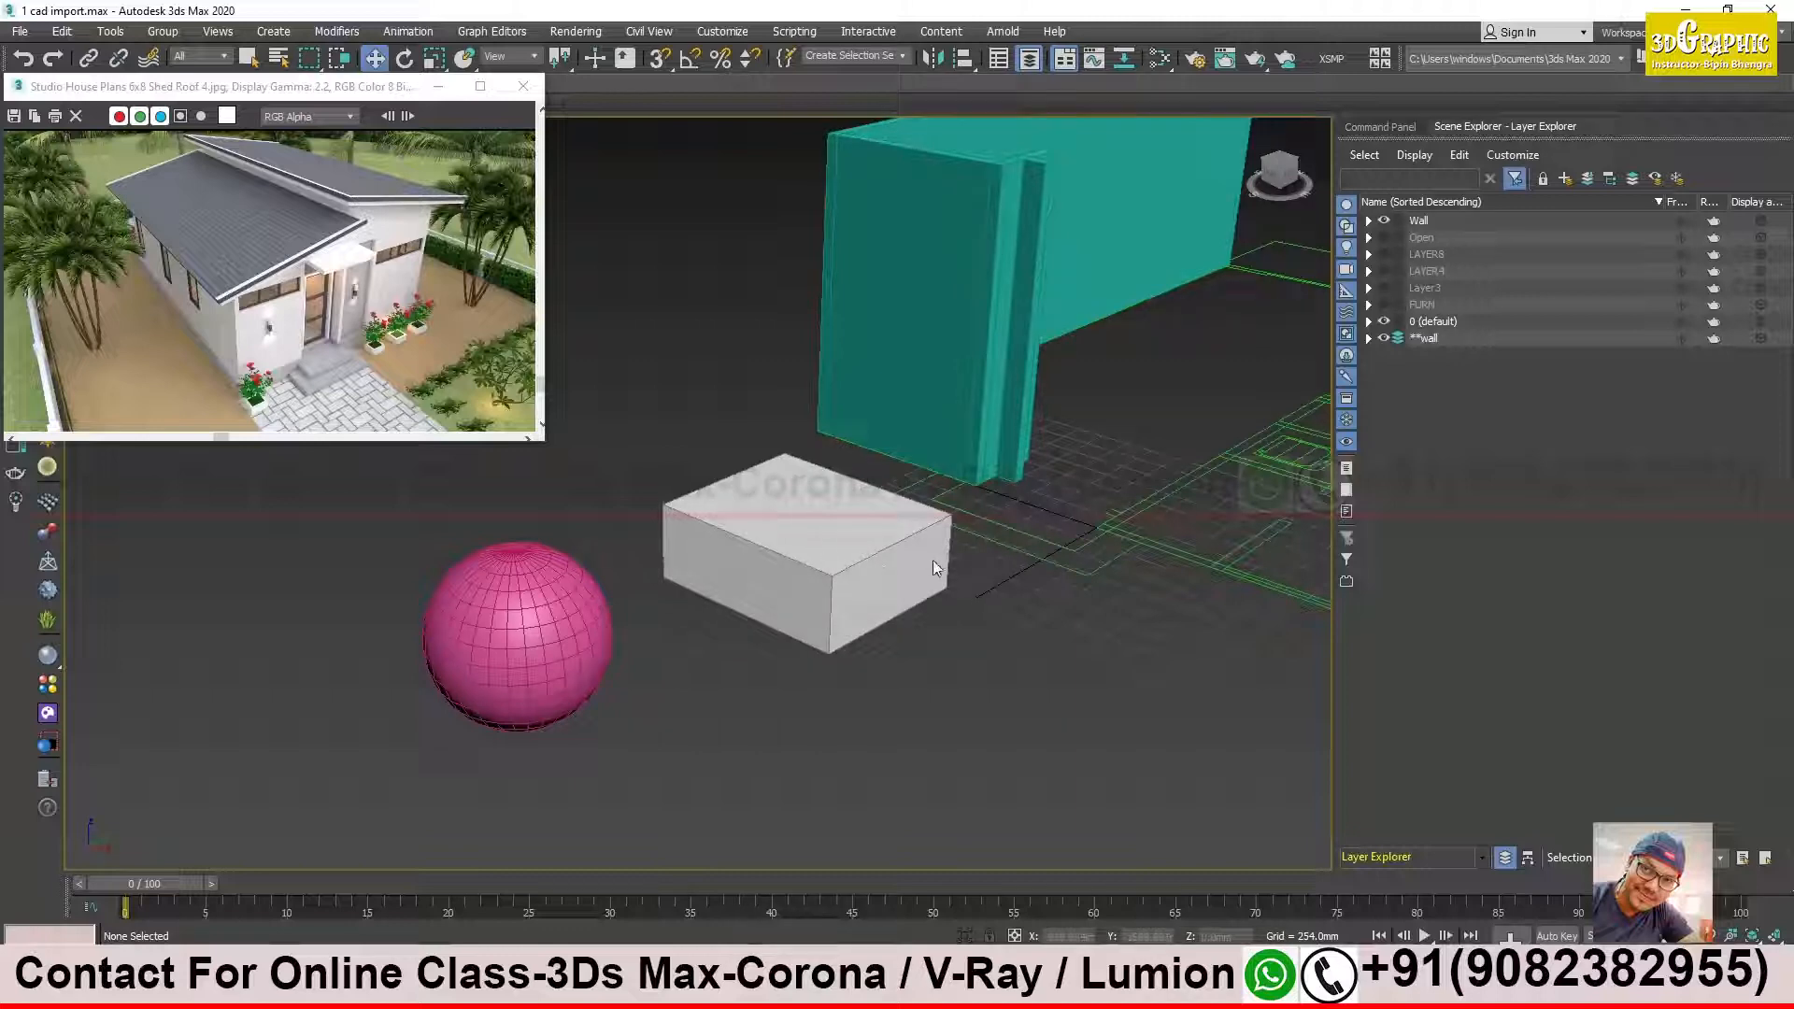
Step: Unfreeze all objects and test selecting and moving the low box
right_click(850, 550)
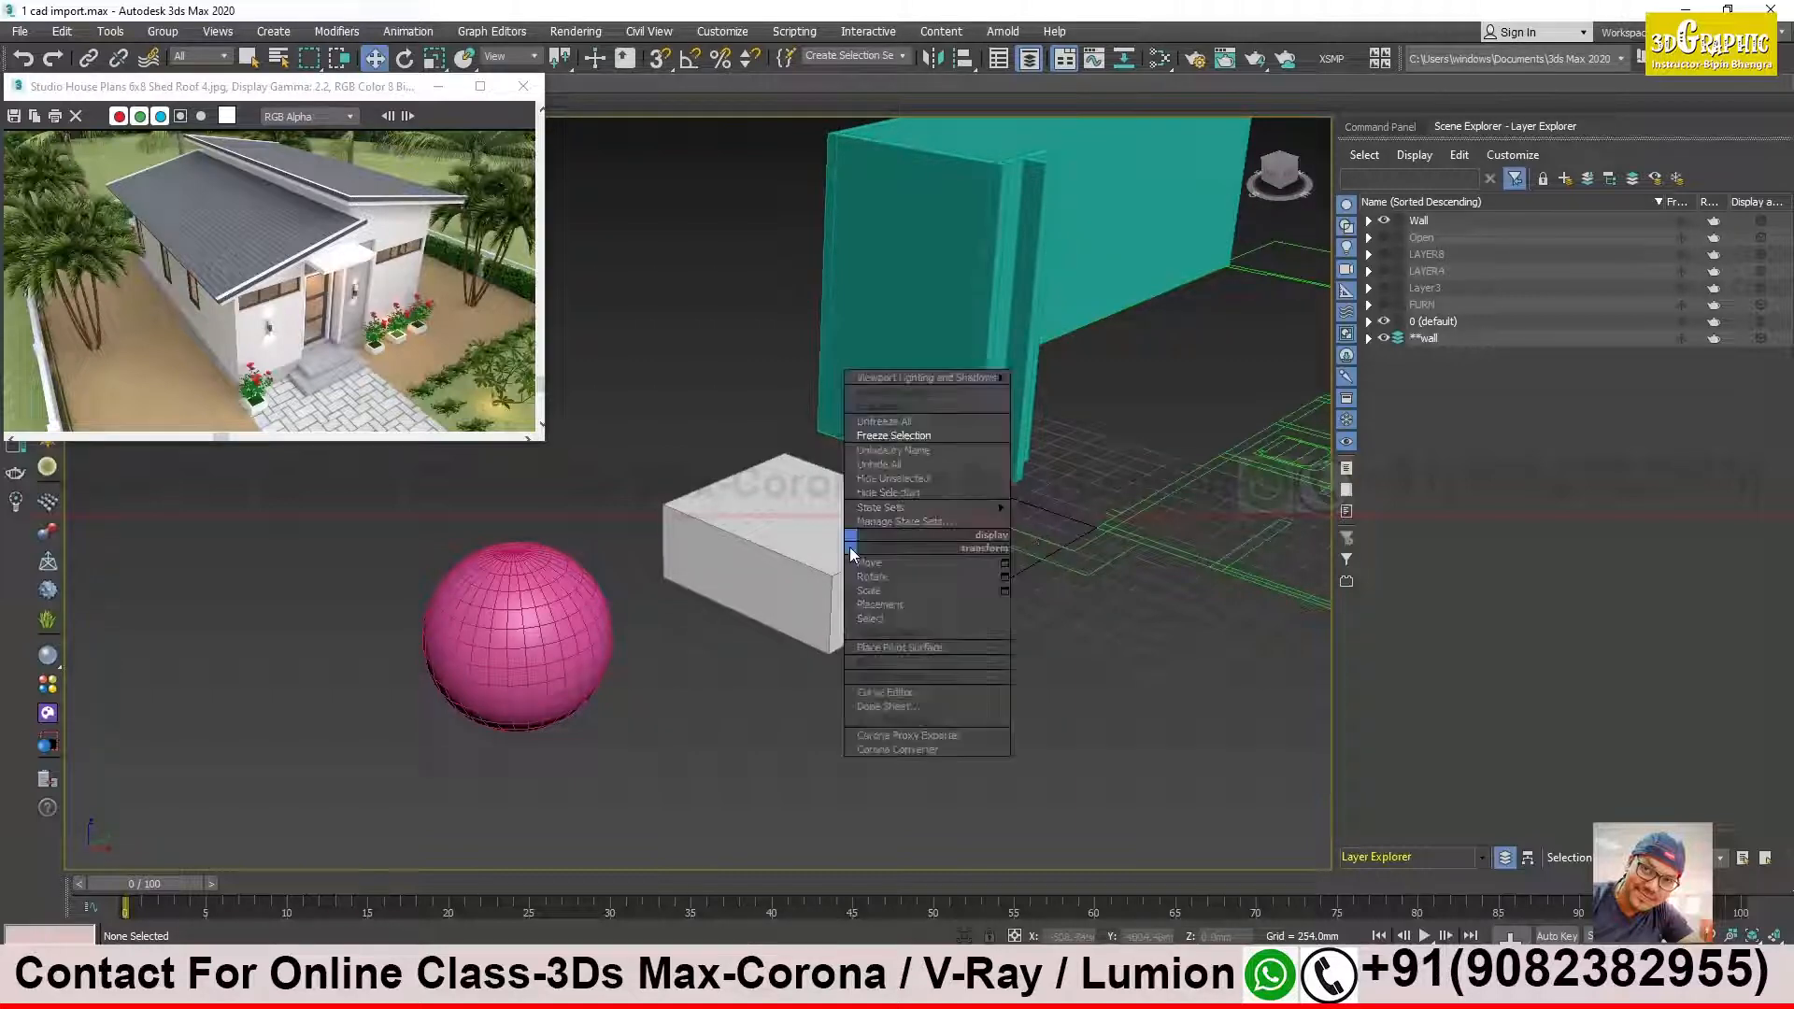
click(884, 421)
click(828, 588)
drag(828, 589, 899, 617)
drag(1061, 669, 911, 635)
Step: Move the CAD floor plan about 1732 mm along X as a test and undo the move
alt+middle_drag(911, 636, 828, 428)
click(967, 479)
alt+middle_drag(828, 428, 841, 478)
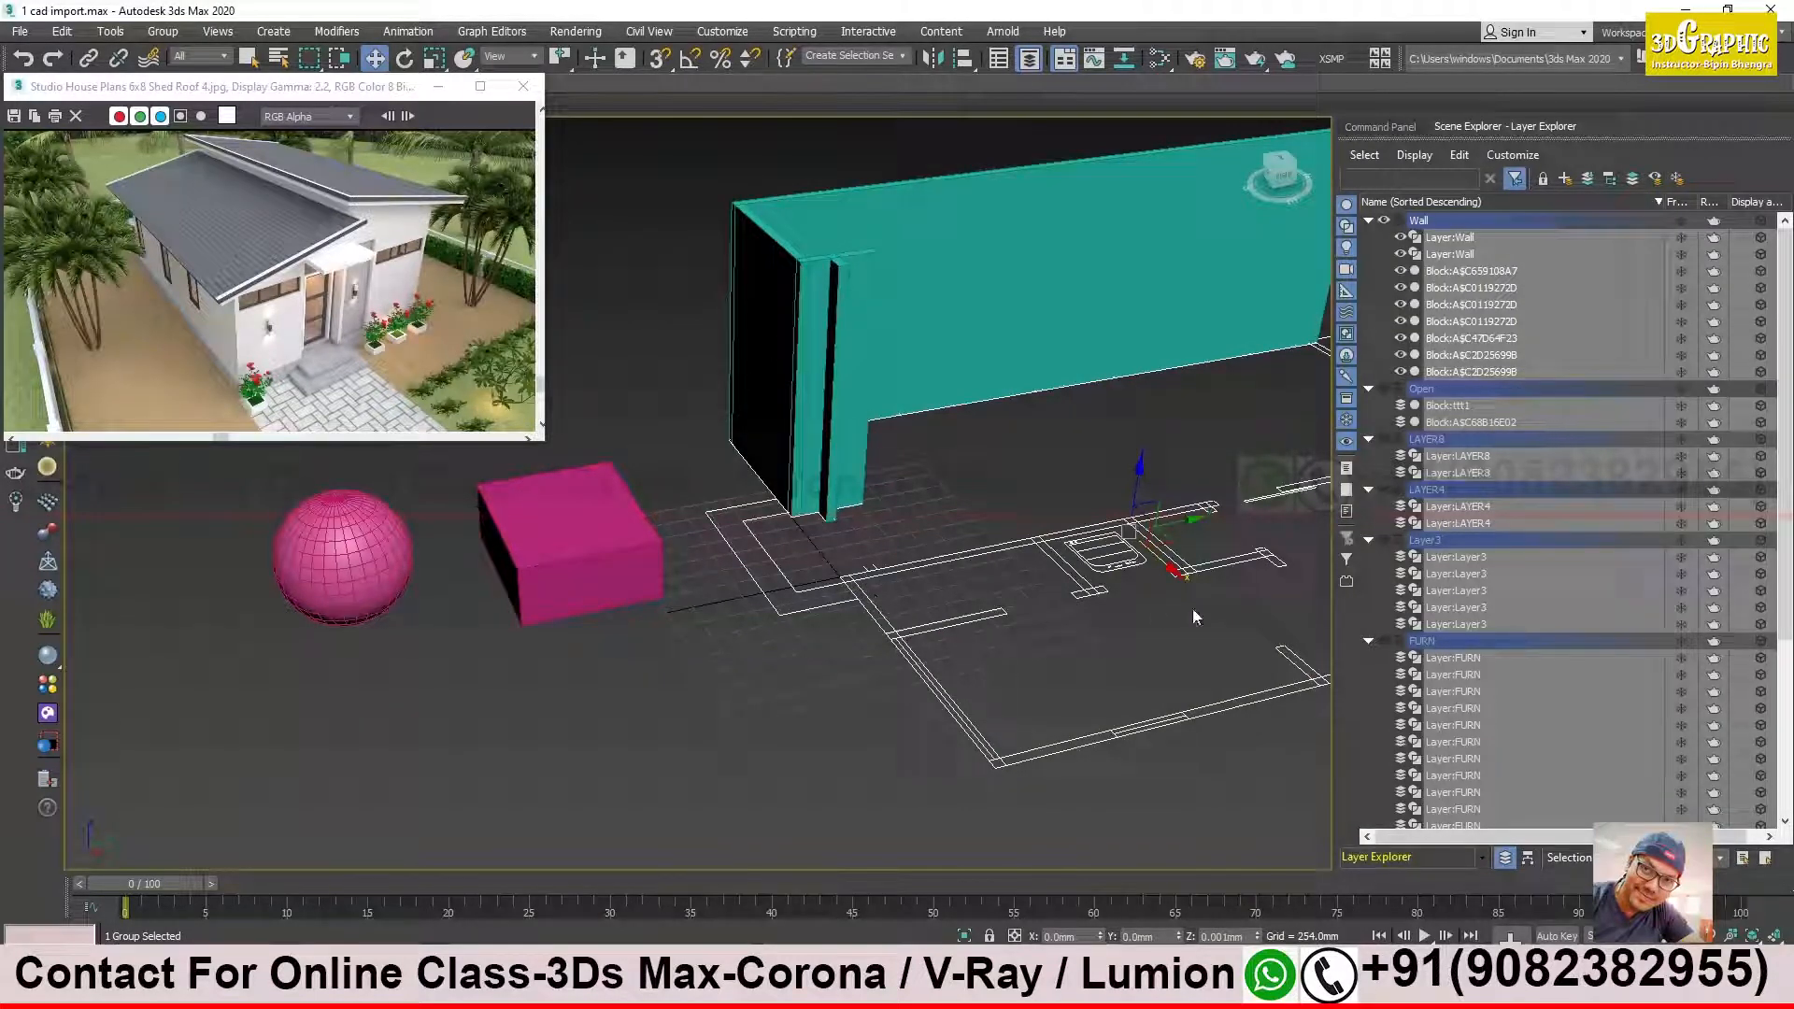
drag(1174, 570, 1279, 661)
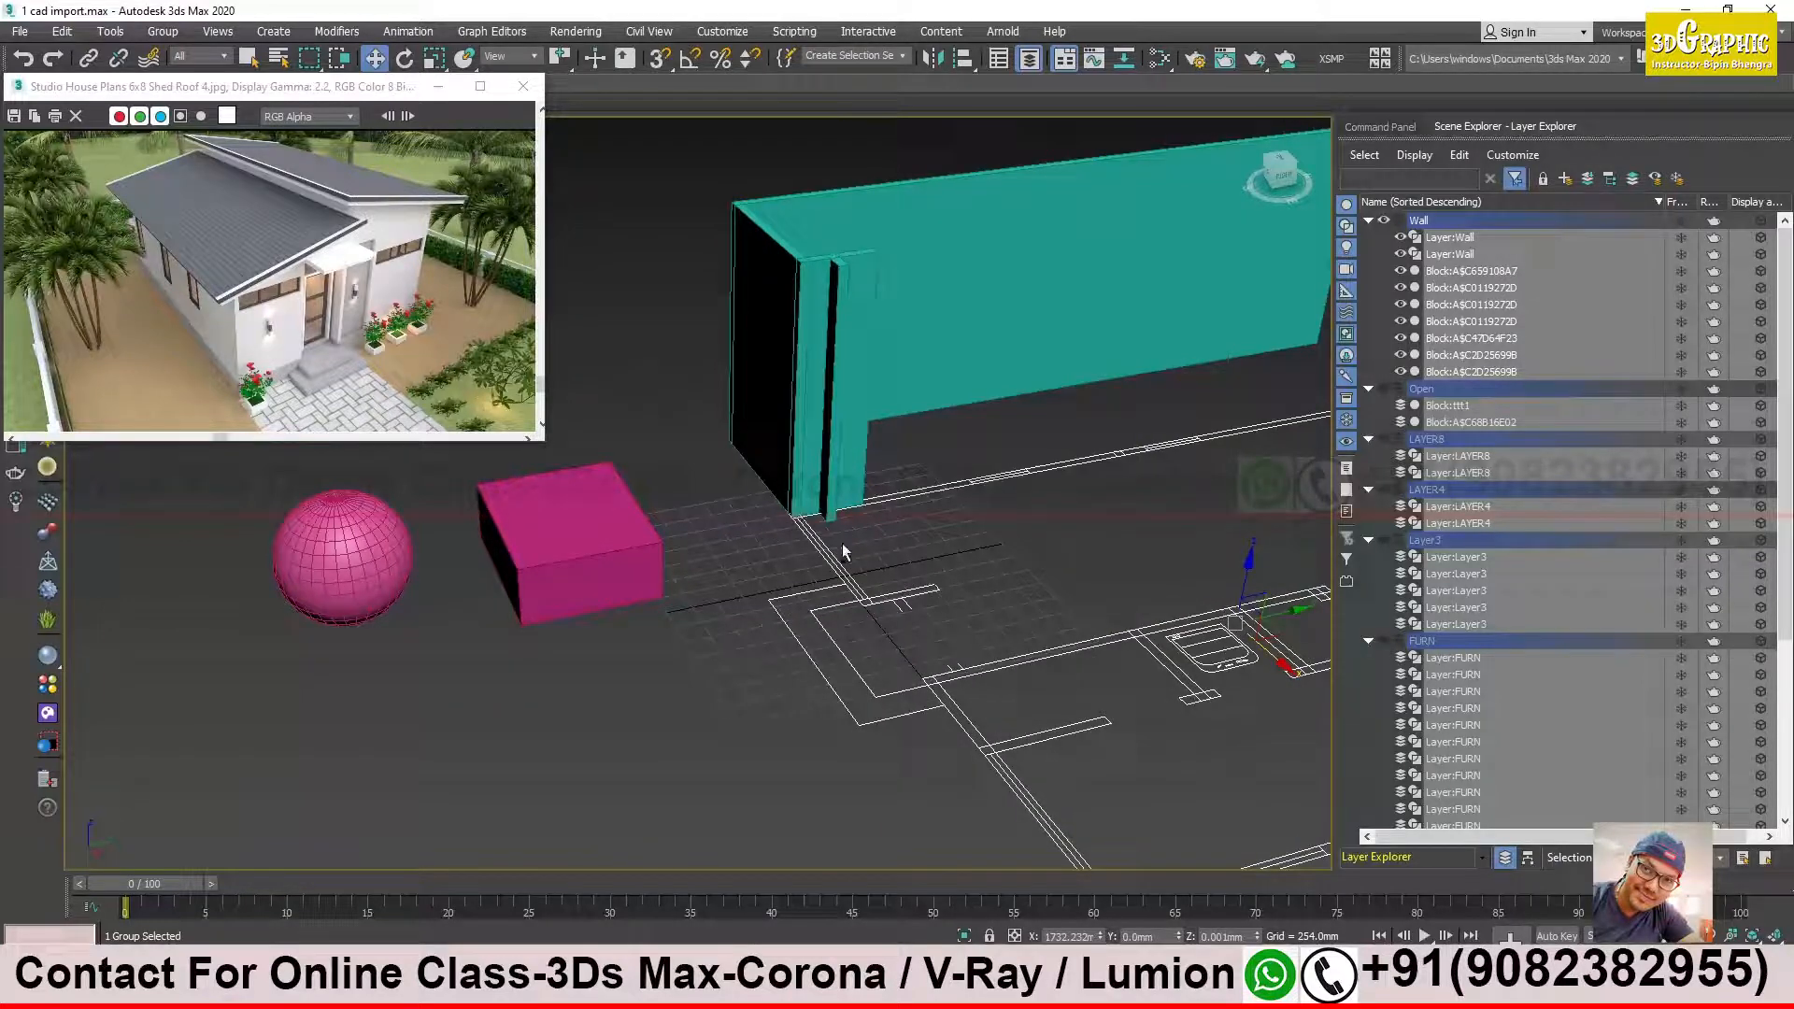
key(ctrl+z)
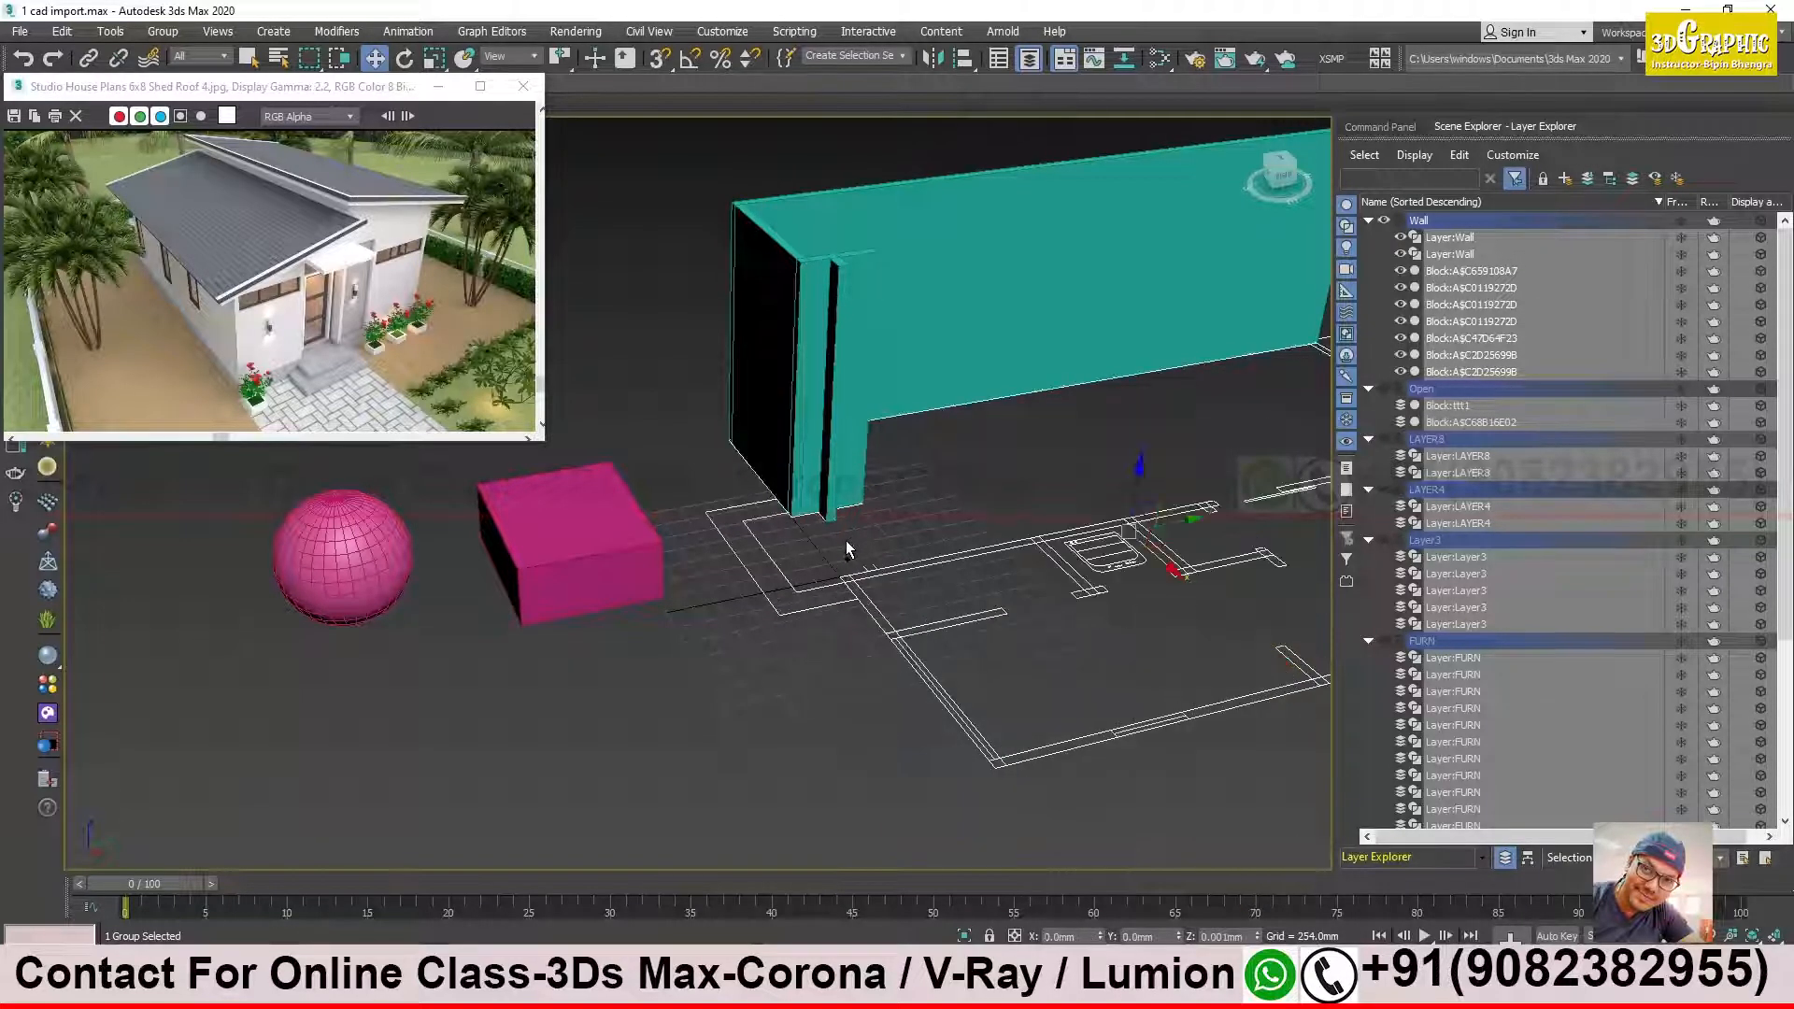
Step: Freeze the selected CAD floor plan and test whether it can still be selected
right_click(970, 554)
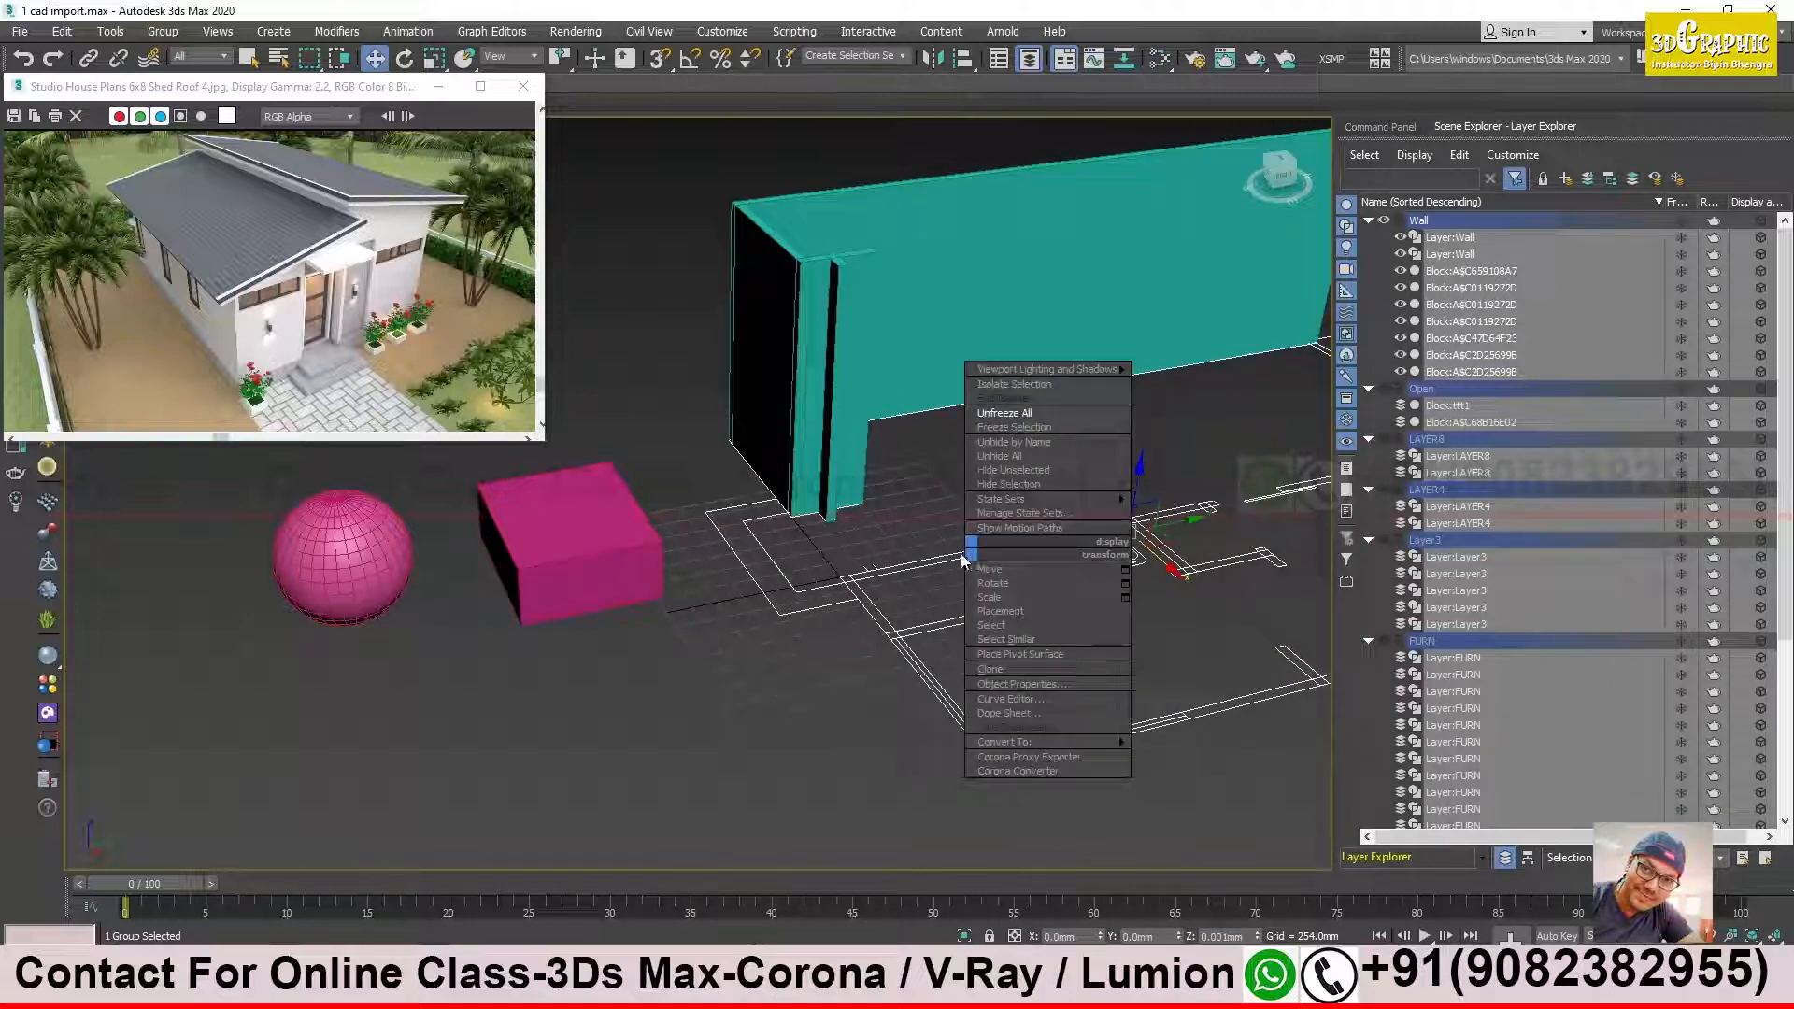
click(1012, 427)
alt+middle_drag(950, 598, 1009, 669)
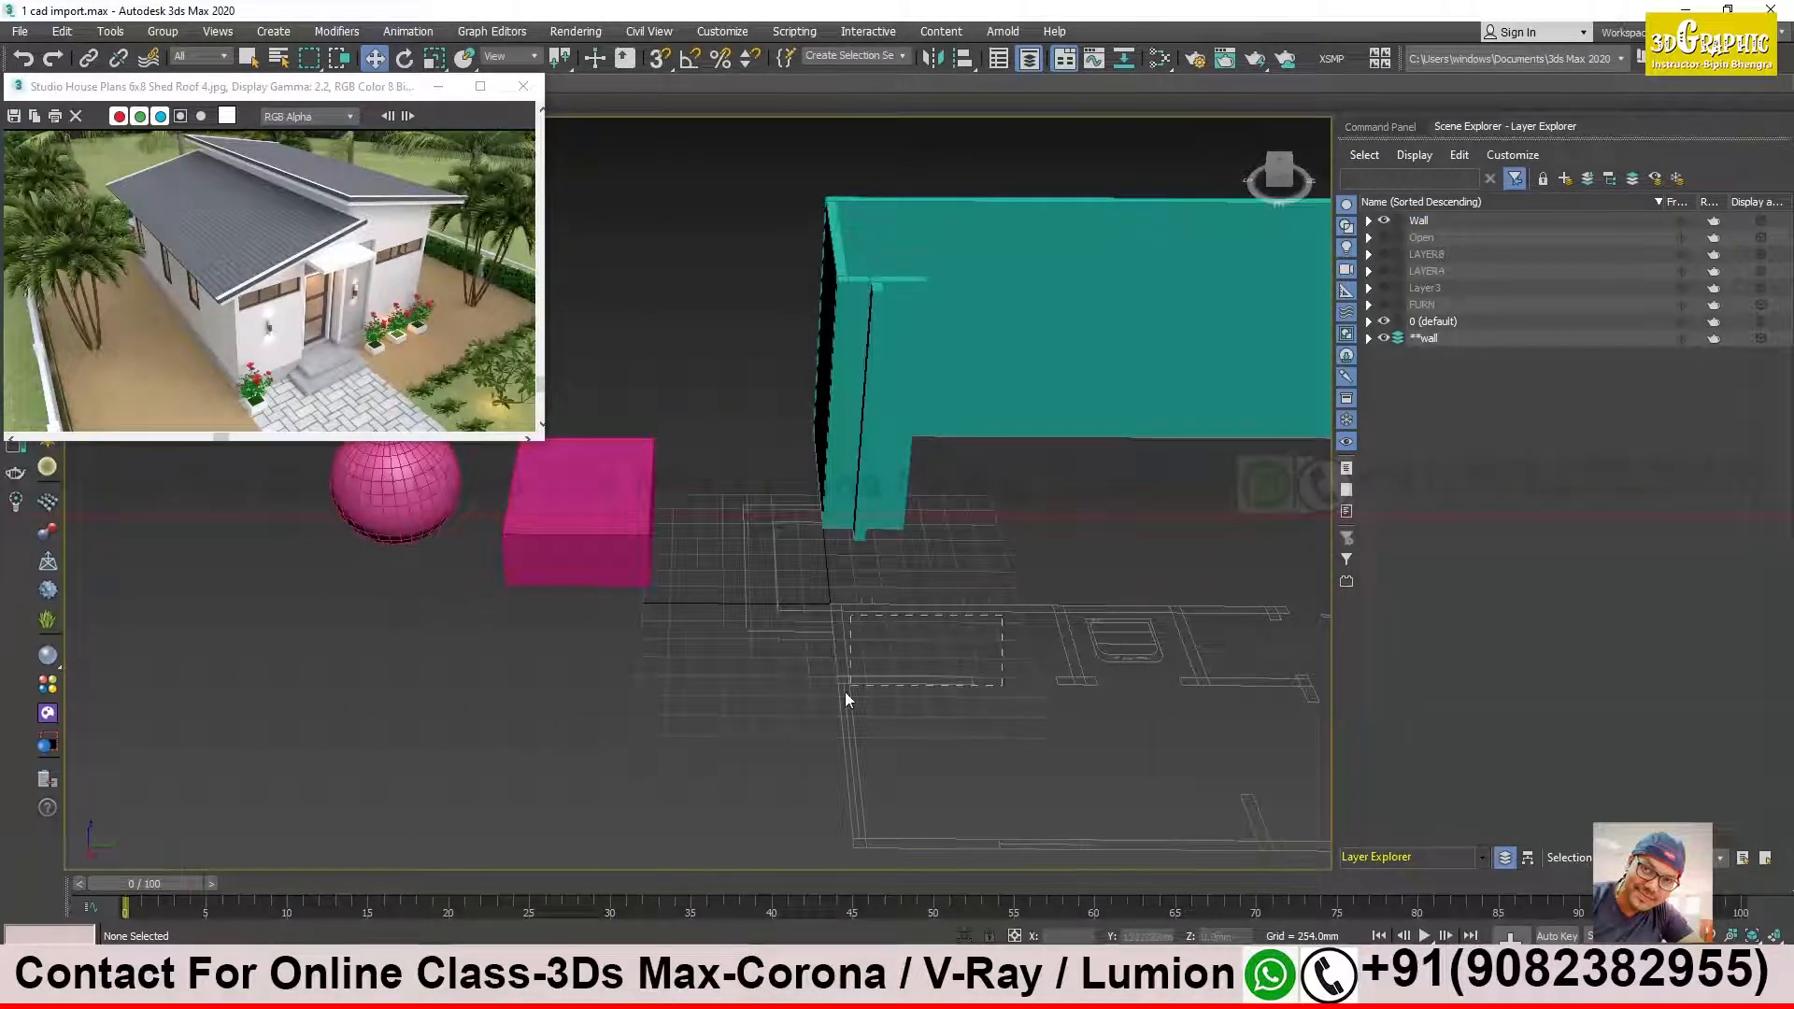
alt+middle_drag(852, 674, 883, 699)
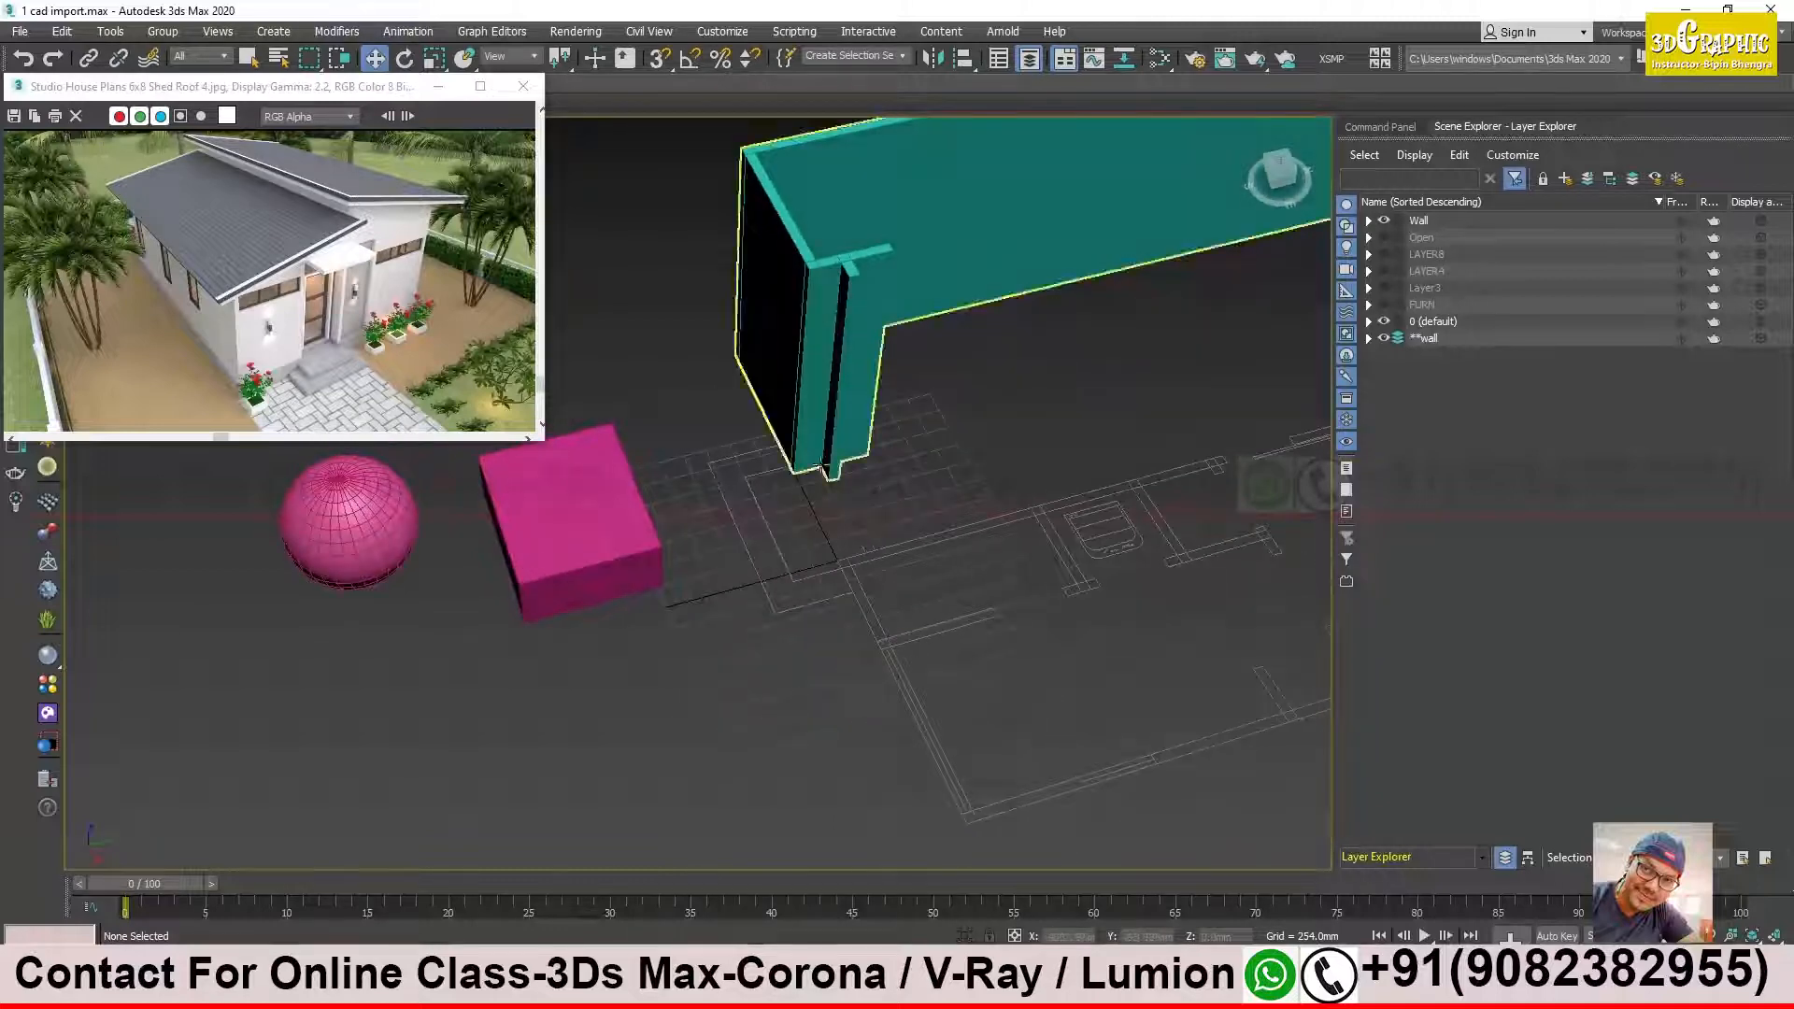
alt+middle_drag(1075, 678, 1064, 638)
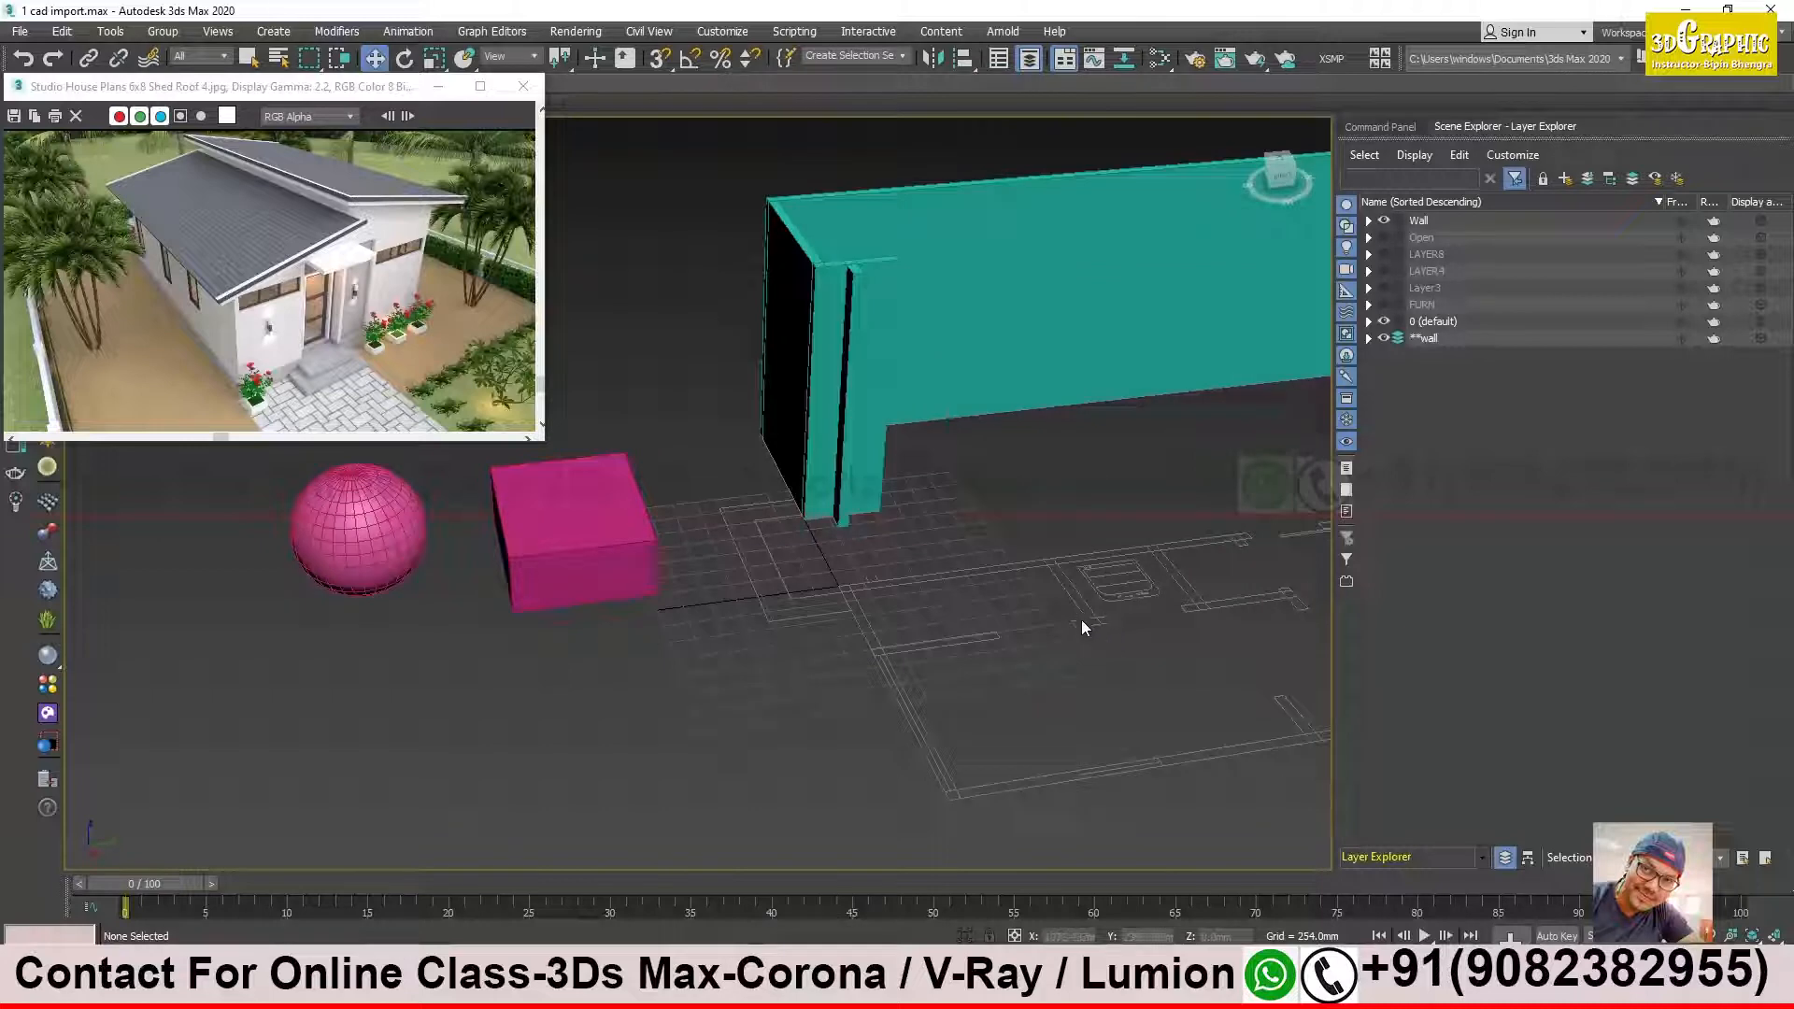
Step: Unfreeze all objects, try moving the floor plan along X, and cancel the move
right_click(1051, 570)
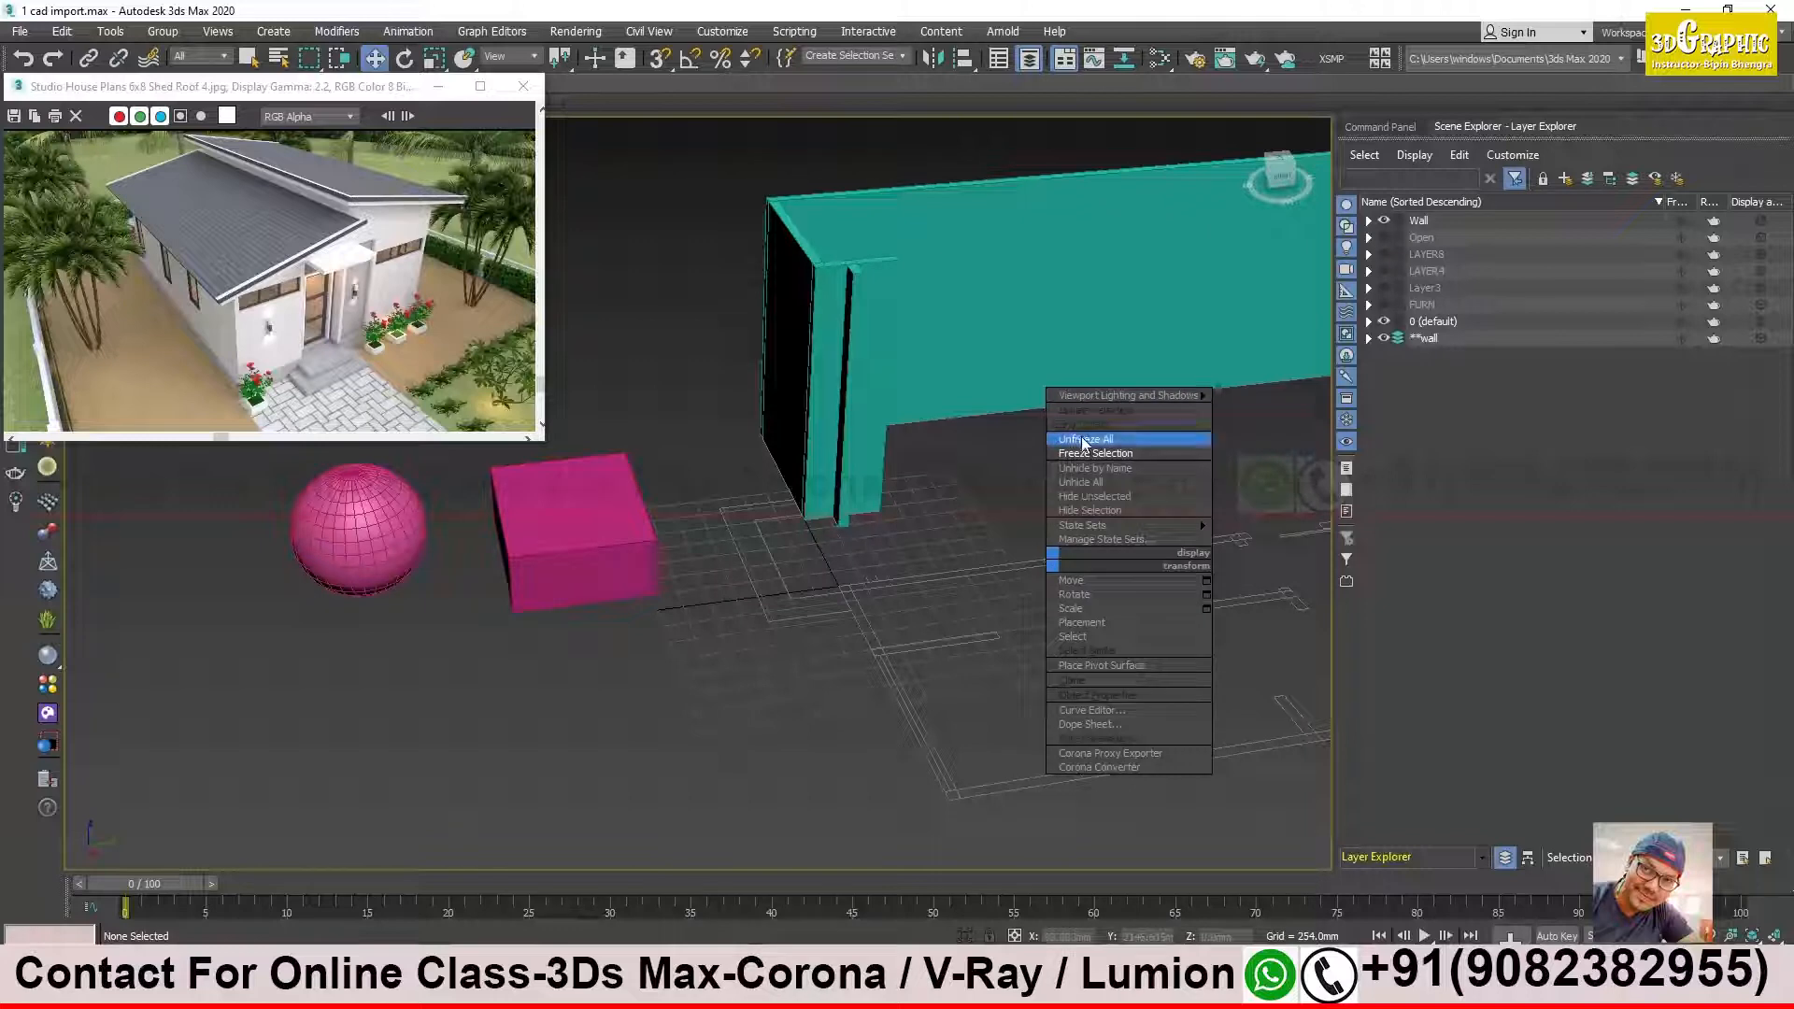
click(1084, 443)
click(1063, 557)
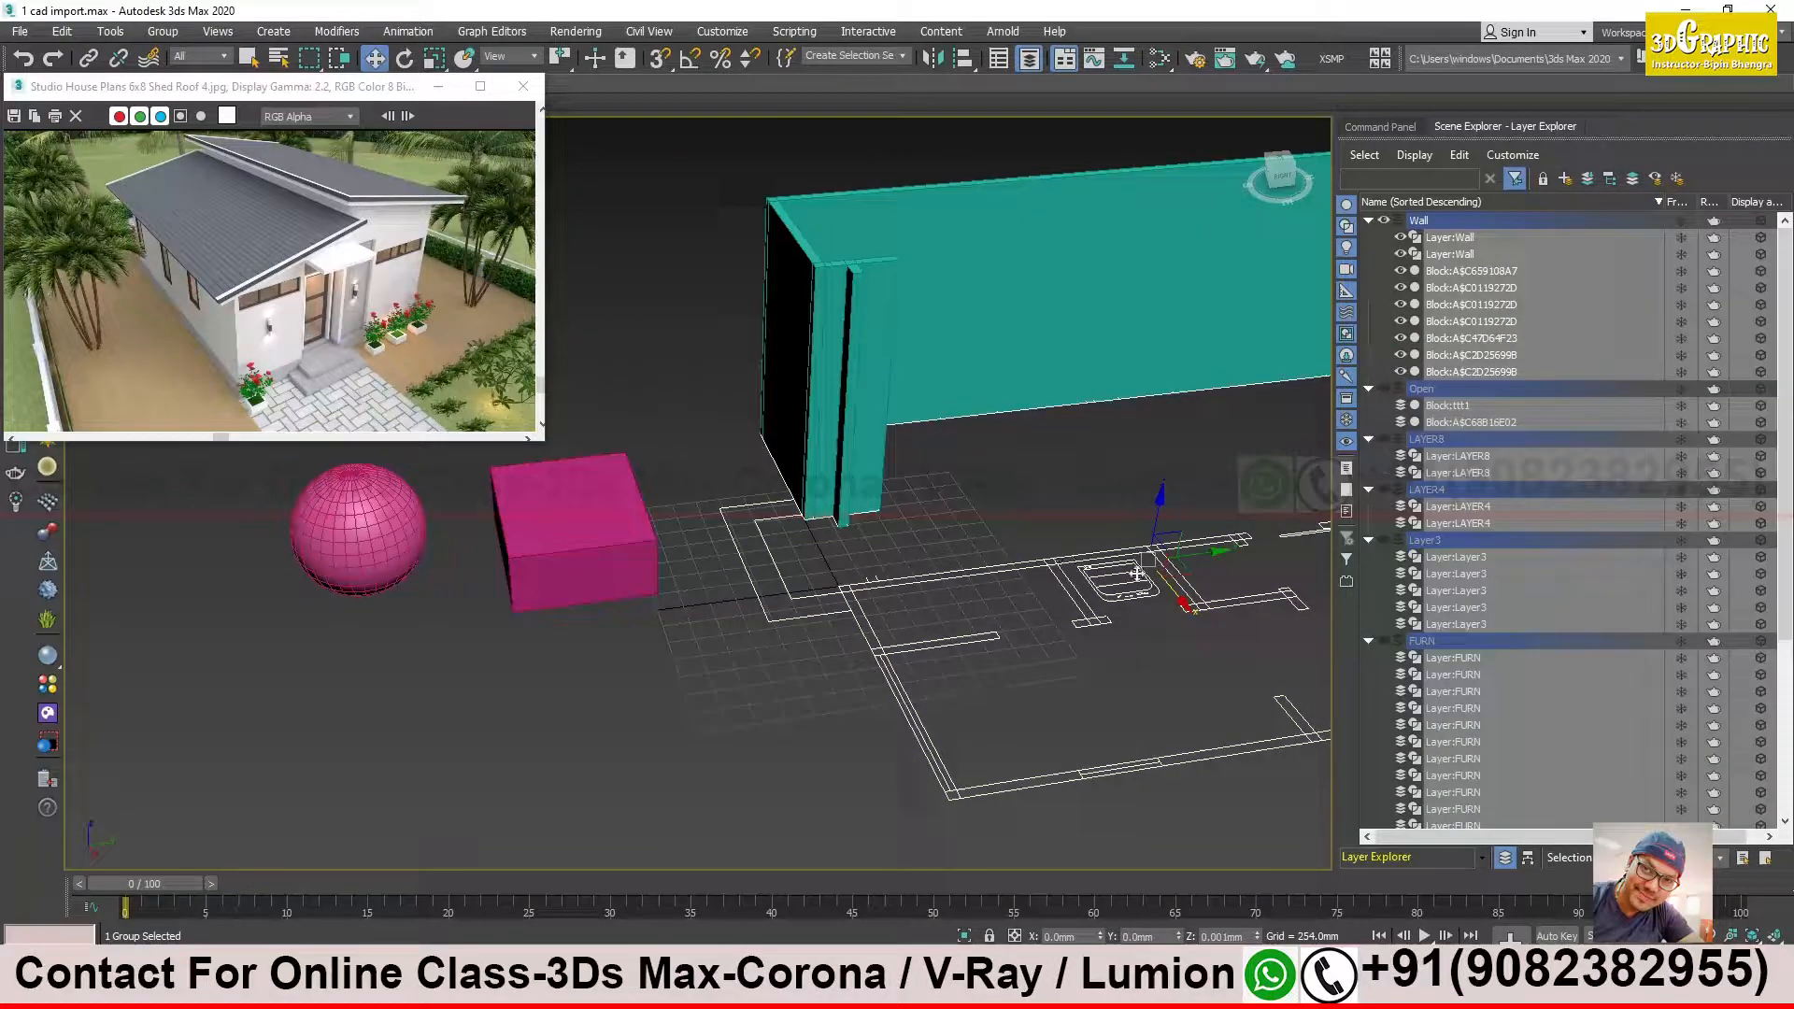
drag(1193, 602, 1299, 710)
right_click(1298, 704)
click(928, 699)
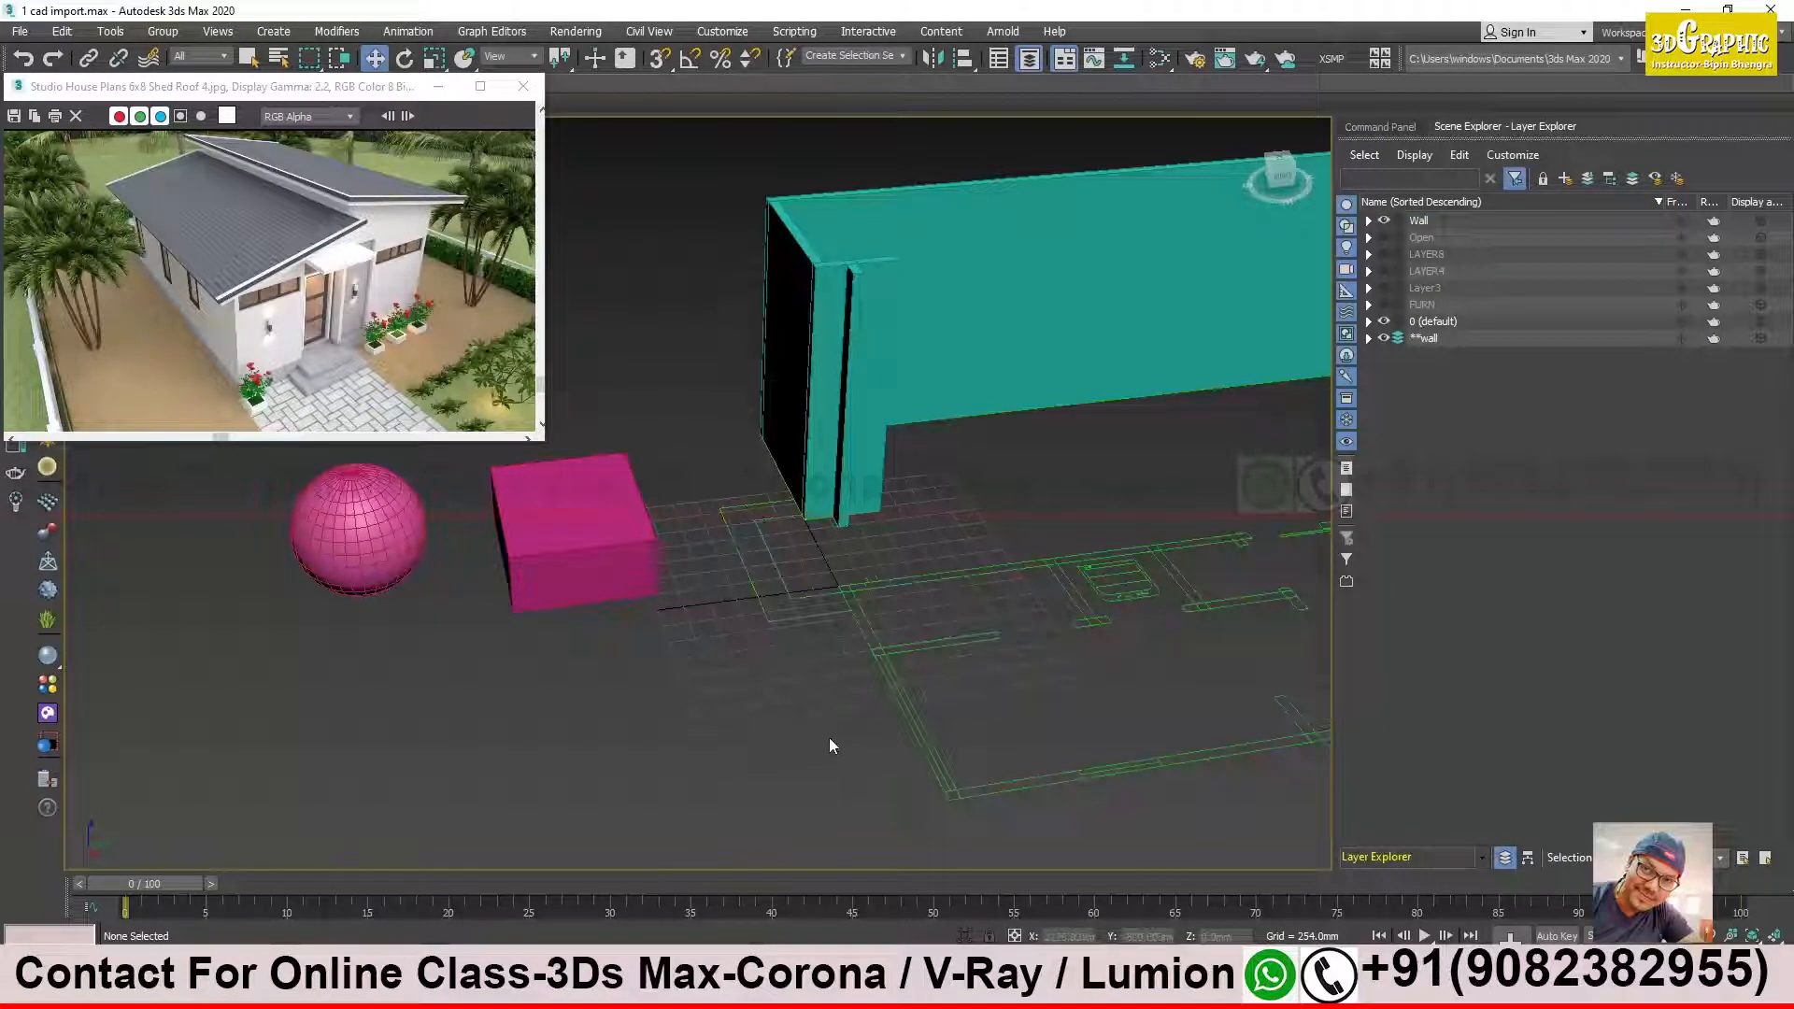
Step: Delete the low box and the sphere beside the wall
alt+middle_drag(721, 693, 784, 645)
middle_drag(731, 860, 668, 652)
middle_drag(704, 595, 897, 746)
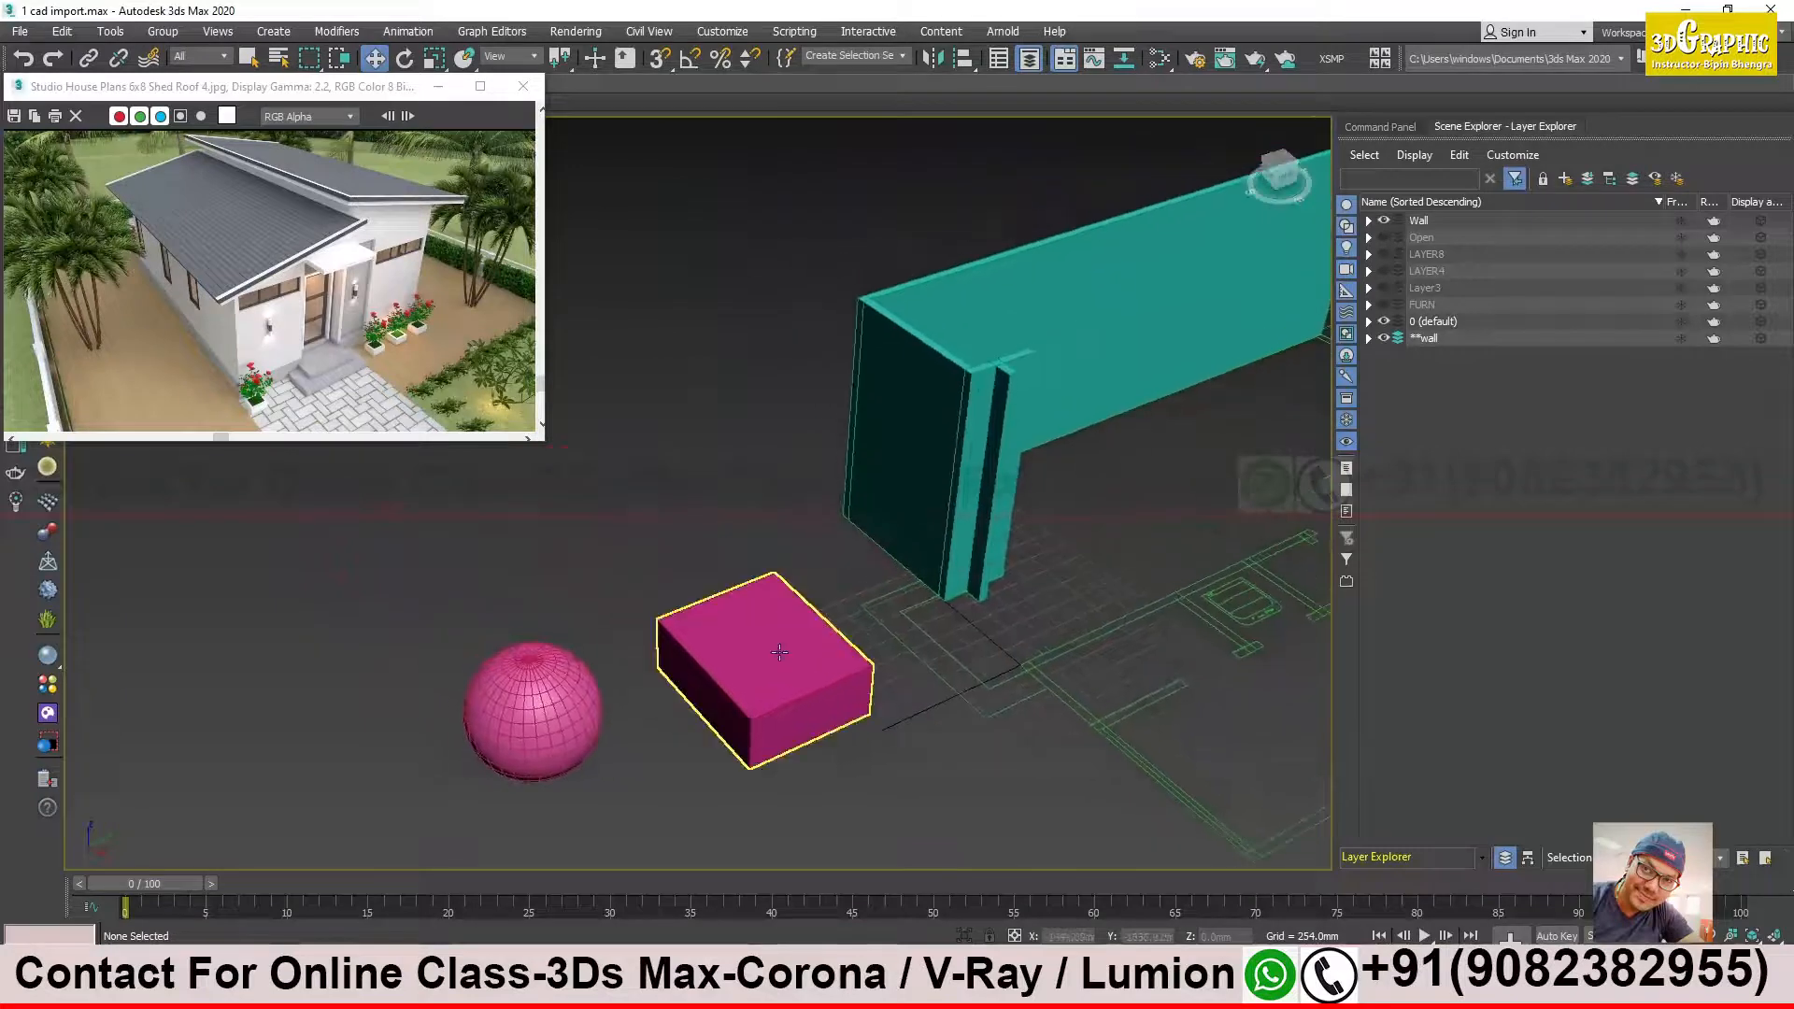
click(780, 652)
key(Delete)
click(542, 706)
key(Delete)
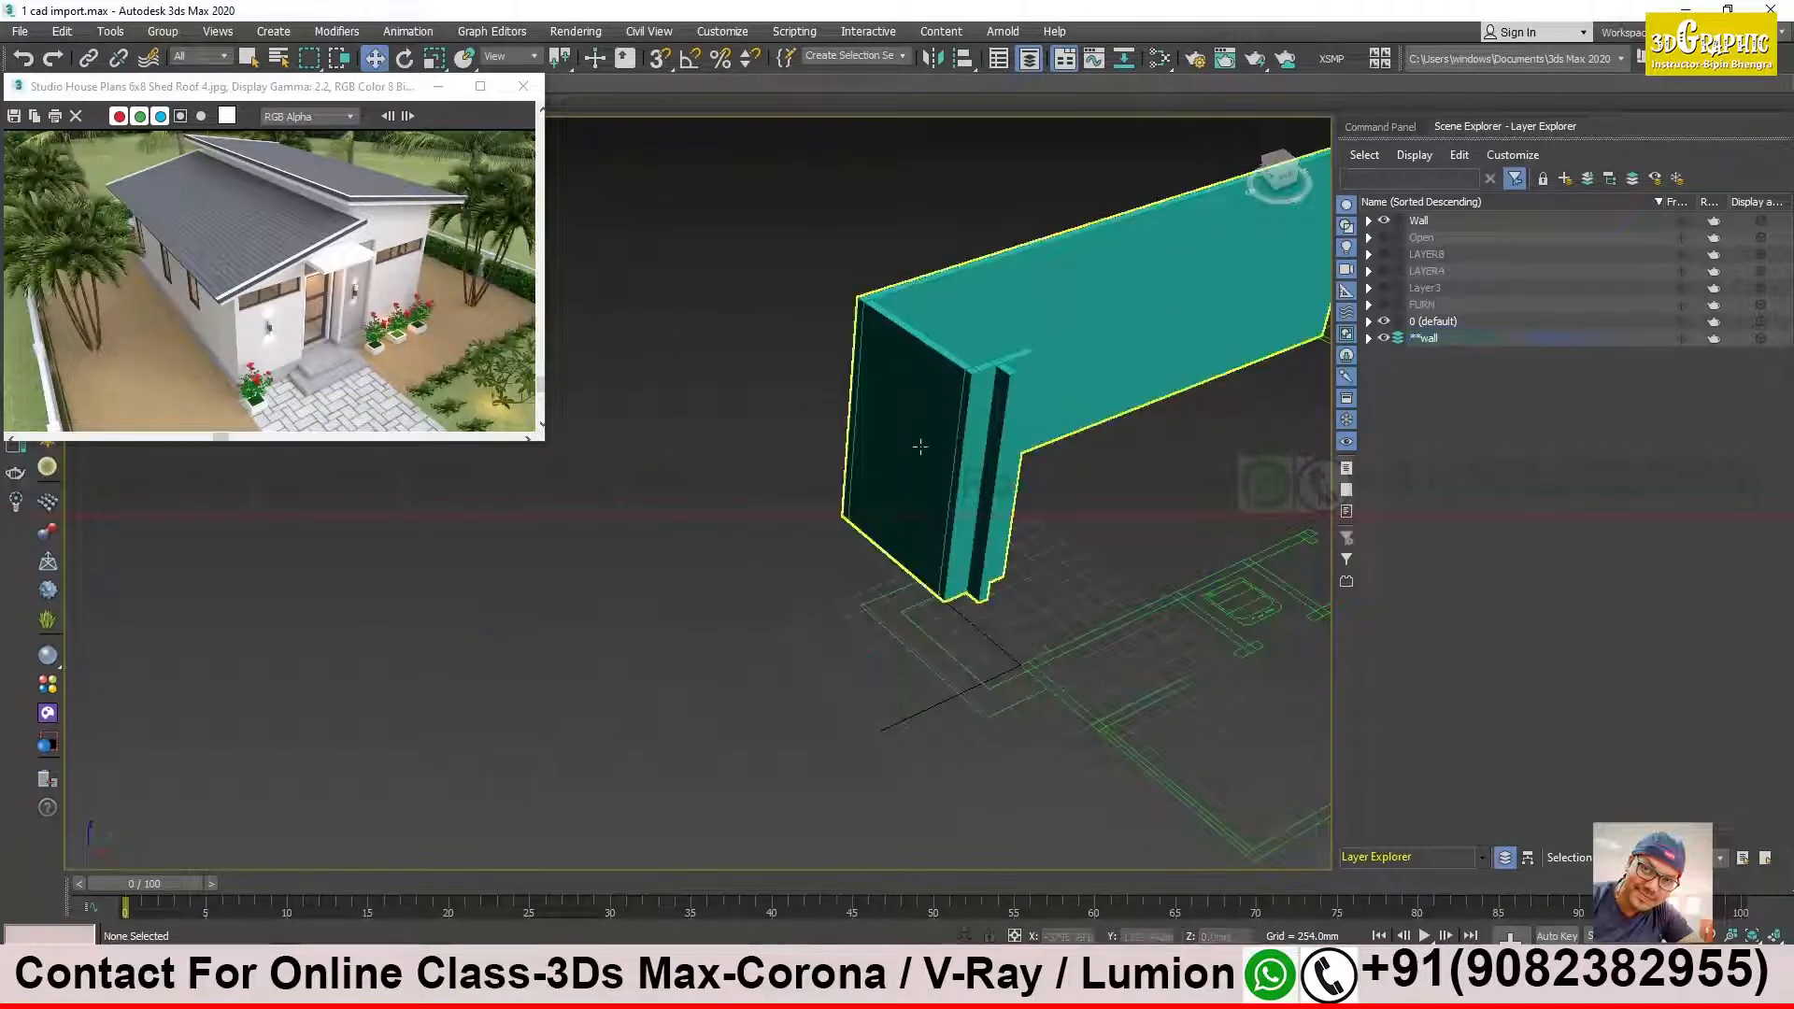
Step: Hide the extruded wall object and expand the **wall layer to list its contents
click(921, 439)
right_click(921, 431)
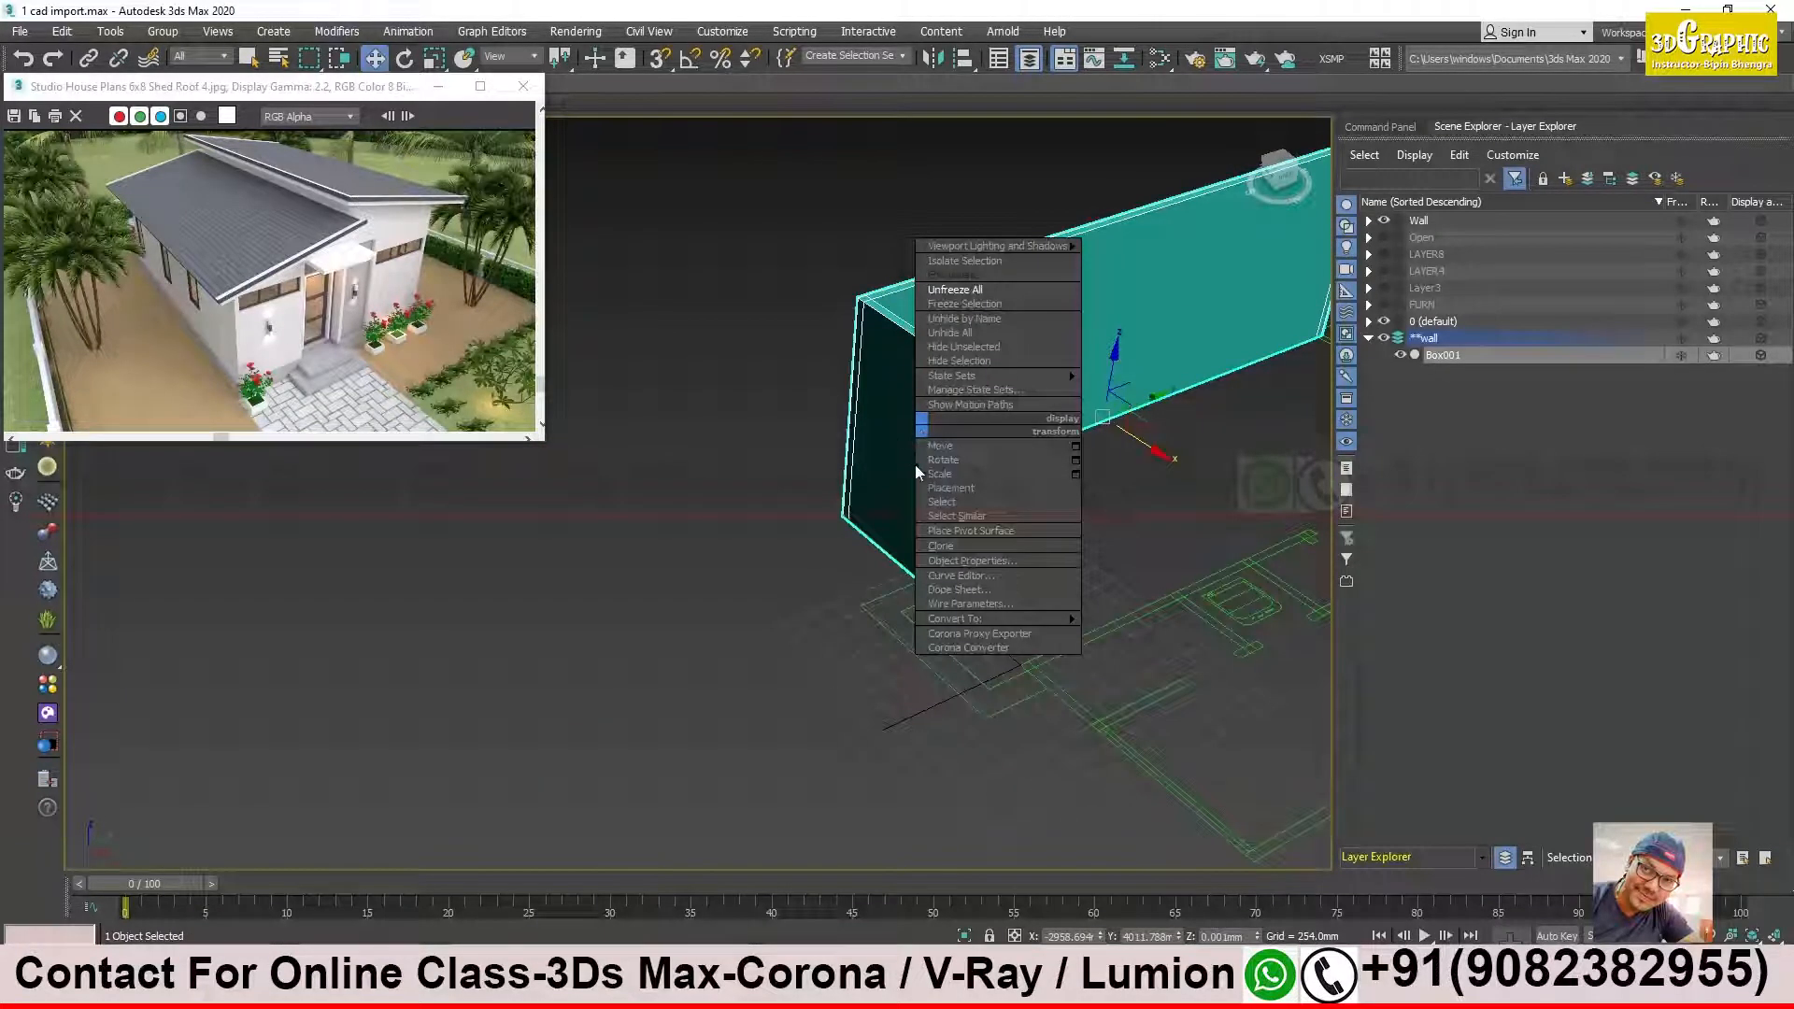
click(957, 360)
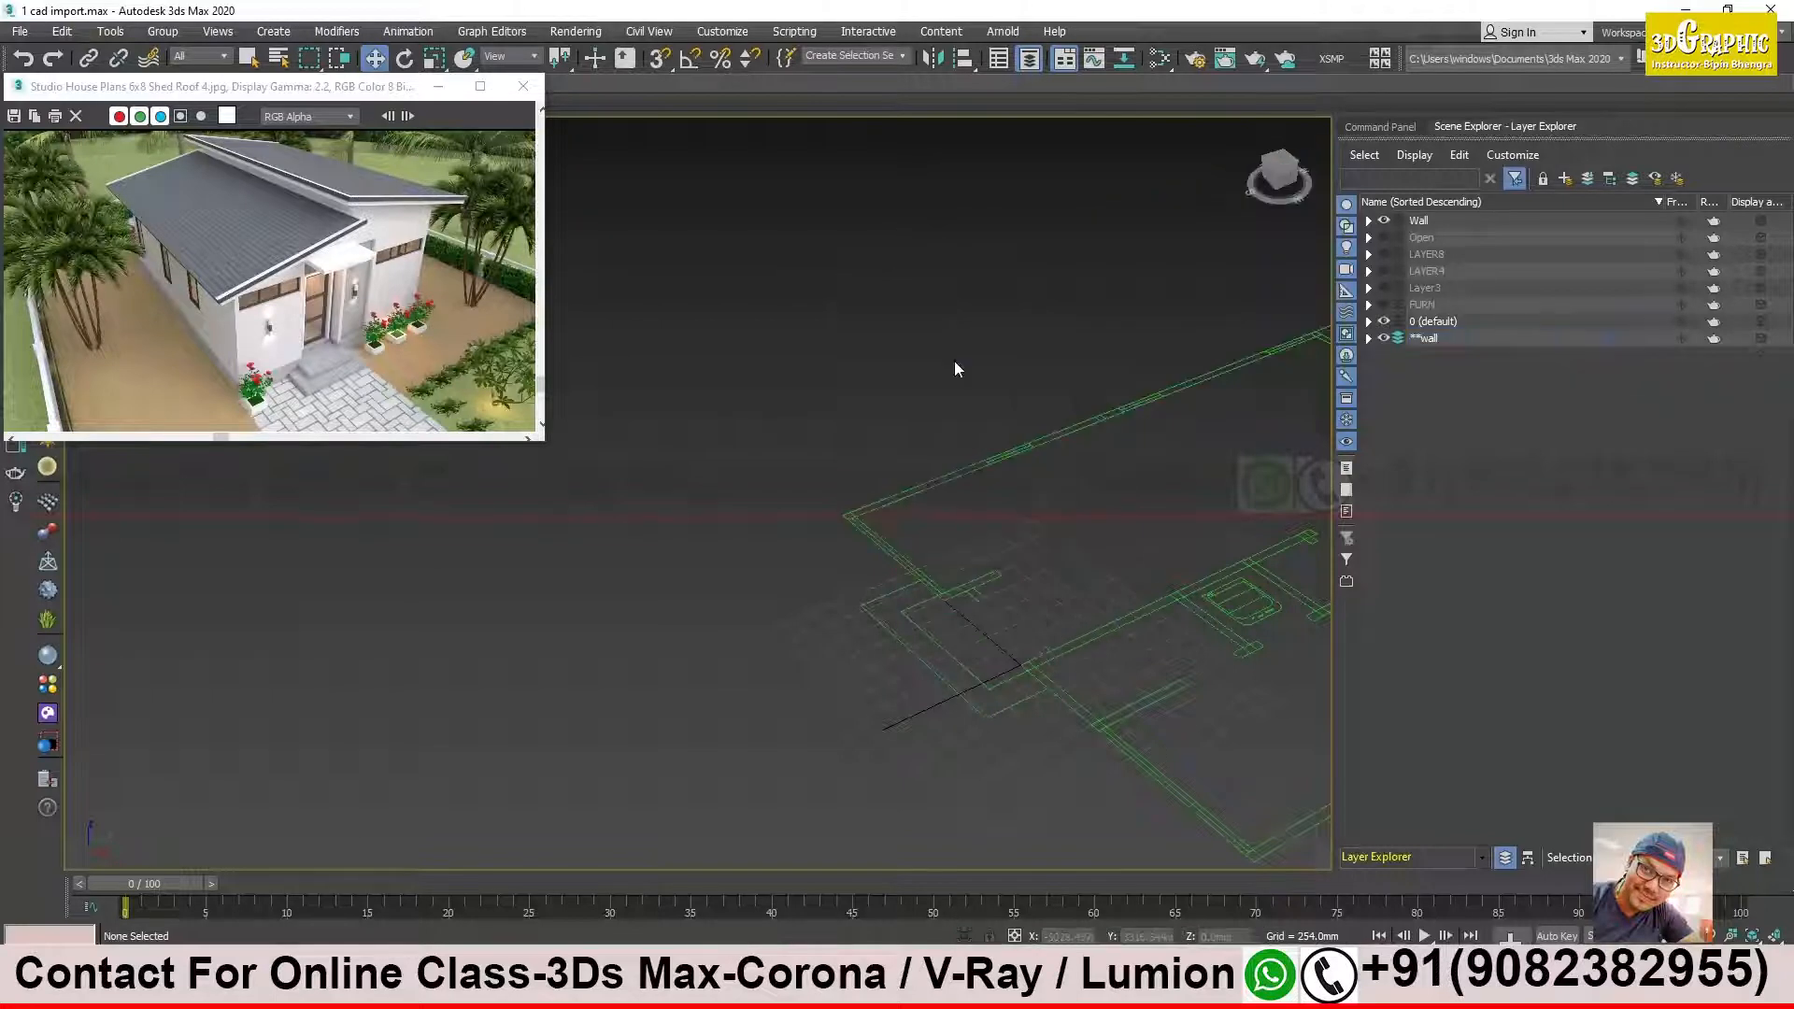
click(1369, 339)
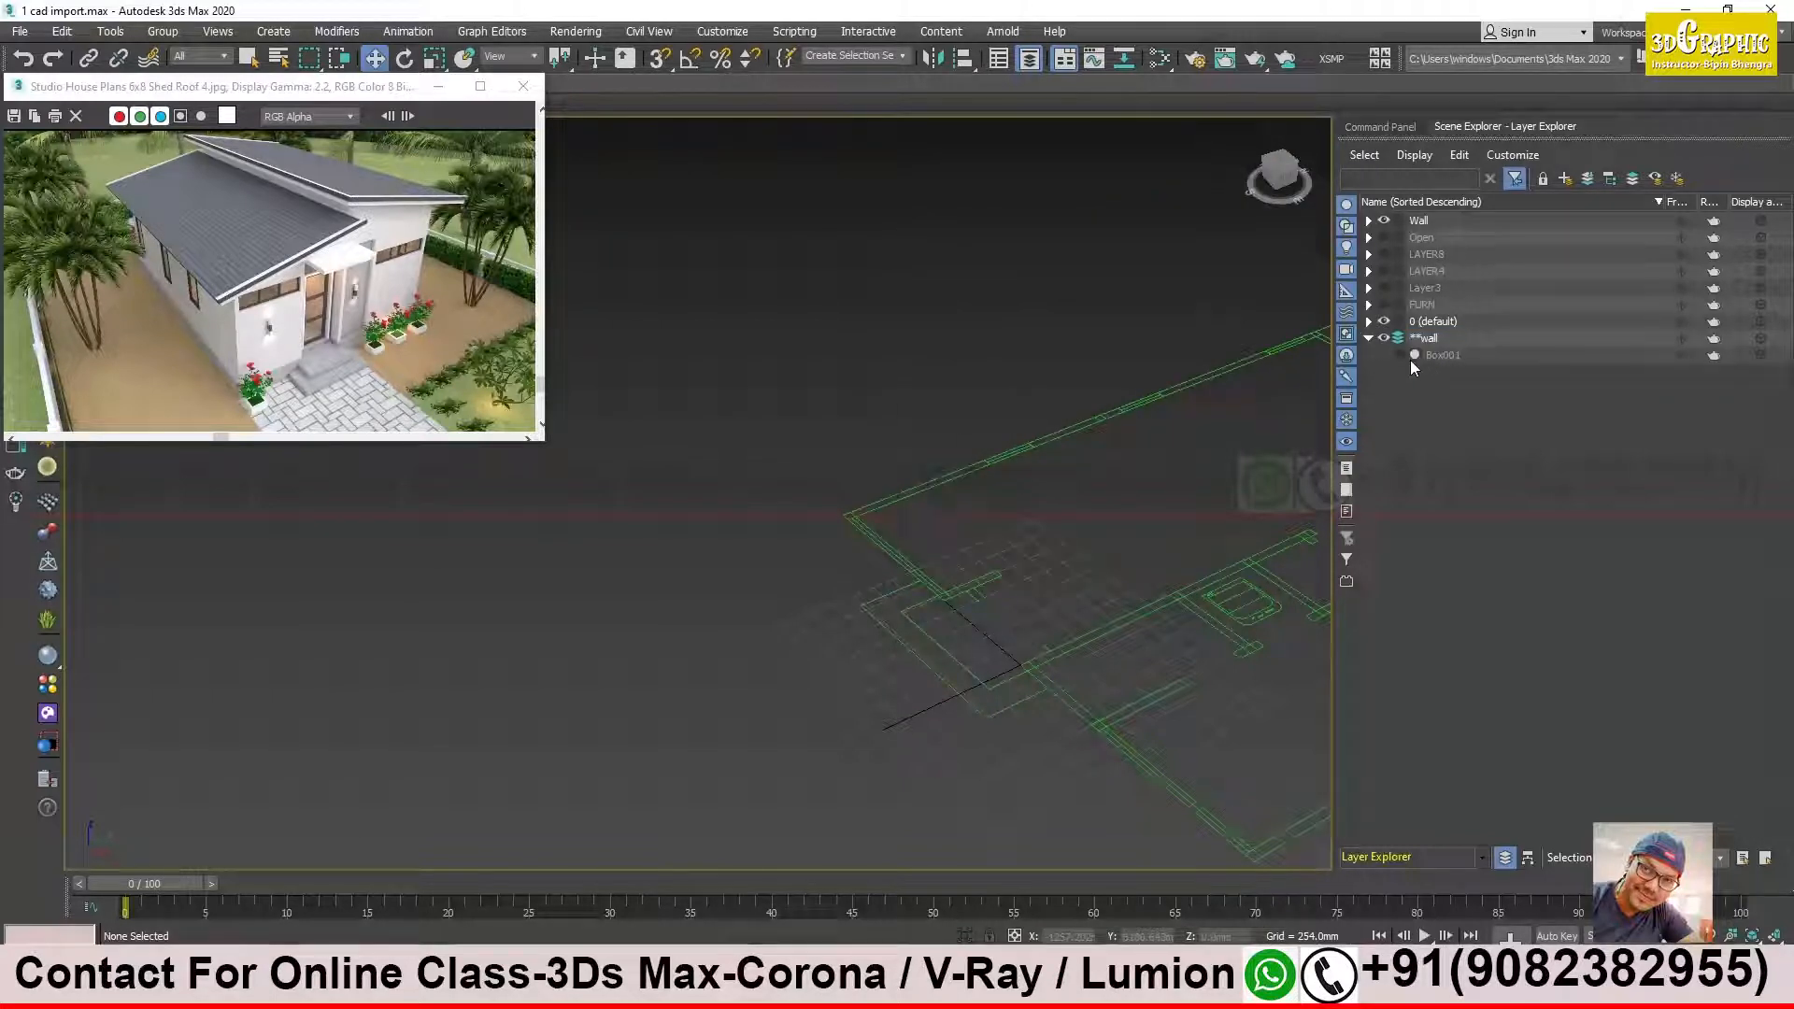
middle_drag(1063, 531, 874, 554)
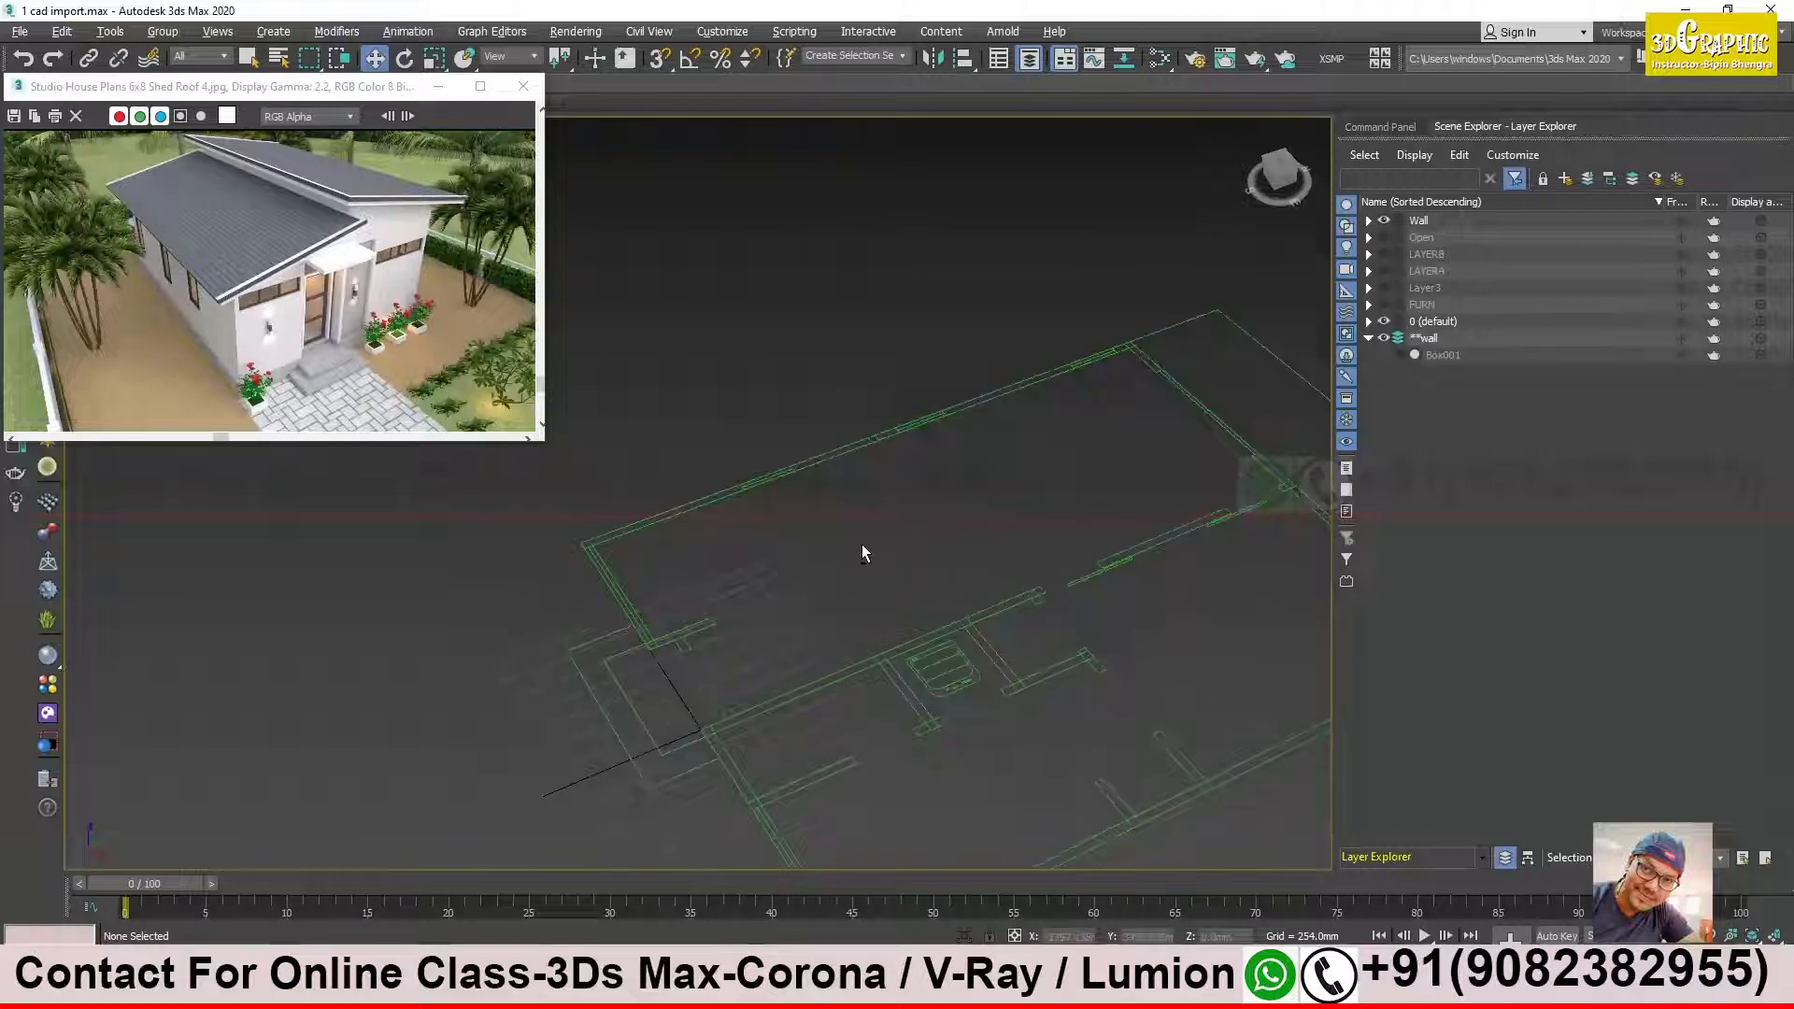
Step: Draw an open seven-point spline with the Line tool in the empty area beside the floor plan
click(1367, 155)
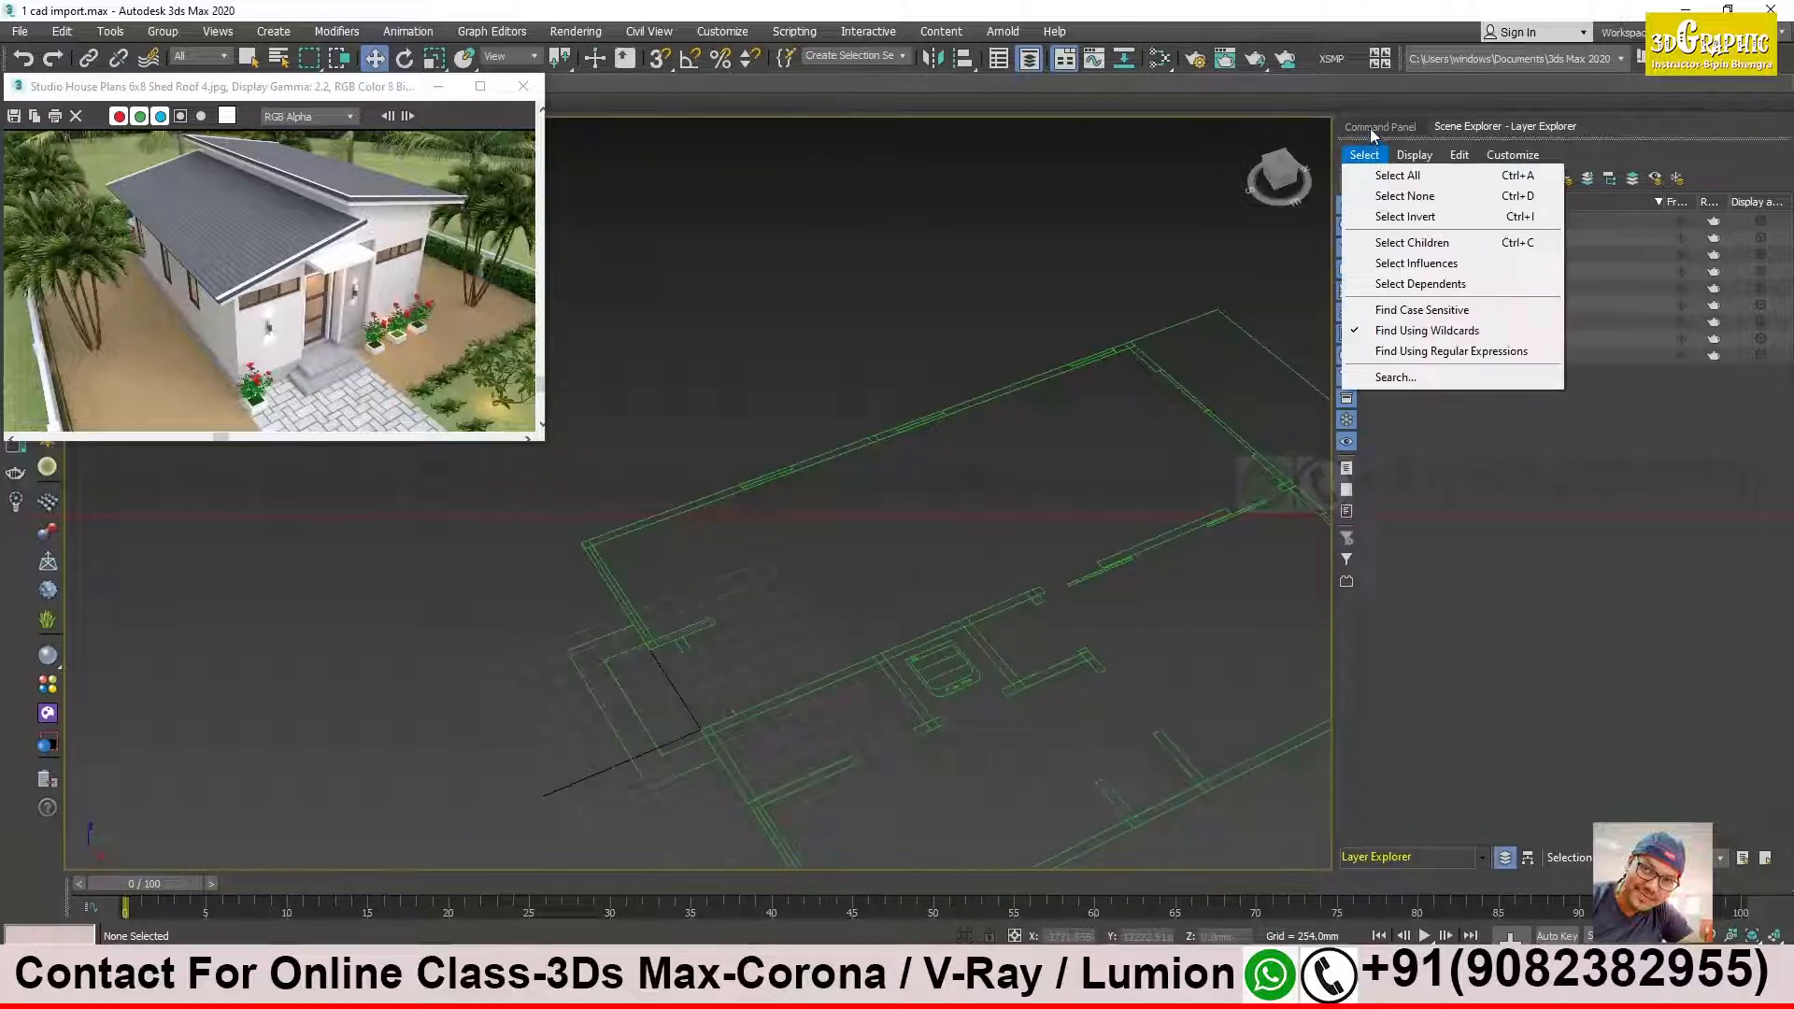
click(1370, 127)
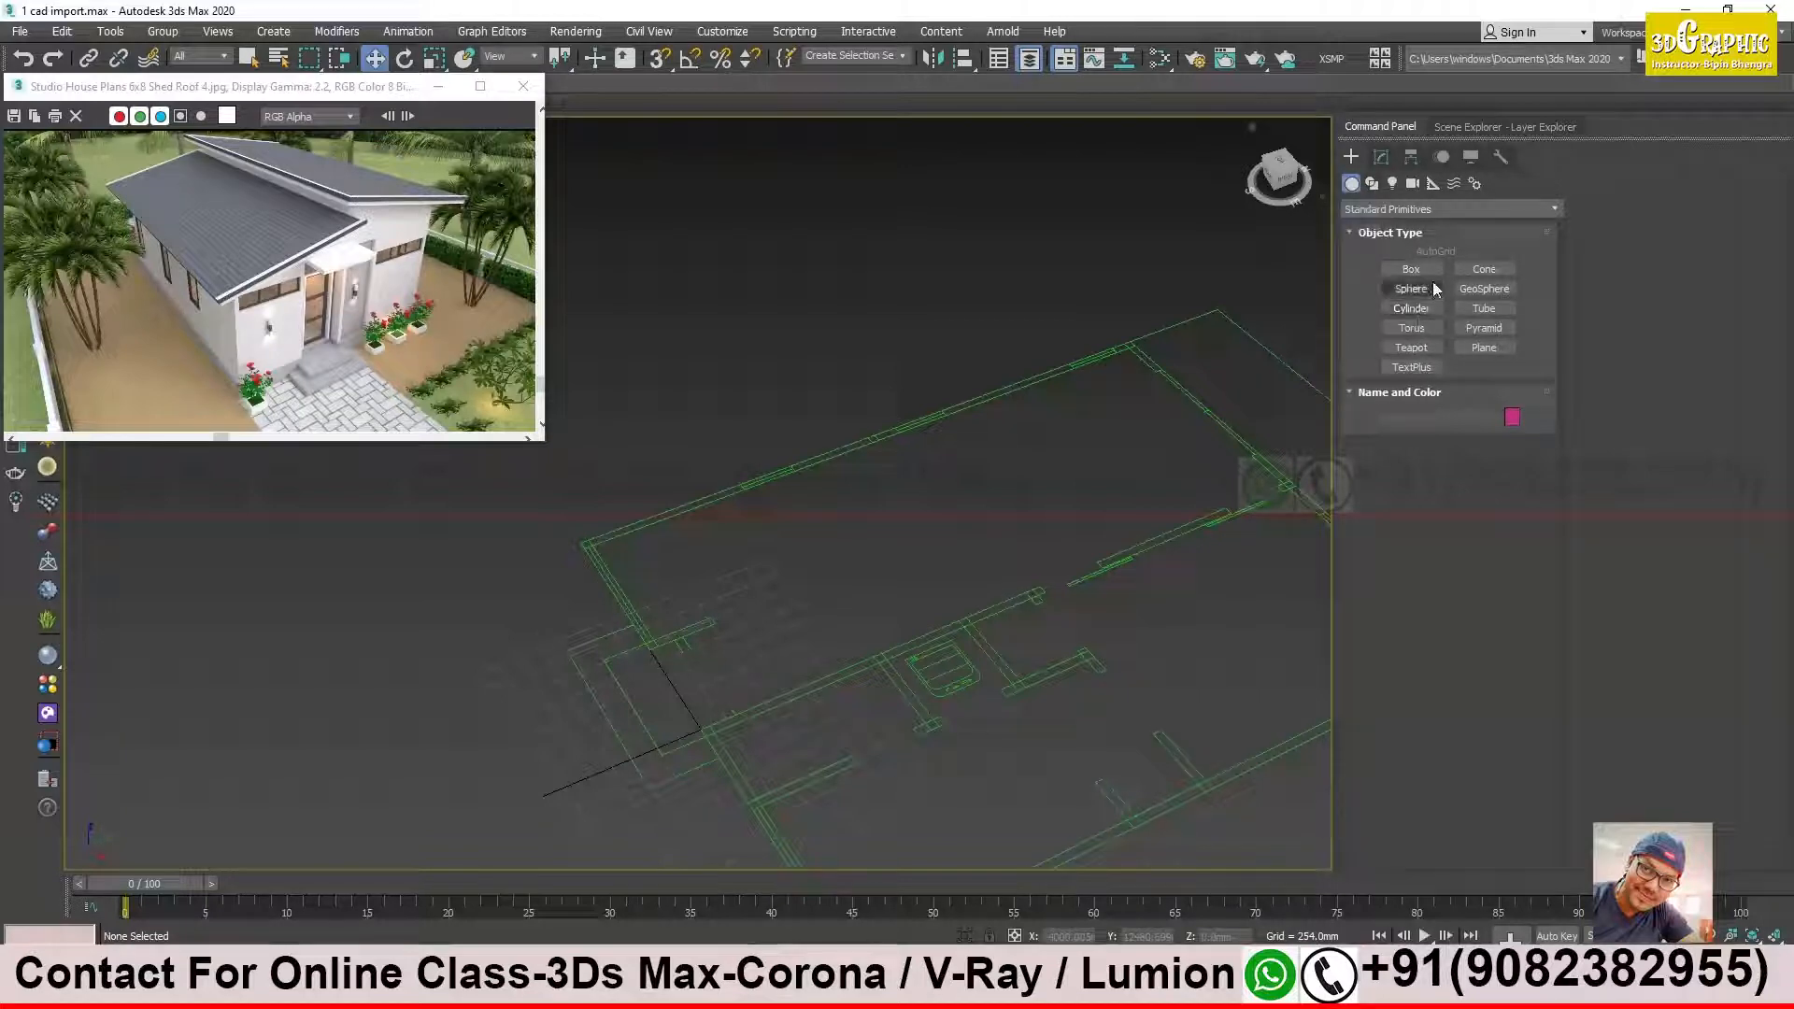
click(1372, 183)
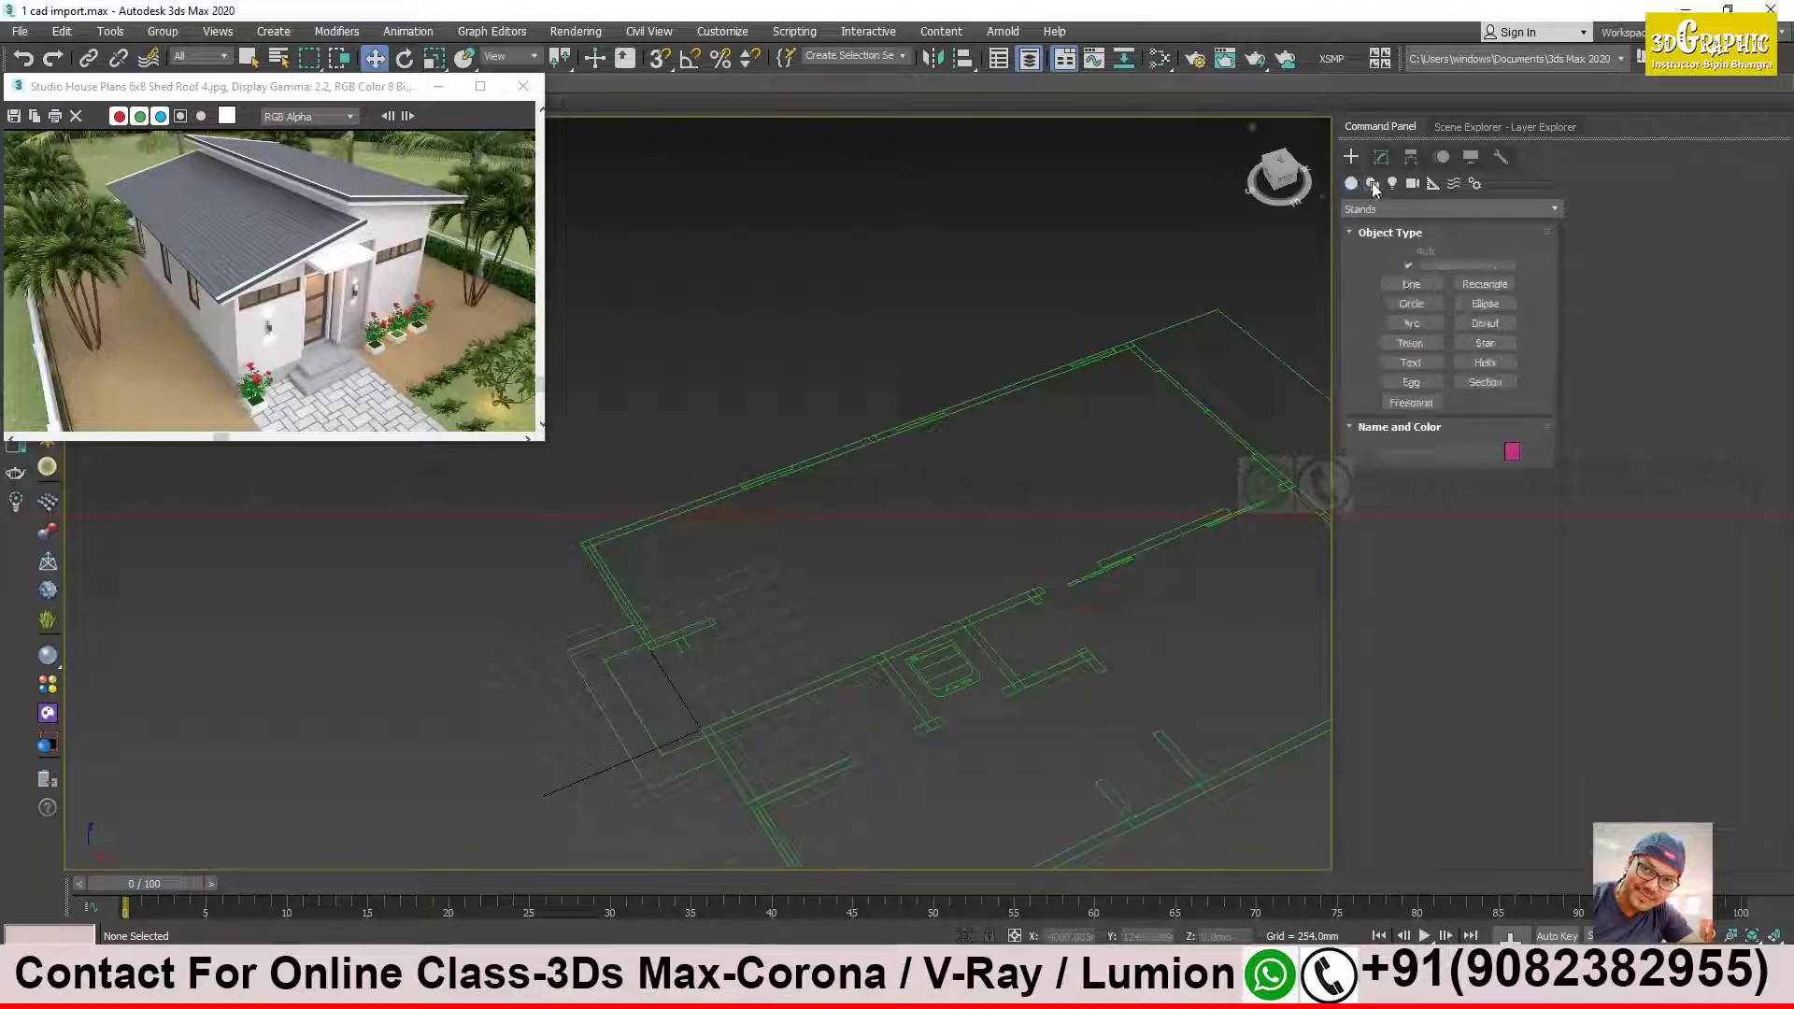
click(1418, 286)
alt+middle_drag(986, 511, 953, 541)
middle_drag(1119, 715, 1193, 505)
click(598, 592)
click(898, 520)
click(869, 430)
click(719, 437)
click(731, 498)
click(667, 458)
click(674, 391)
right_click(673, 390)
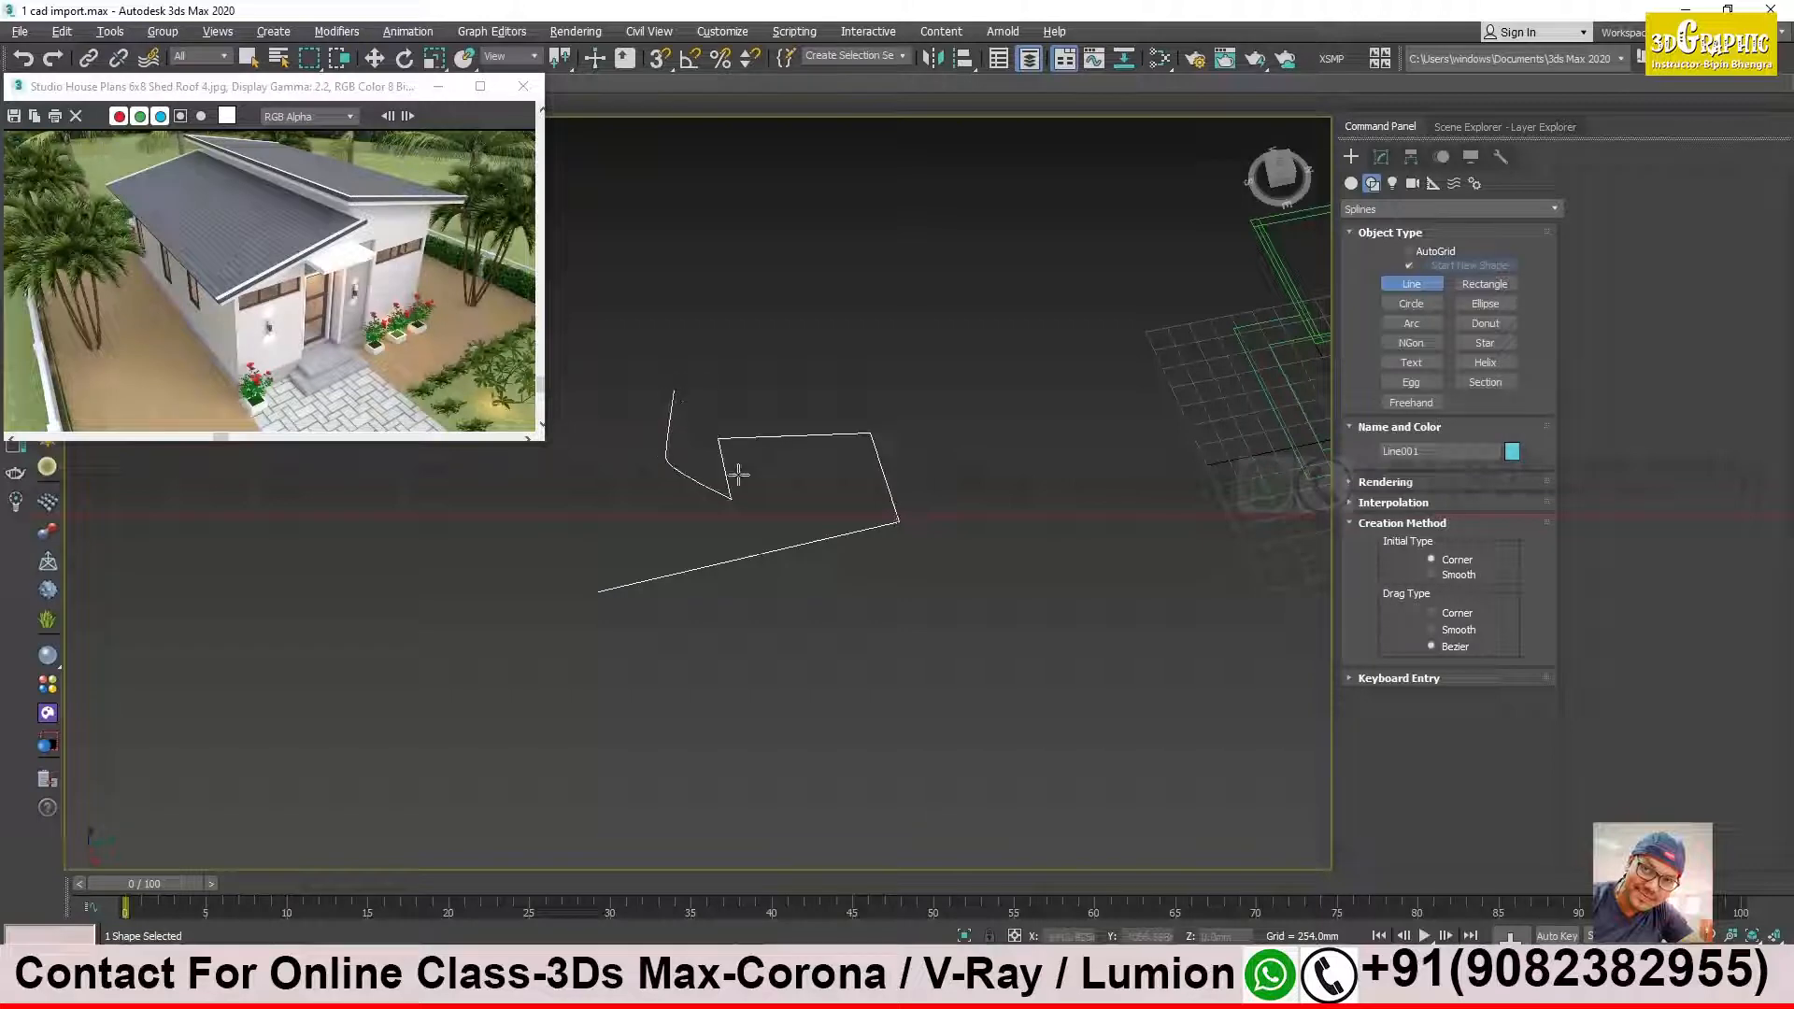
Step: Finish the line and draw a circle with a radius of about 809 mm beside the open spline
key(w)
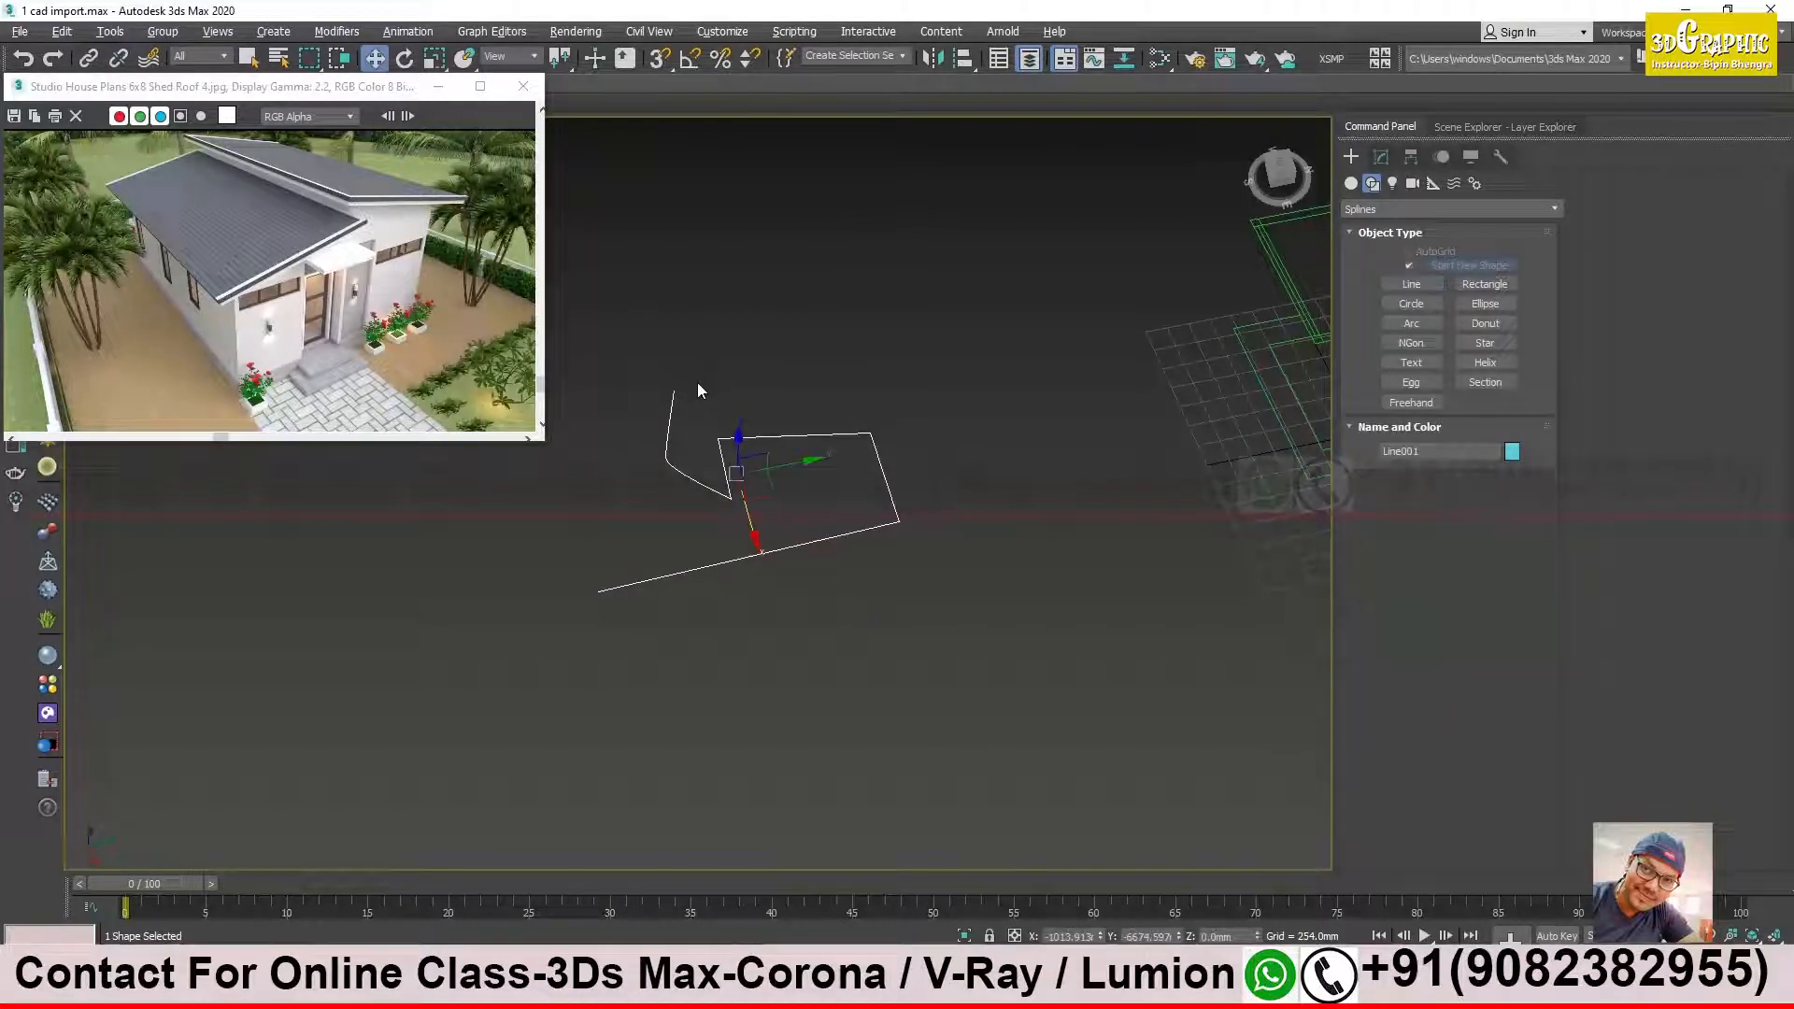
middle_drag(1035, 439, 977, 450)
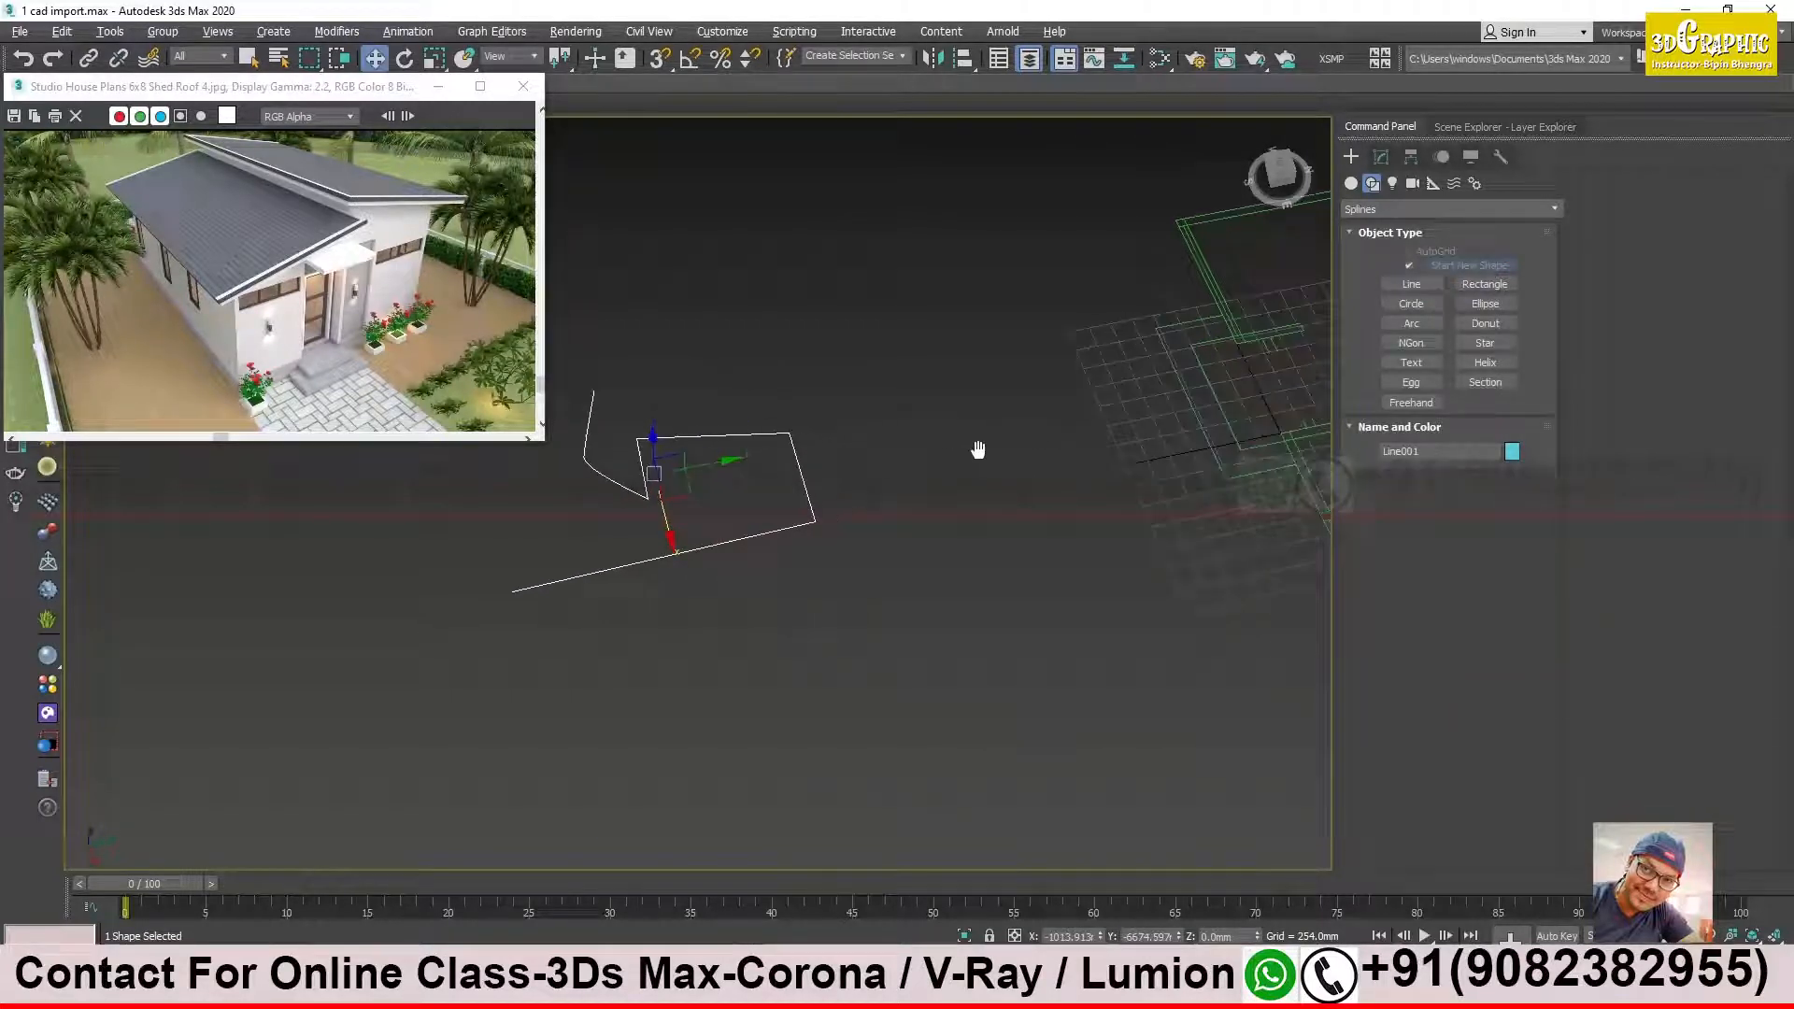
click(1411, 304)
drag(813, 368, 861, 397)
alt+middle_drag(878, 508, 1421, 341)
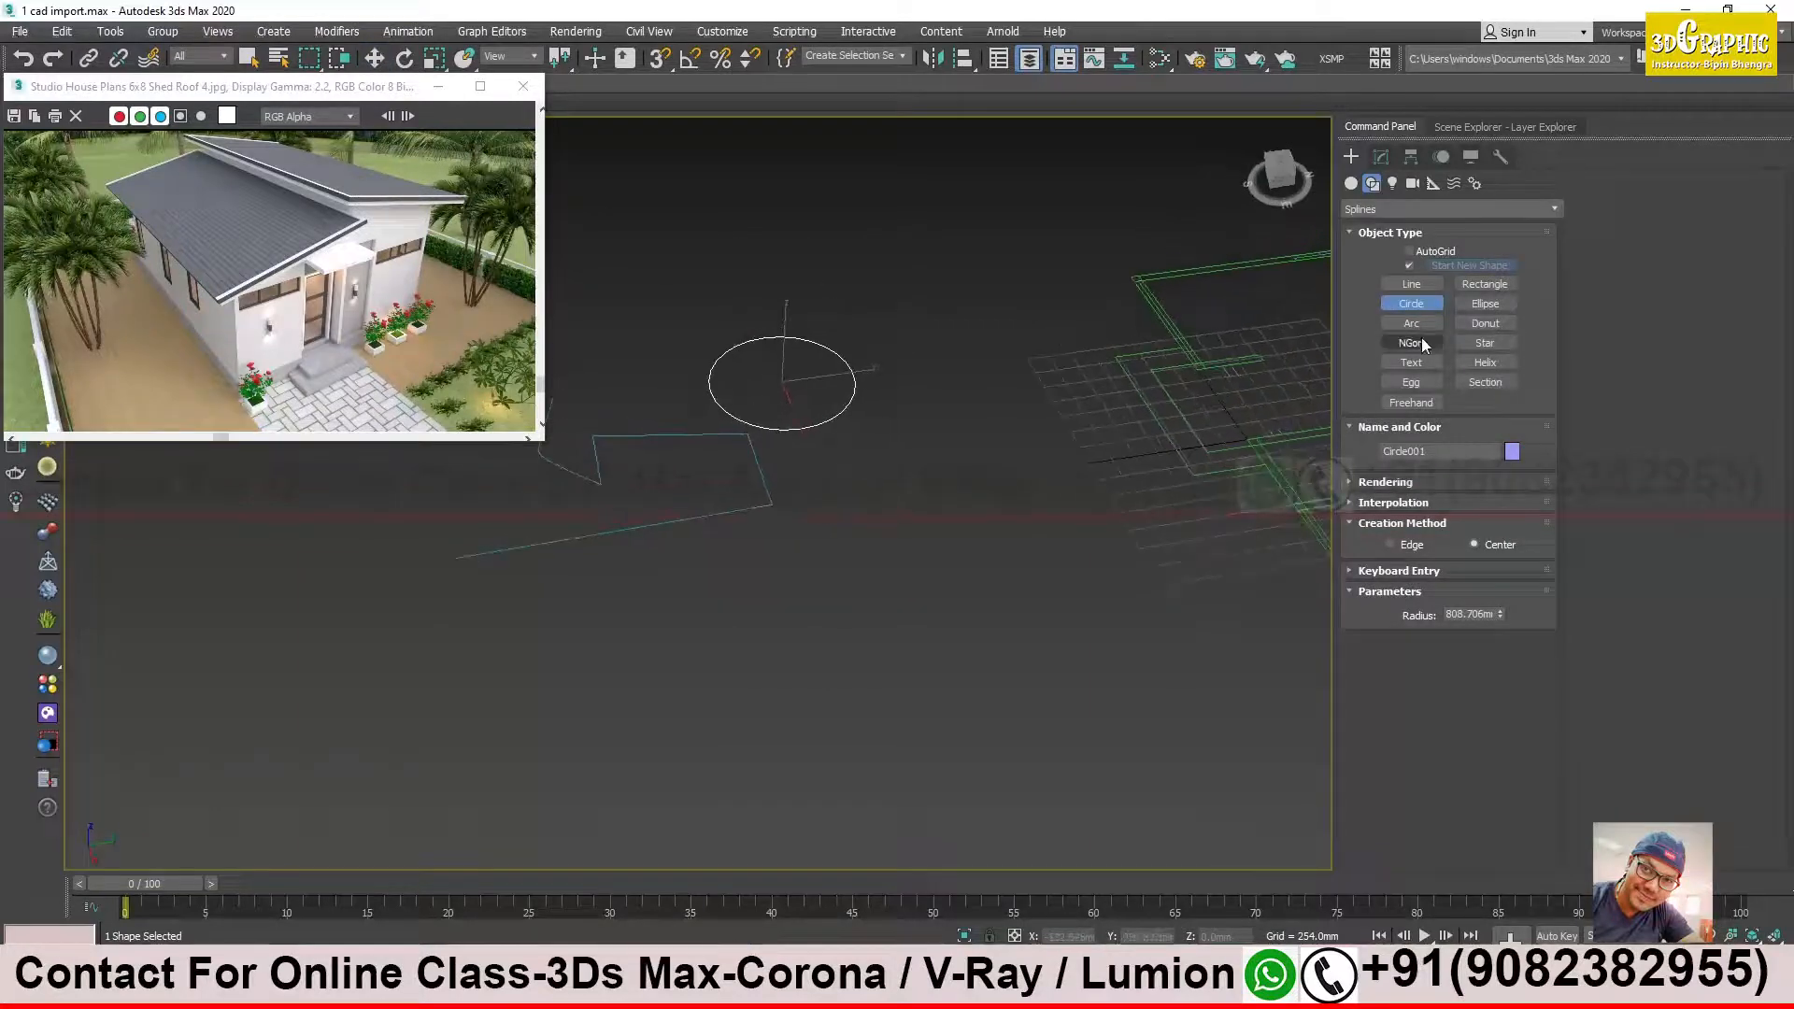
Step: Draw a rectangle about 2773 mm long and 1558 mm wide, and an ellipse about 689 by 1726 mm, near the plan
click(1489, 289)
drag(824, 505, 1145, 576)
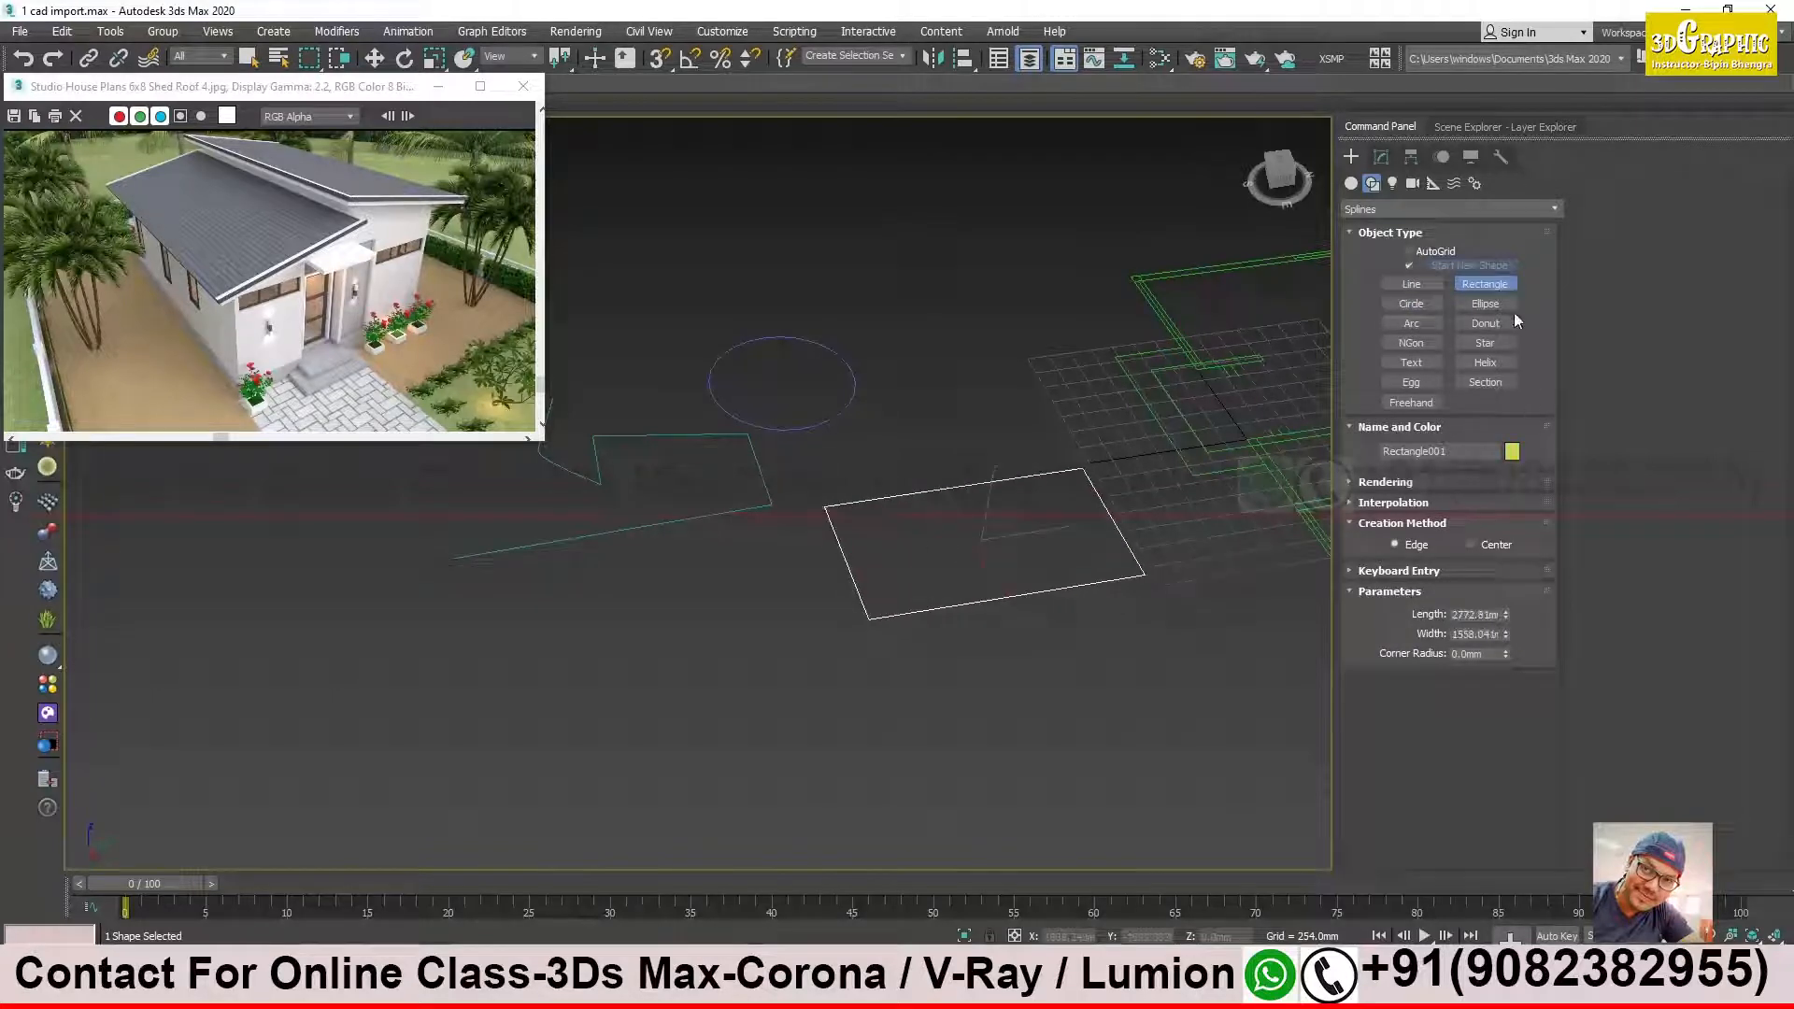
click(1485, 303)
drag(971, 329, 974, 450)
alt+middle_drag(974, 450, 968, 498)
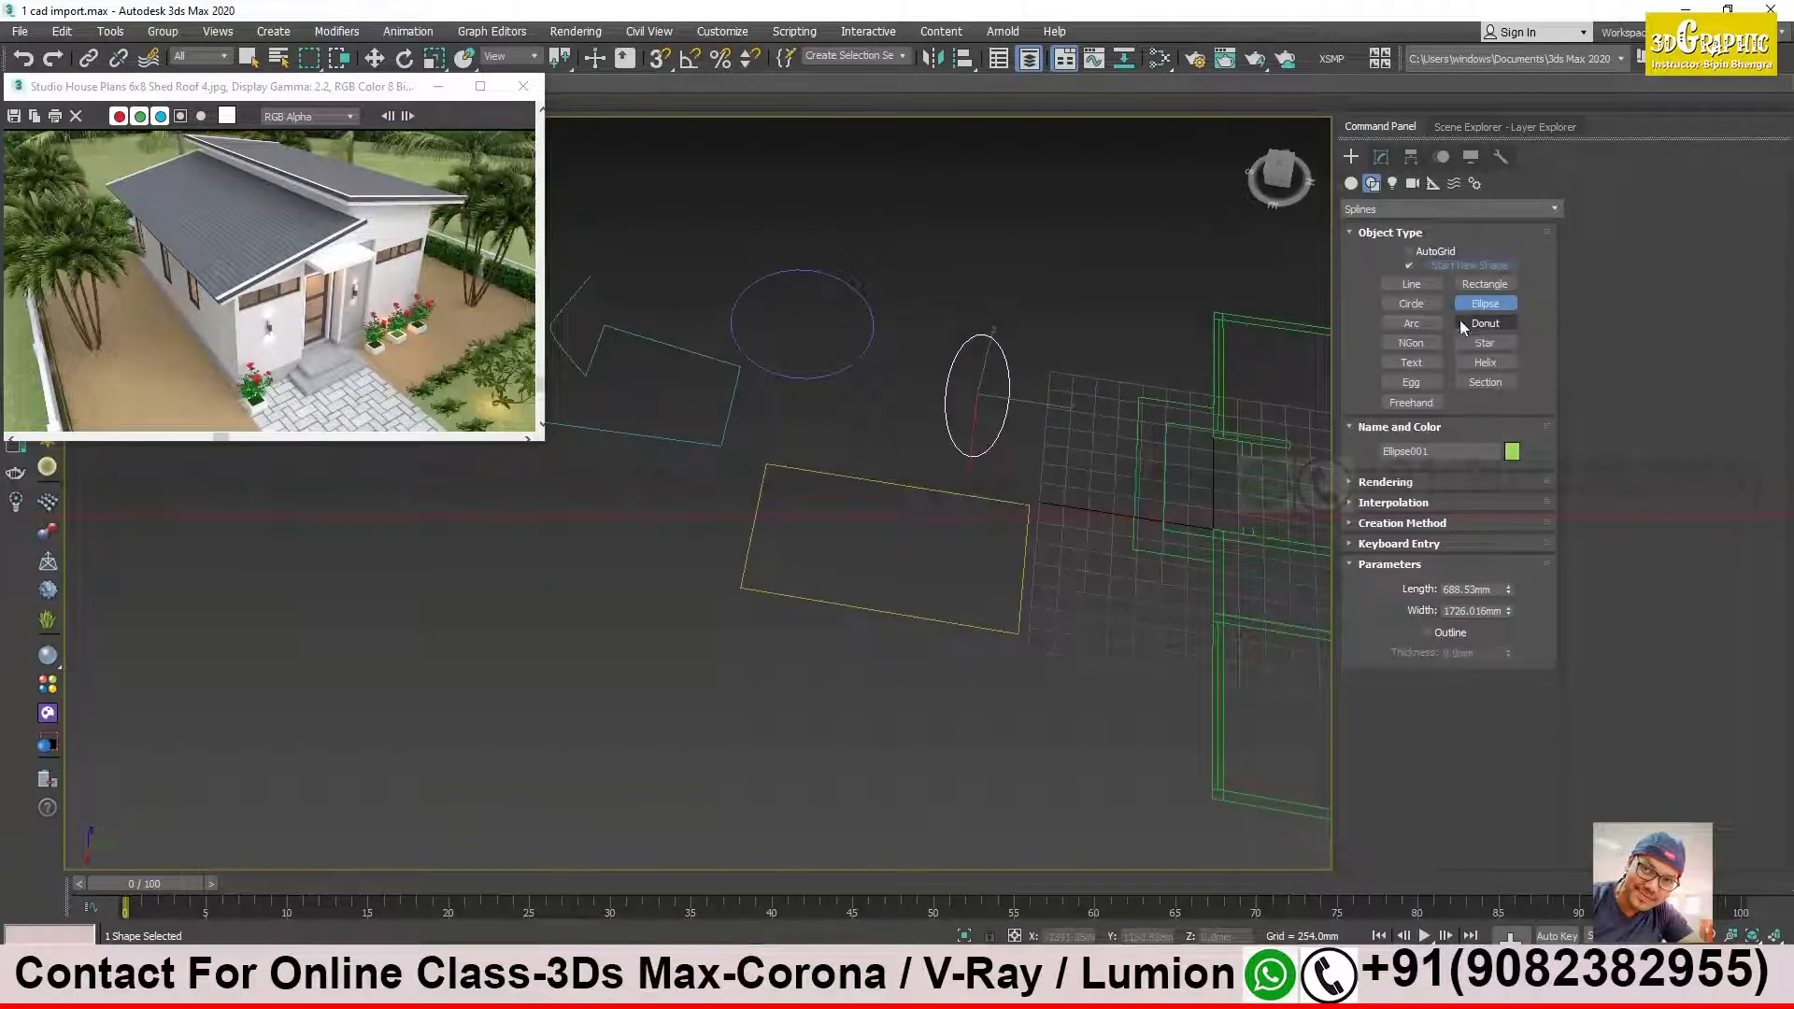
Step: Place a 2540 mm Arial text spline beside the practice shapes and replace its wording with the instructor's first name
click(1422, 367)
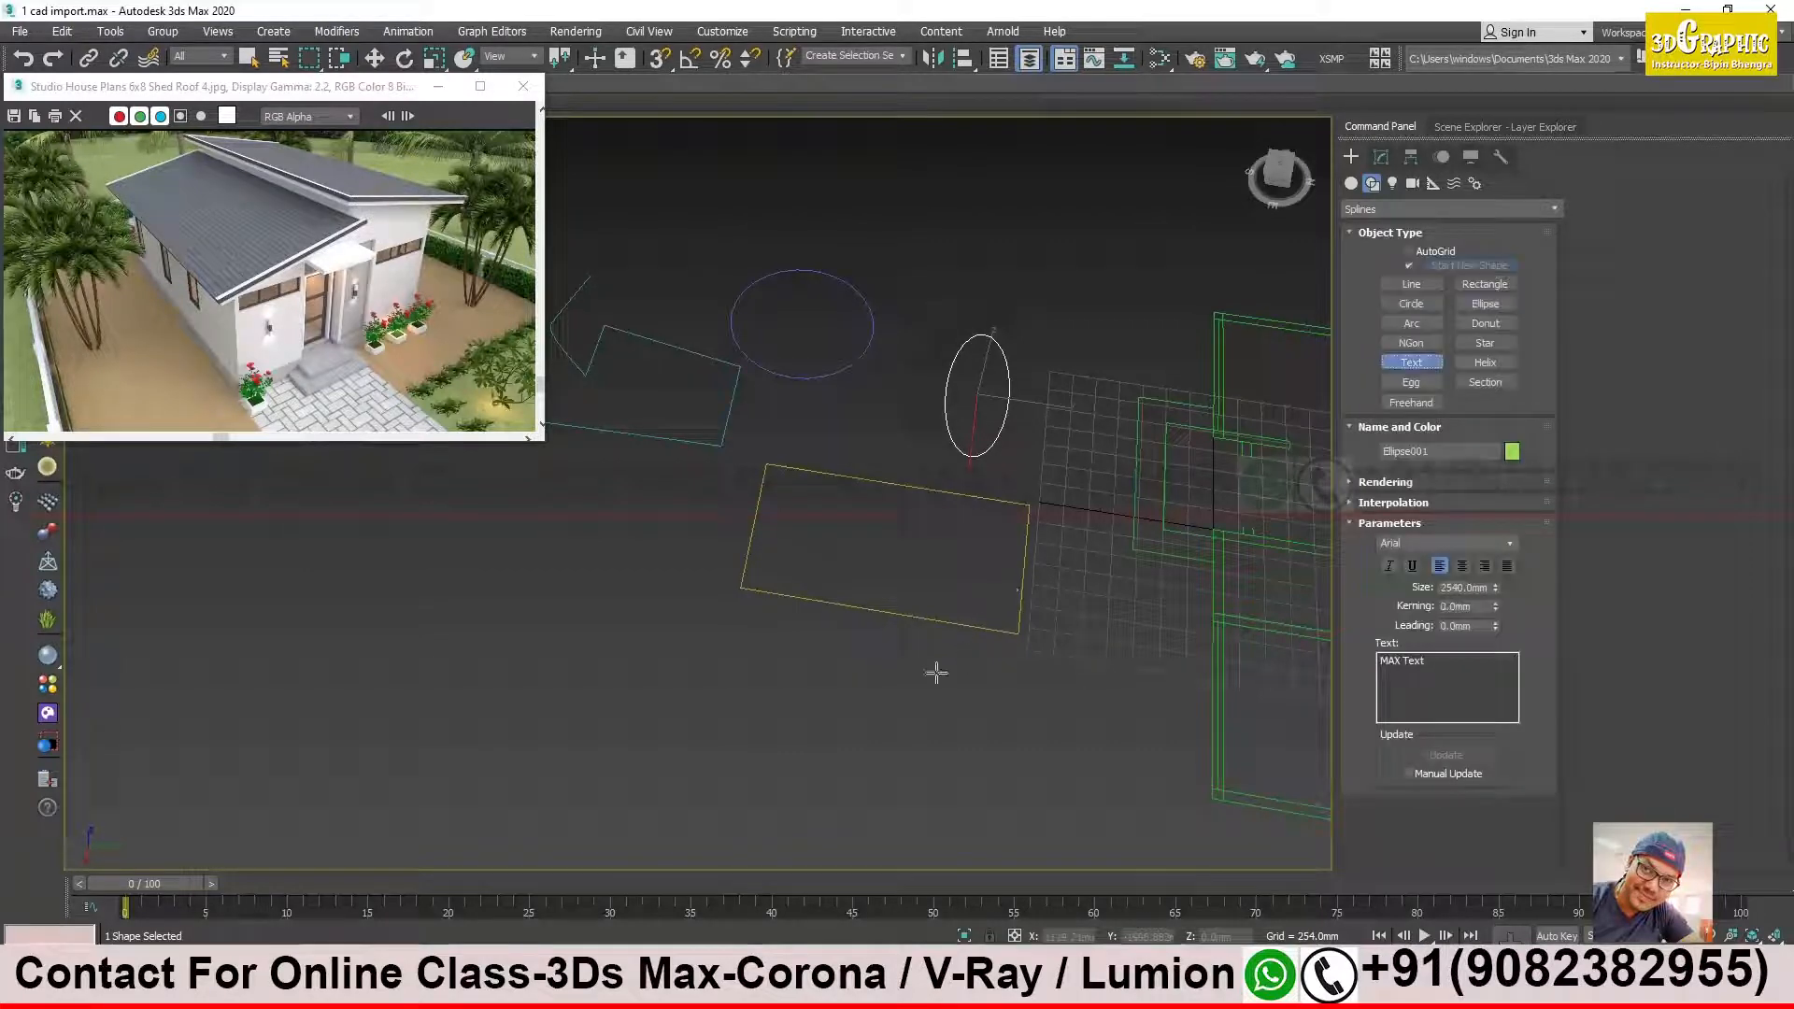
click(575, 643)
key(t)
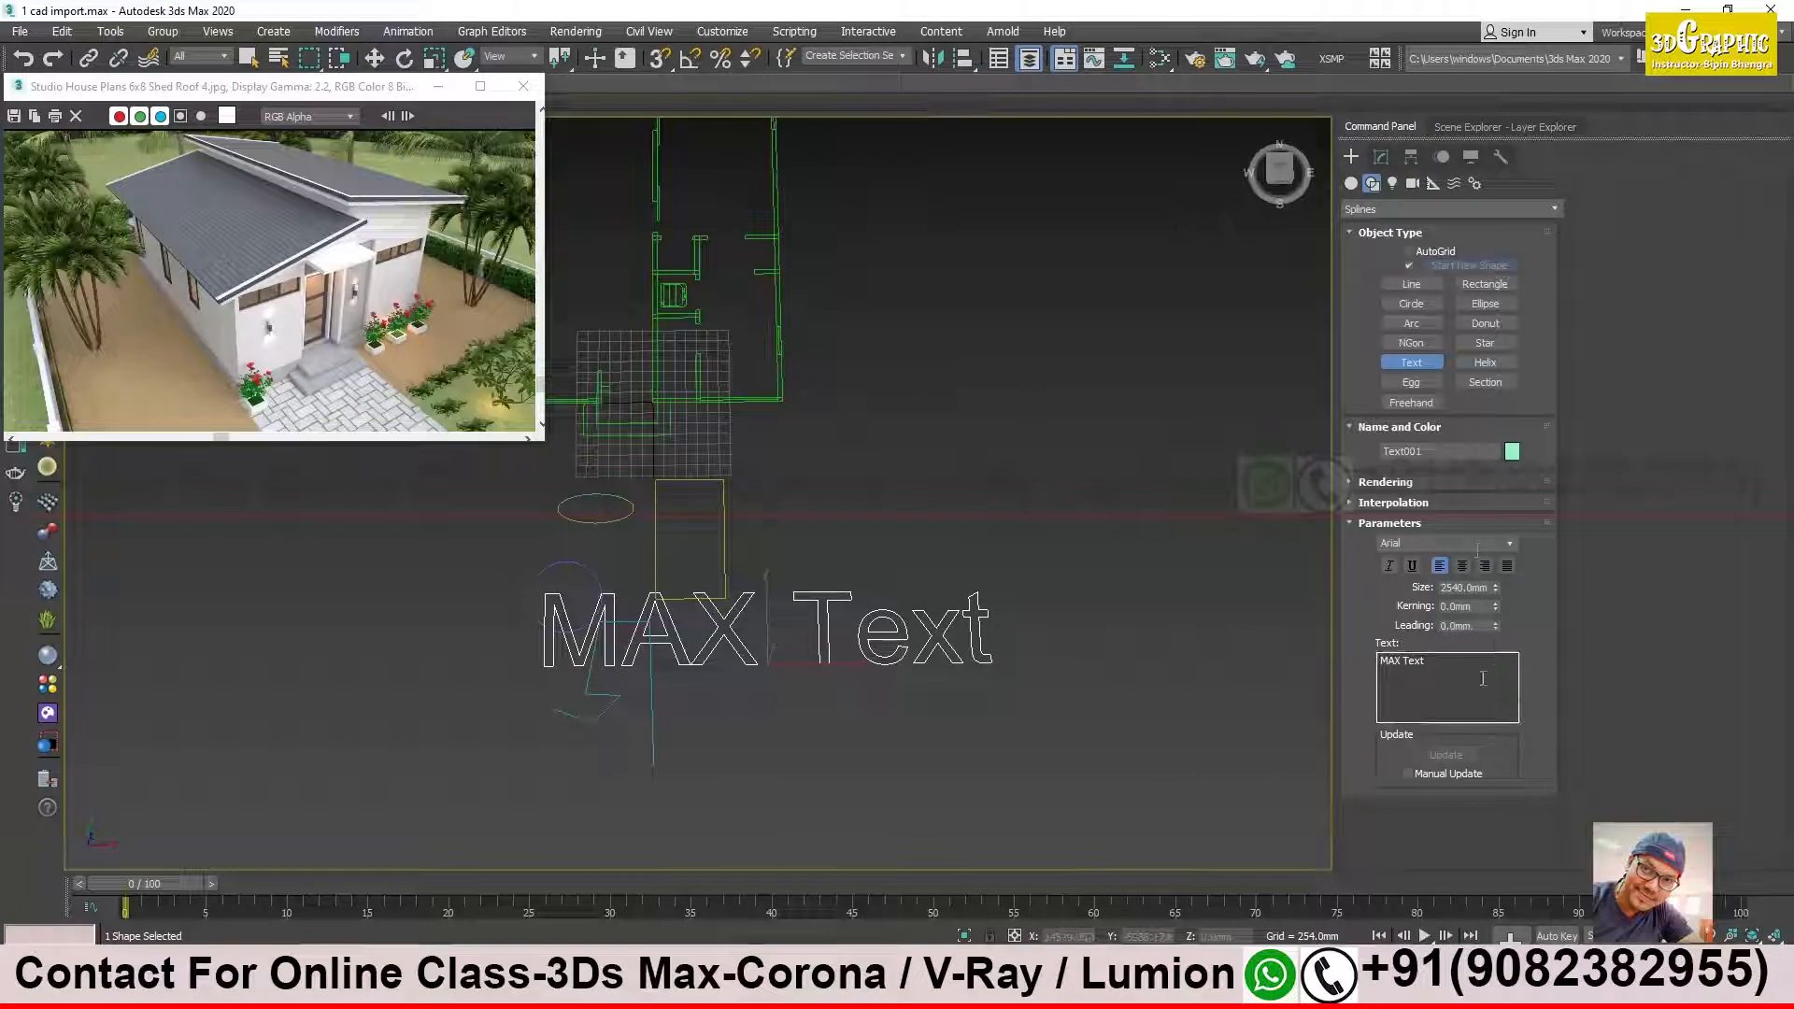
text(bipoin)
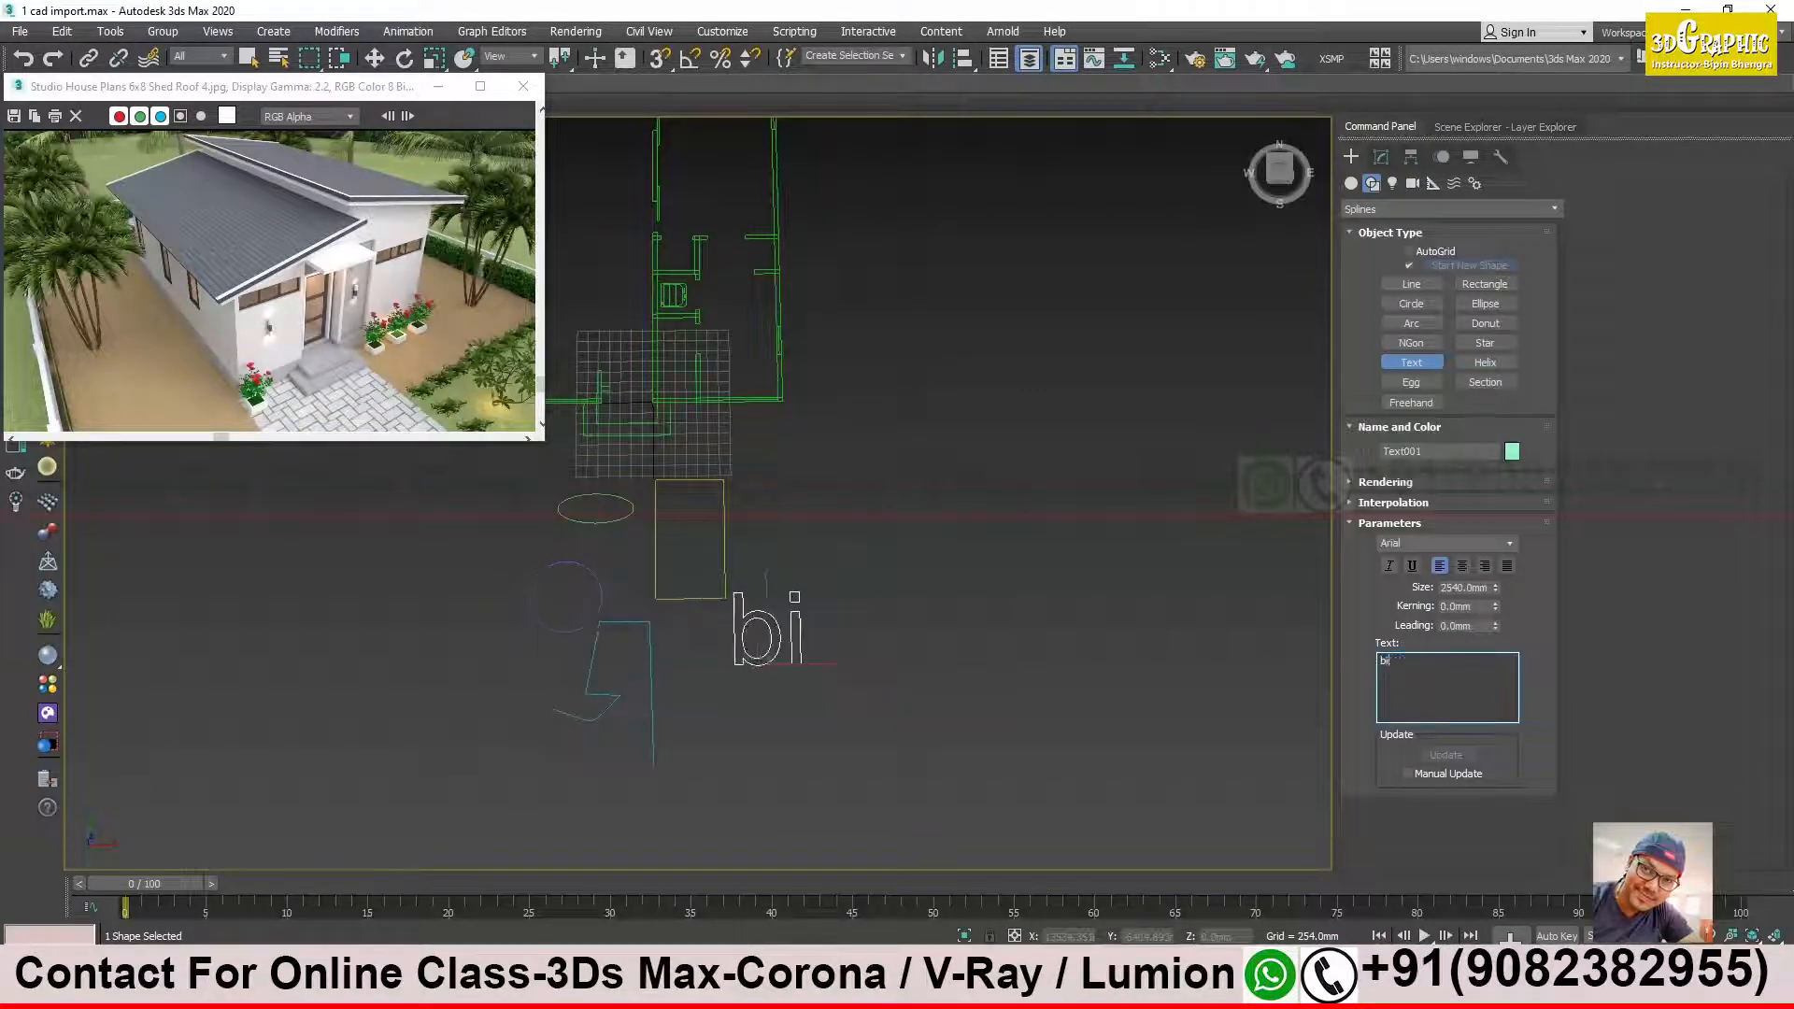
key(BackSpace)
key(BackSpace)
key(BackSpace)
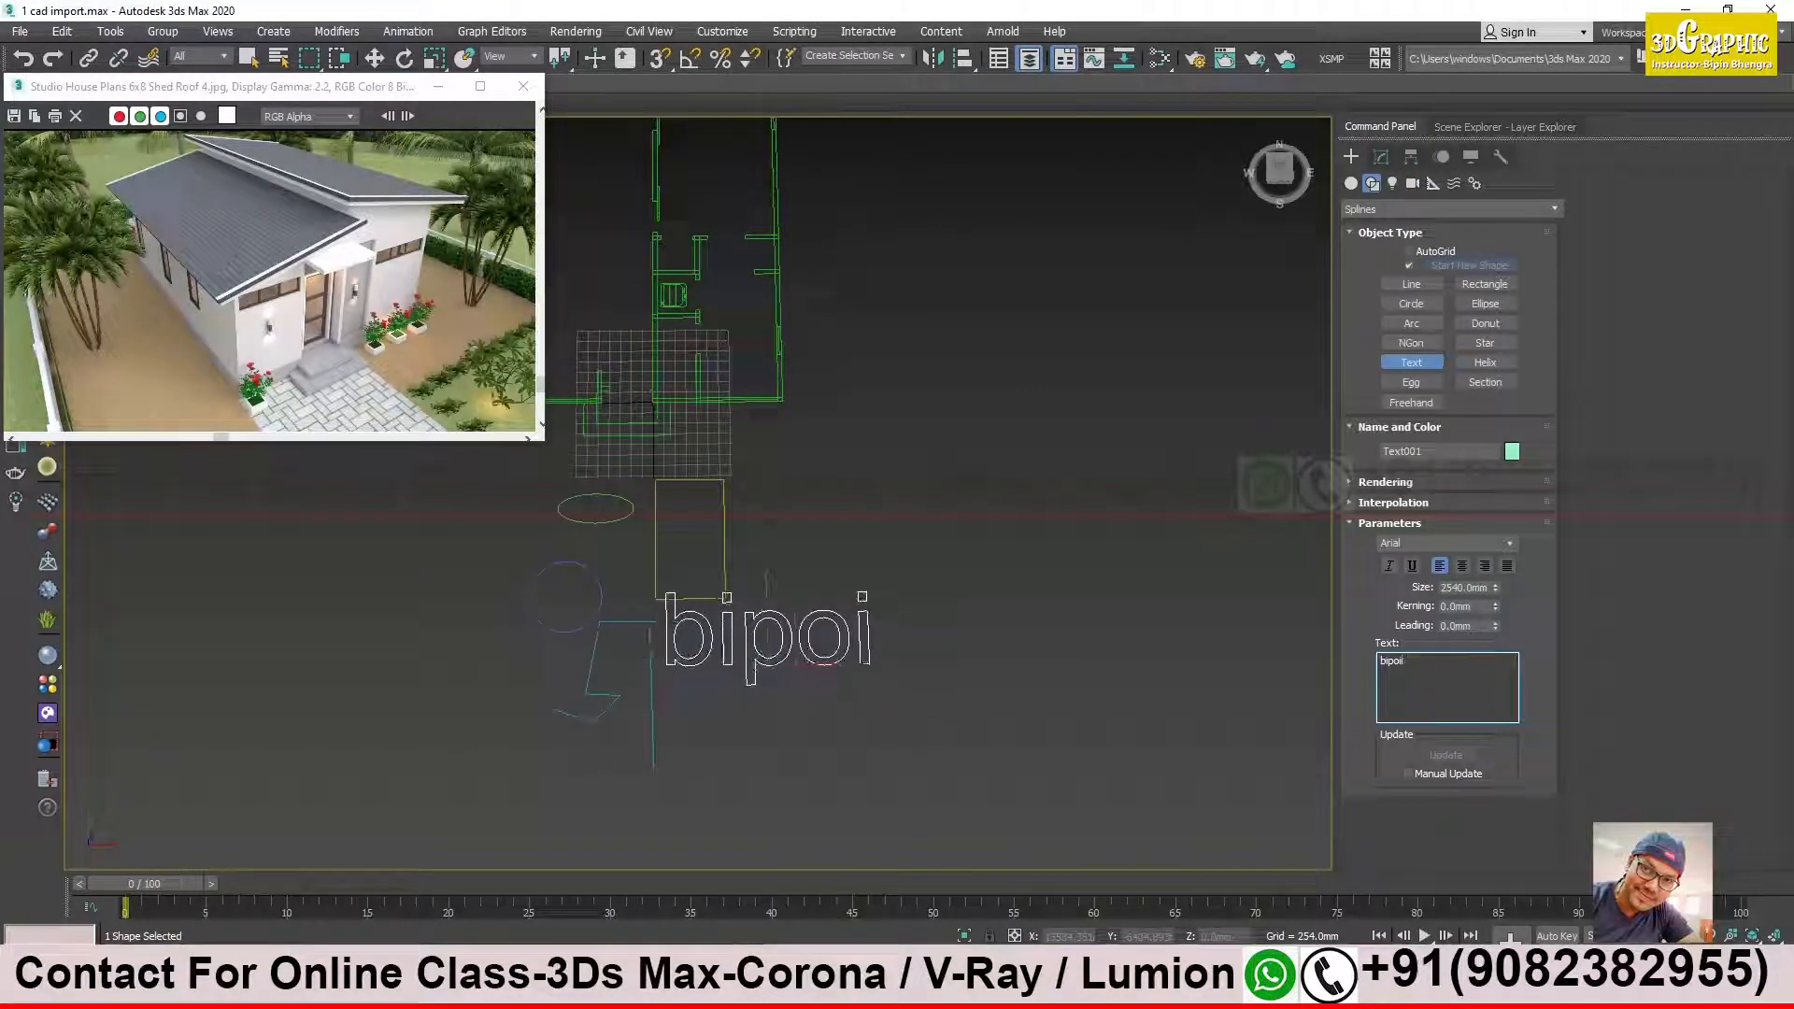
text(in)
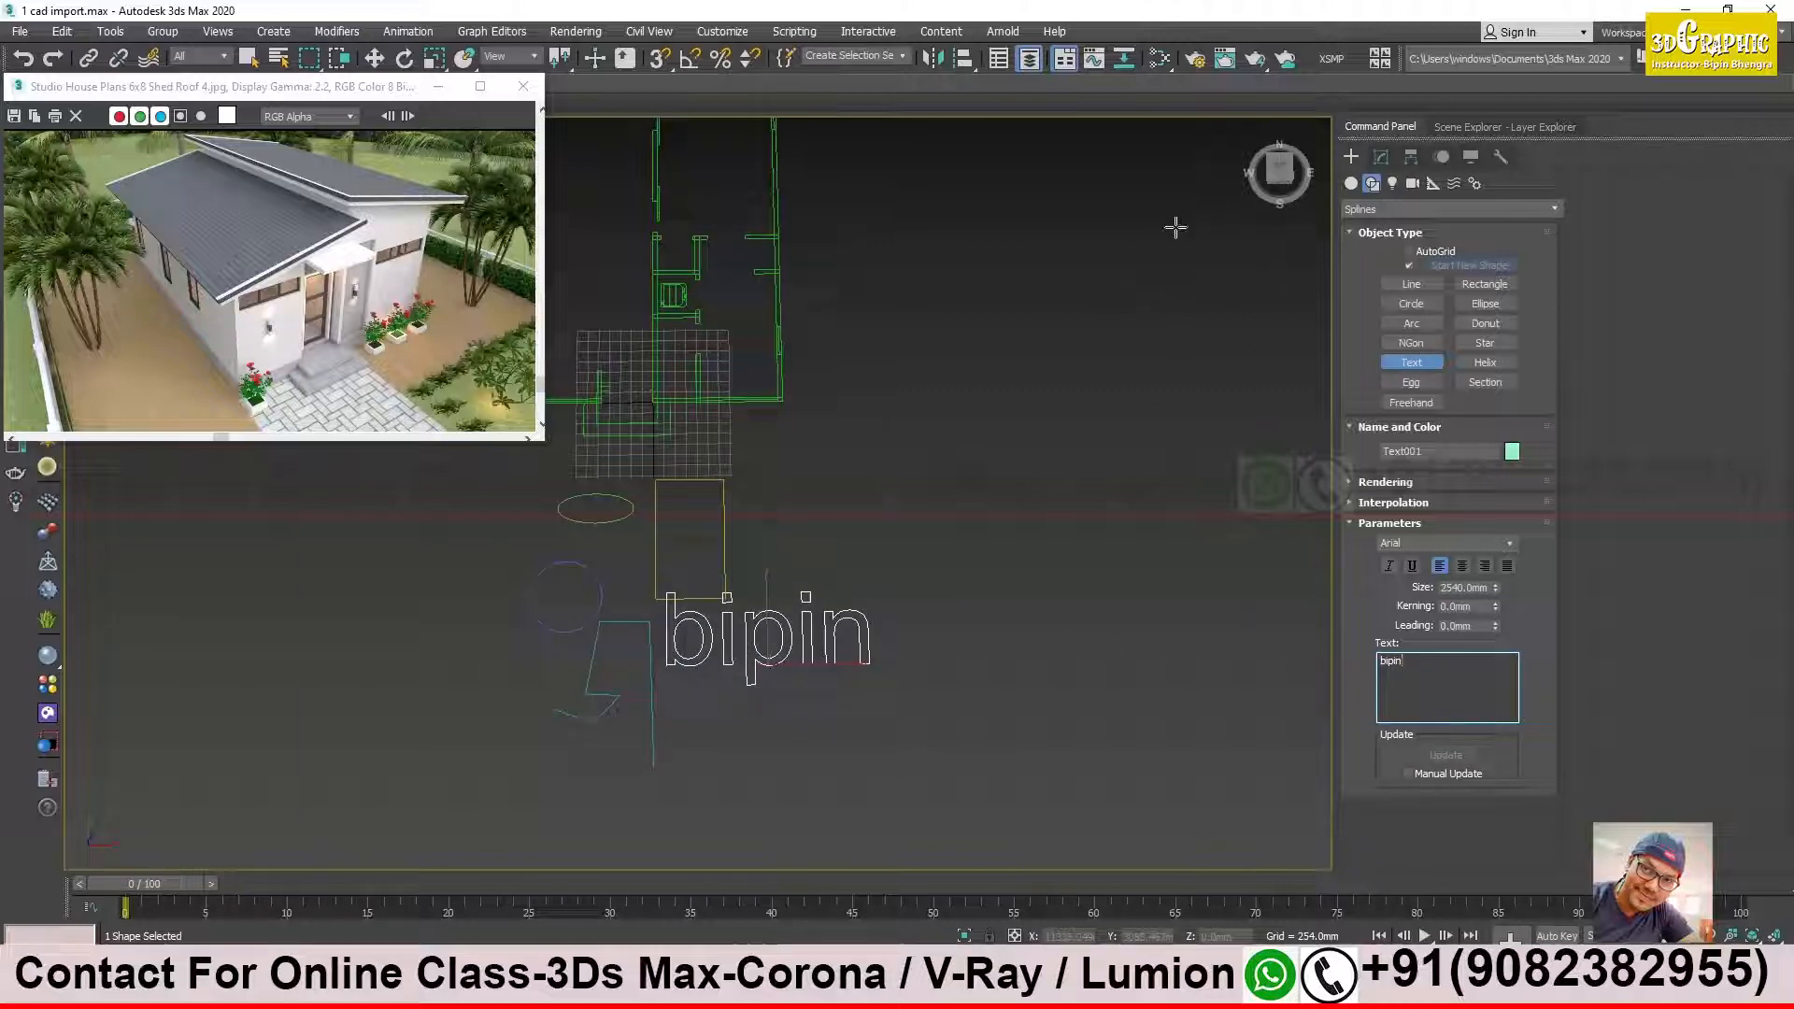
Step: Delete the practice text, rectangle, ellipse, circle and open spline, leaving only the floor plan
click(374, 58)
mouse_move(926, 580)
alt+middle_down()
mouse_move(944, 602)
mouse_move(797, 653)
mouse_move(972, 635)
mouse_move(1029, 430)
mouse_move(1028, 552)
mouse_move(911, 556)
mouse_move(941, 572)
alt+middle_up()
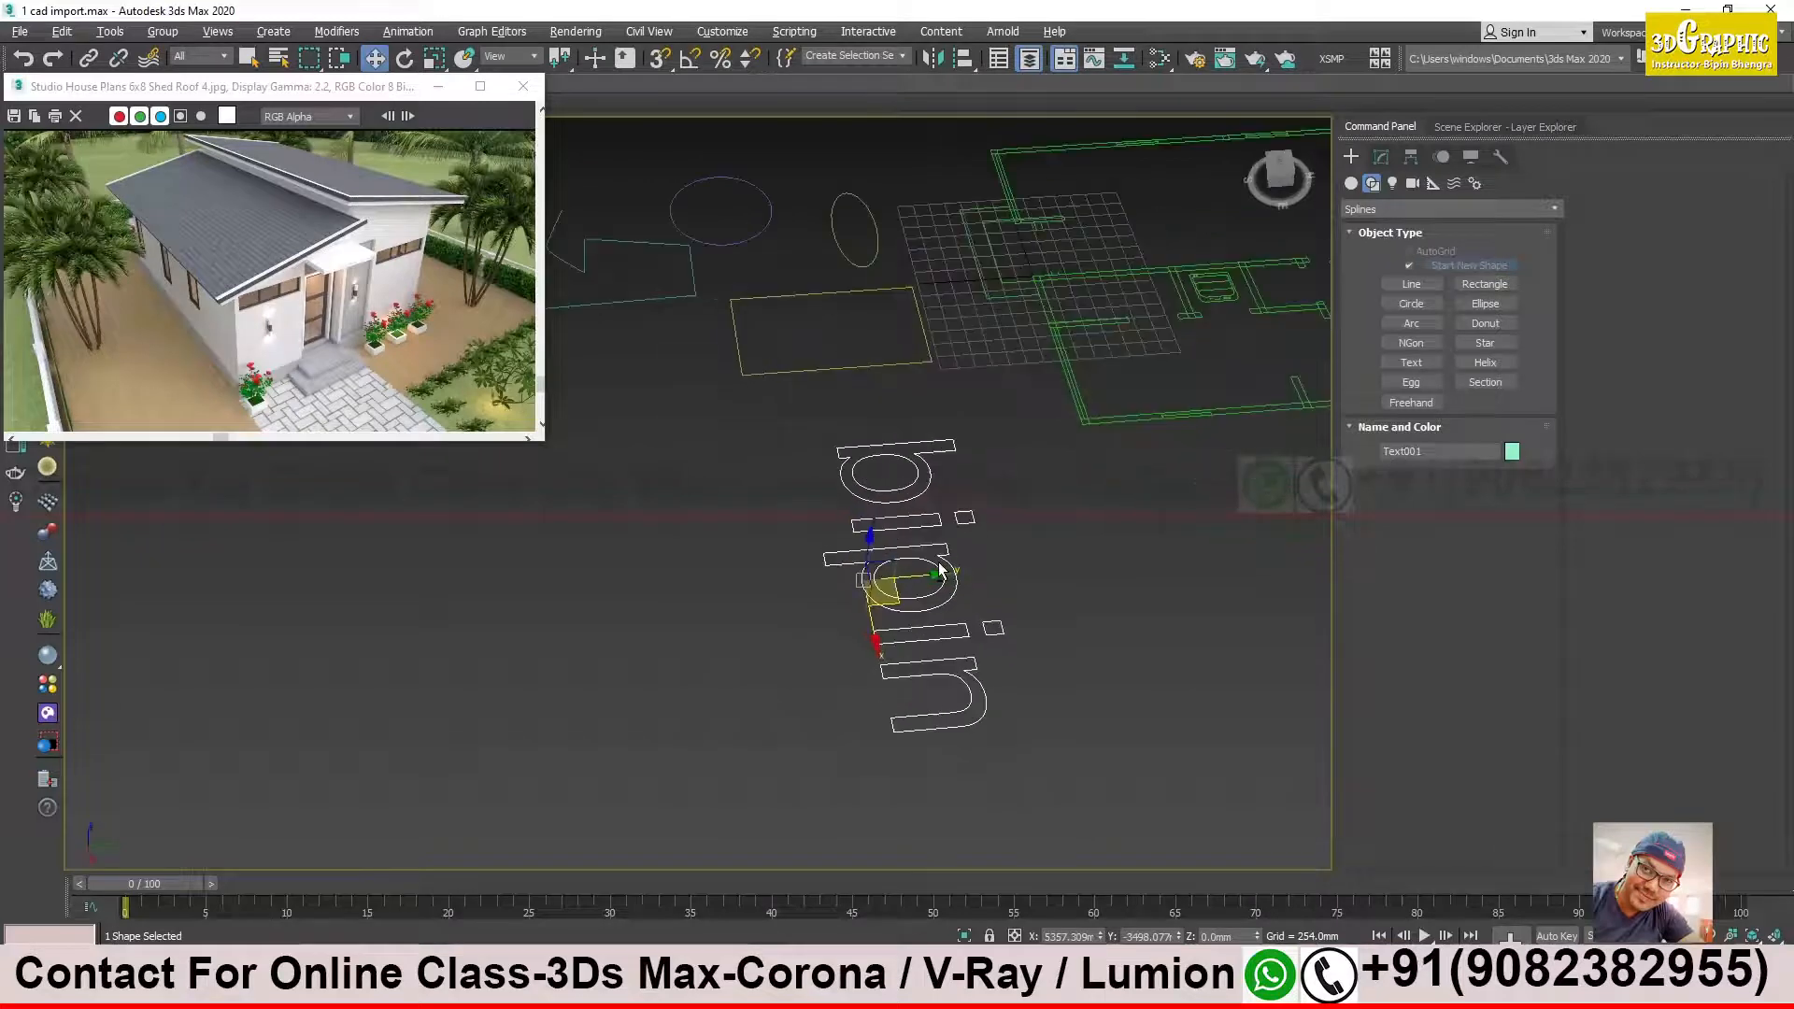
middle_drag(942, 552, 888, 688)
alt+middle_drag(1113, 659, 834, 449)
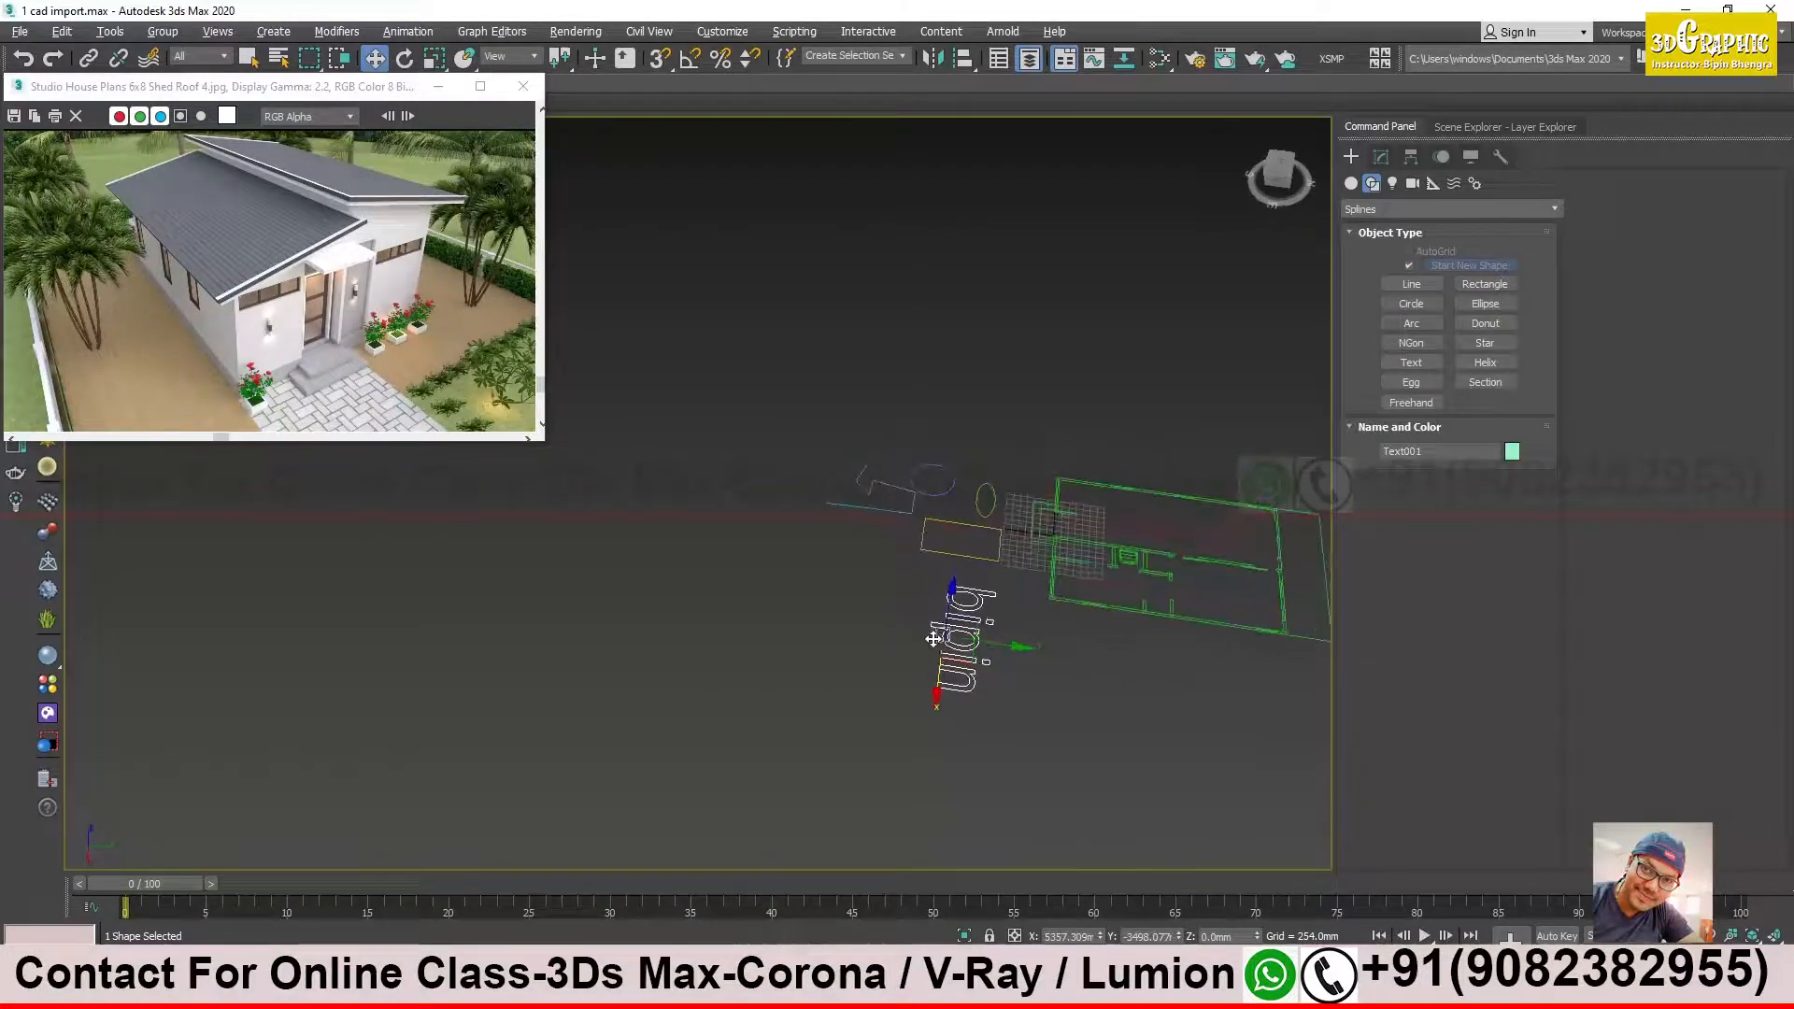
drag(946, 657, 985, 726)
key(Delete)
Step: Start the Line tool at the floor plan's entrance walls and turn on 3D snapping
scroll(1048, 508, up, 5)
middle_drag(1073, 592, 1068, 486)
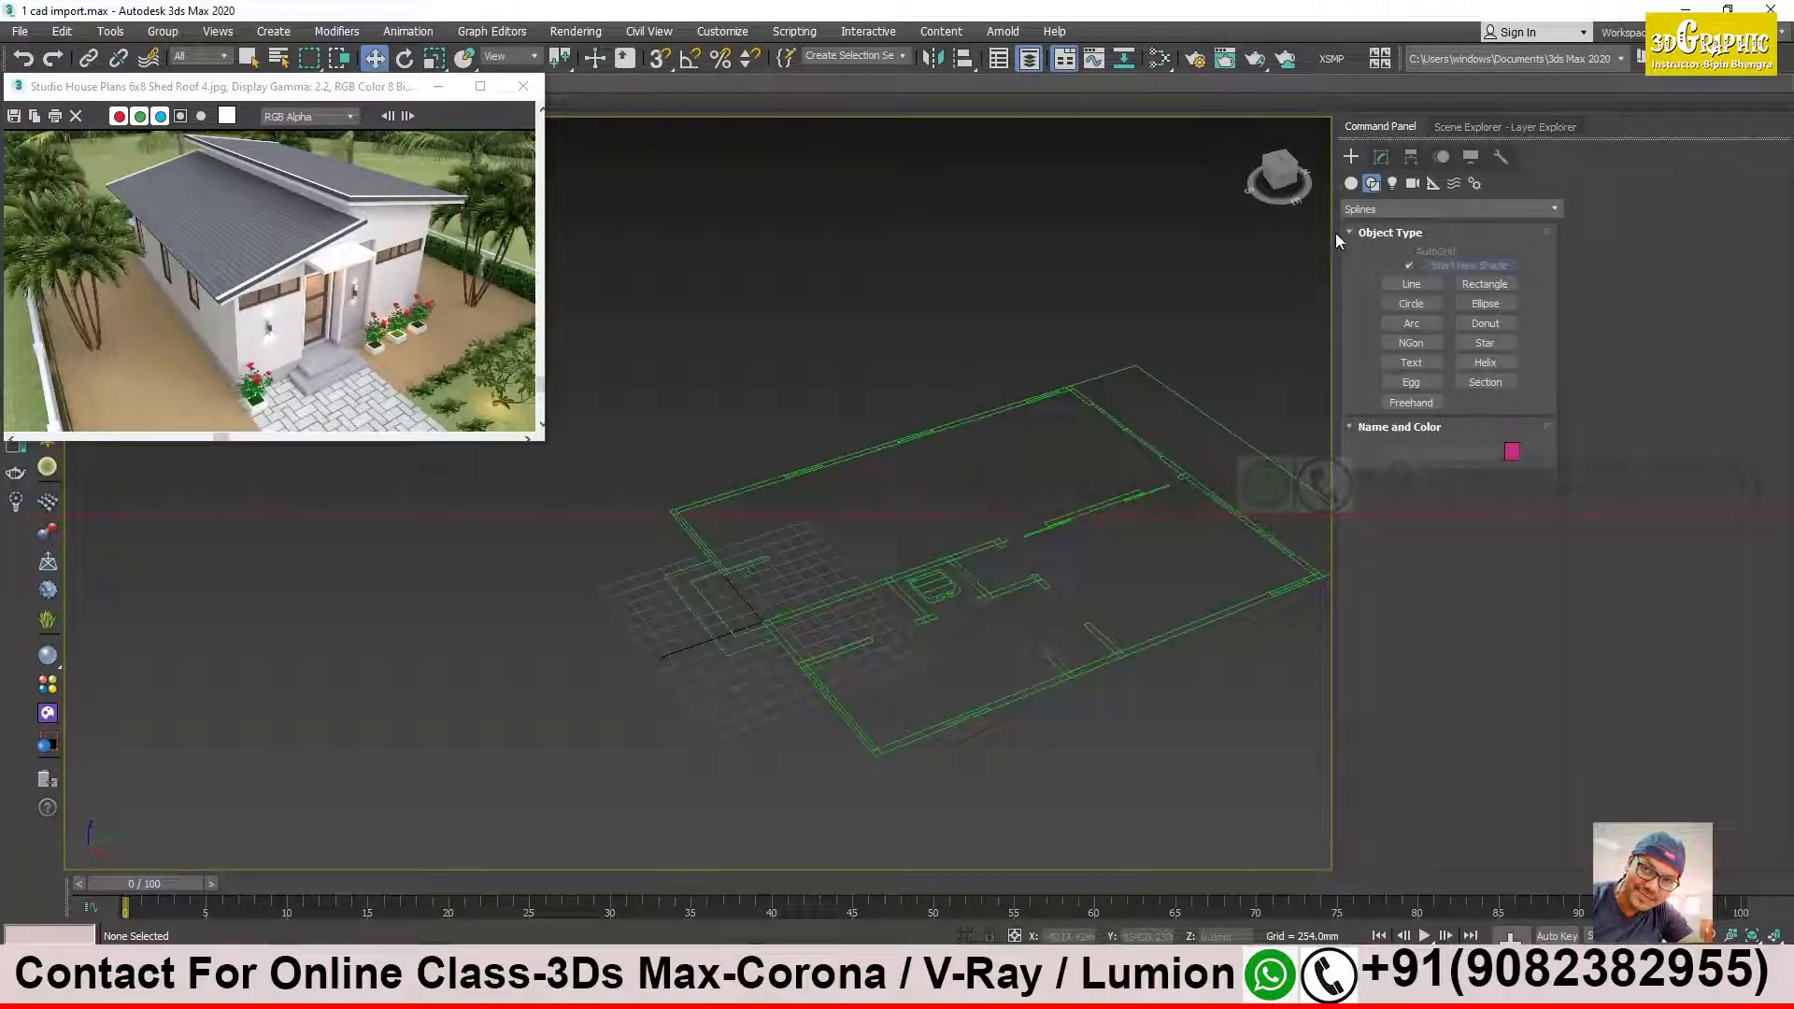
click(1429, 288)
middle_drag(691, 531, 841, 536)
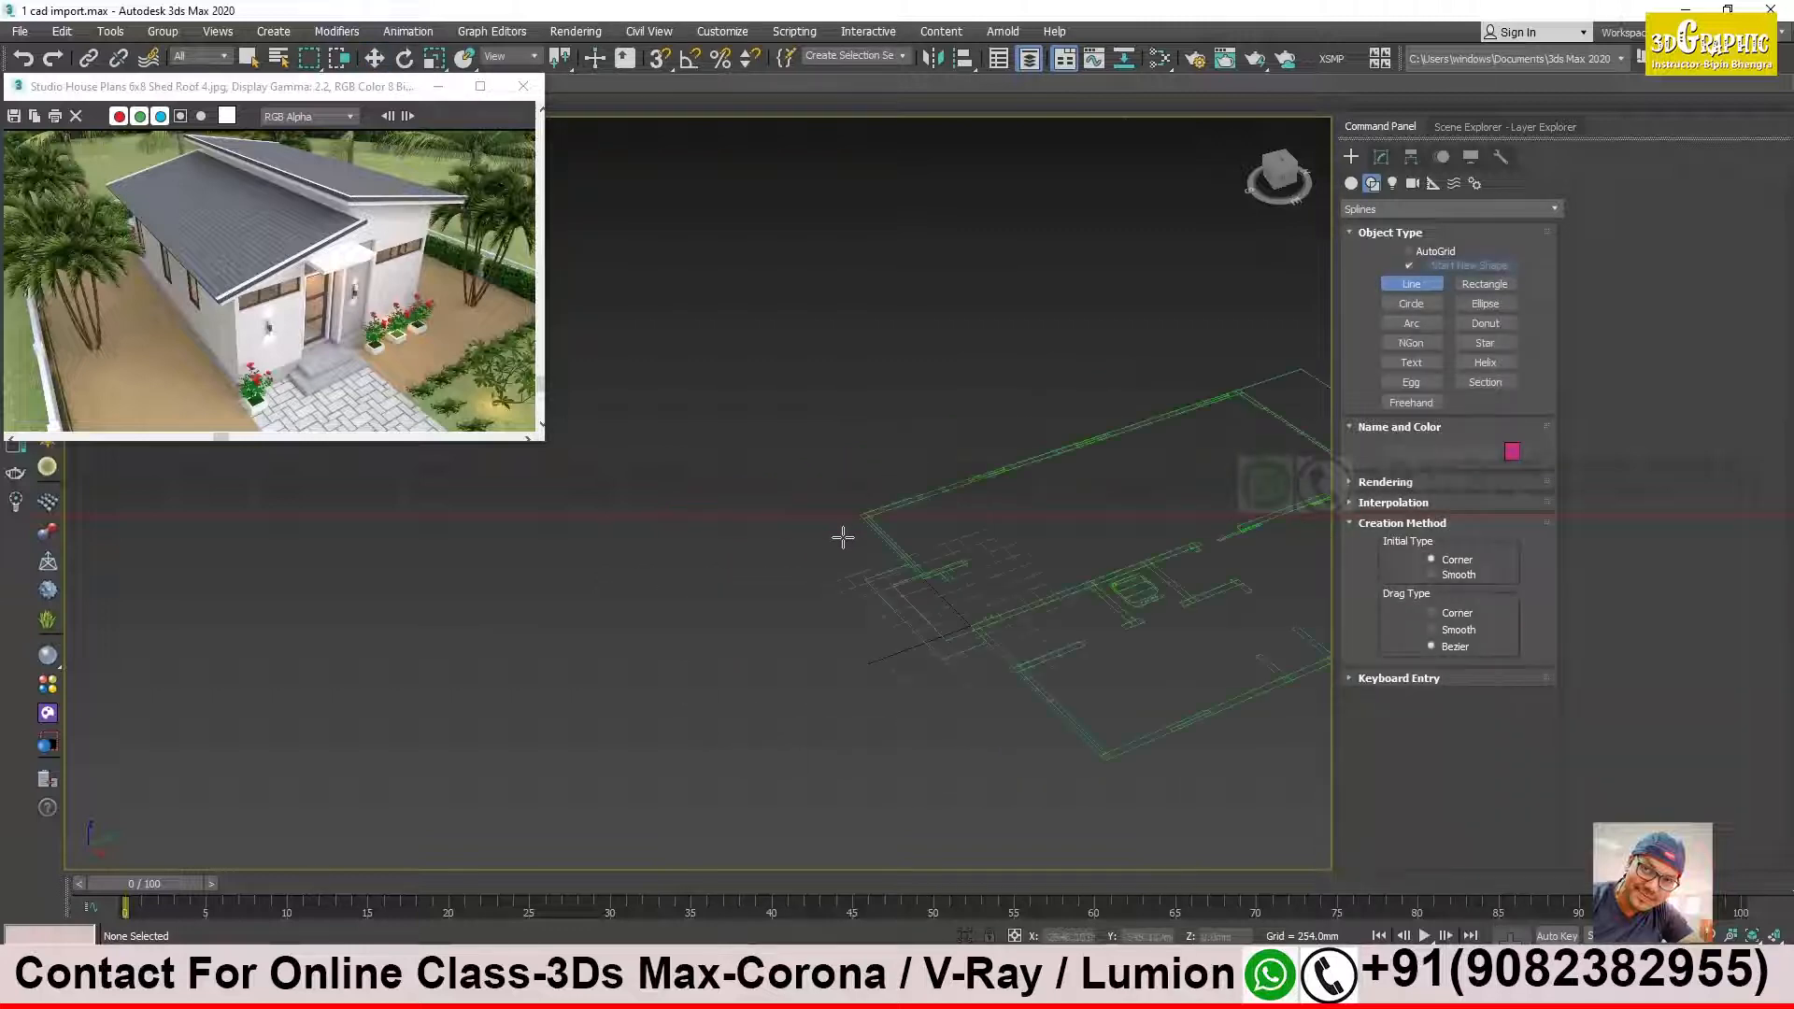
middle_drag(1069, 574, 969, 584)
scroll(700, 559, up, 3)
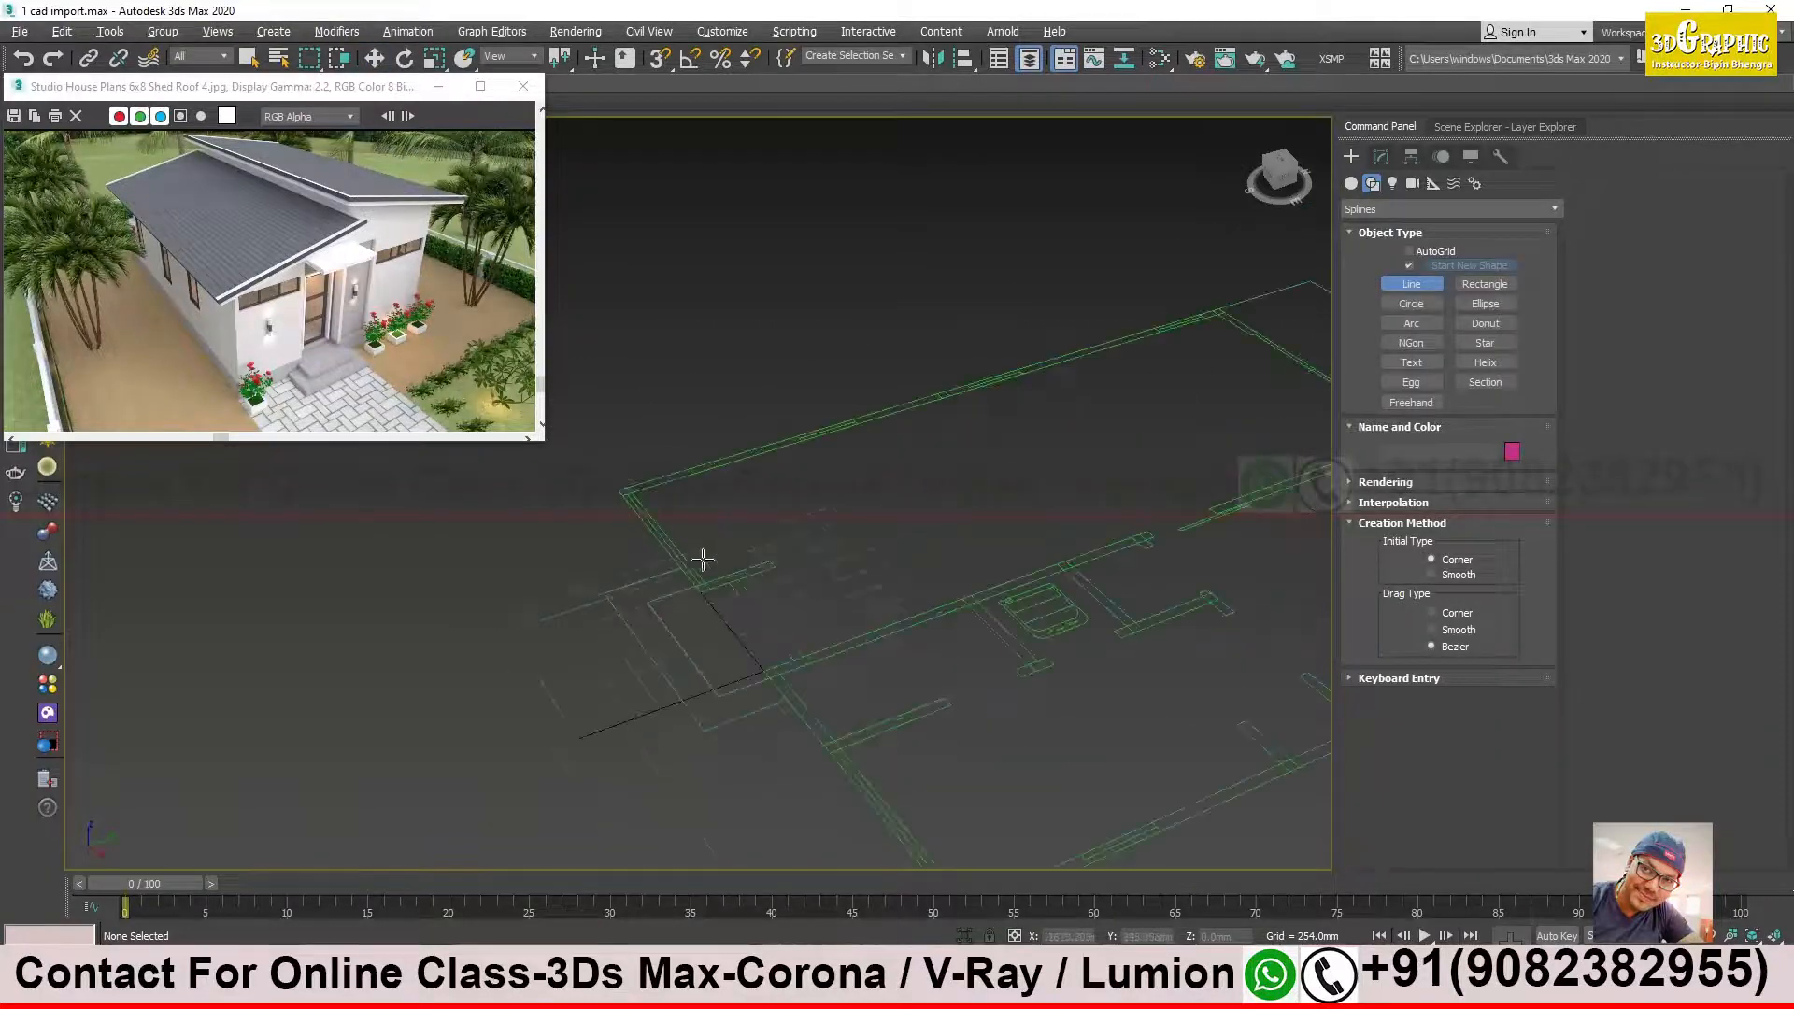
click(658, 59)
scroll(688, 598, up, 3)
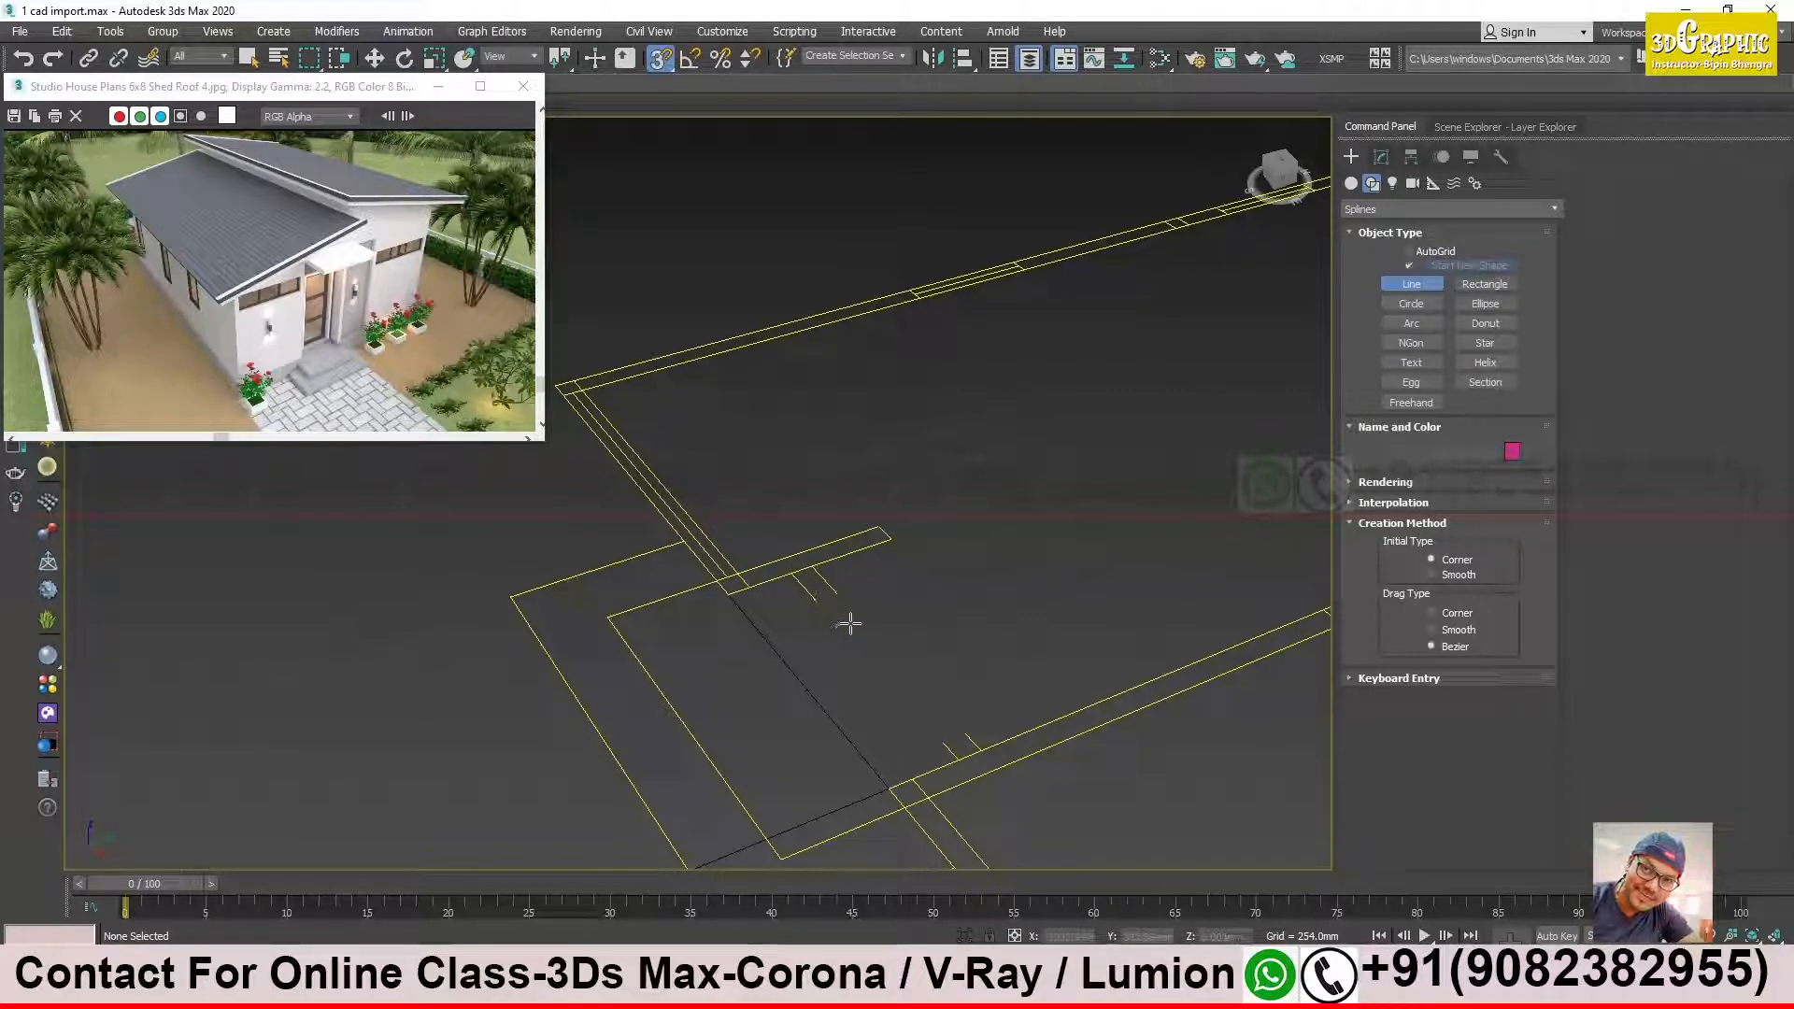
Step: Trace the wall outline from the entrance partition's end, around the short door stub, to the front wall's outer corner
click(894, 543)
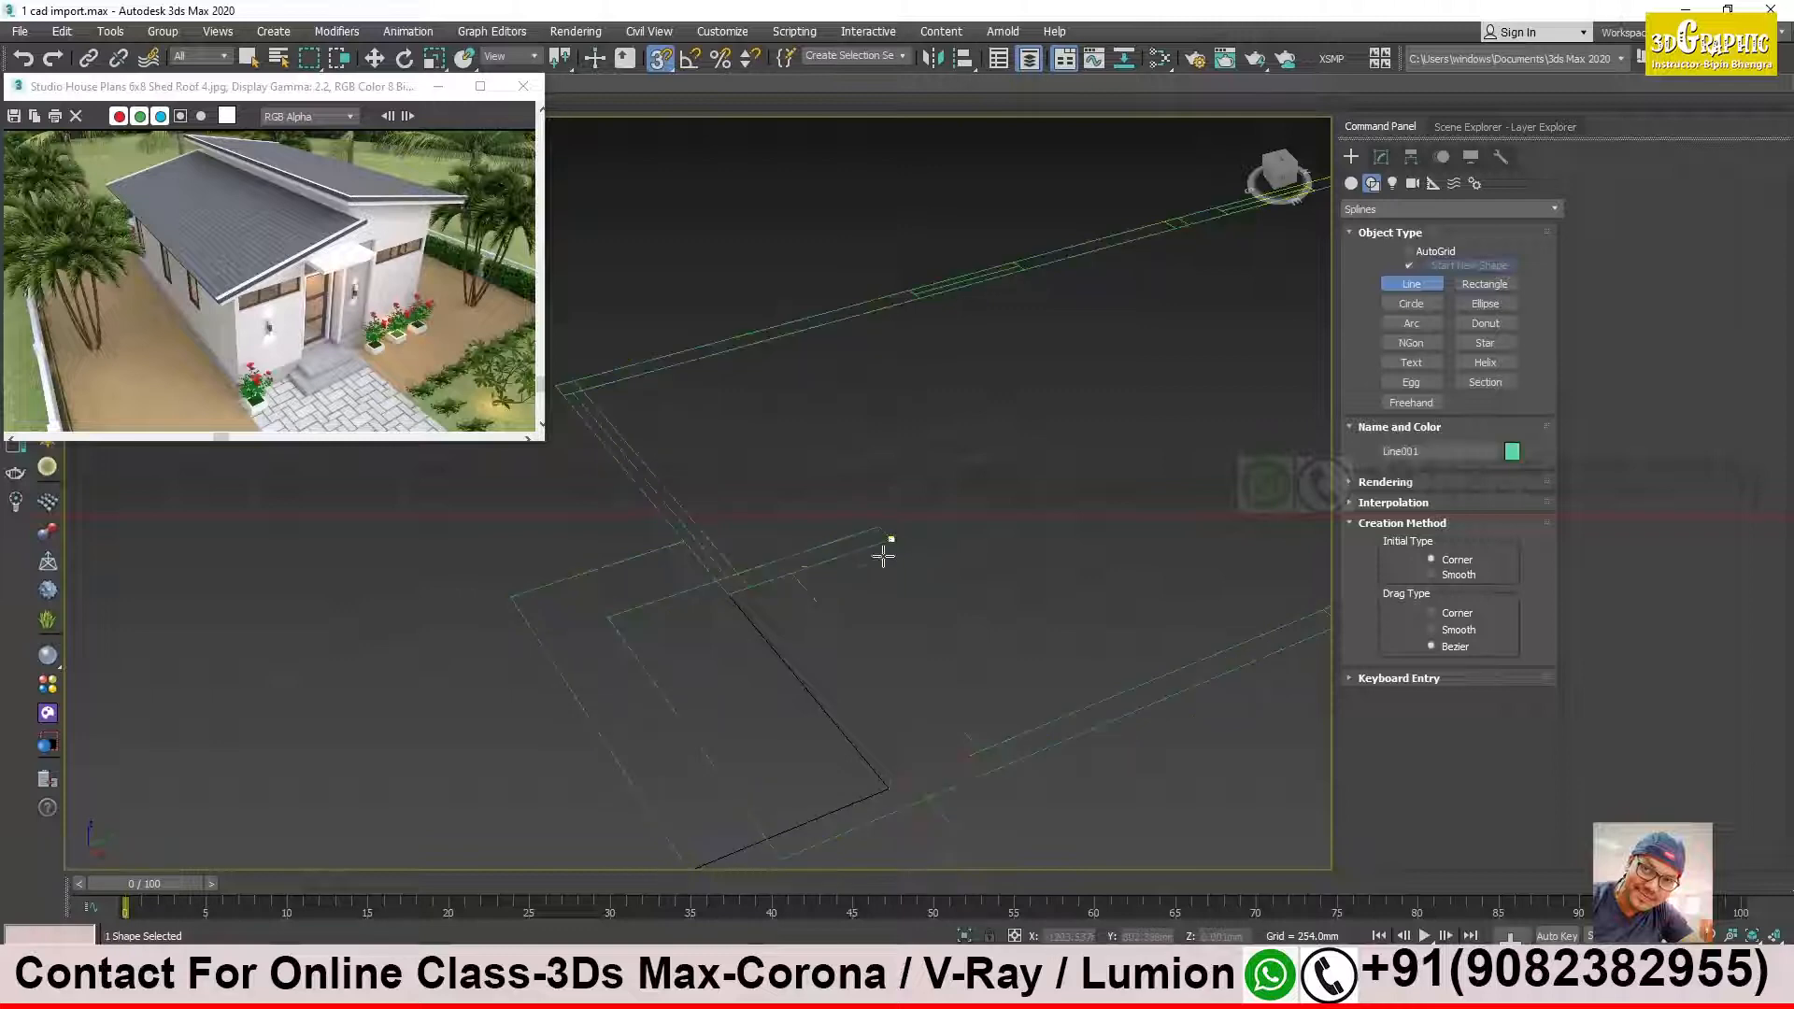
click(835, 593)
right_click(818, 599)
click(728, 595)
middle_drag(641, 479, 834, 793)
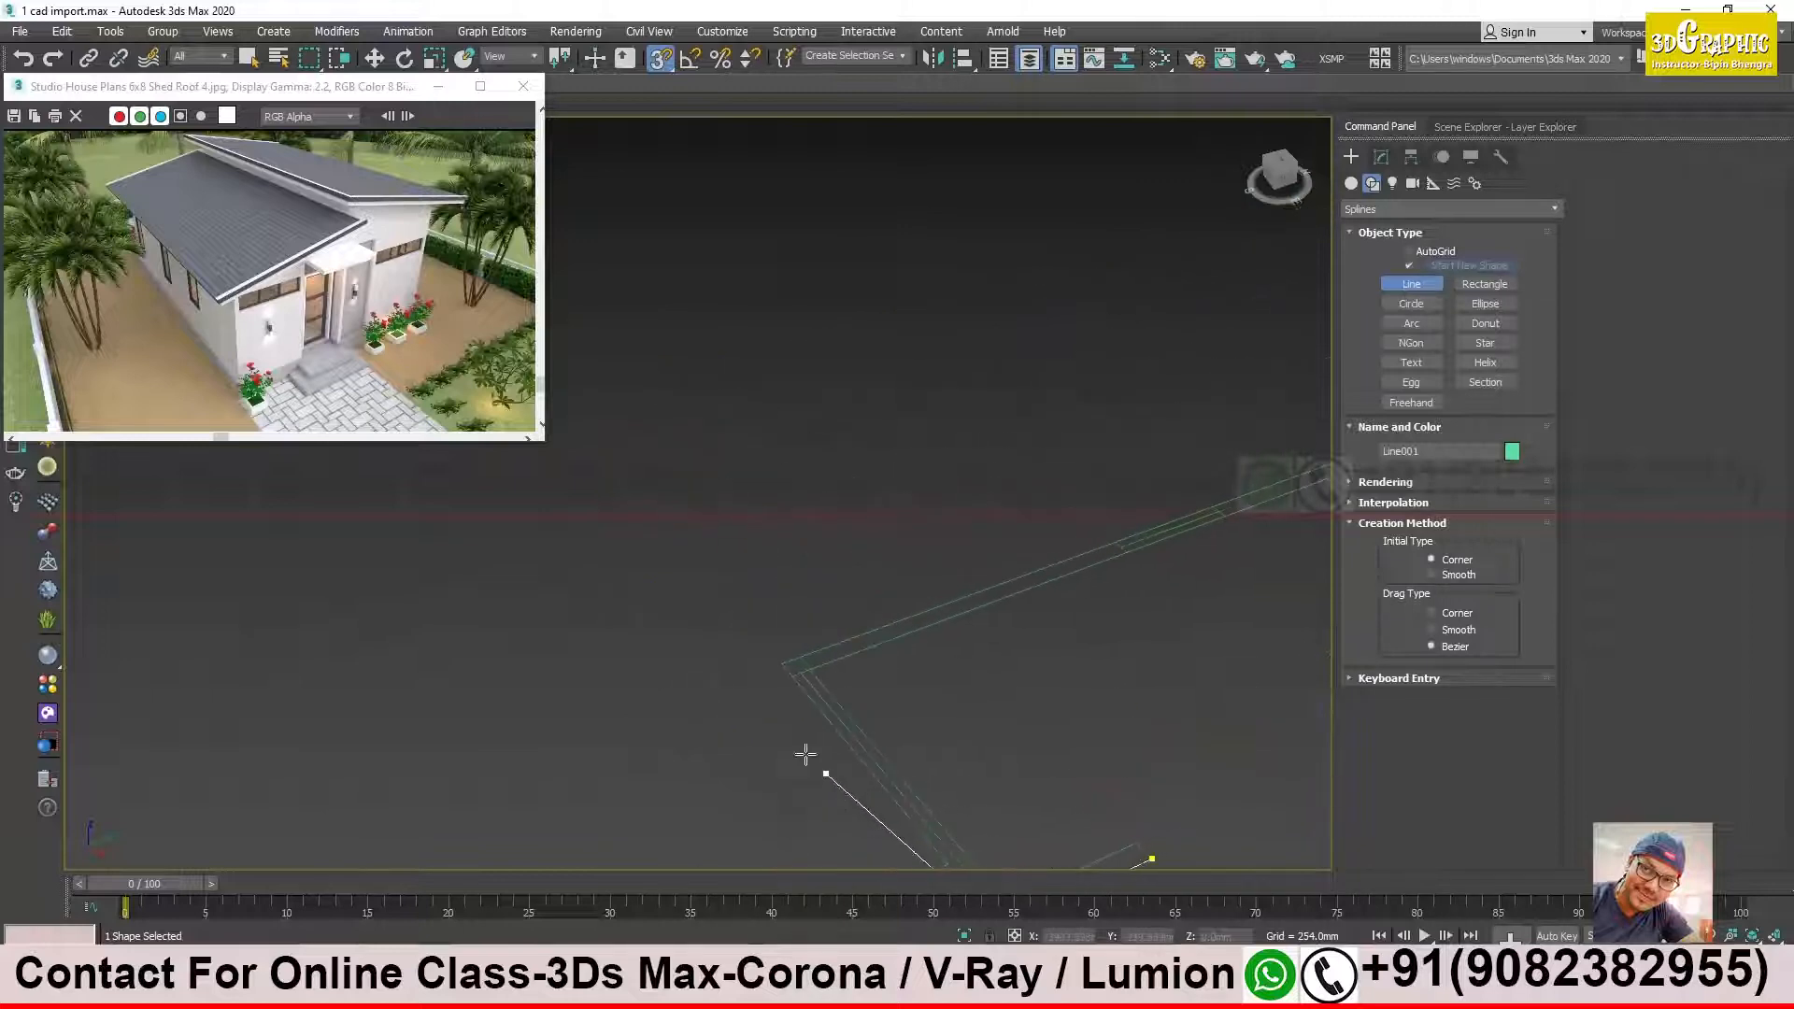
click(780, 663)
Step: Continue the wall outline along the long wall's outer face to the far corner and around the adjoining wall end
middle_drag(981, 748, 508, 793)
middle_drag(823, 626, 579, 753)
middle_drag(879, 602, 575, 780)
middle_drag(814, 689, 617, 761)
middle_drag(787, 662, 706, 691)
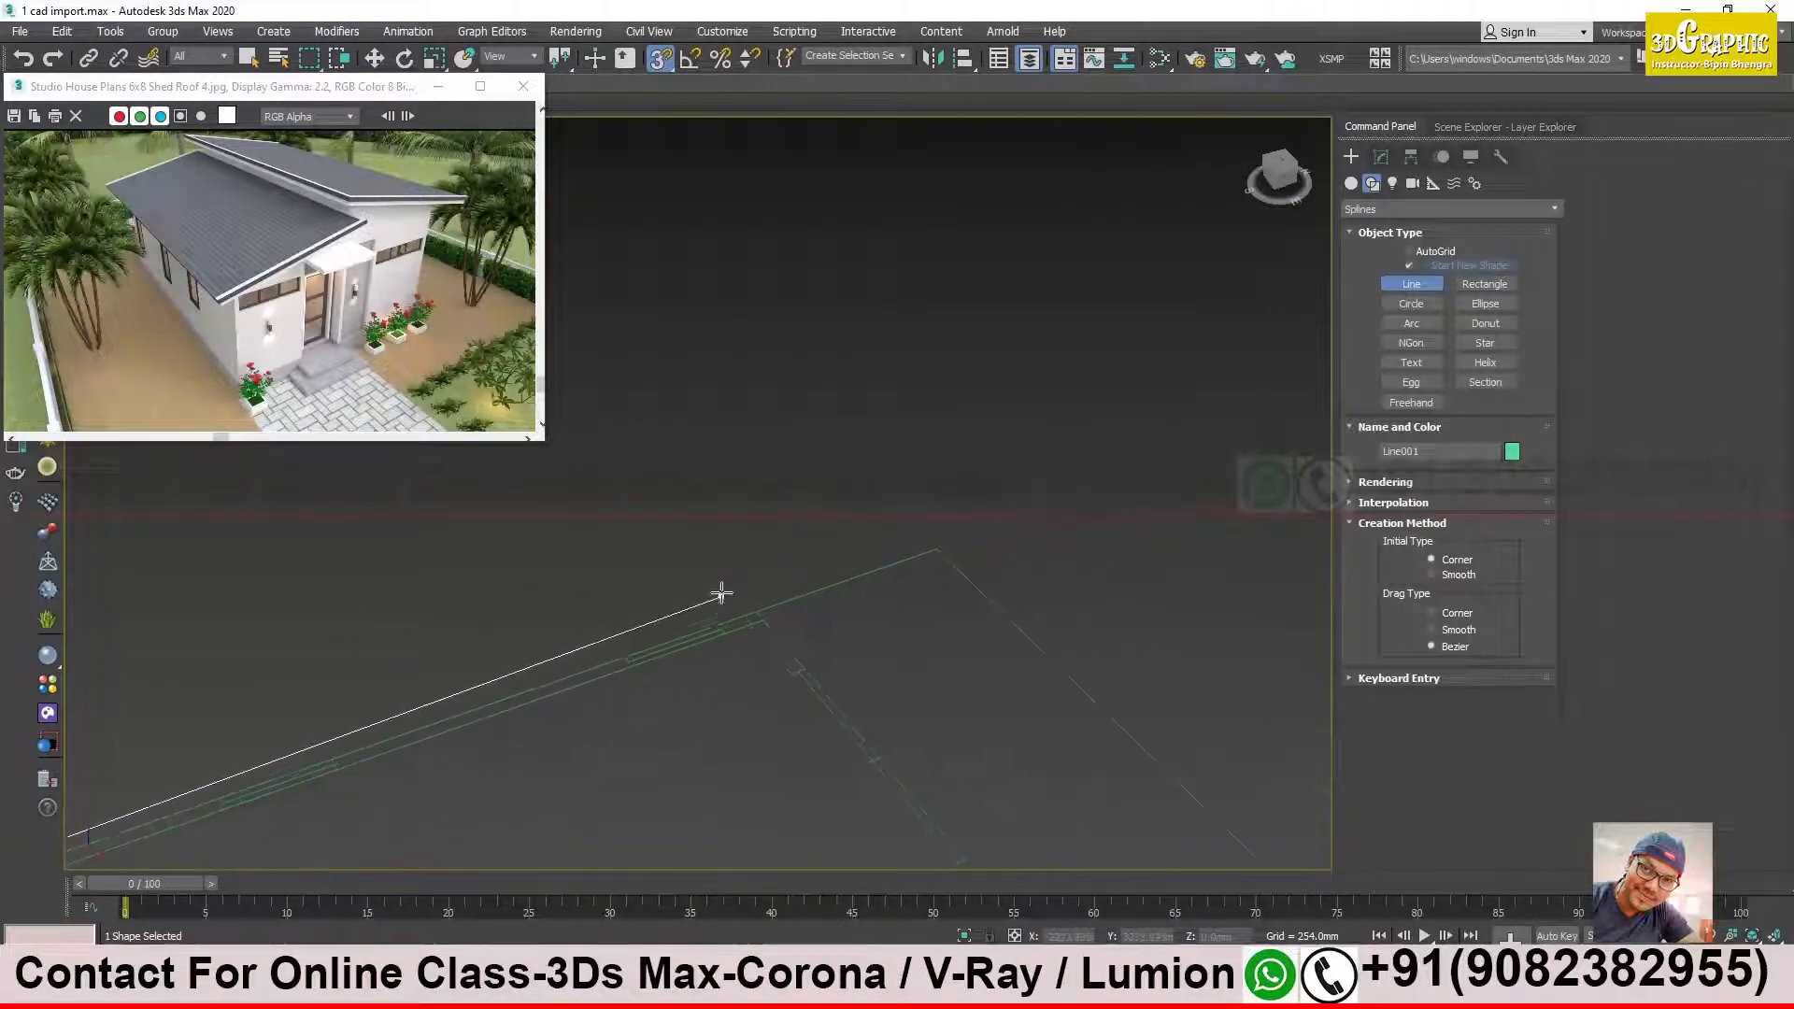
click(776, 615)
middle_drag(813, 681, 848, 570)
scroll(848, 572, up, 5)
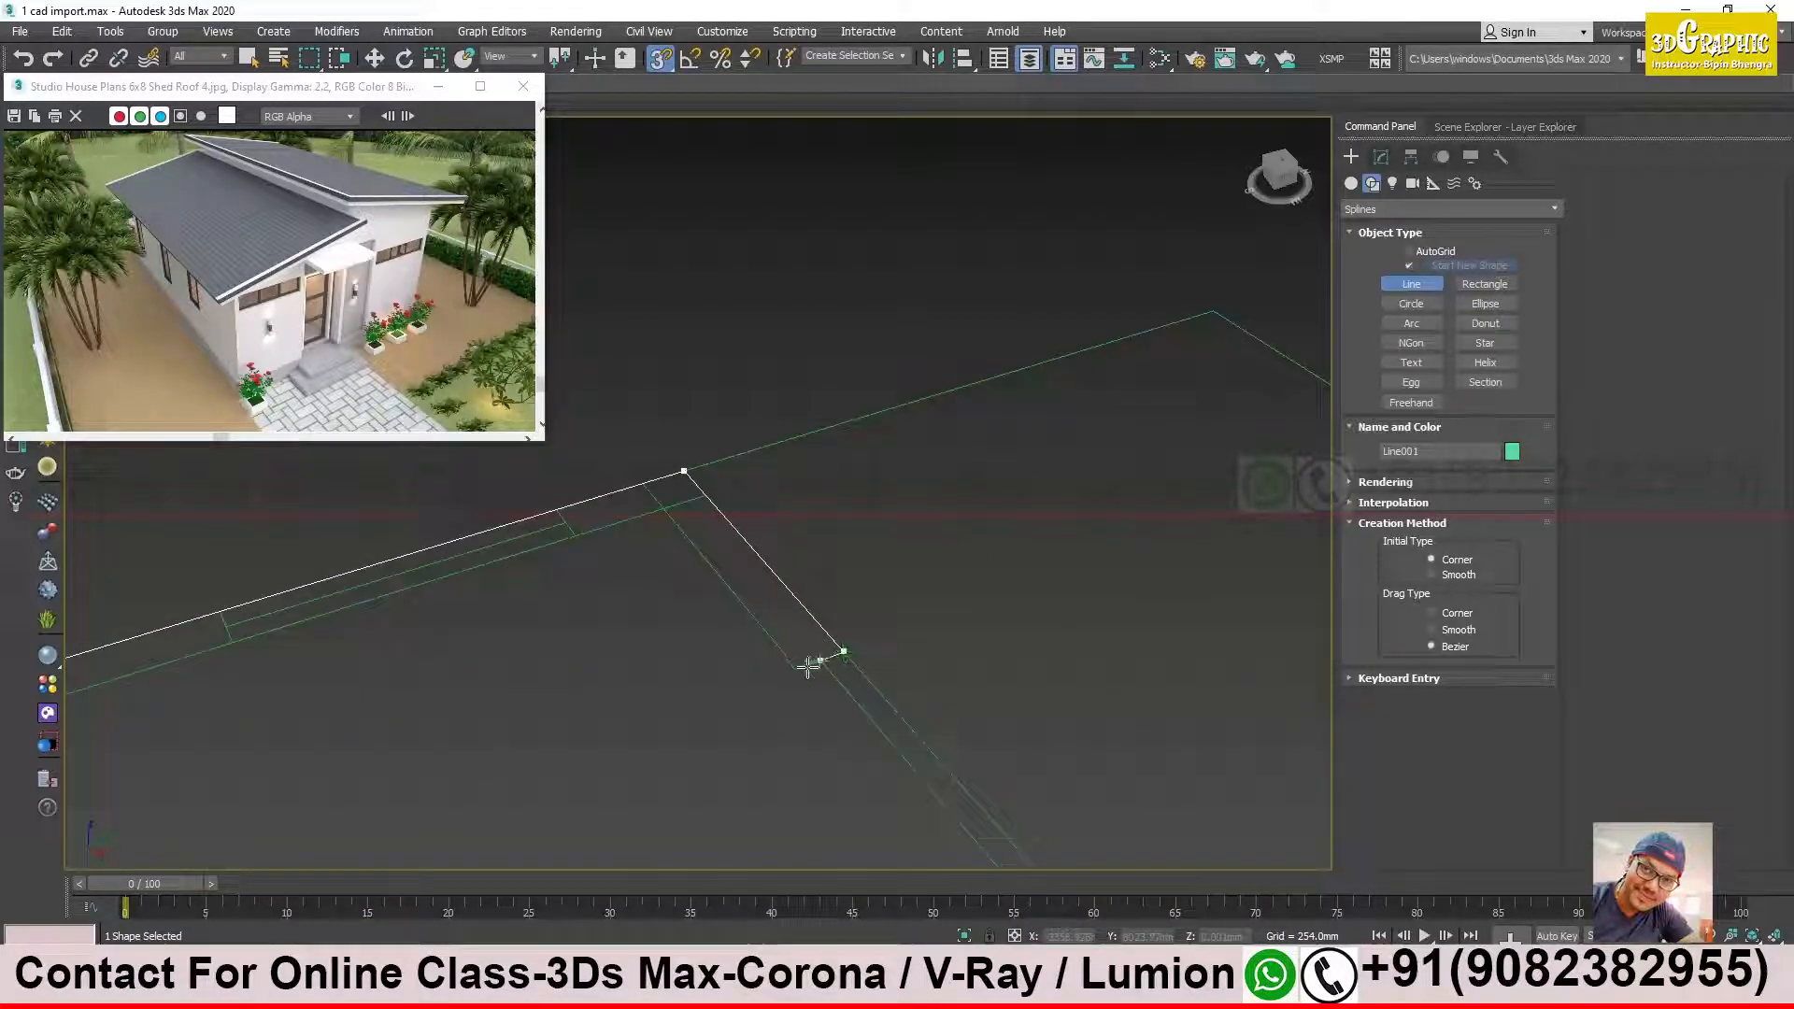
Step: Try to place the far inner corner point, and remove the last three points of the outline
click(662, 507)
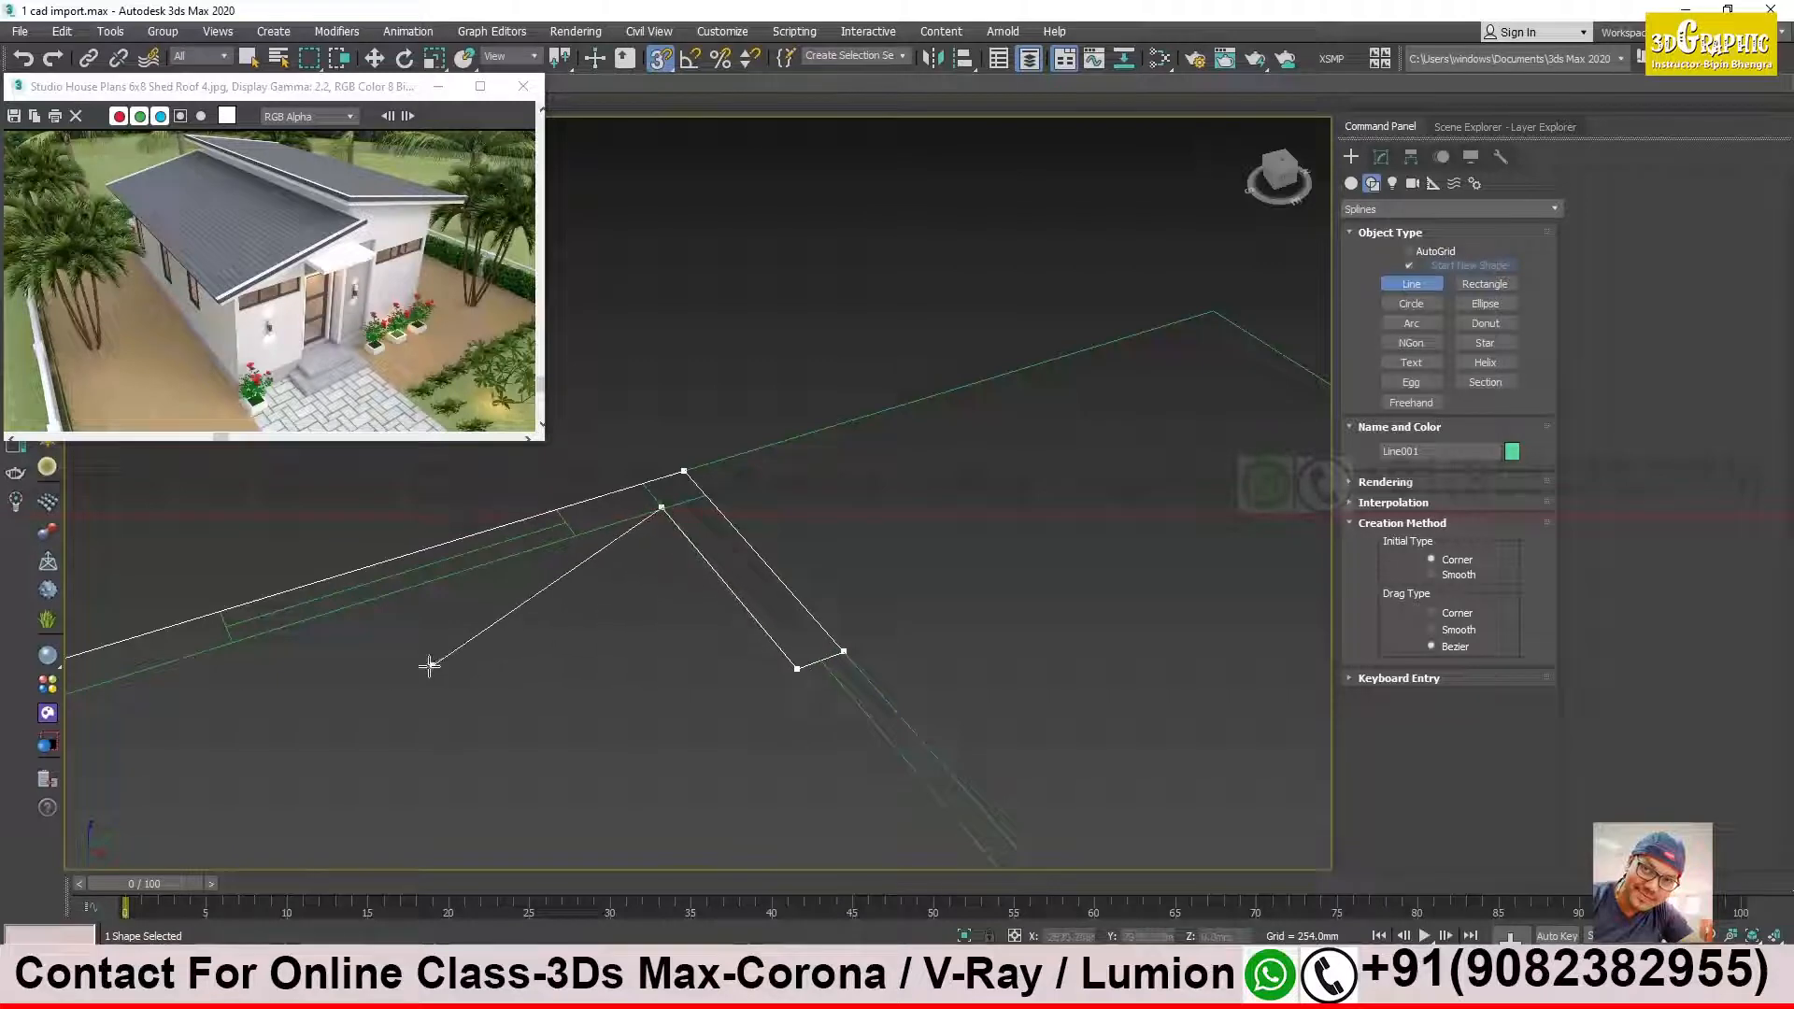
alt+middle_drag(624, 552, 673, 544)
middle_drag(759, 645, 1118, 774)
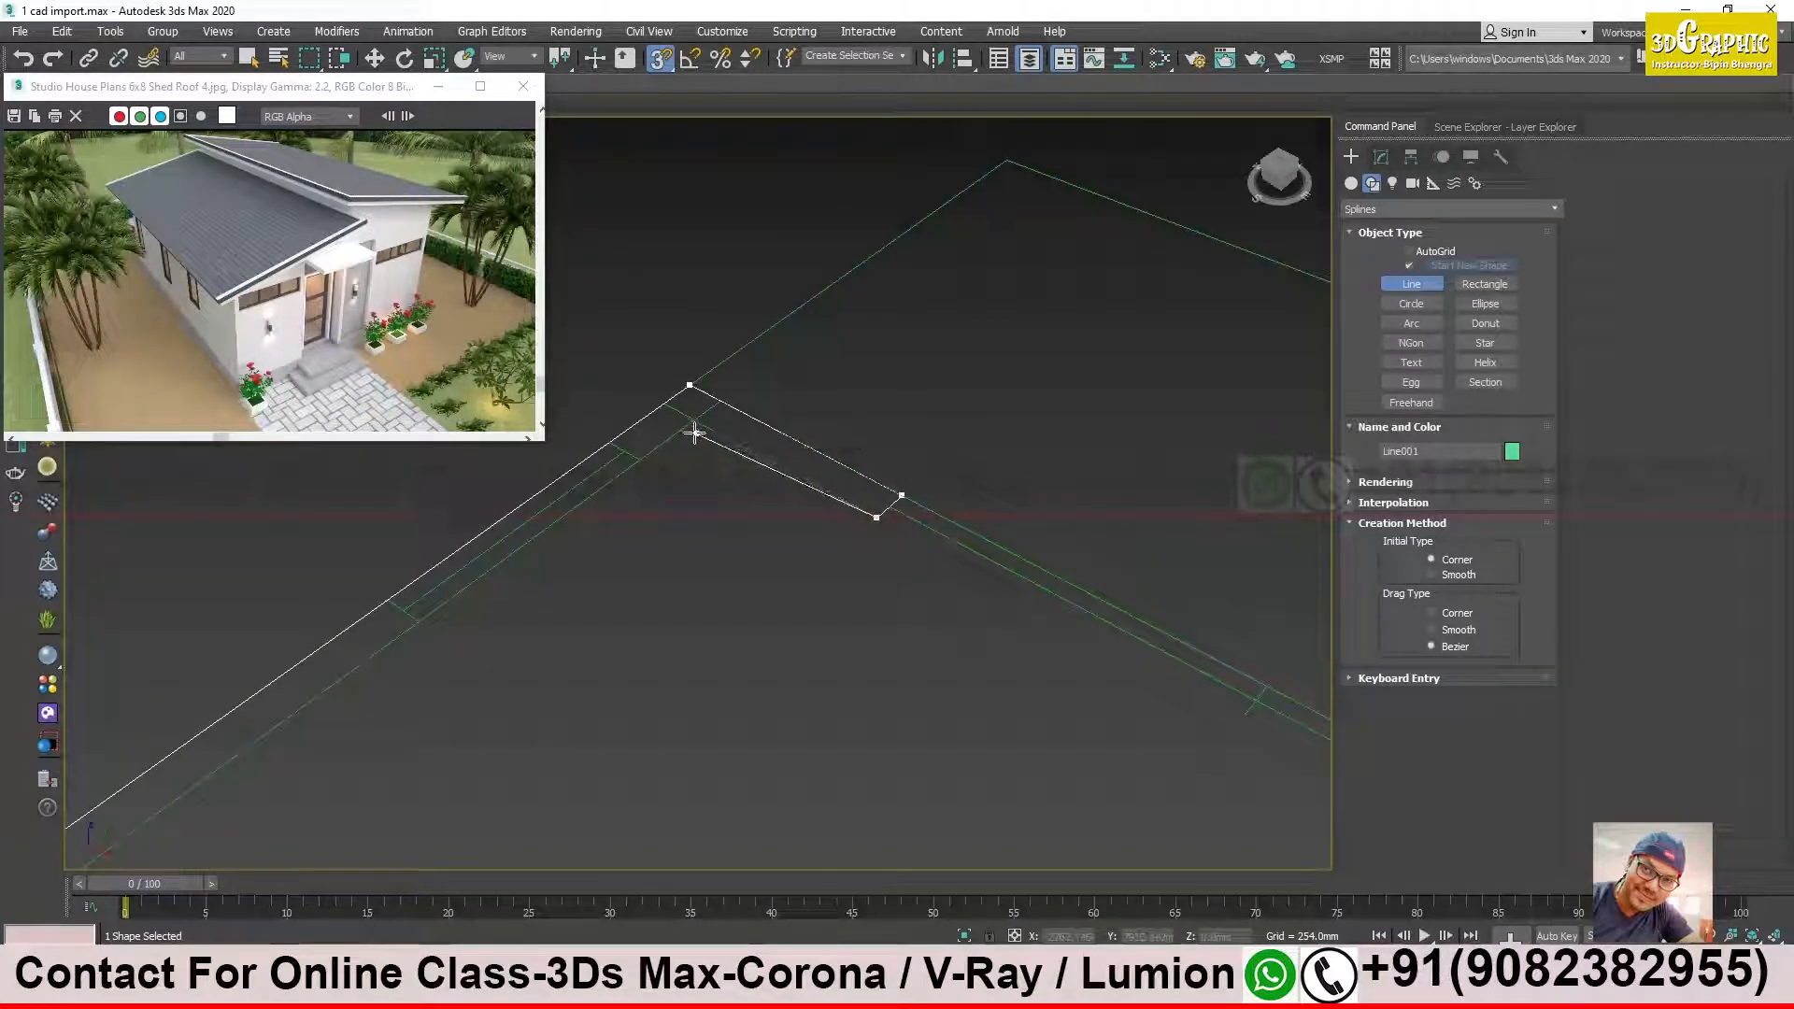
click(691, 463)
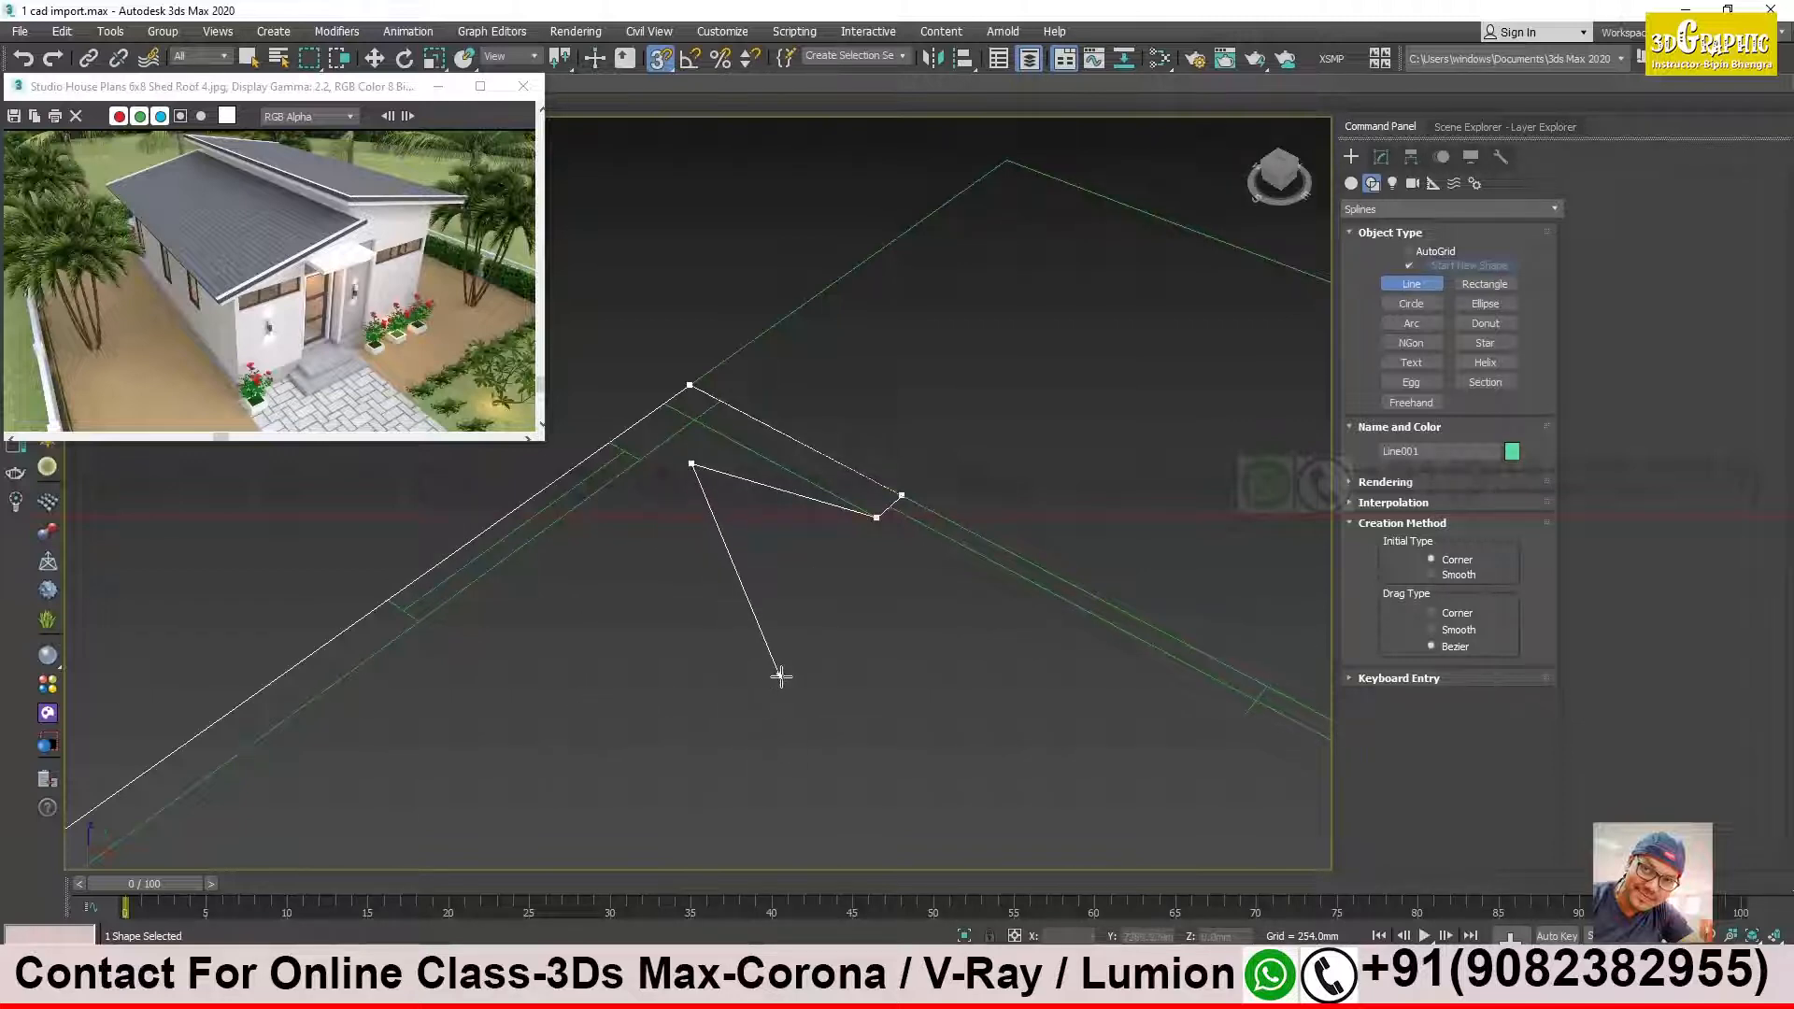
key(BackSpace)
key(BackSpace)
key(BackSpace)
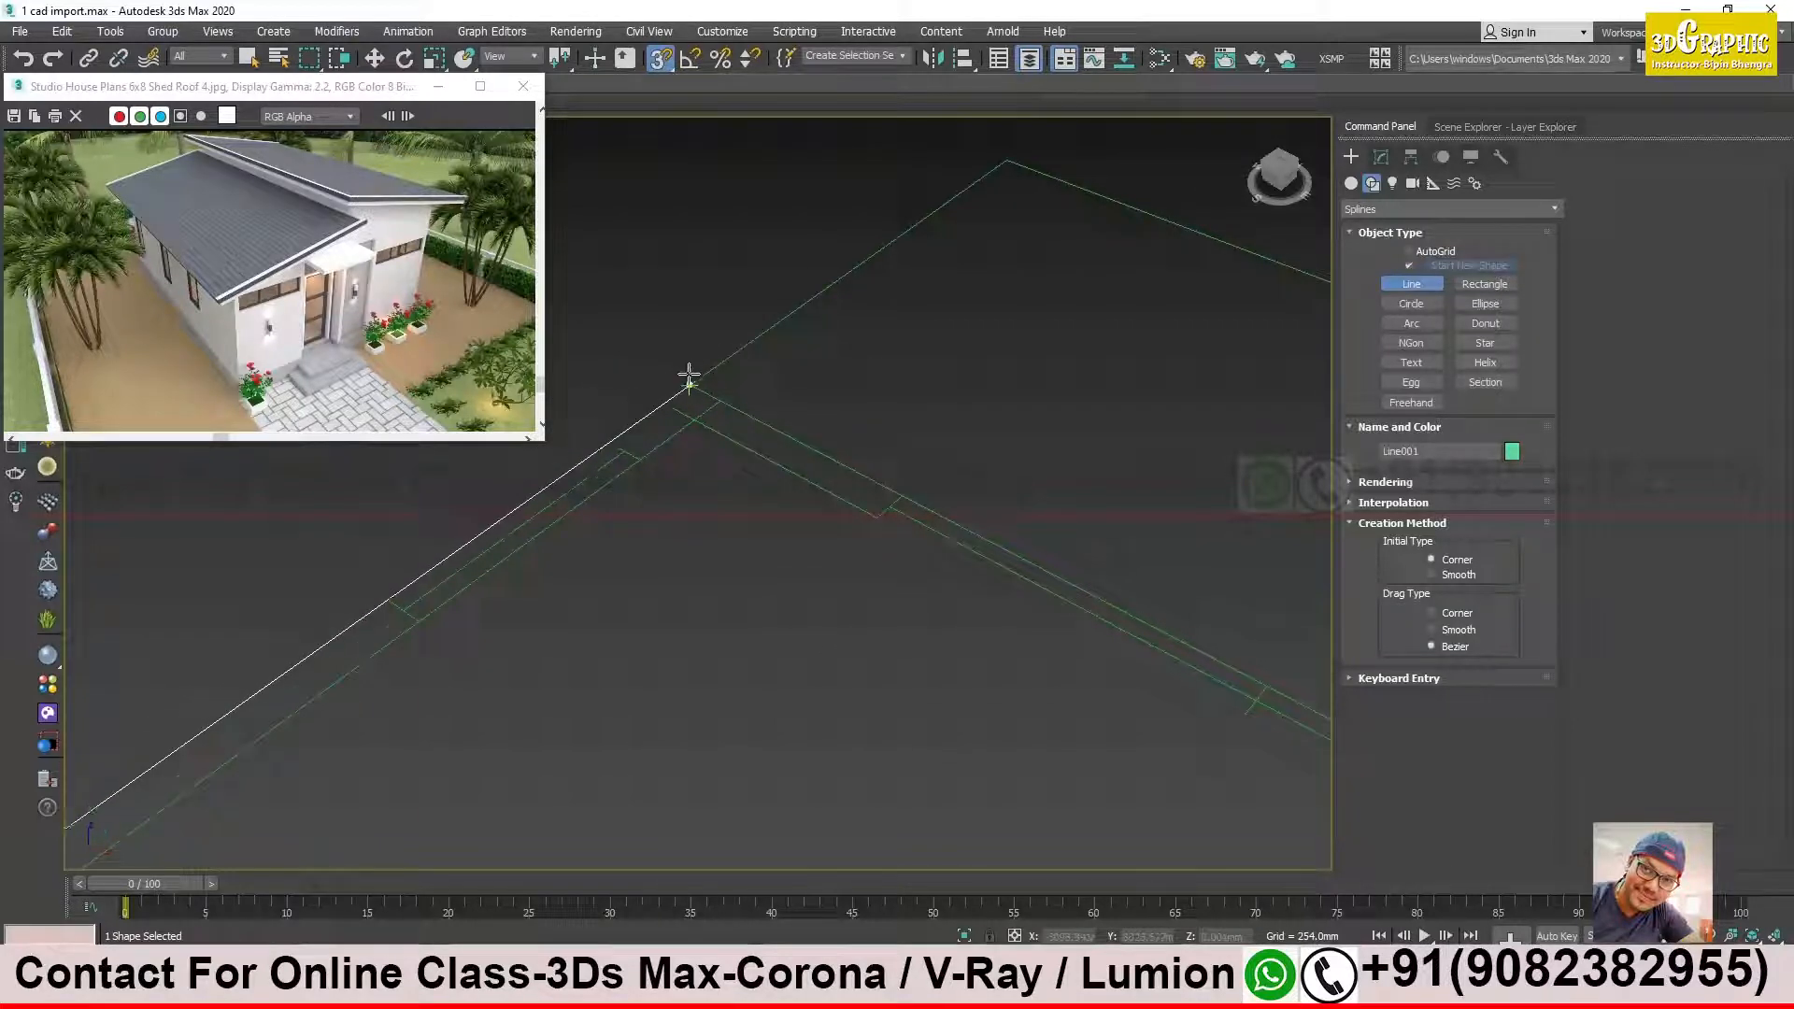
Step: Retrace the adjoining wall end and snap the outline to the far inner corner of the long wall
click(877, 520)
alt+middle_drag(713, 412, 706, 453)
middle_drag(750, 359, 865, 665)
middle_drag(837, 421, 863, 542)
scroll(868, 461, up, 4)
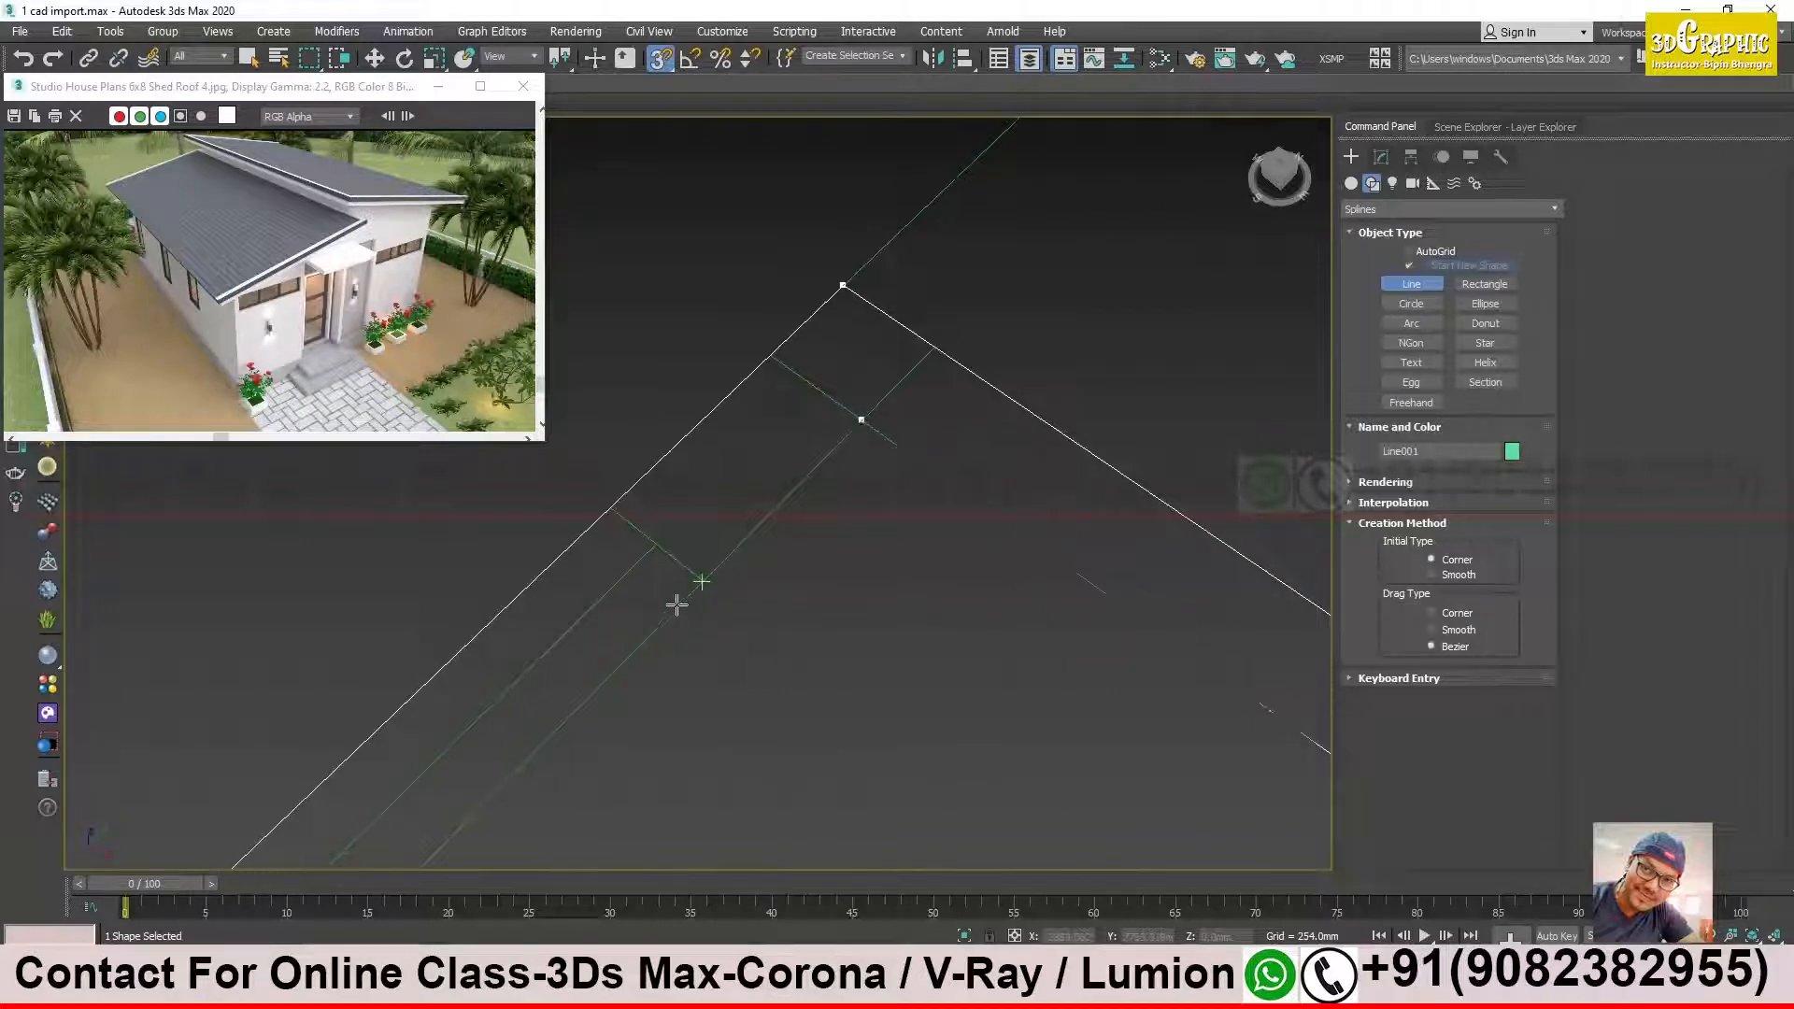
scroll(729, 598, down, 2)
scroll(790, 542, down, 3)
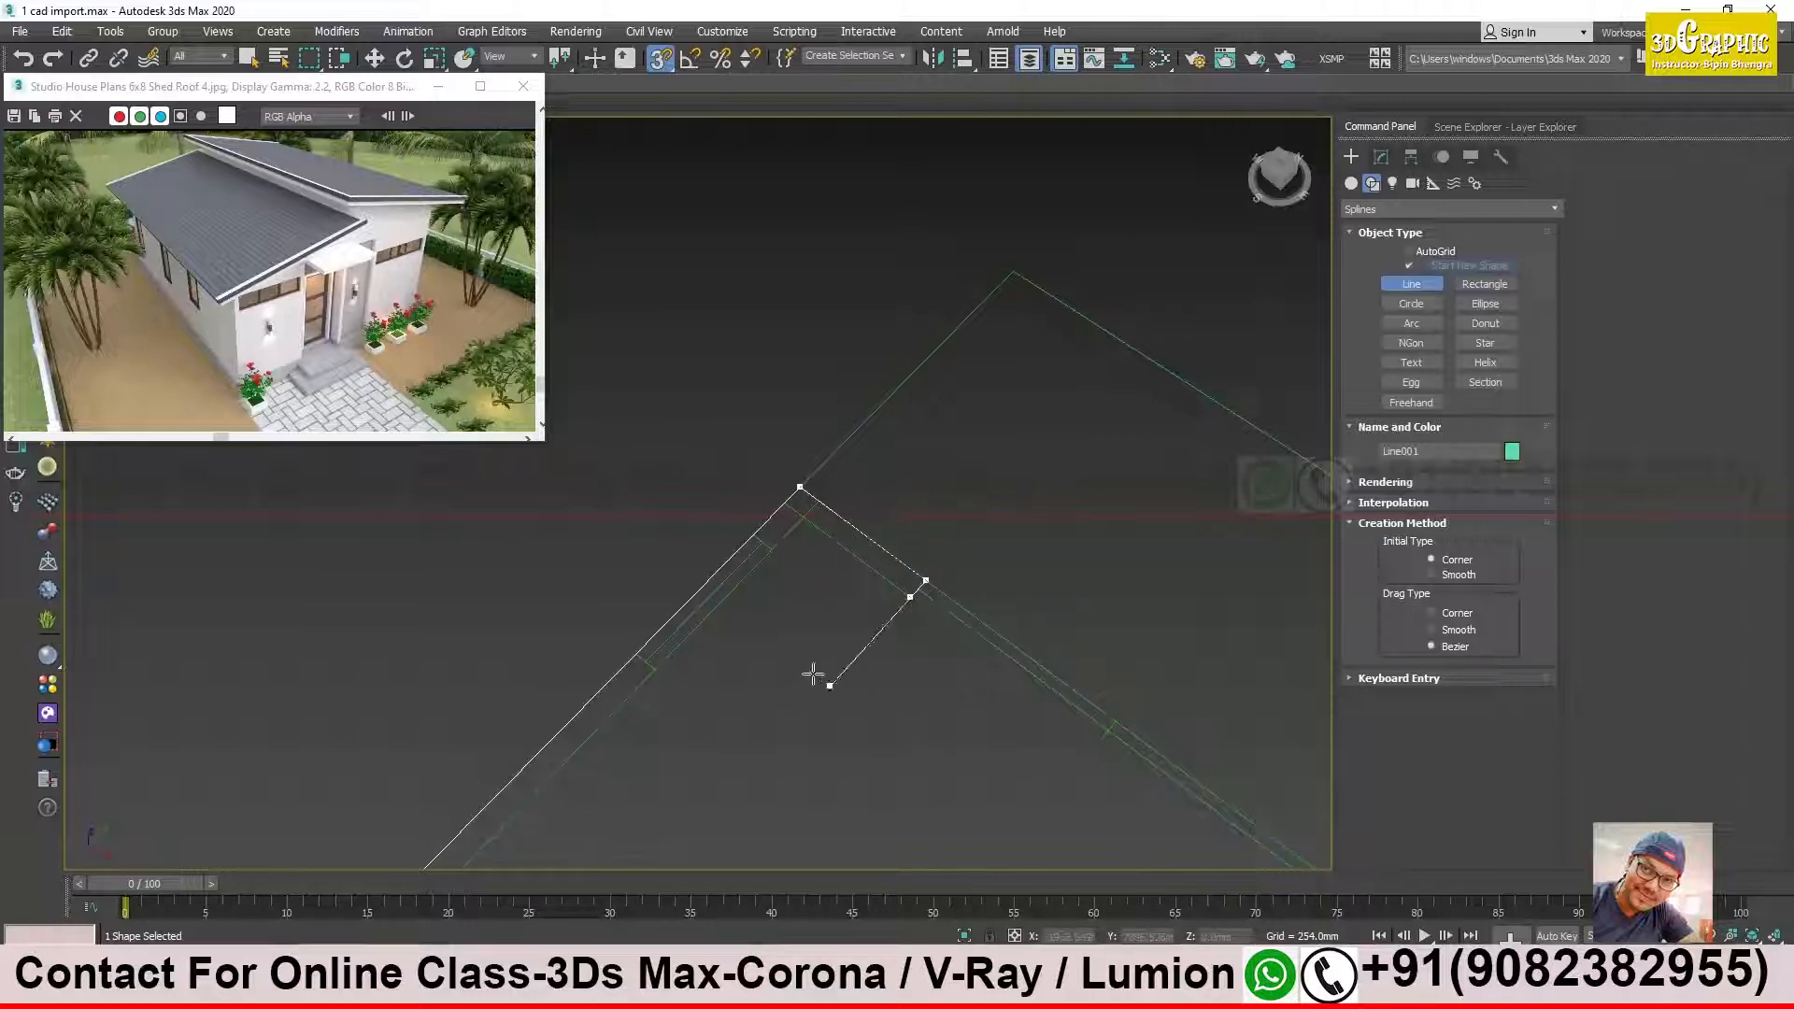
scroll(795, 523, up, 5)
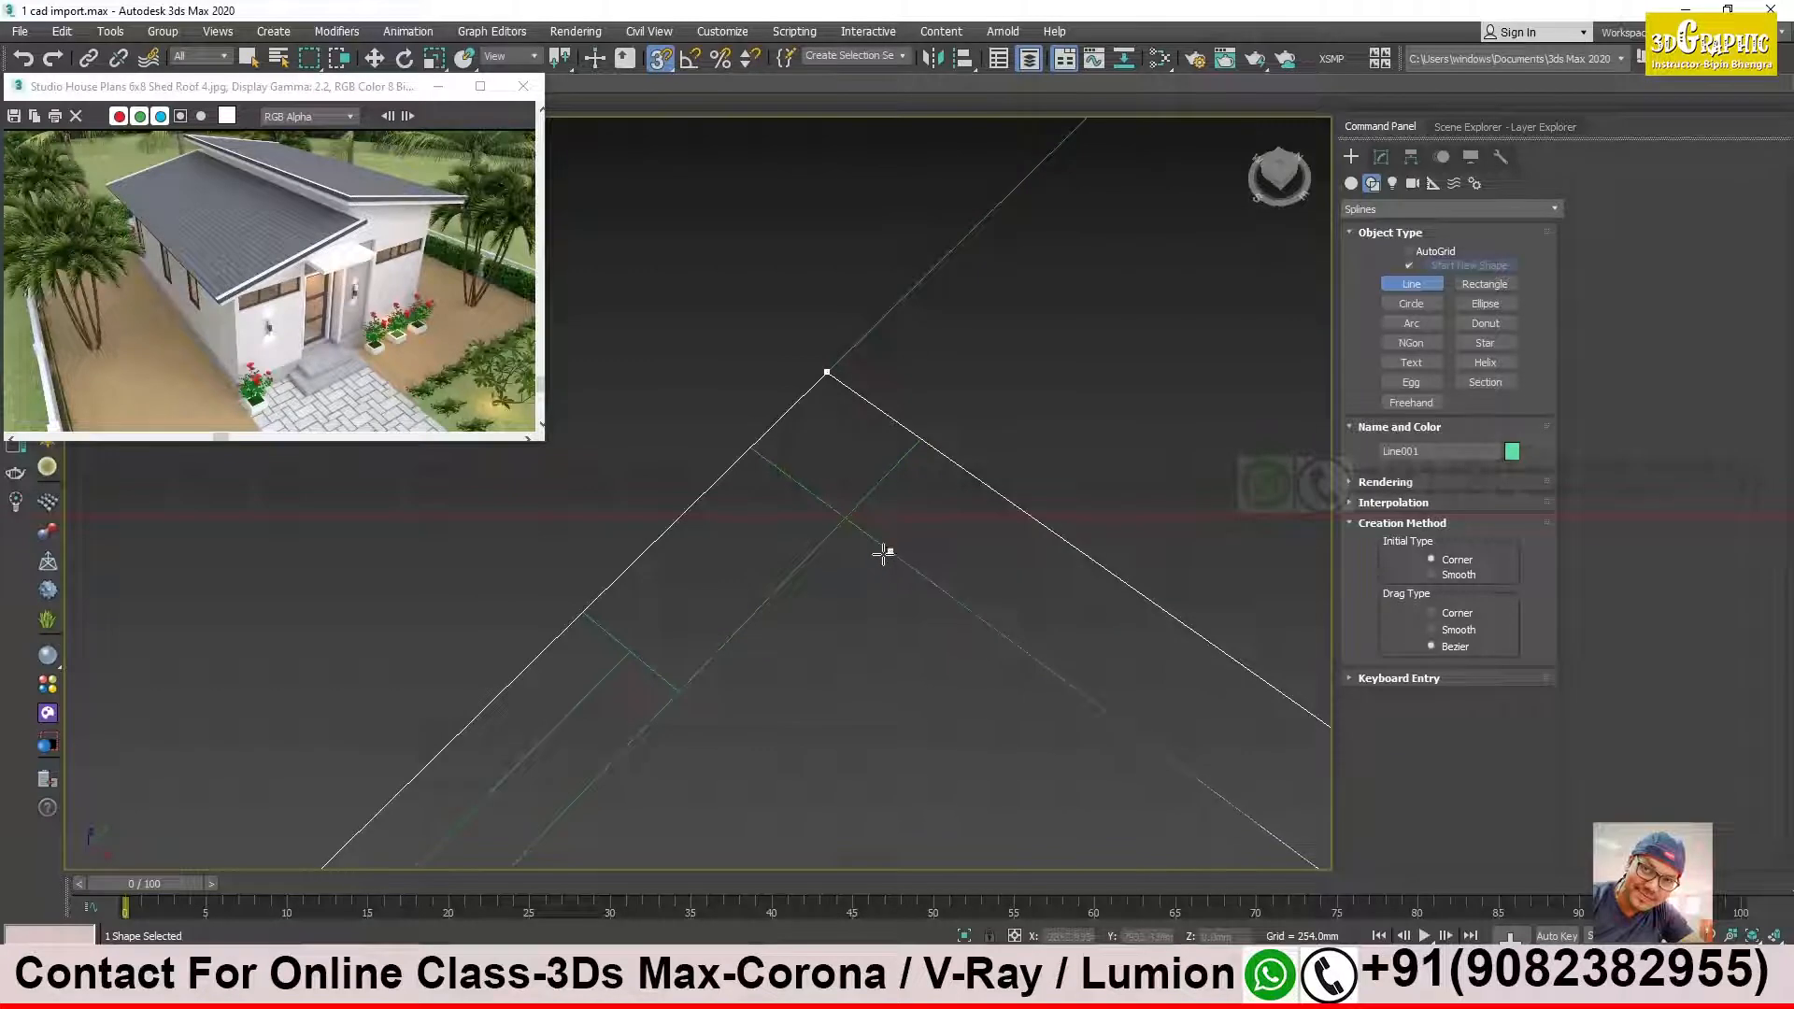
click(847, 518)
Step: Trace the long wall's inner face from the far inner corner to the inner corner at the front wall
scroll(725, 701, down, 5)
mouse_move(726, 714)
middle_down()
mouse_move(753, 711)
mouse_move(830, 552)
middle_up()
alt+middle_drag(791, 709, 1066, 284)
middle_drag(801, 579, 947, 358)
middle_drag(752, 551, 925, 439)
middle_drag(688, 669, 1037, 342)
middle_drag(574, 800, 785, 589)
scroll(651, 534, up, 3)
scroll(714, 533, up, 3)
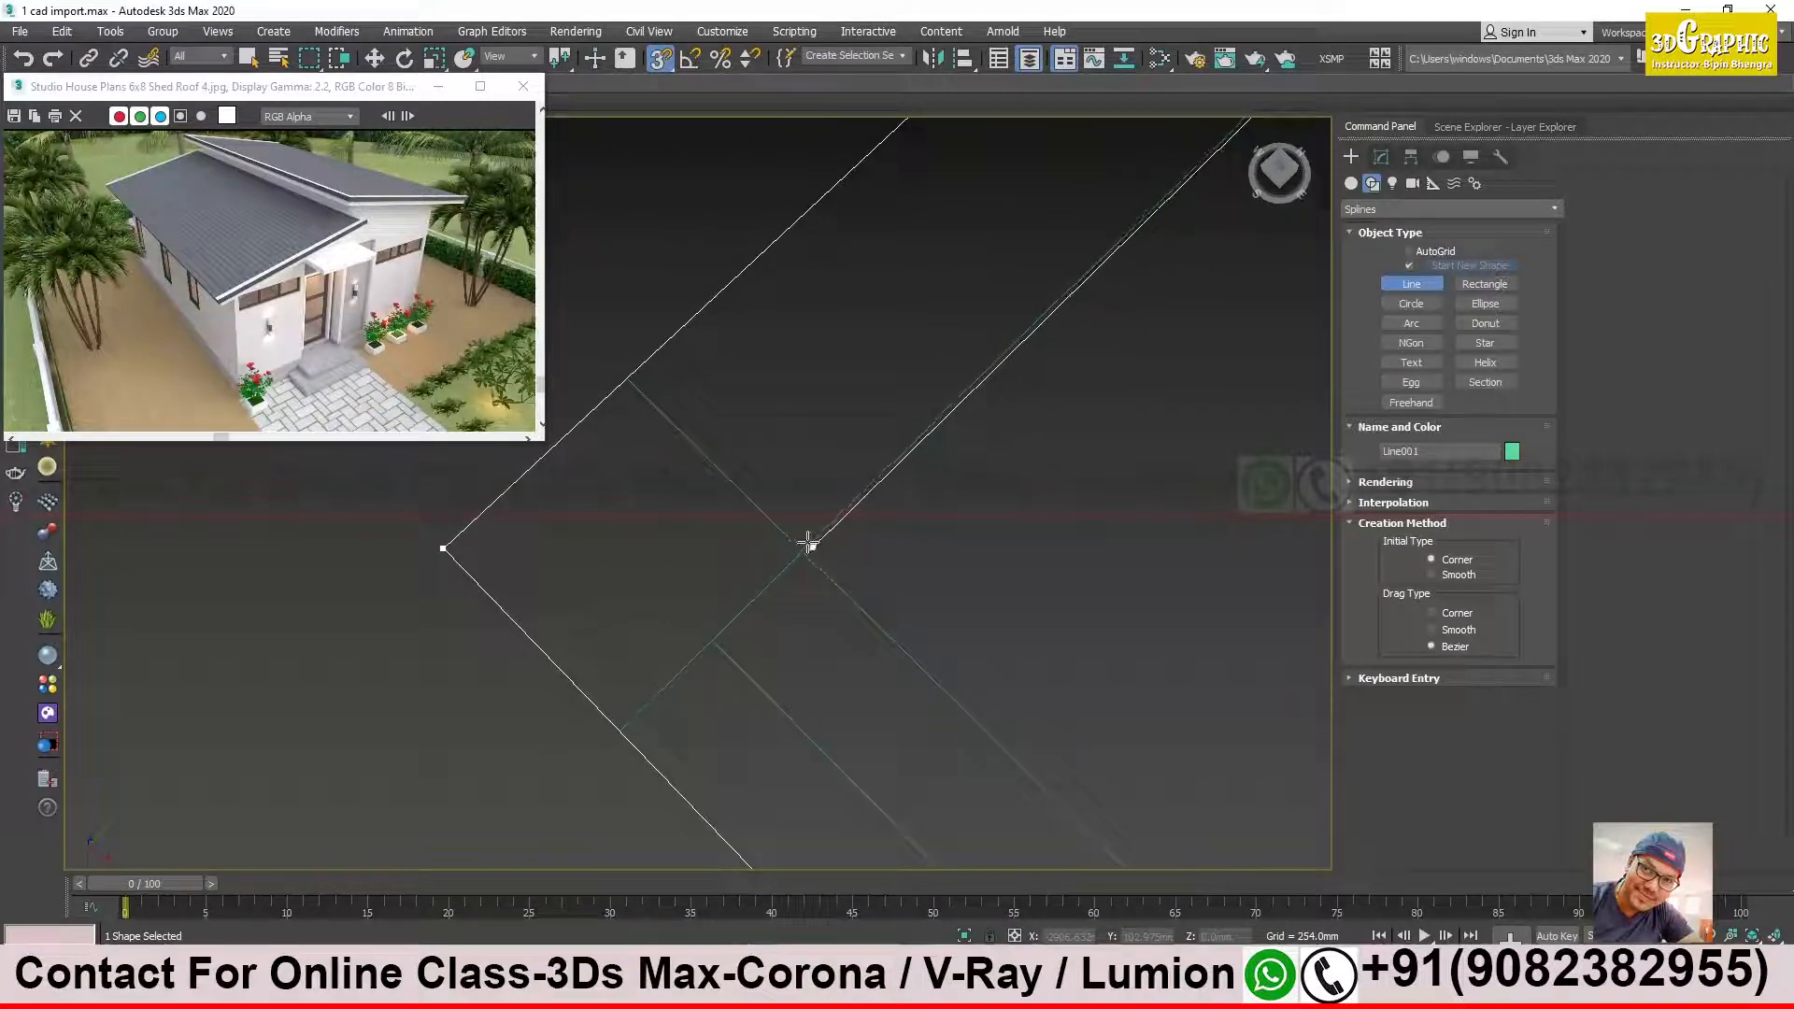
click(804, 552)
Step: Trace the front wall's inner face to its junction with the entrance partition
scroll(1126, 766, down, 5)
scroll(1126, 766, down, 5)
middle_drag(1134, 761, 861, 493)
scroll(871, 652, up, 3)
scroll(873, 652, up, 3)
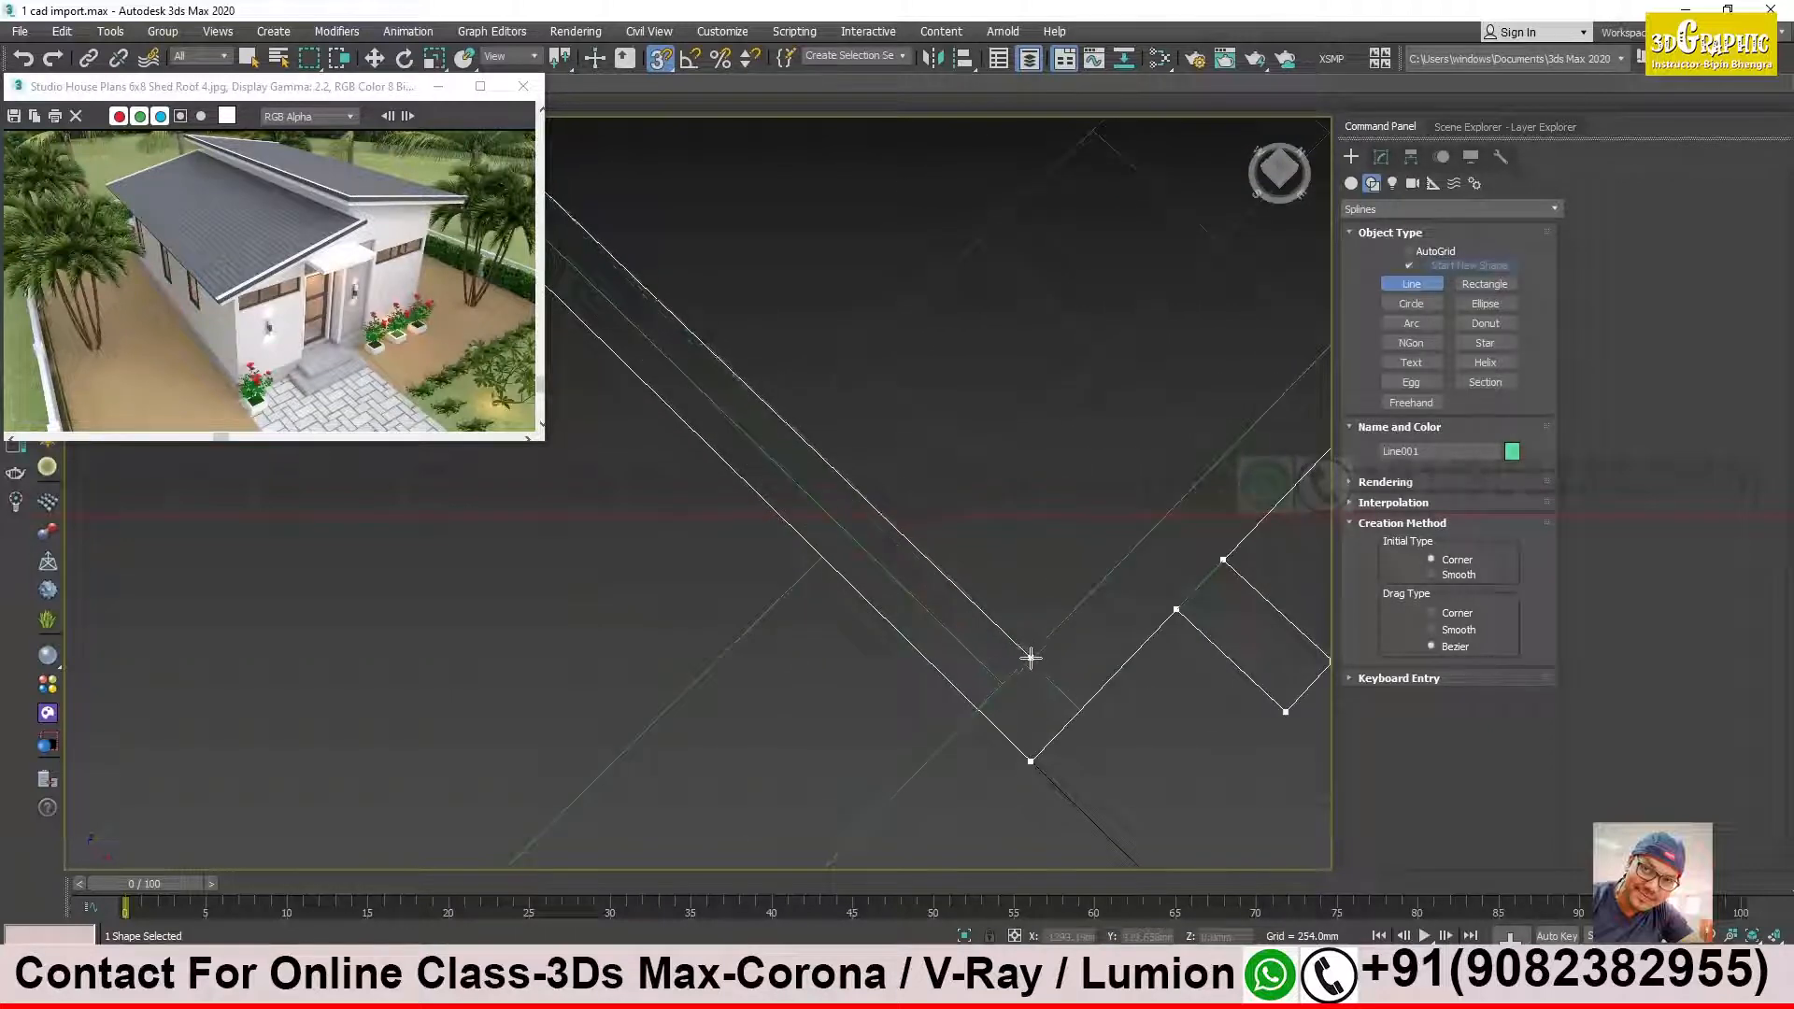
scroll(1027, 660, up, 3)
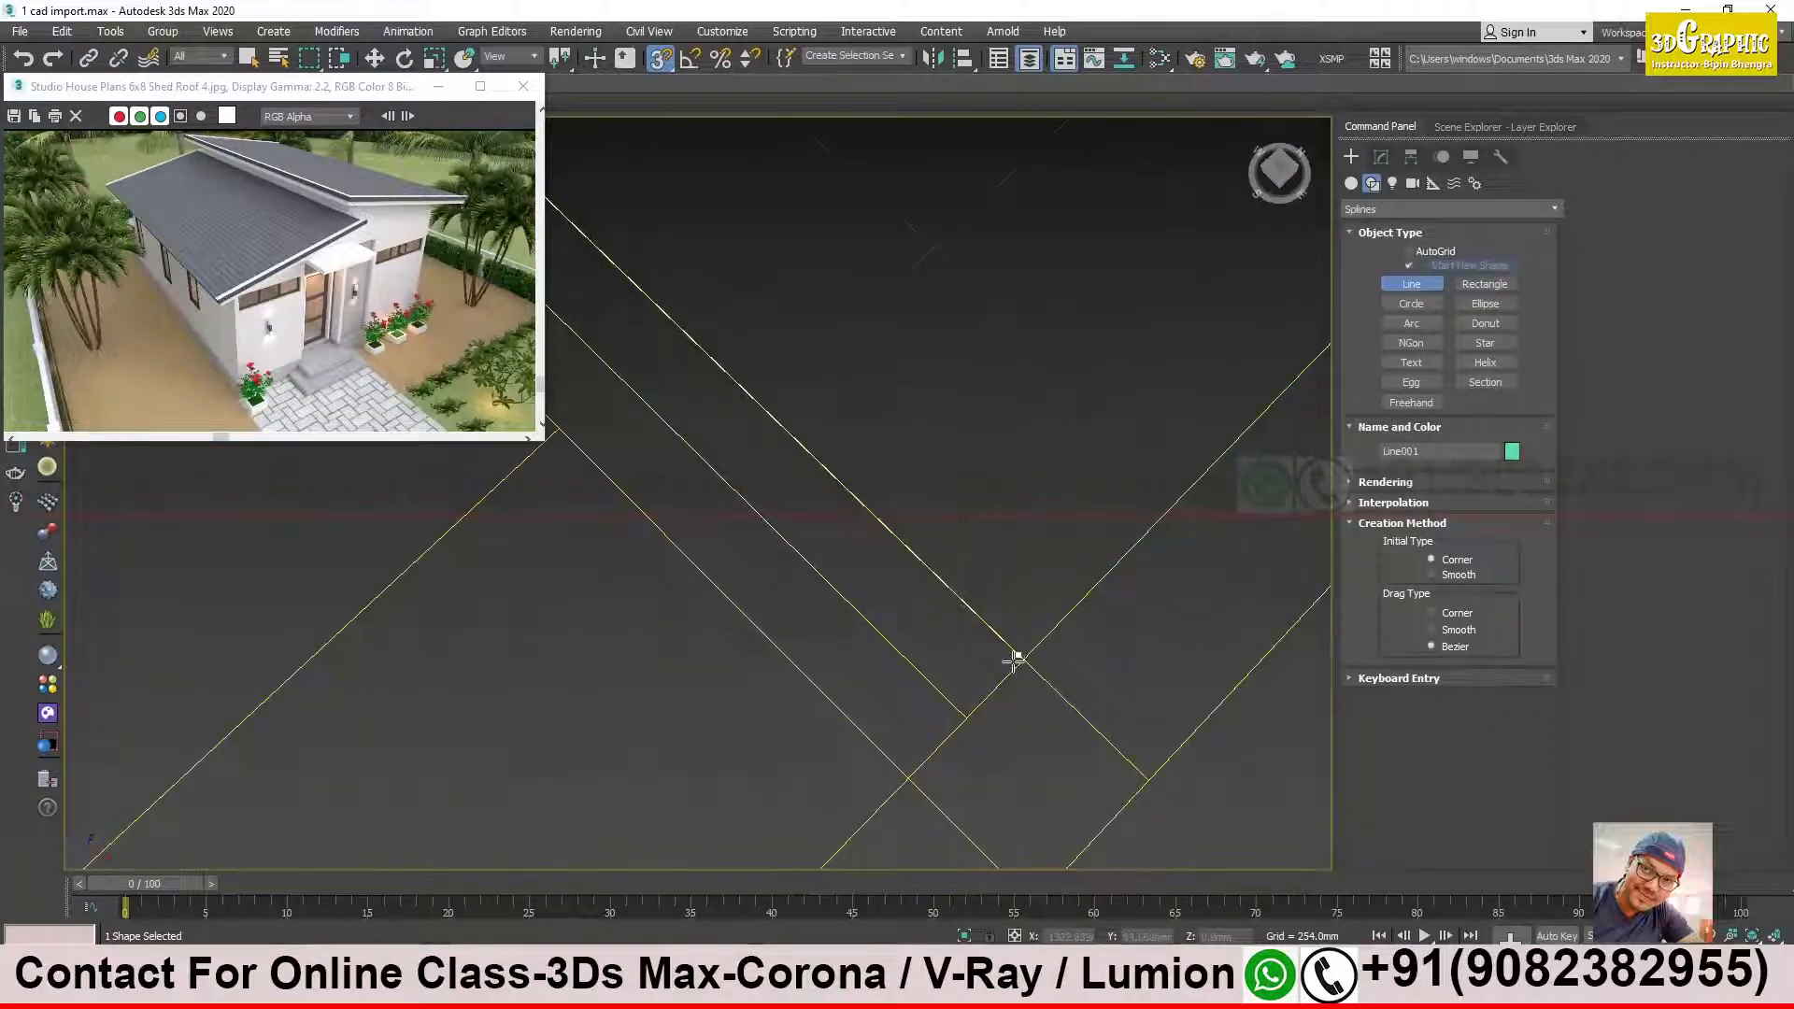
scroll(876, 641, down, 6)
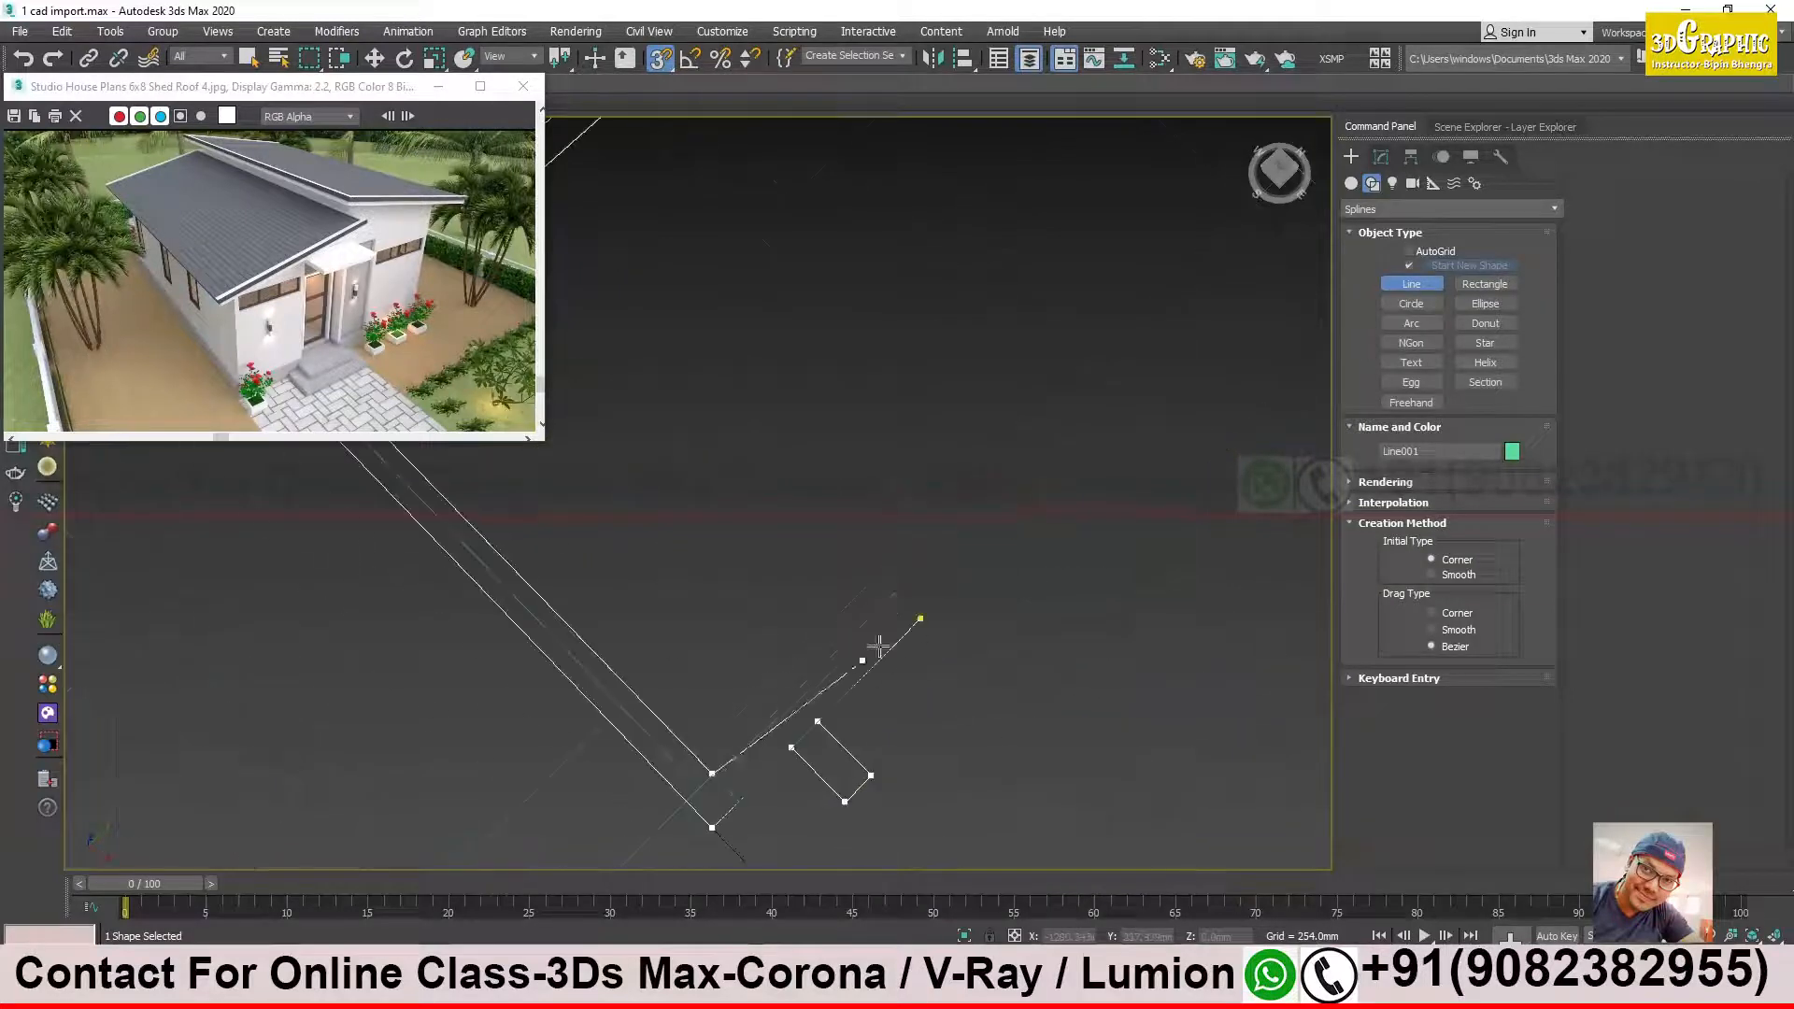
Step: Trace the entrance partition's inner face to its end and close the wall outline as a closed spline
scroll(892, 599, up, 5)
scroll(889, 604, down, 3)
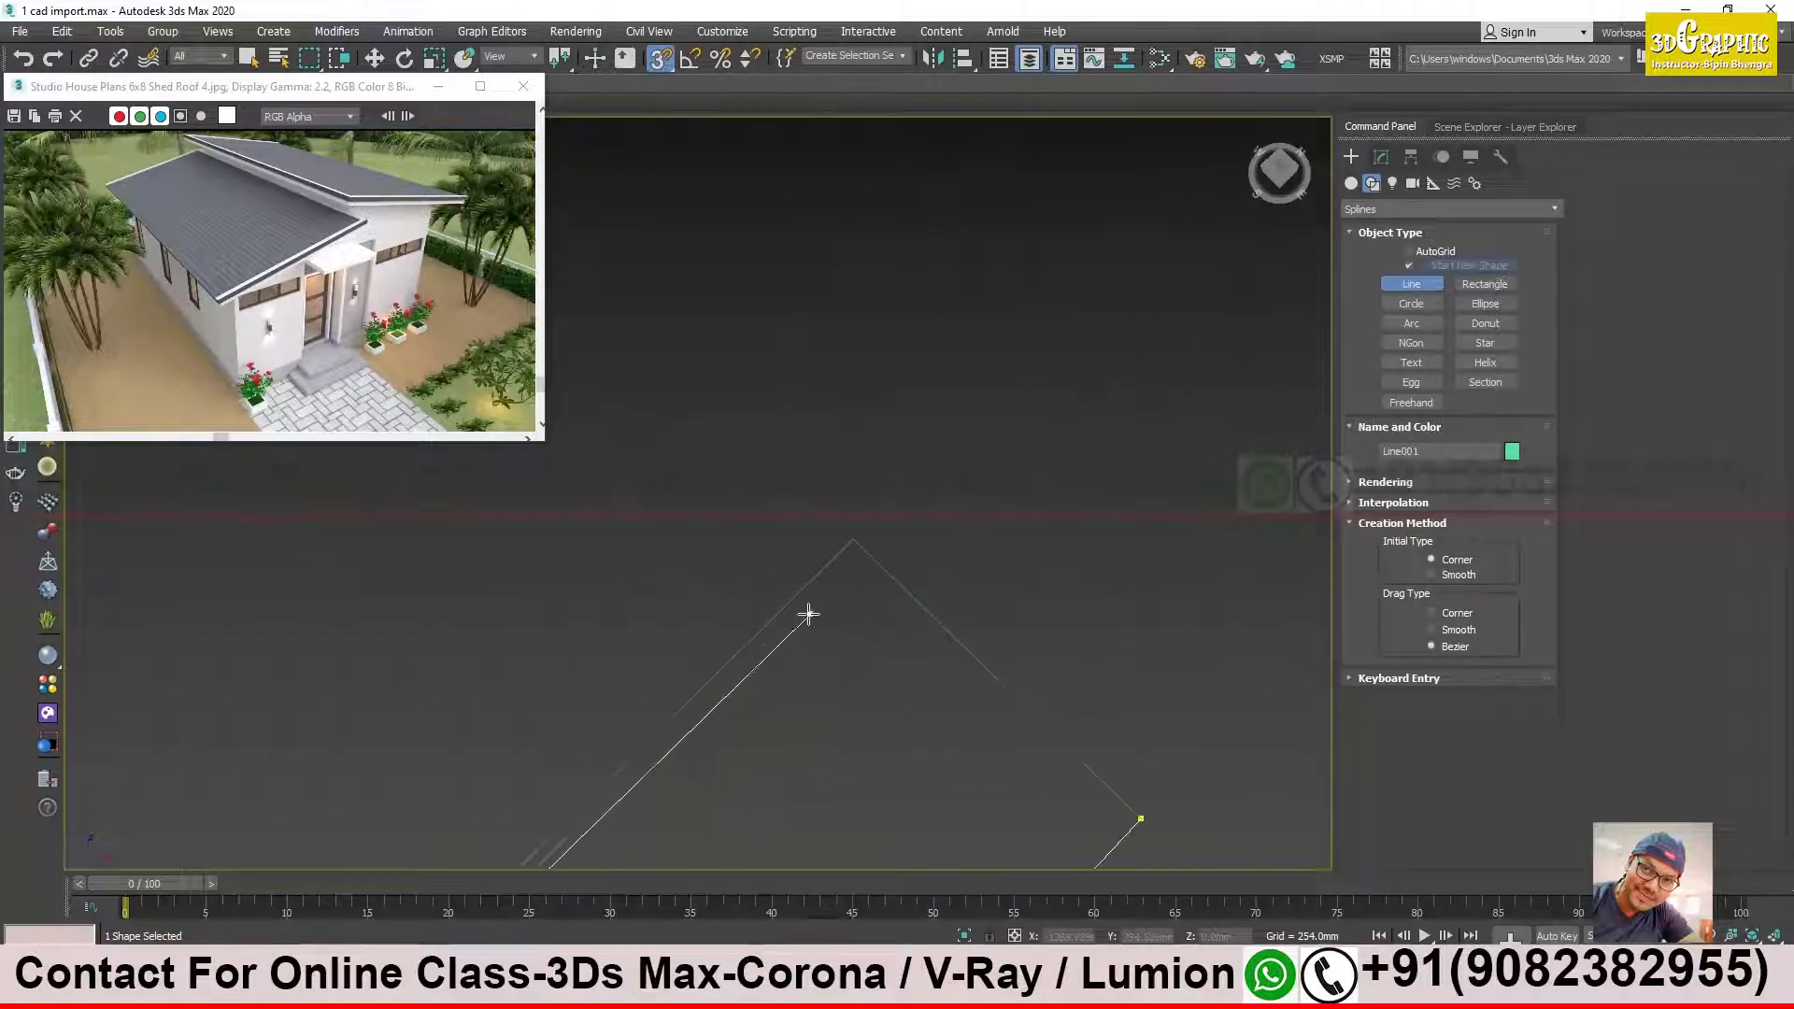
click(850, 541)
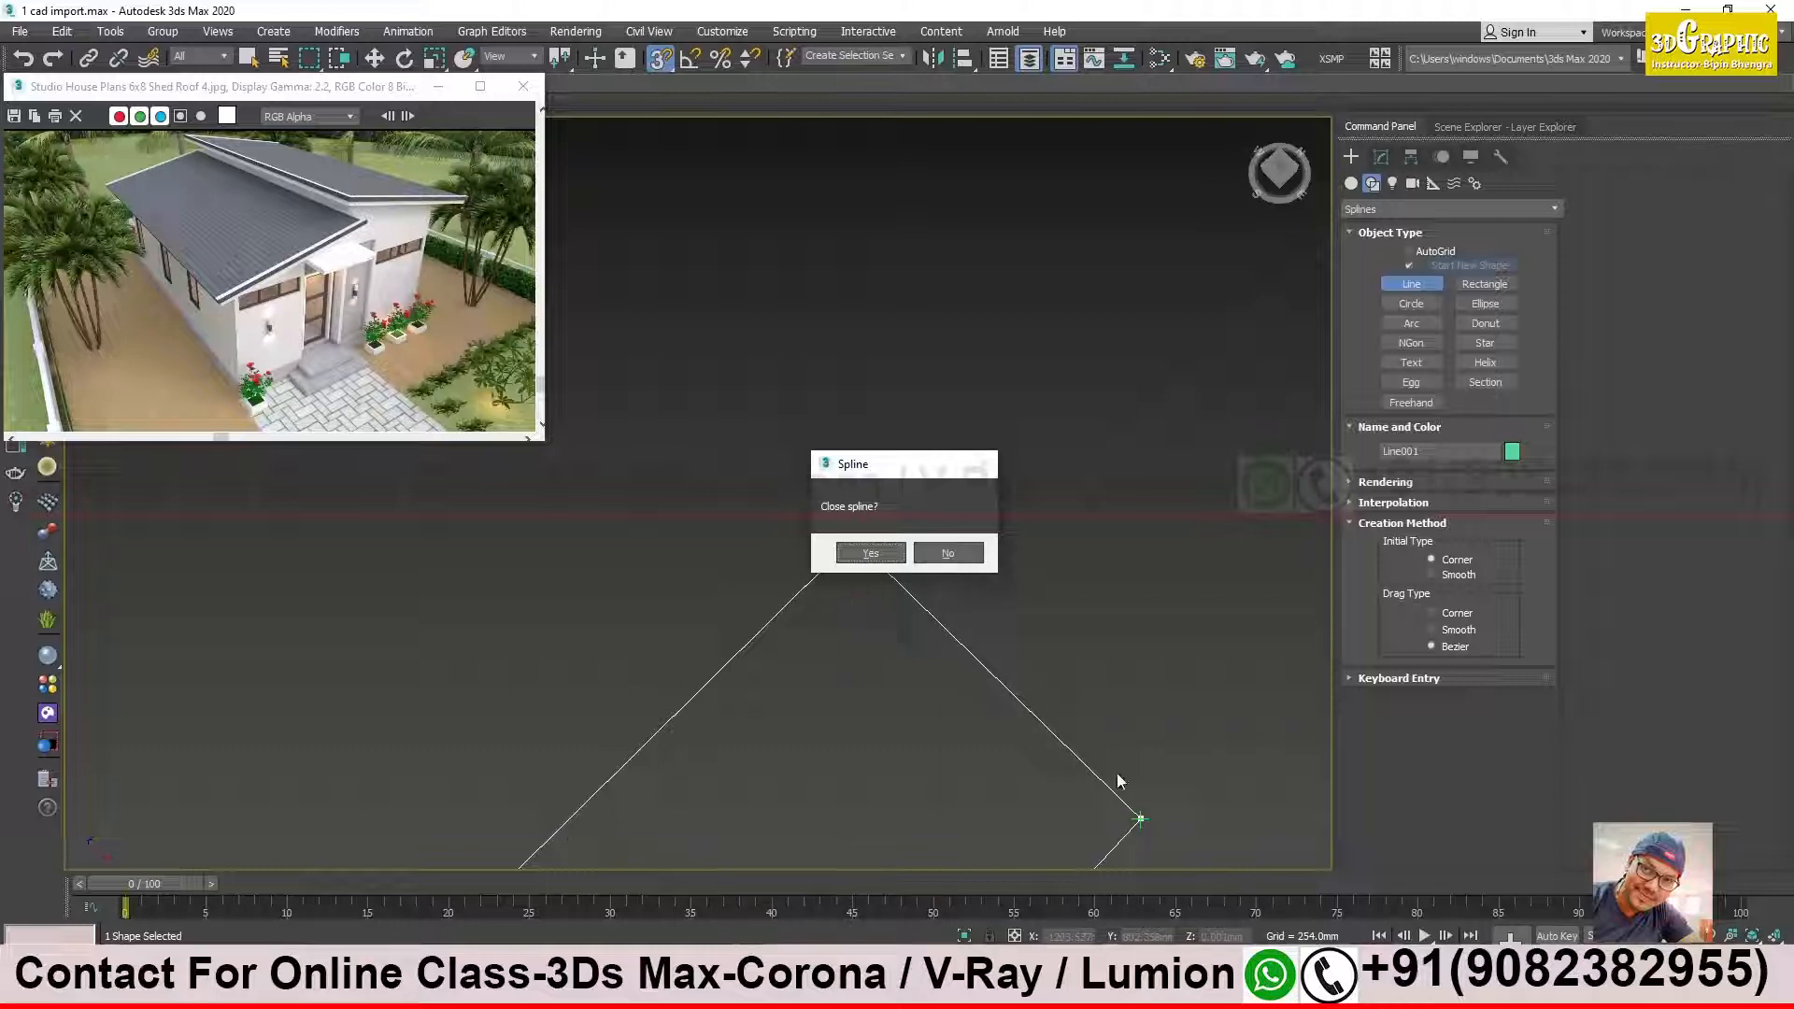
click(869, 554)
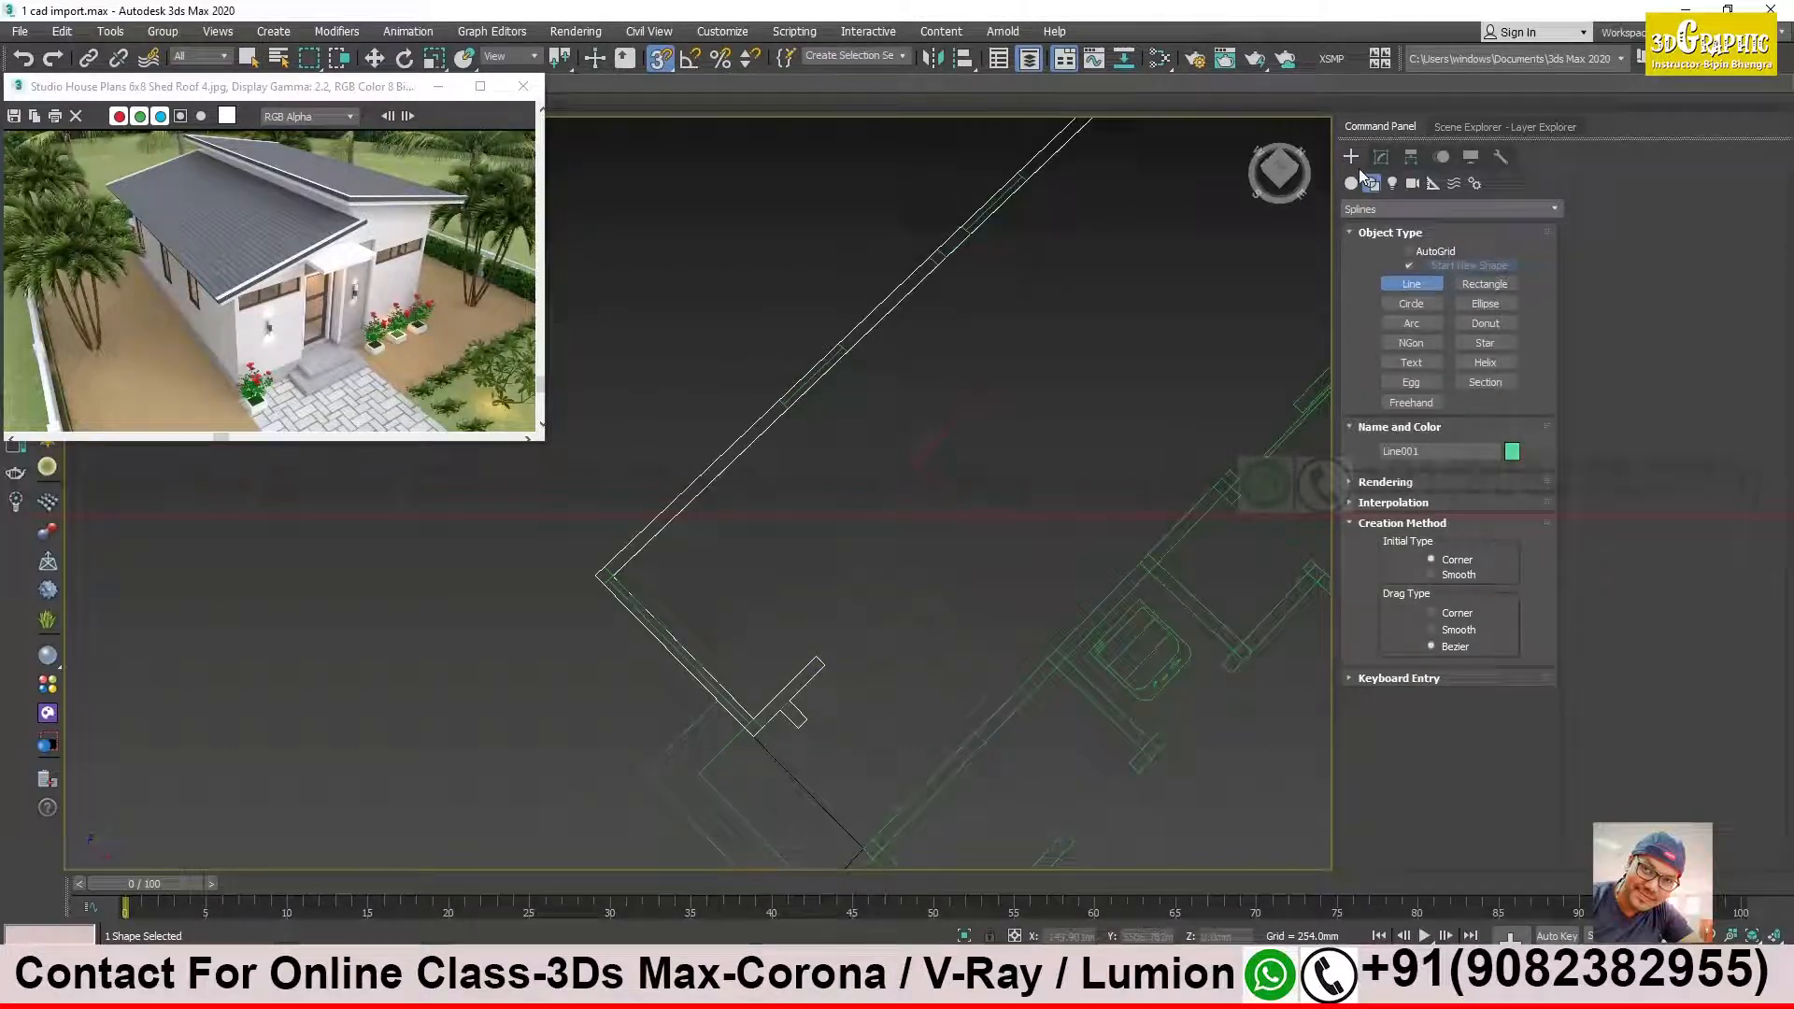
alt+middle_drag(1047, 561, 854, 621)
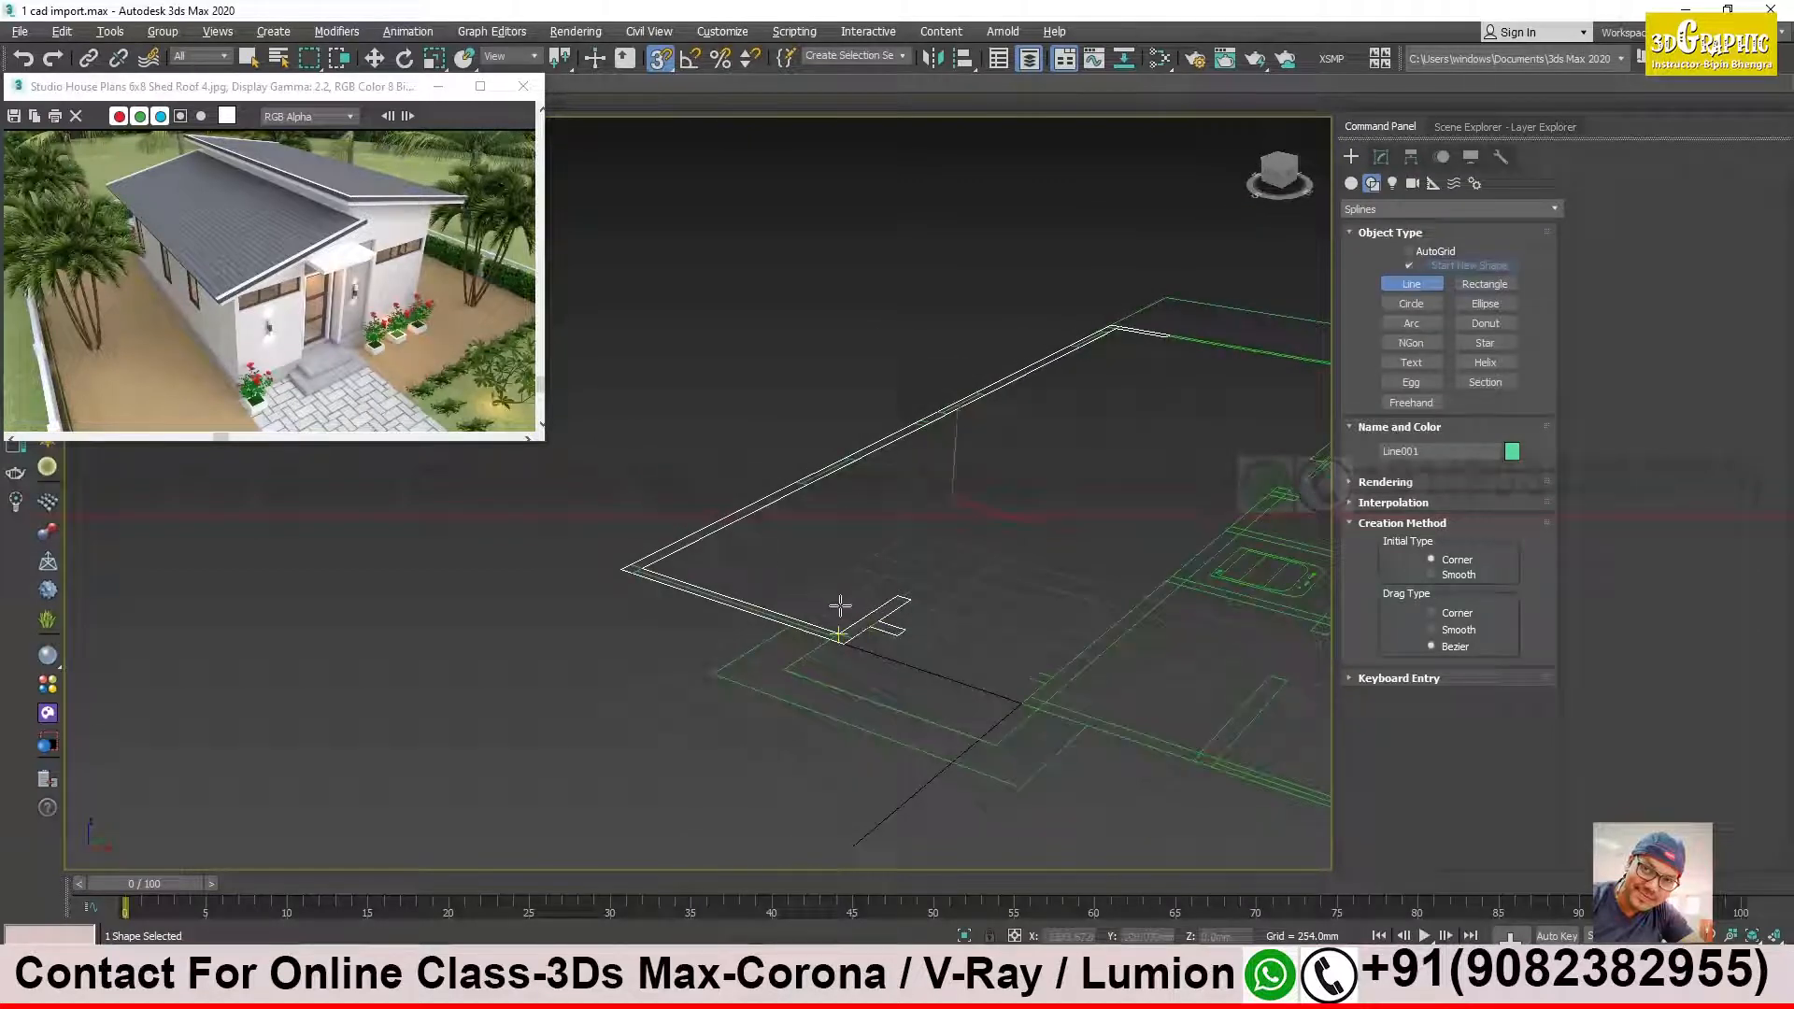
Step: Finish line drawing and apply an Extrude modifier to the closed wall outline
click(373, 57)
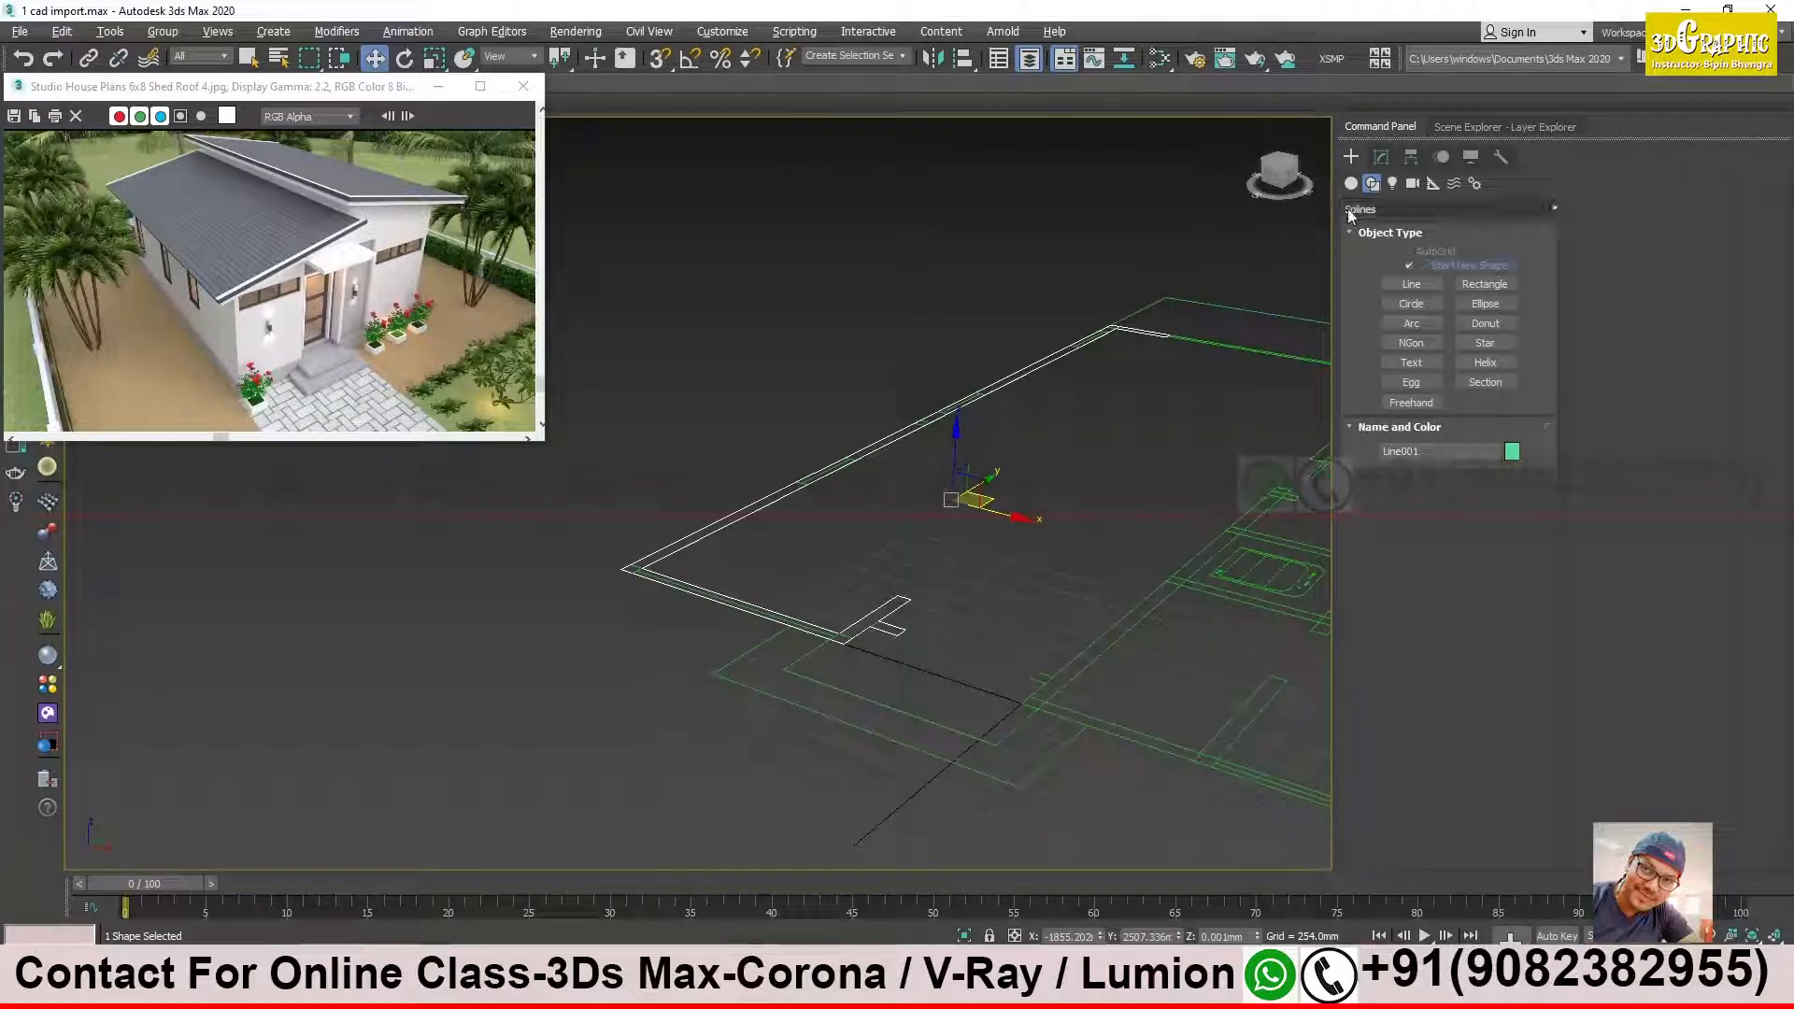
click(1382, 159)
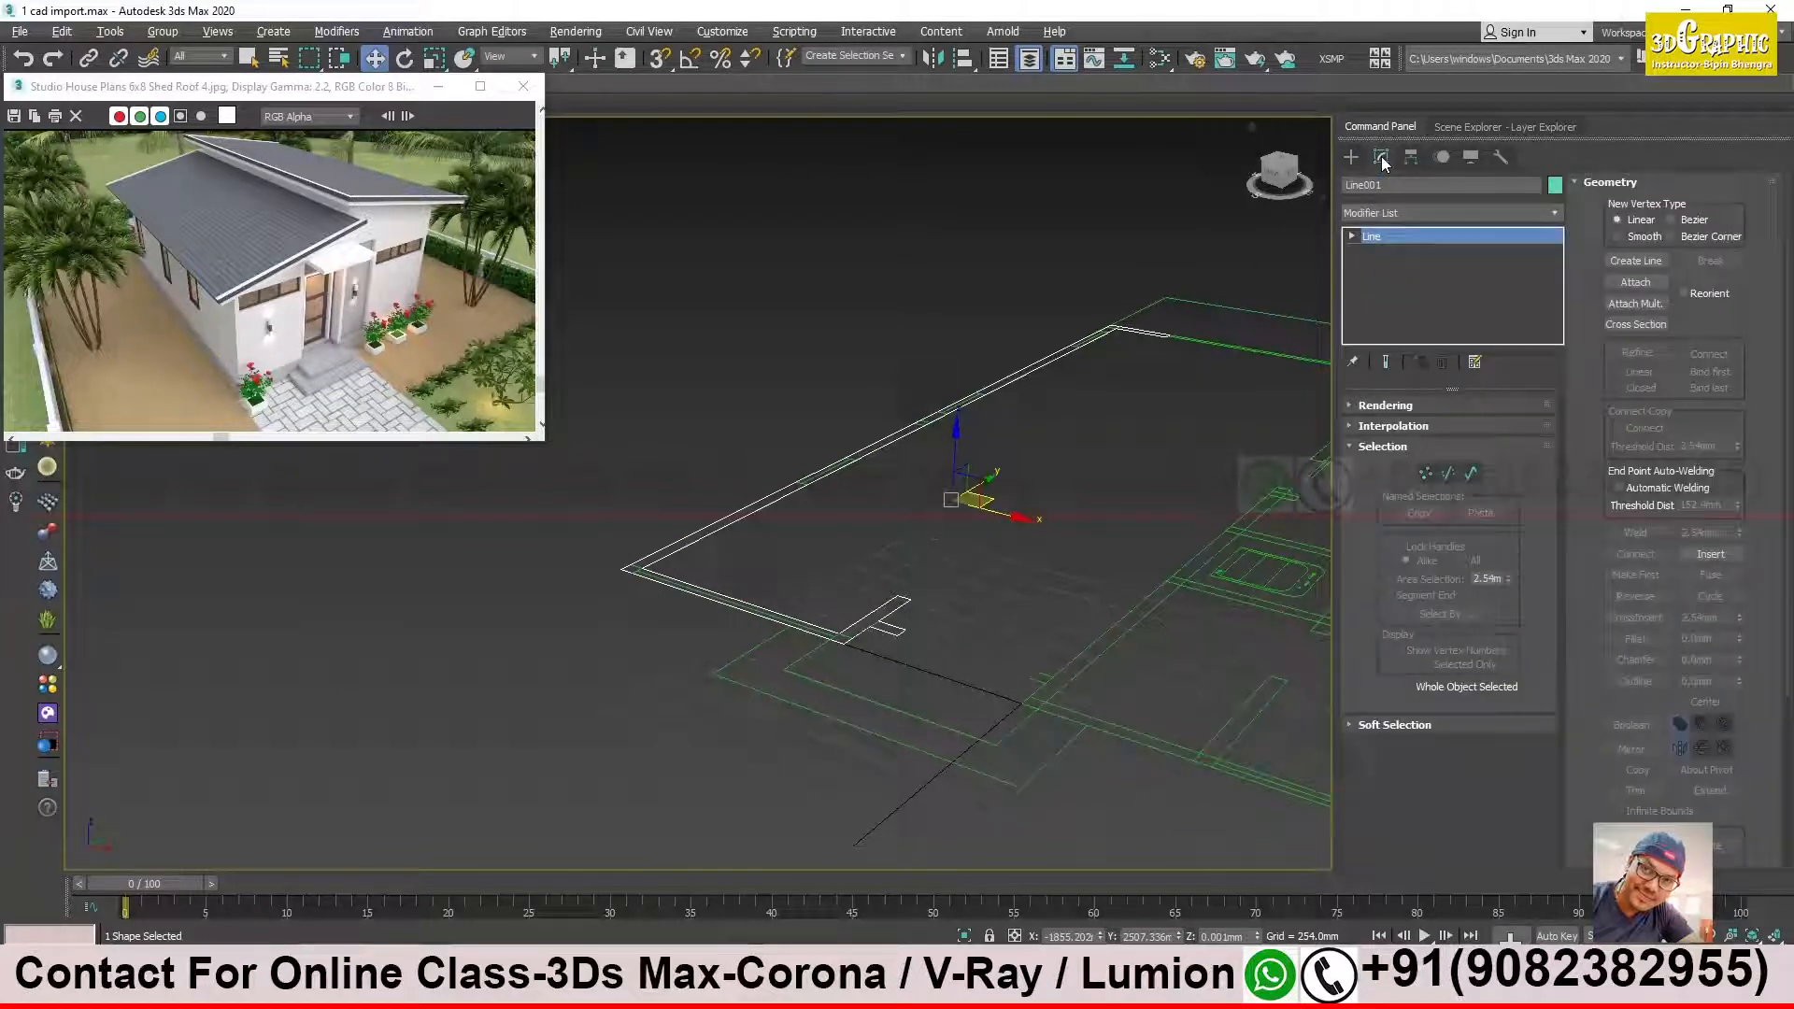
click(1417, 213)
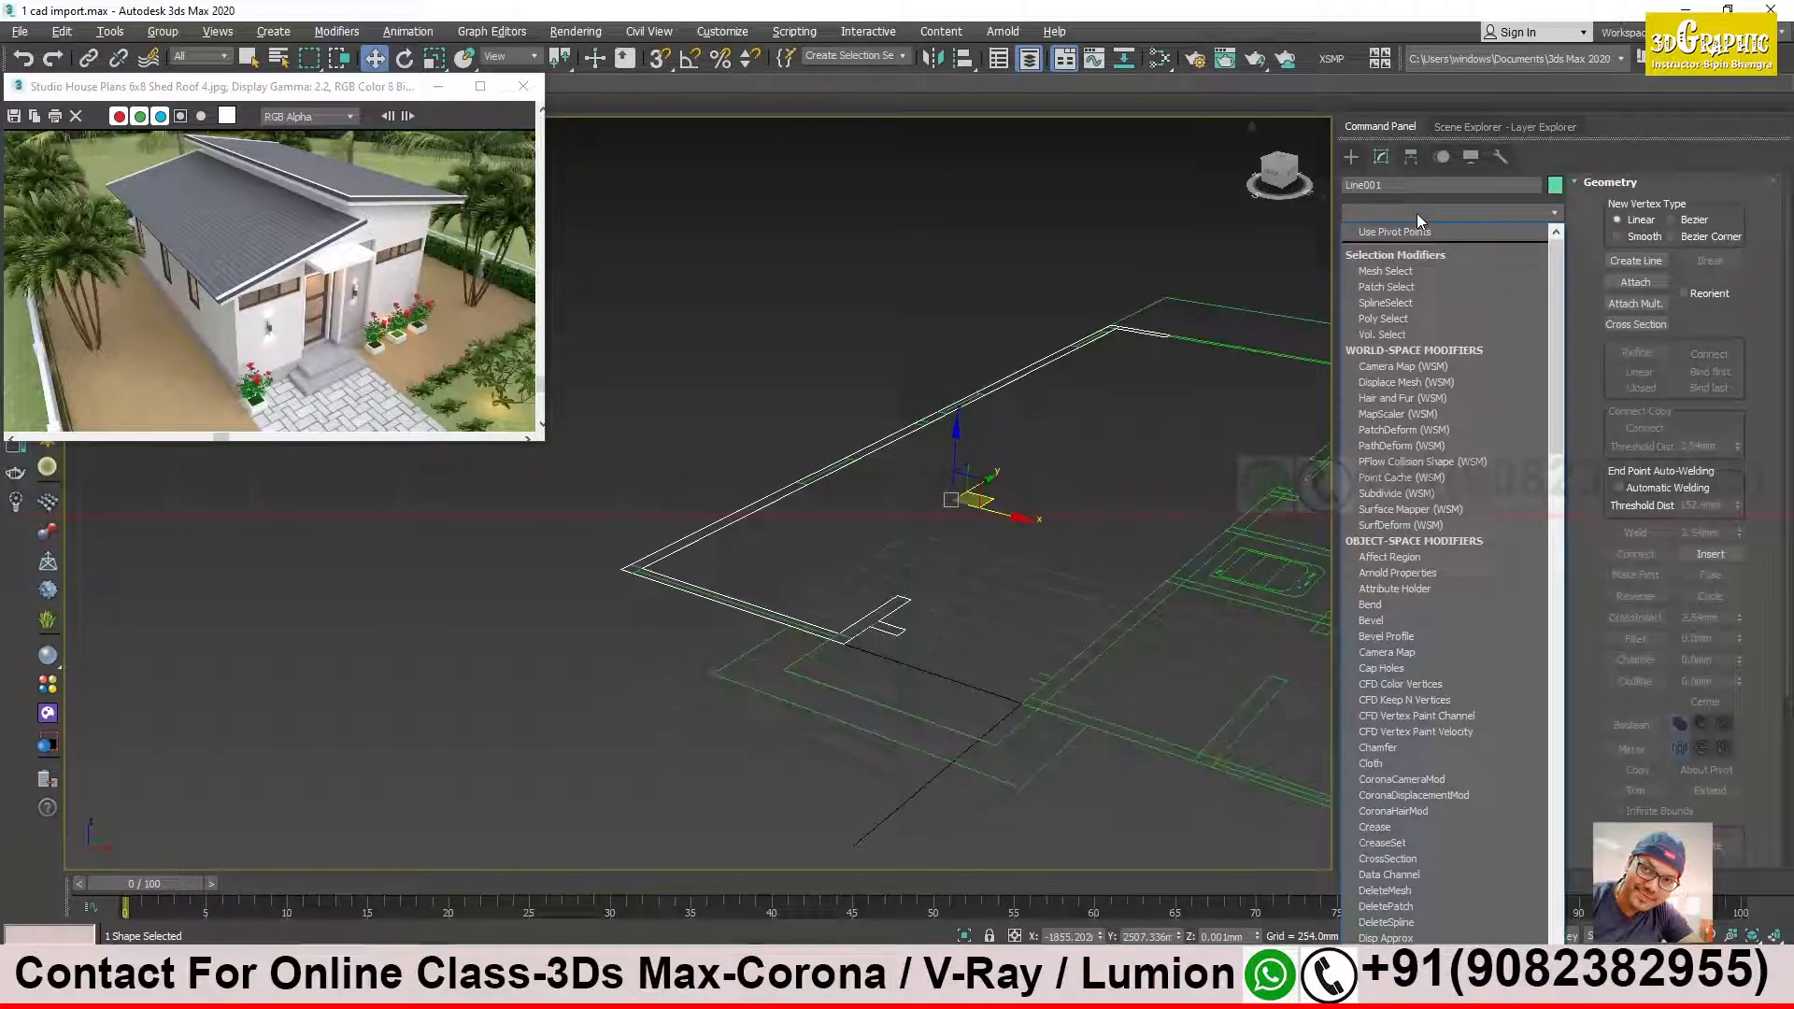
text(ex)
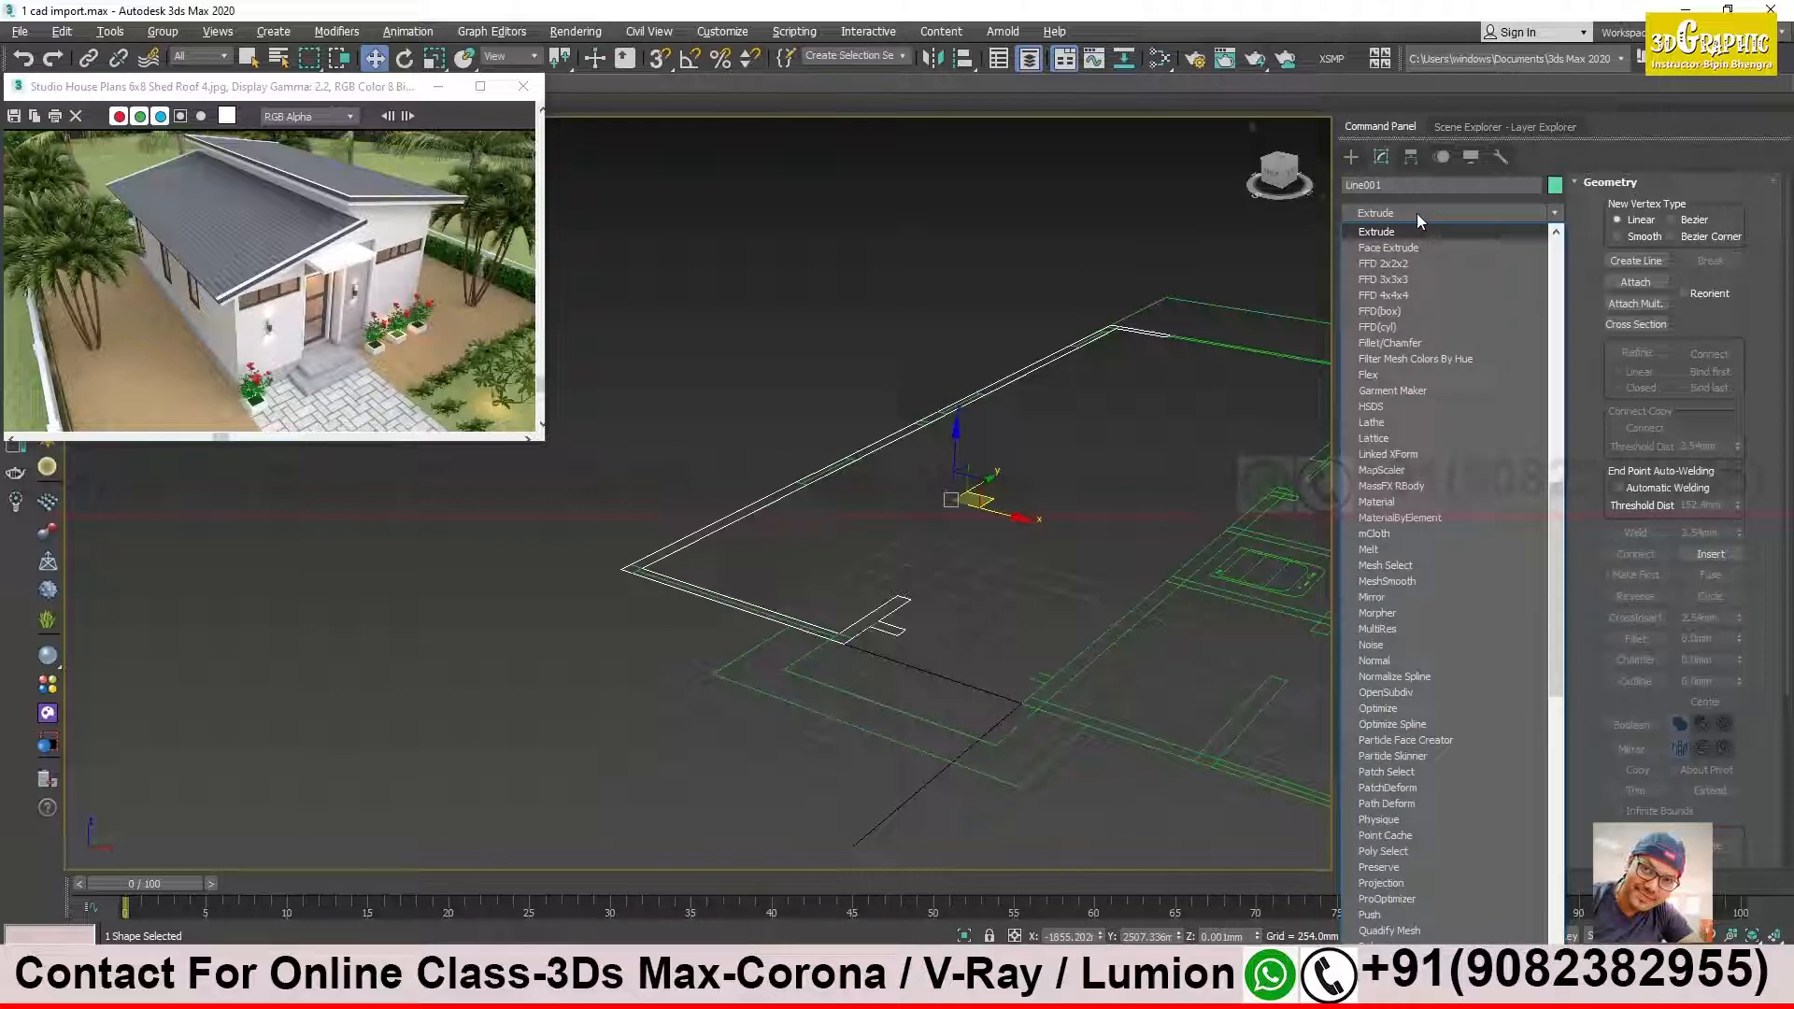
key(Return)
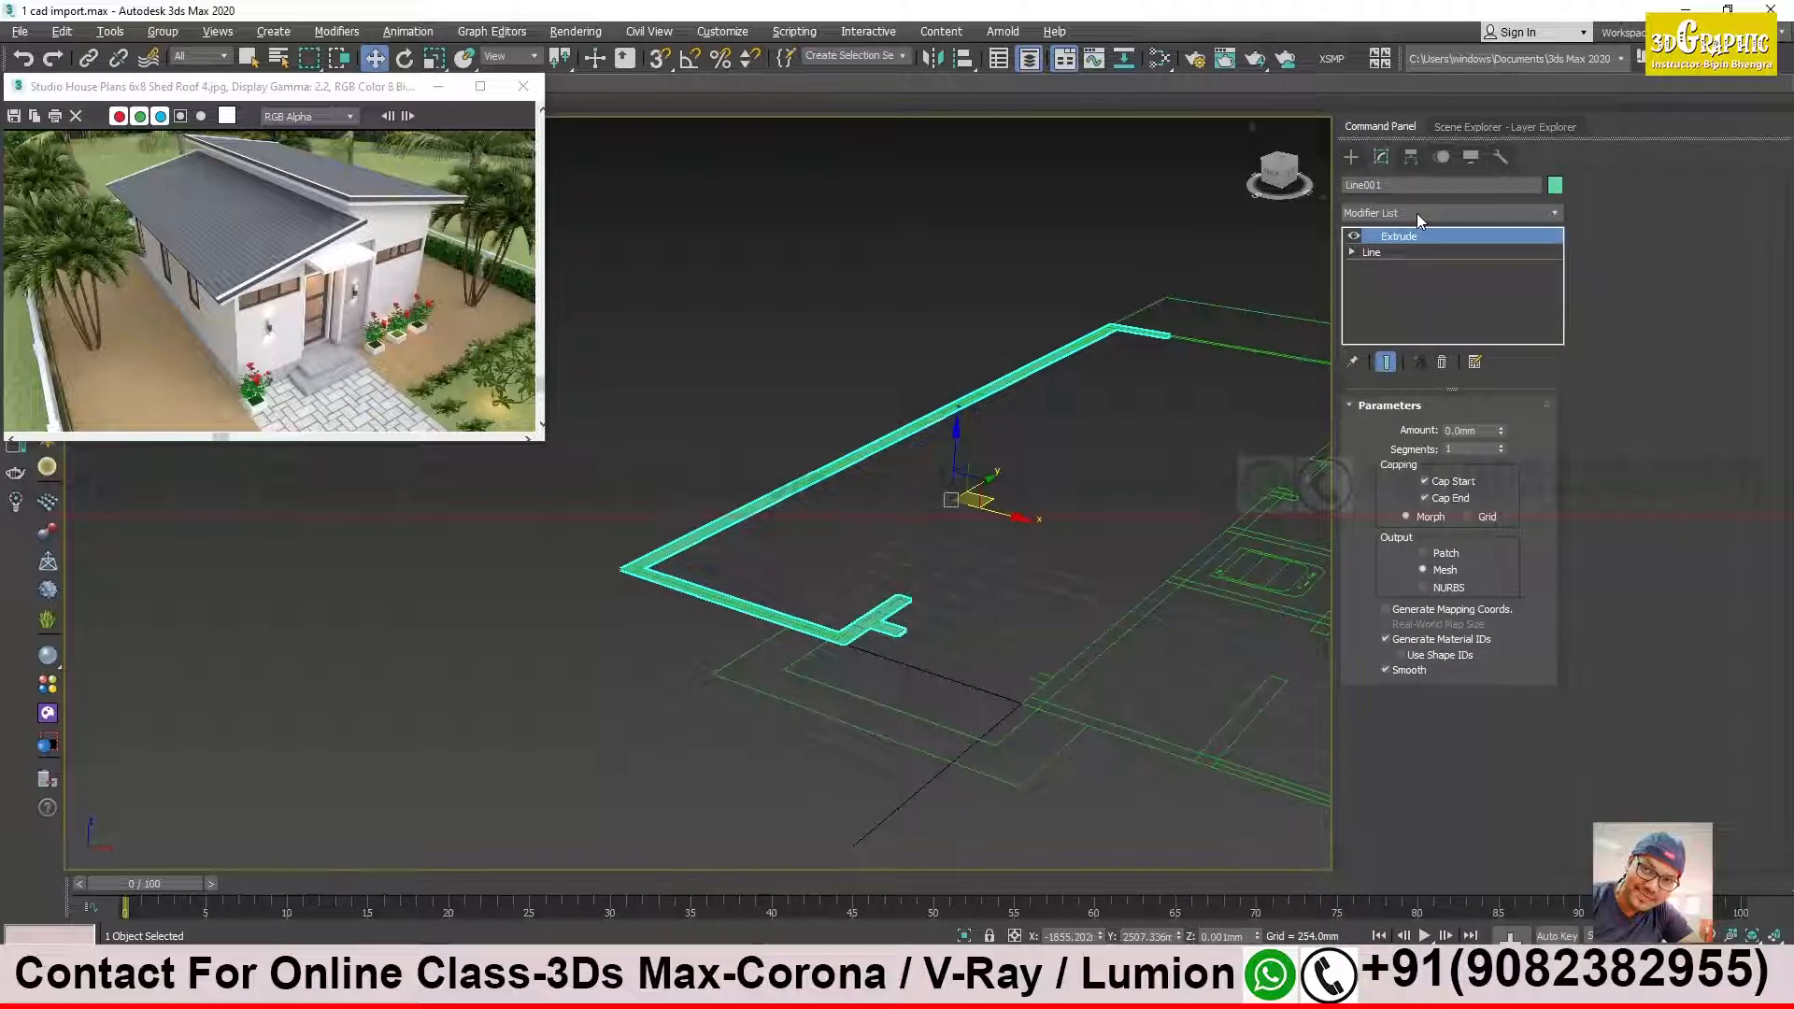
Step: Set the wall's extrusion amount to 2800 mm
scroll(882, 688, up, 5)
scroll(980, 752, up, 2)
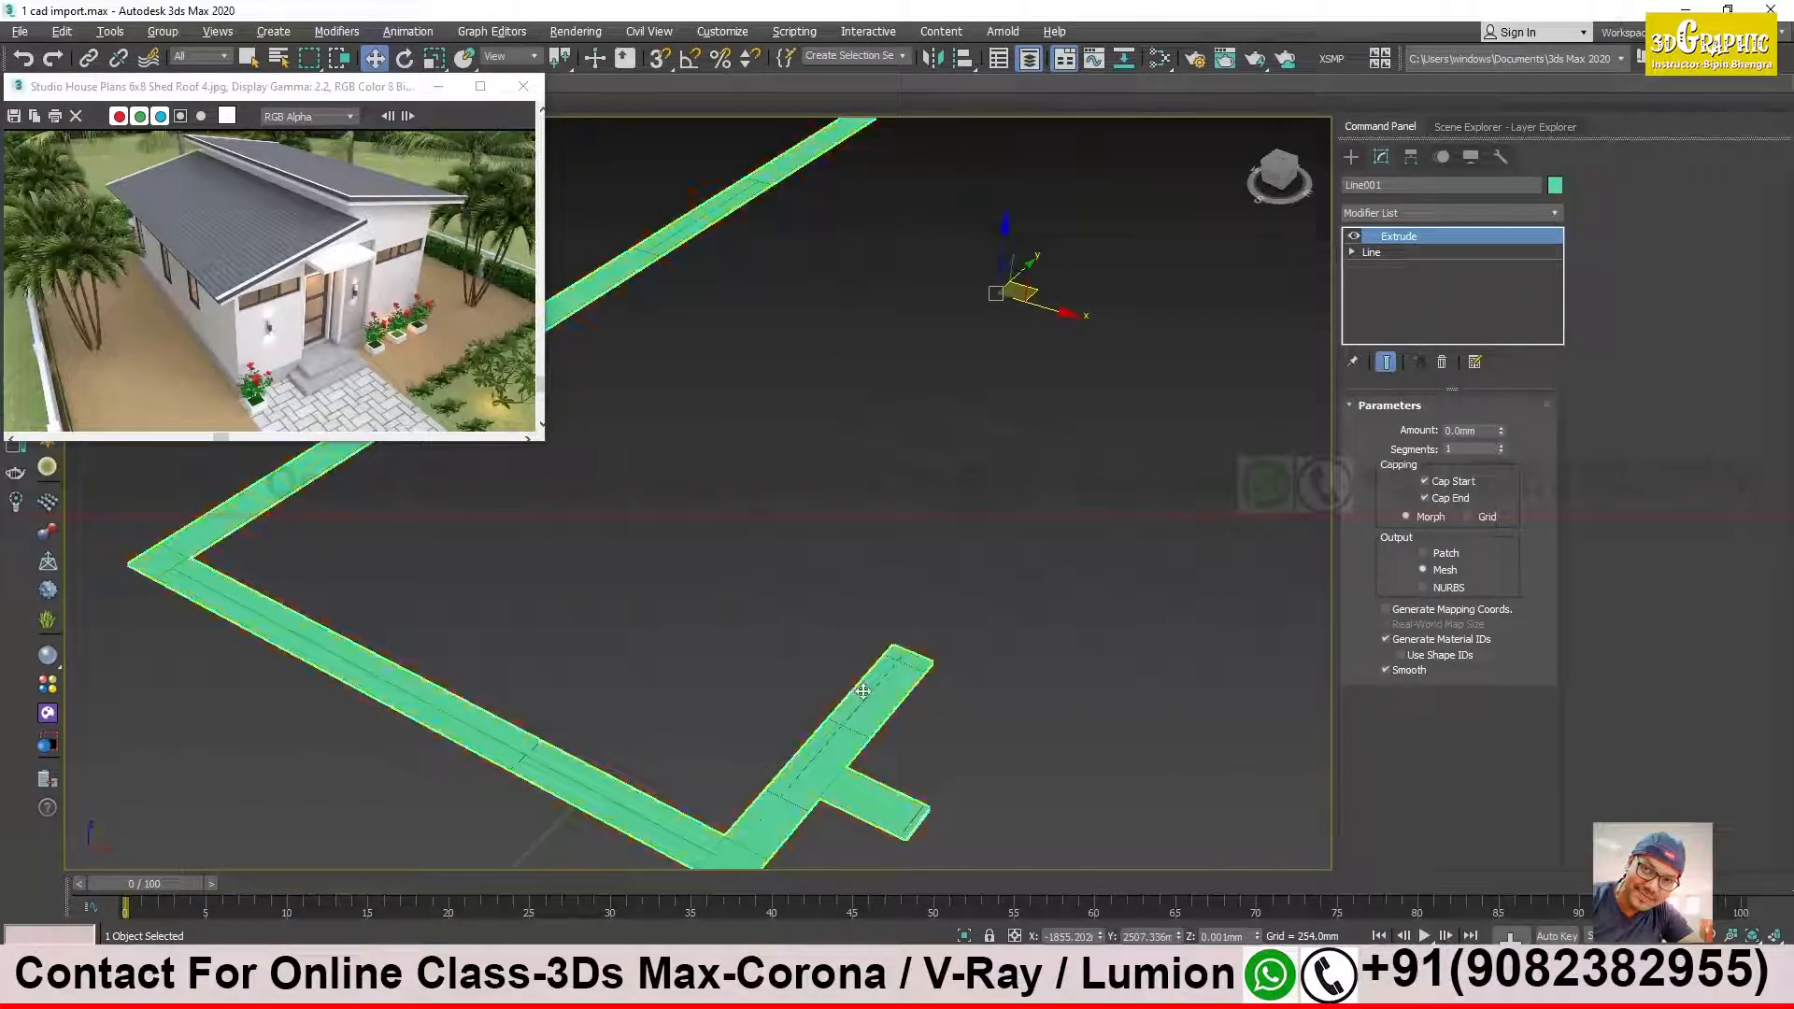
scroll(899, 687, down, 2)
alt+middle_drag(899, 687, 901, 662)
middle_drag(920, 495, 920, 566)
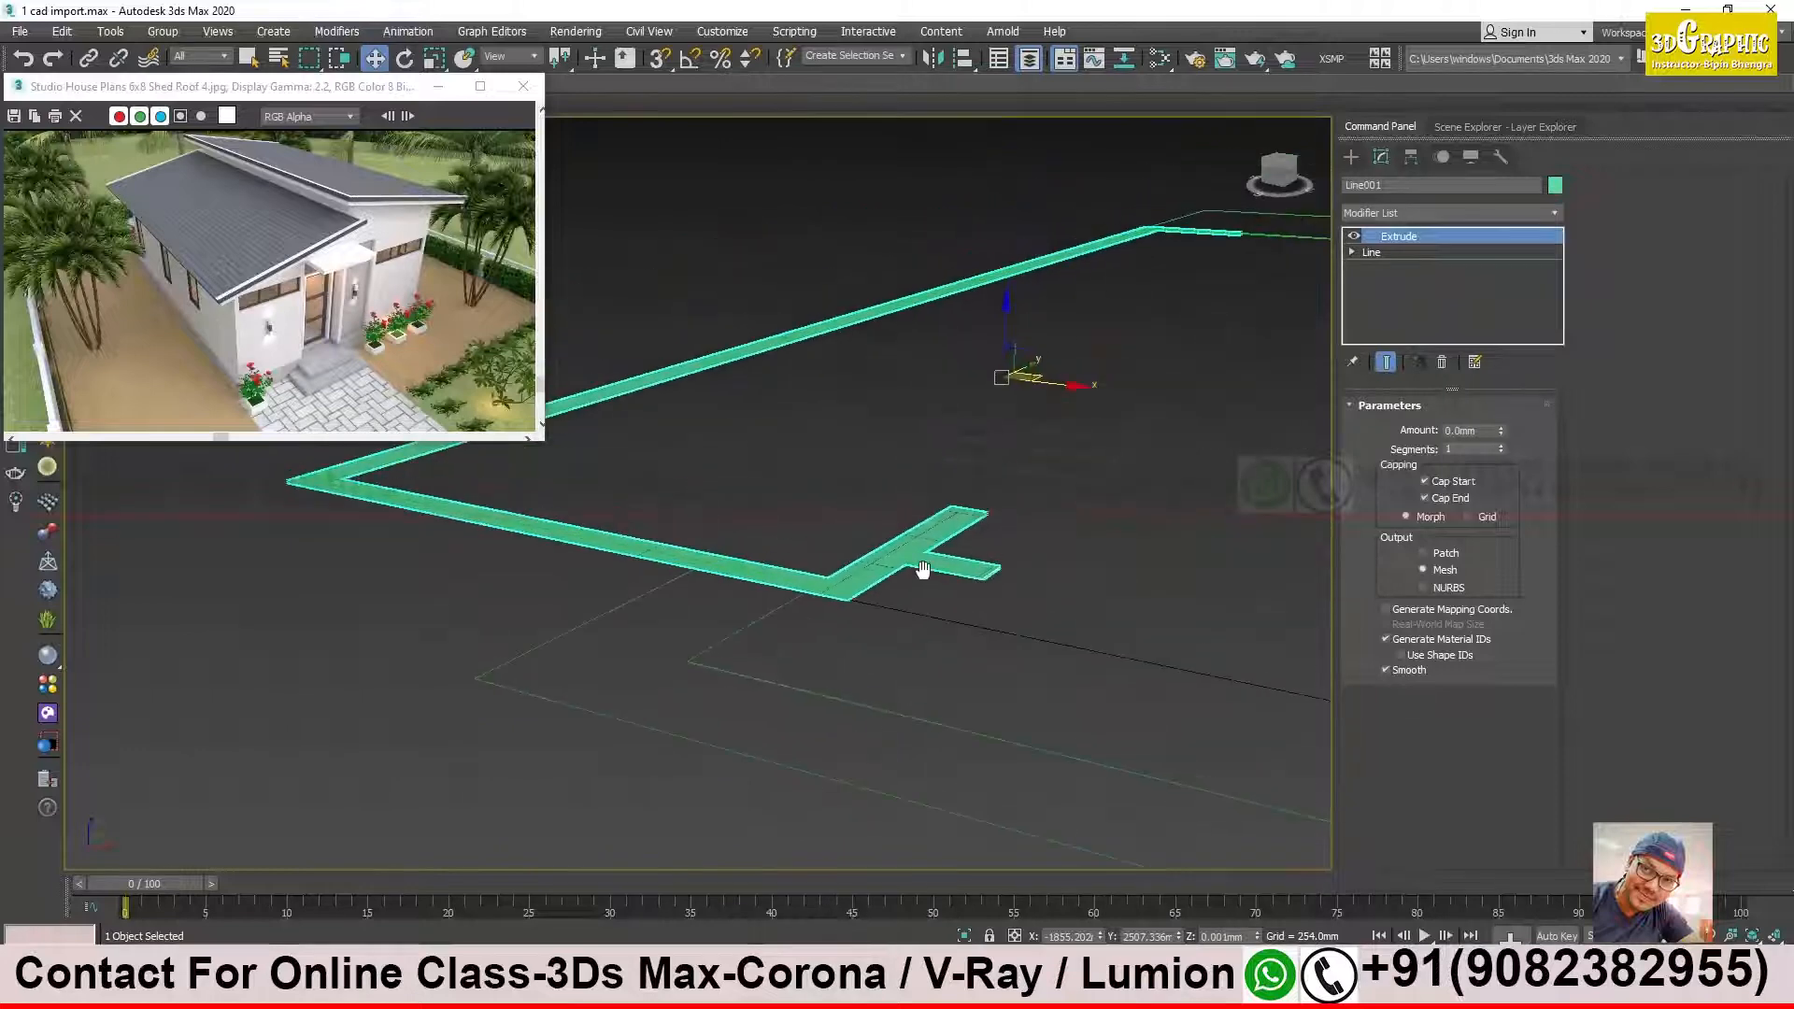
double_click(1482, 431)
text(2800)
key(Return)
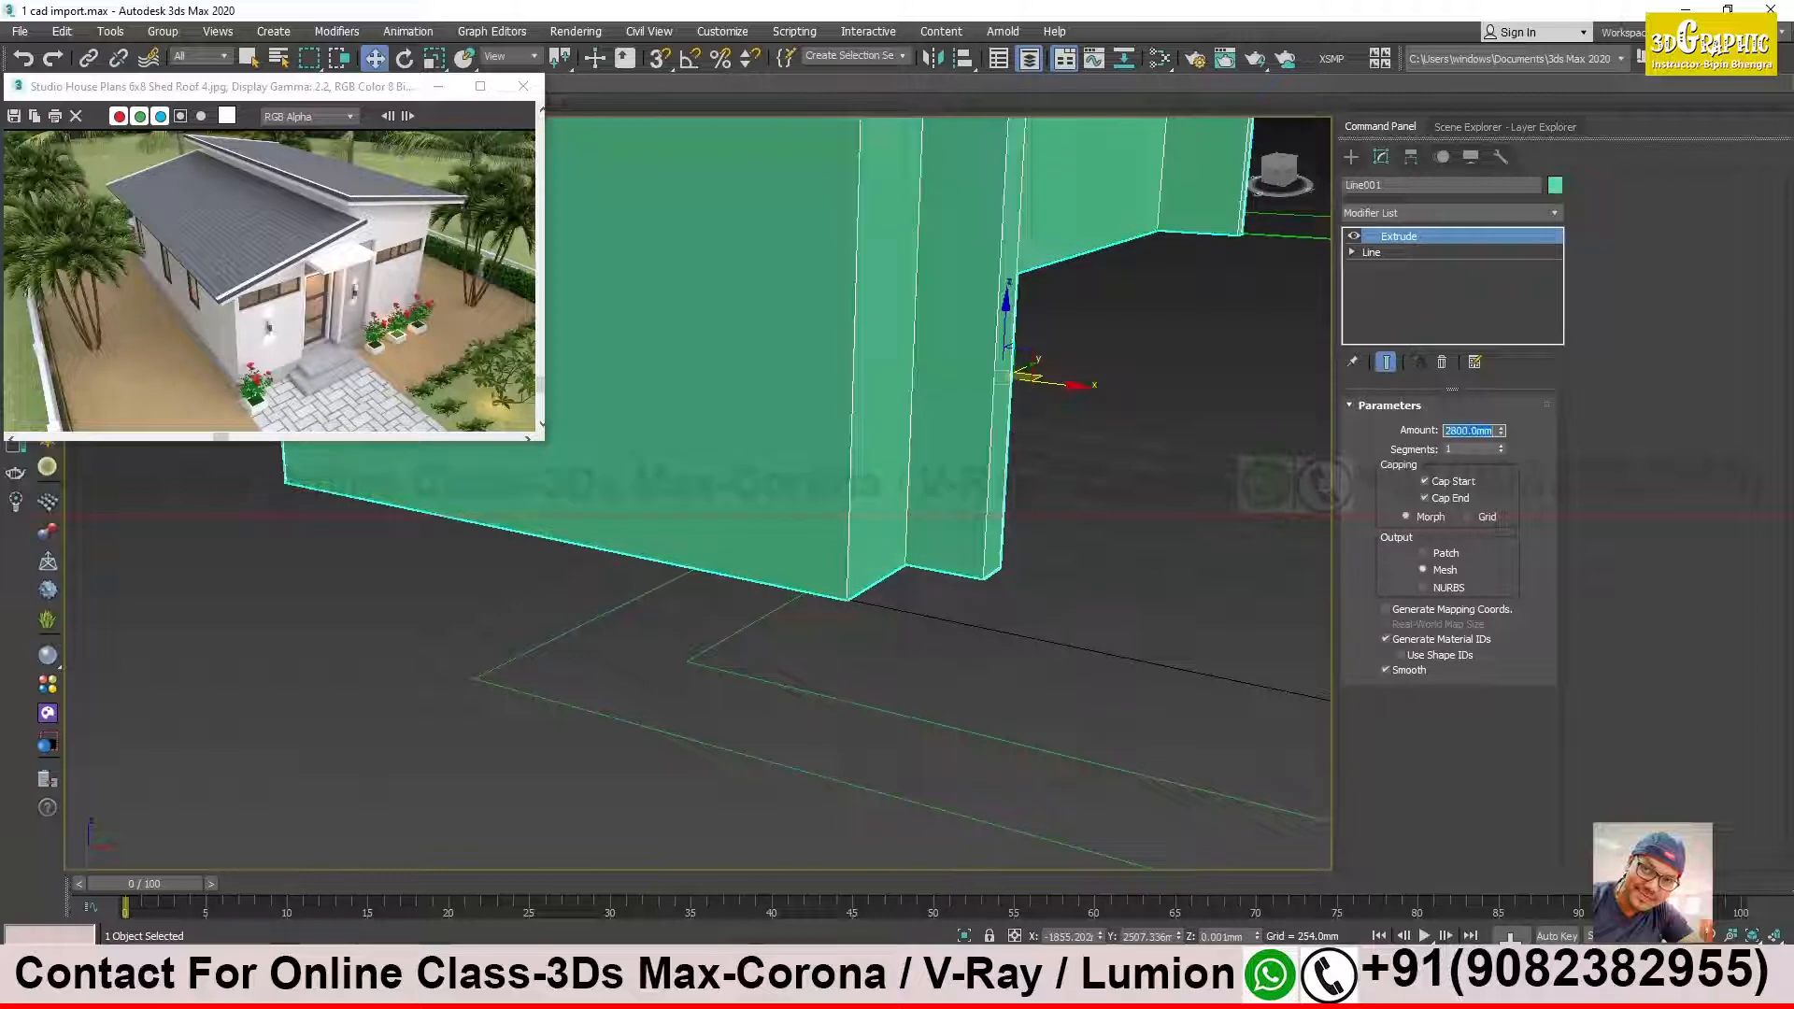
scroll(869, 373, down, 10)
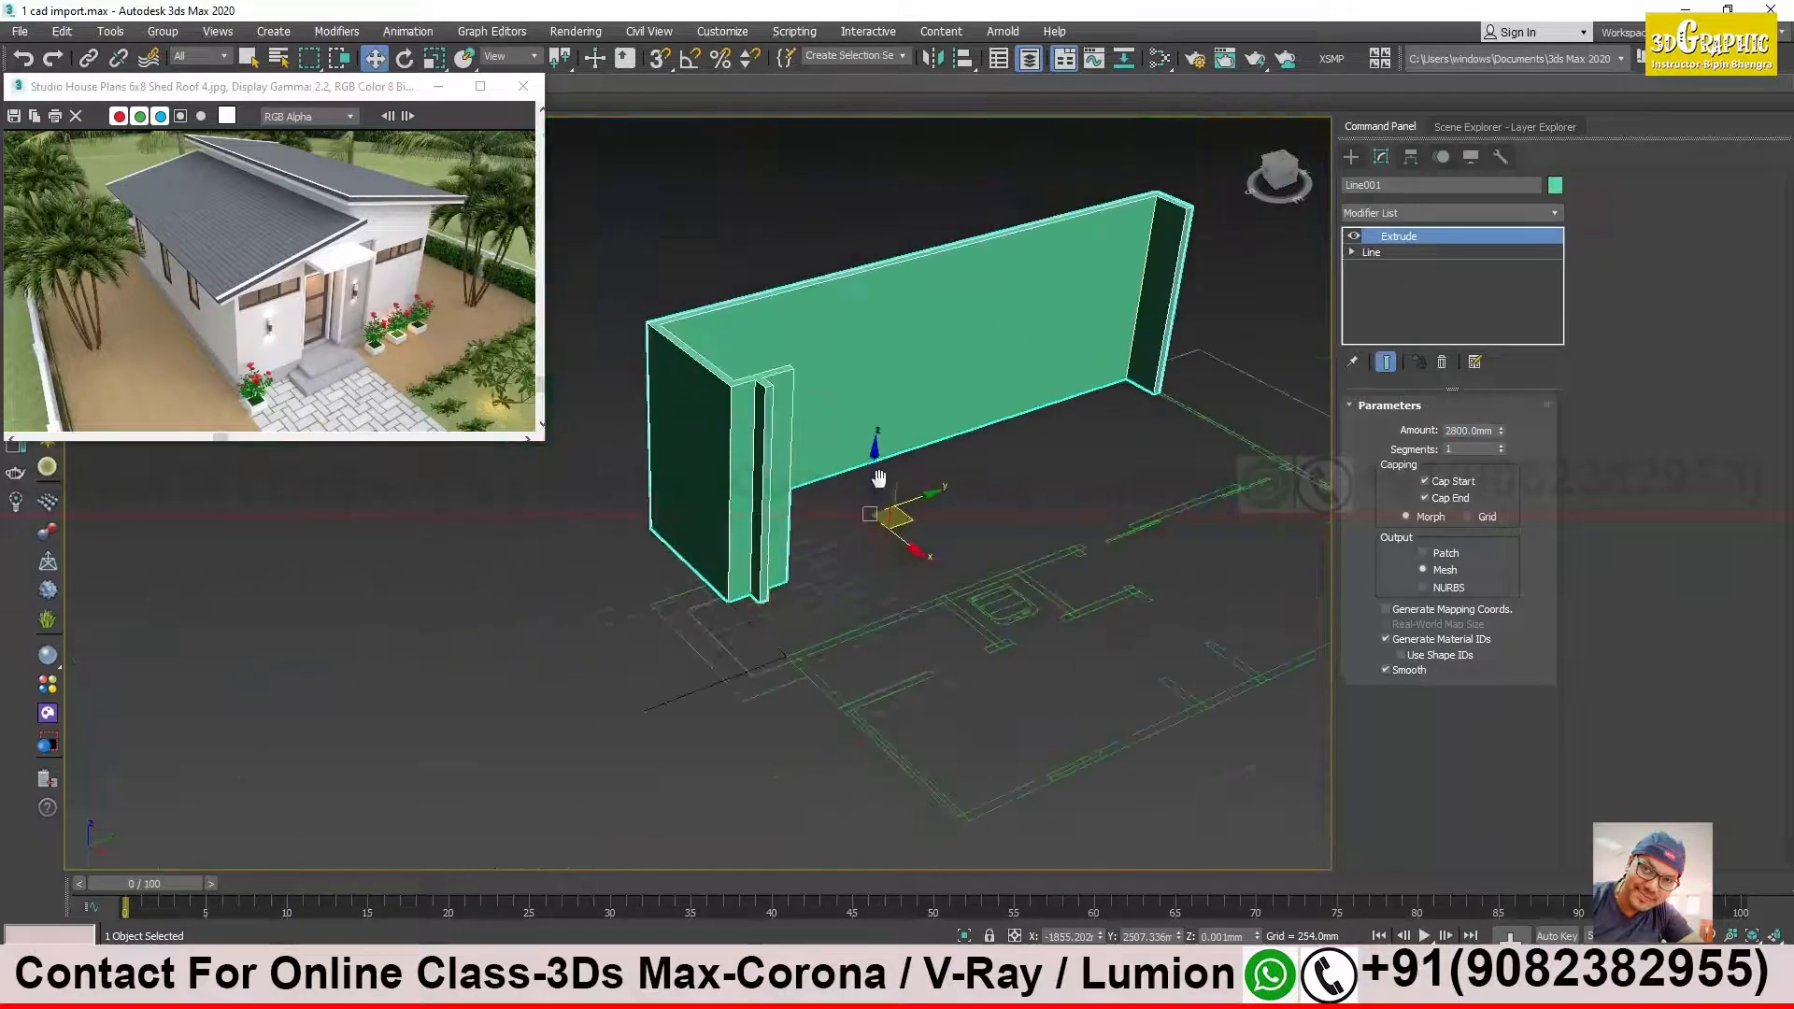
alt+middle_drag(851, 501, 764, 600)
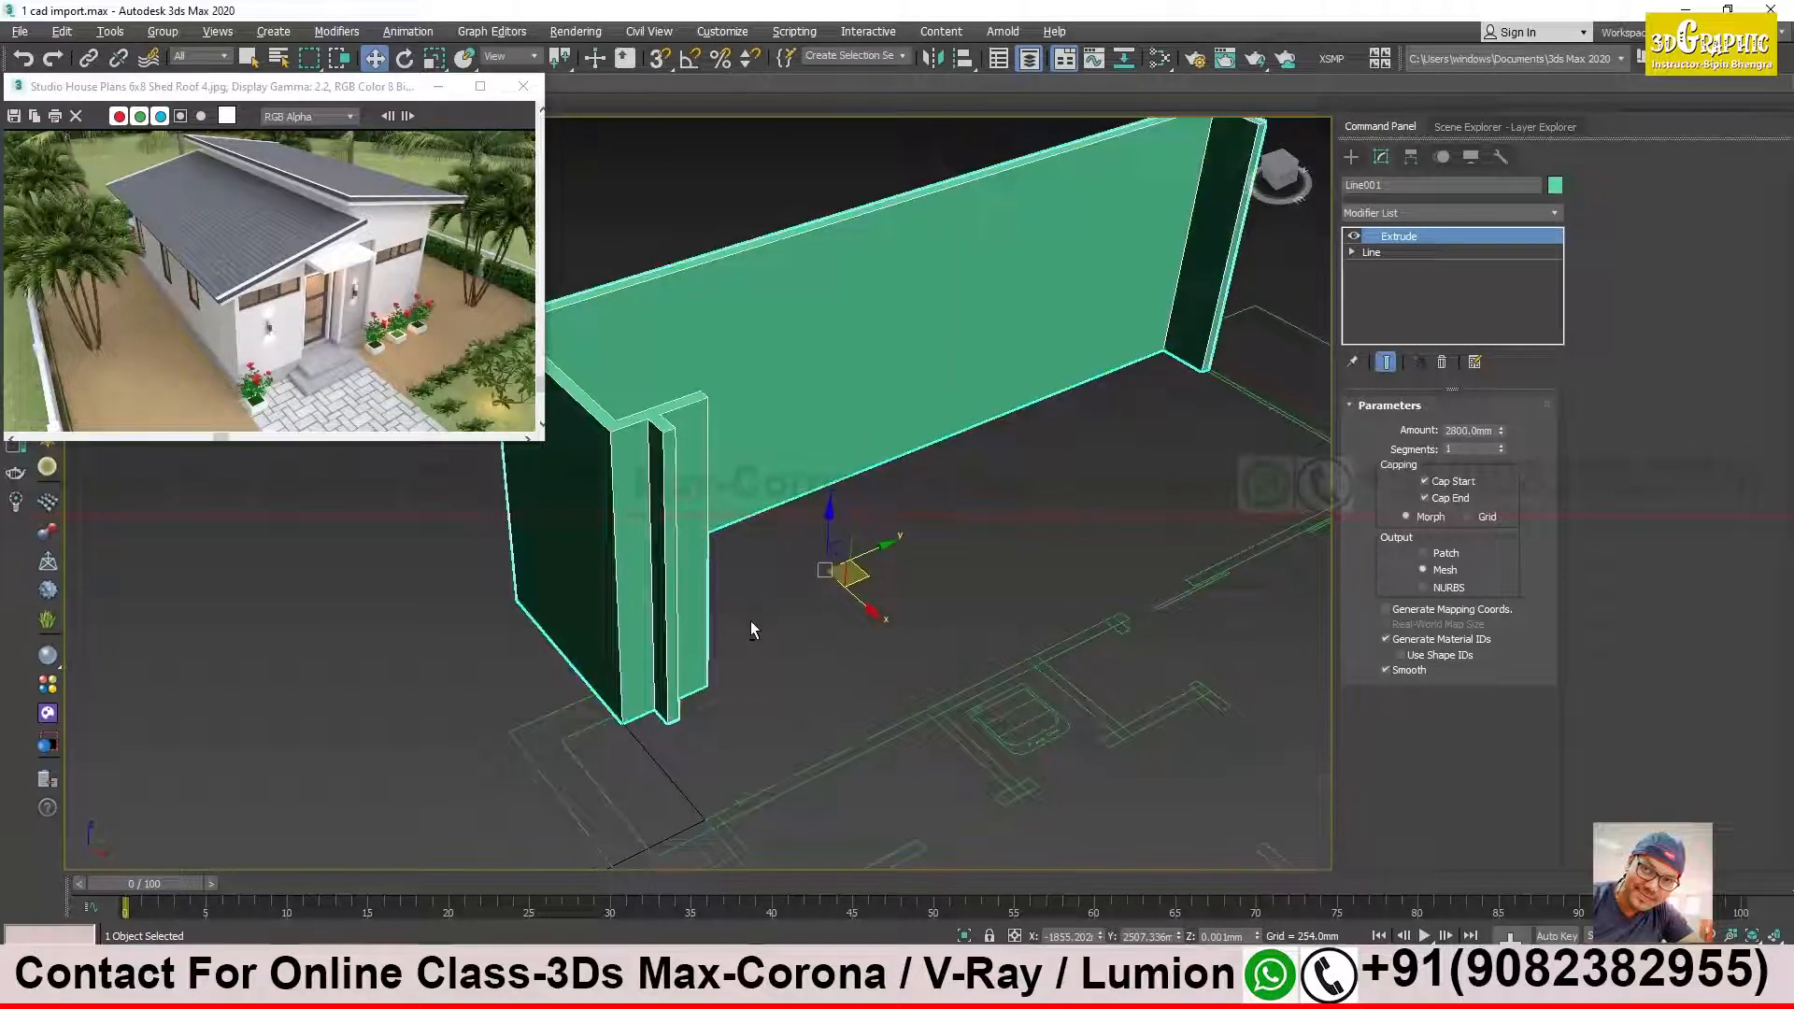
alt+middle_drag(714, 673, 885, 629)
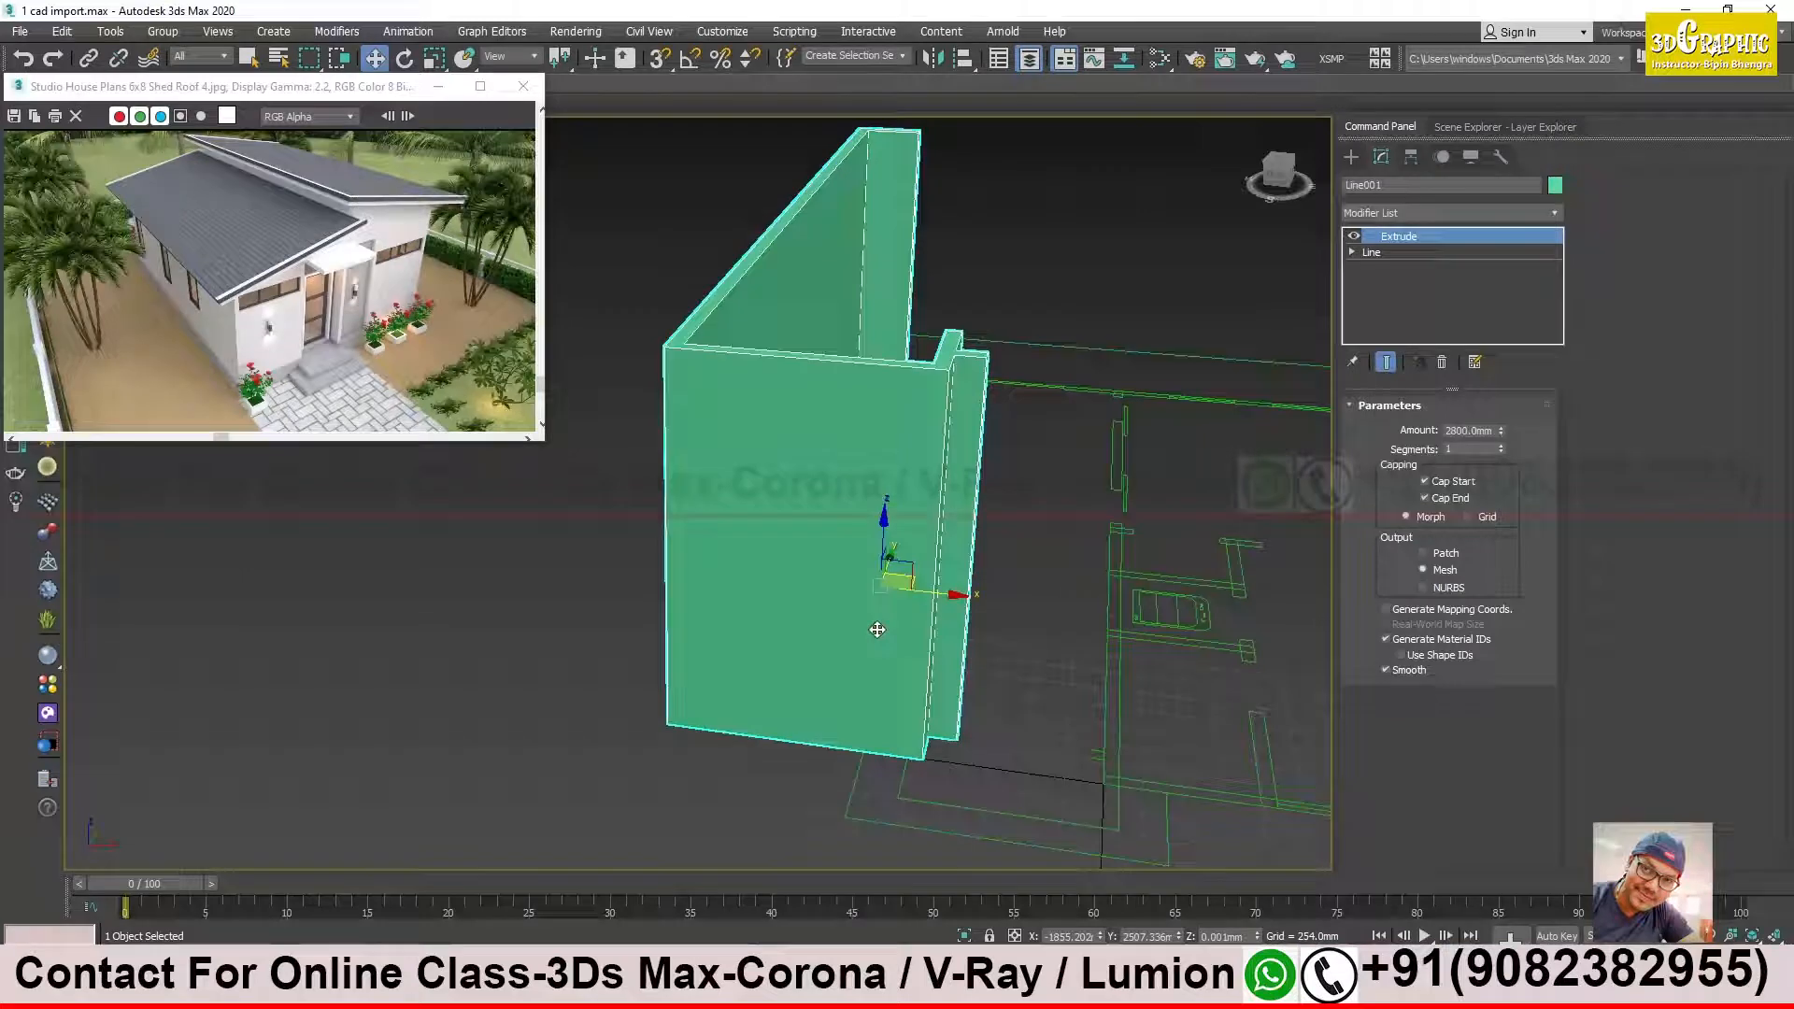
alt+middle_drag(881, 629, 959, 447)
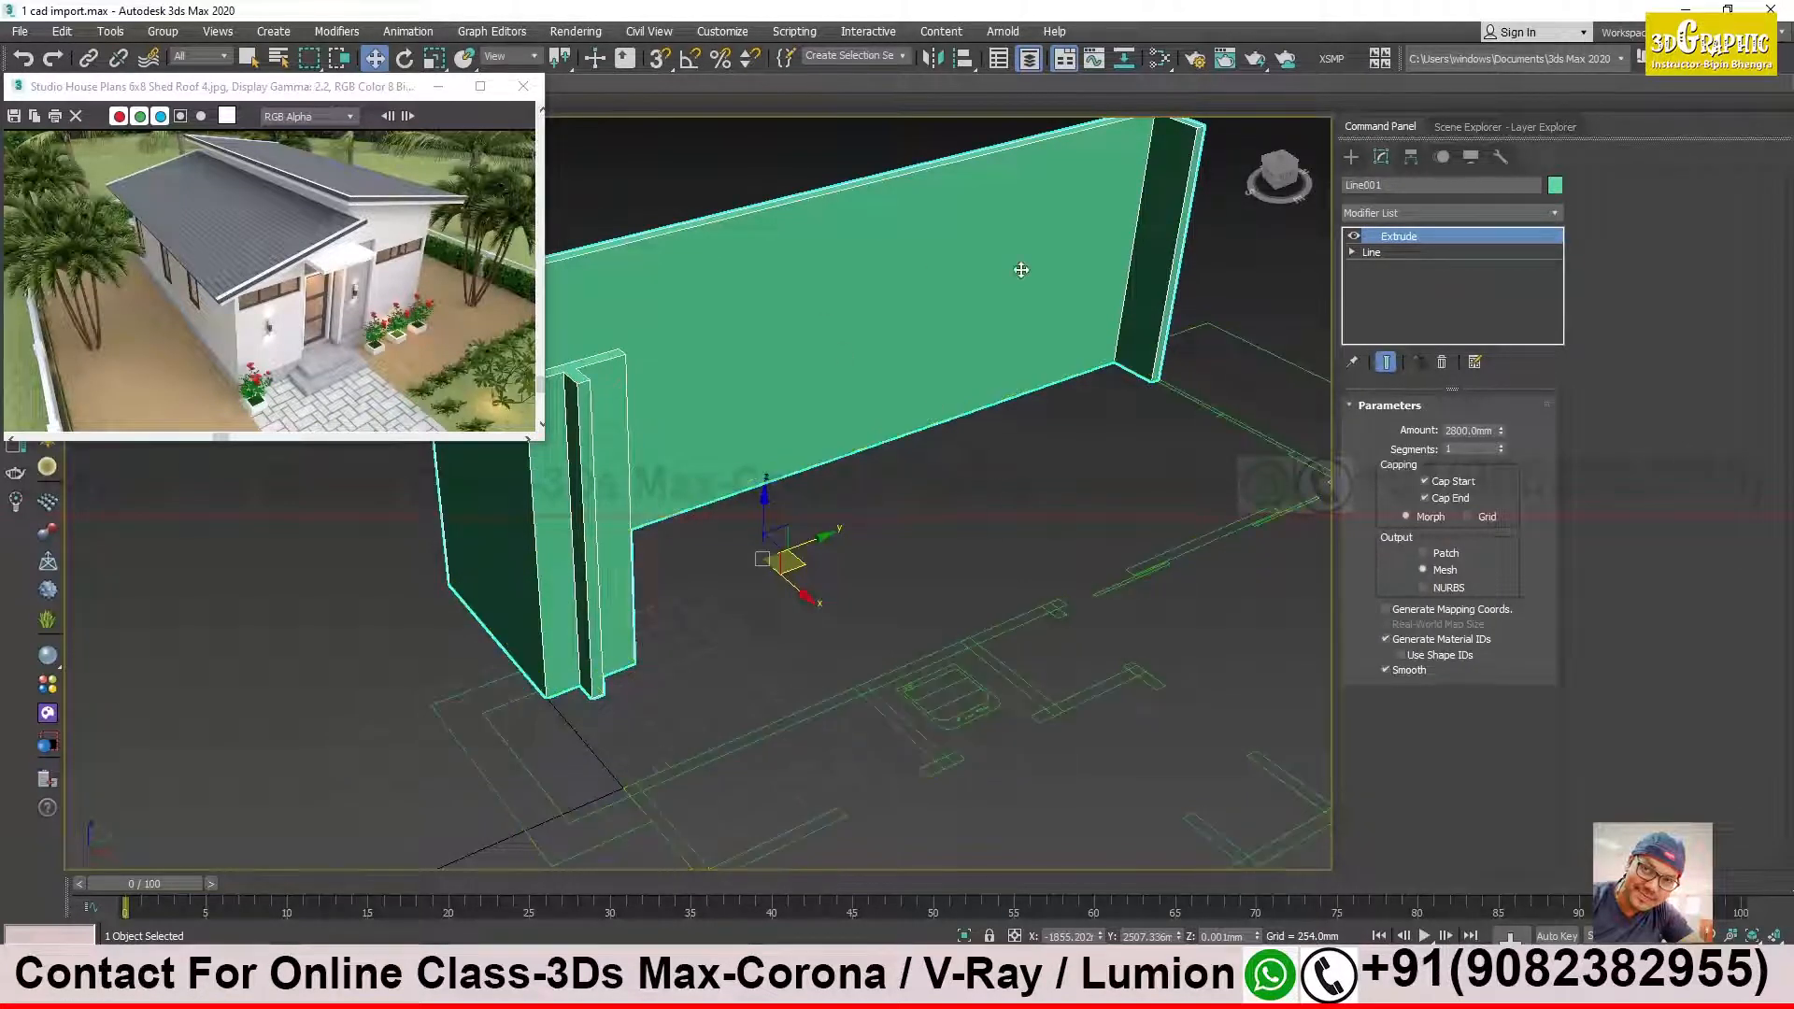
middle_drag(1103, 546, 1054, 440)
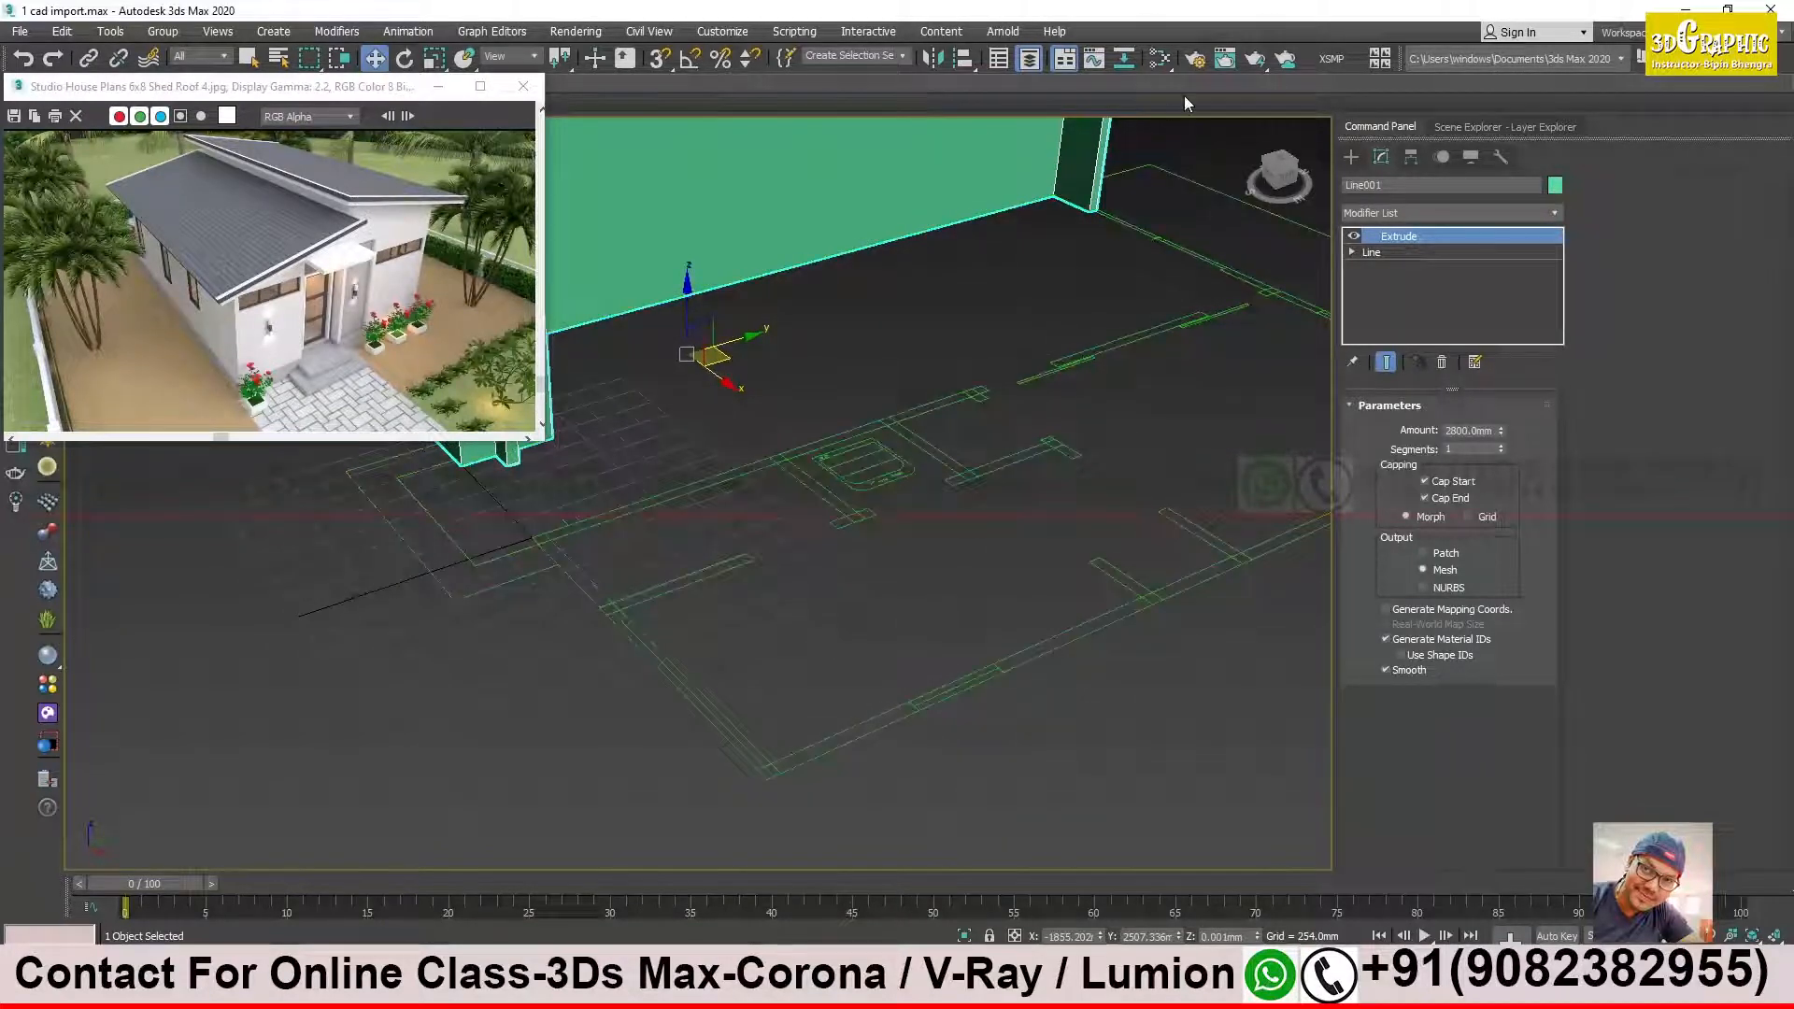
click(1352, 156)
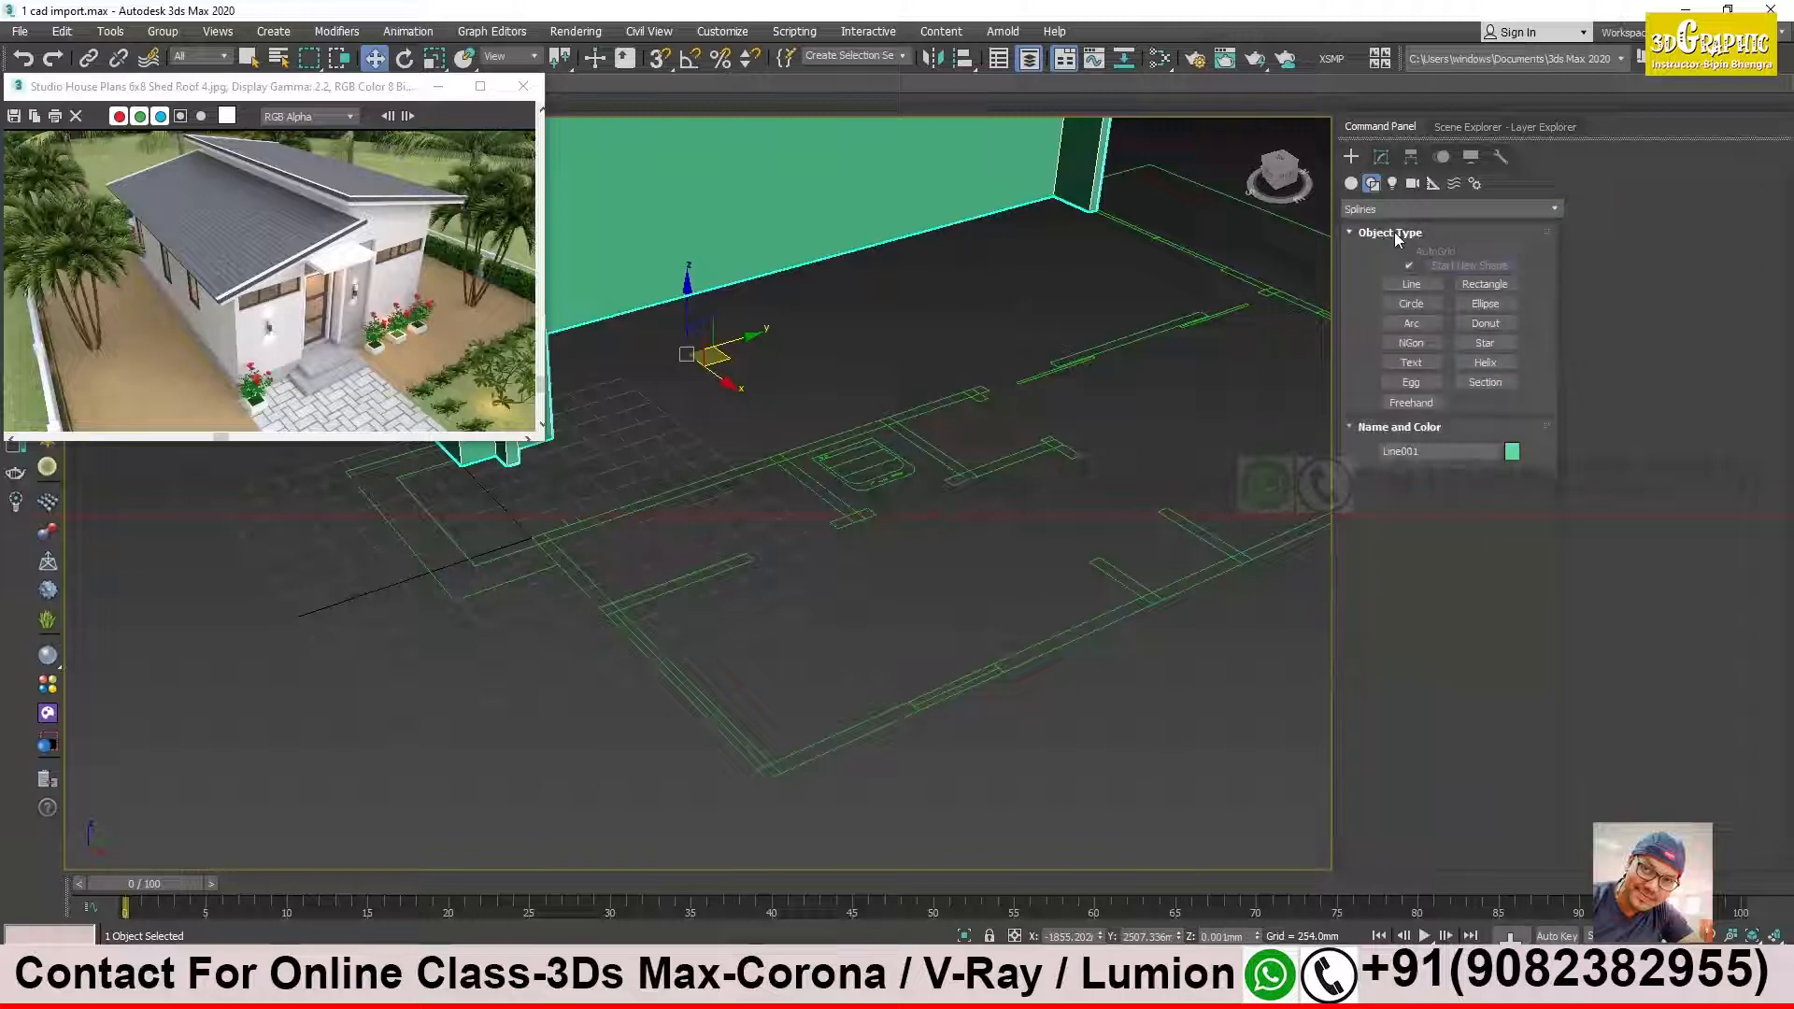
click(1411, 284)
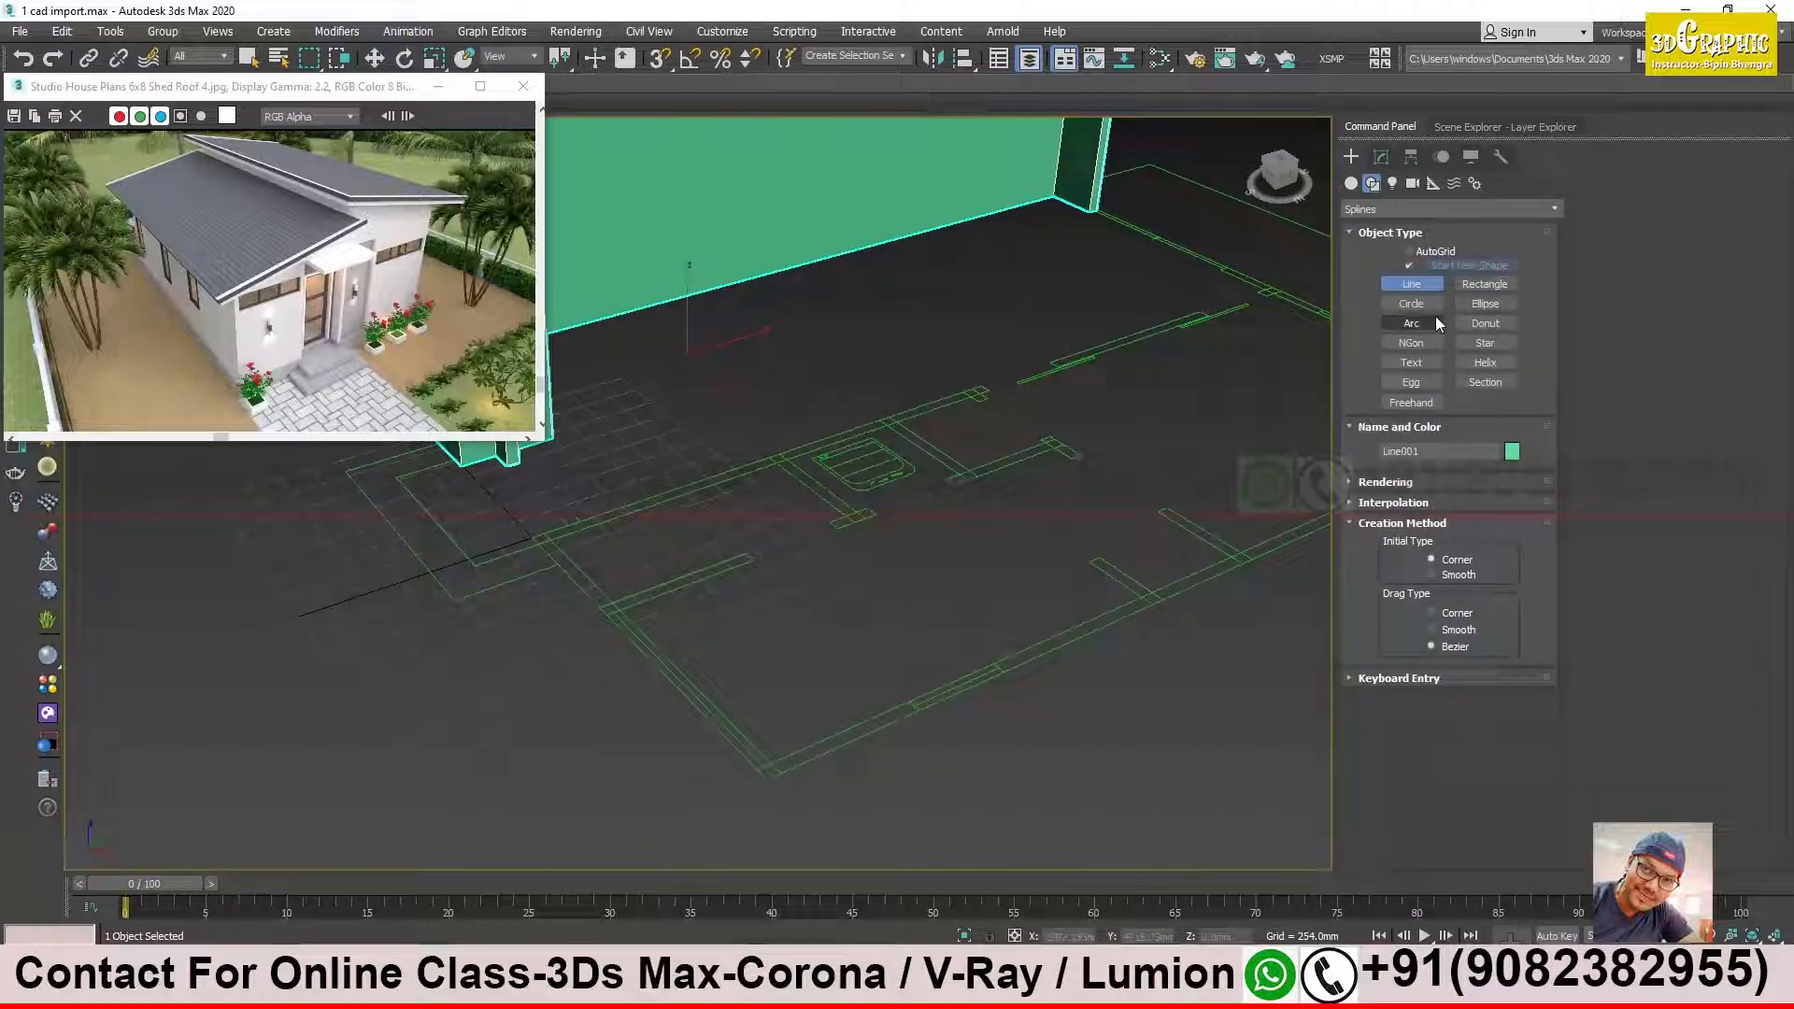
click(374, 58)
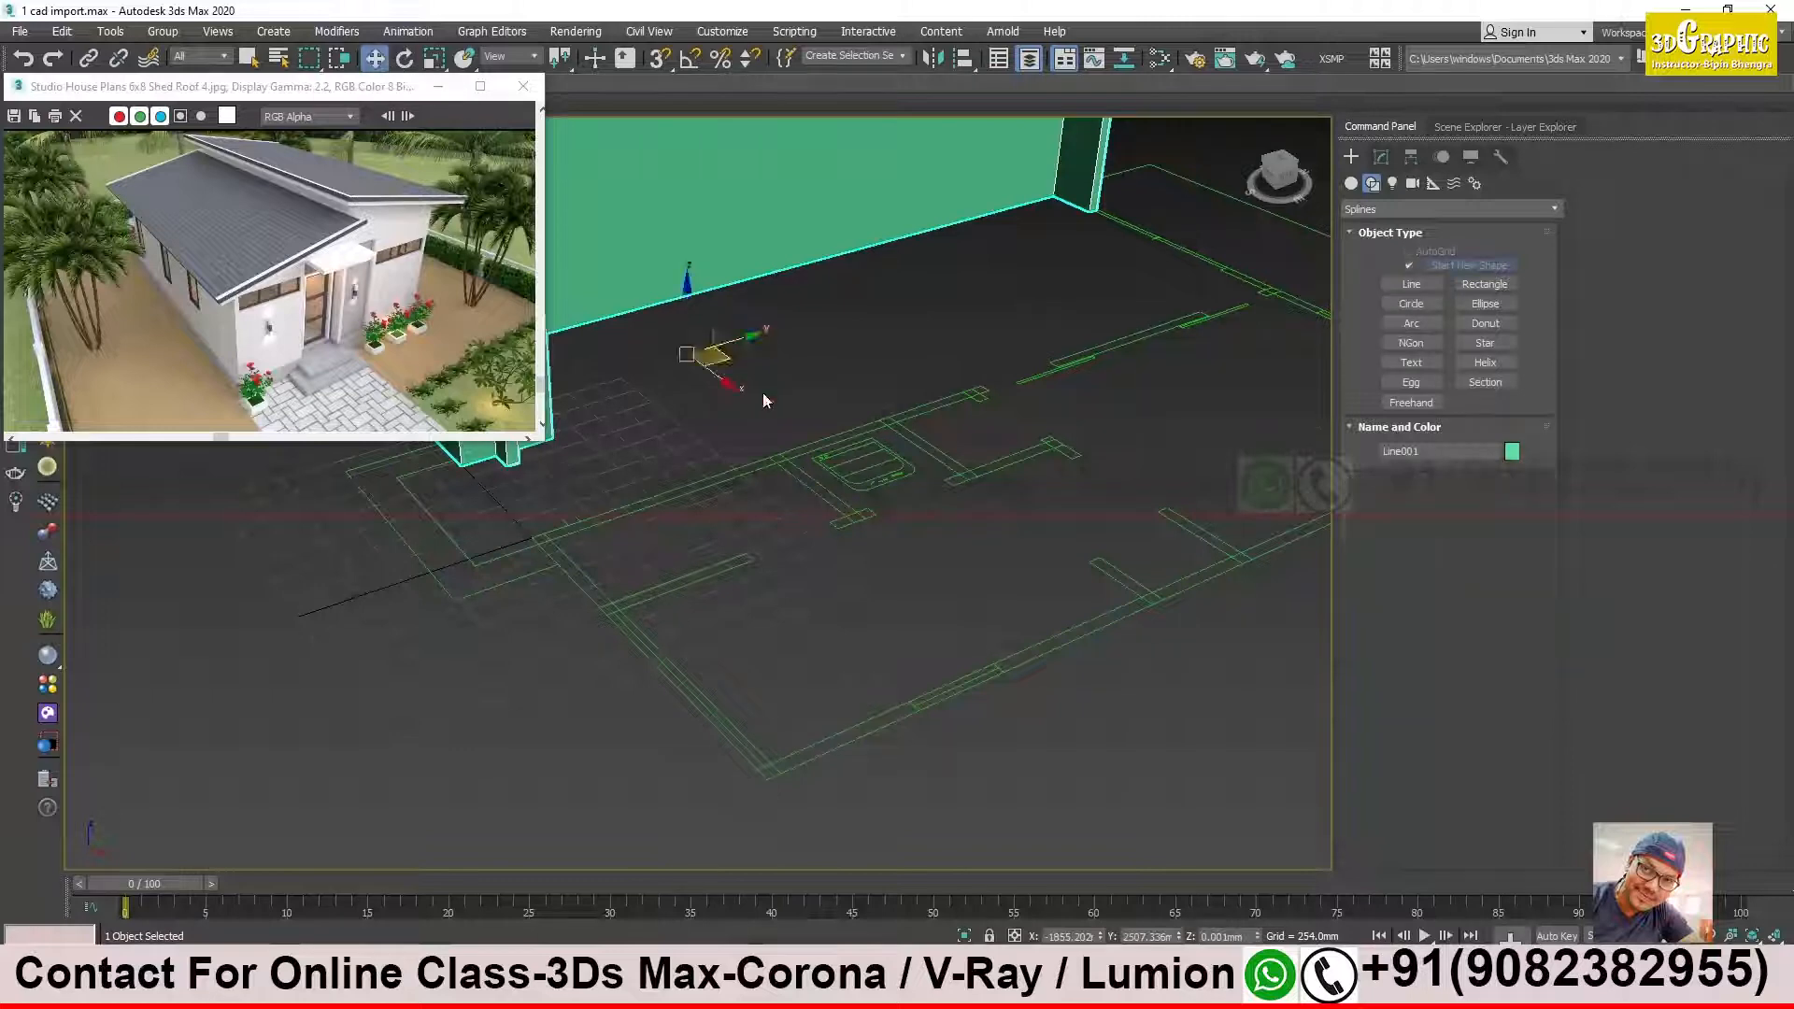
Step: Switch the extruded wall to see-through display and check the plan lines at its outer base corner
alt+middle_drag(761, 400, 801, 501)
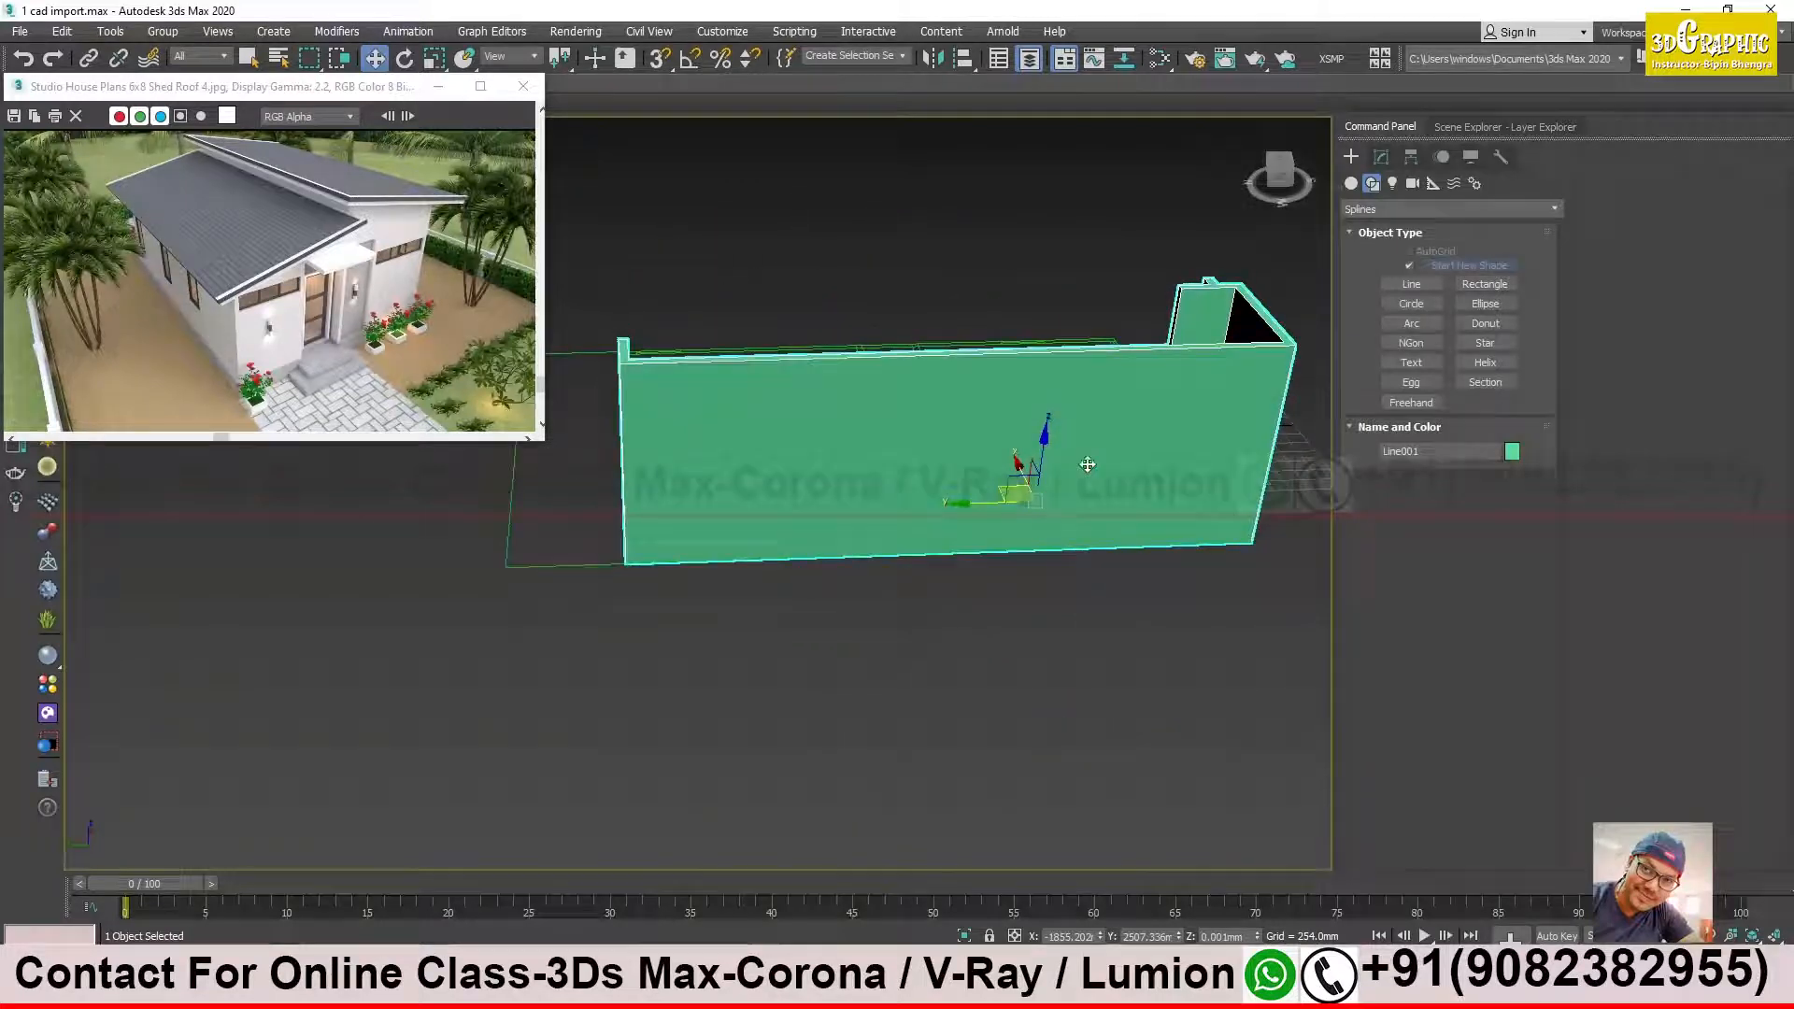
alt+middle_drag(1065, 489, 720, 649)
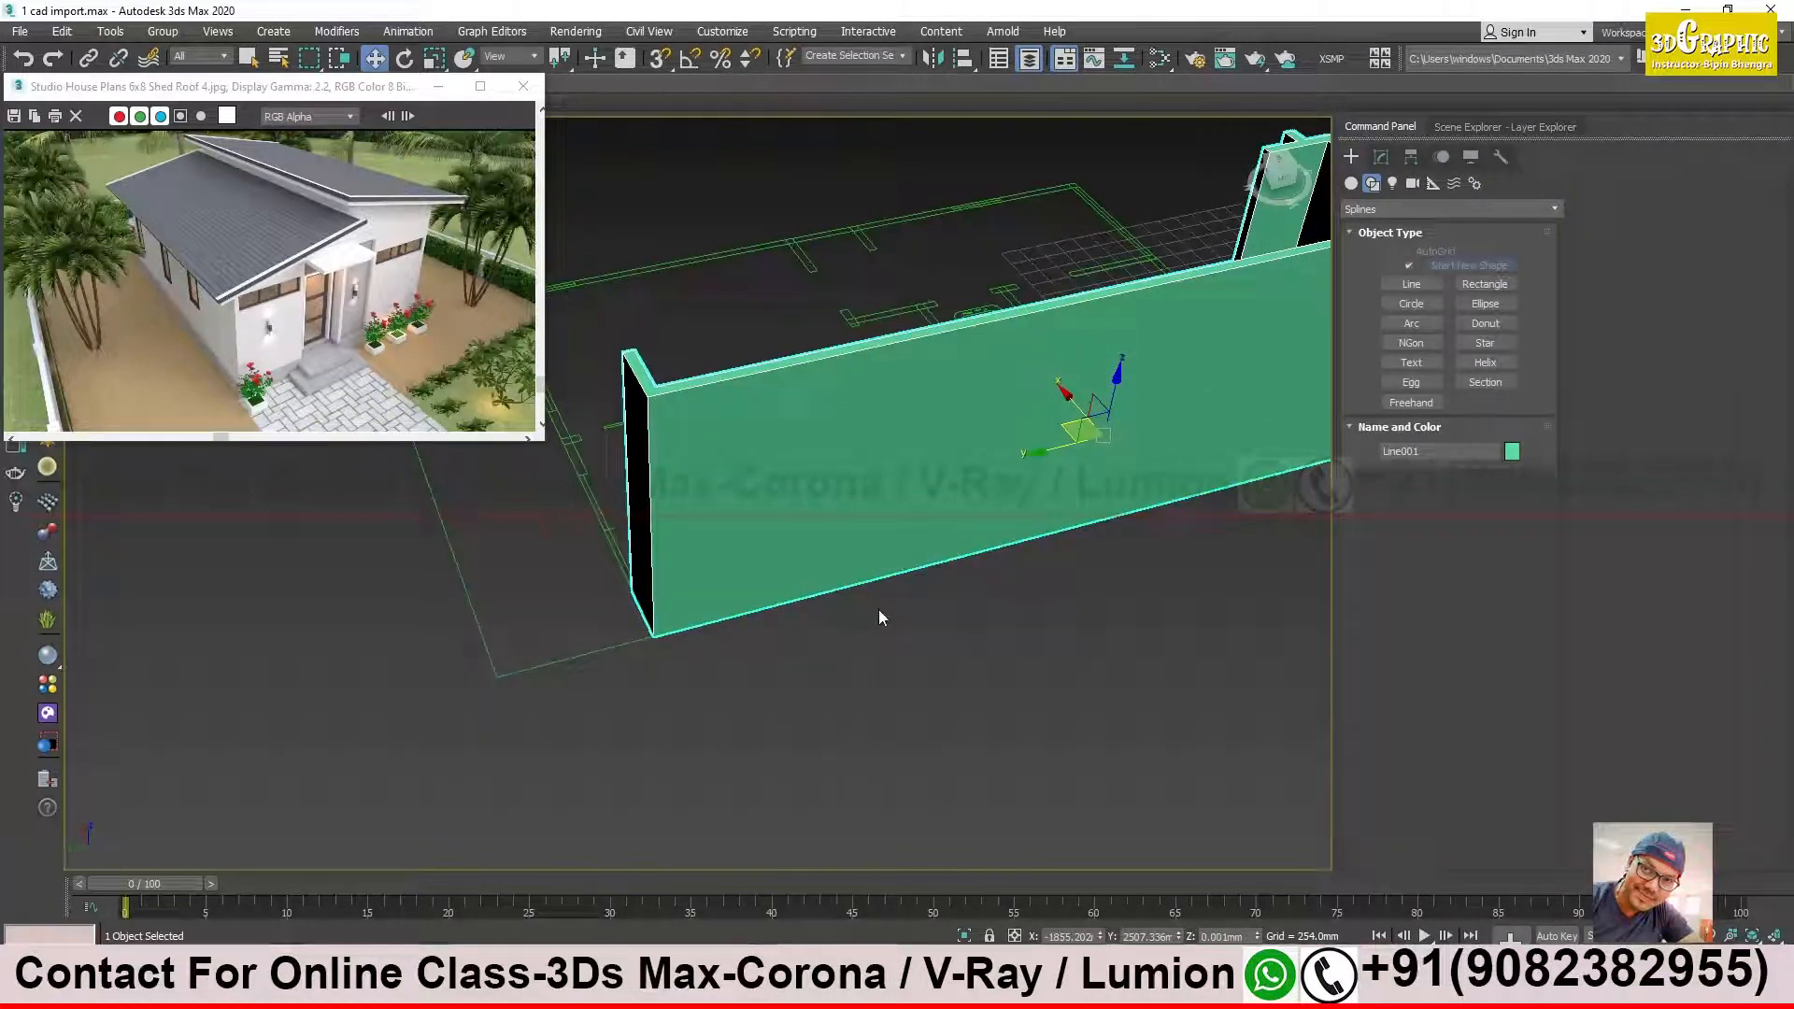
key(alt+x)
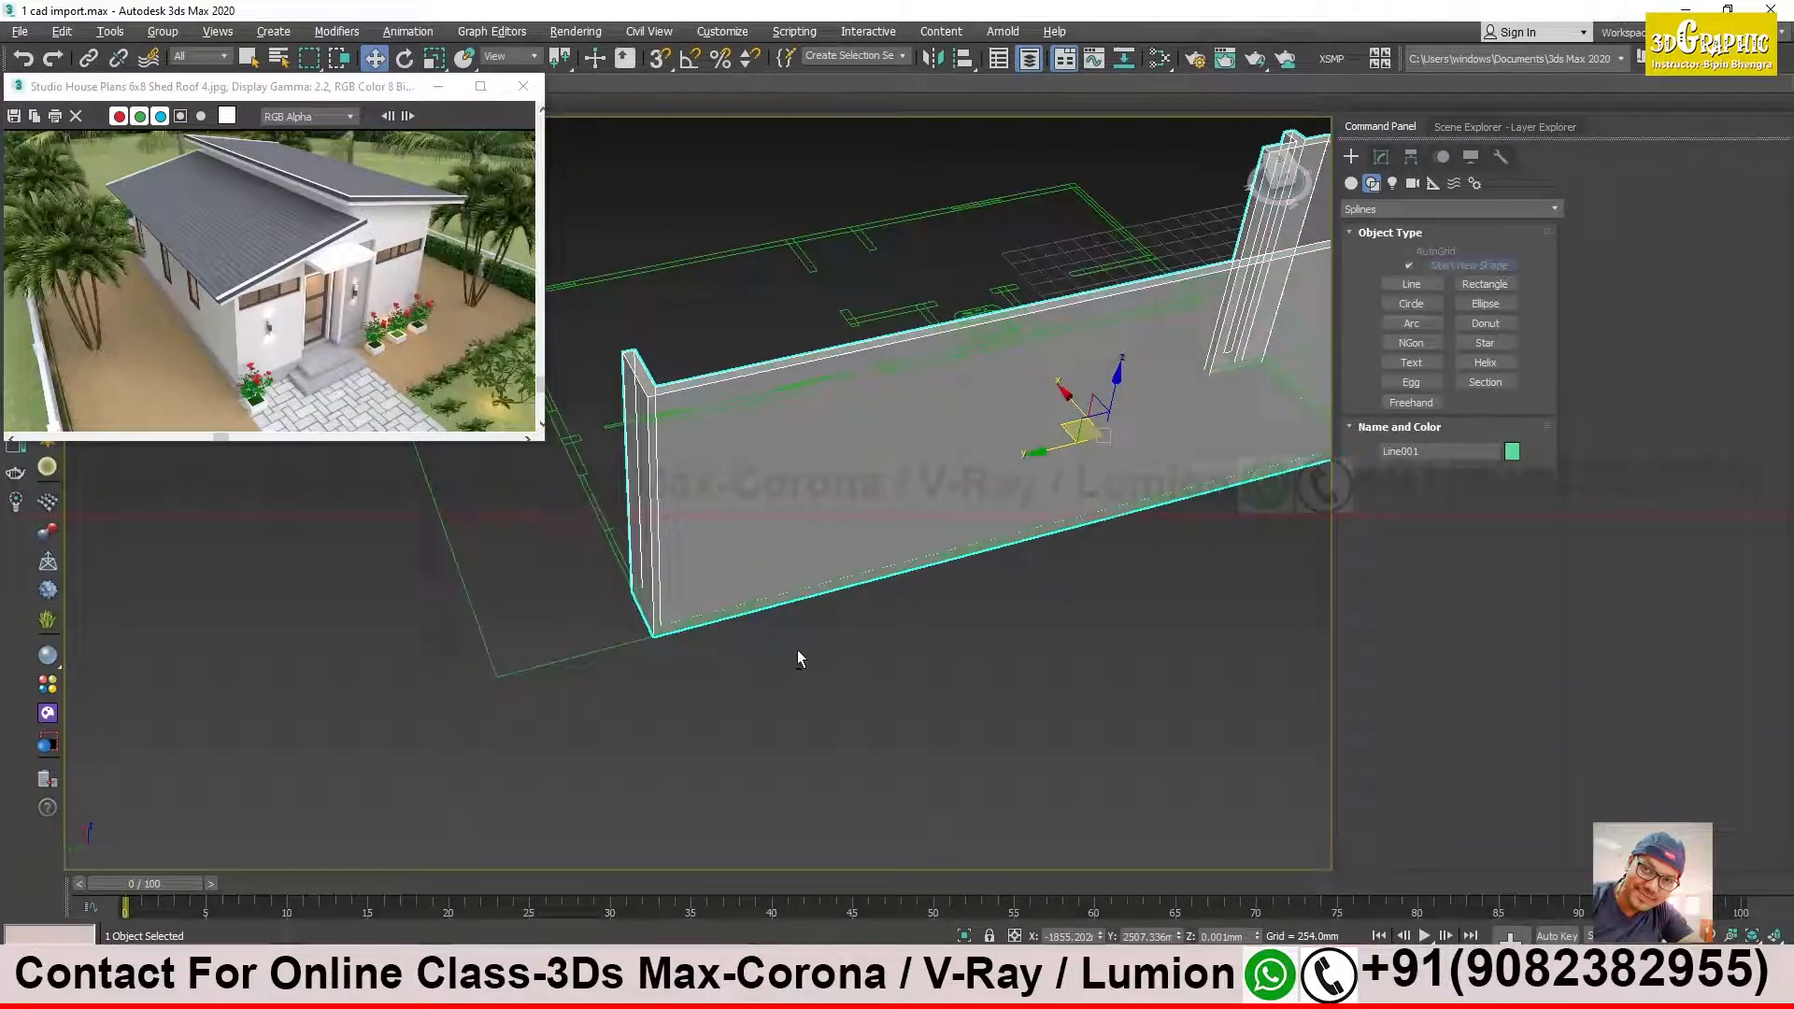
scroll(798, 658, up, 6)
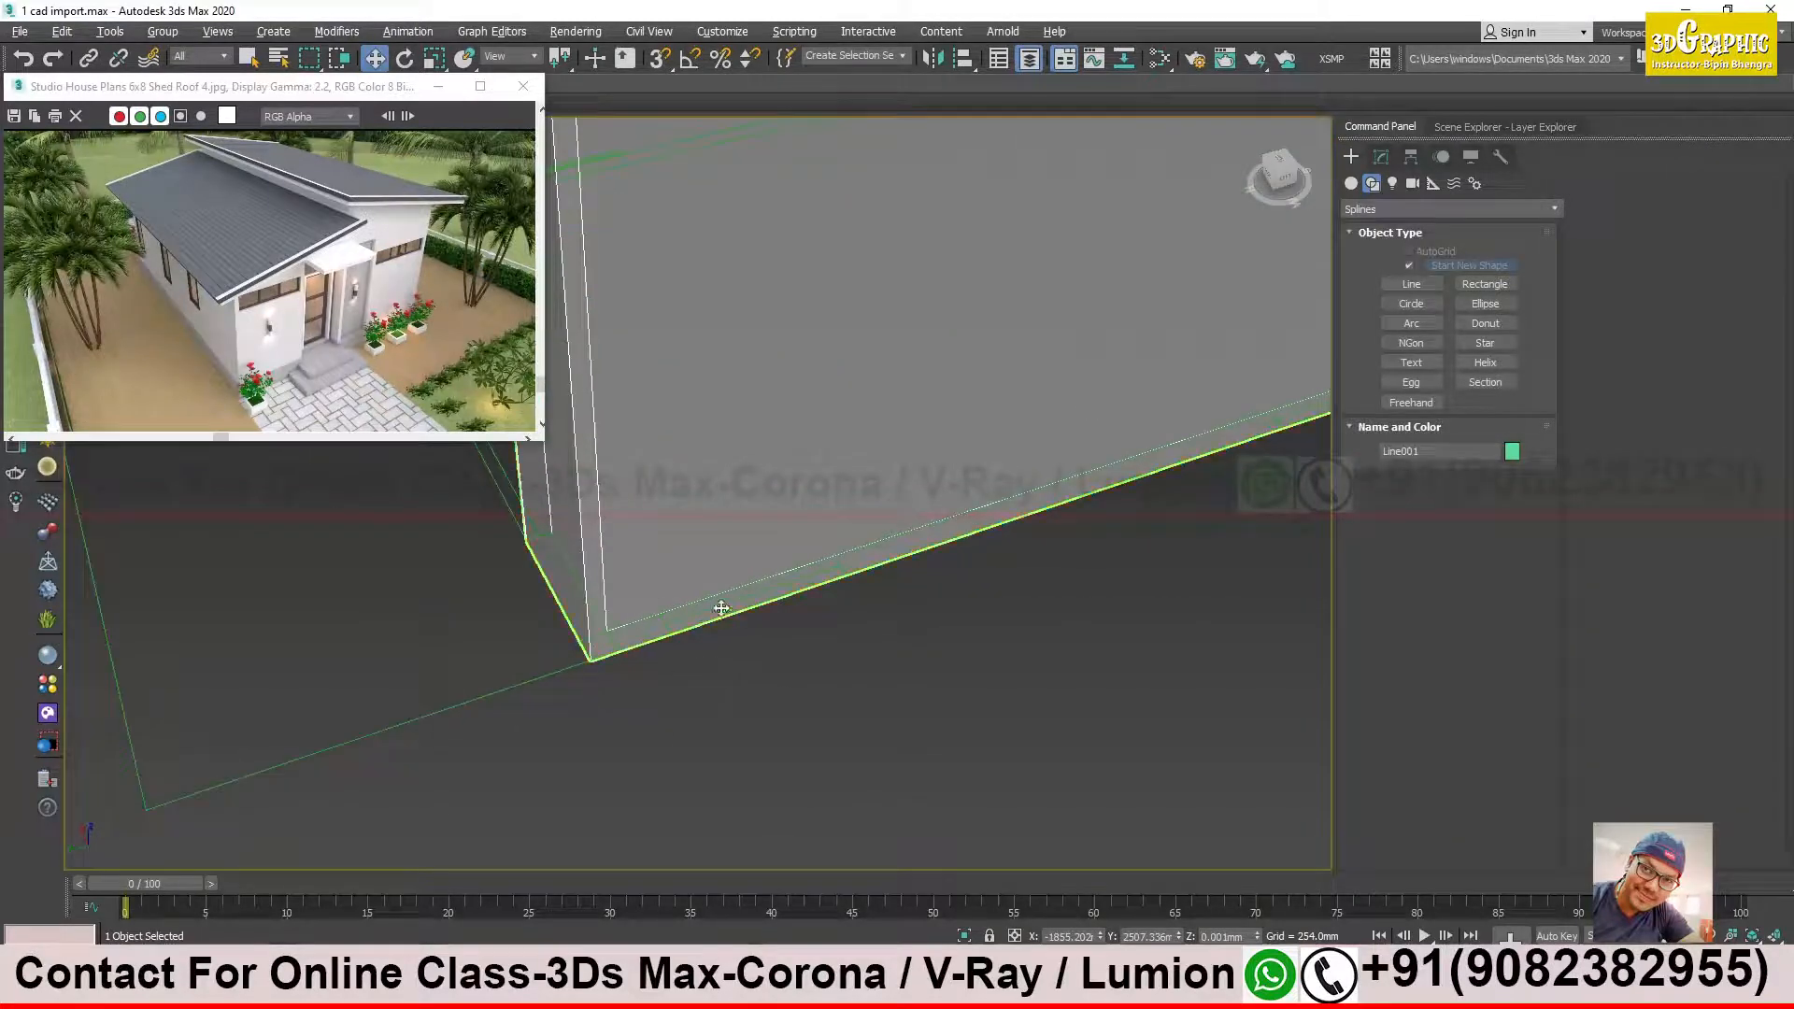
middle_drag(770, 638, 848, 689)
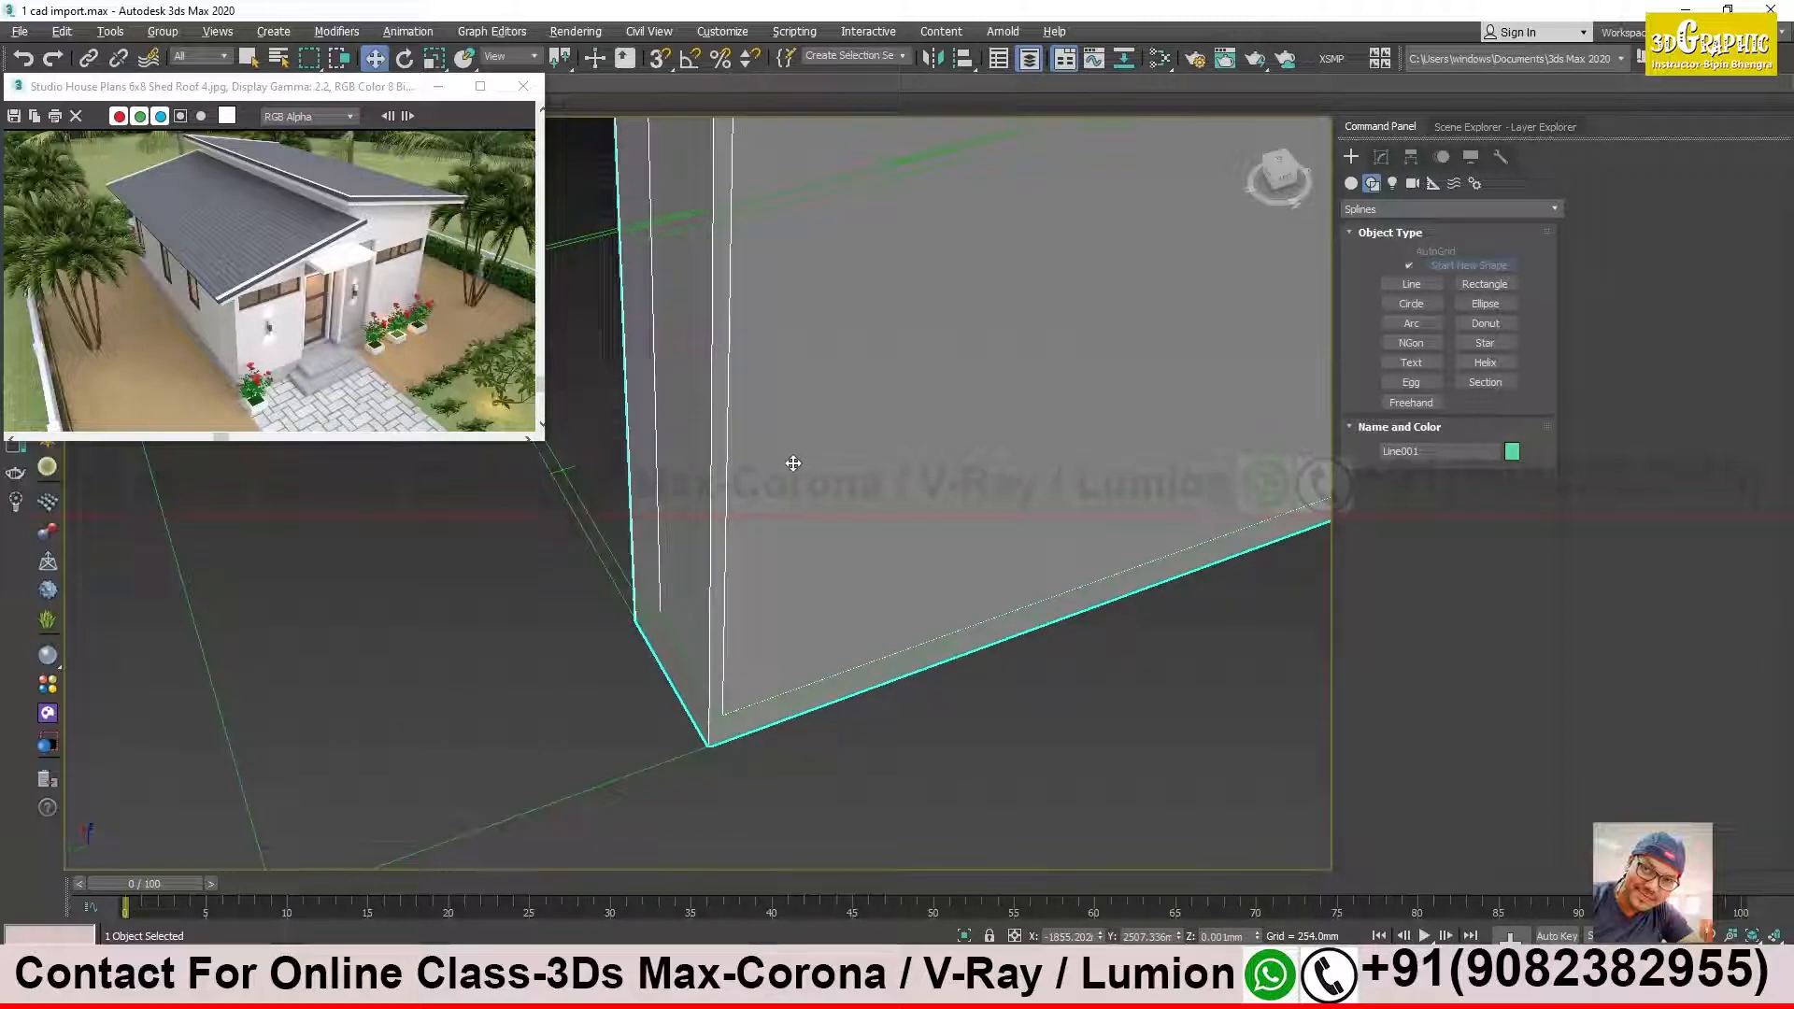
key(alt+x)
key(alt+x)
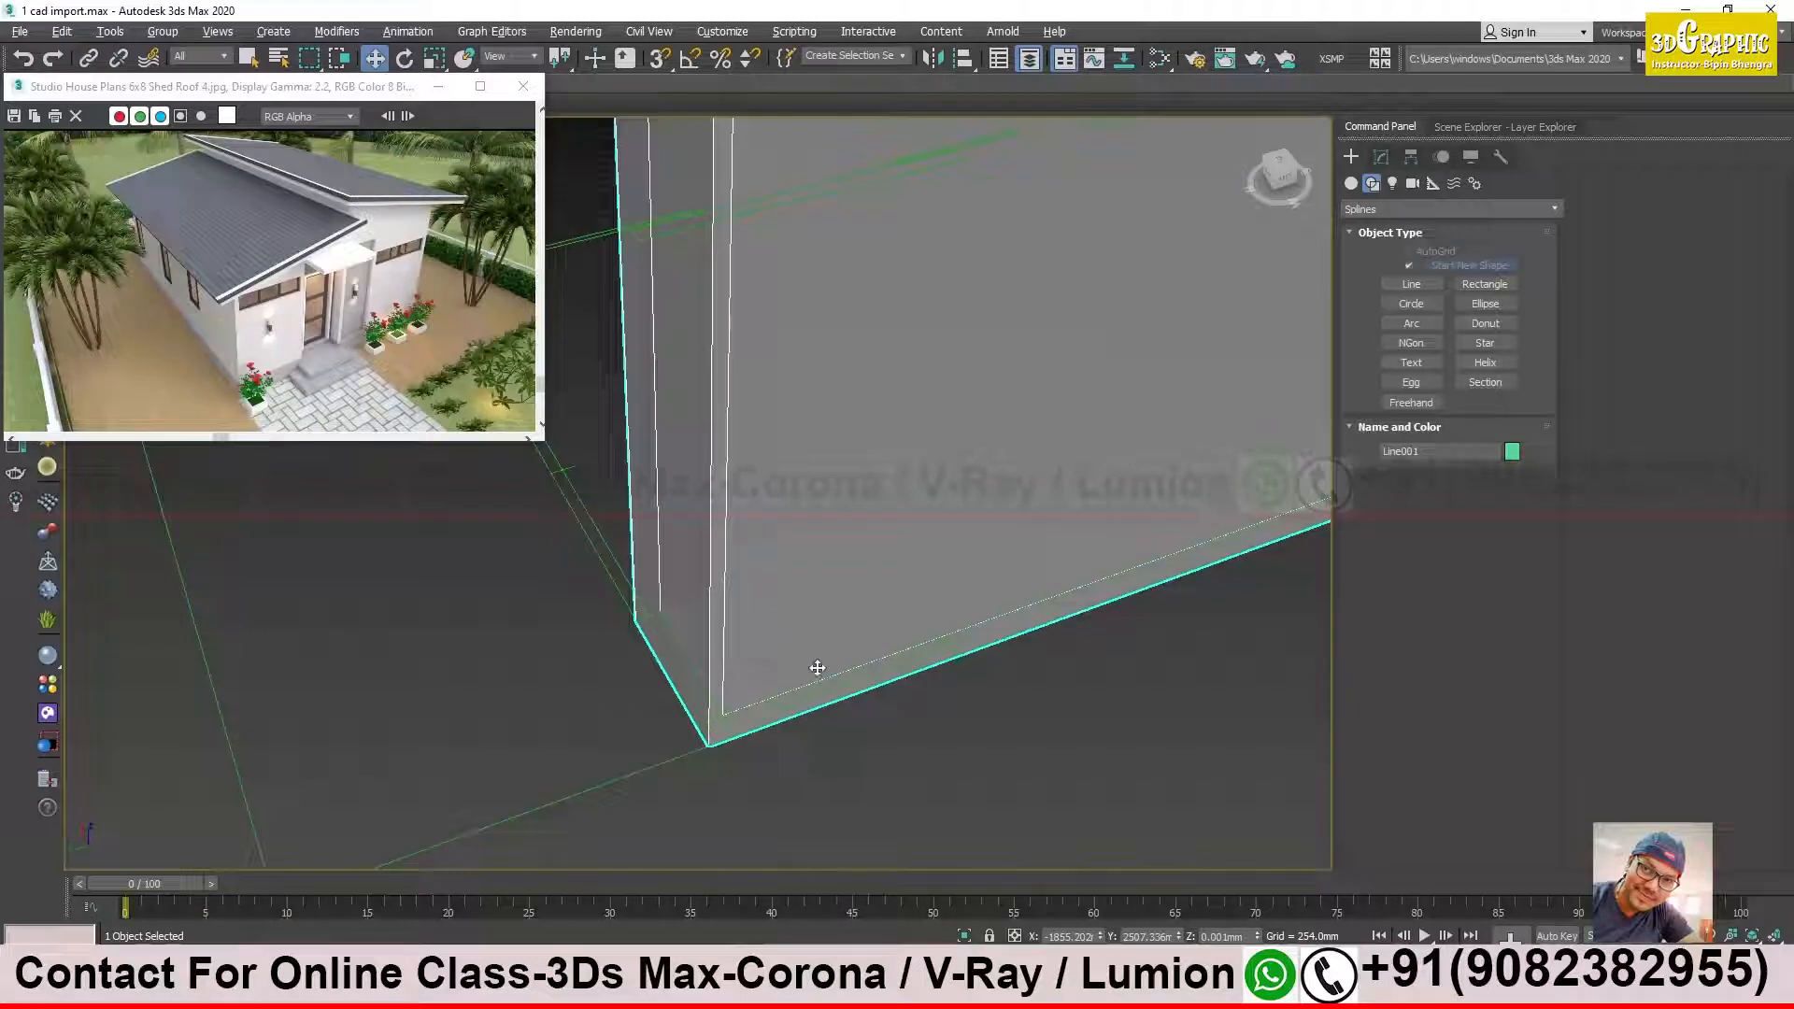
Step: Open Word and create a new blank document
key(super)
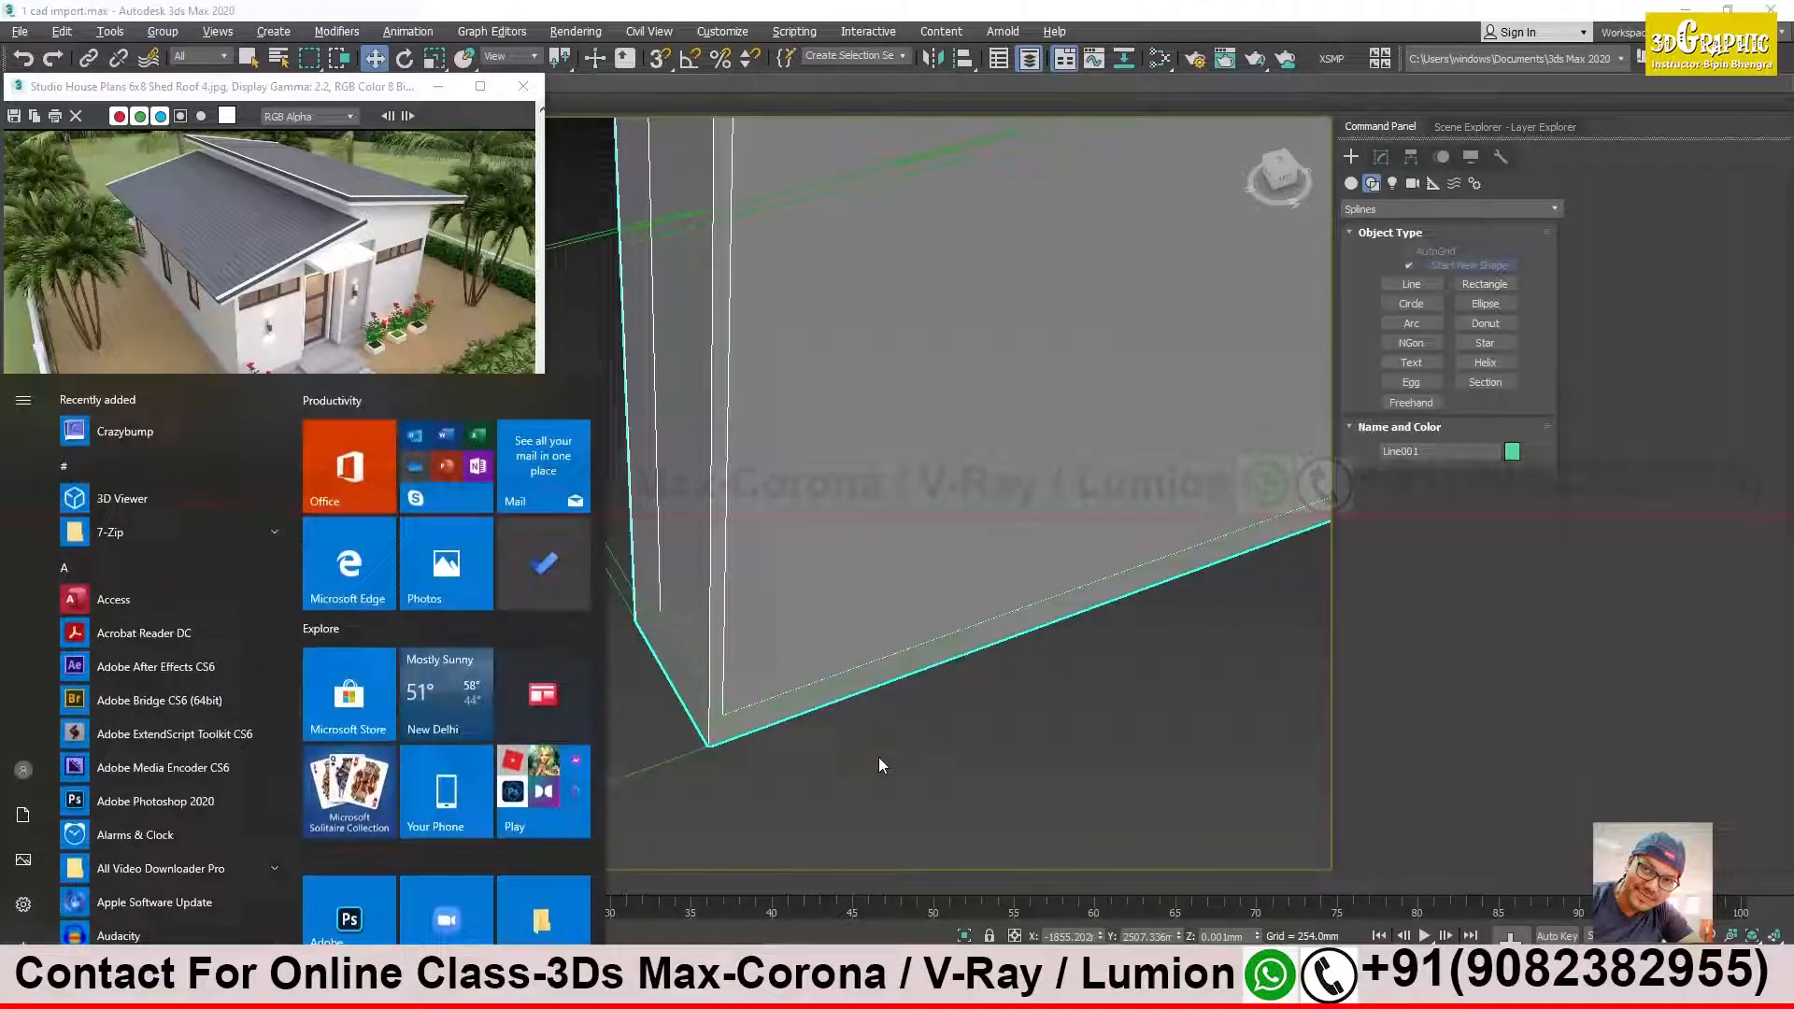
text(word)
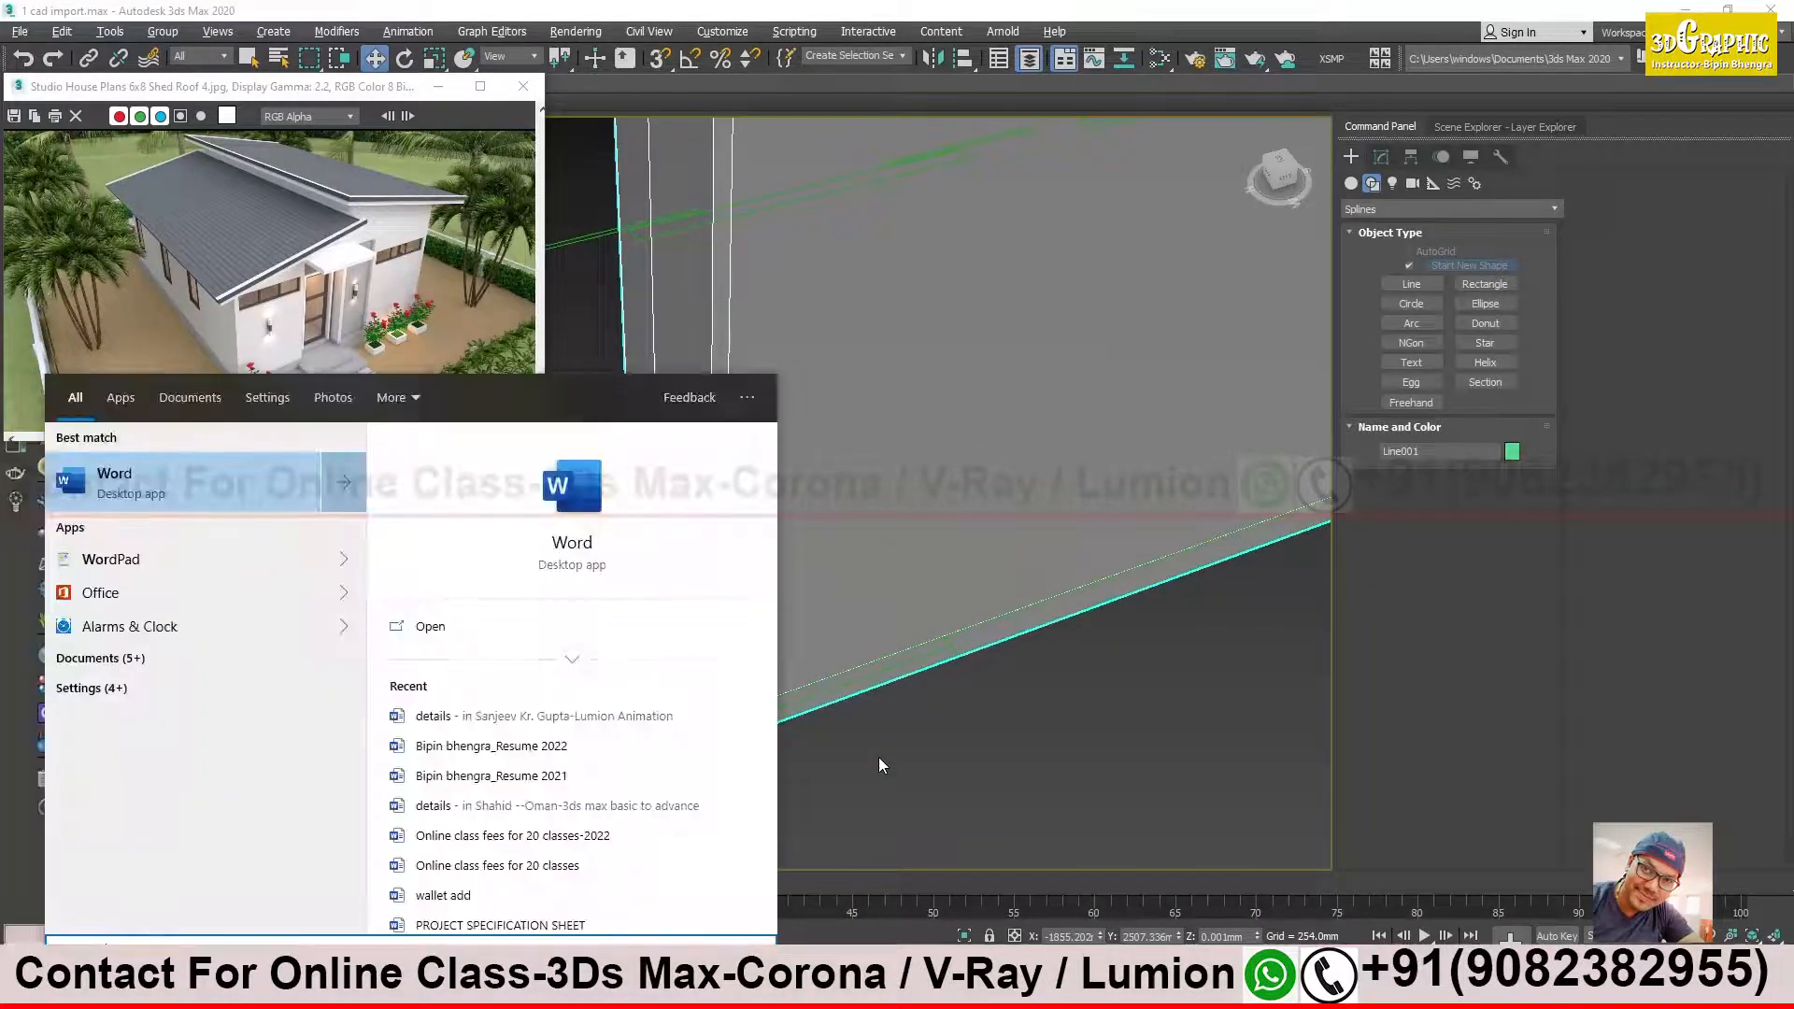
key(Return)
click(250, 208)
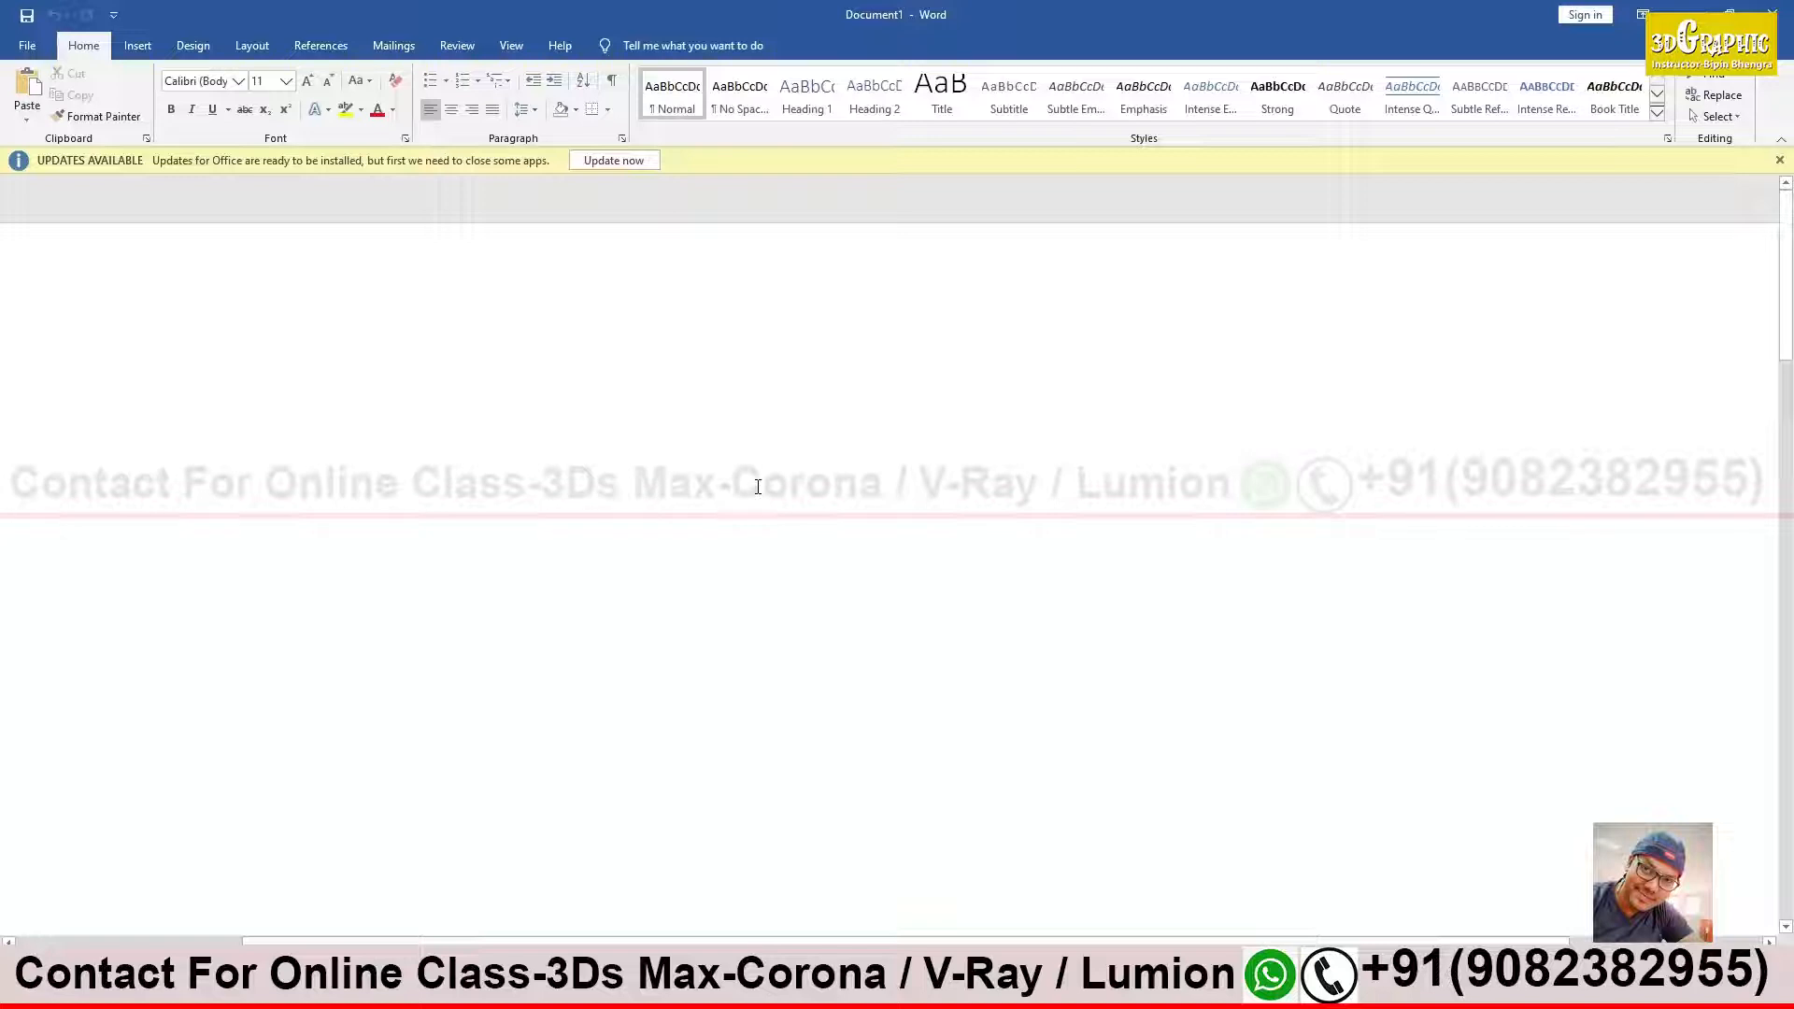
Step: Write the note "Alt + x = see through mode on / off" in the document
text(aly)
key(BackSpace)
text(t + x =  )
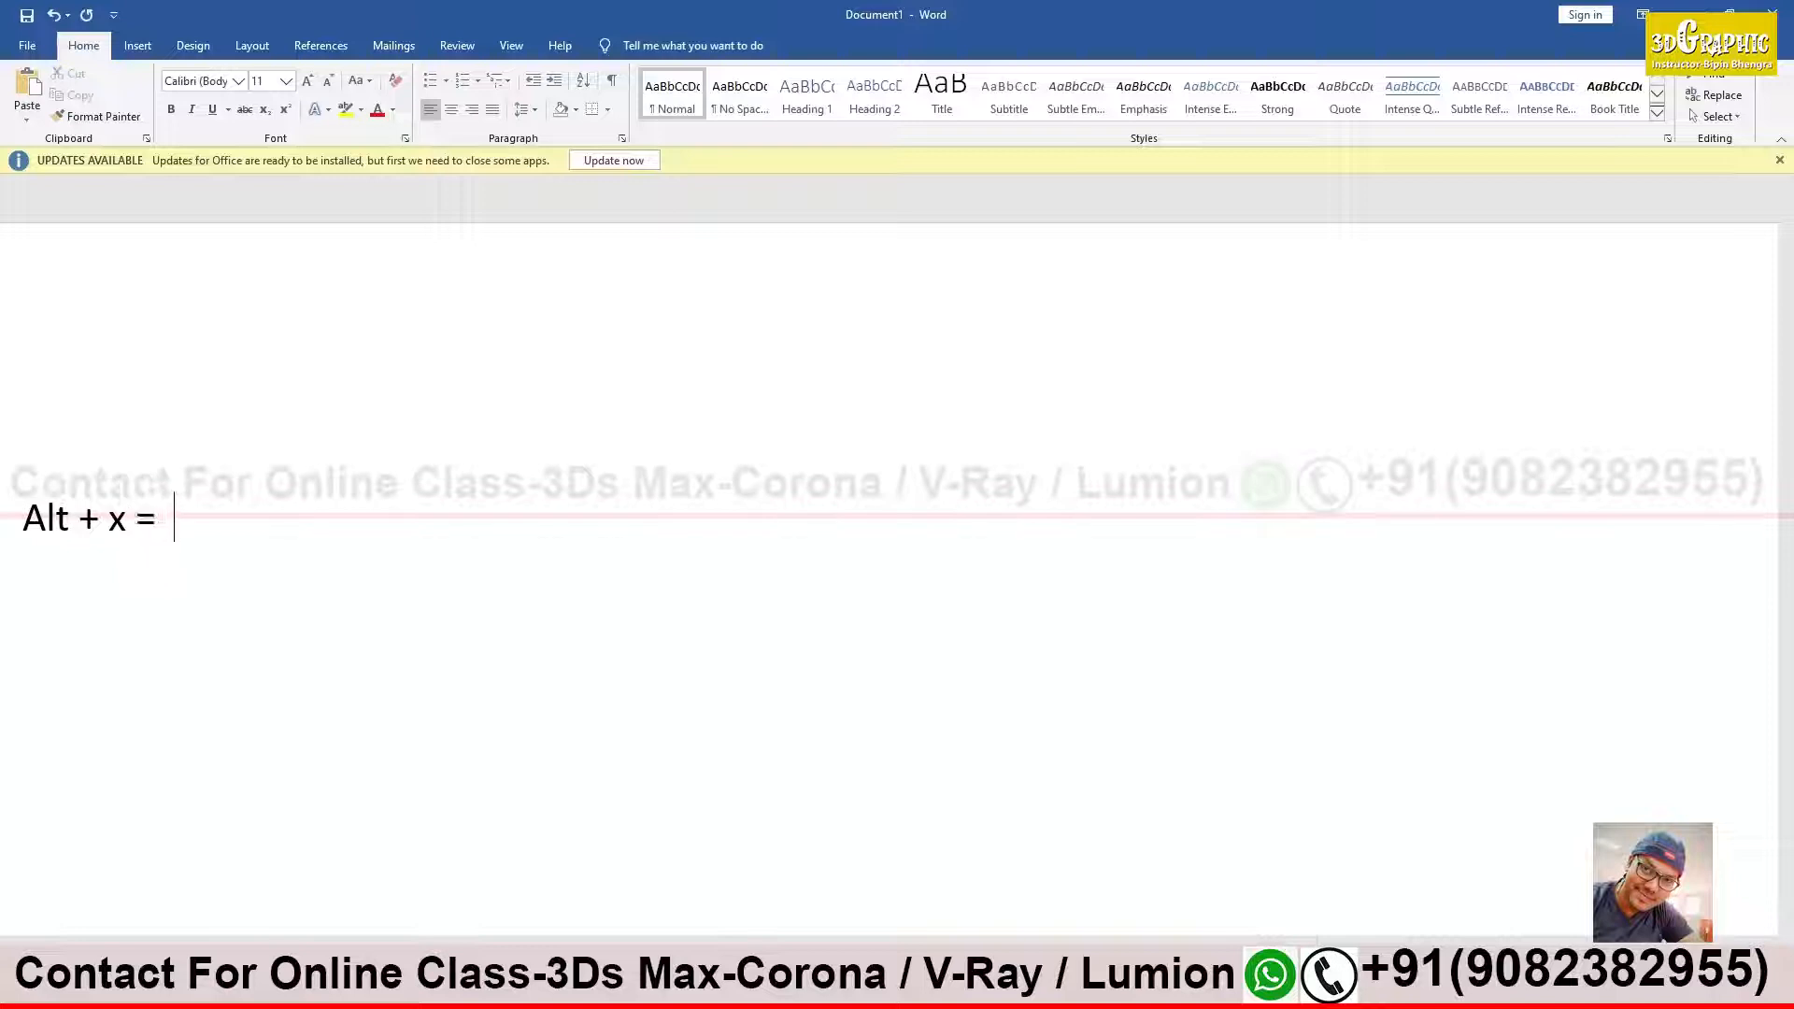
text(see throught)
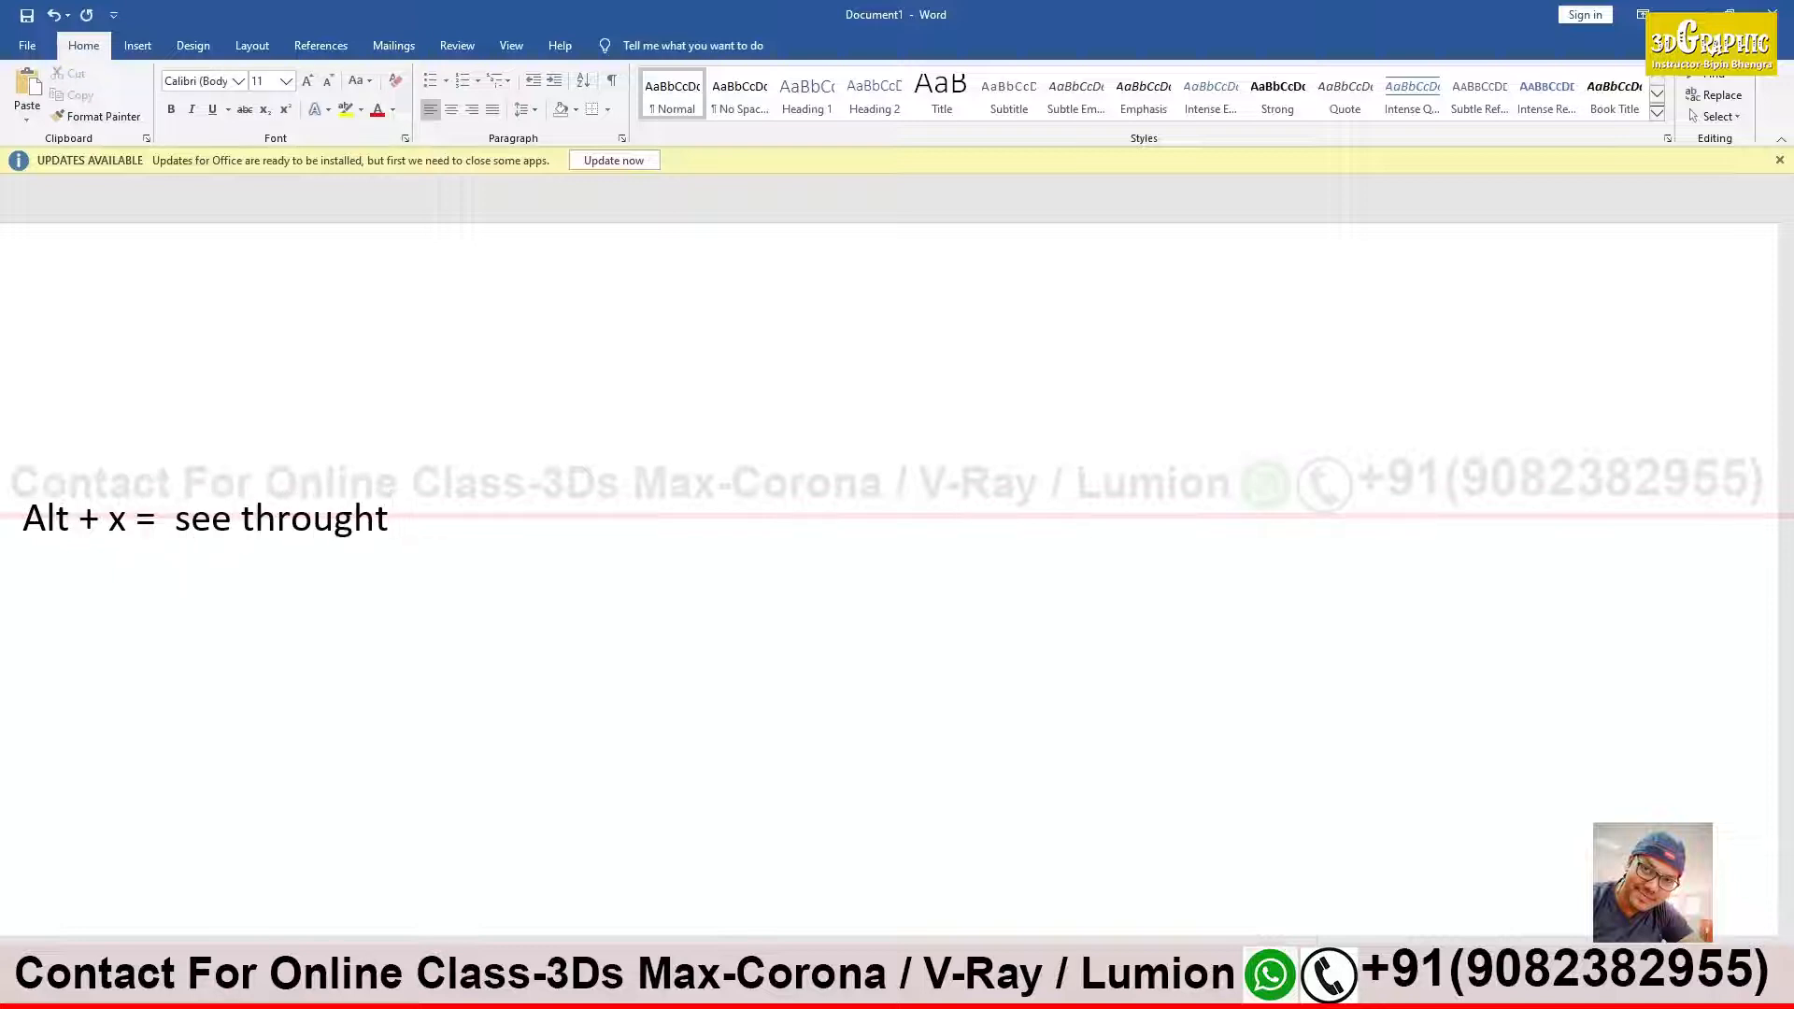
key(BackSpace)
text(mode)
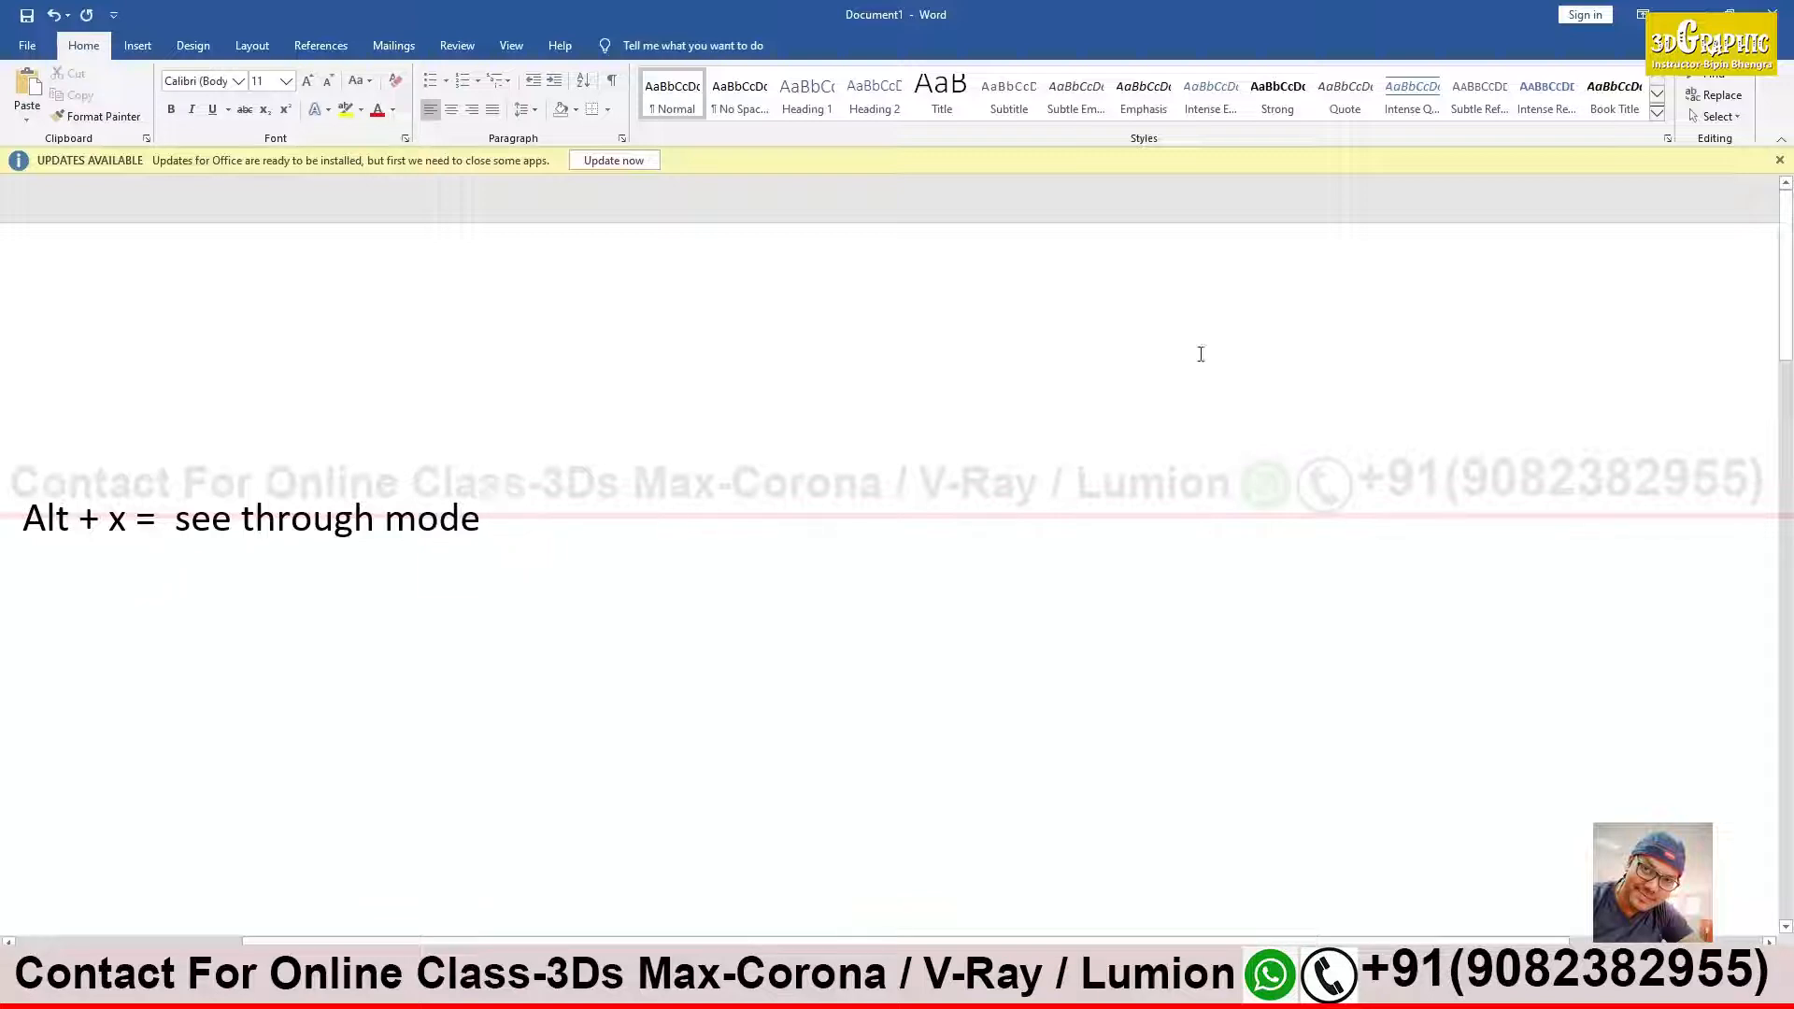
text(on /)
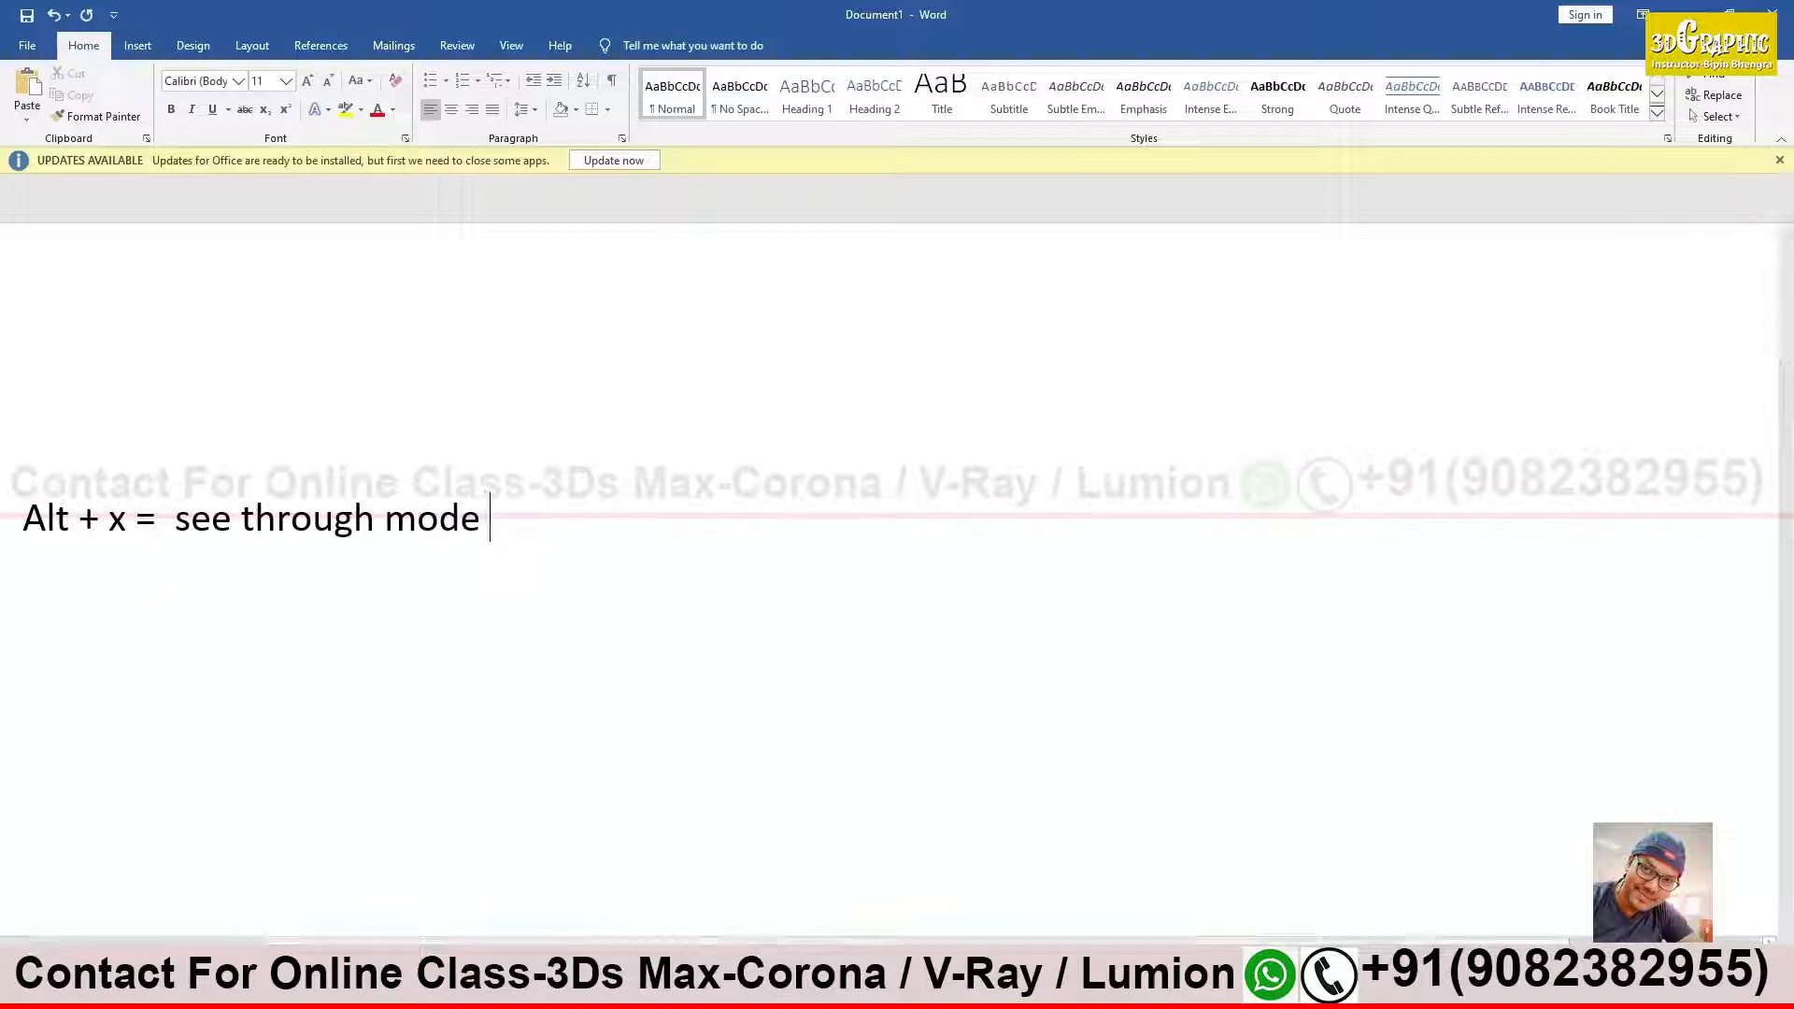
text( off)
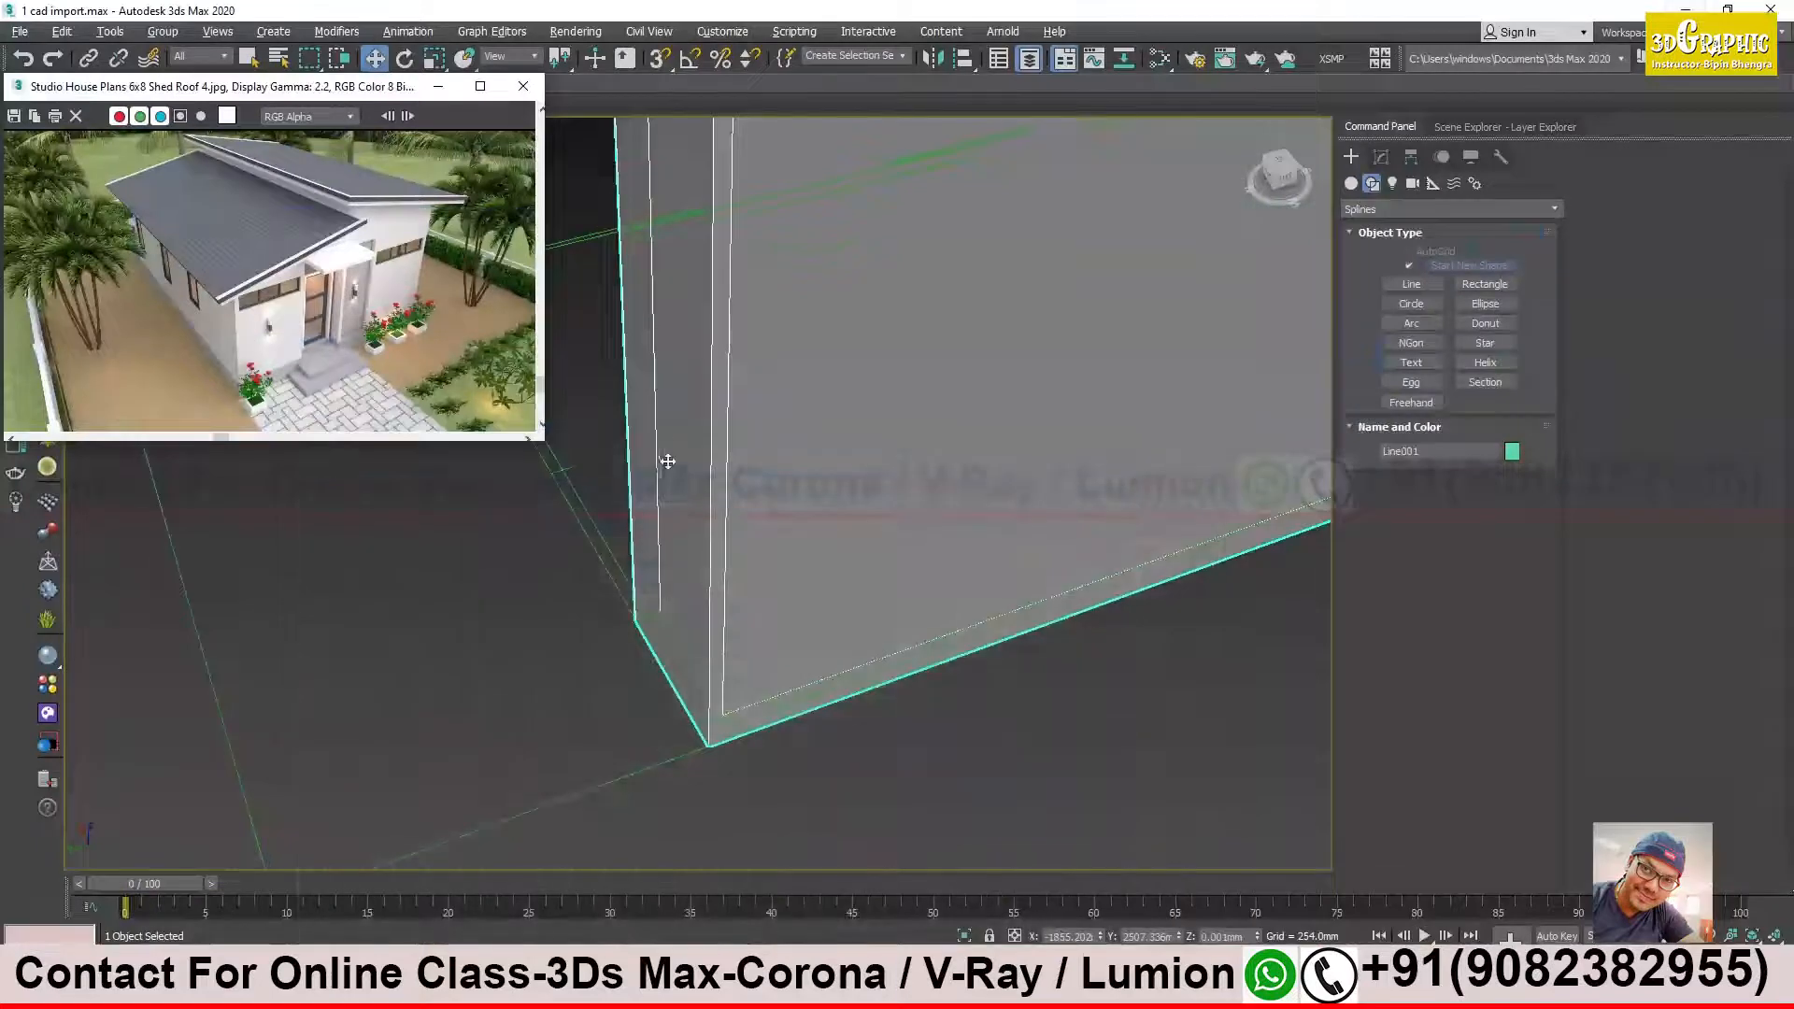
Step: Add an Edit Poly modifier on top of the extruded wall's Extrude
alt+middle_drag(810, 619, 704, 682)
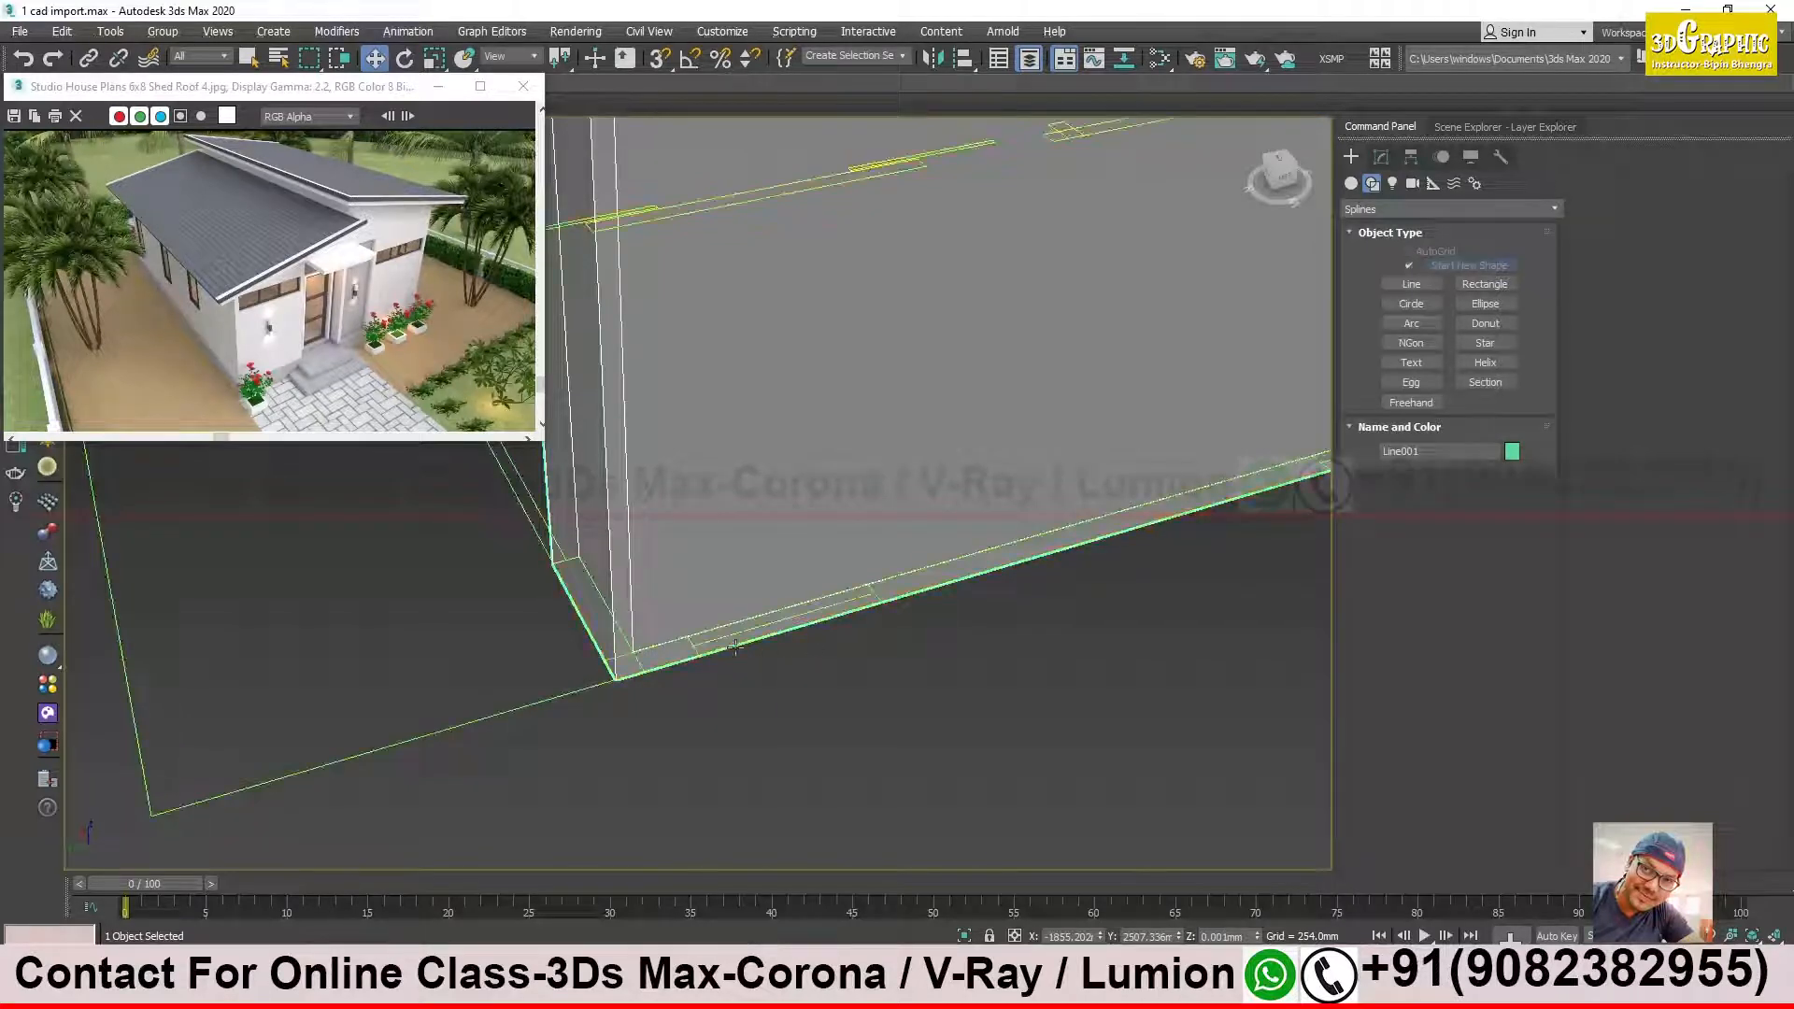
scroll(901, 680, down, 4)
middle_drag(979, 602, 895, 710)
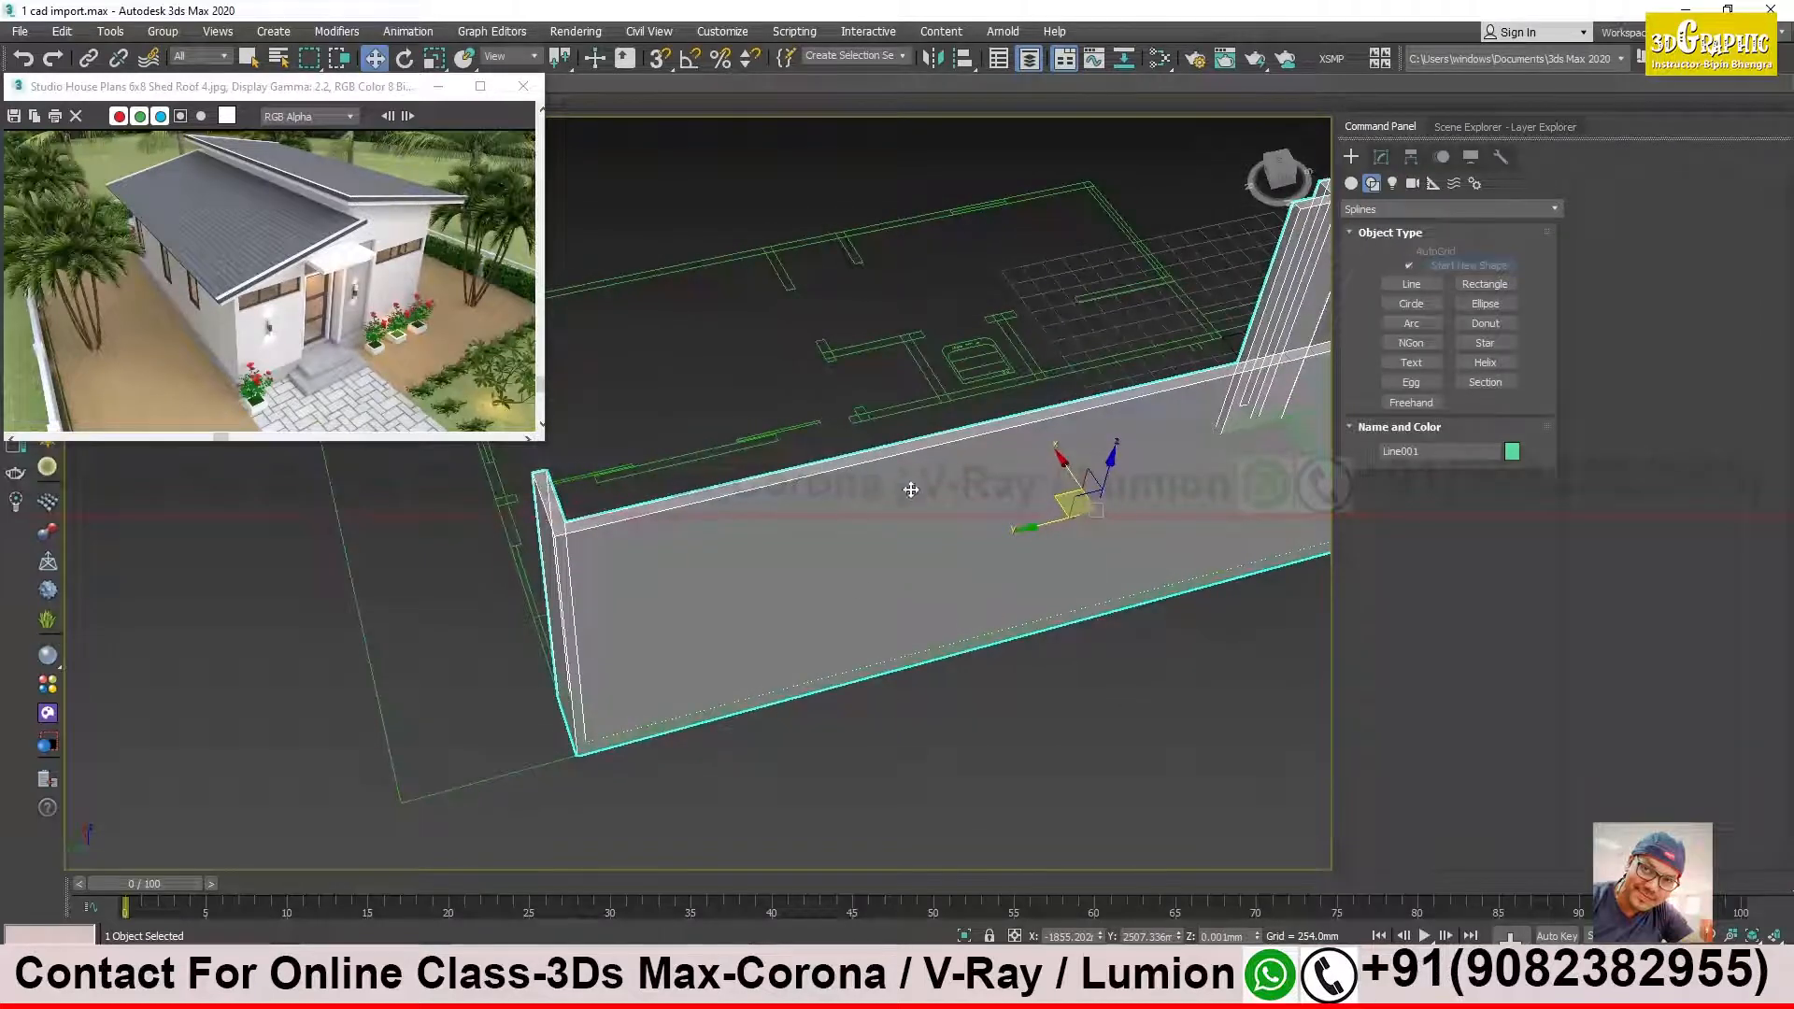
scroll(931, 697, up, 3)
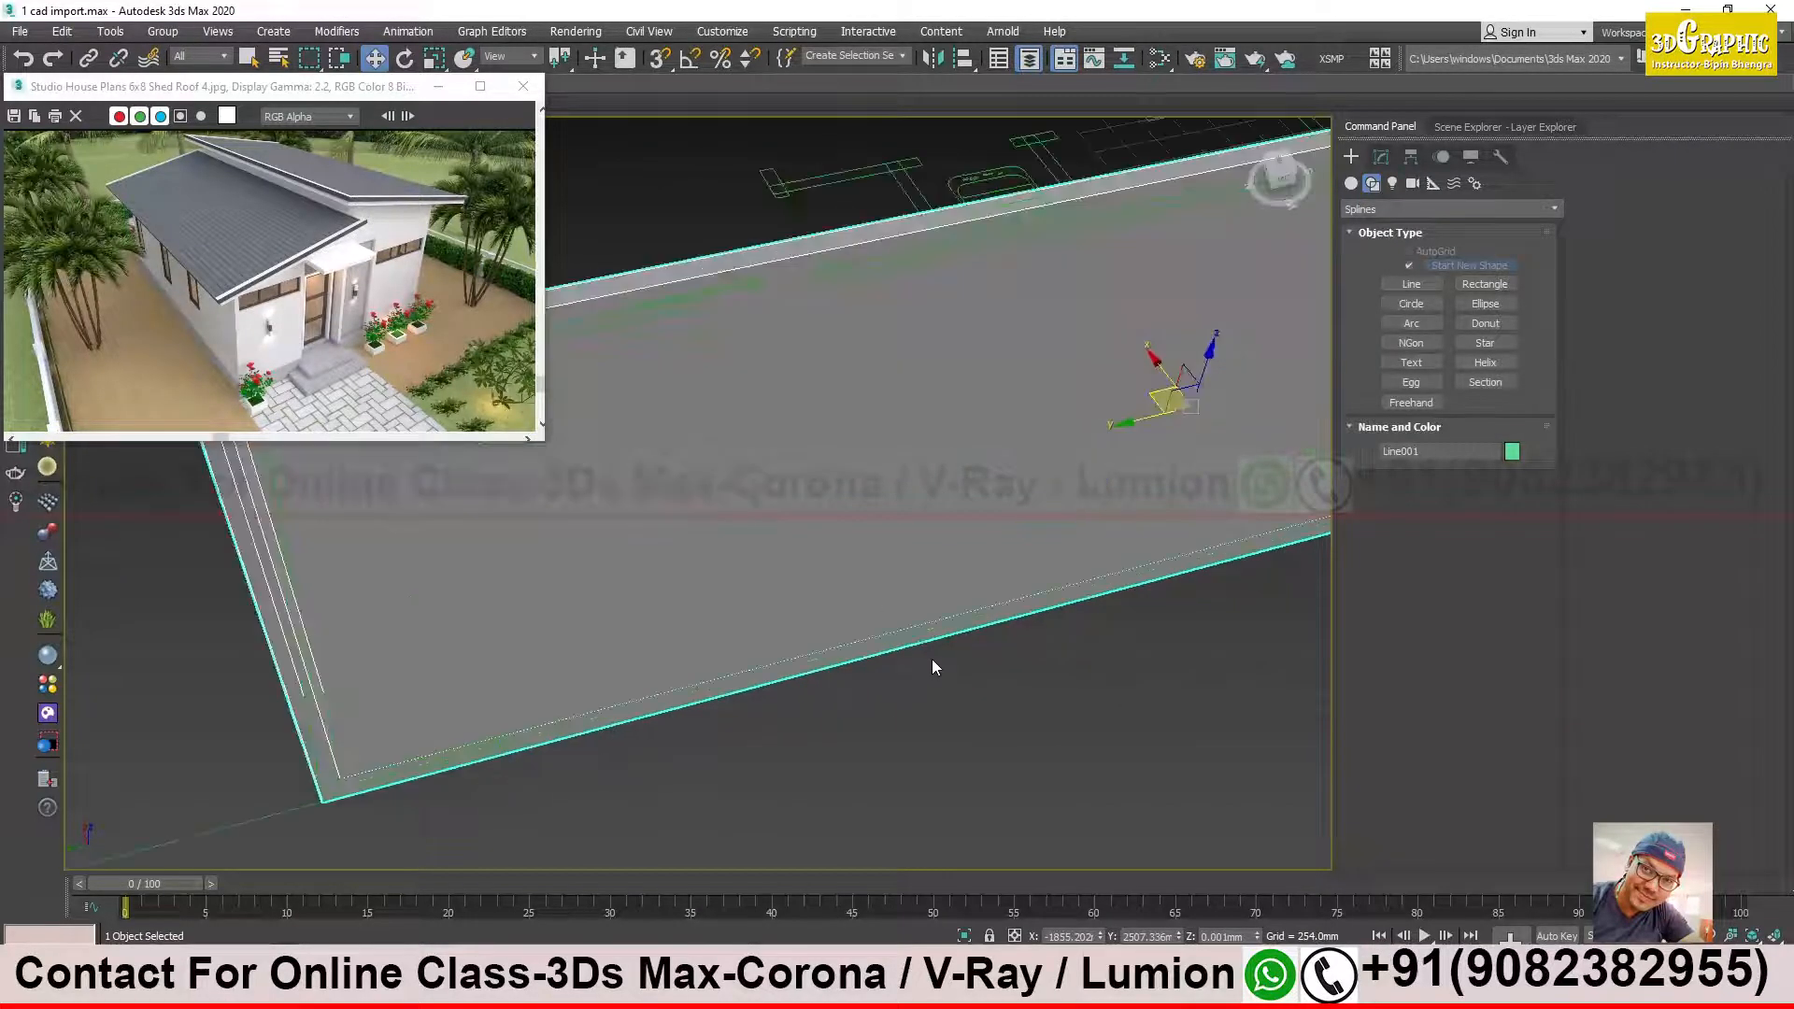
middle_drag(1025, 633, 971, 664)
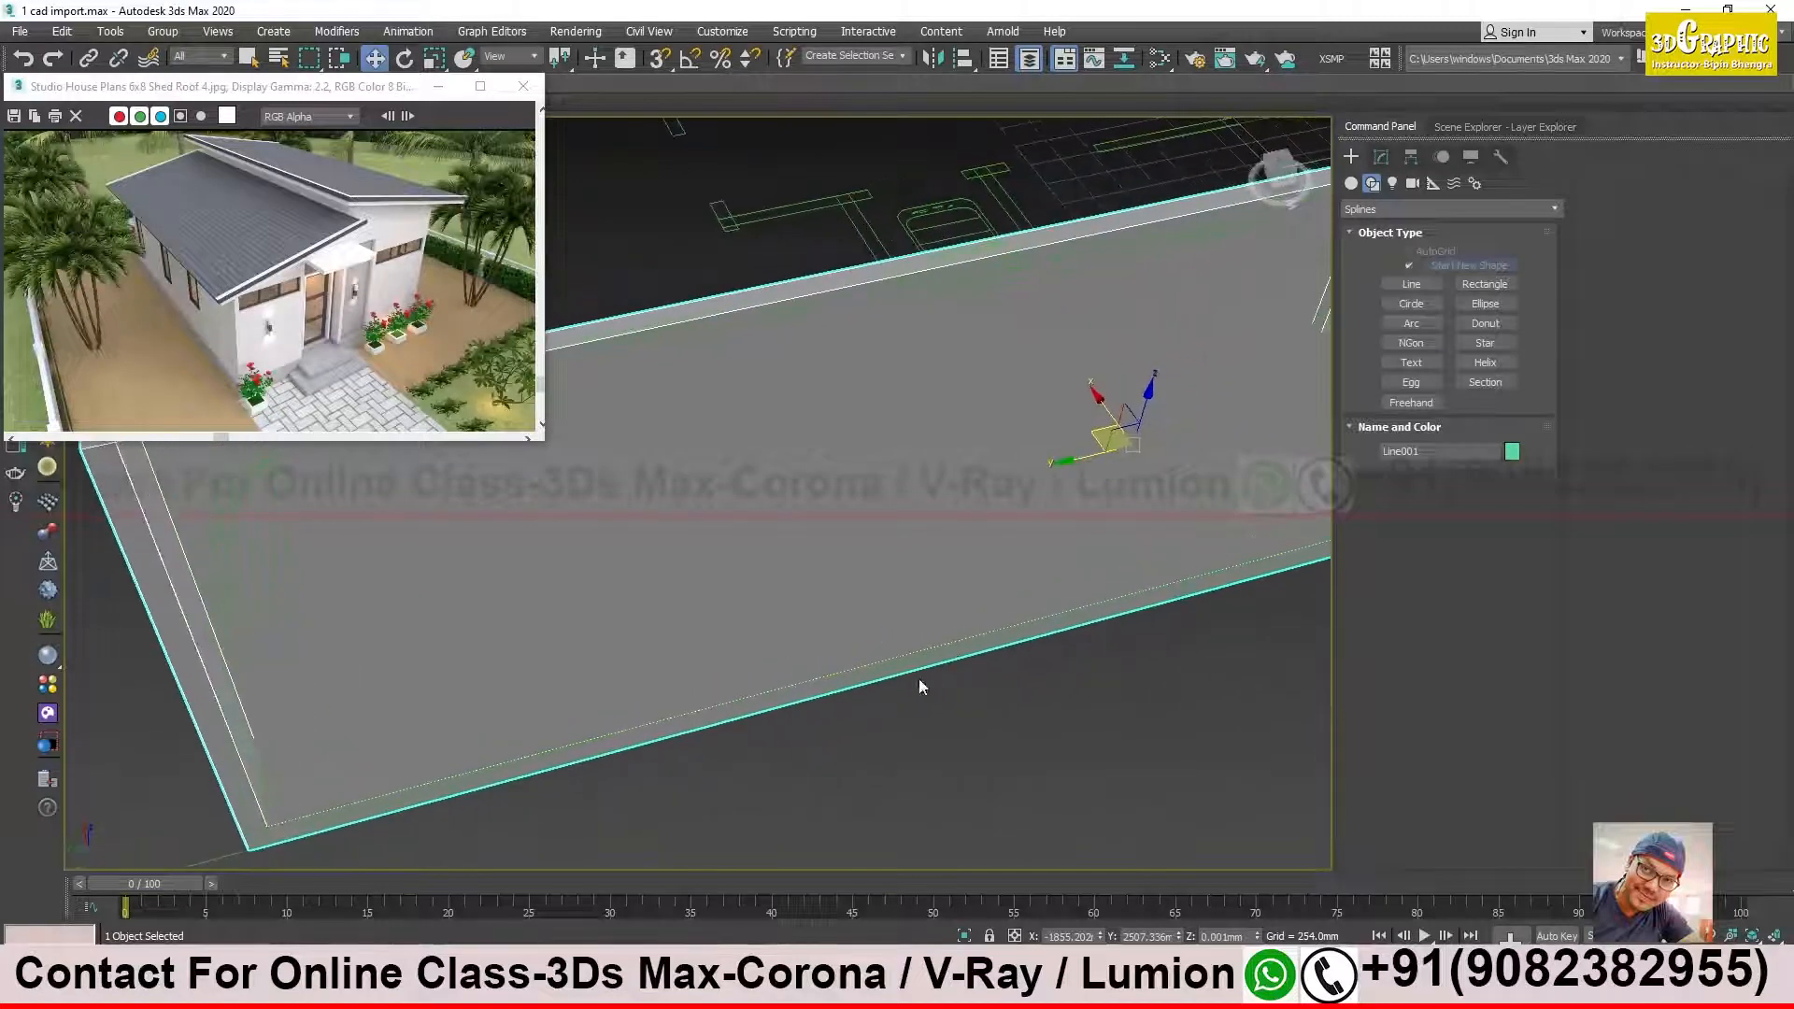
click(1381, 156)
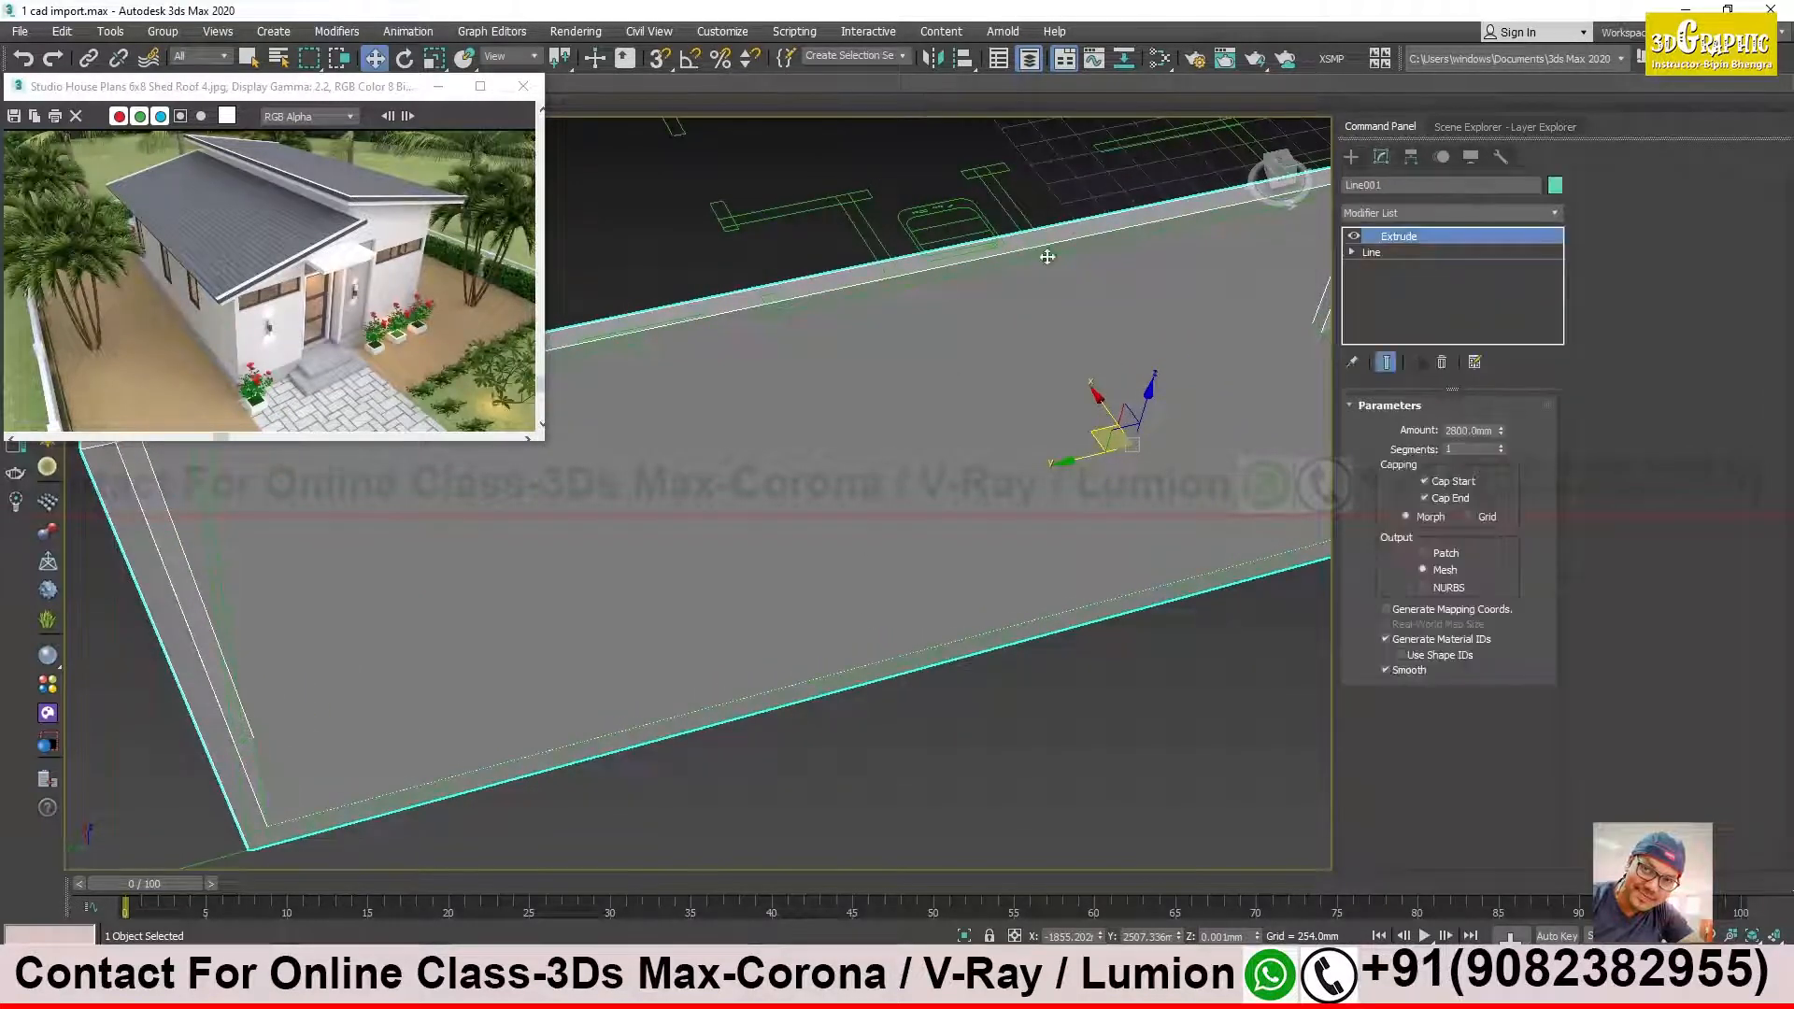
click(1427, 211)
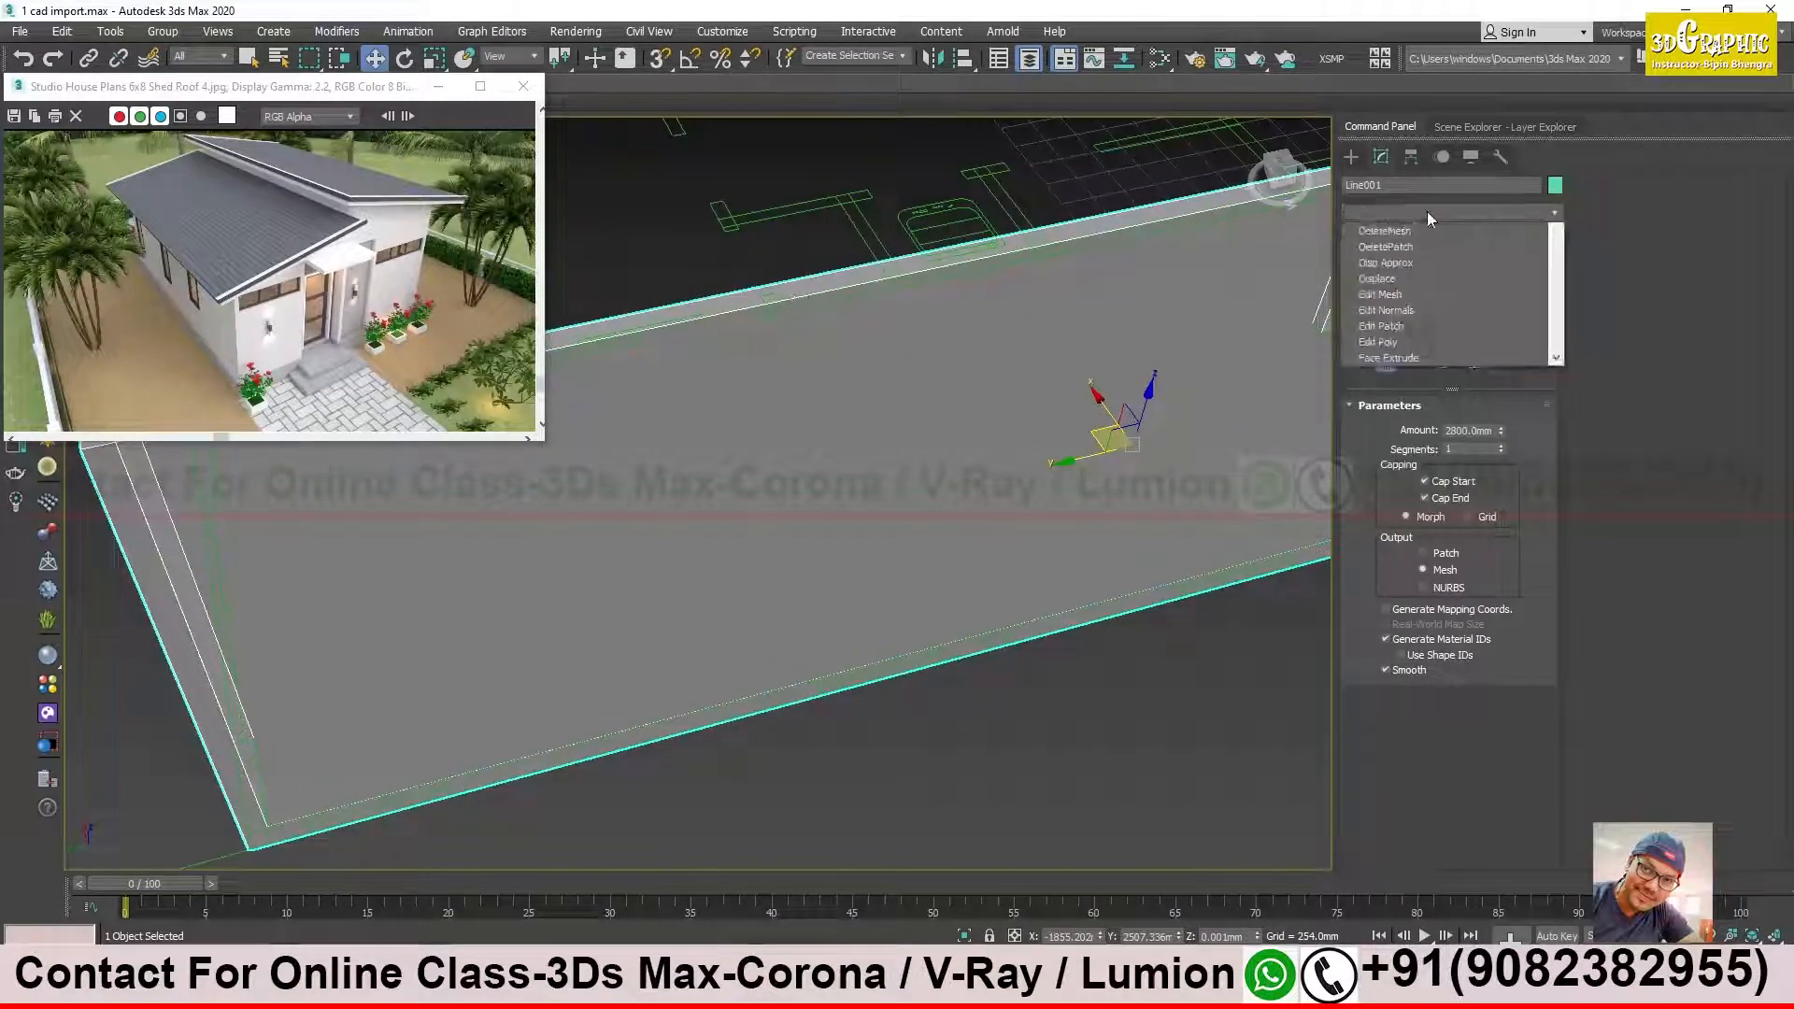
key(e)
key(e)
key(e)
key(e)
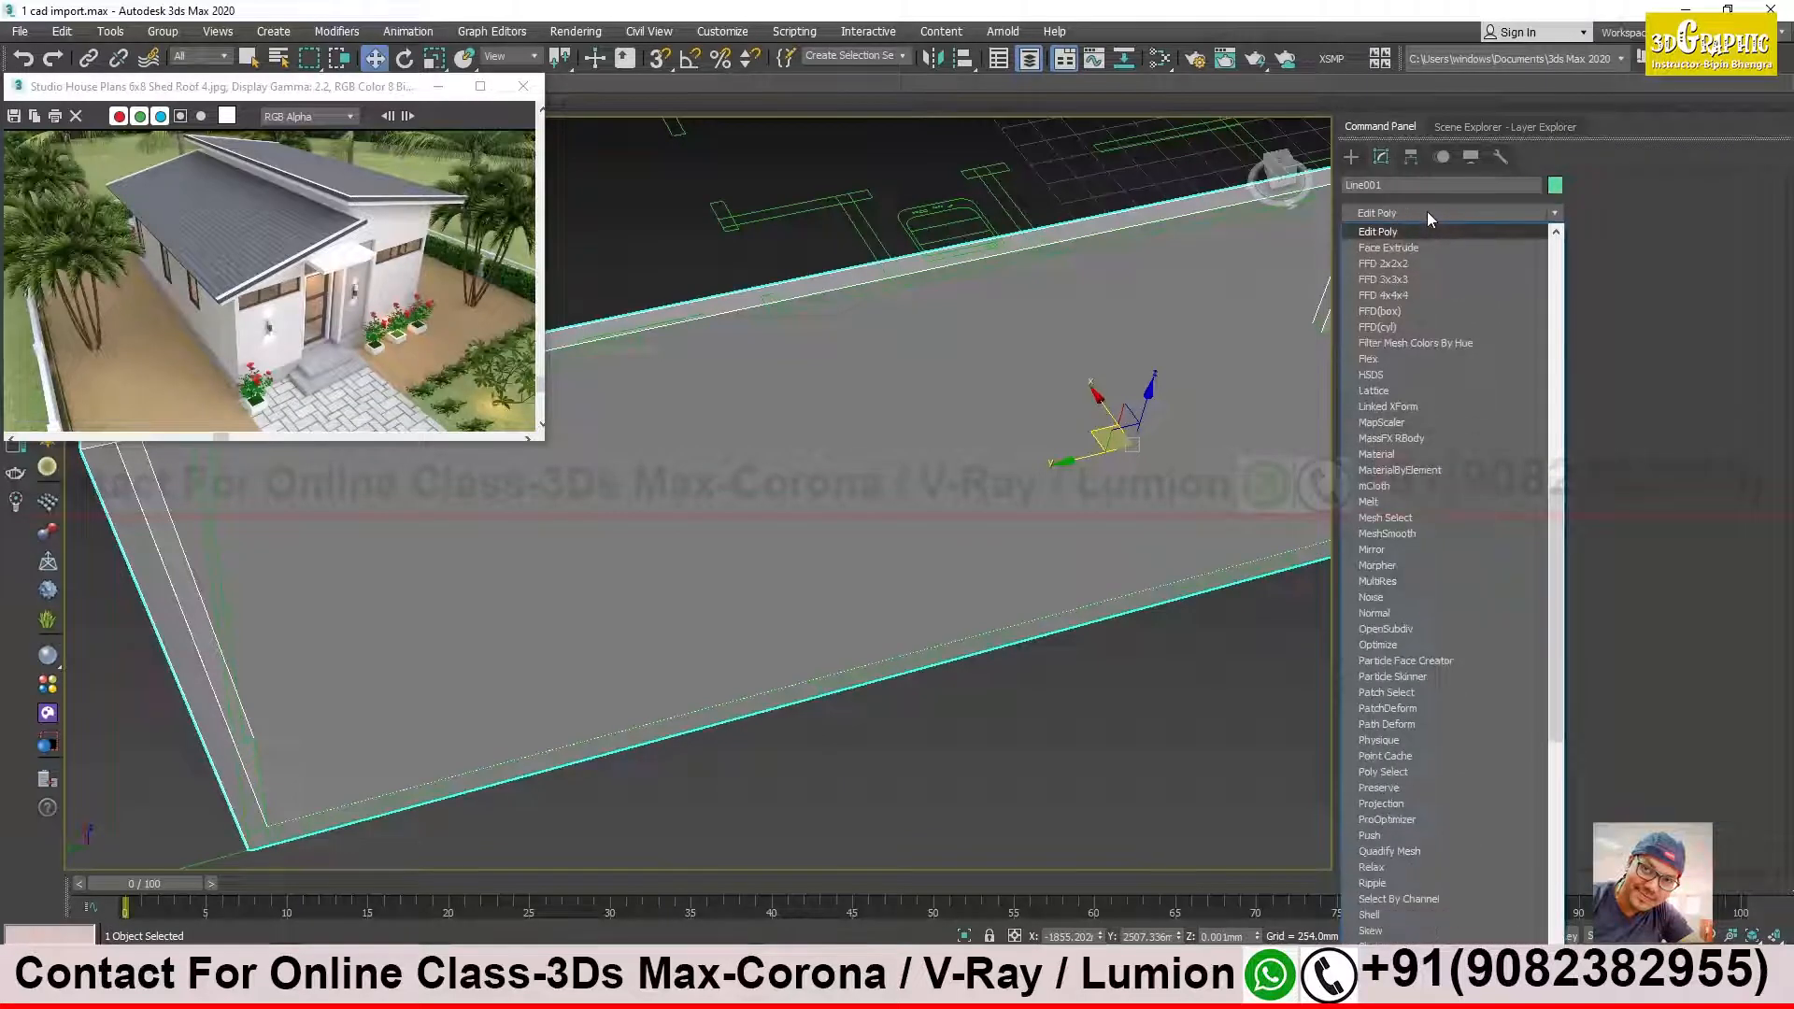
key(Return)
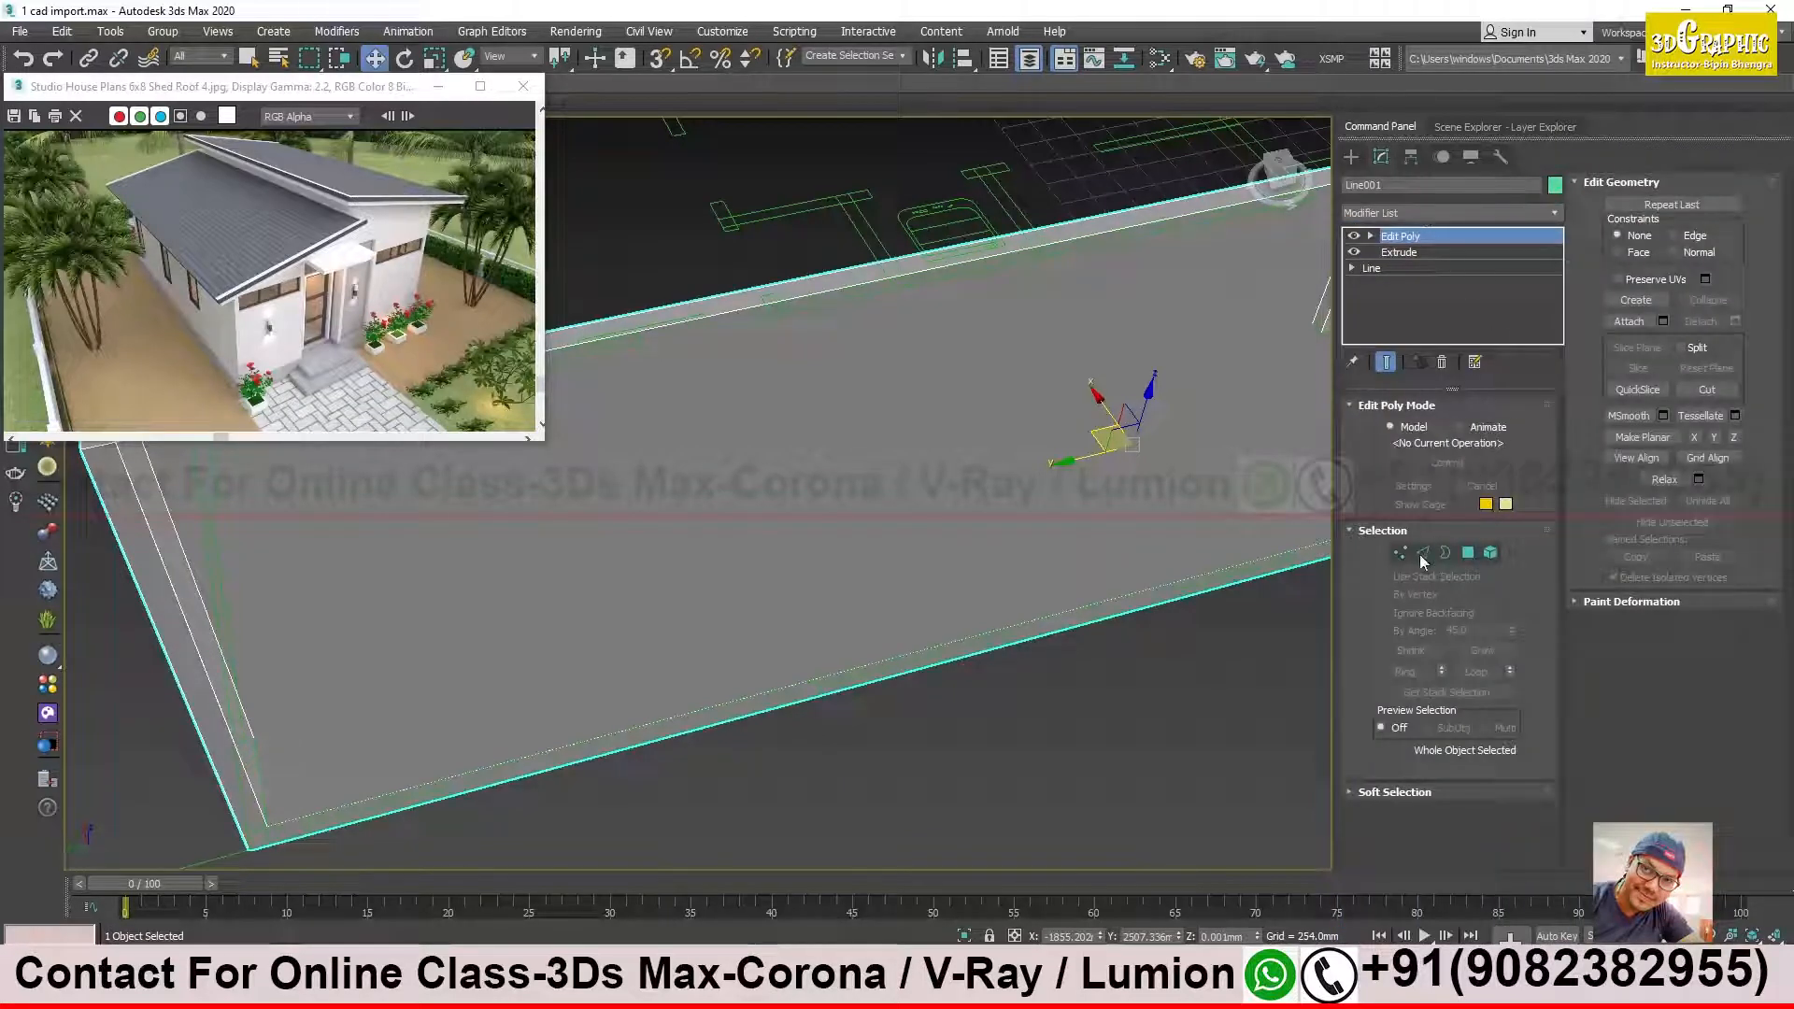
Step: Work at edge level and select the four long horizontal edges along the wall's upper and lower sides
click(1423, 553)
click(724, 321)
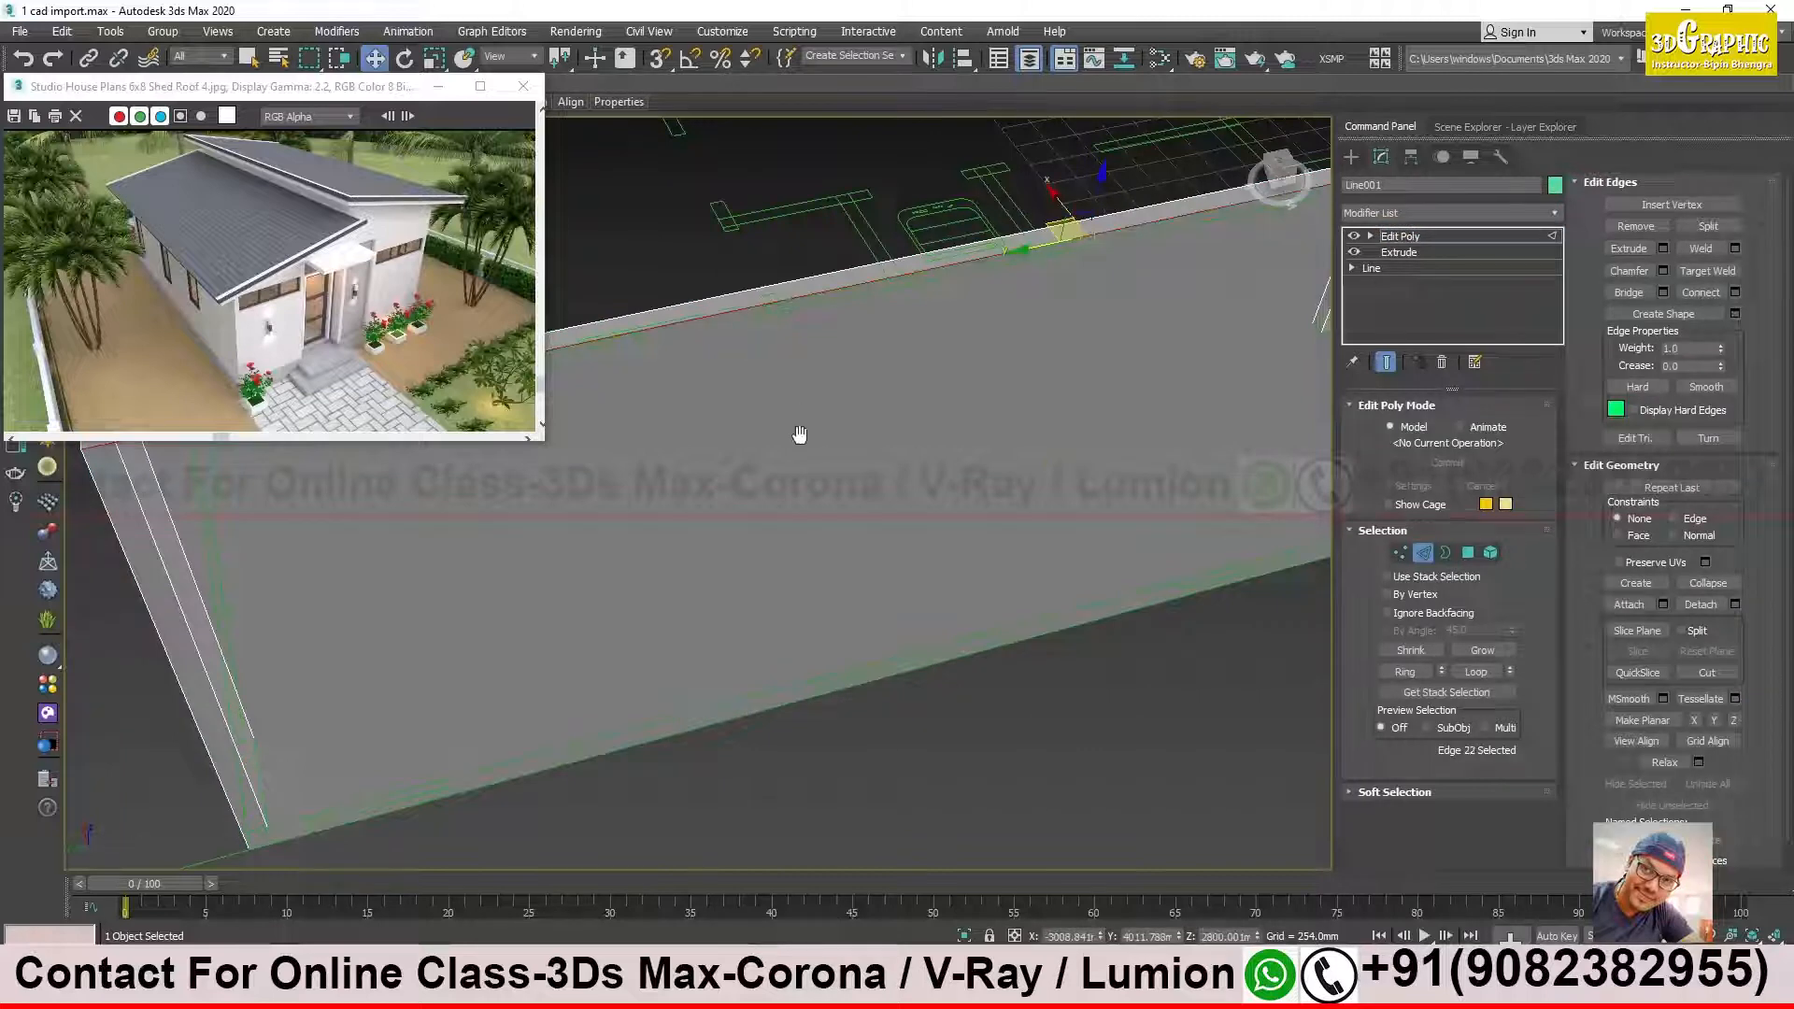
scroll(801, 433, down, 1)
scroll(882, 572, down, 2)
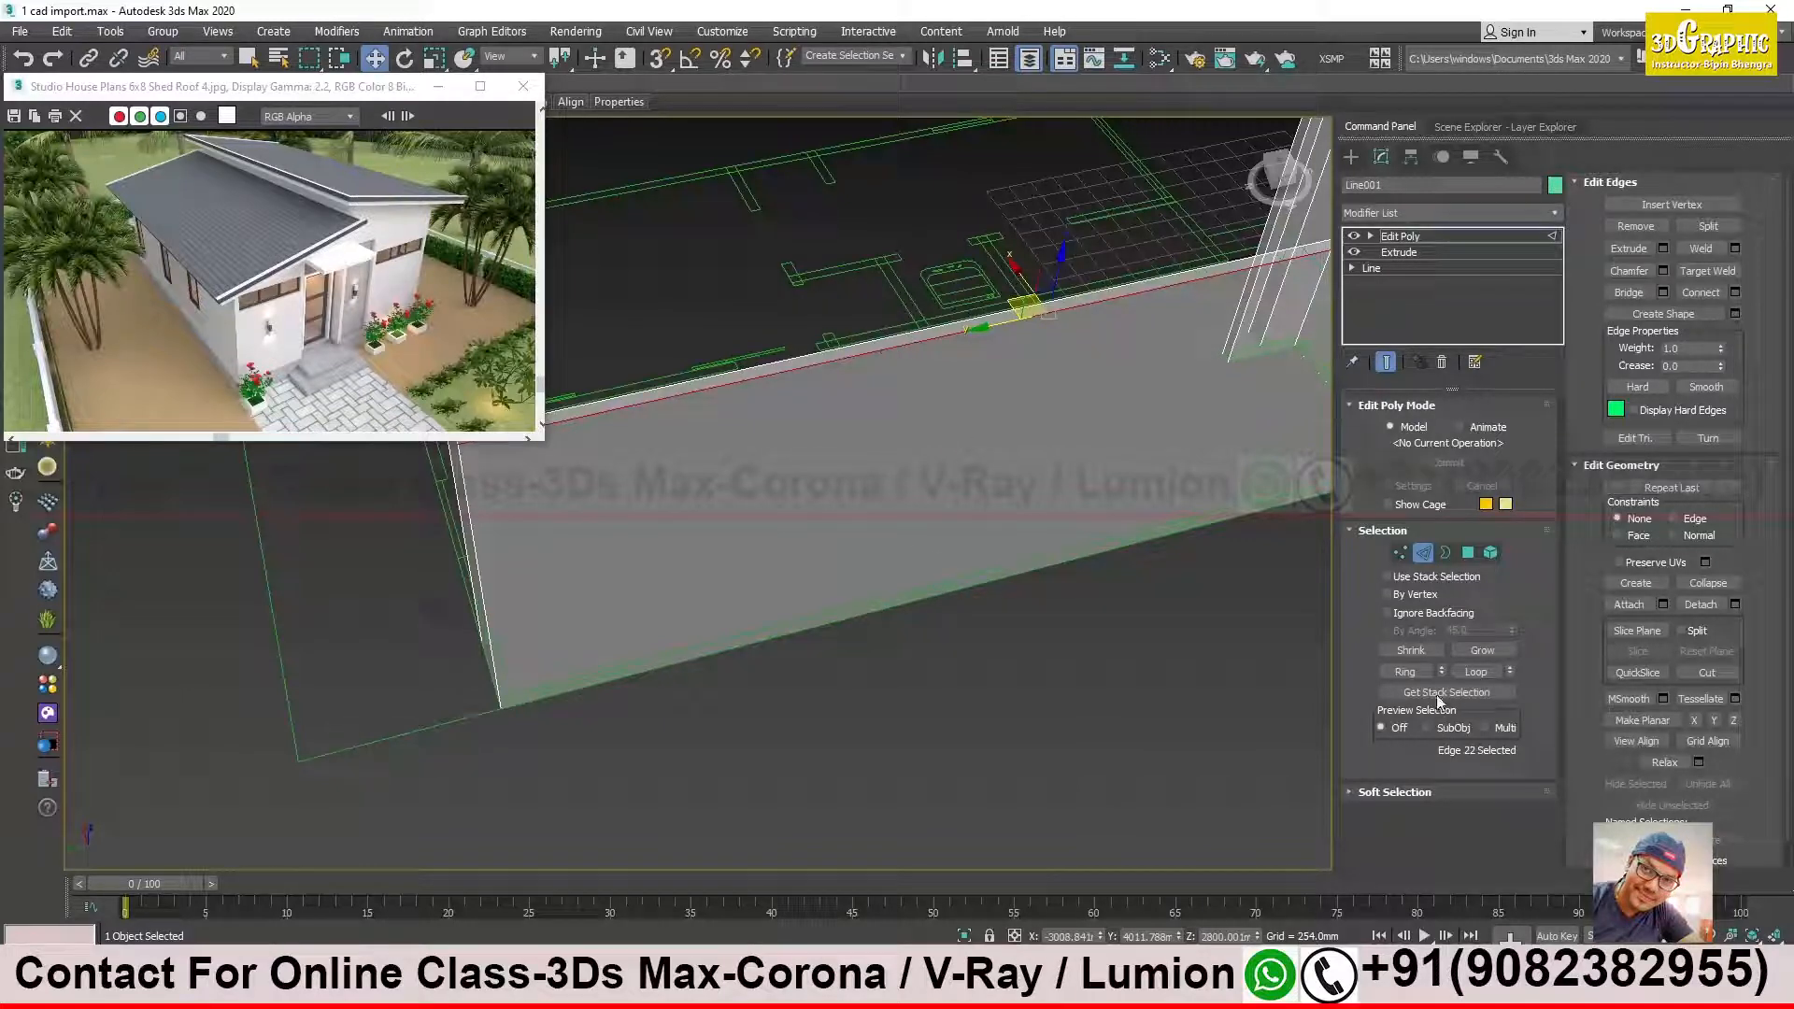
click(1421, 671)
middle_drag(1075, 634, 1088, 647)
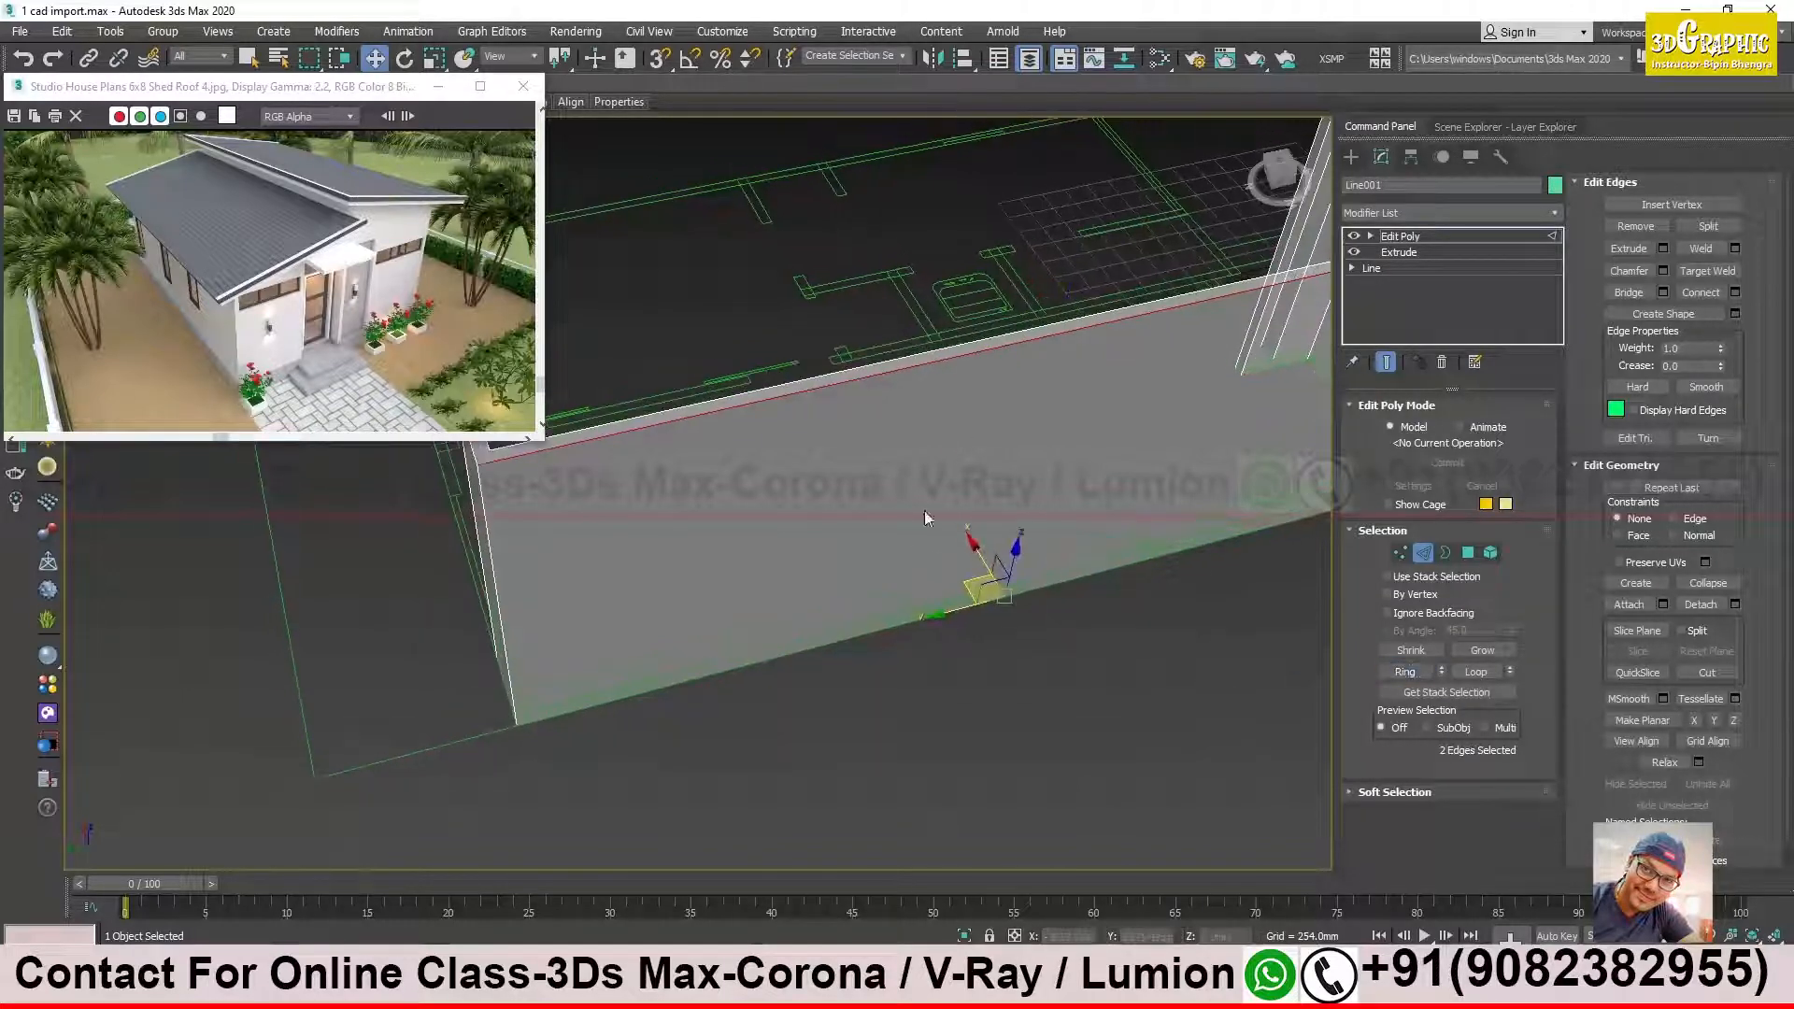
alt+middle_drag(888, 453, 917, 464)
scroll(807, 500, up, 1)
alt+middle_drag(788, 524, 834, 390)
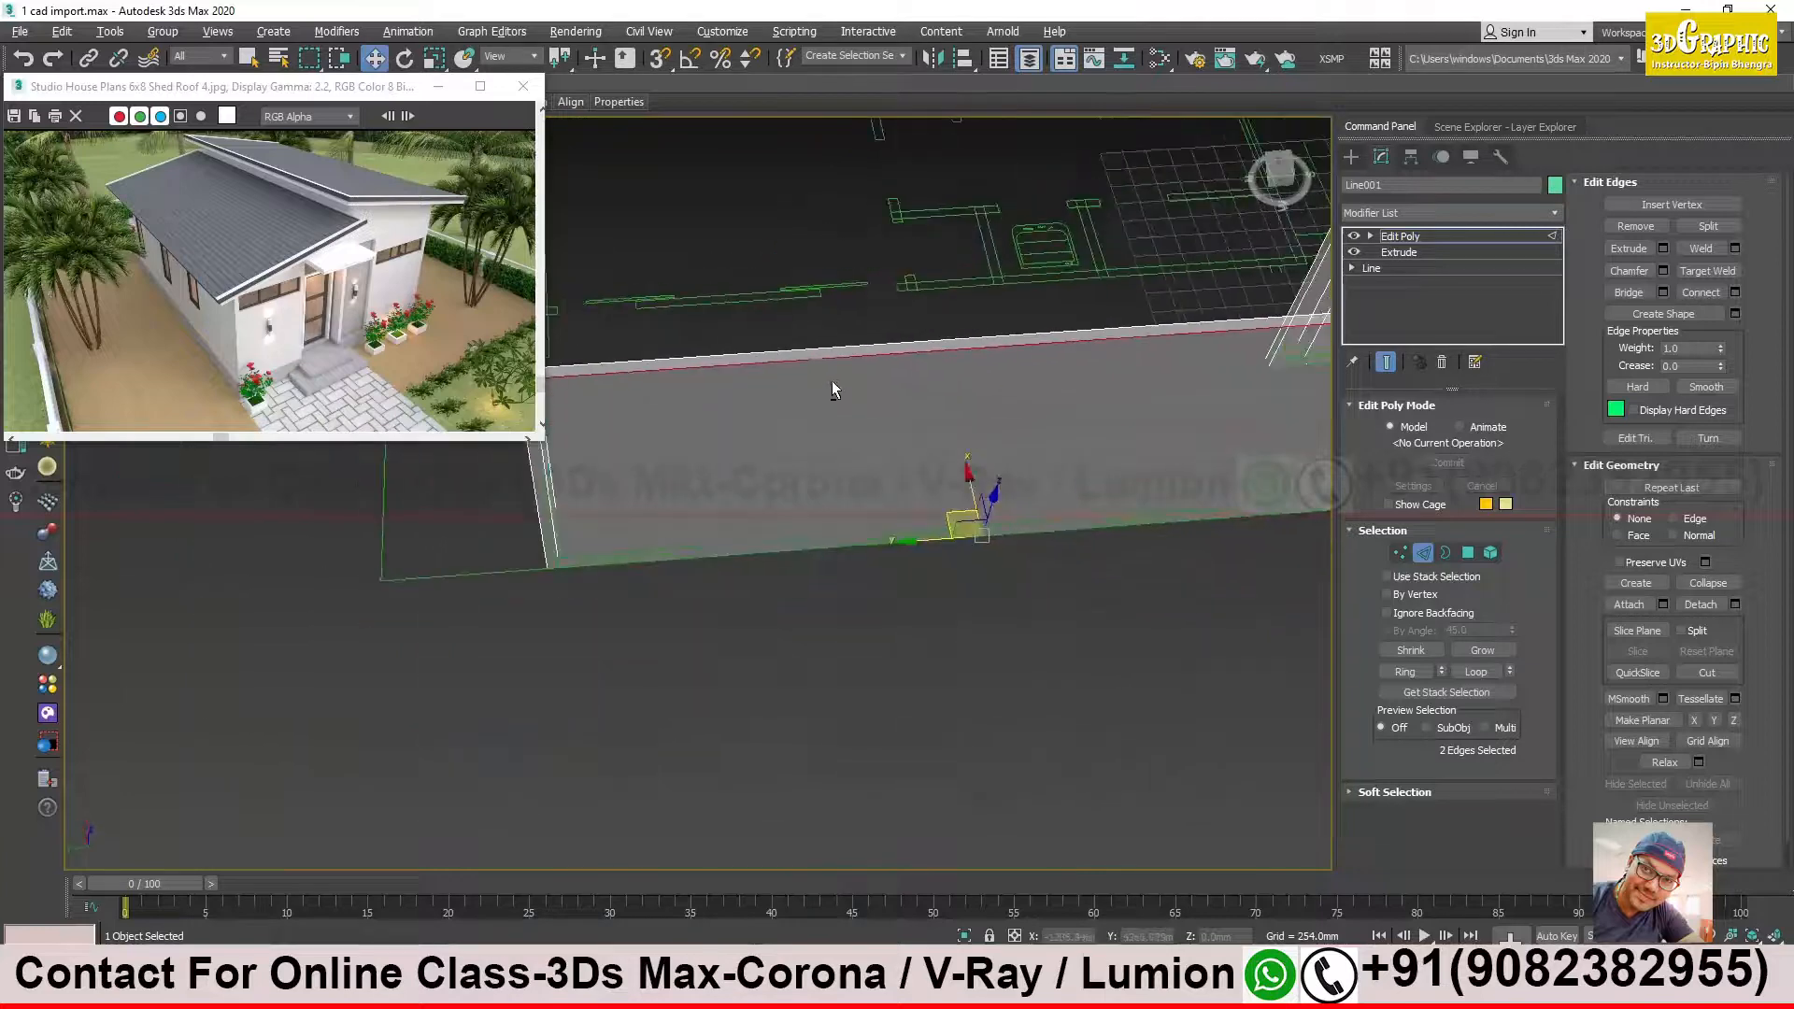
drag(913, 524, 869, 668)
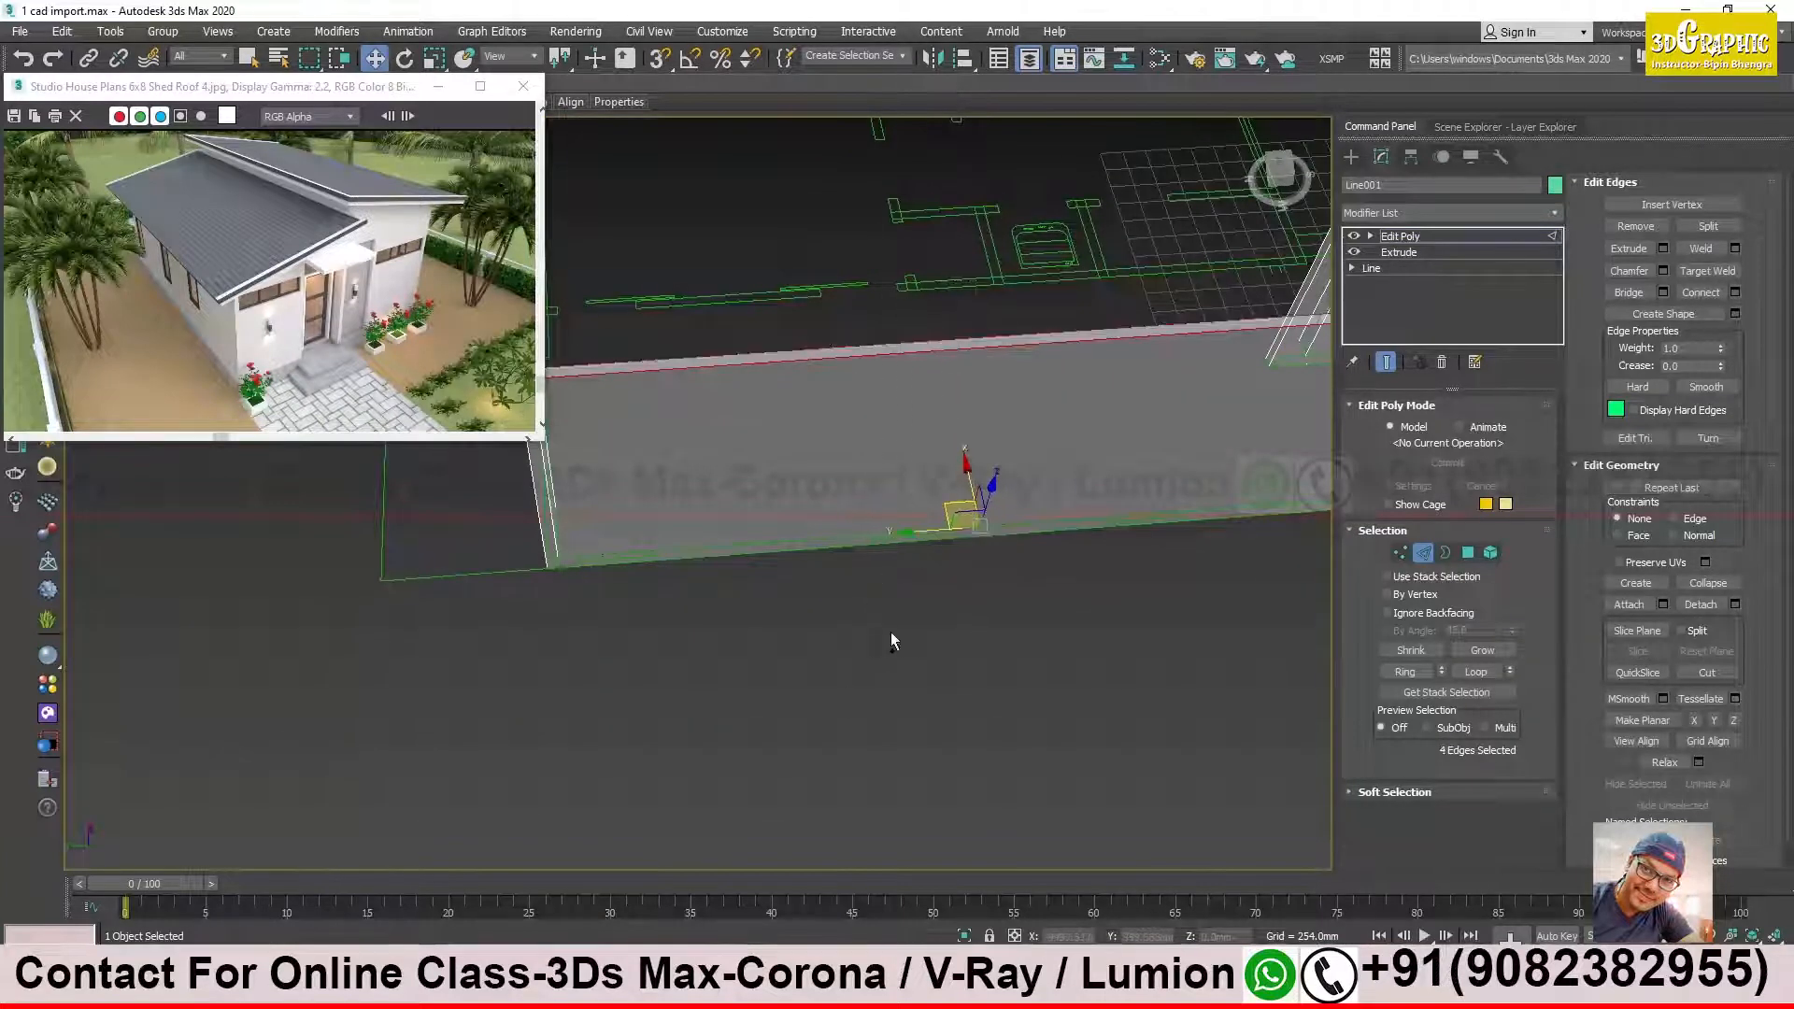
drag(1027, 284, 933, 565)
Step: Connect the selected edges with two segments, setting the pinch to -66 and adjusting the slide
right_click(918, 497)
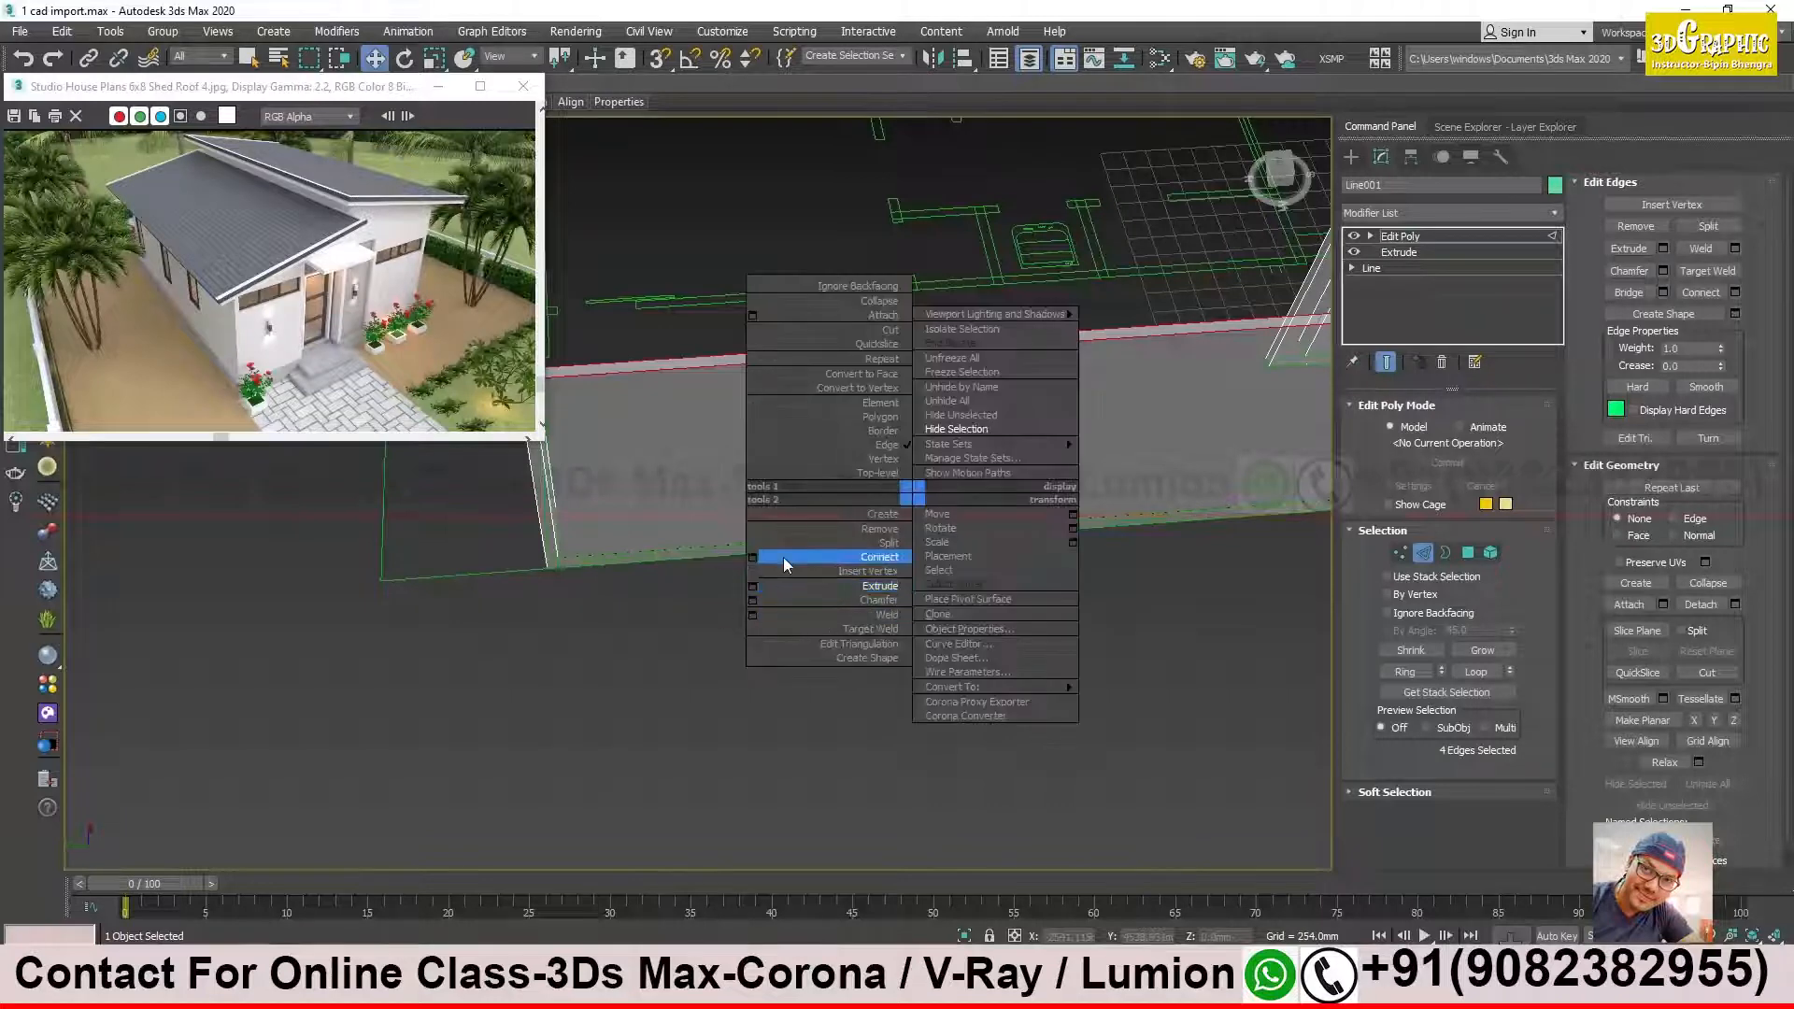
click(754, 559)
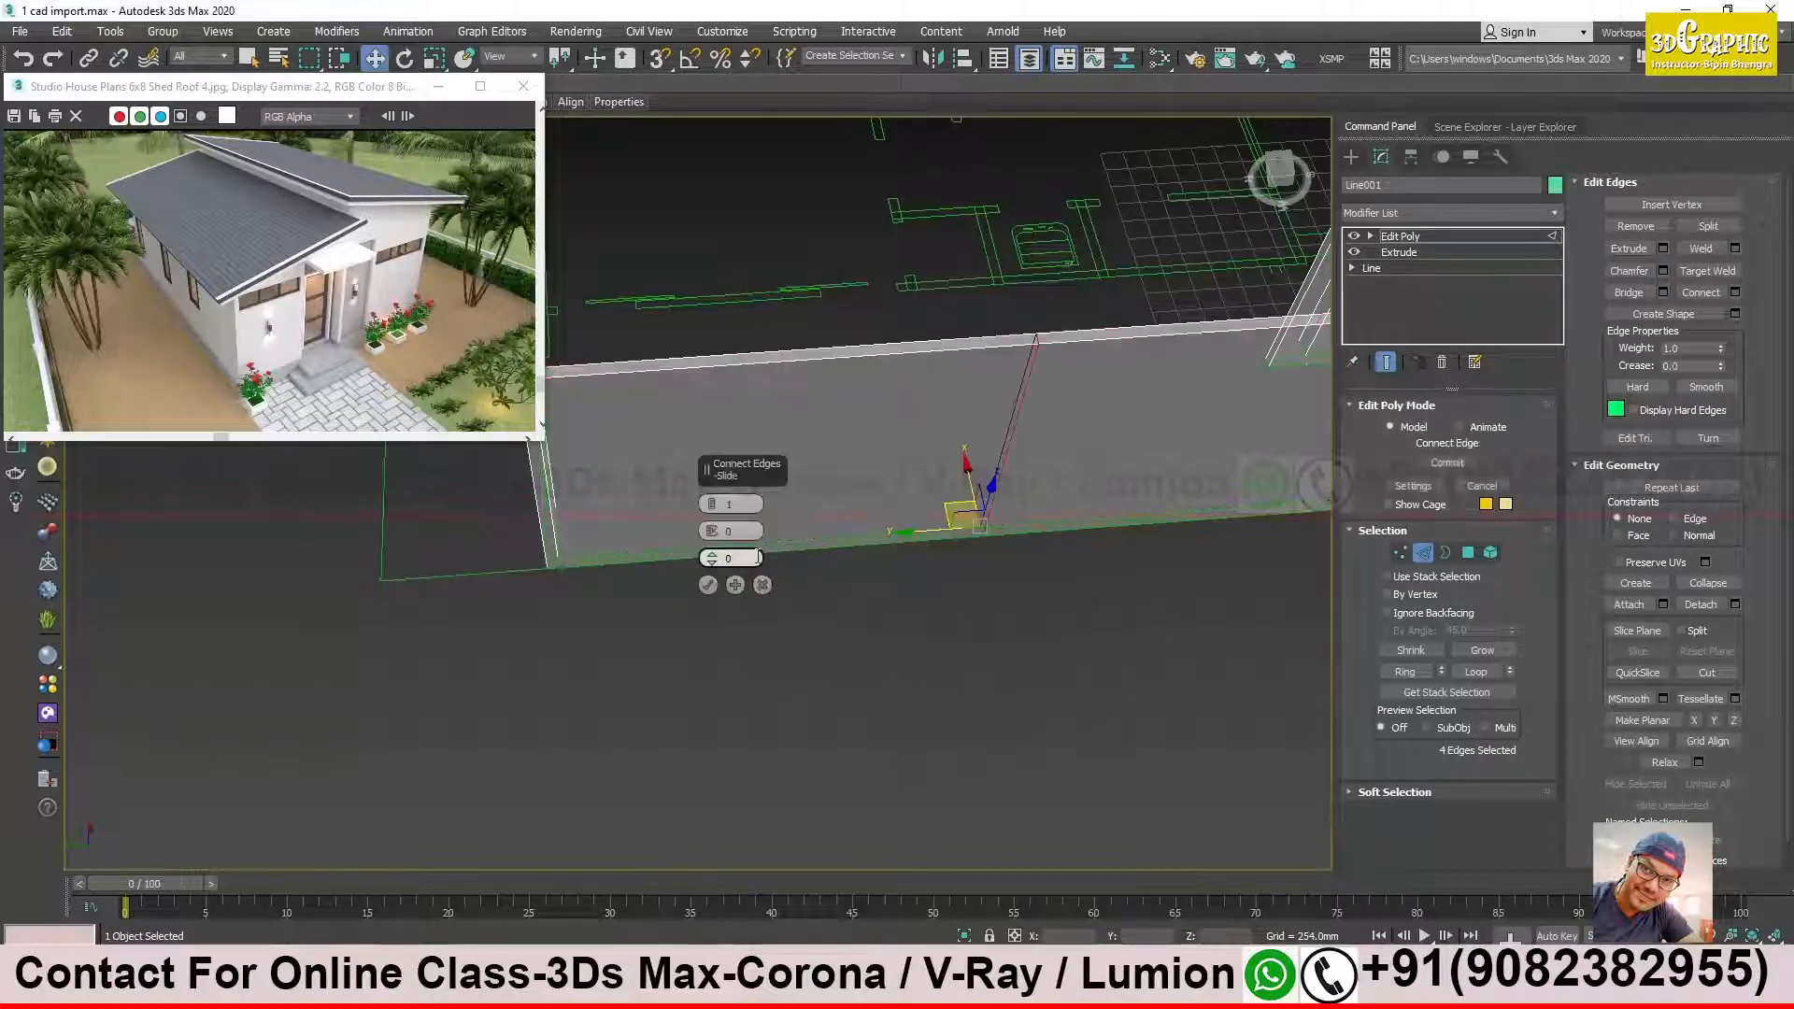
click(712, 505)
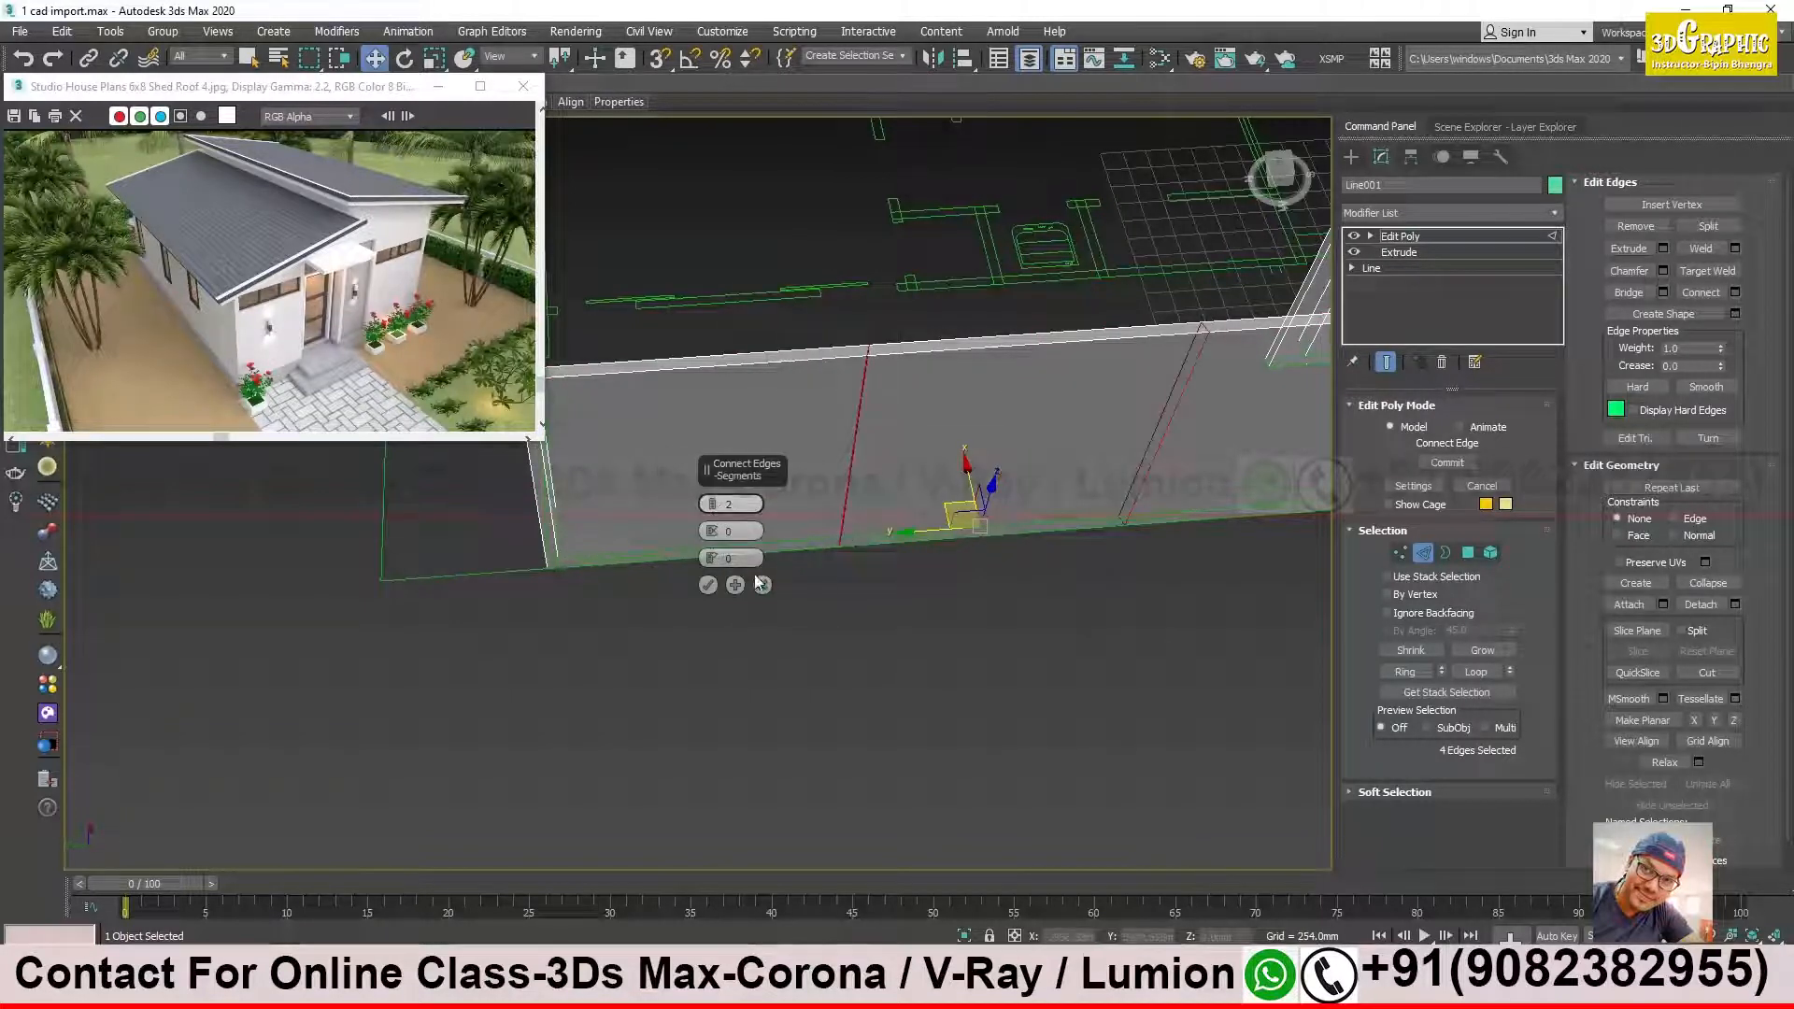
mouse_move(977, 608)
middle_down()
mouse_move(925, 619)
mouse_move(951, 595)
middle_up()
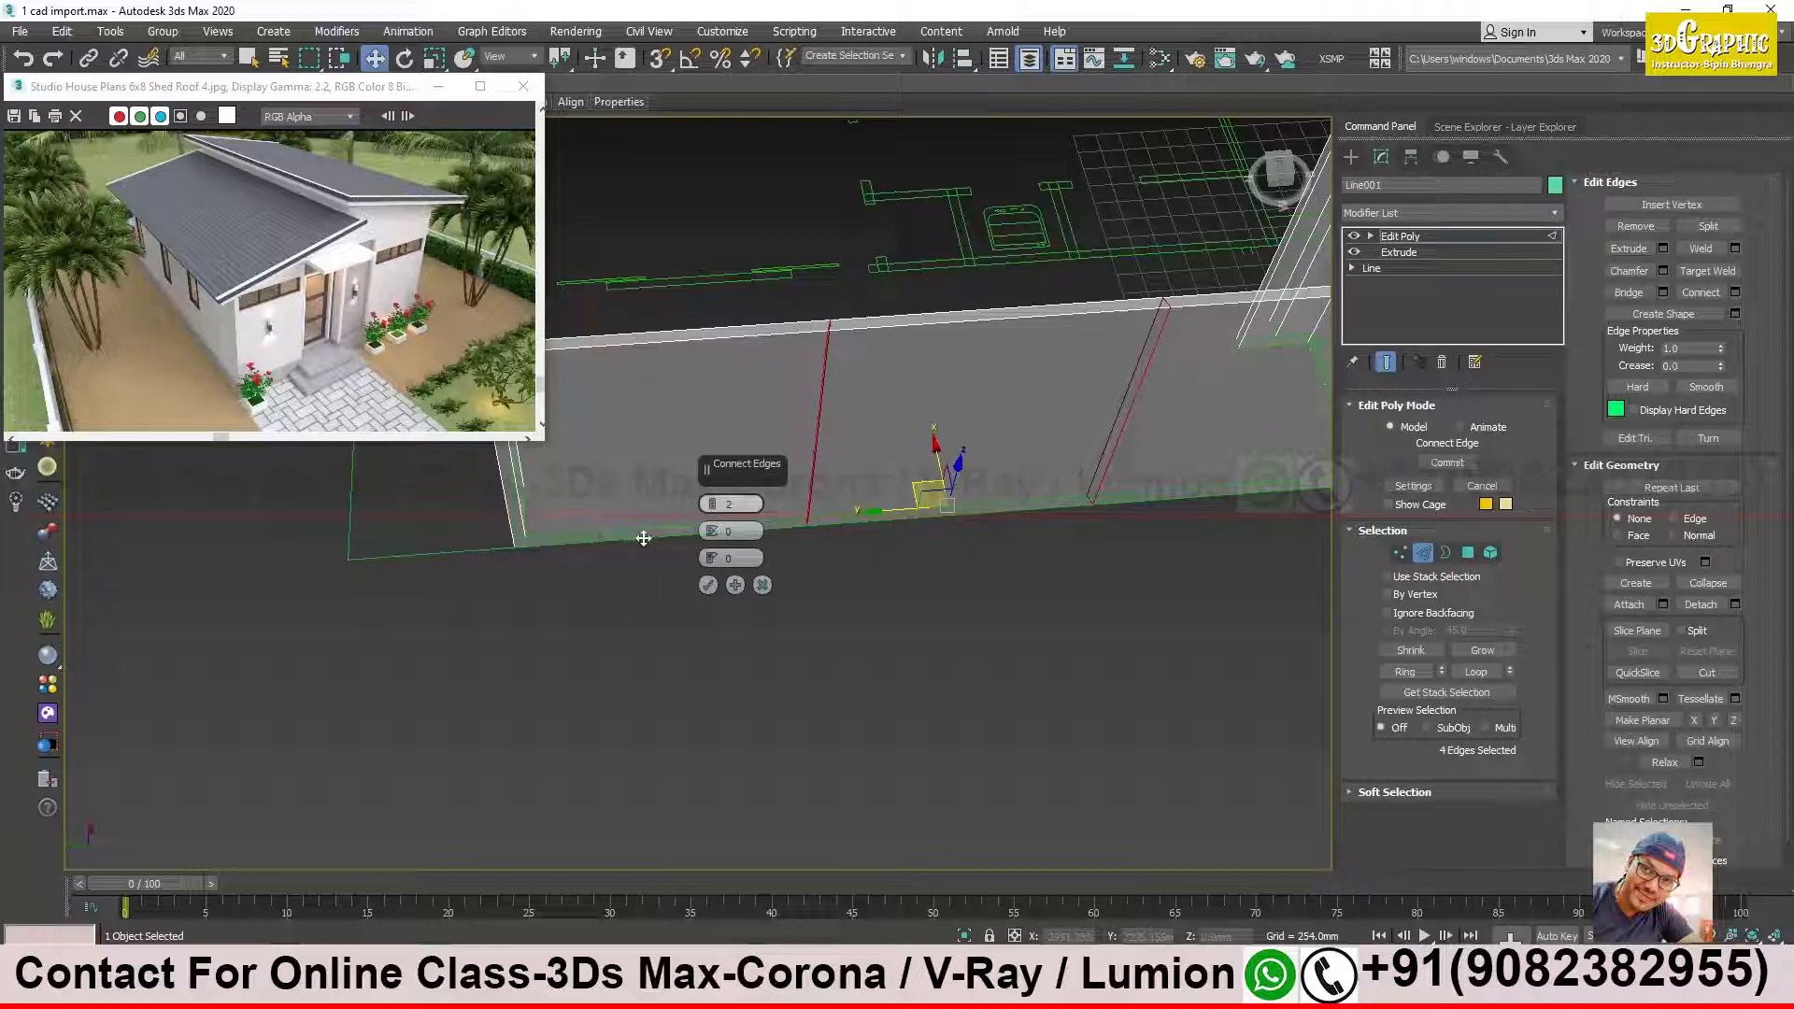
middle_drag(1146, 510, 1266, 482)
drag(712, 531, 799, 790)
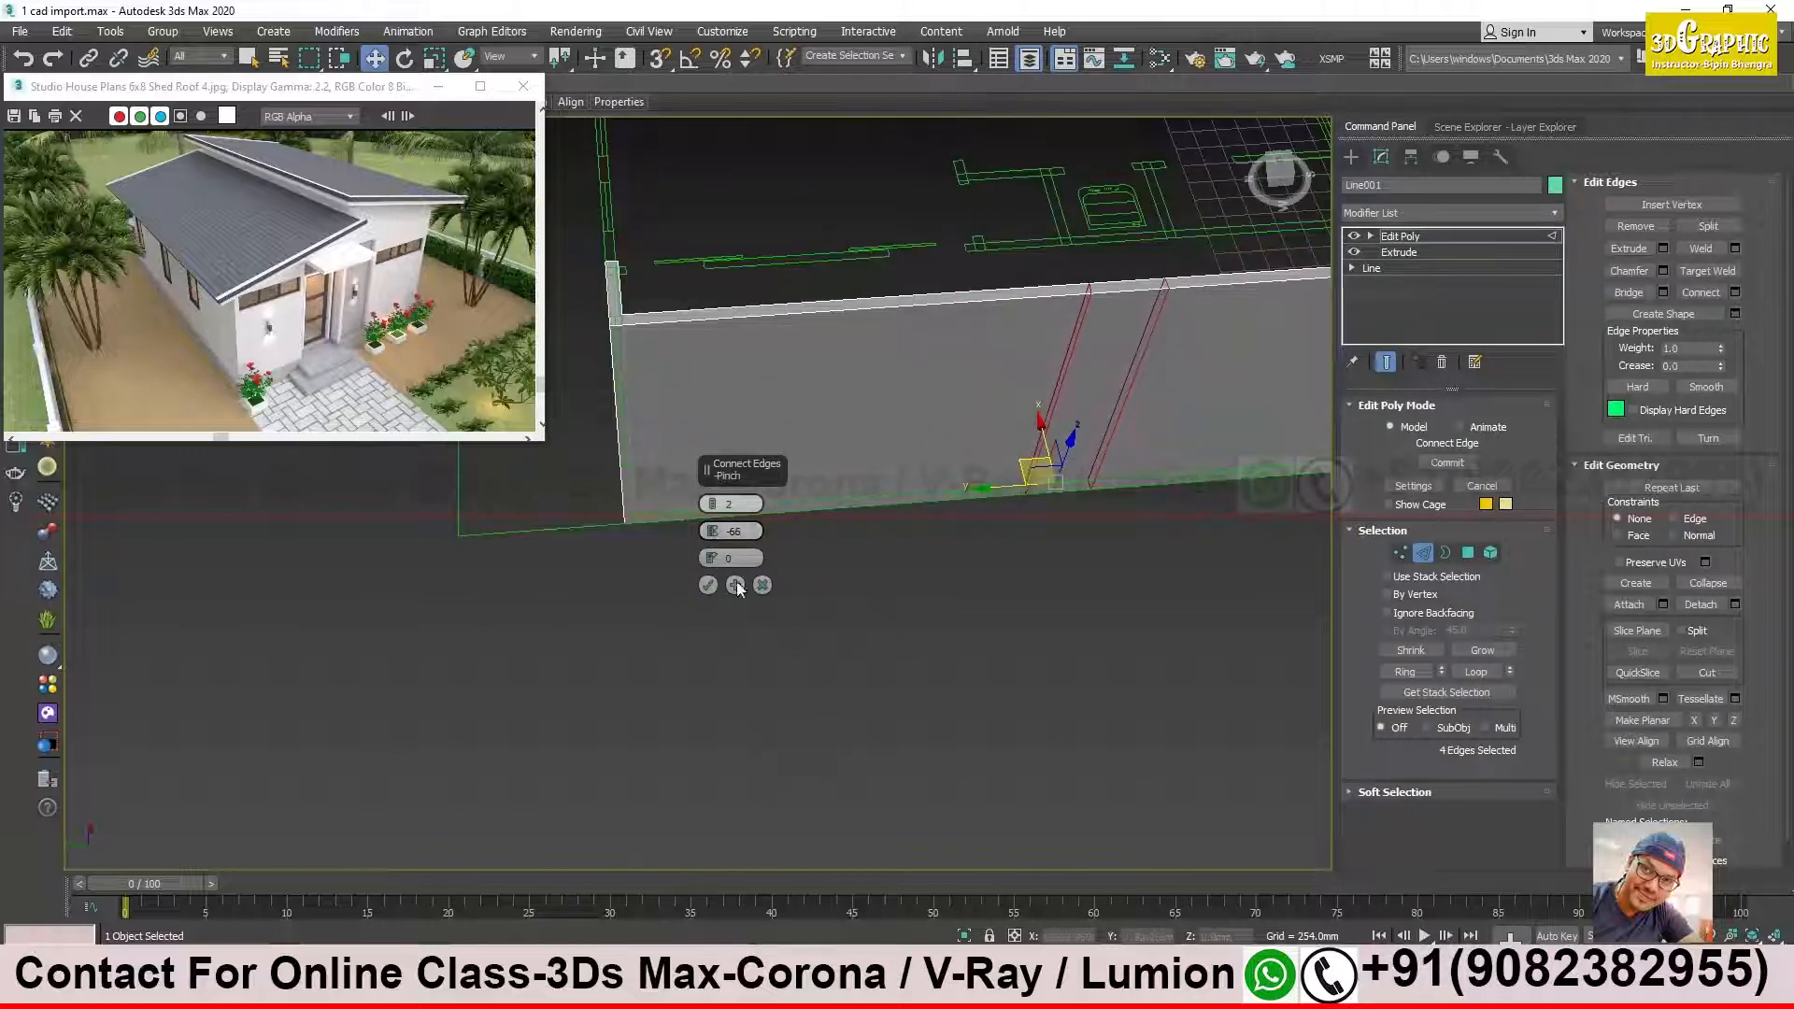
mouse_move(713, 557)
mouse_down()
mouse_move(716, 645)
mouse_move(734, 425)
mouse_move(744, 554)
mouse_up()
alt+middle_drag(1213, 439, 1174, 454)
scroll(1129, 377, up, 4)
middle_drag(1161, 381, 1074, 369)
drag(734, 559, 714, 523)
click(707, 585)
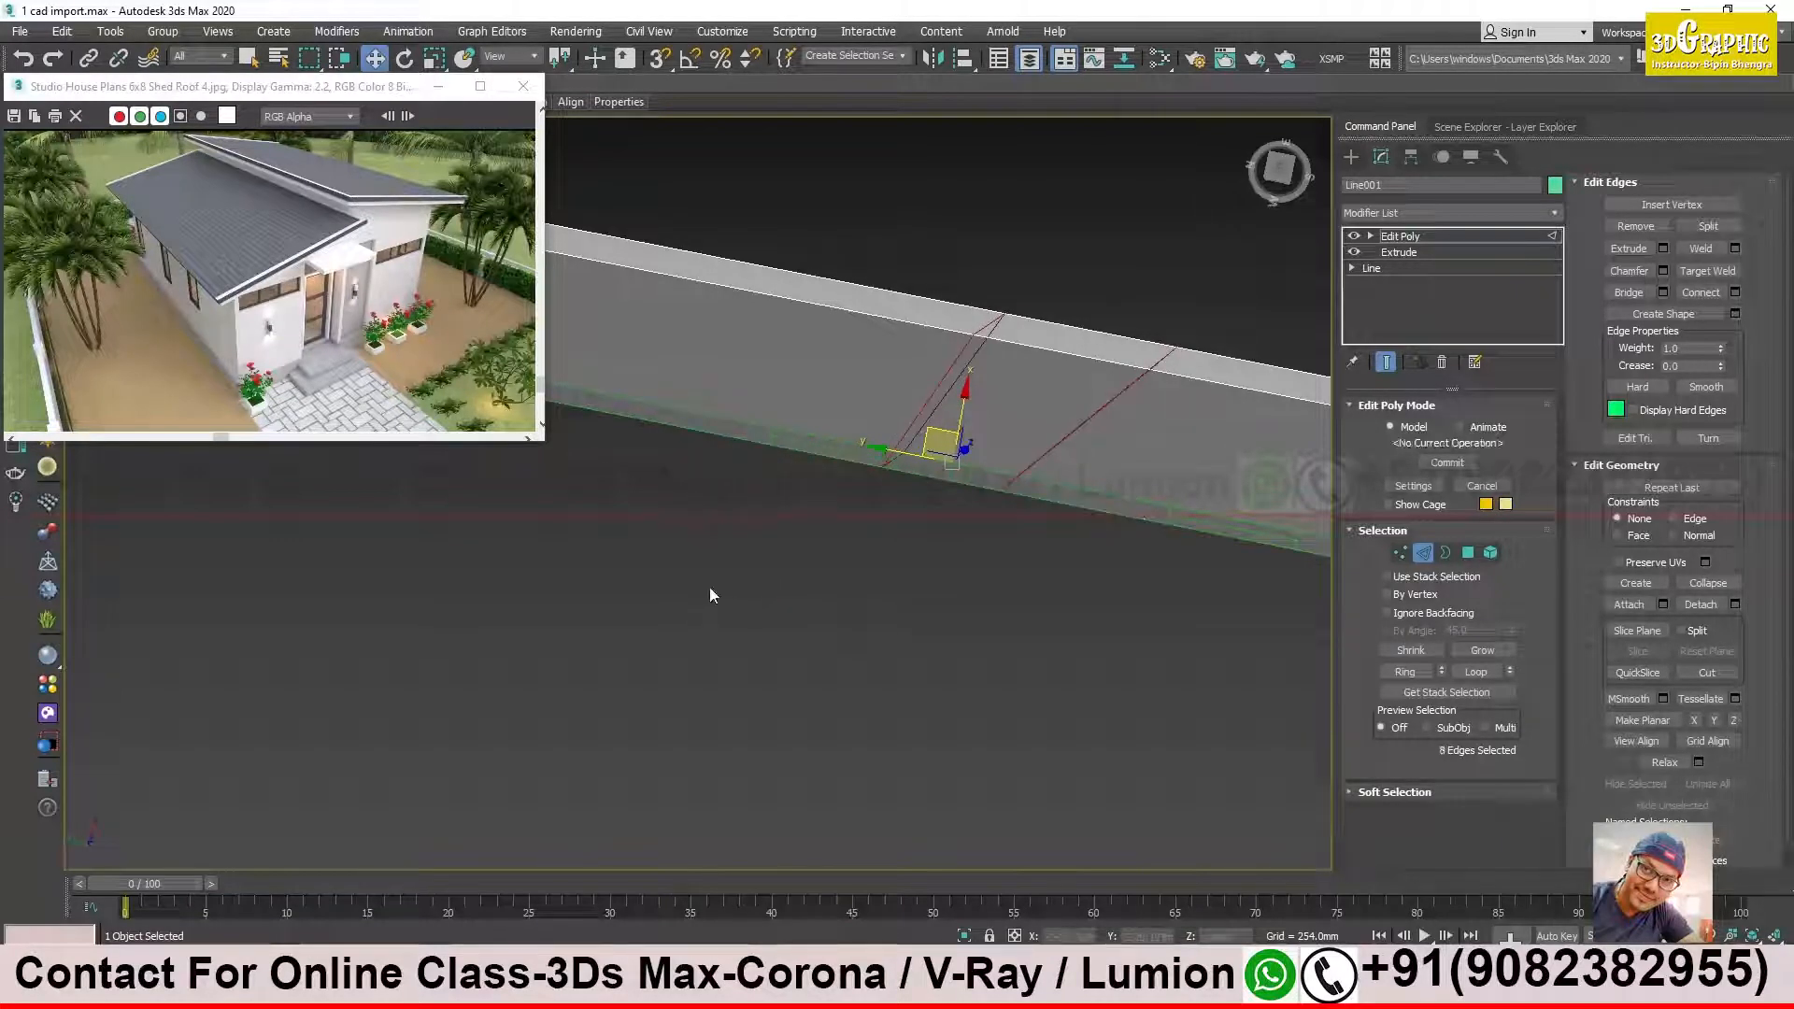
Step: Examine the wall's corner from above and how the two connected cuts run across the wall's thickness
mouse_move(850, 553)
alt+middle_down()
mouse_move(893, 527)
mouse_move(841, 549)
alt+middle_up()
alt+middle_drag(881, 477, 777, 479)
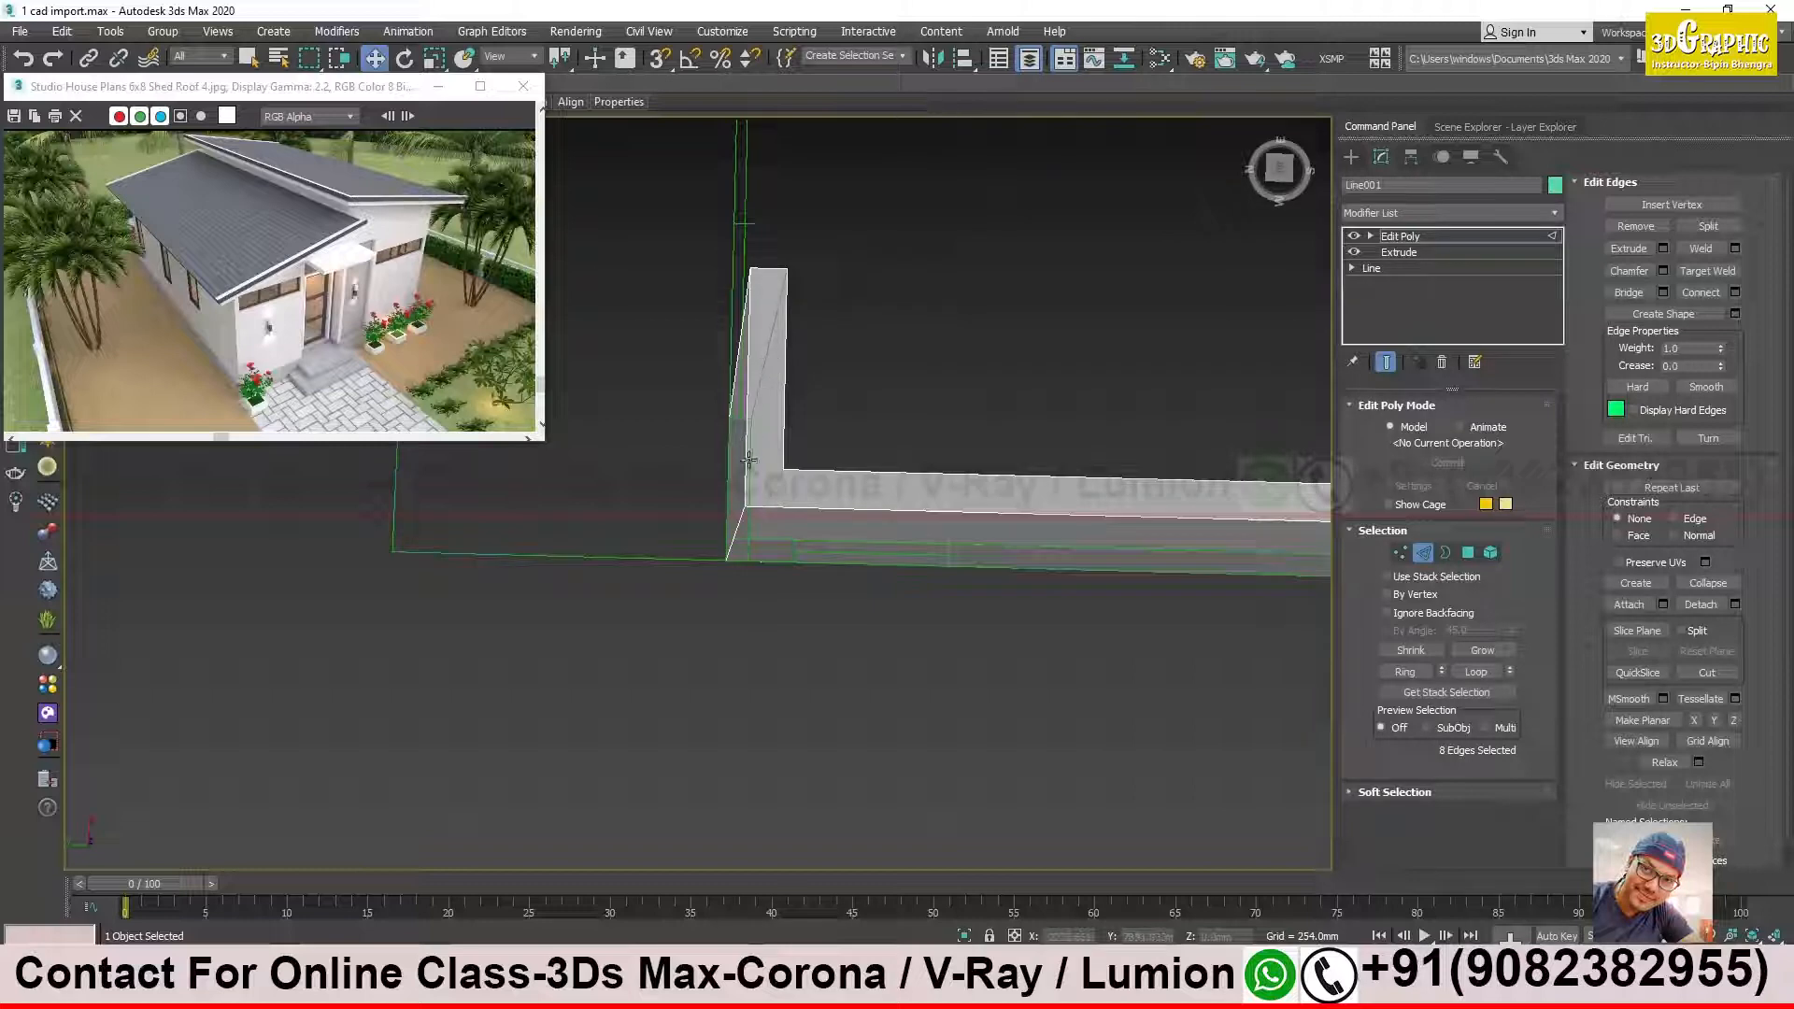
alt+middle_drag(757, 494, 654, 540)
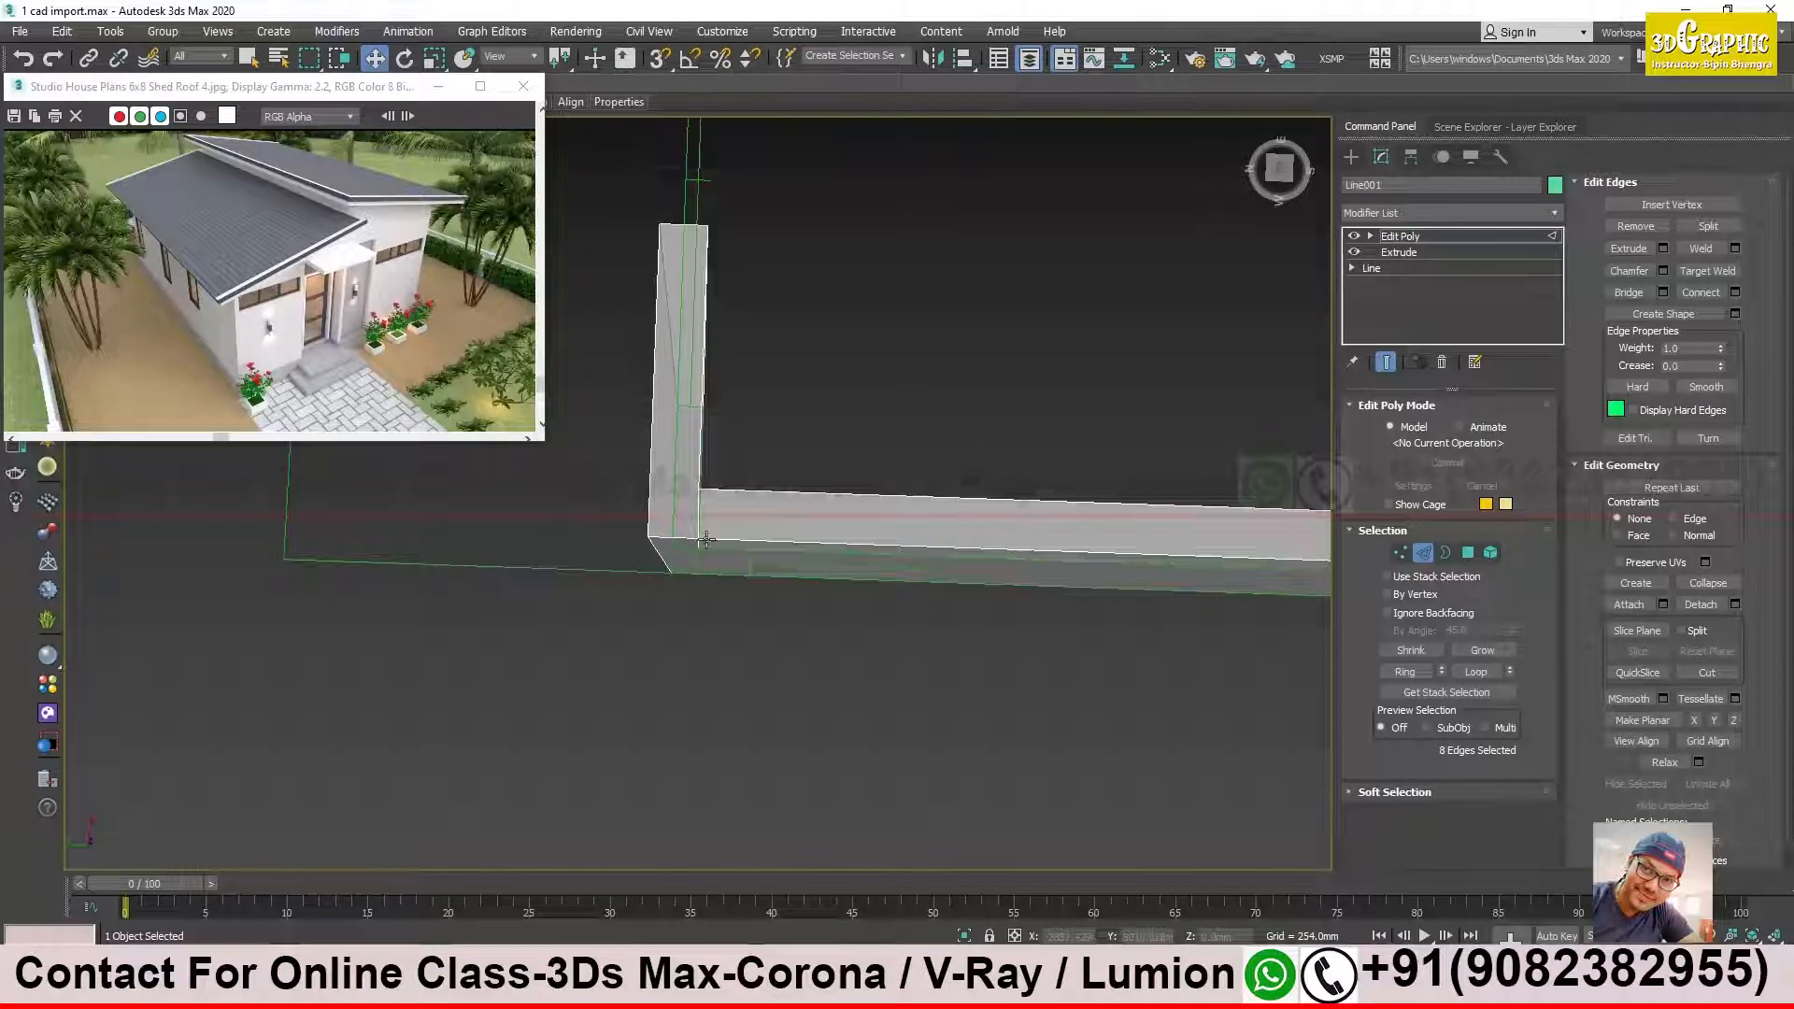
middle_drag(725, 487, 859, 402)
scroll(802, 550, up, 2)
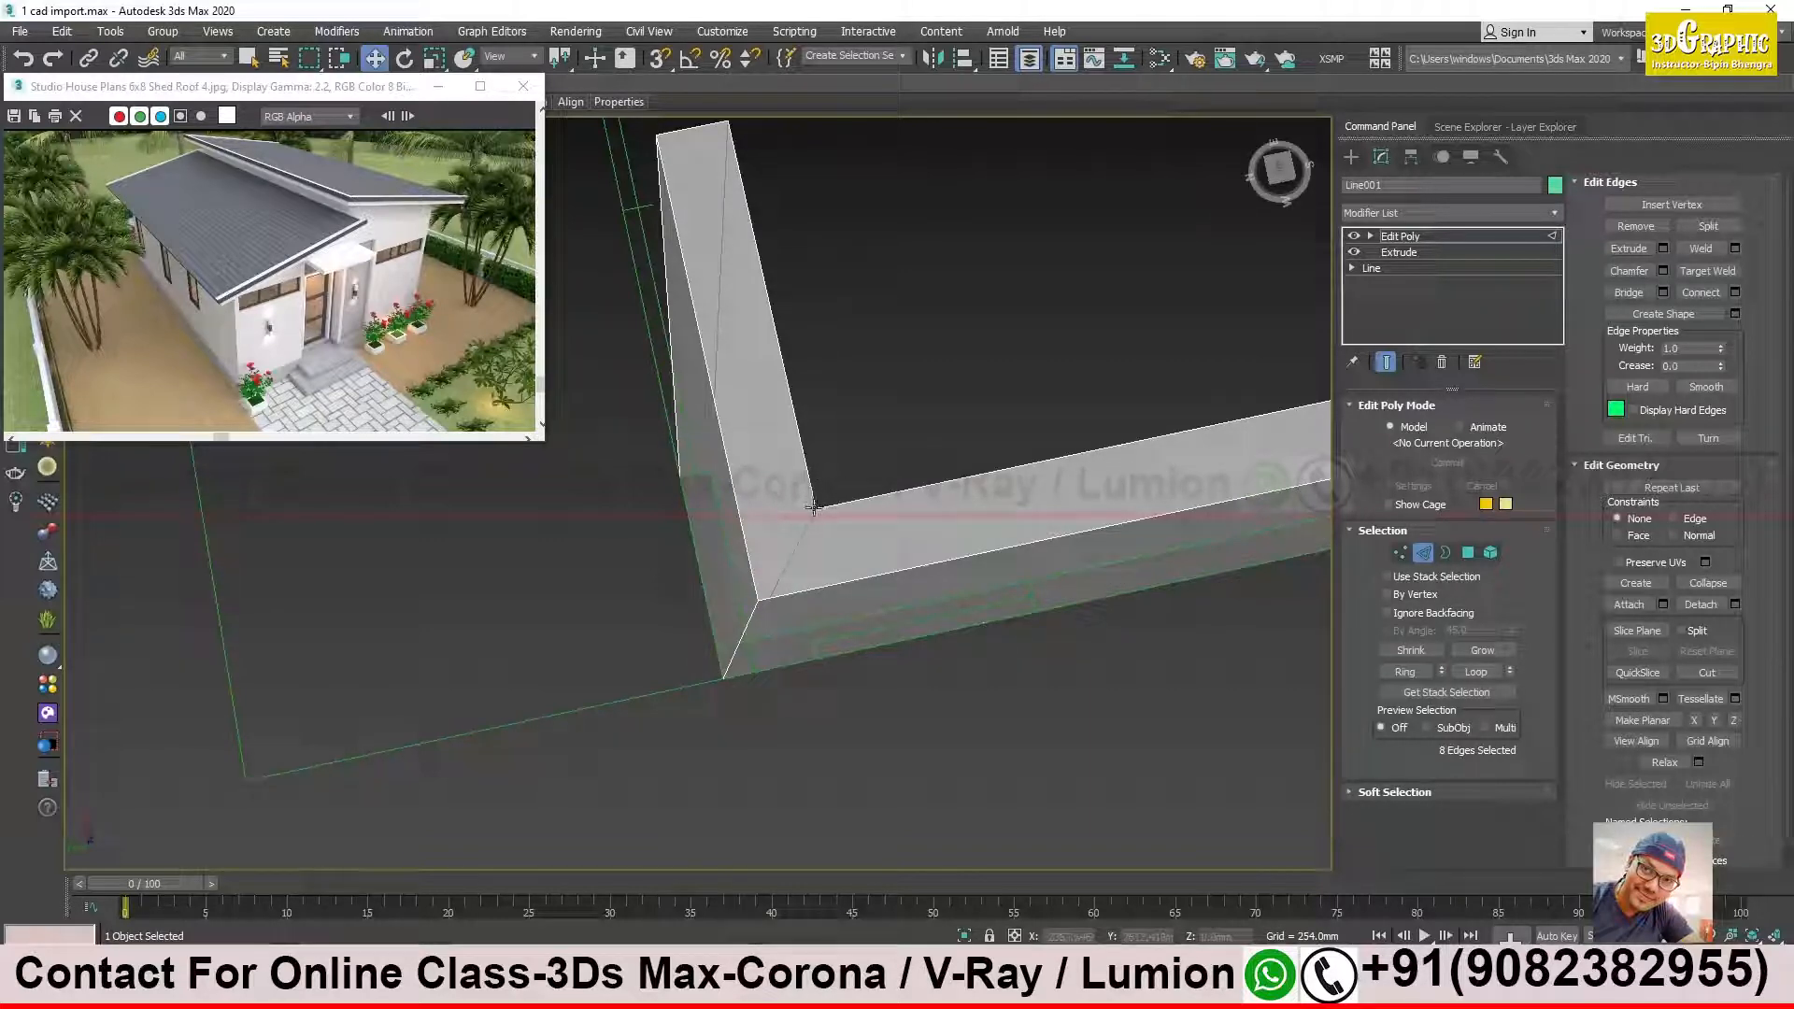
middle_drag(1290, 488, 897, 529)
scroll(898, 529, down, 3)
middle_drag(1295, 481, 787, 509)
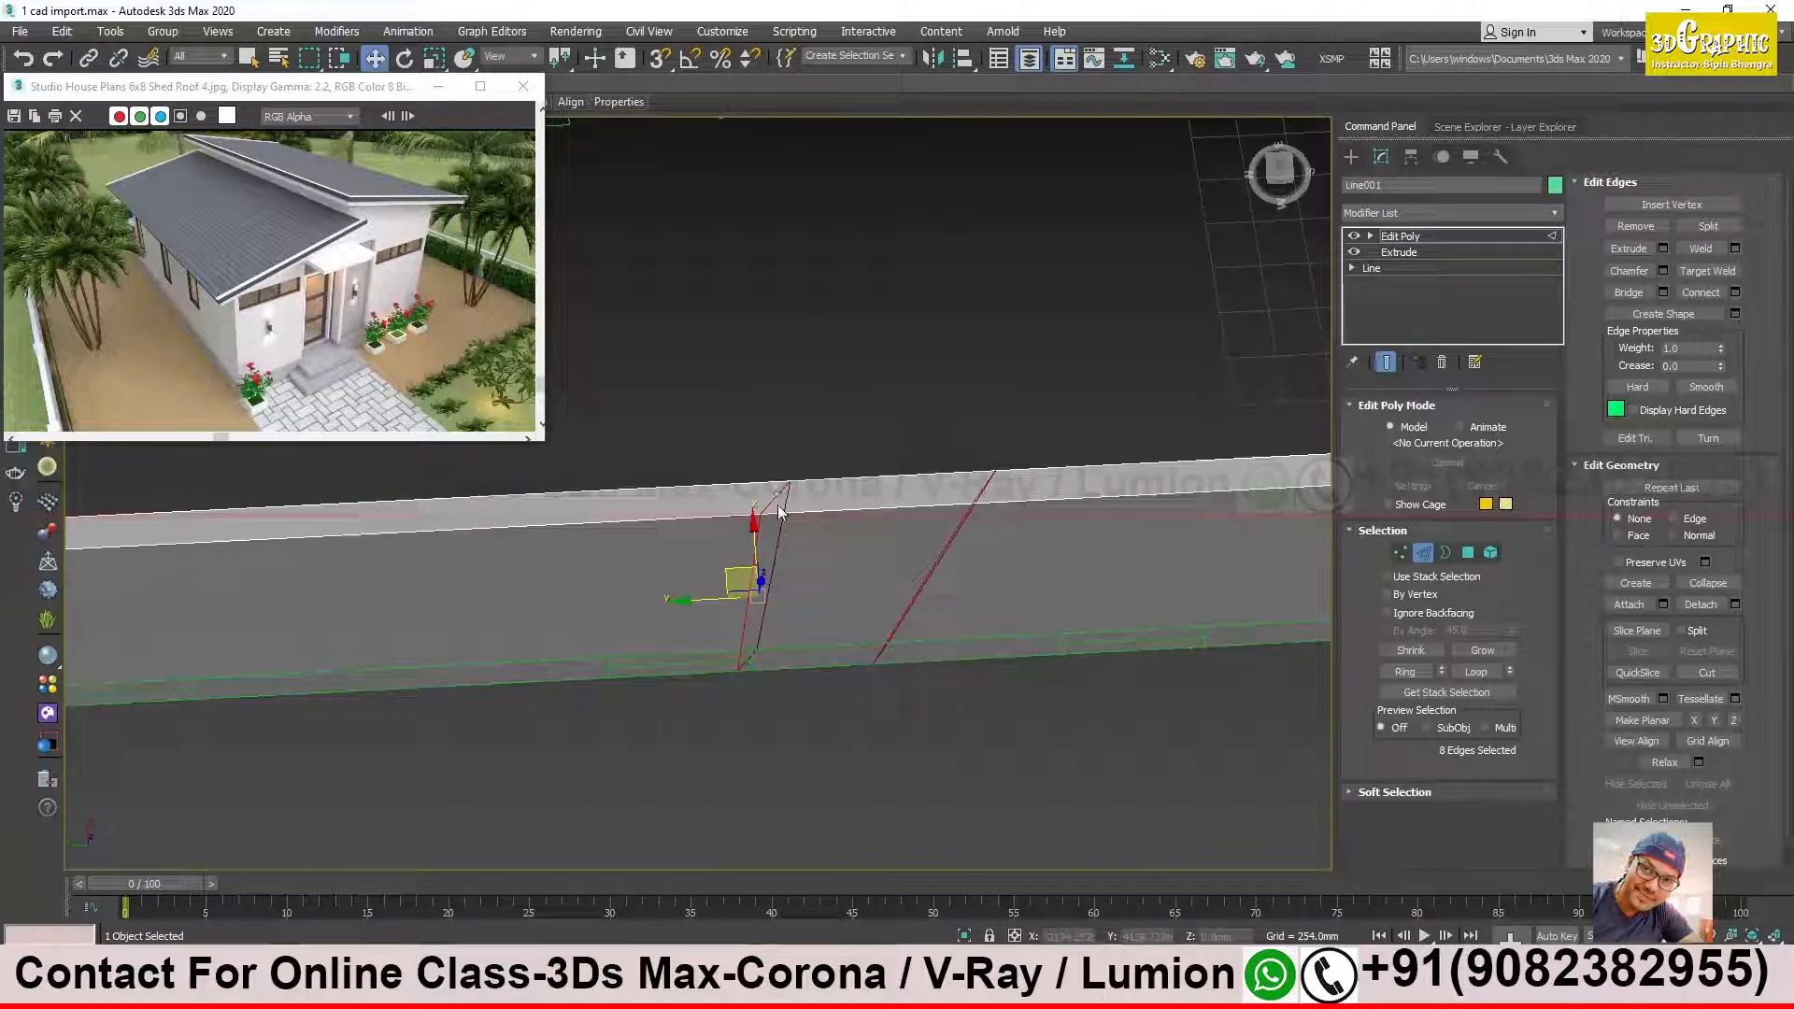
alt+middle_drag(781, 514, 785, 520)
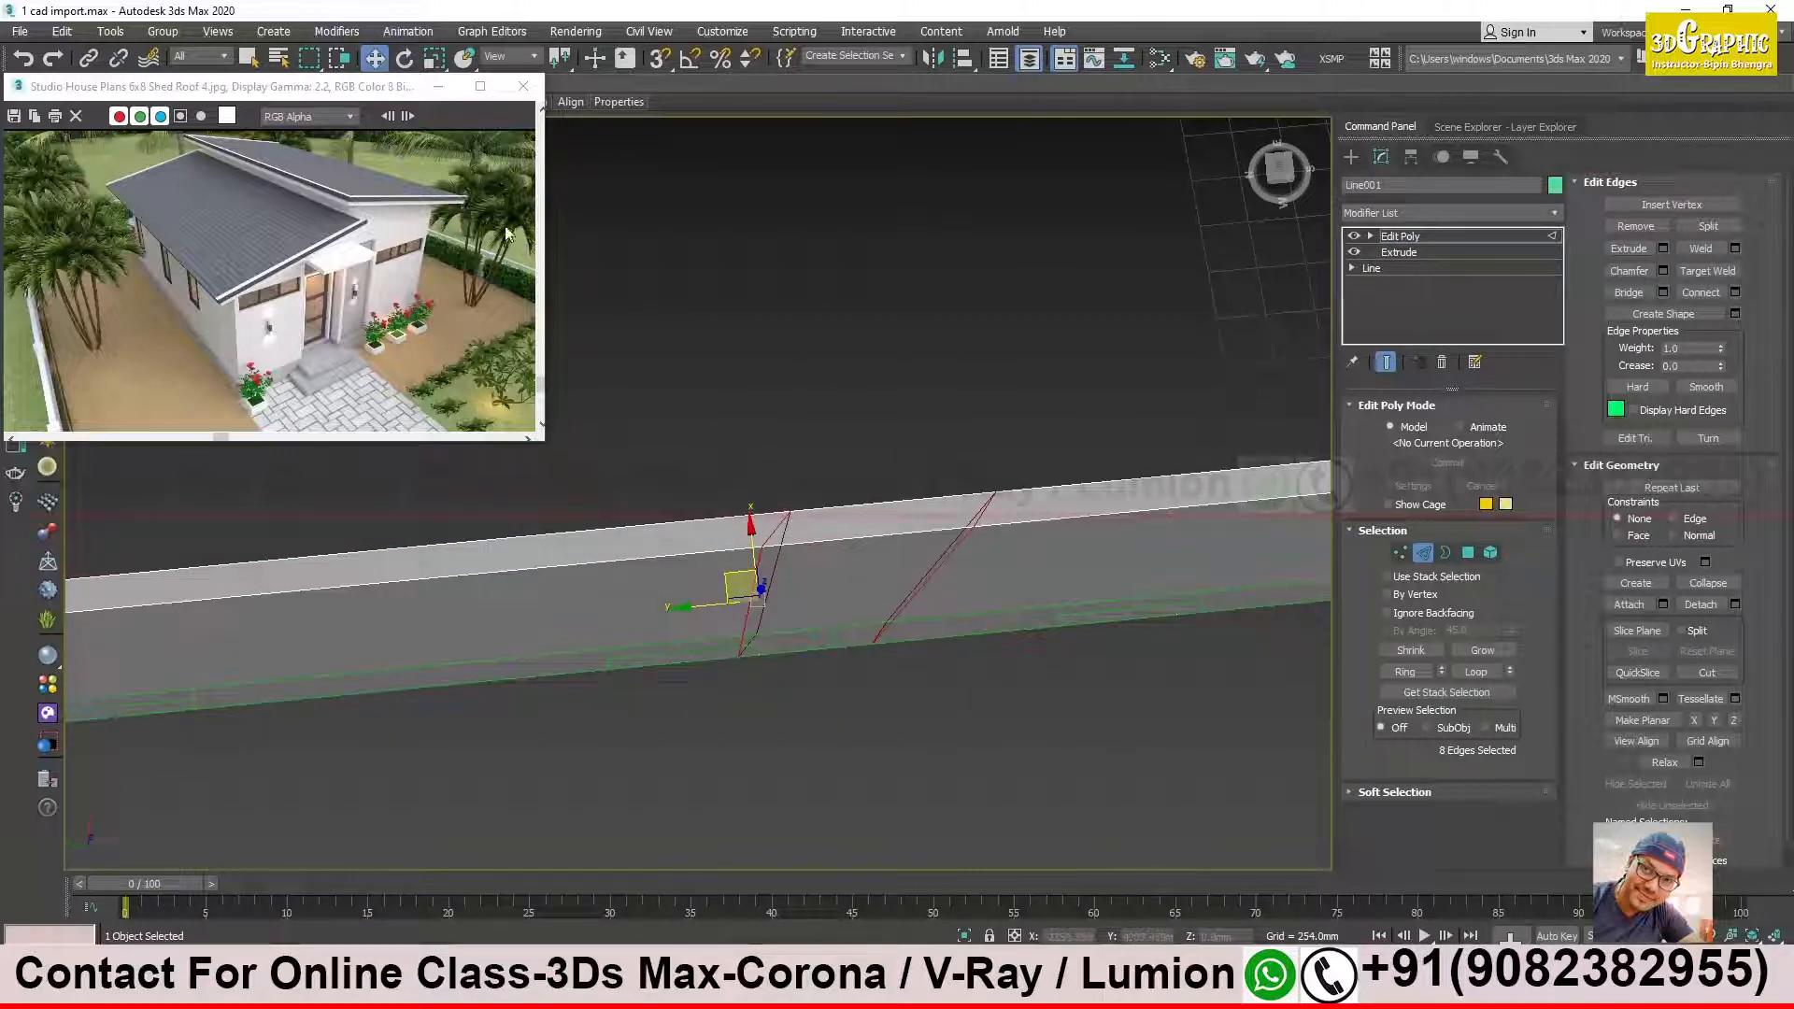
Step: Scale the eight connected edges along the Y axis to straighten the two cuts across the wall
click(434, 58)
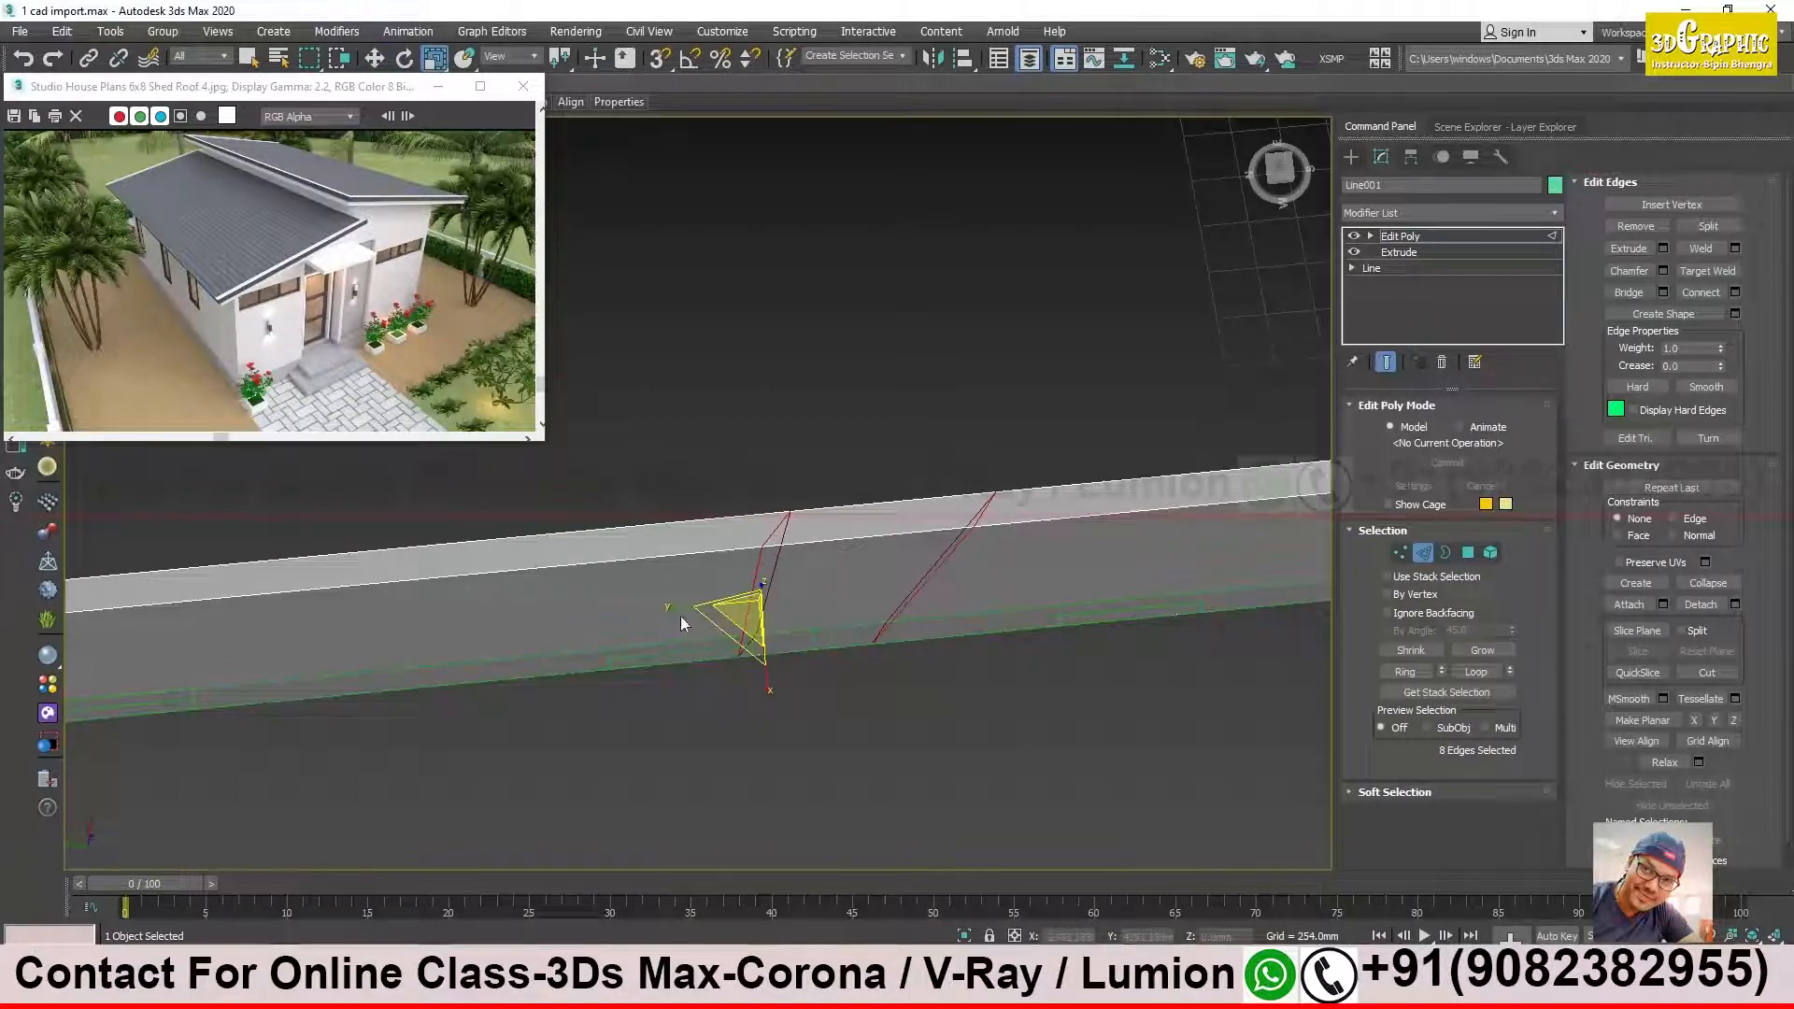
drag(670, 608, 1410, 524)
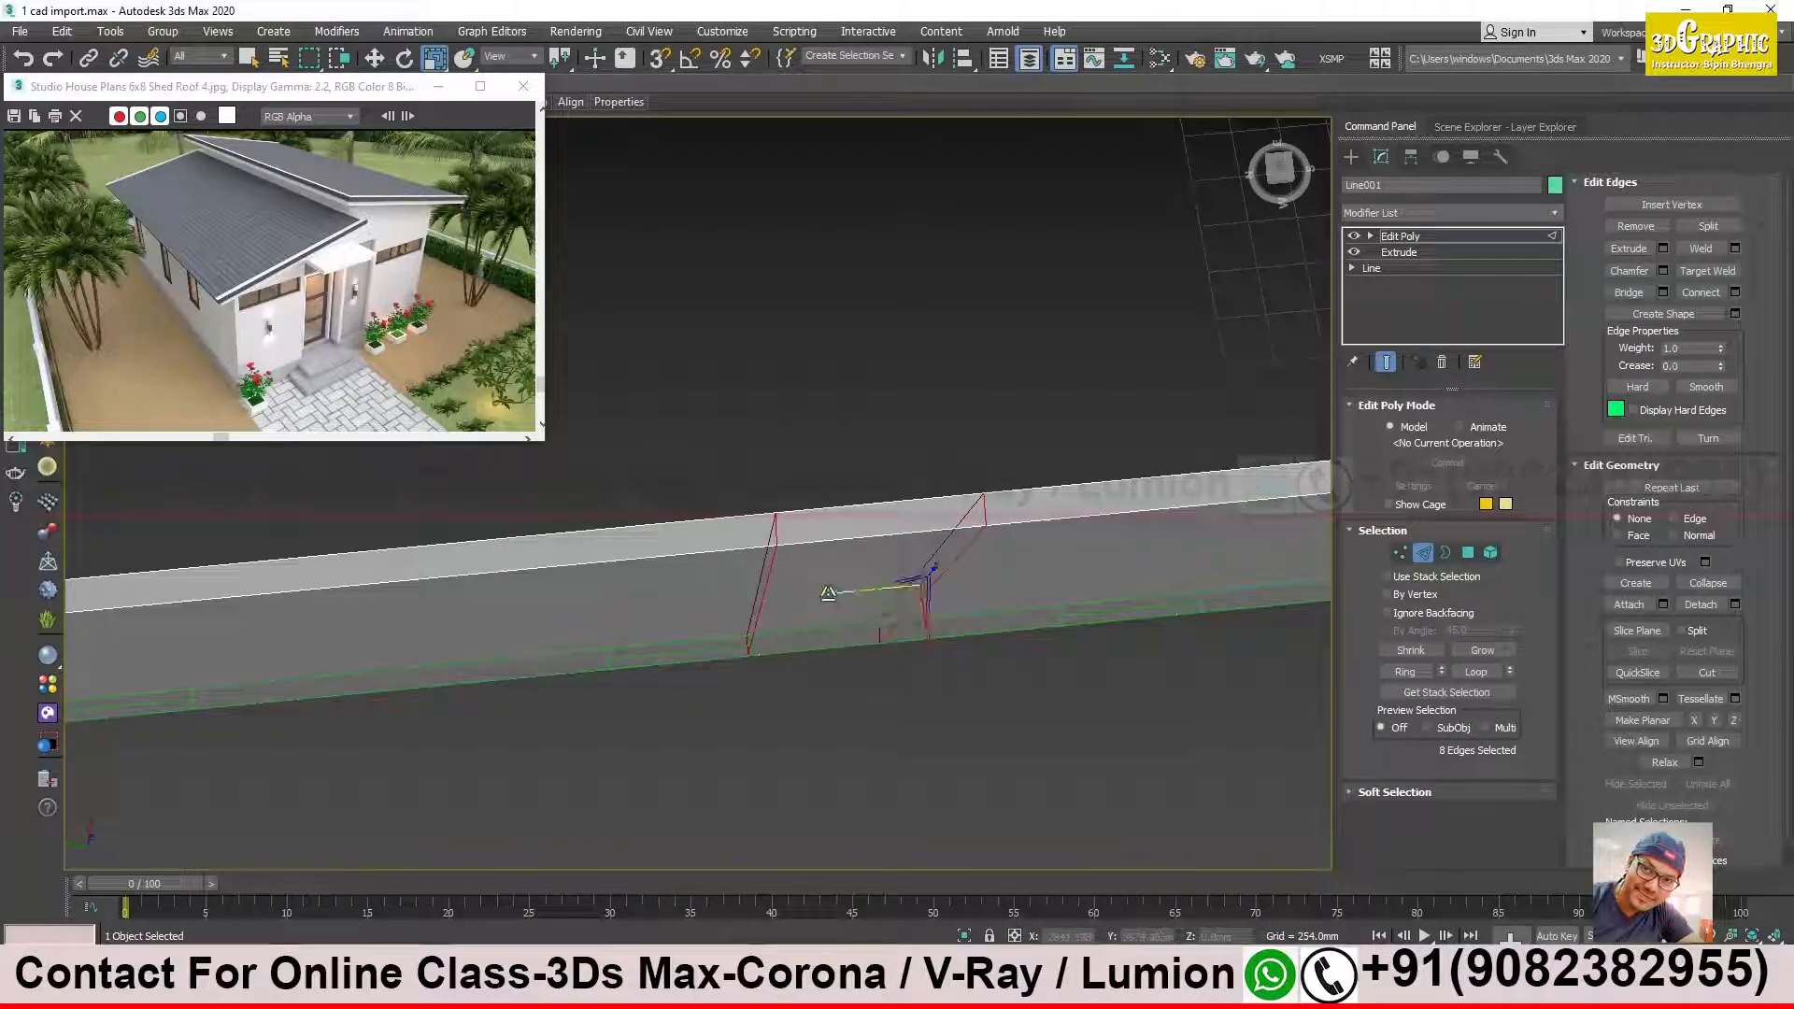
drag(831, 592, 1390, 510)
alt+middle_drag(856, 614, 693, 612)
alt+middle_drag(579, 608, 711, 560)
drag(729, 557, 785, 547)
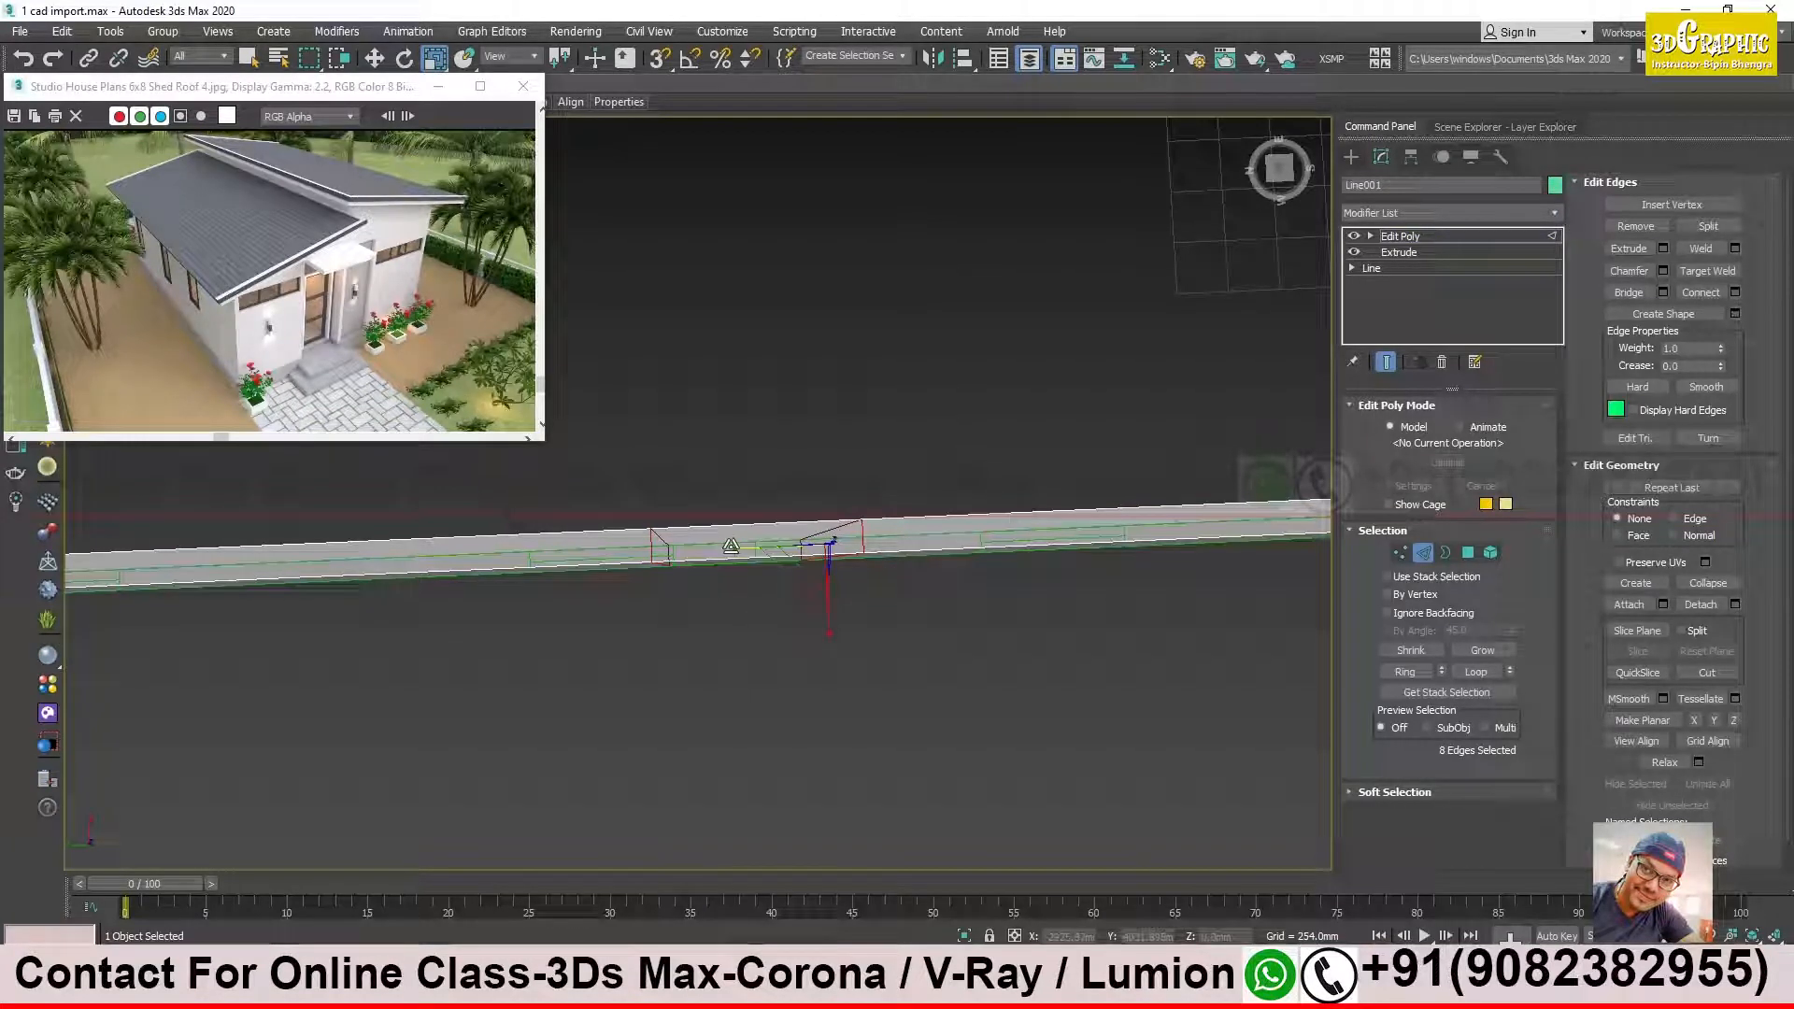
drag(731, 546, 709, 587)
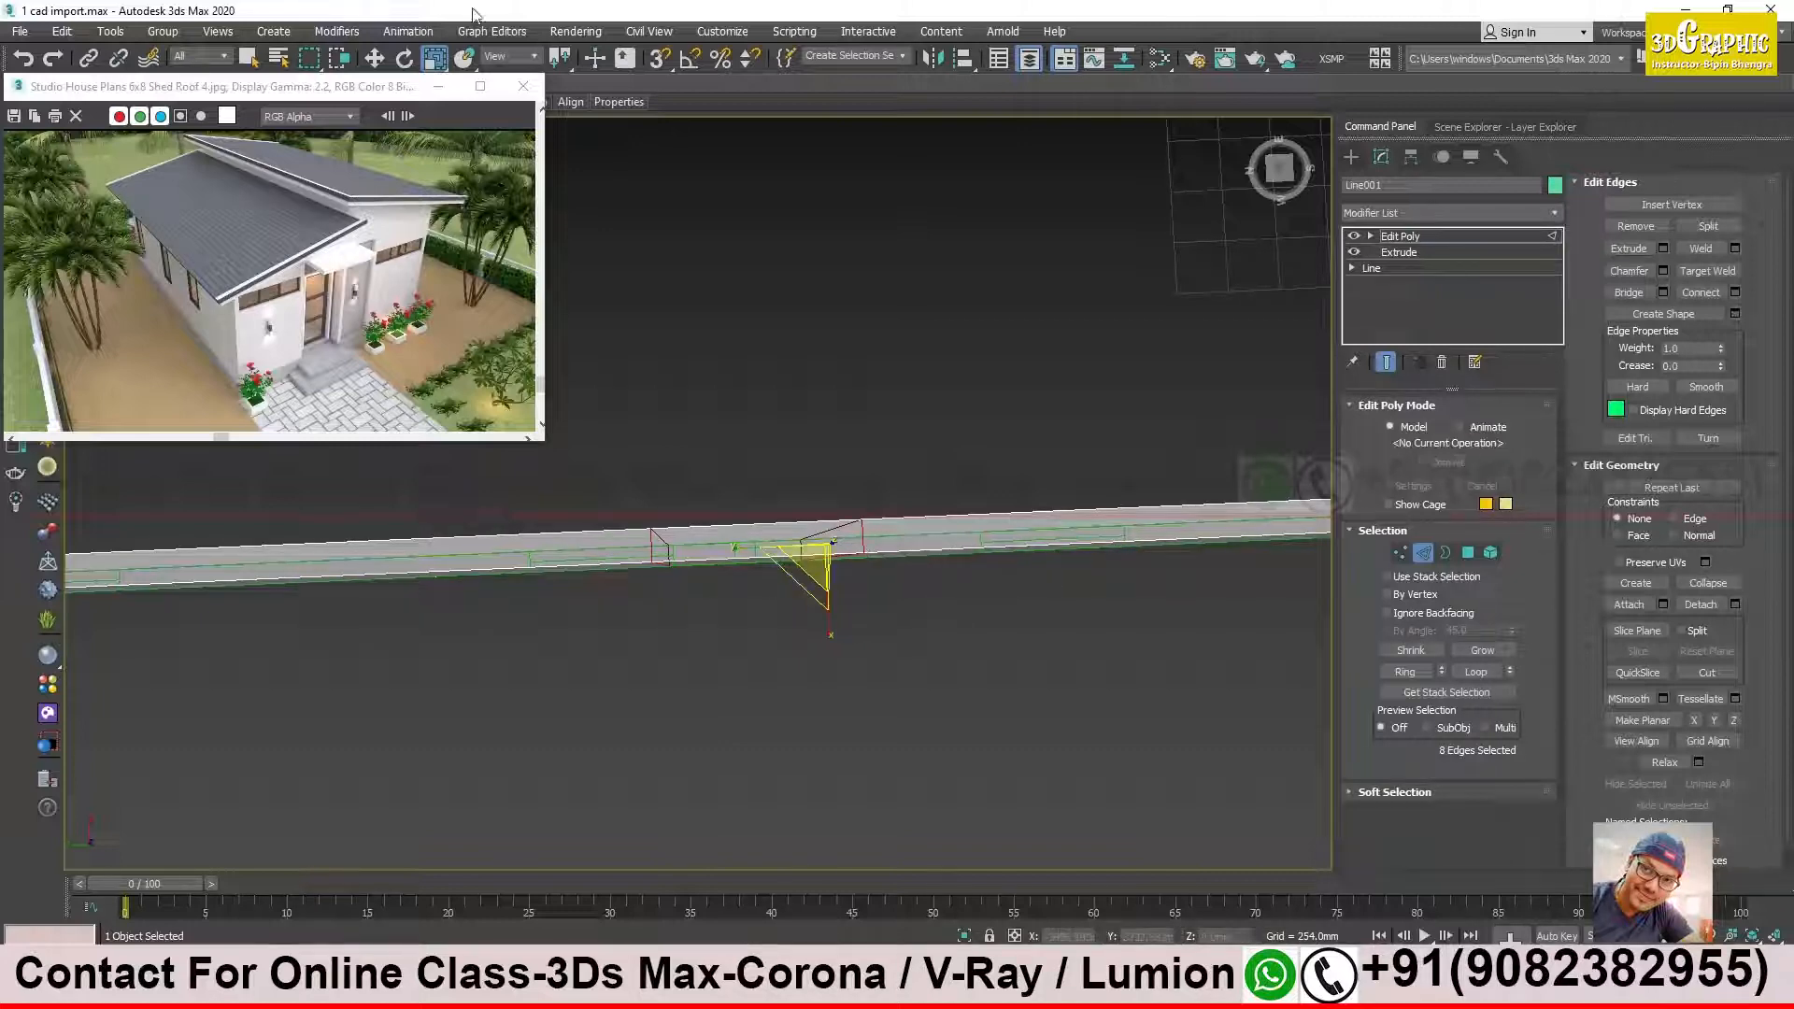
Step: Select only the cut farther from the wall's outer corner and move it along Y to about 5807 mm
click(374, 58)
scroll(987, 648, down, 3)
alt+middle_drag(985, 641, 887, 540)
drag(887, 544, 579, 582)
key(ctrl+z)
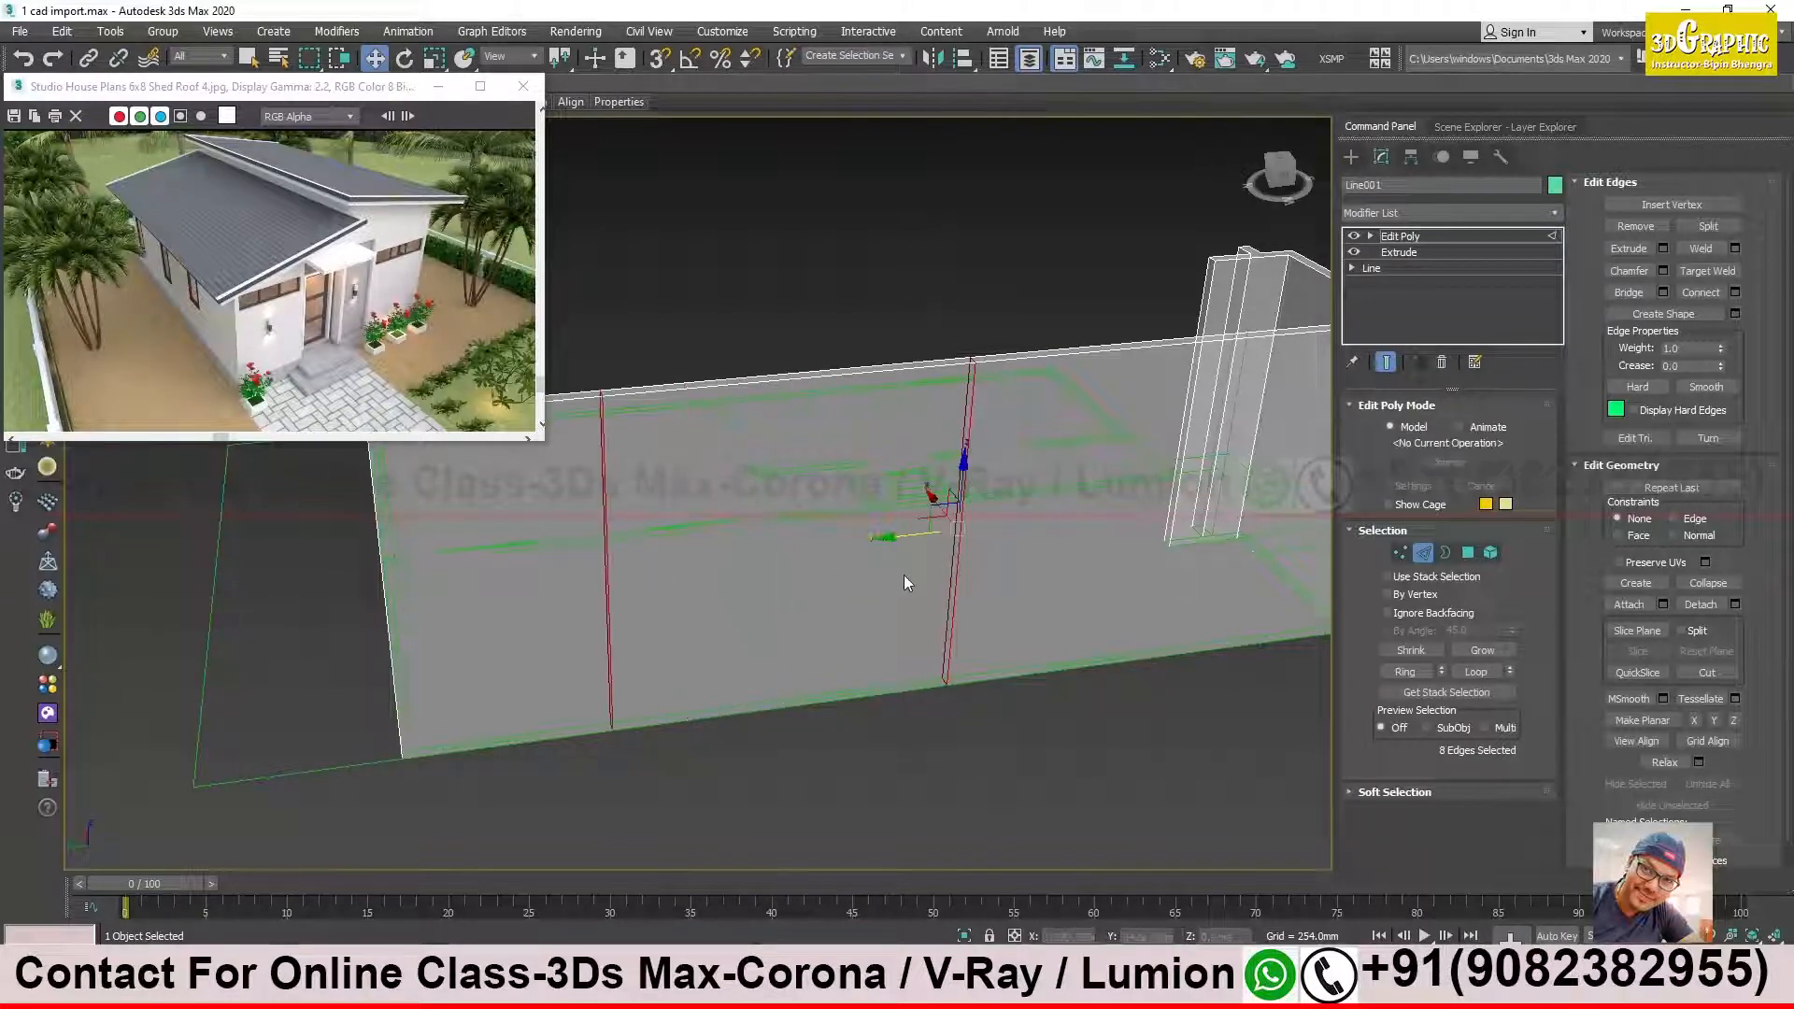
click(958, 580)
click(952, 574)
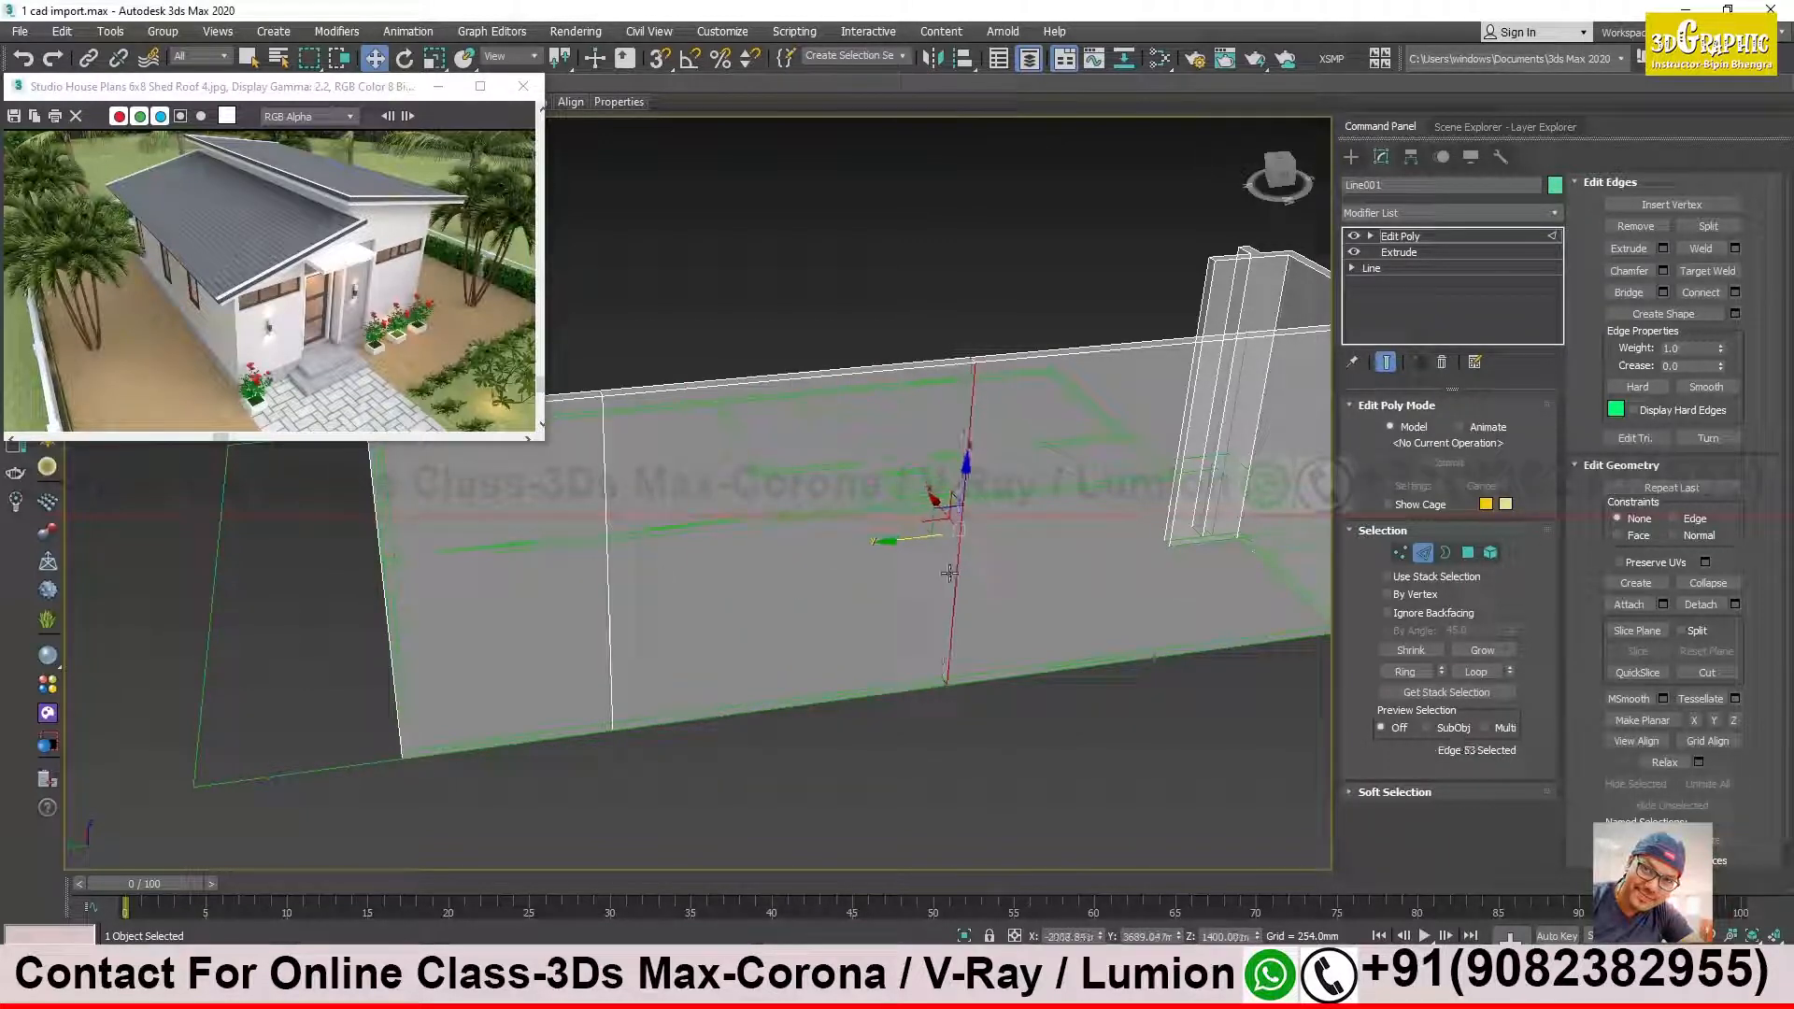
click(961, 576)
drag(907, 542, 641, 543)
Step: Move the selected edge loop past the other cut to about Y 6423 mm, check its edges and clear the selection
middle_drag(641, 542, 745, 573)
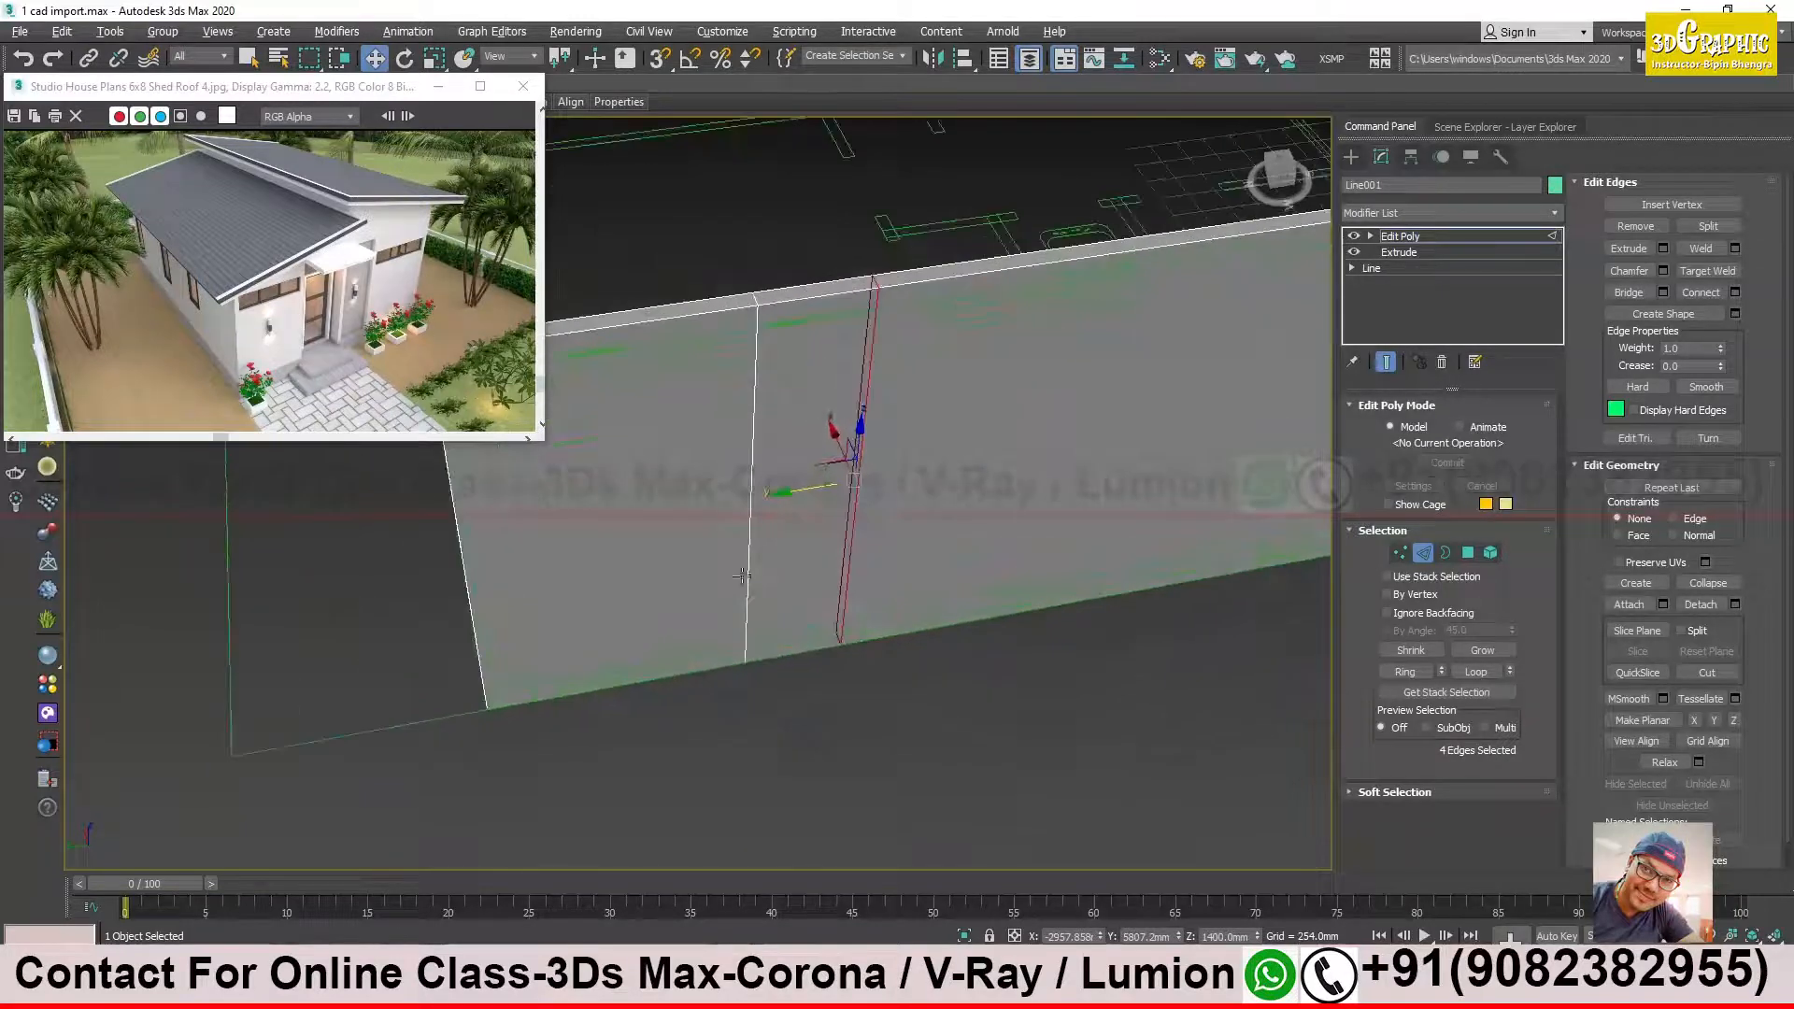
scroll(732, 639, up, 3)
middle_drag(733, 640, 826, 584)
click(860, 542)
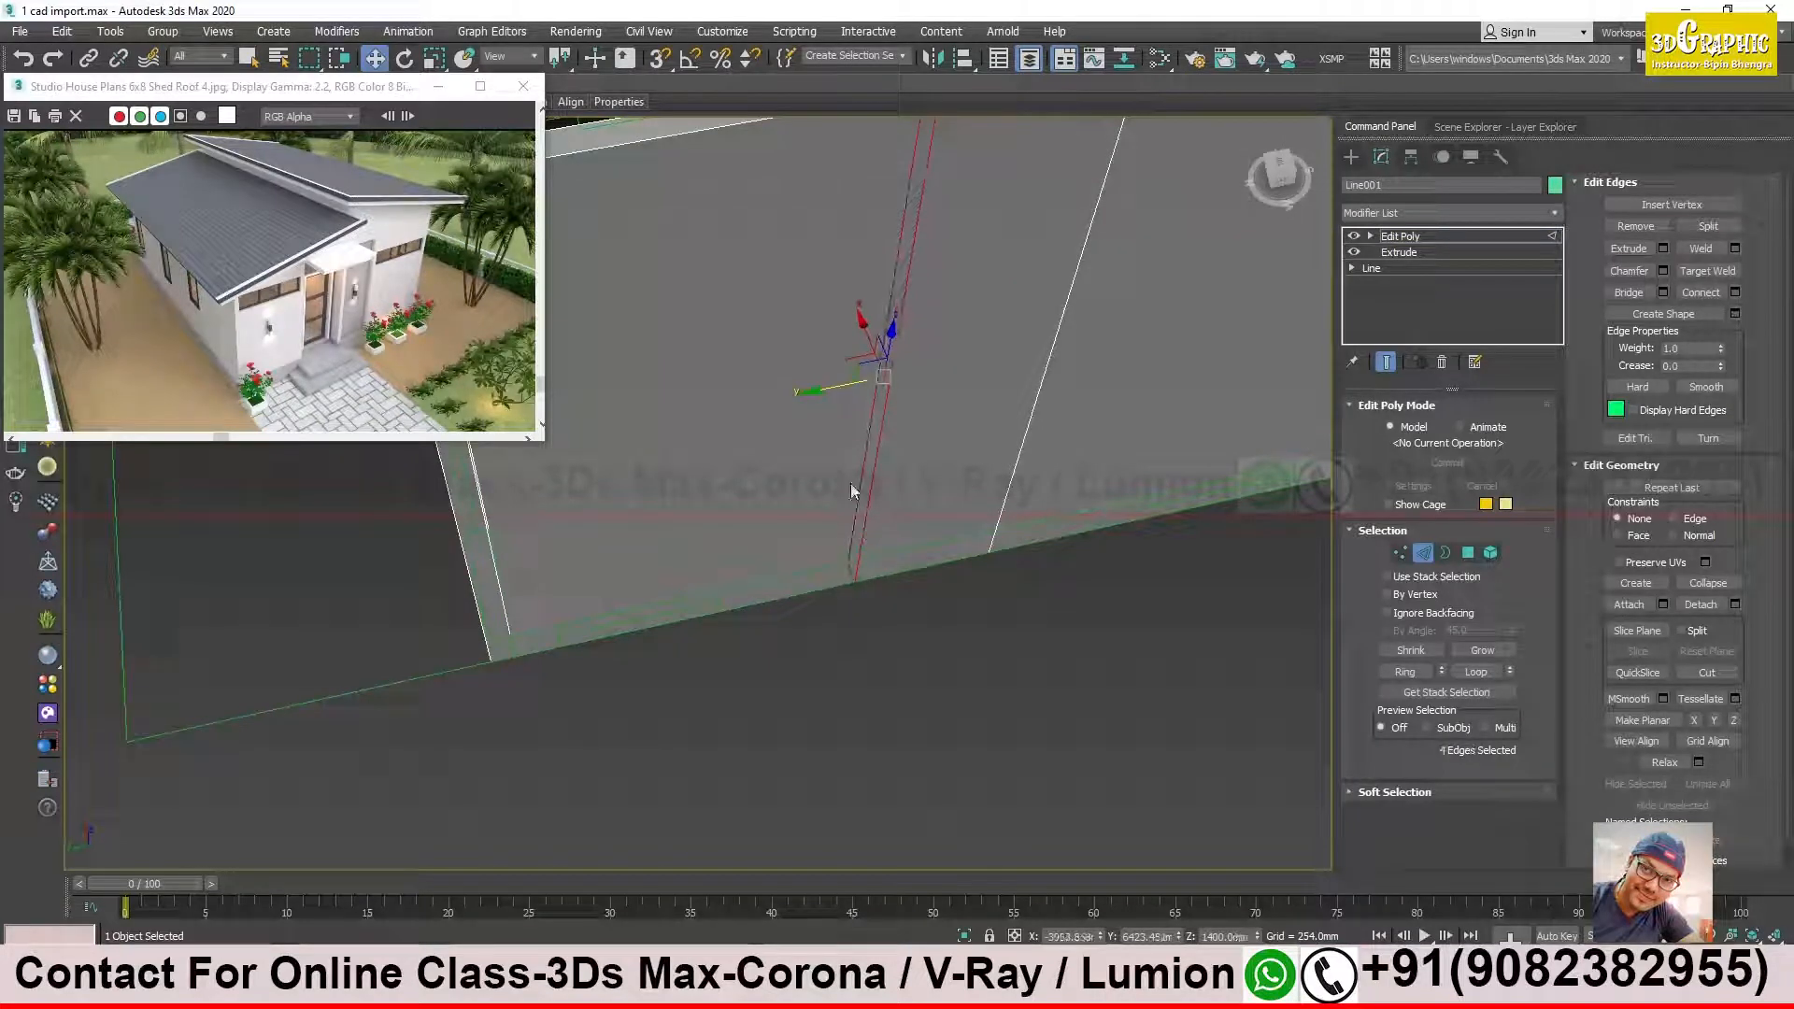
click(809, 394)
click(877, 433)
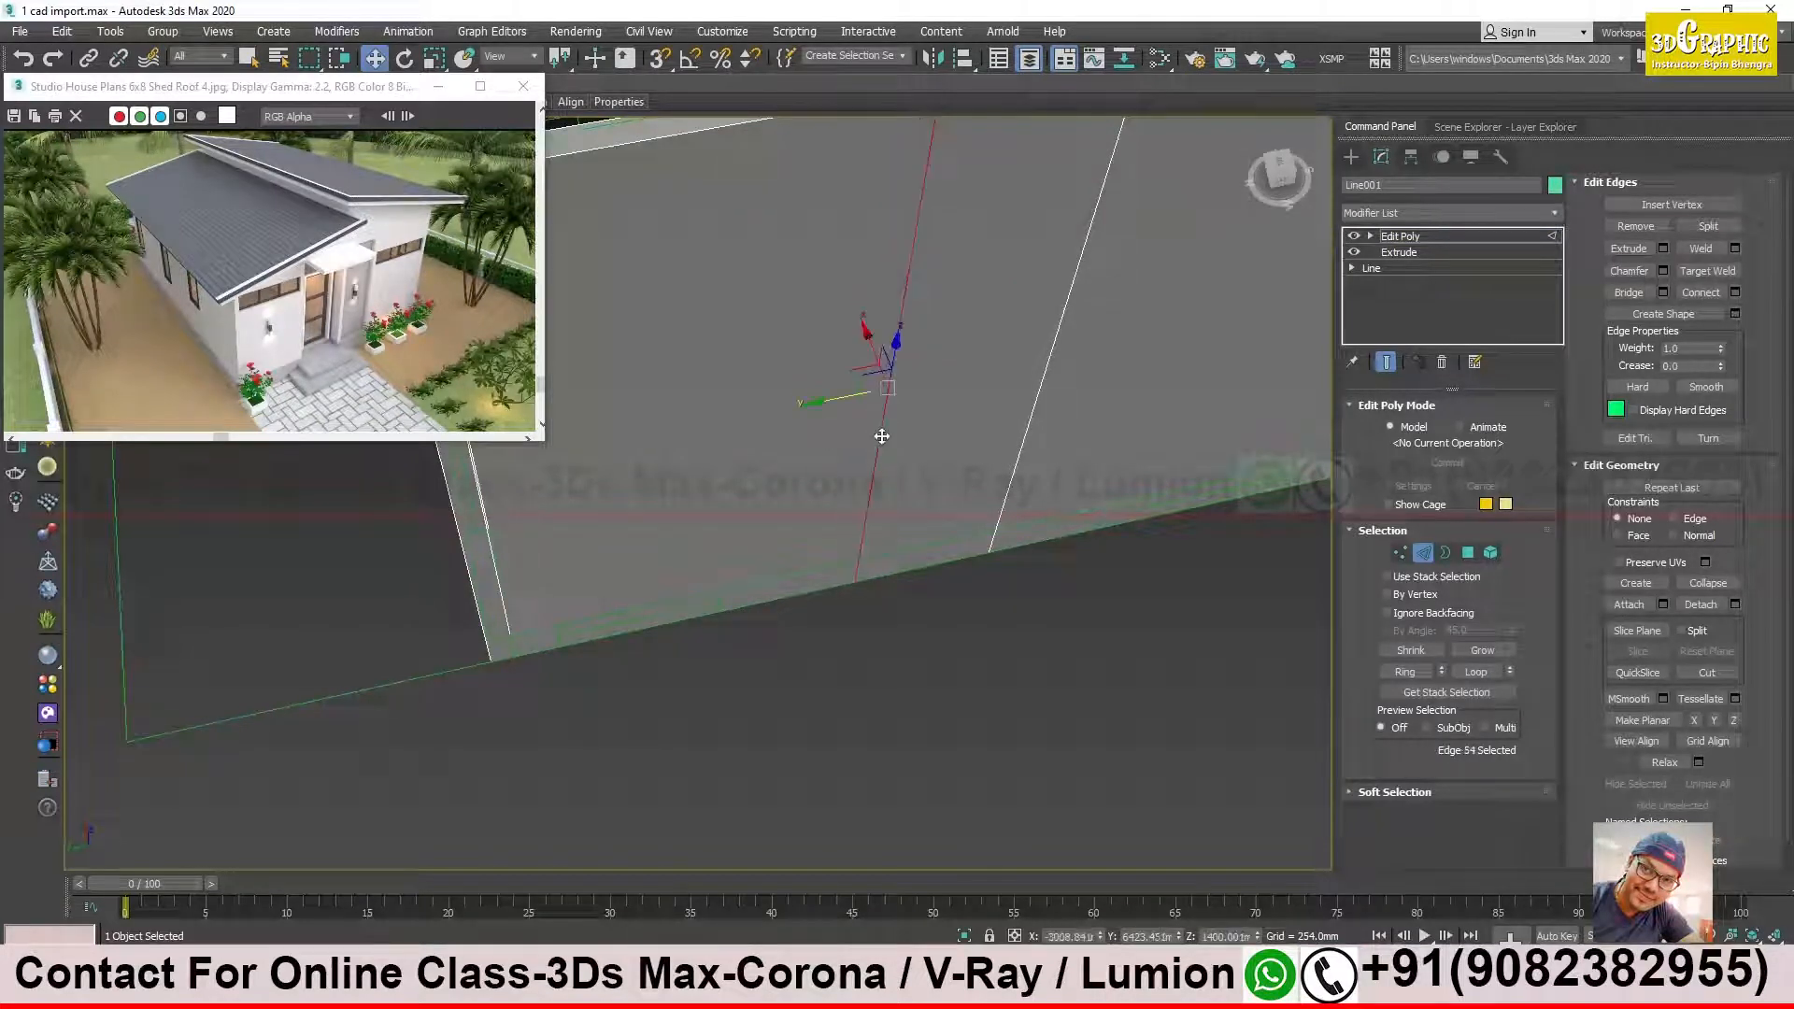
alt+middle_drag(841, 519, 890, 486)
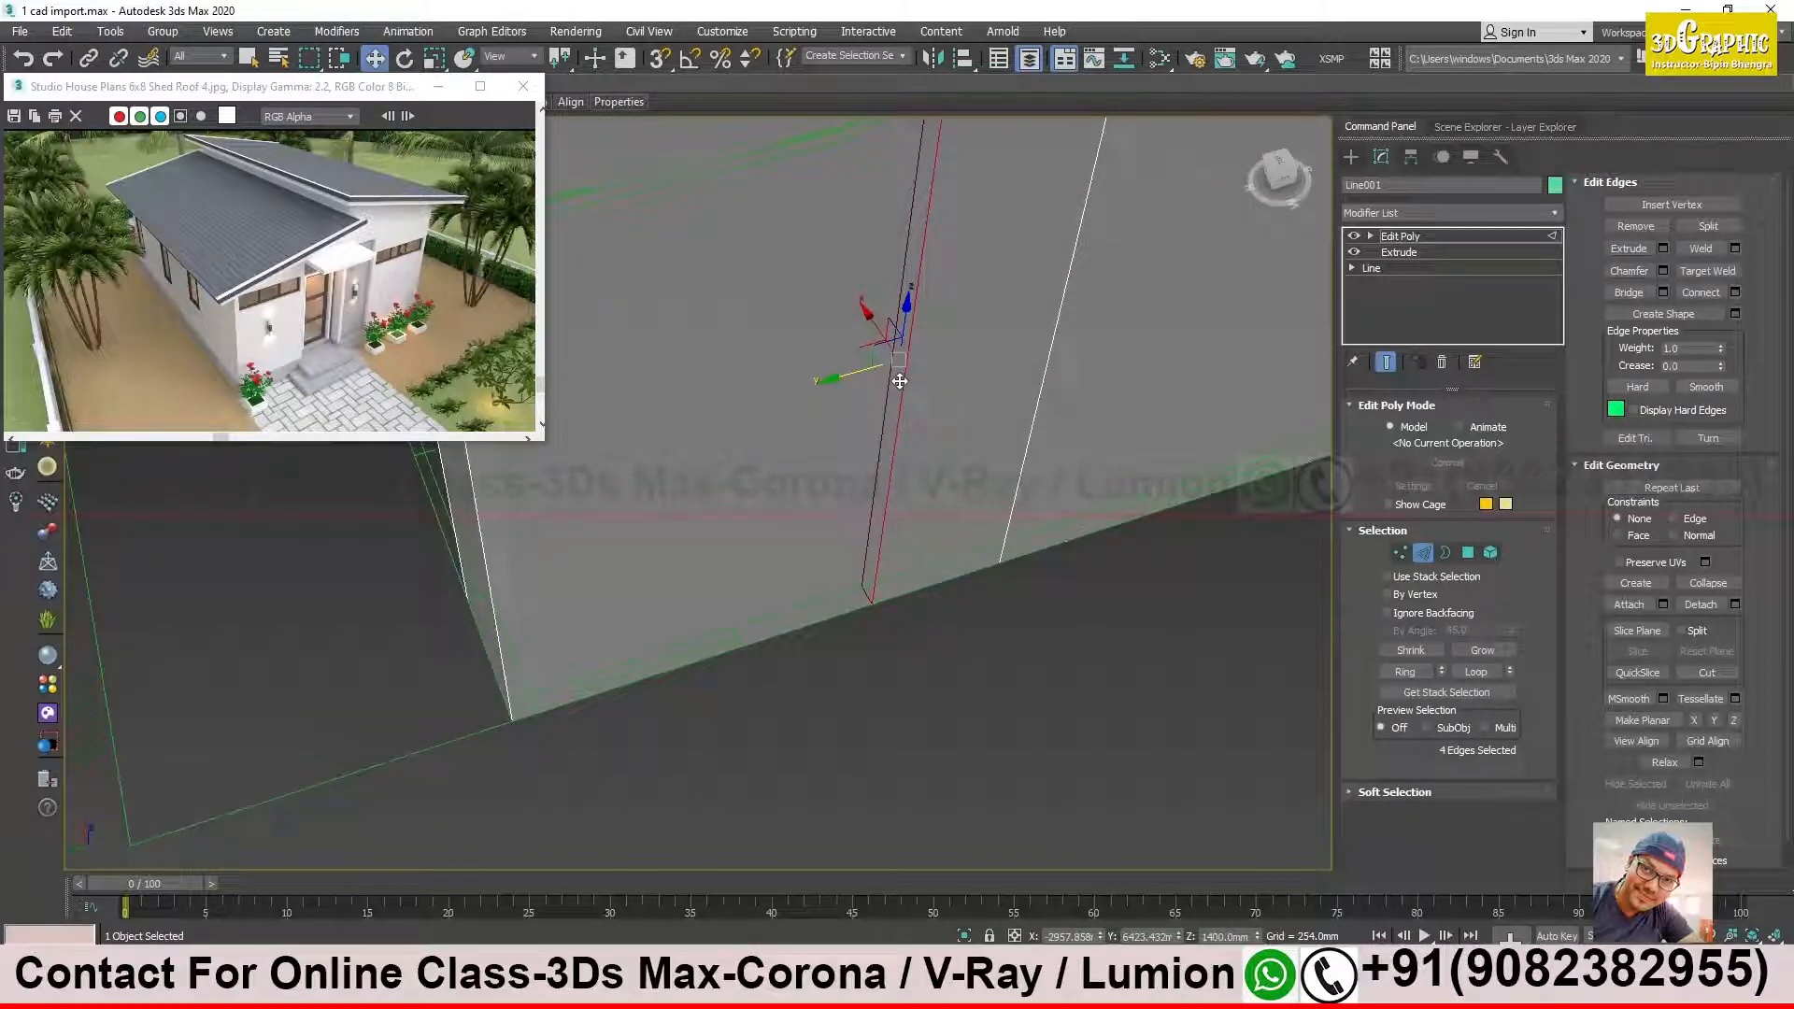
click(1069, 624)
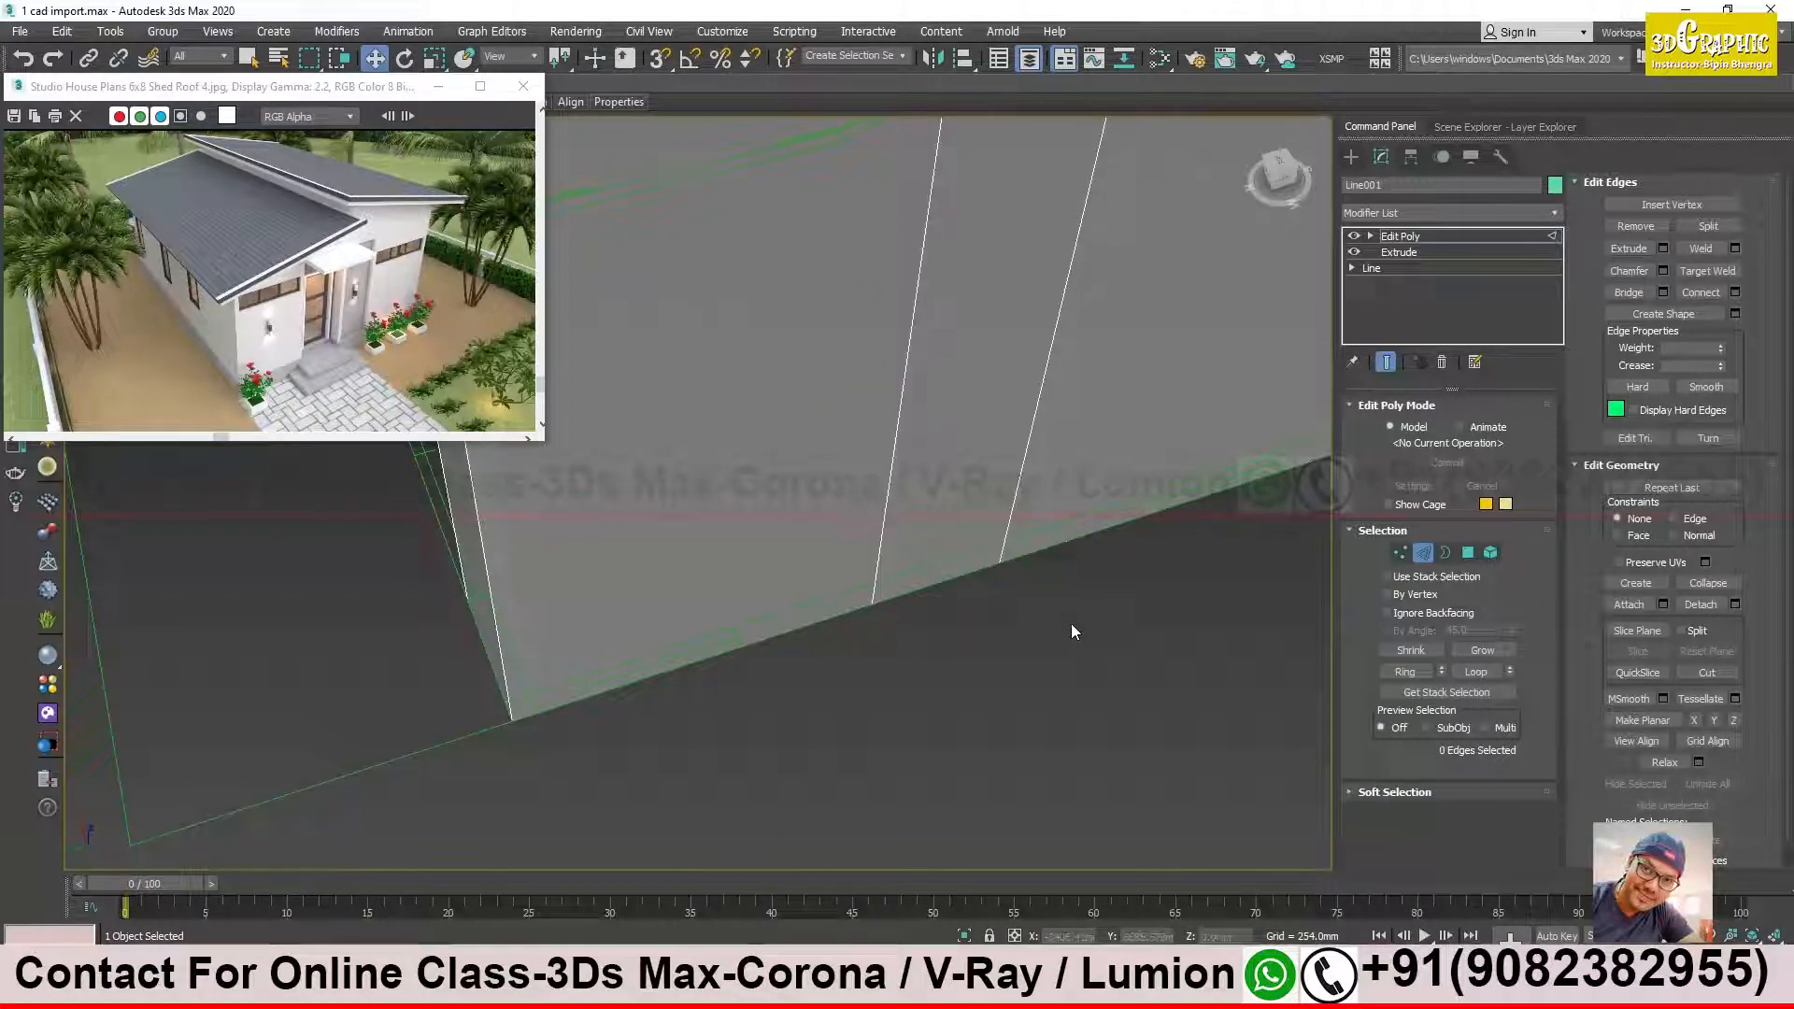
Step: Select the wall cut nearer the outer corner and move its edge loop along Y toward that corner, to about Y 7609 mm
double_click(900, 407)
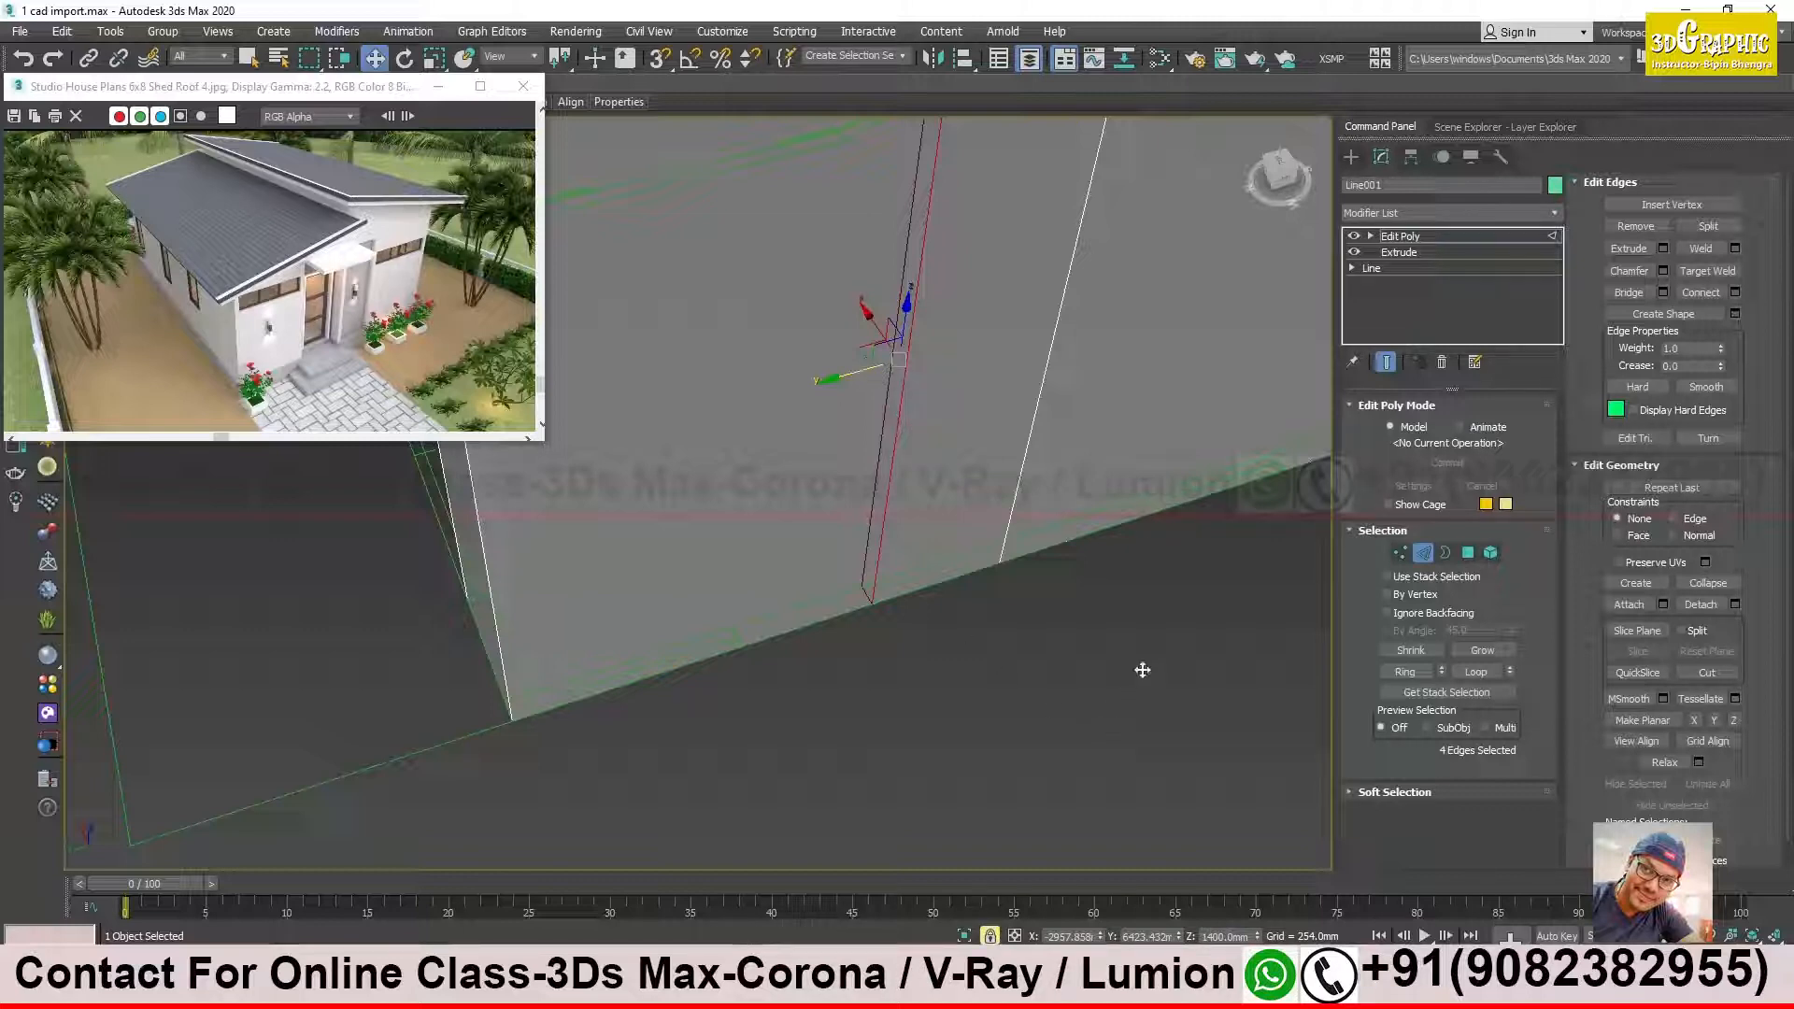
drag(1008, 717, 992, 689)
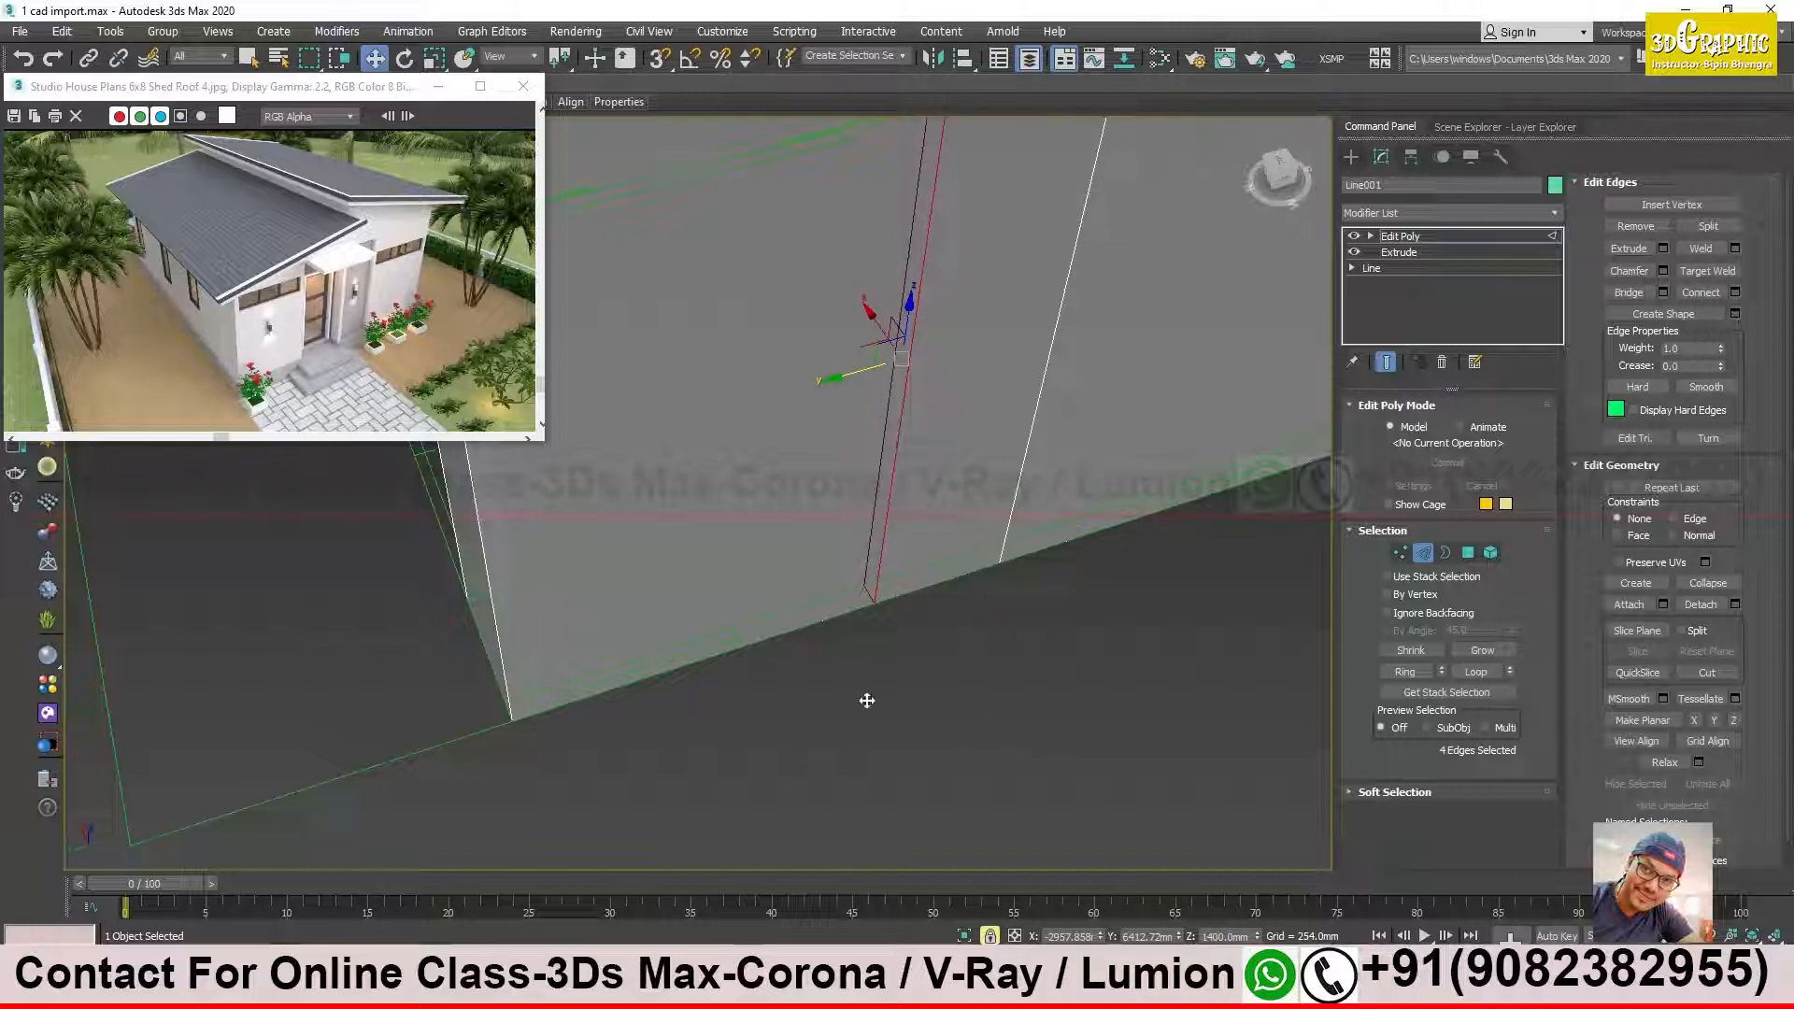
drag(1109, 698, 781, 431)
drag(1115, 701, 1210, 632)
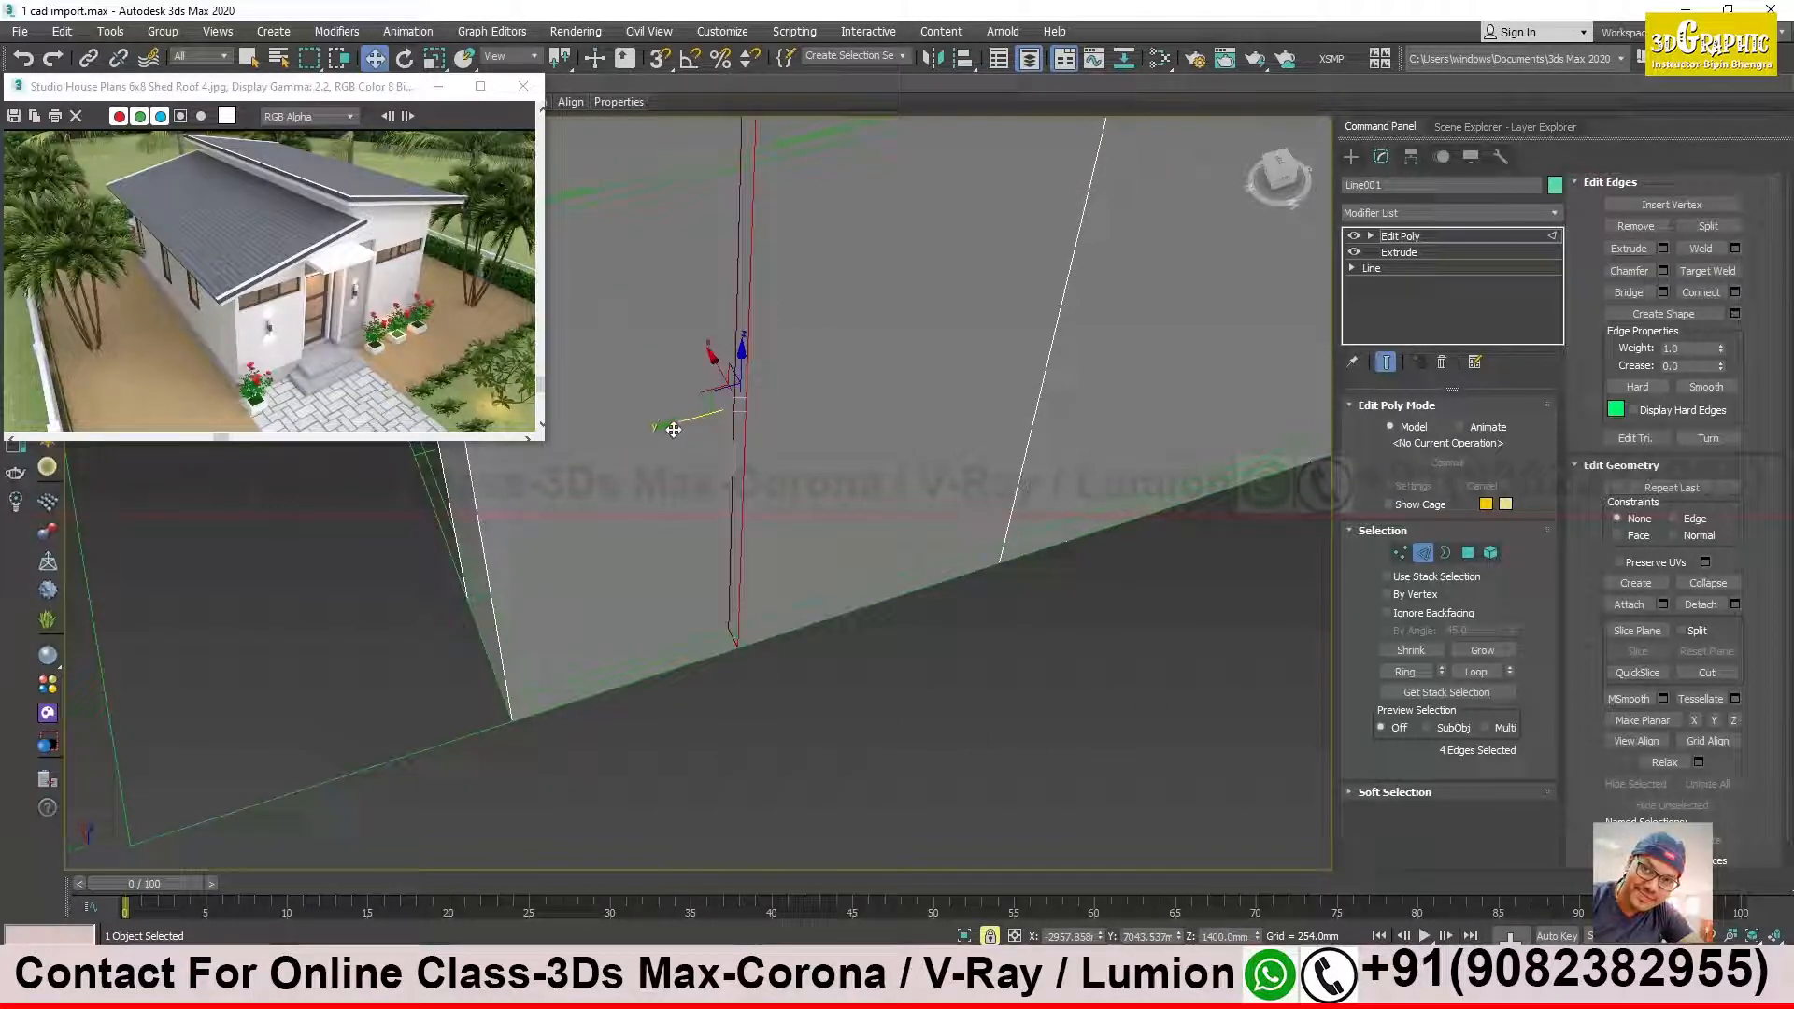
scroll(665, 429, up, 2)
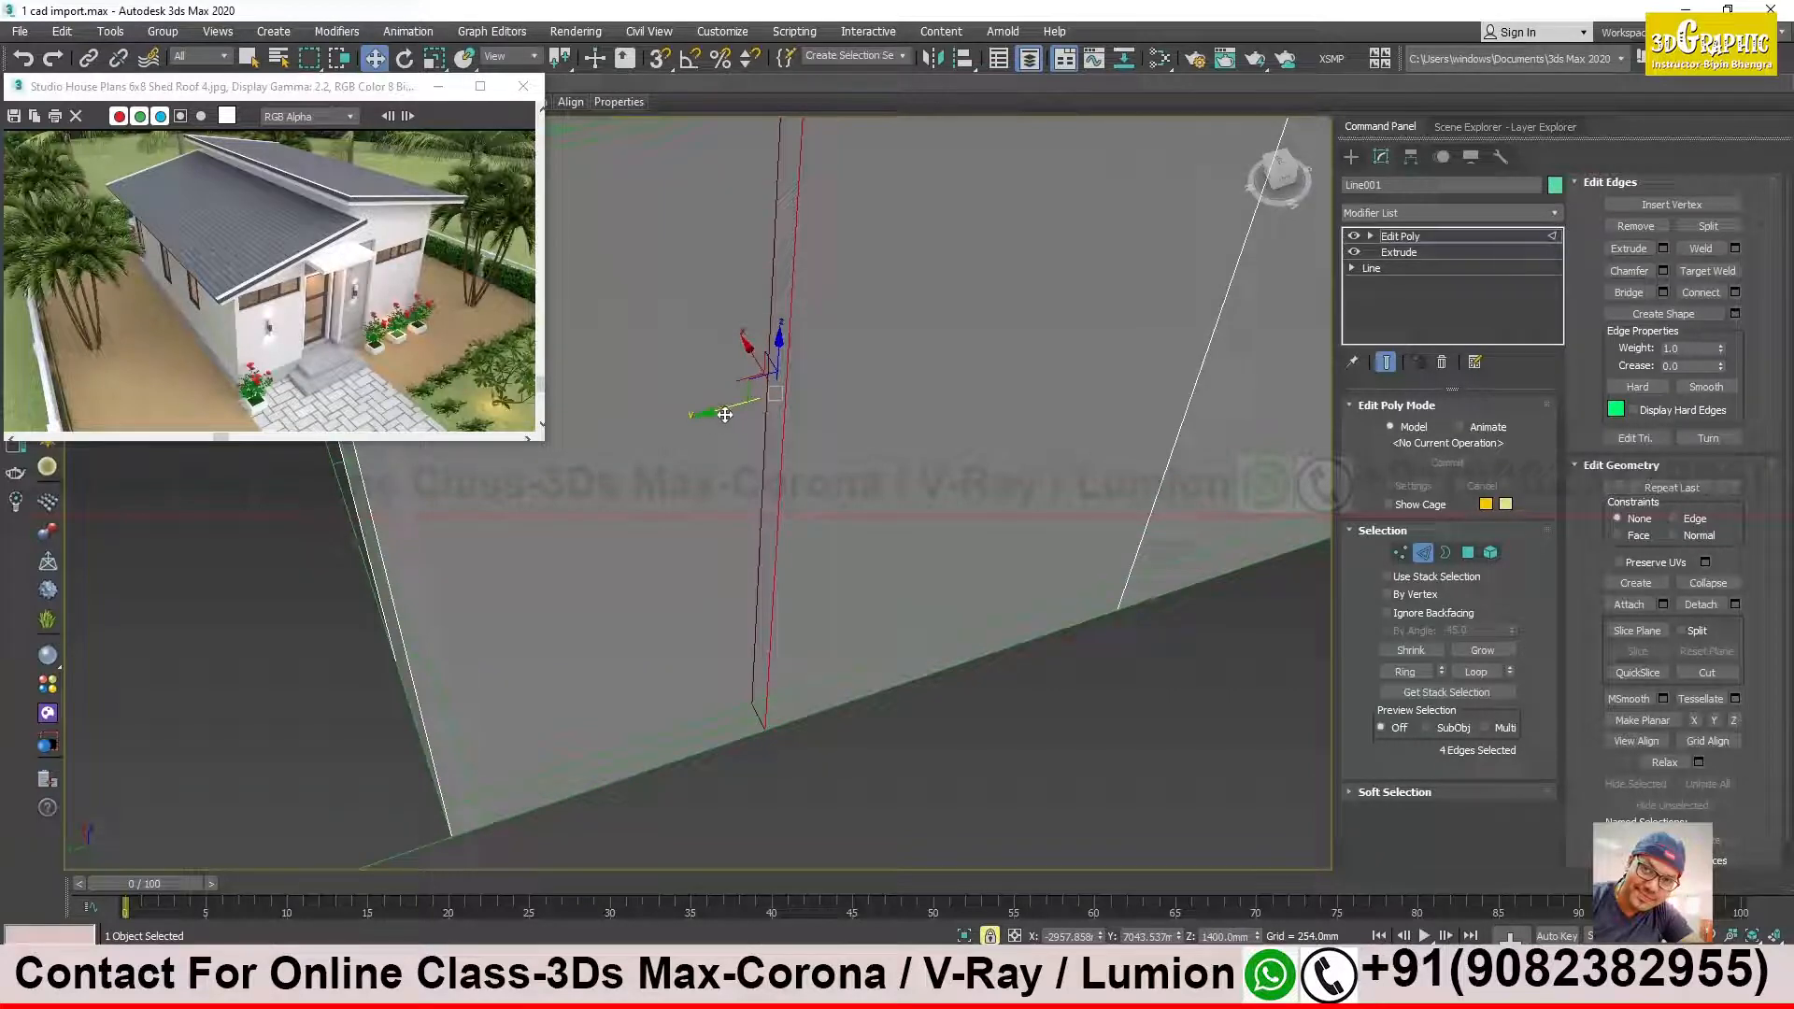
drag(736, 412, 1066, 614)
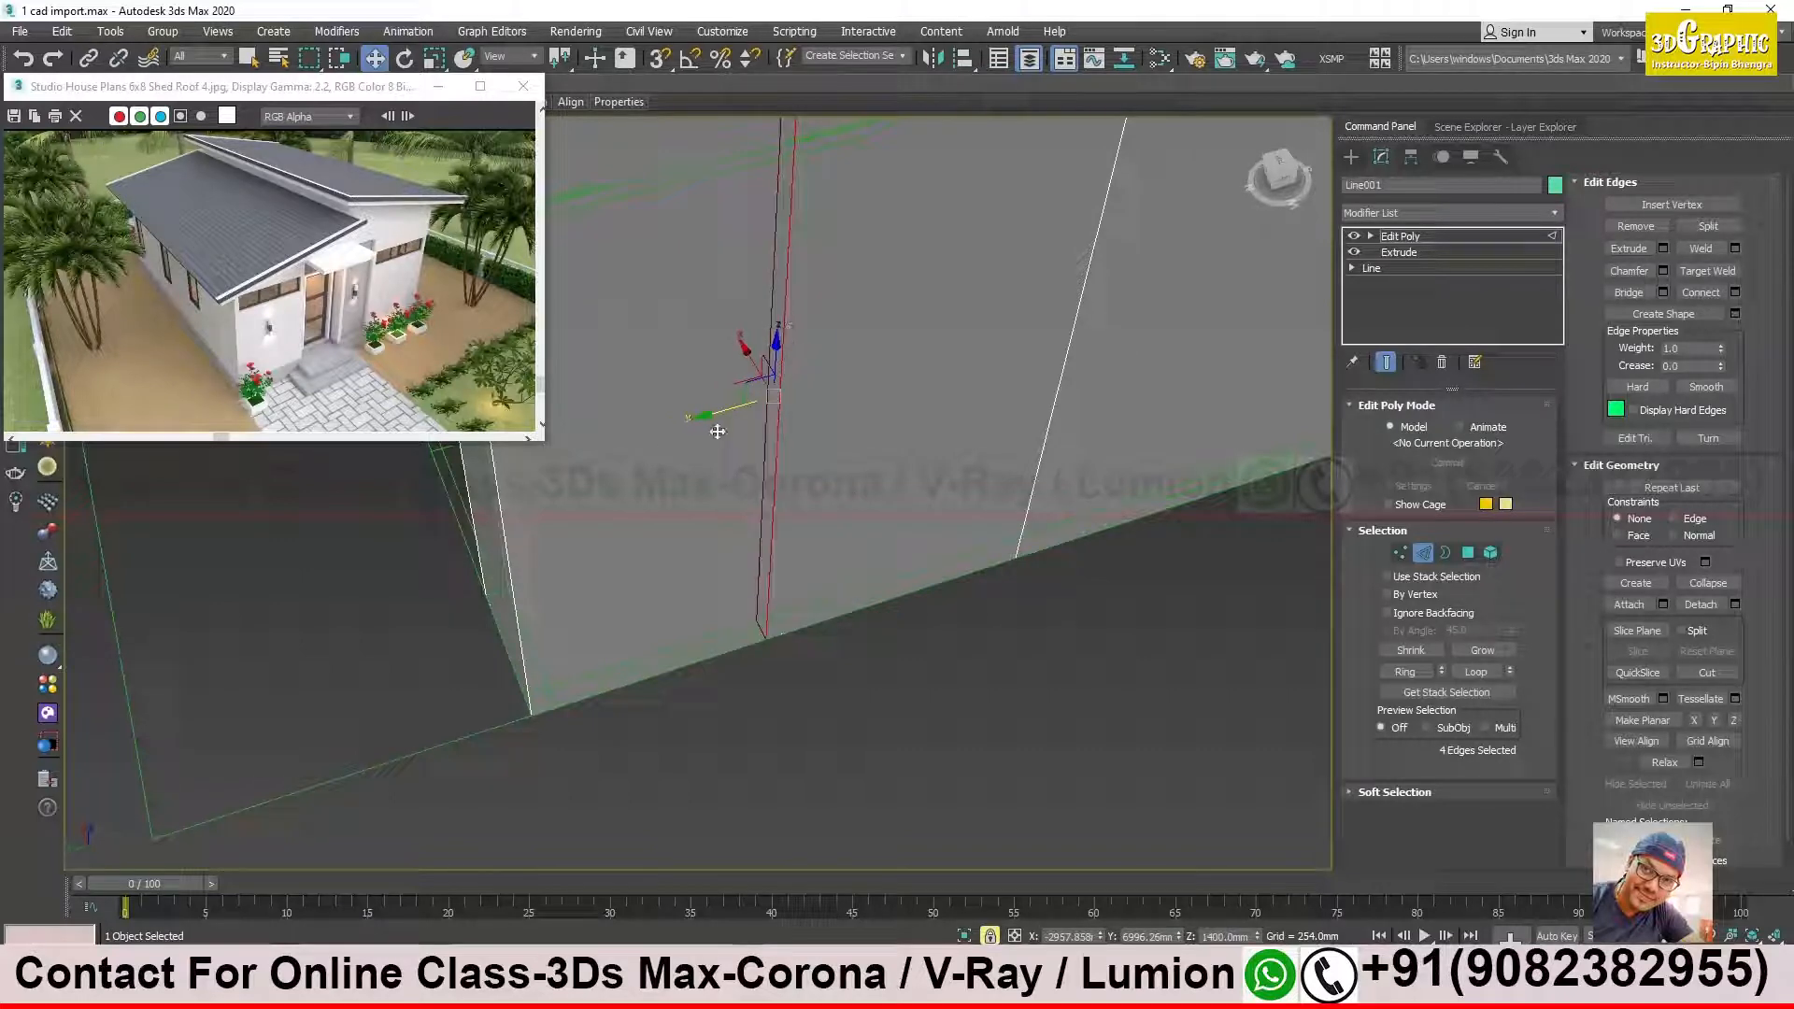
drag(1089, 616, 997, 709)
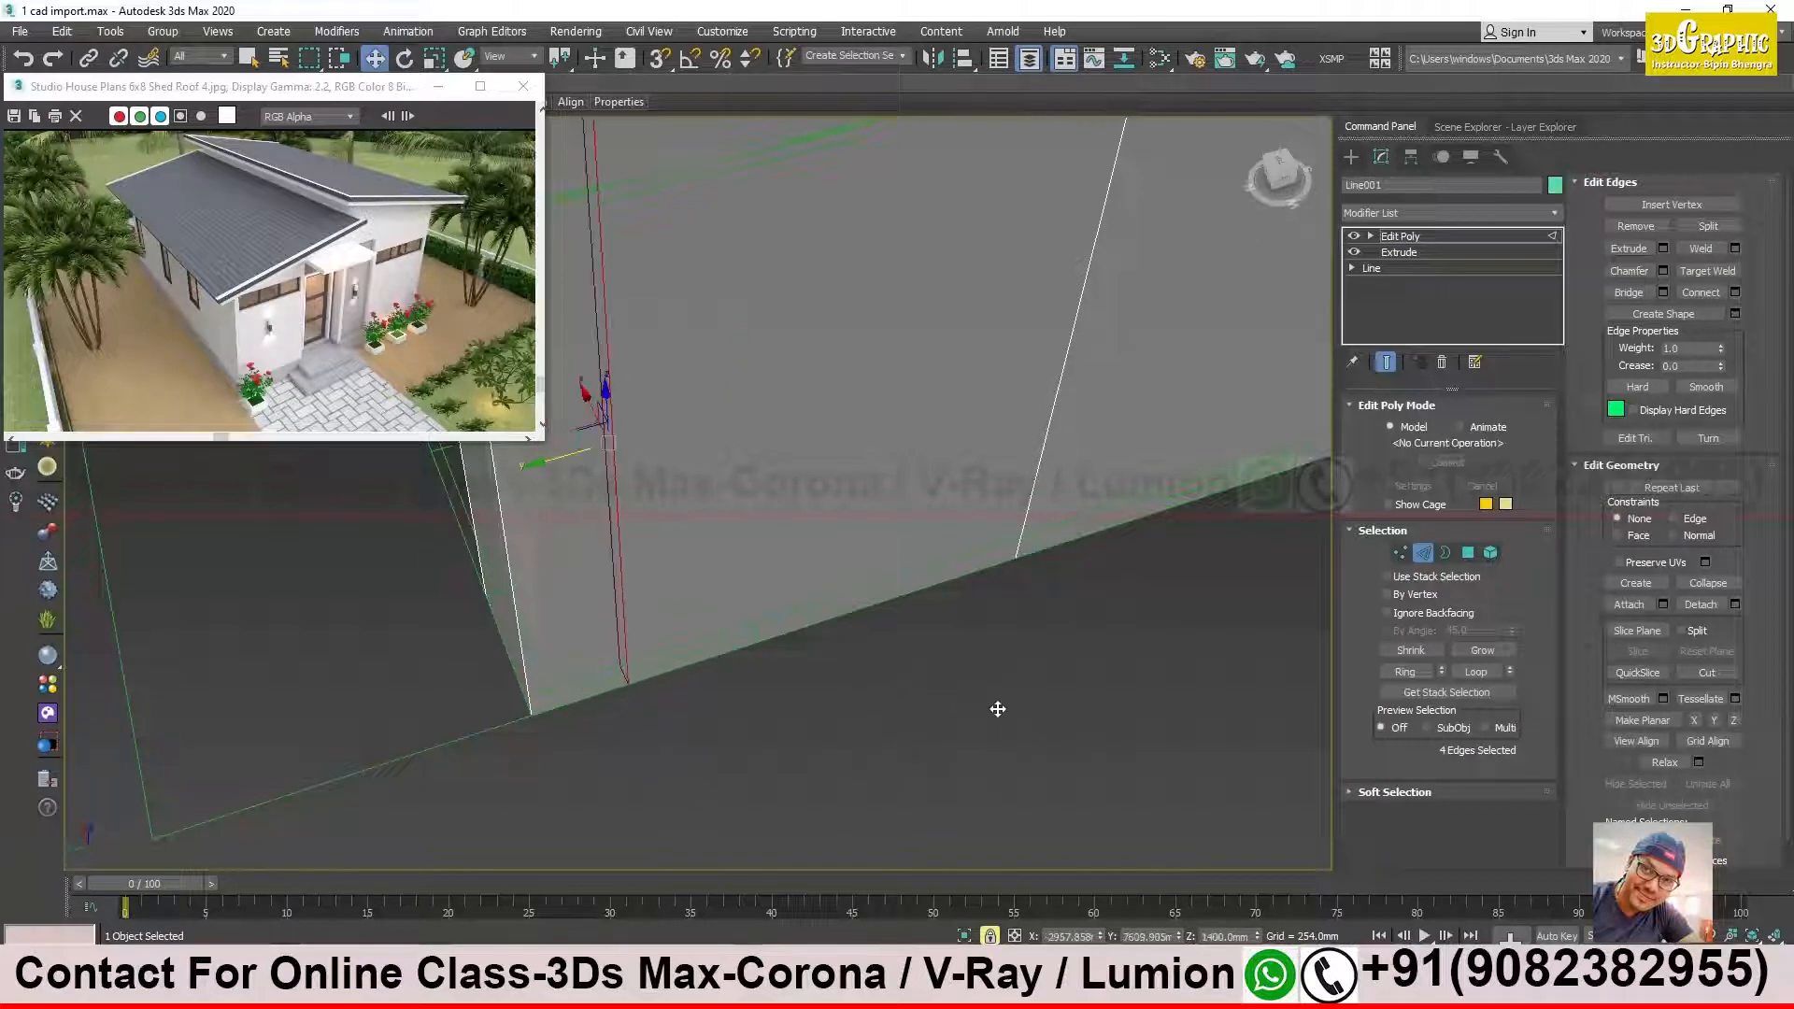
Step: Enable snapping and snap the selected edge loop to the plan's window mark nearest the wall corner, at about Y 7723 mm
click(660, 58)
middle_drag(760, 764, 846, 652)
scroll(819, 610, up, 5)
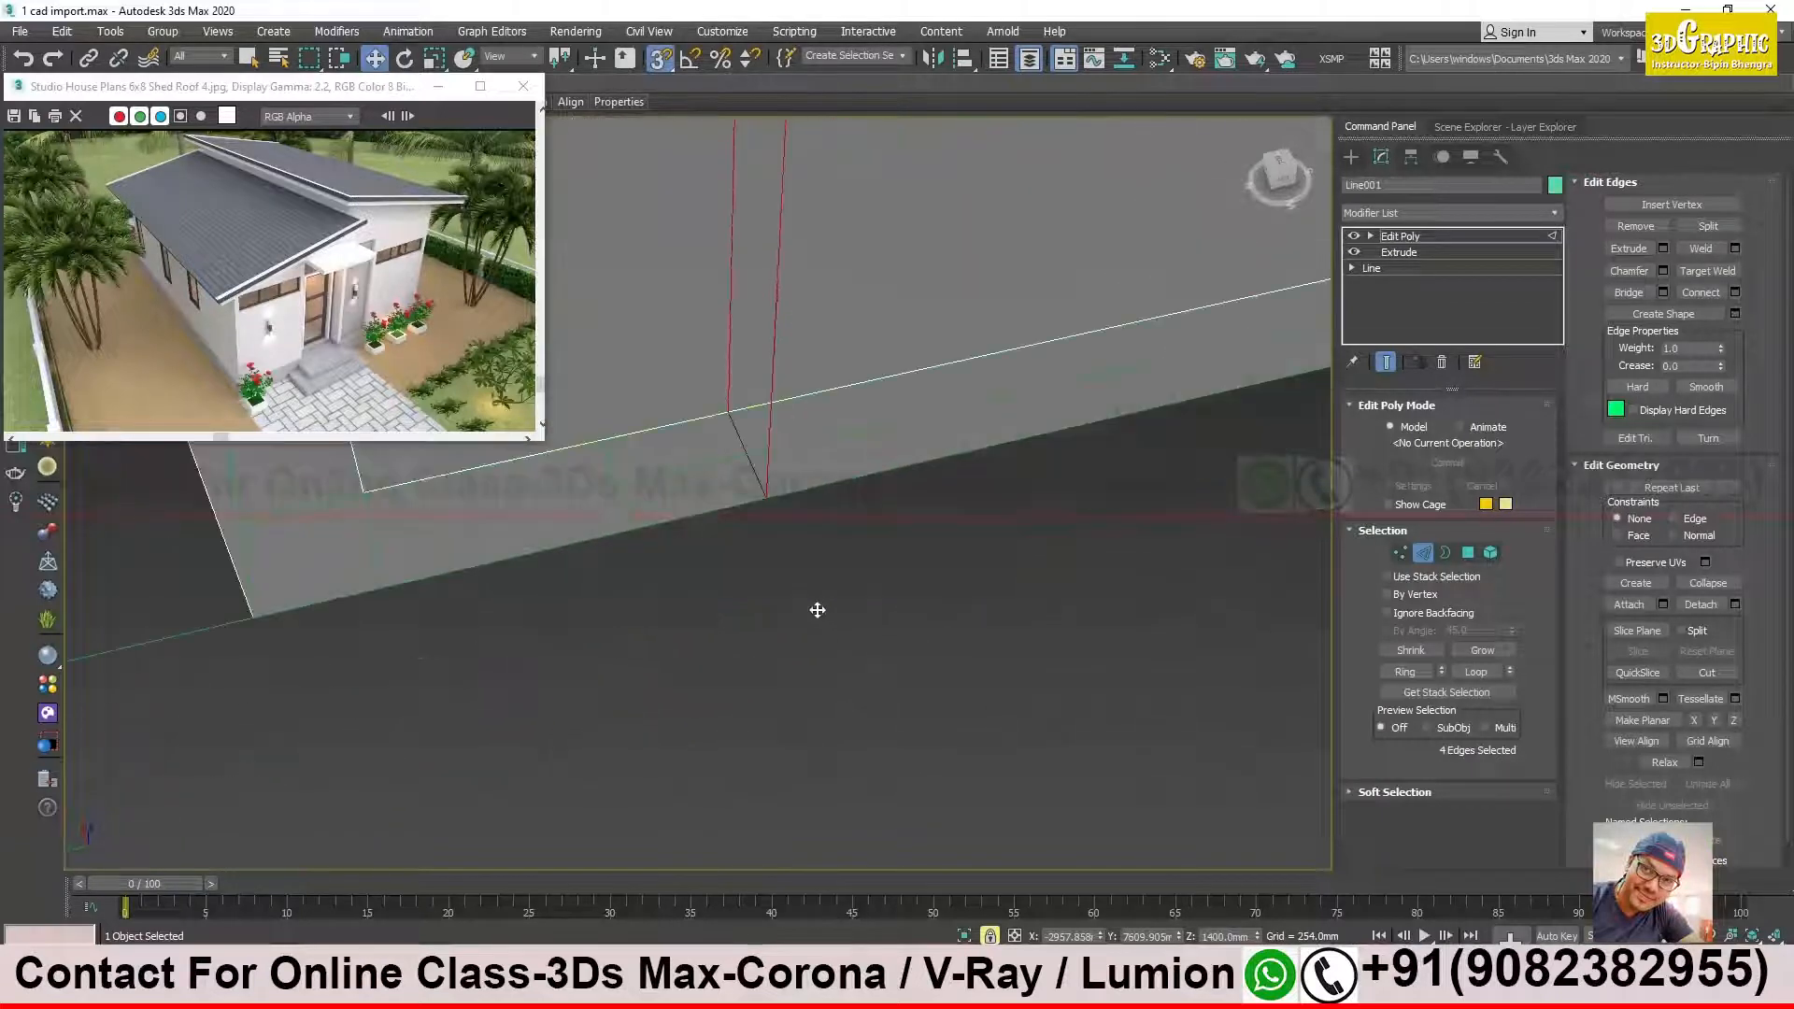
drag(764, 498, 633, 529)
scroll(658, 523, down, 4)
middle_drag(837, 483, 824, 614)
middle_drag(686, 452, 726, 453)
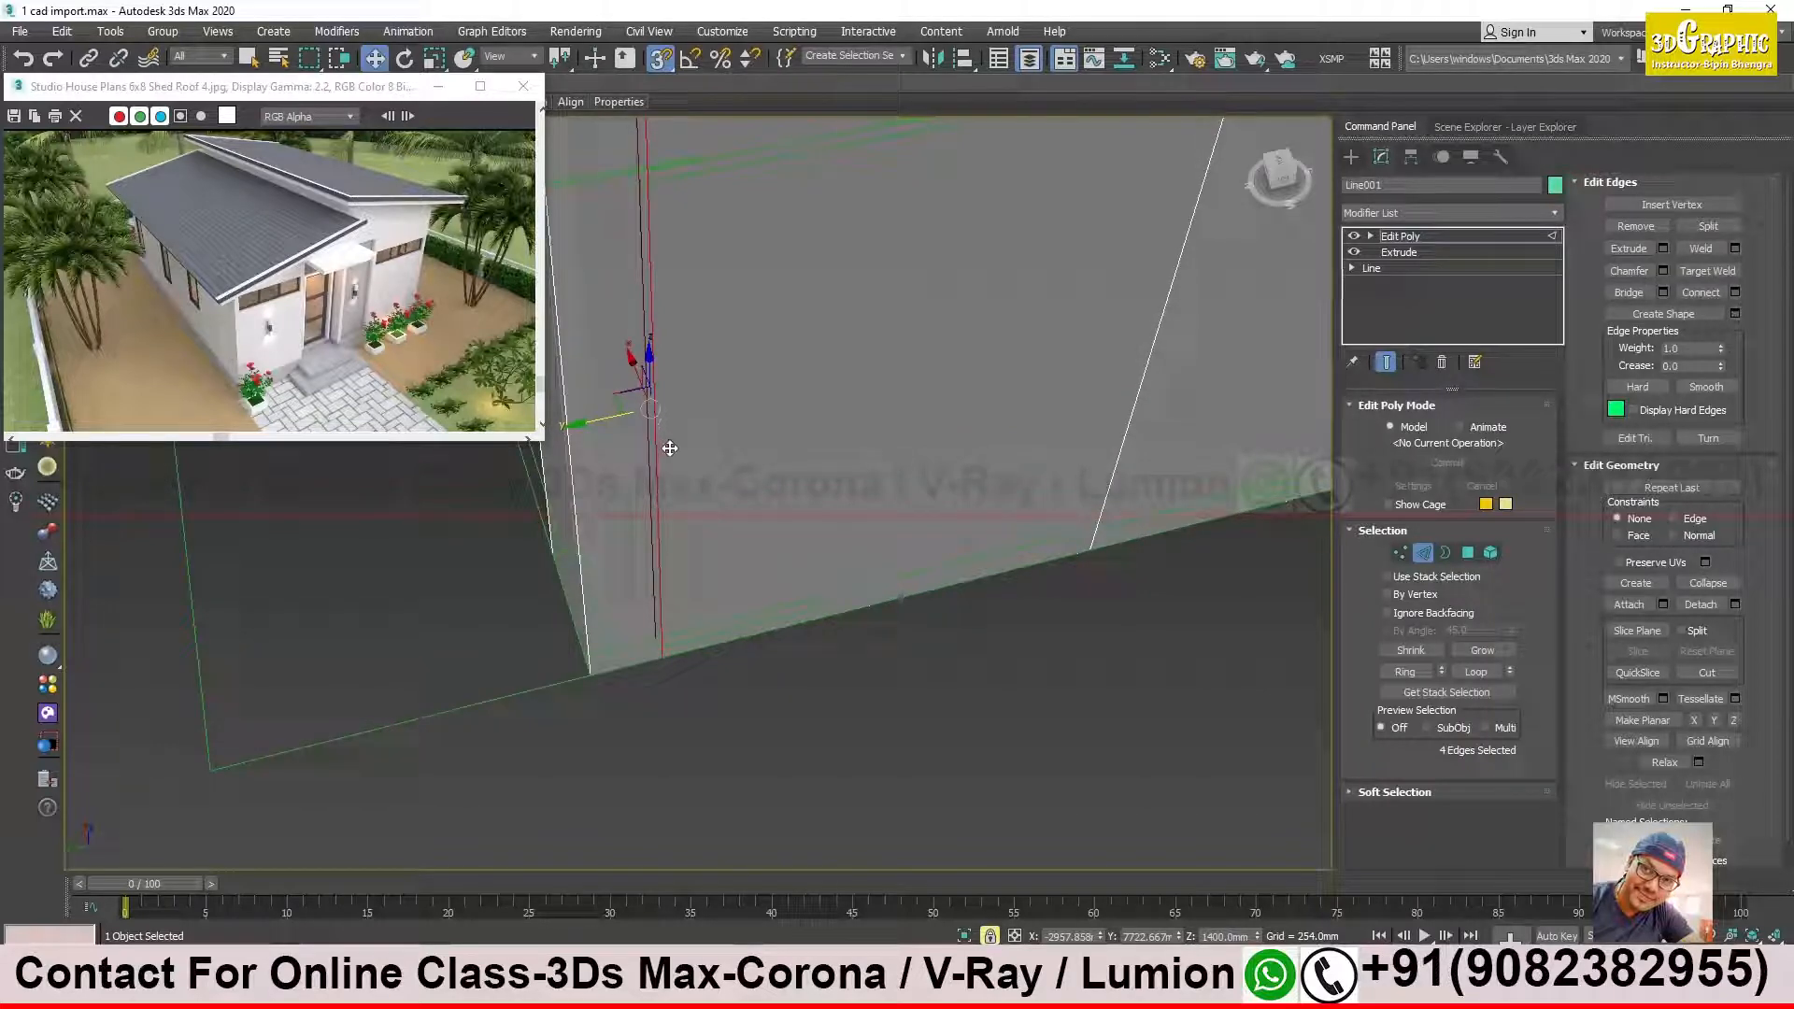
Step: Select the other edge loop, snap it to the window's opposite side on the plan at about Y 7021 mm, and disable snapping
click(992, 938)
click(1128, 422)
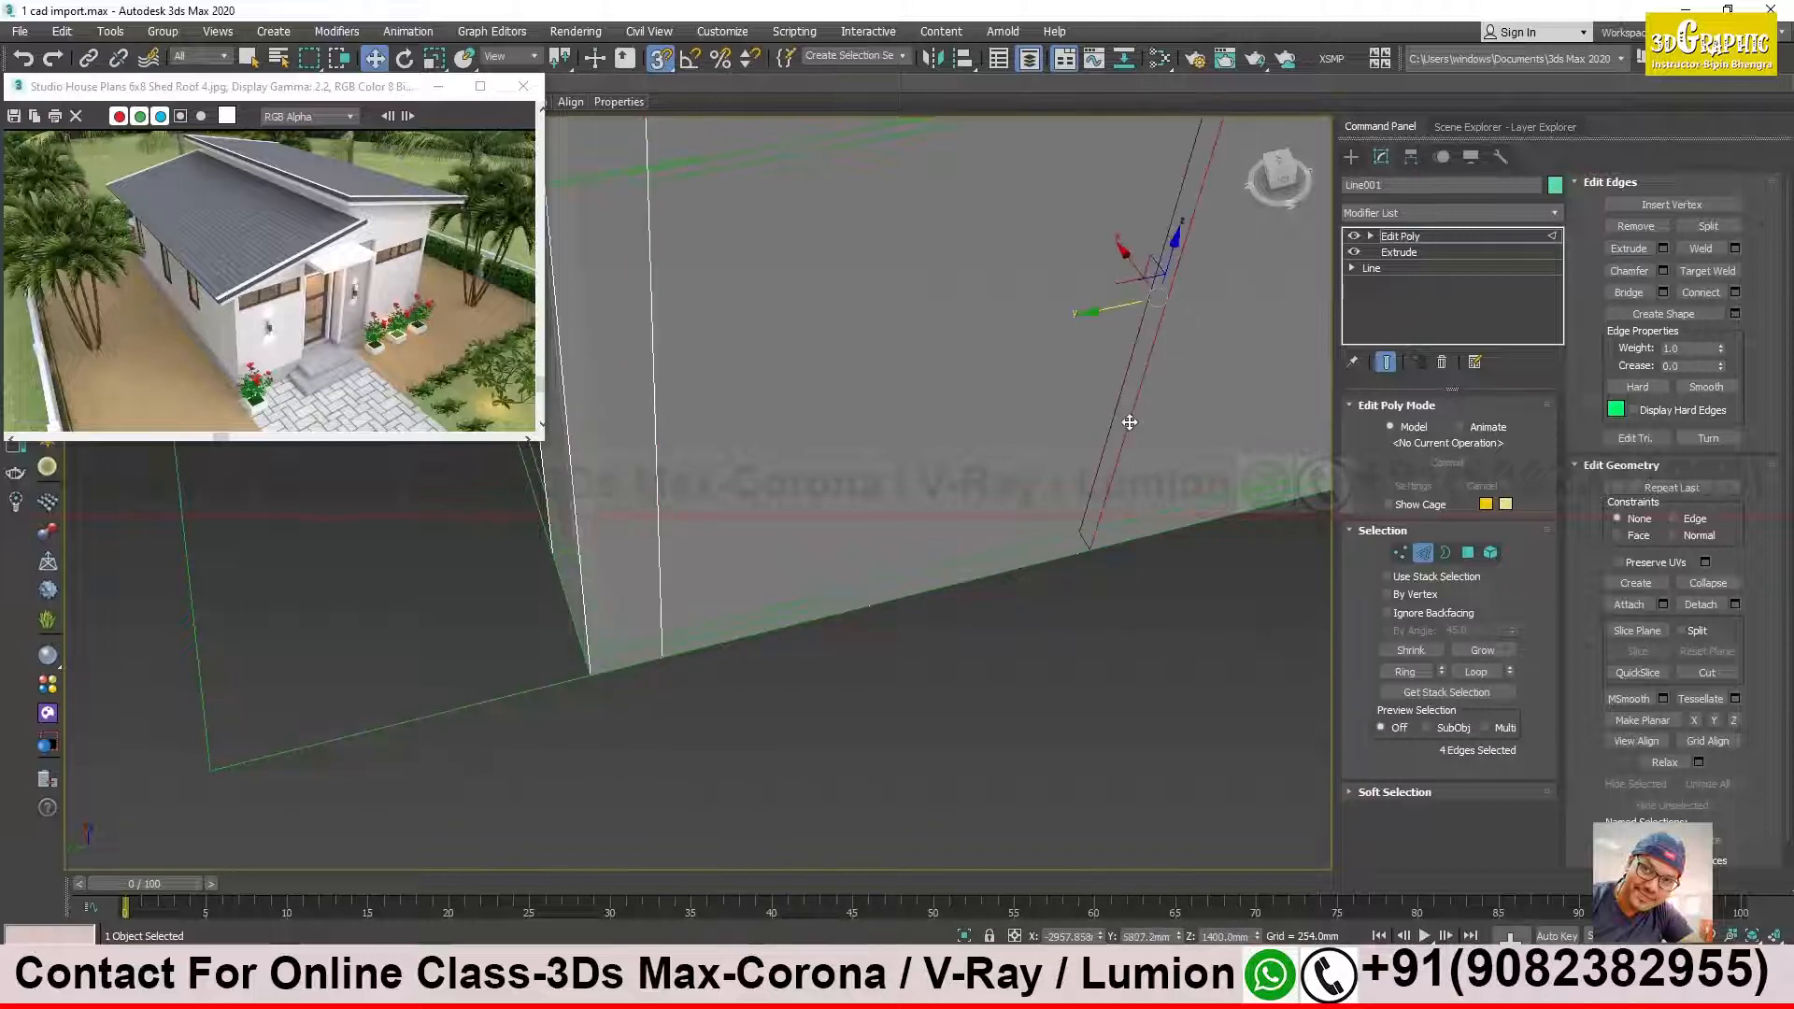
click(989, 938)
click(661, 61)
drag(1092, 550, 829, 613)
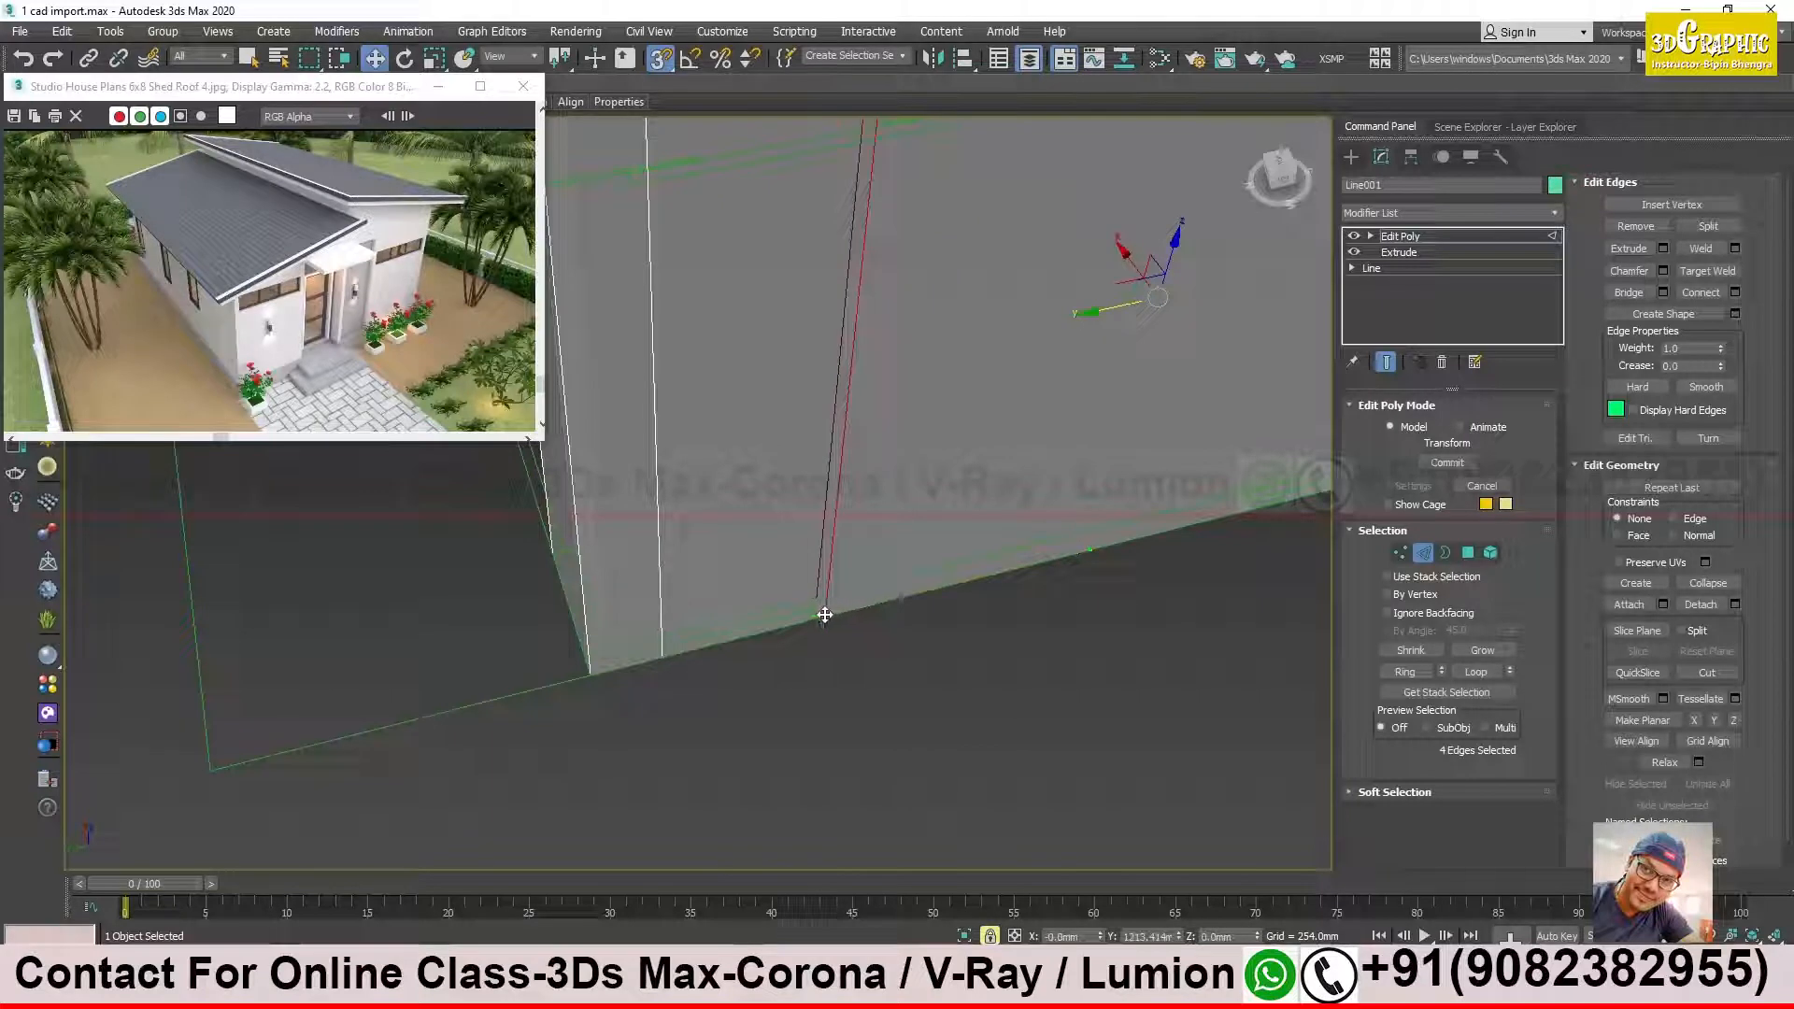
drag(823, 616, 823, 617)
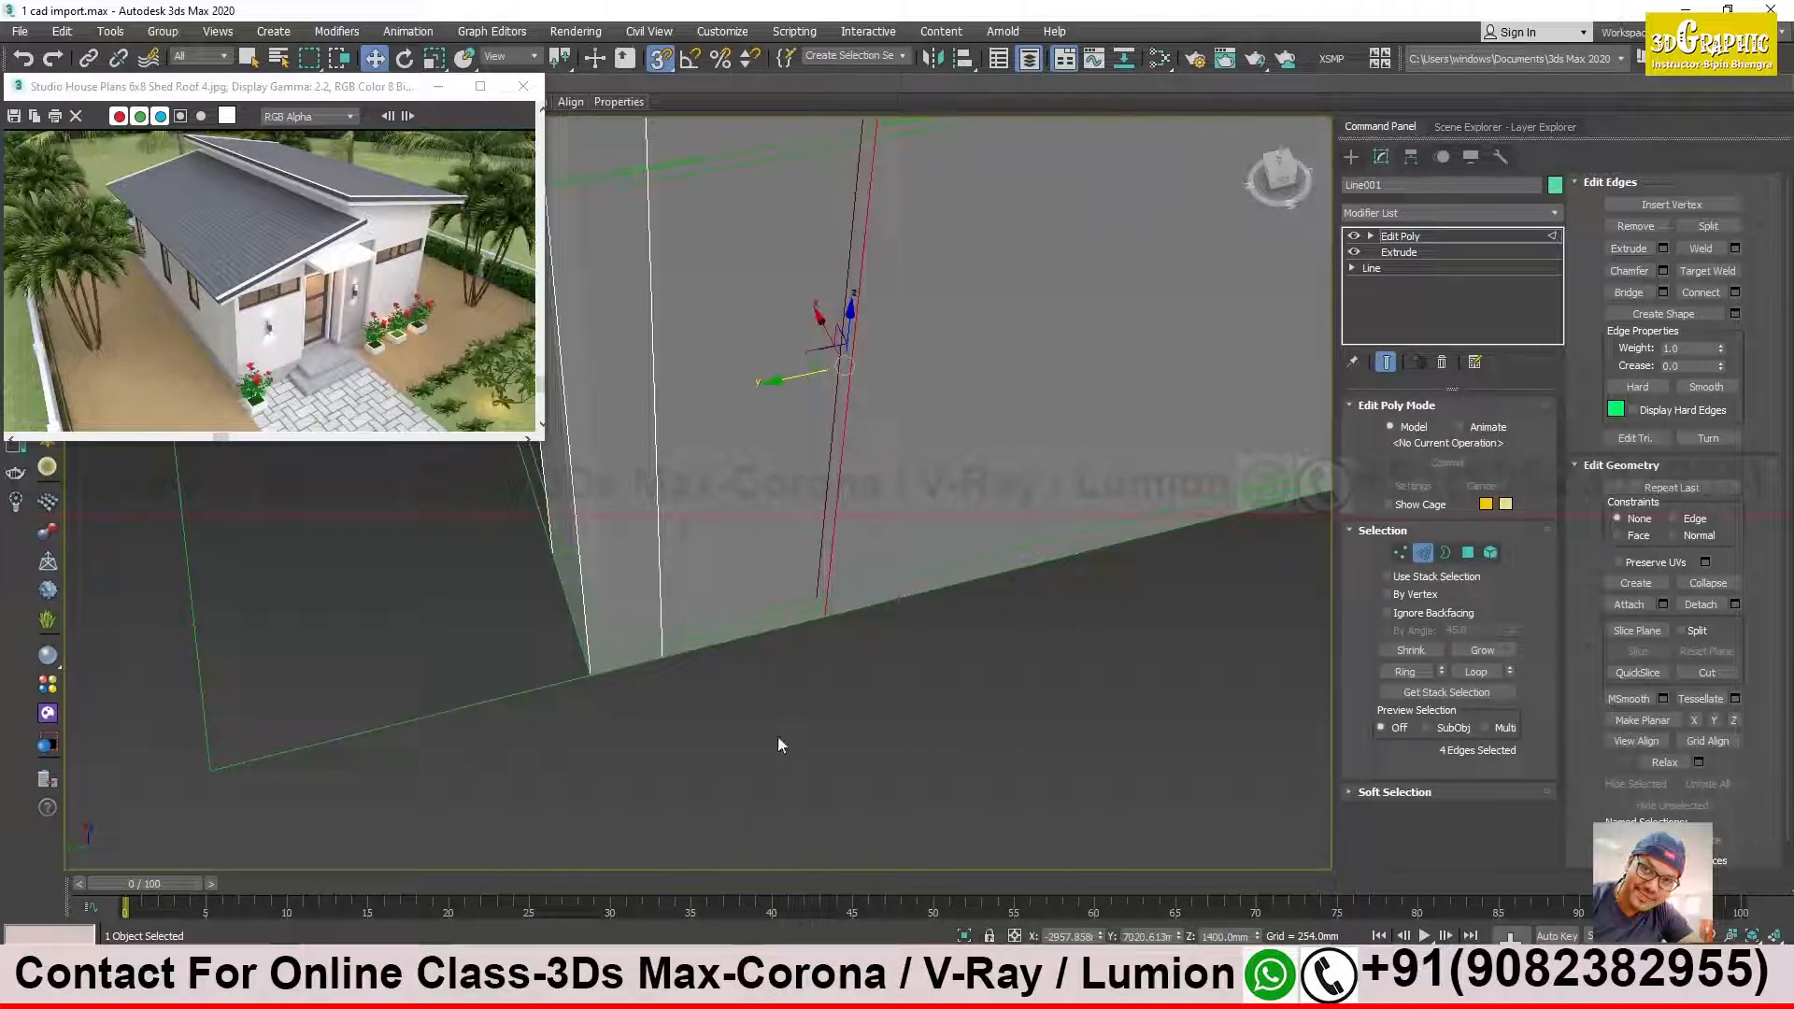
click(660, 60)
Step: Review the wall with its two cuts, then switch to Photos and examine the right elevation for window sill and opening heights
alt+middle_drag(1008, 704, 940, 717)
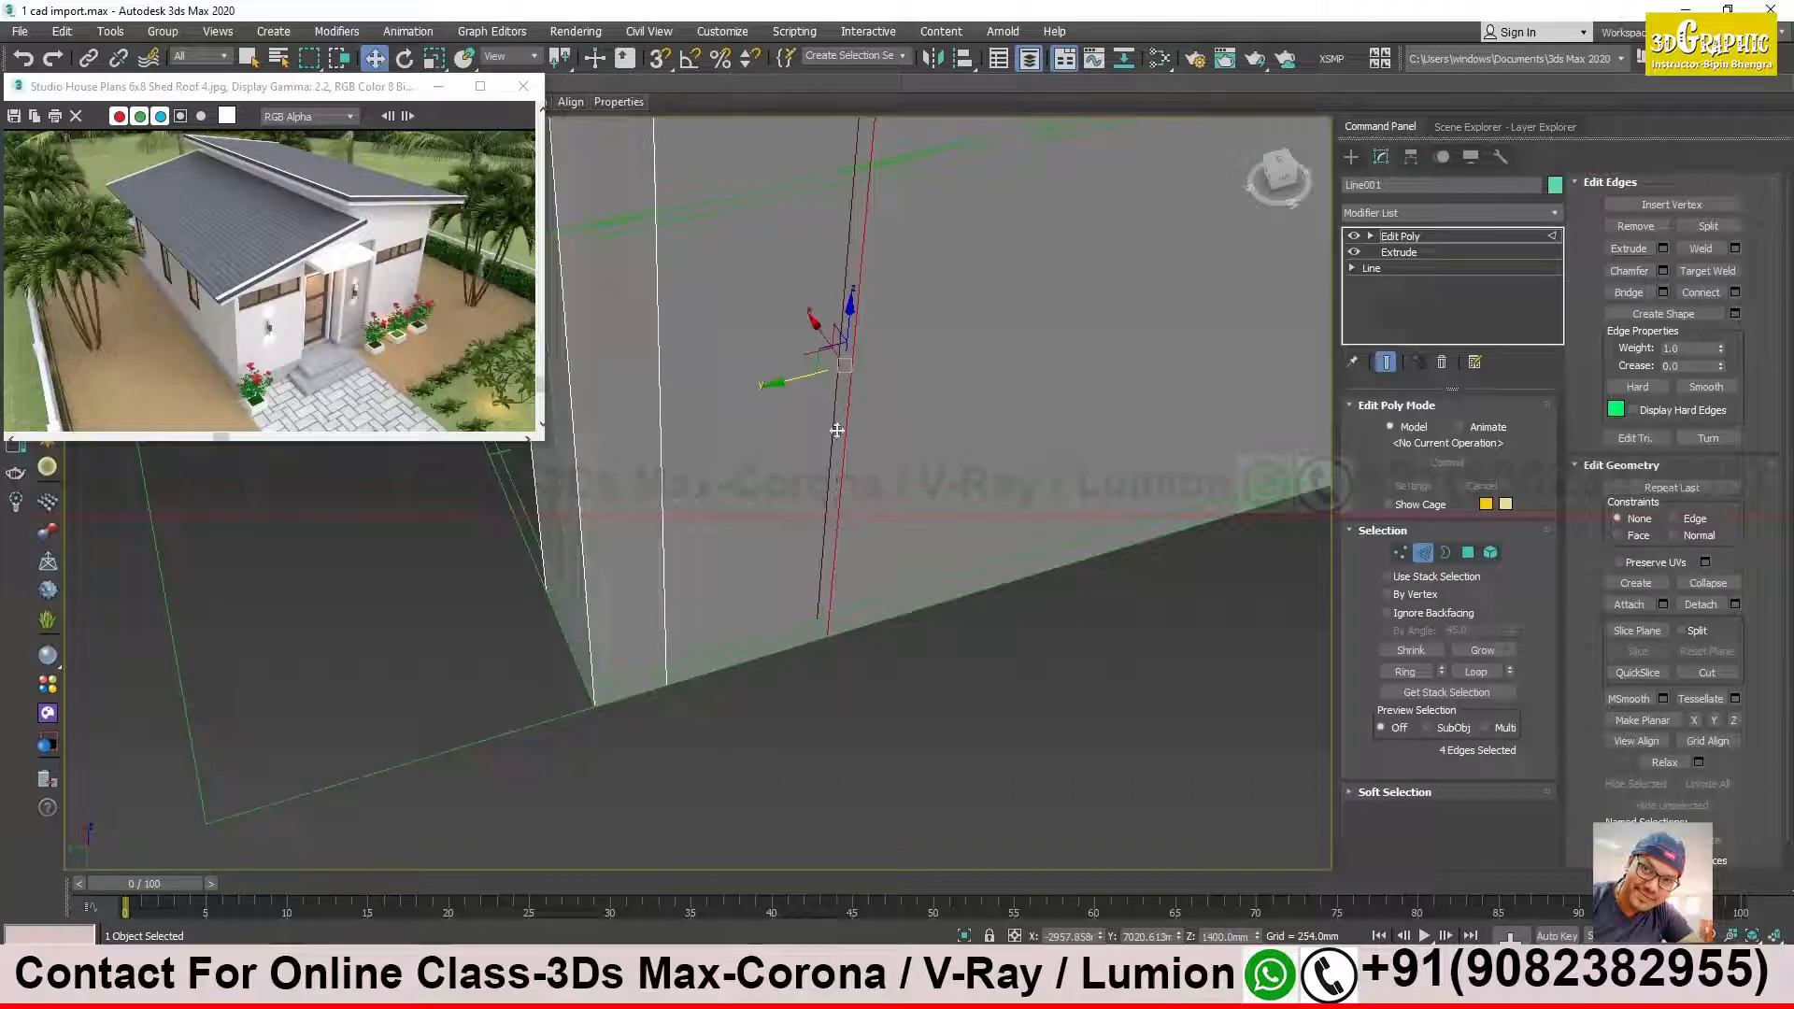
alt+middle_drag(725, 515, 770, 542)
scroll(759, 529, down, 4)
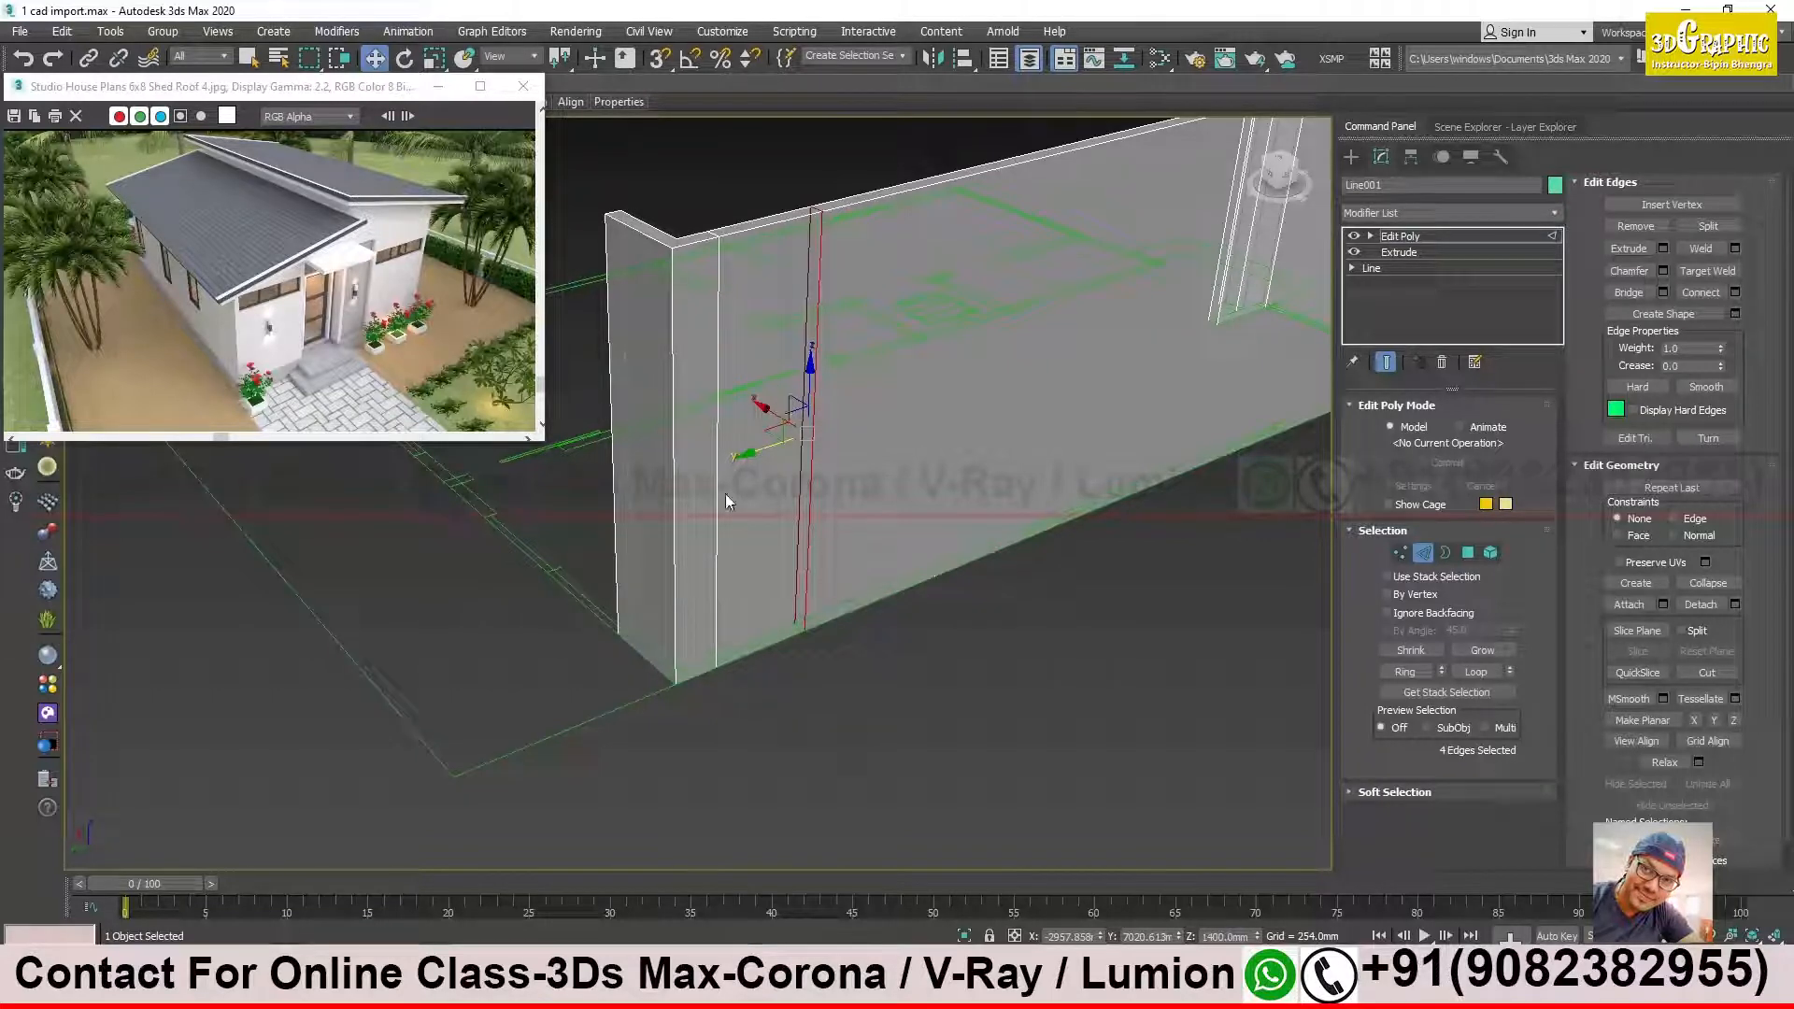
key(alt+Tab)
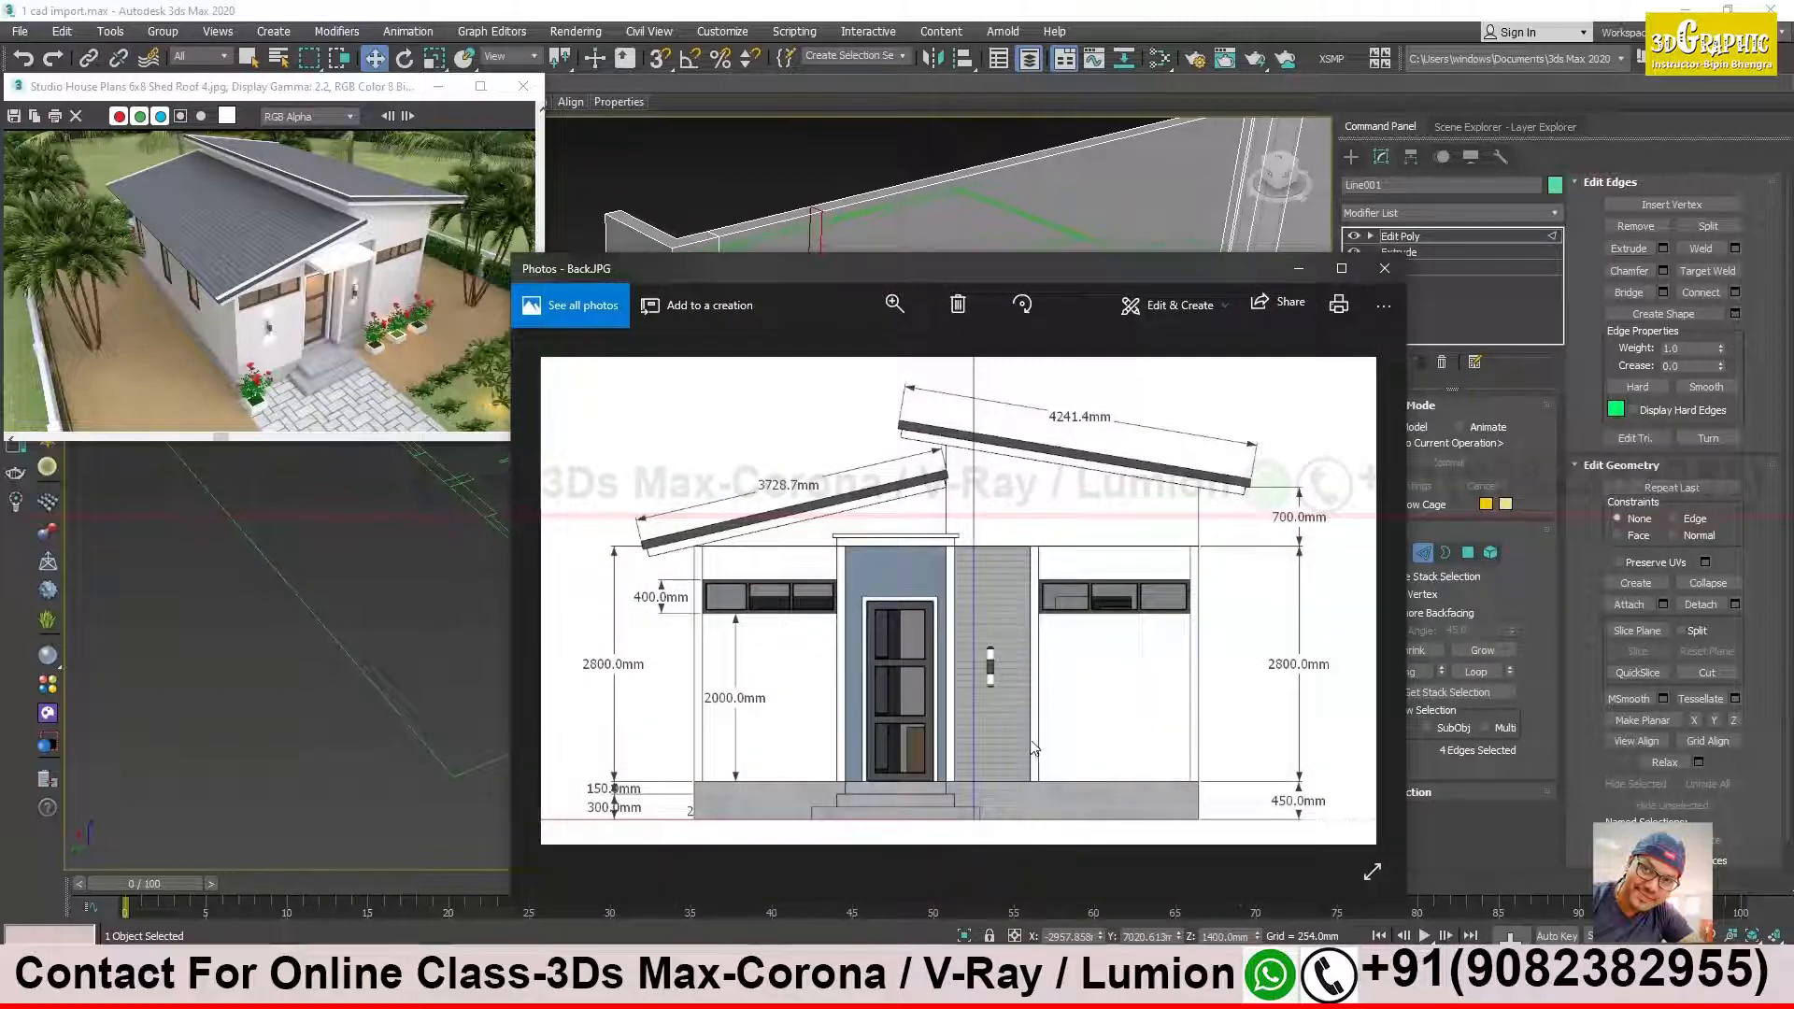
key(Right)
key(Right)
key(Right)
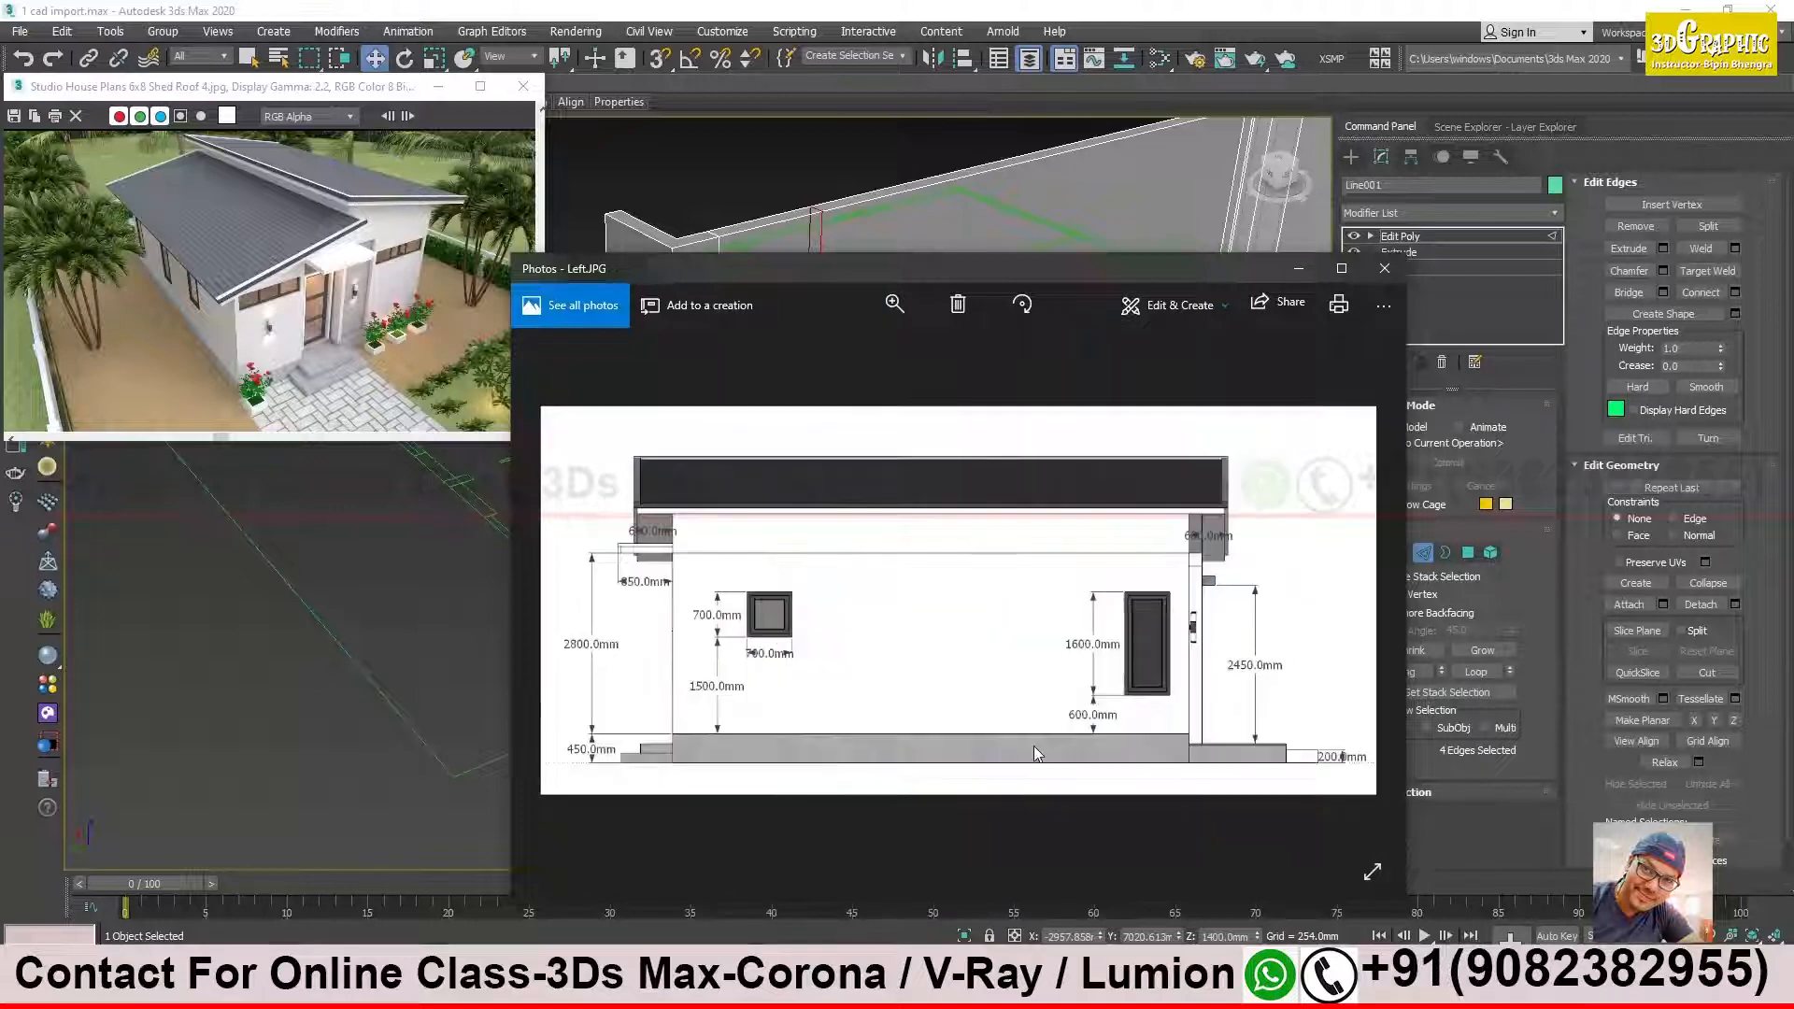
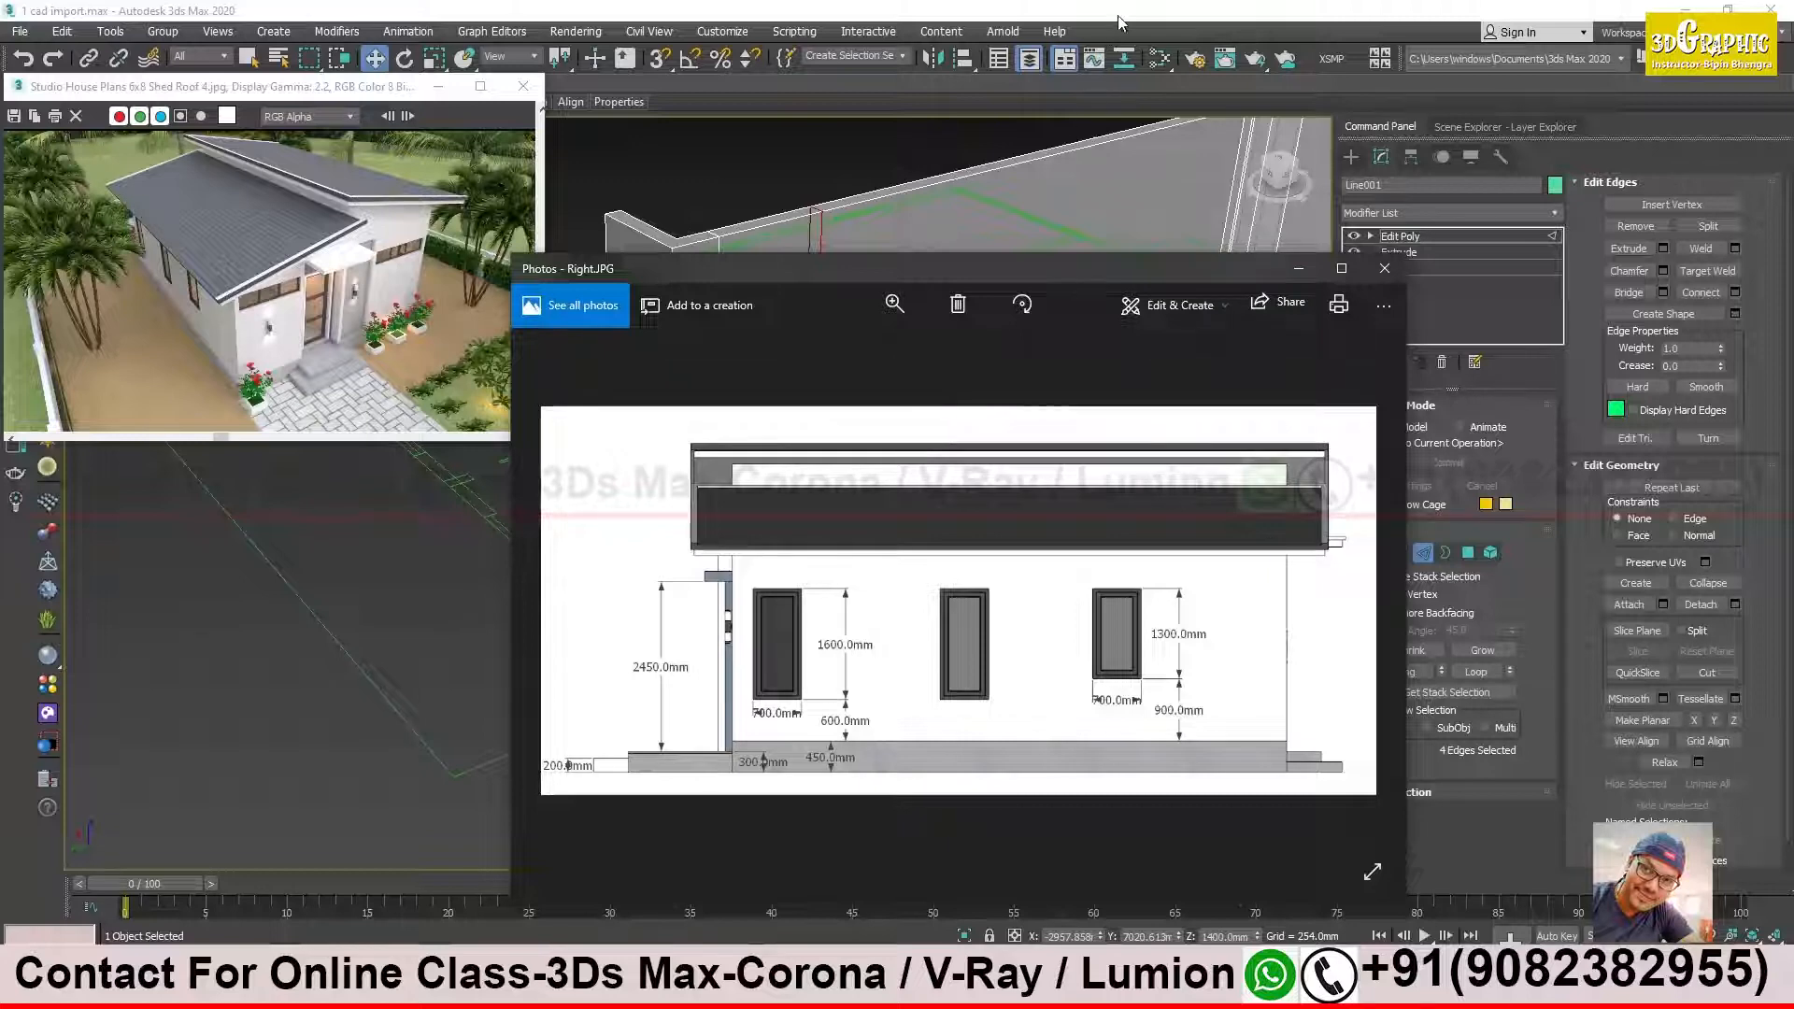
click(1100, 53)
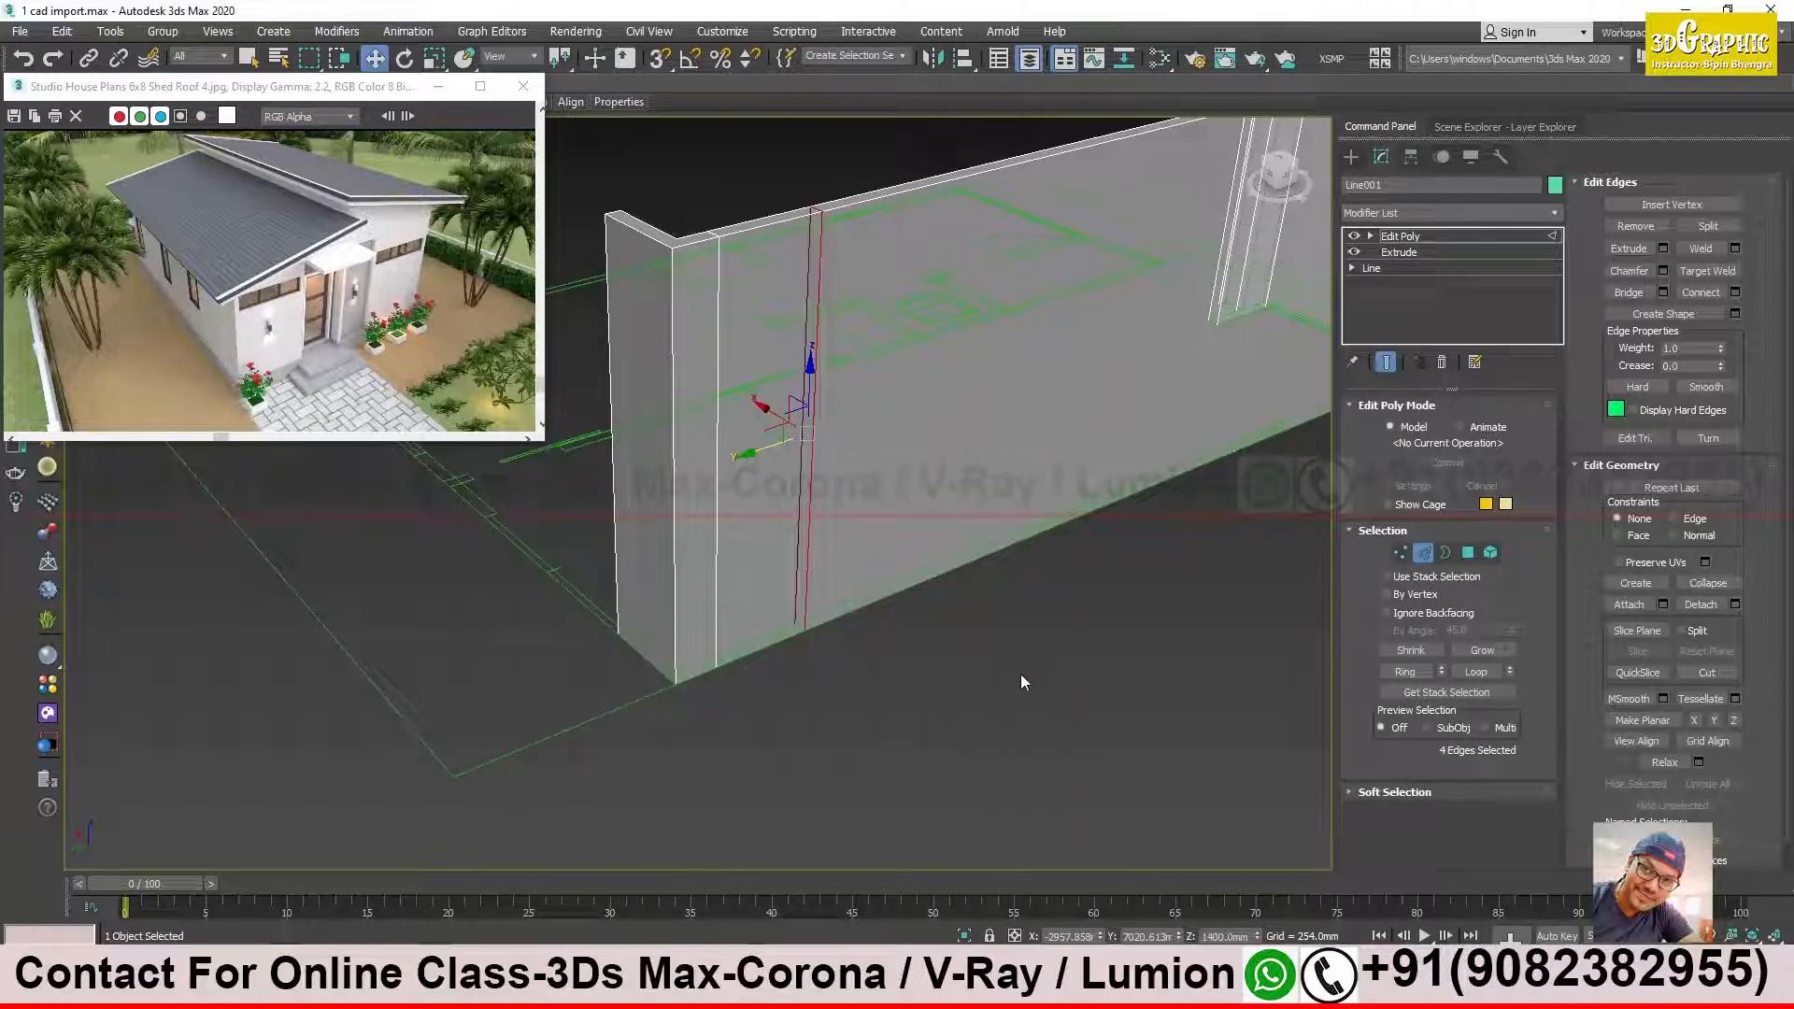
Step: Select the ring of vertical wall edges and connect it with one segment, pinch 0 and slide -30
click(872, 637)
click(808, 574)
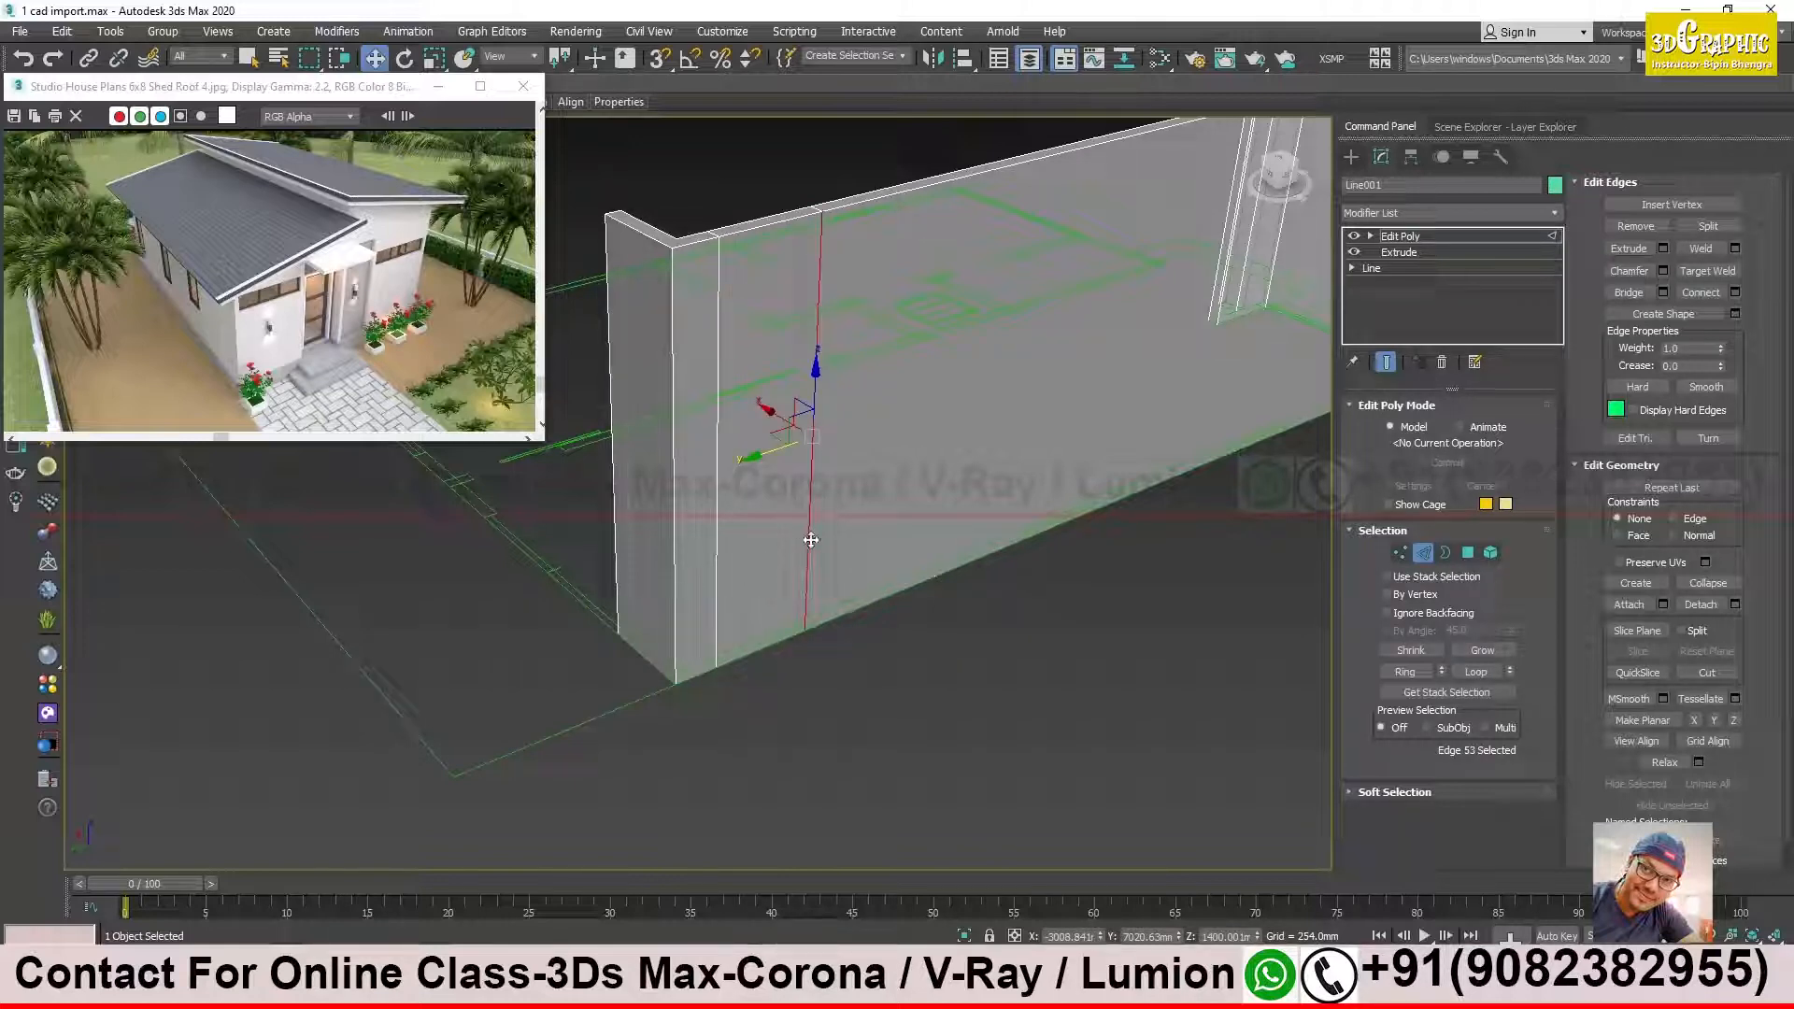
click(1404, 673)
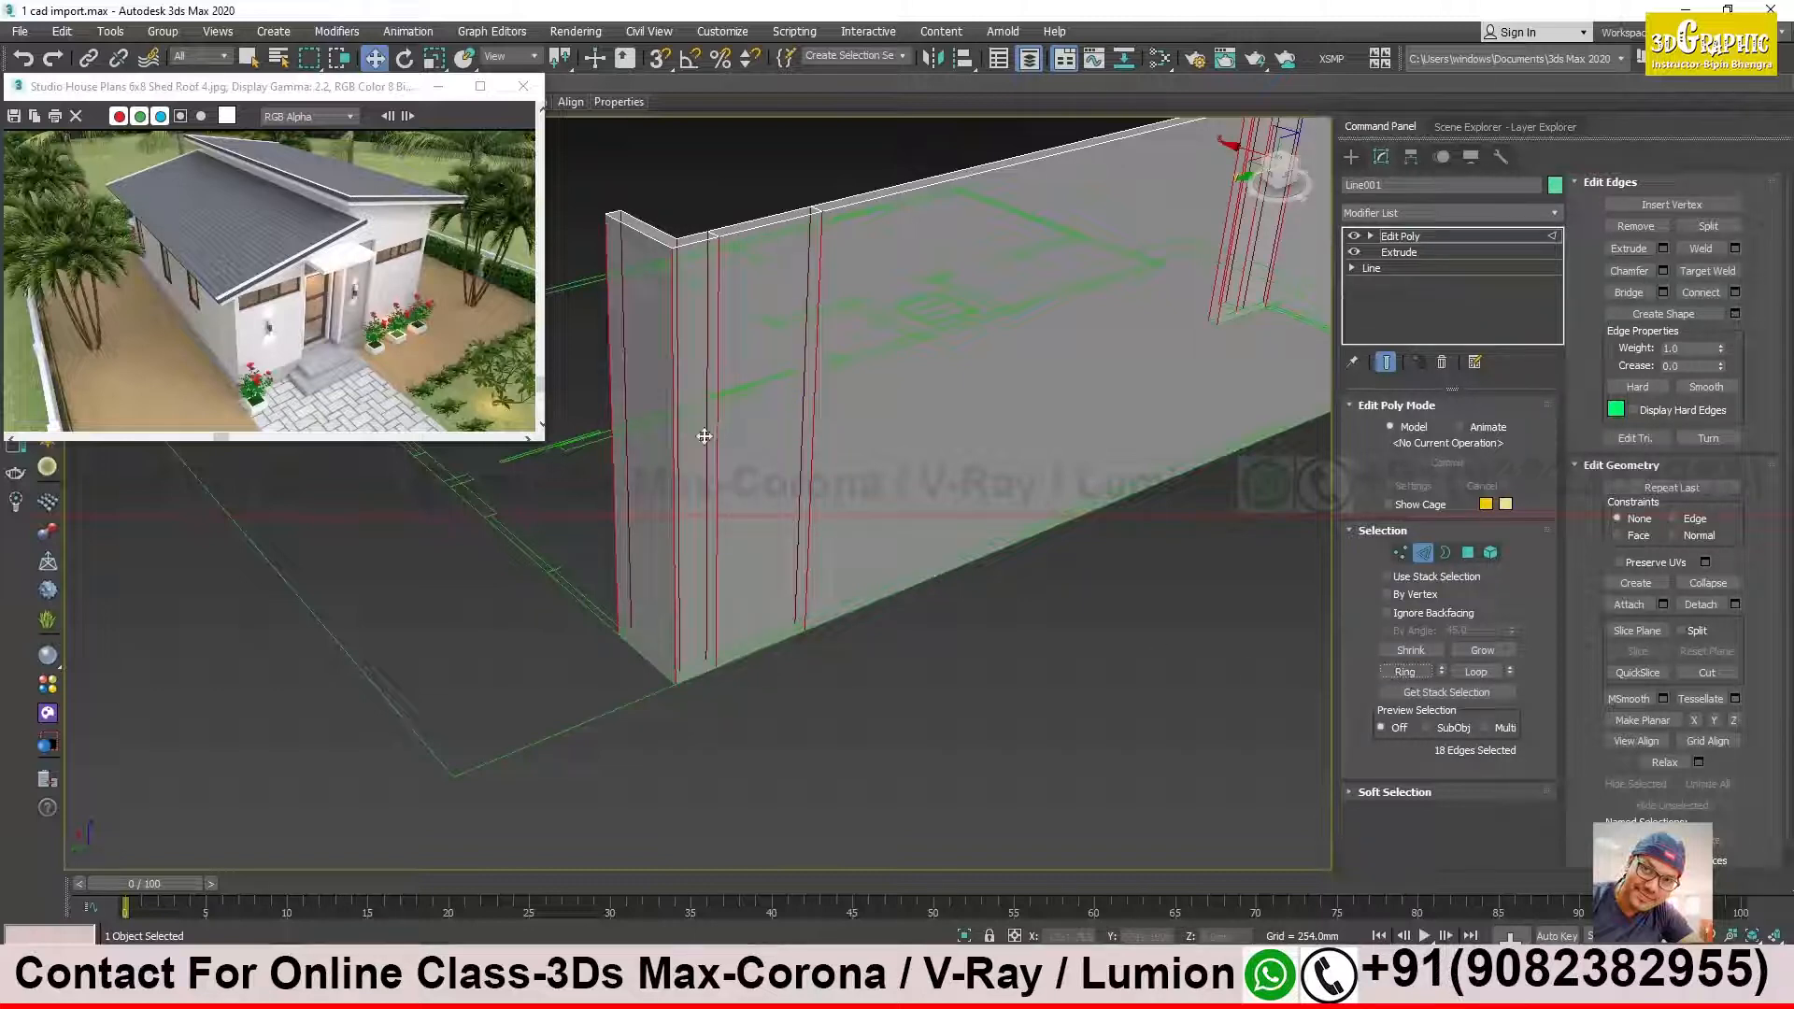
alt+middle_drag(768, 495, 790, 393)
alt+middle_drag(767, 498, 907, 520)
middle_drag(712, 481, 813, 485)
right_click(813, 485)
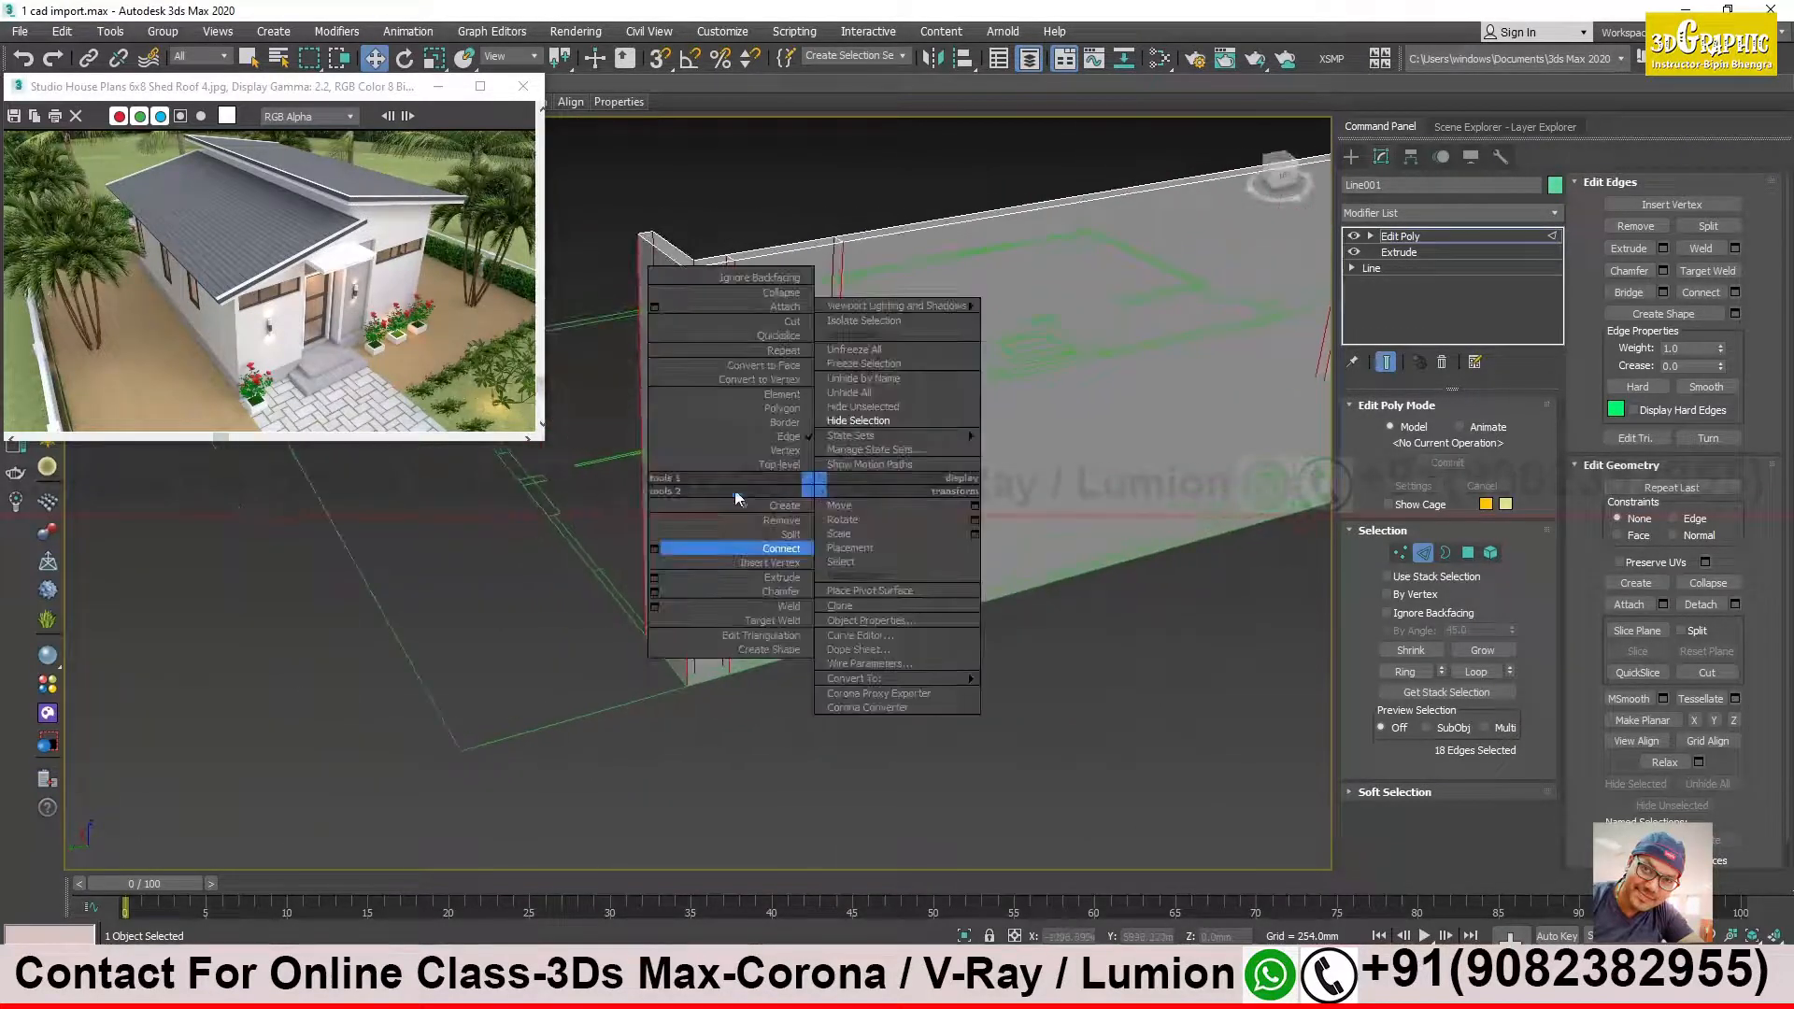
click(651, 546)
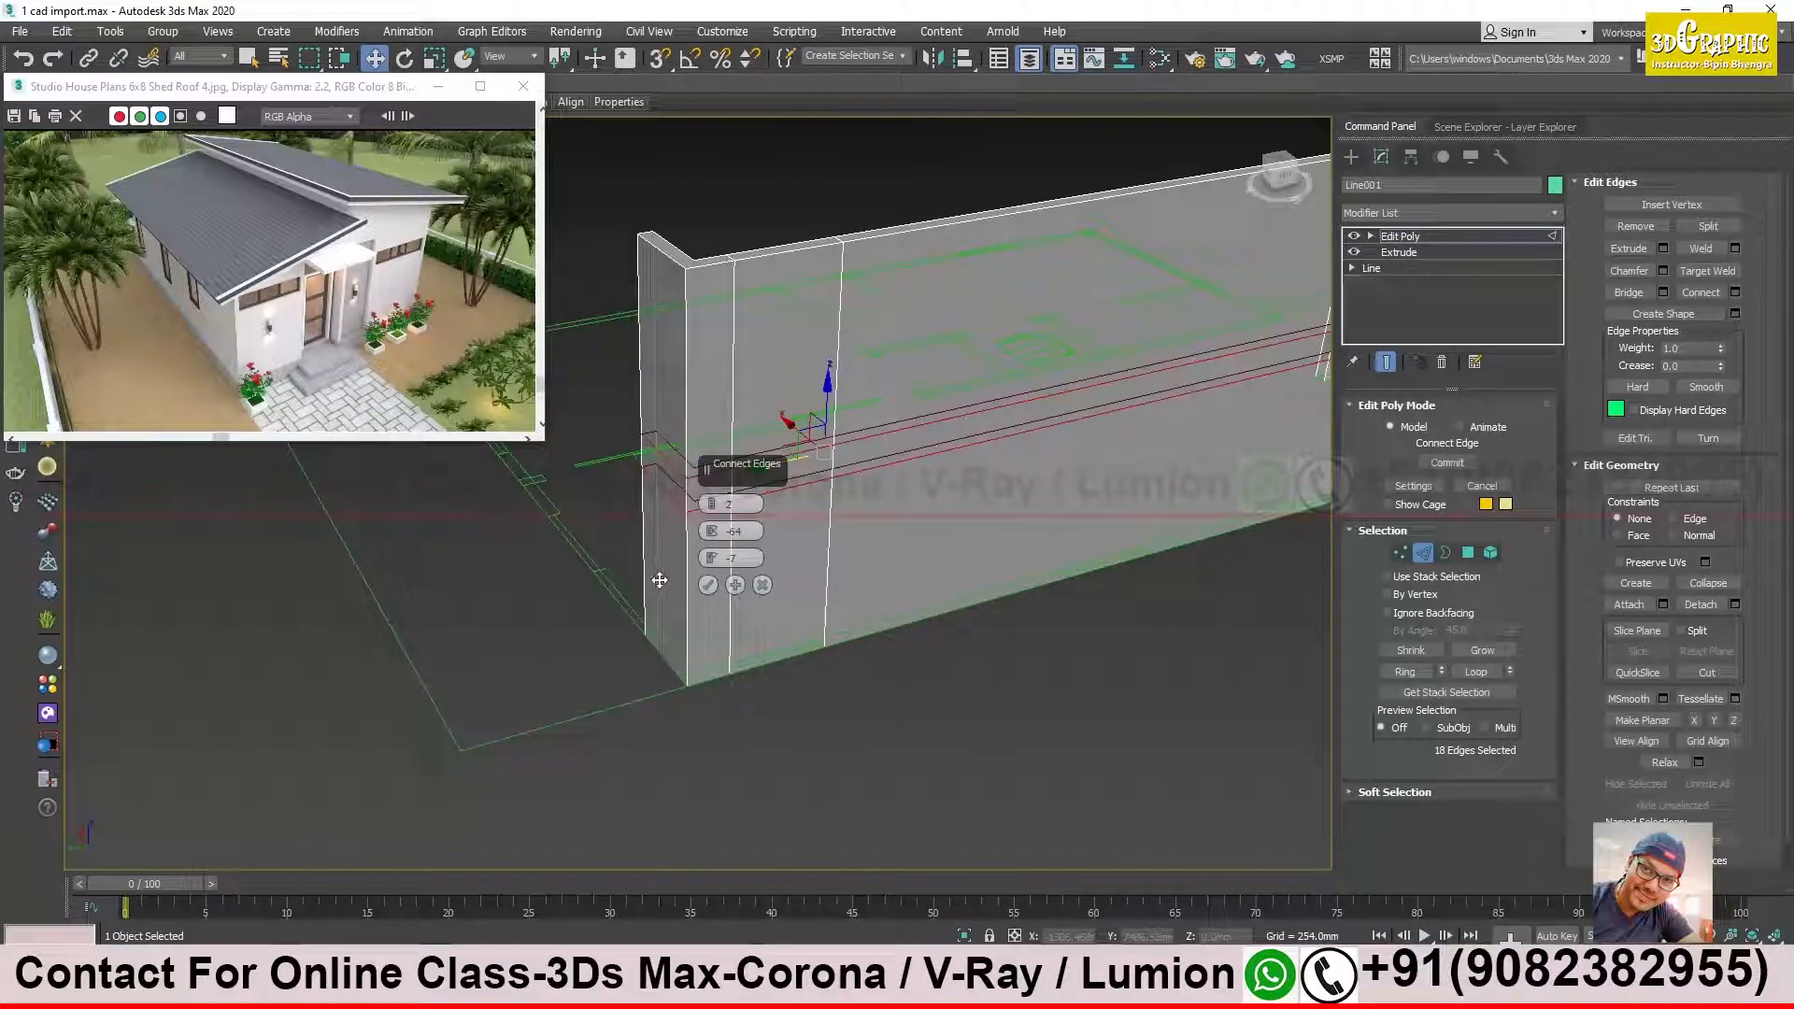
right_click(713, 507)
right_click(712, 534)
right_click(714, 557)
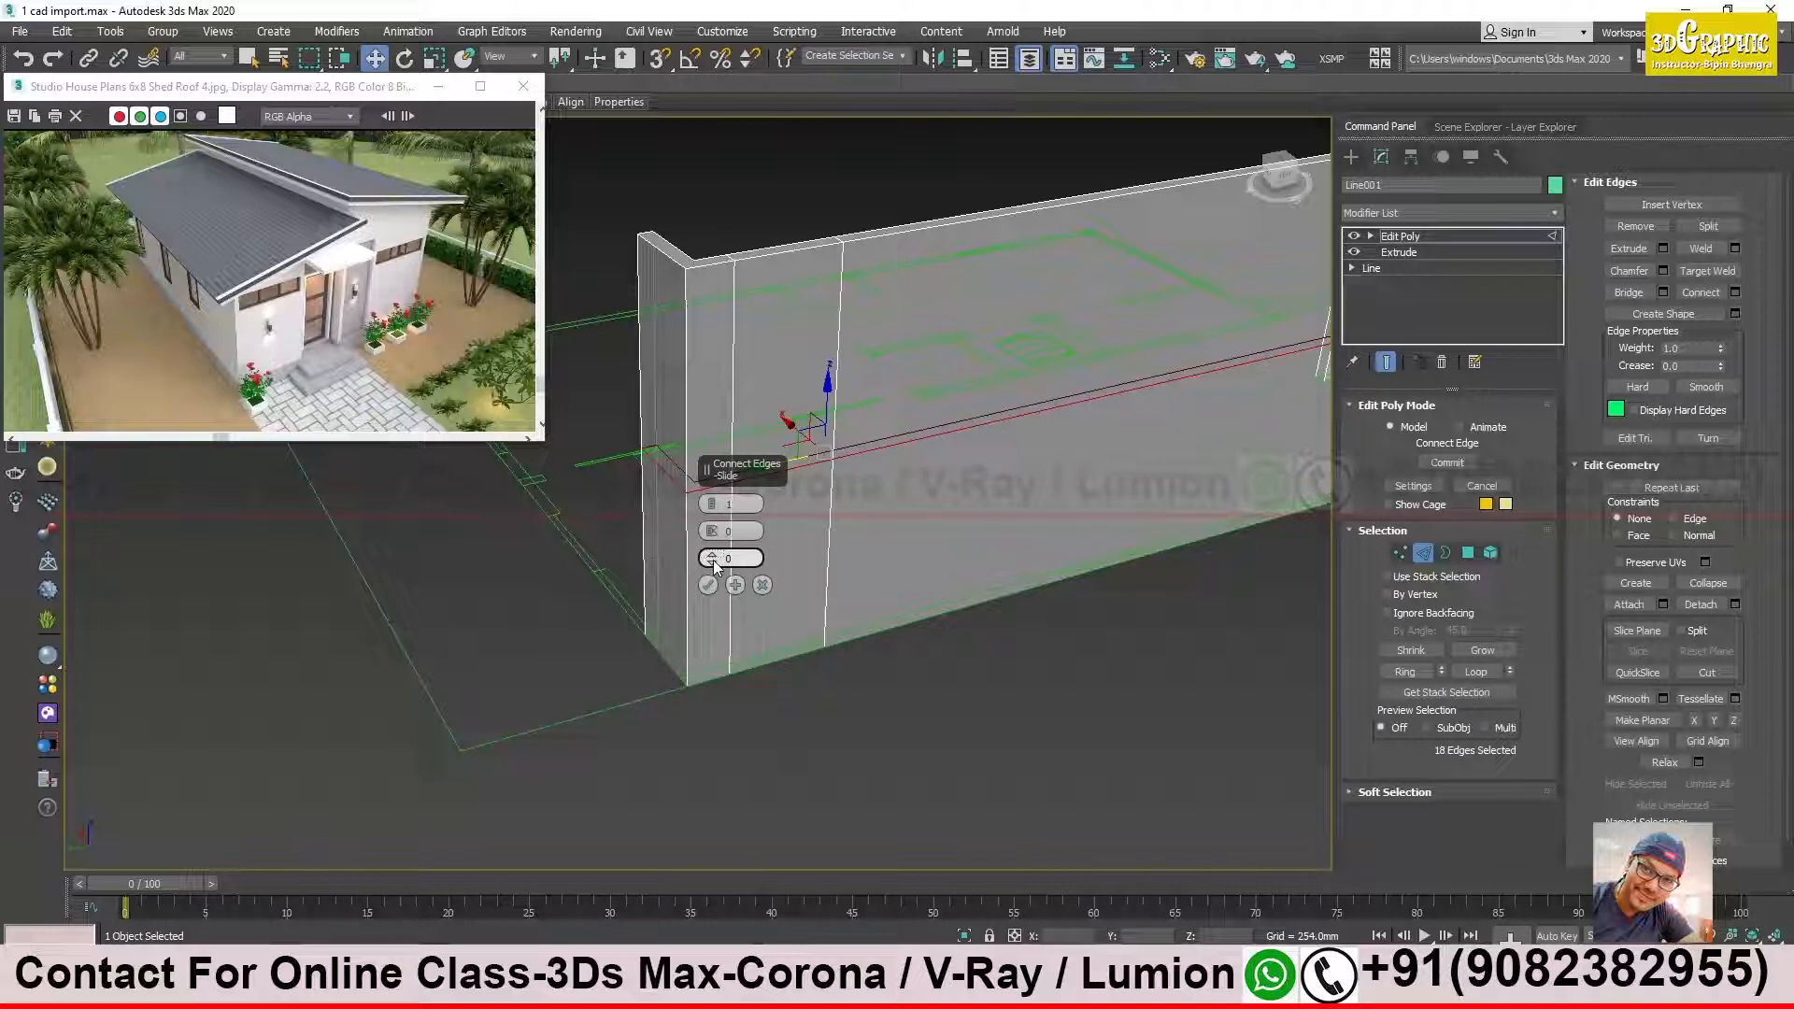
alt+middle_drag(890, 578, 798, 585)
drag(719, 559, 719, 601)
click(739, 559)
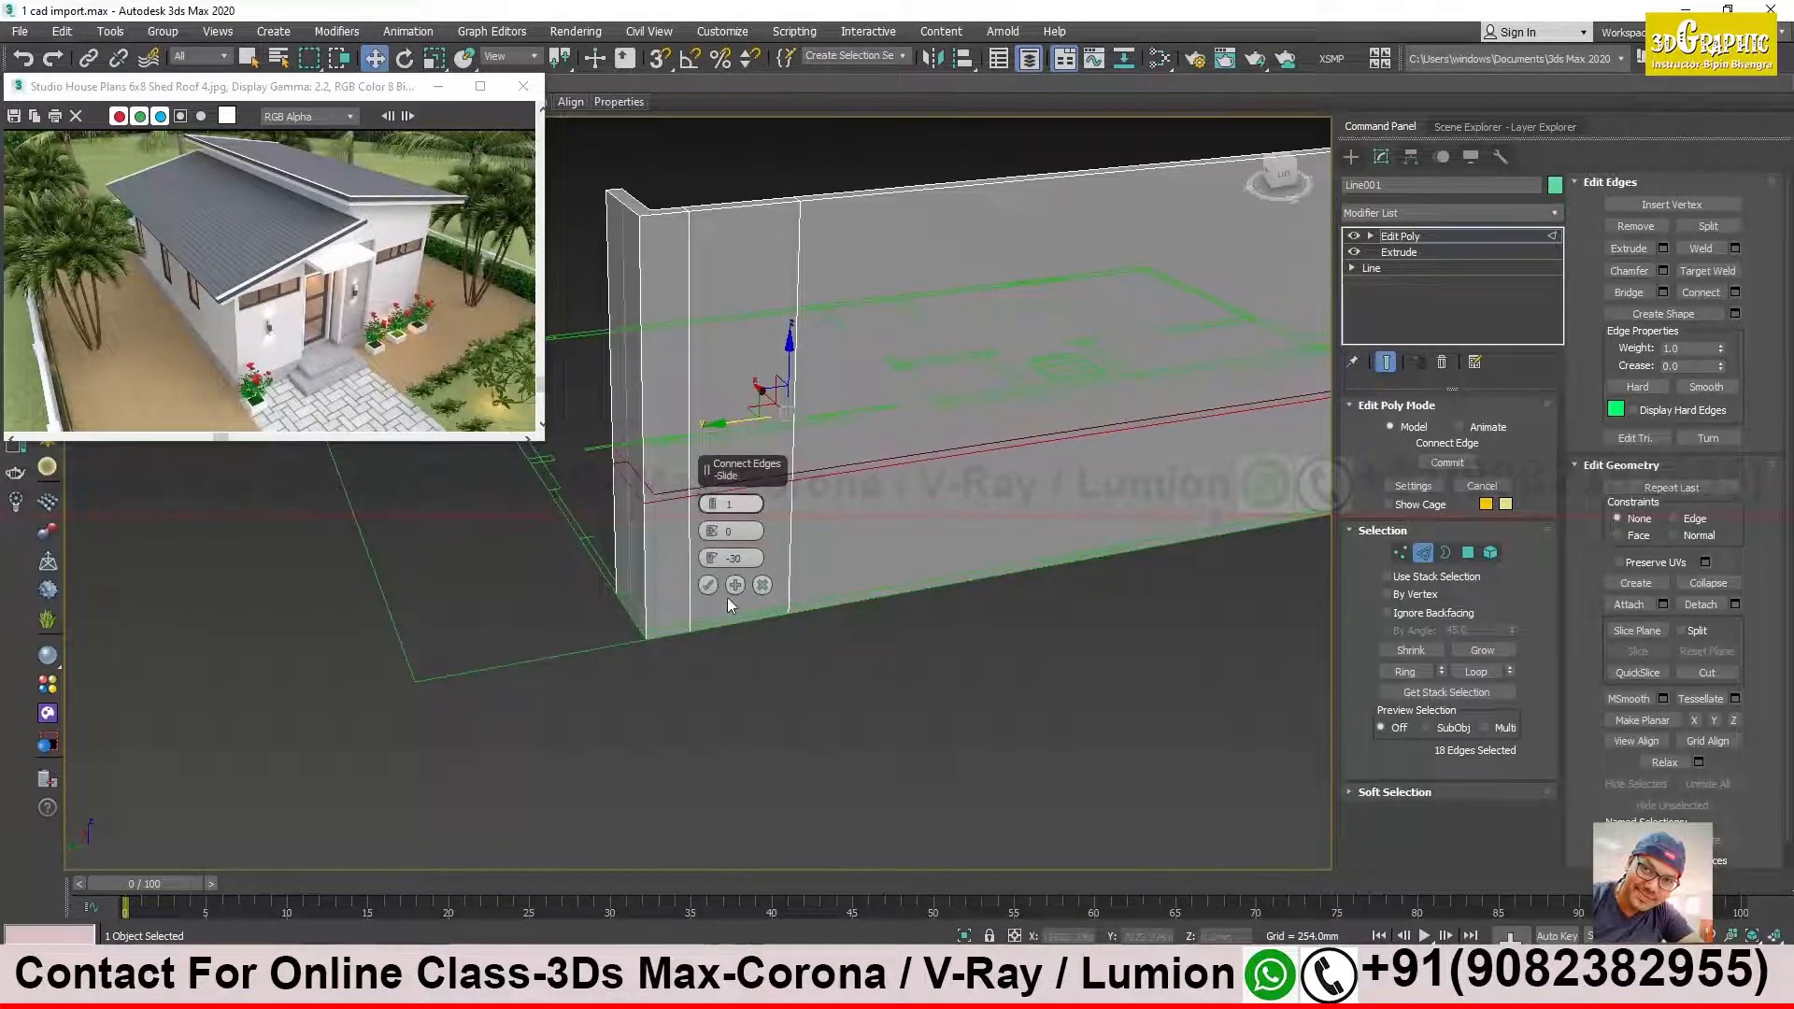
click(708, 585)
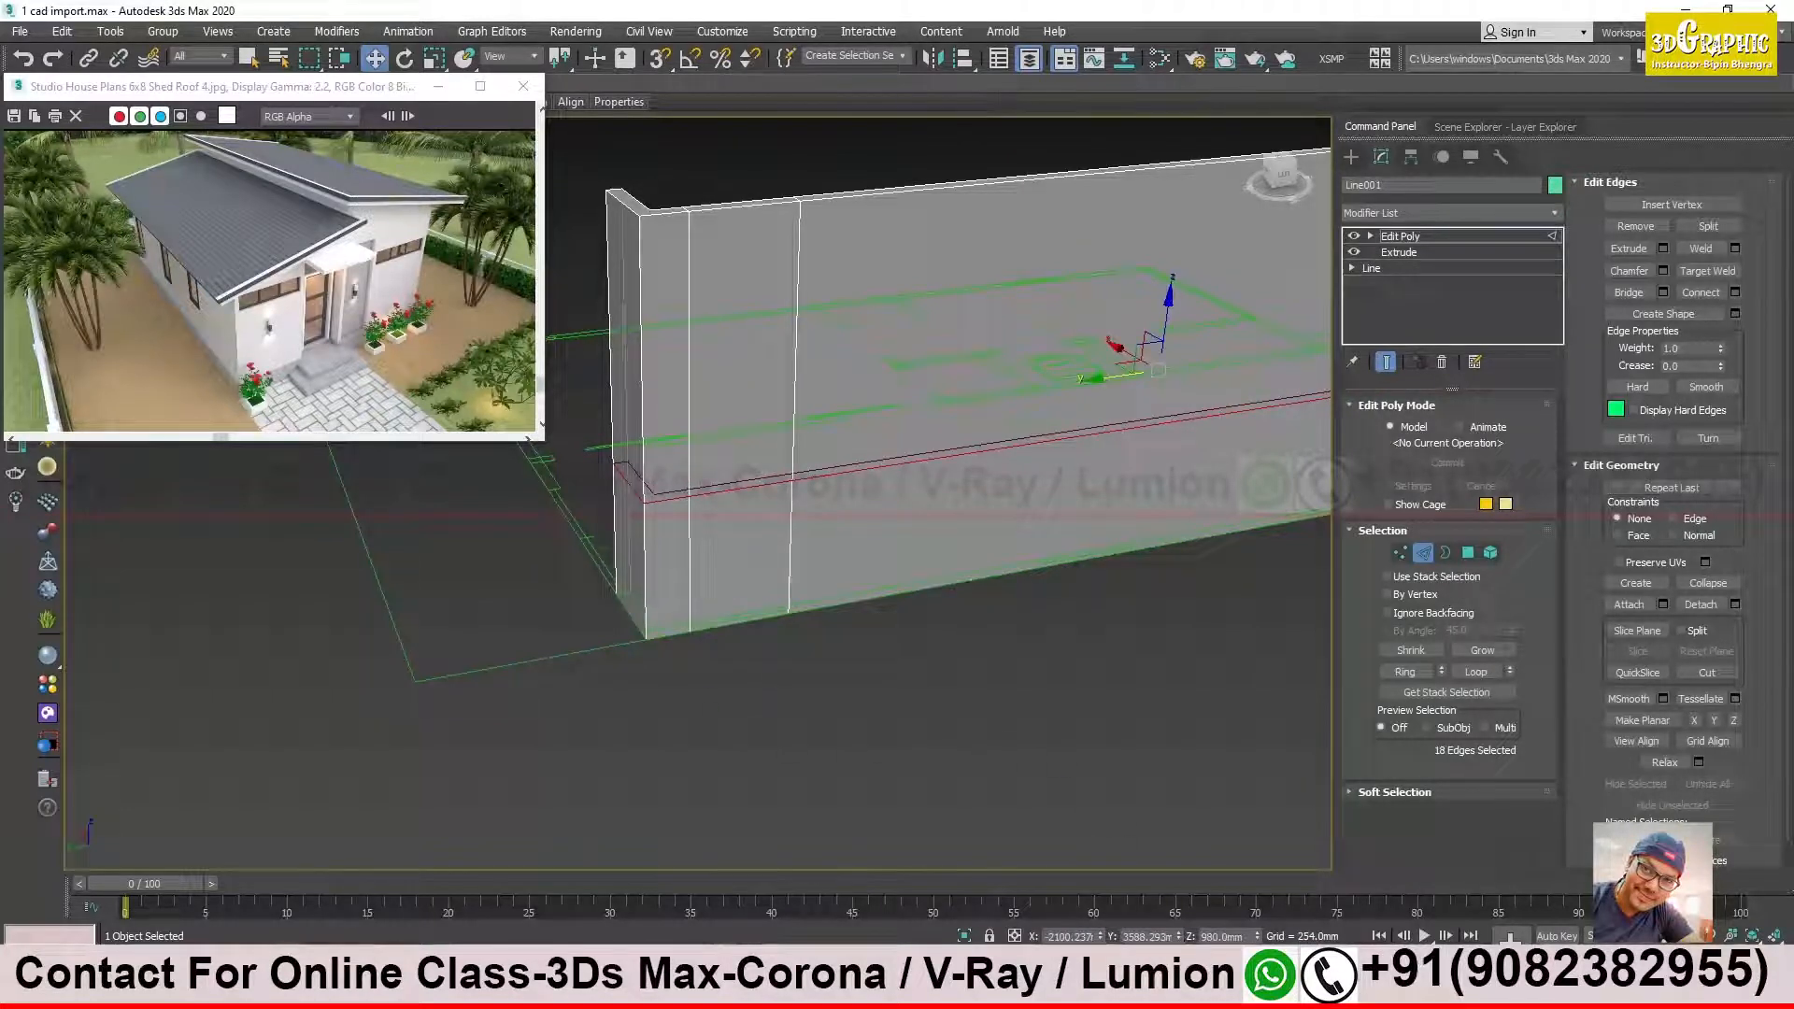
Step: Check the window sill height in the right elevation and set the horizontal edge loop's Z position to 600 mm
mouse_move(1258, 938)
mouse_down()
mouse_move(1261, 911)
mouse_move(1258, 931)
mouse_up()
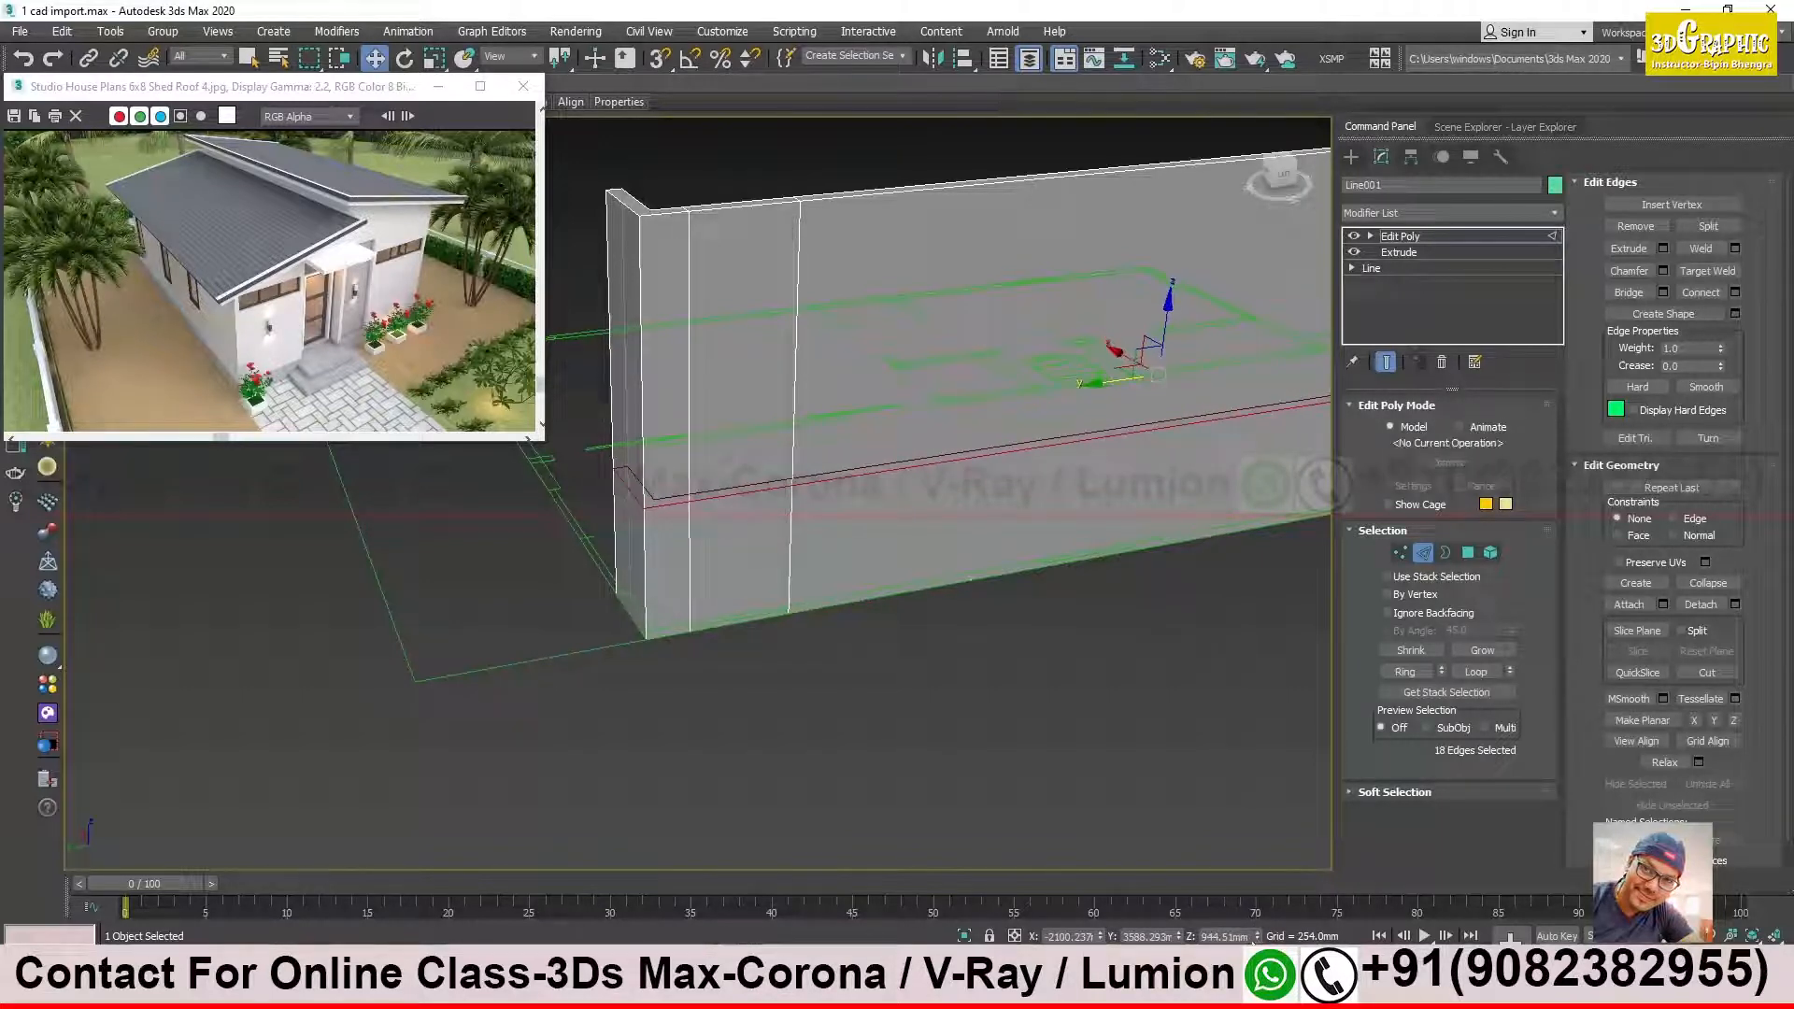
click(658, 990)
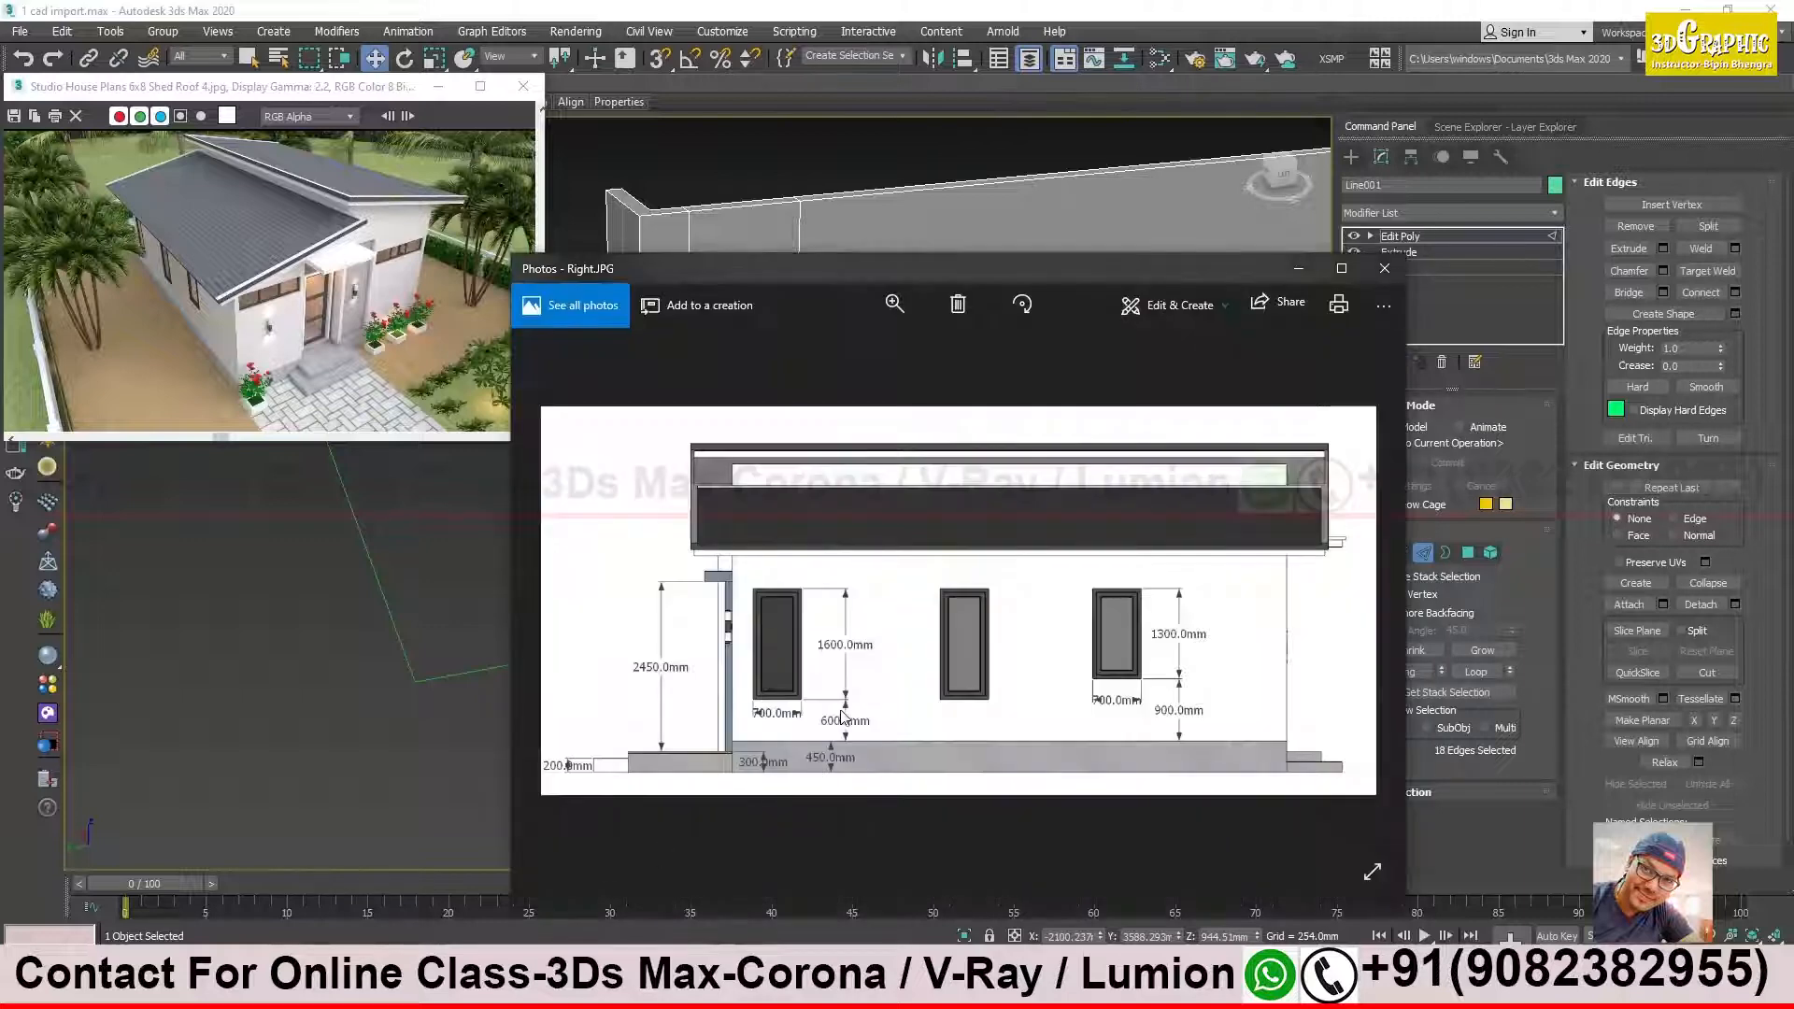
click(1299, 269)
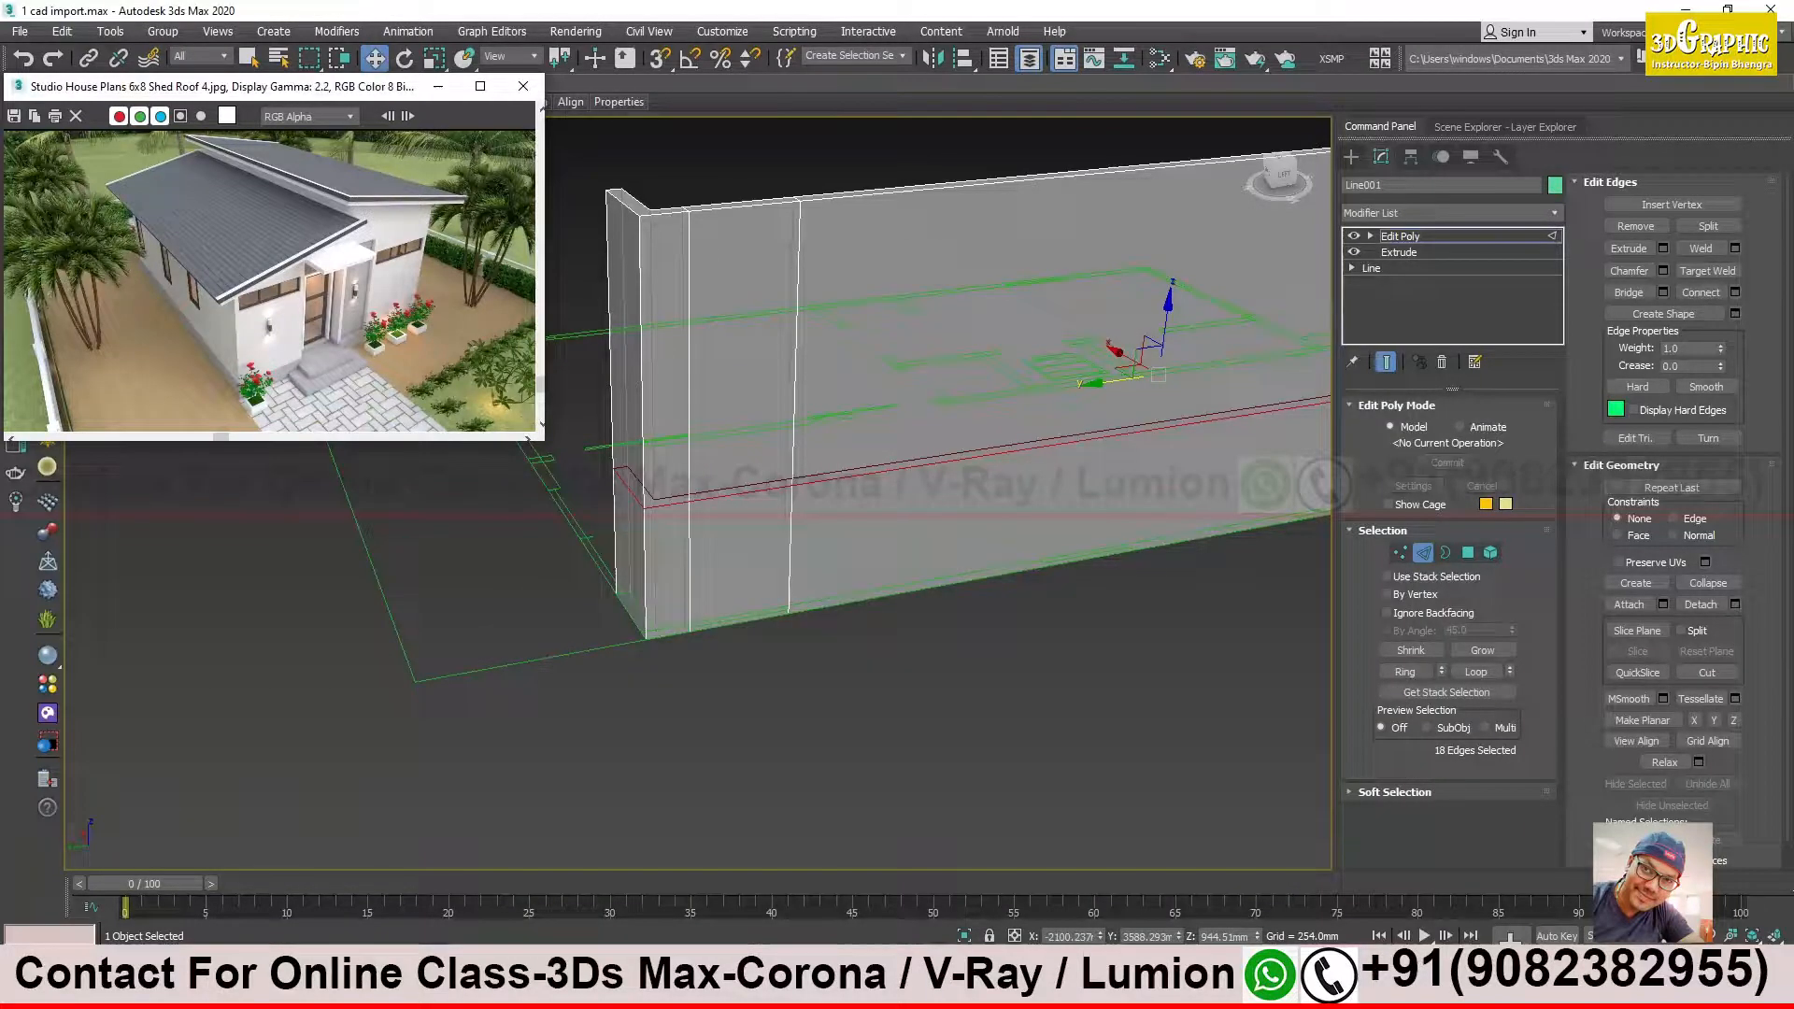
text(60)
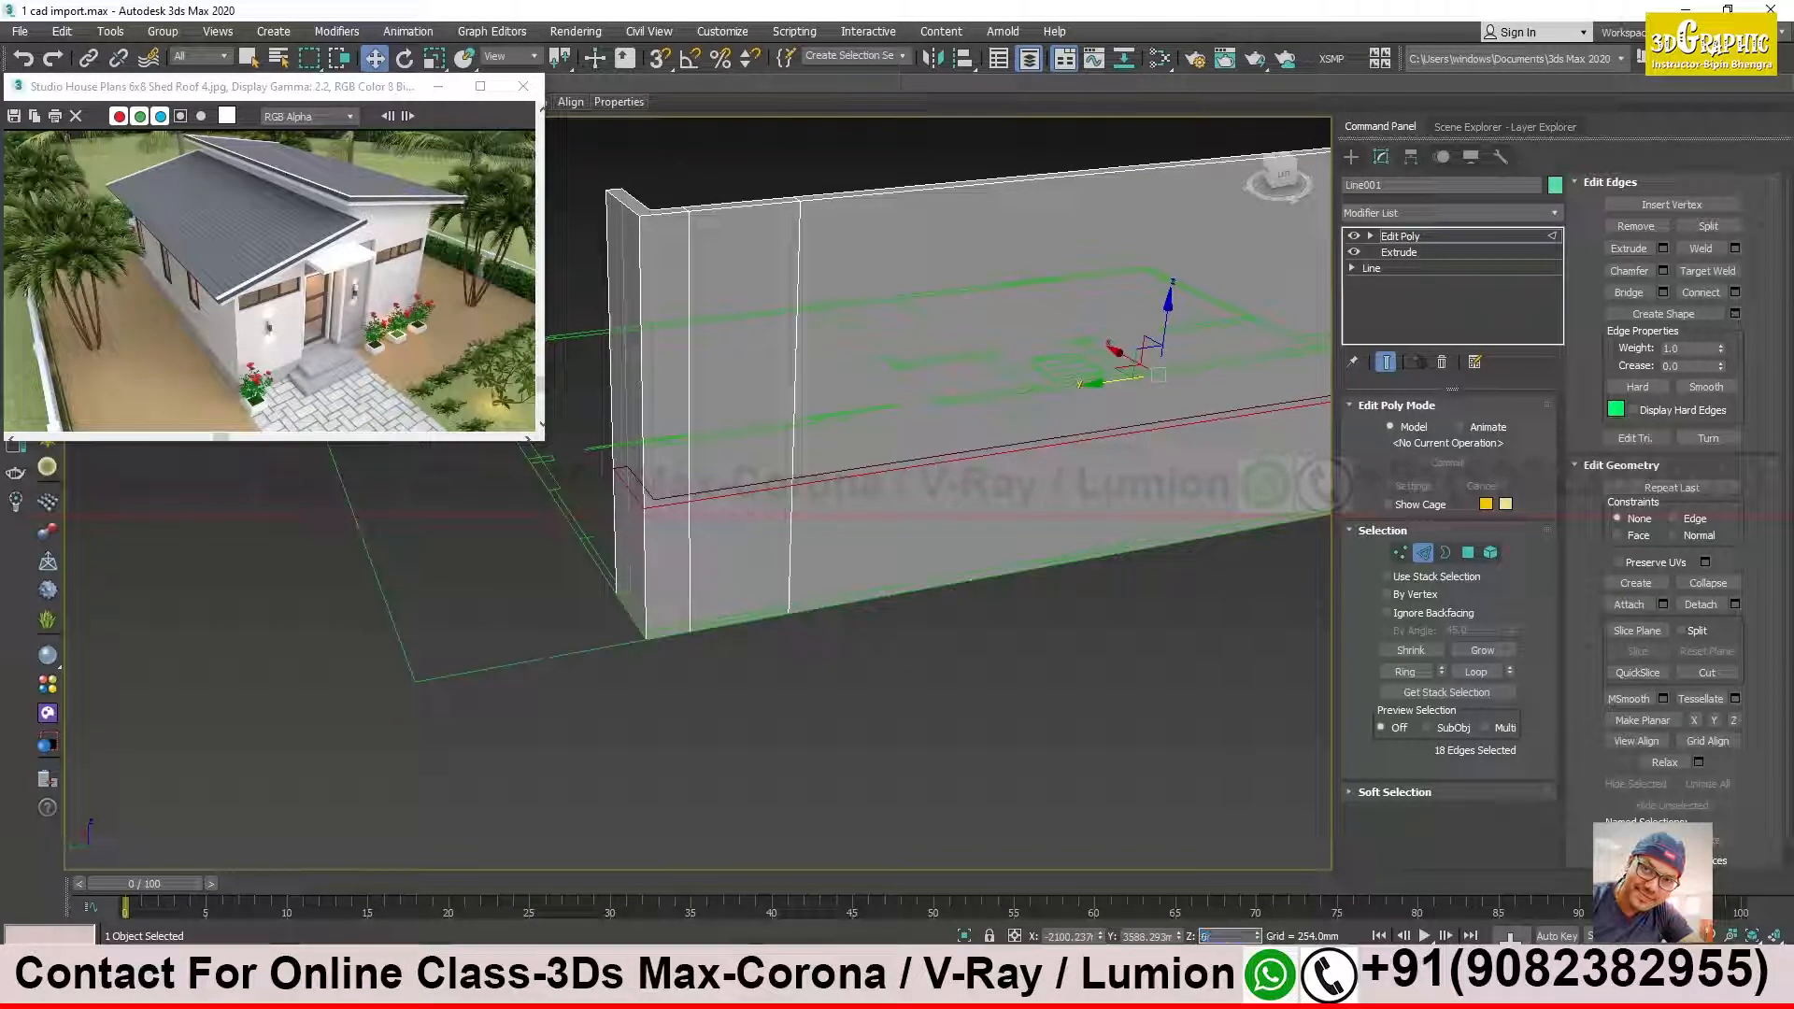
text(0)
key(Return)
Step: Select the ring of vertical edges above the sill loop and connect it with one segment, pinch 0 and slide -30
alt+middle_drag(1163, 859, 920, 634)
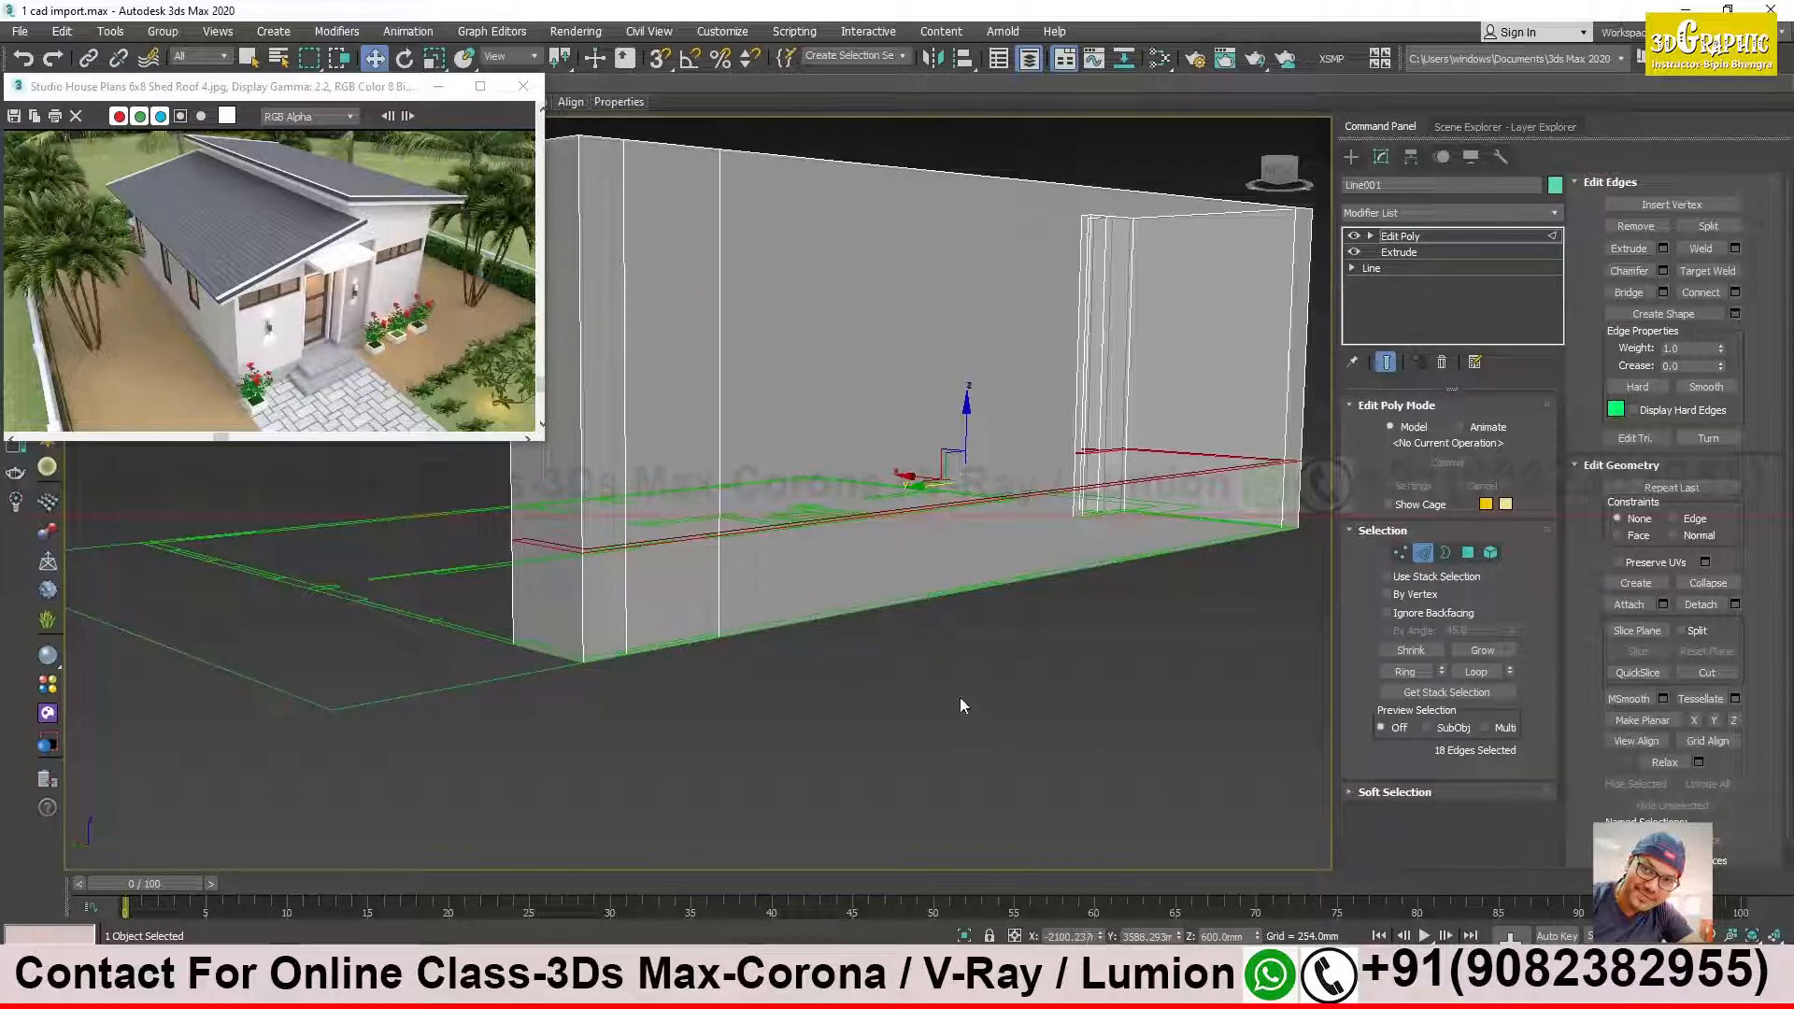
alt+middle_drag(978, 630, 939, 706)
scroll(940, 703, down, 4)
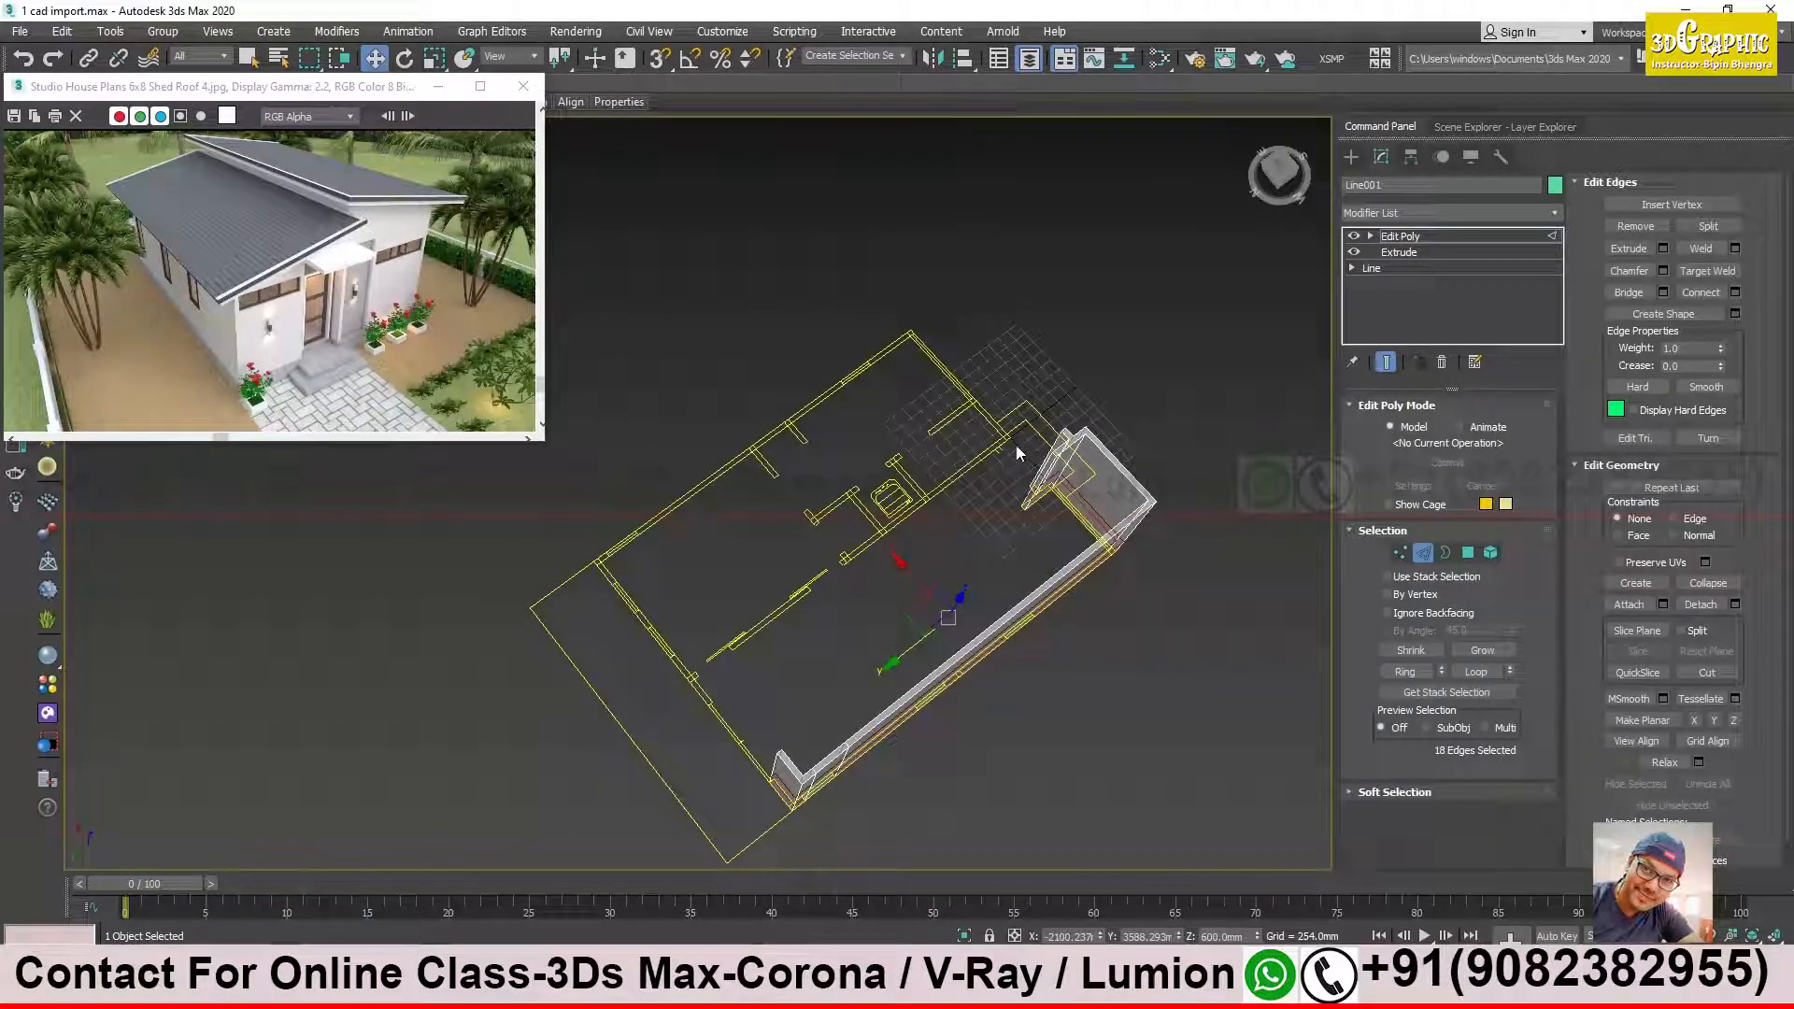
alt+middle_drag(1056, 774, 781, 656)
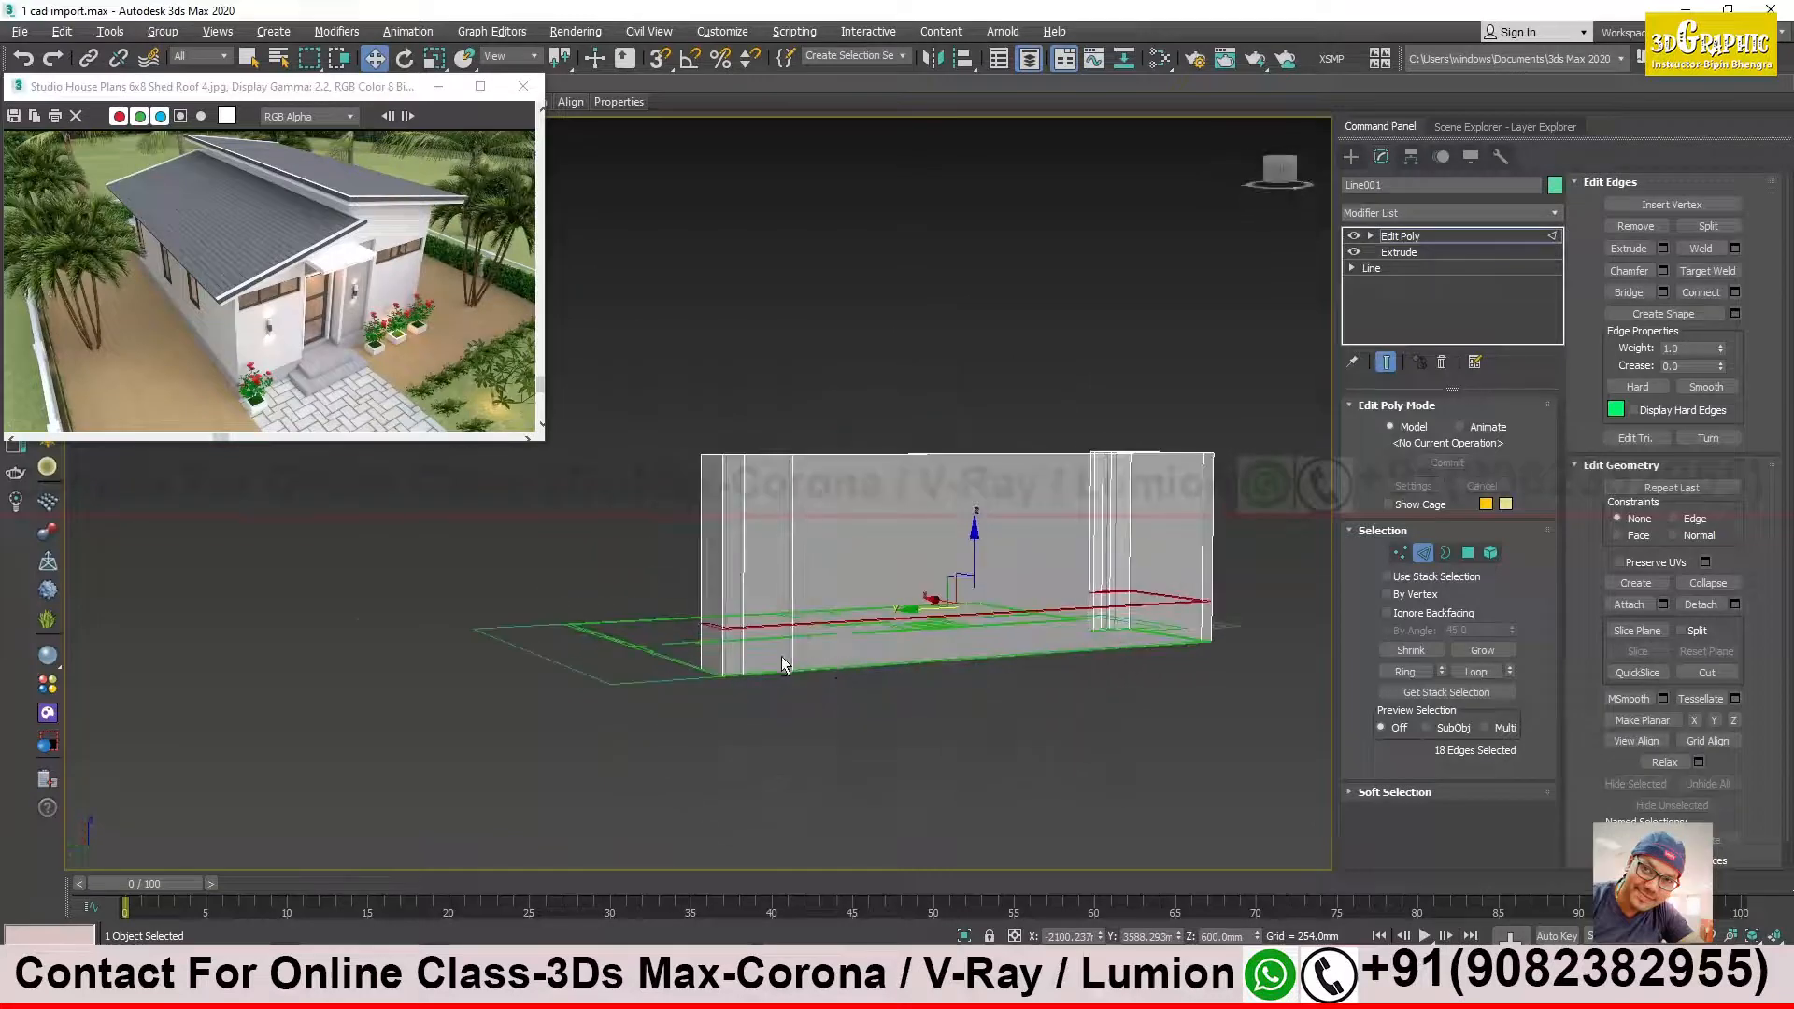
scroll(783, 656, up, 4)
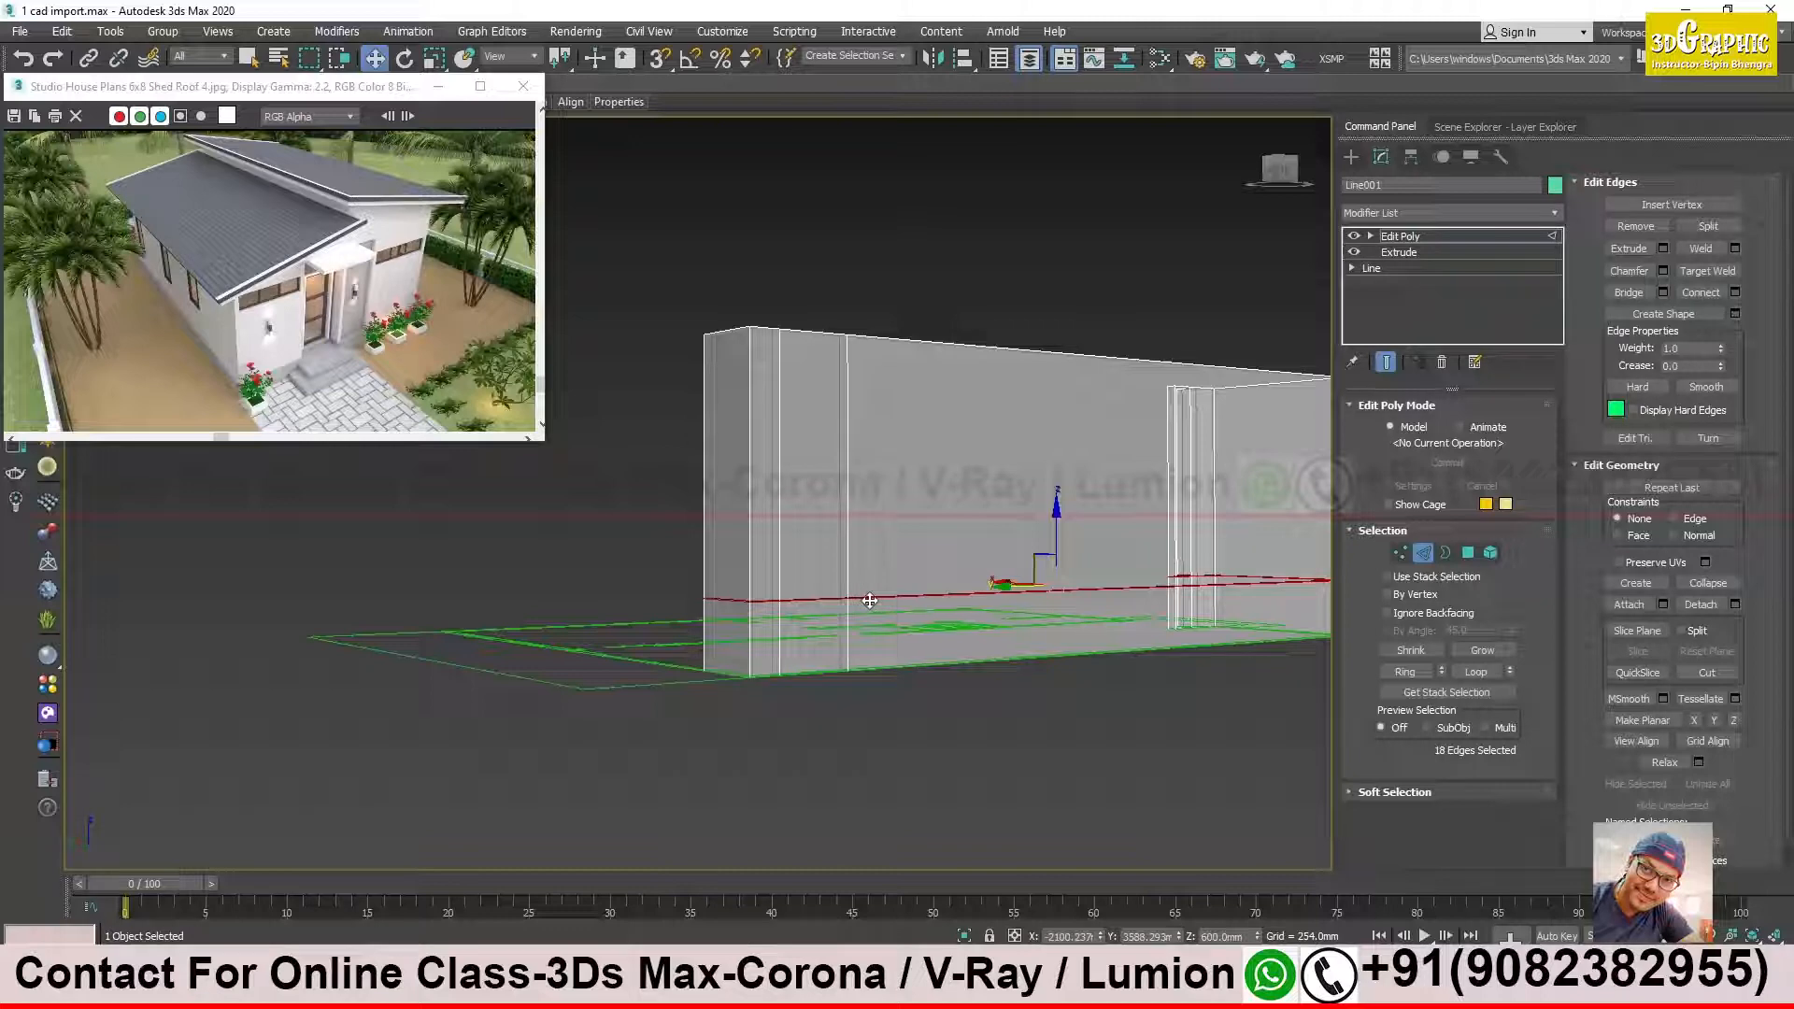
mouse_move(871, 593)
alt+middle_down()
mouse_move(841, 574)
mouse_move(856, 607)
alt+middle_up()
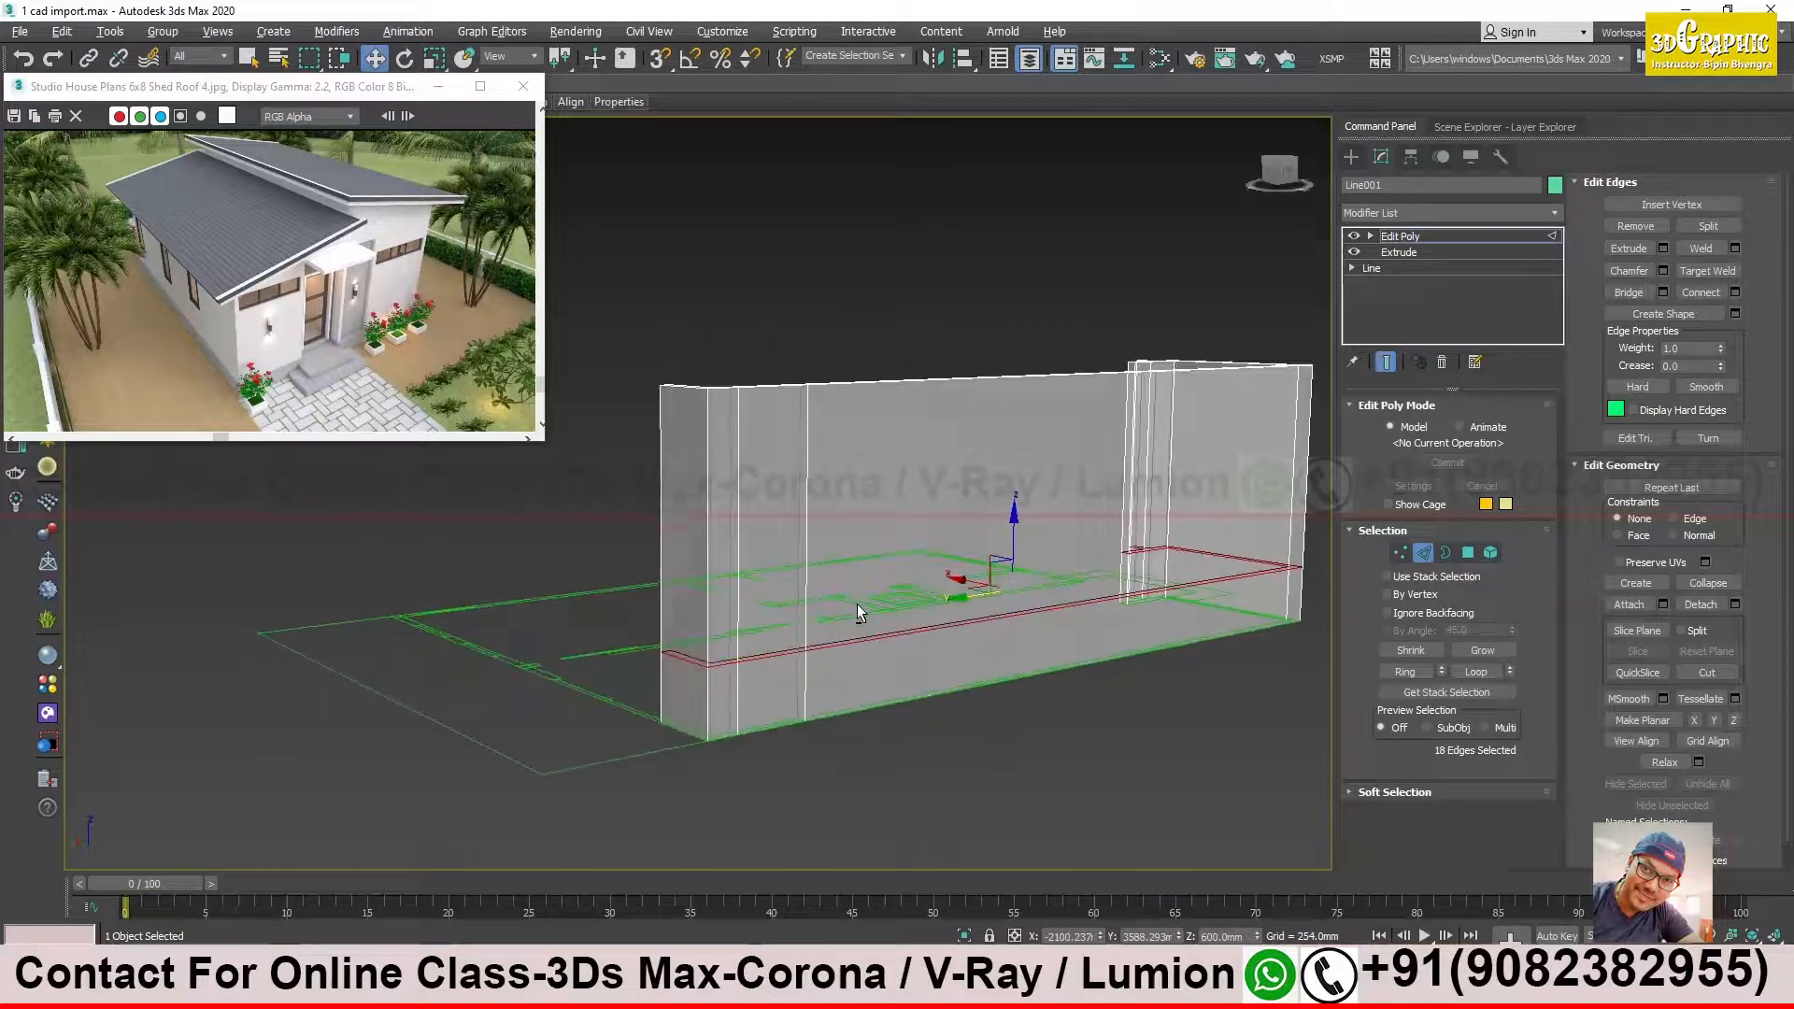
click(805, 560)
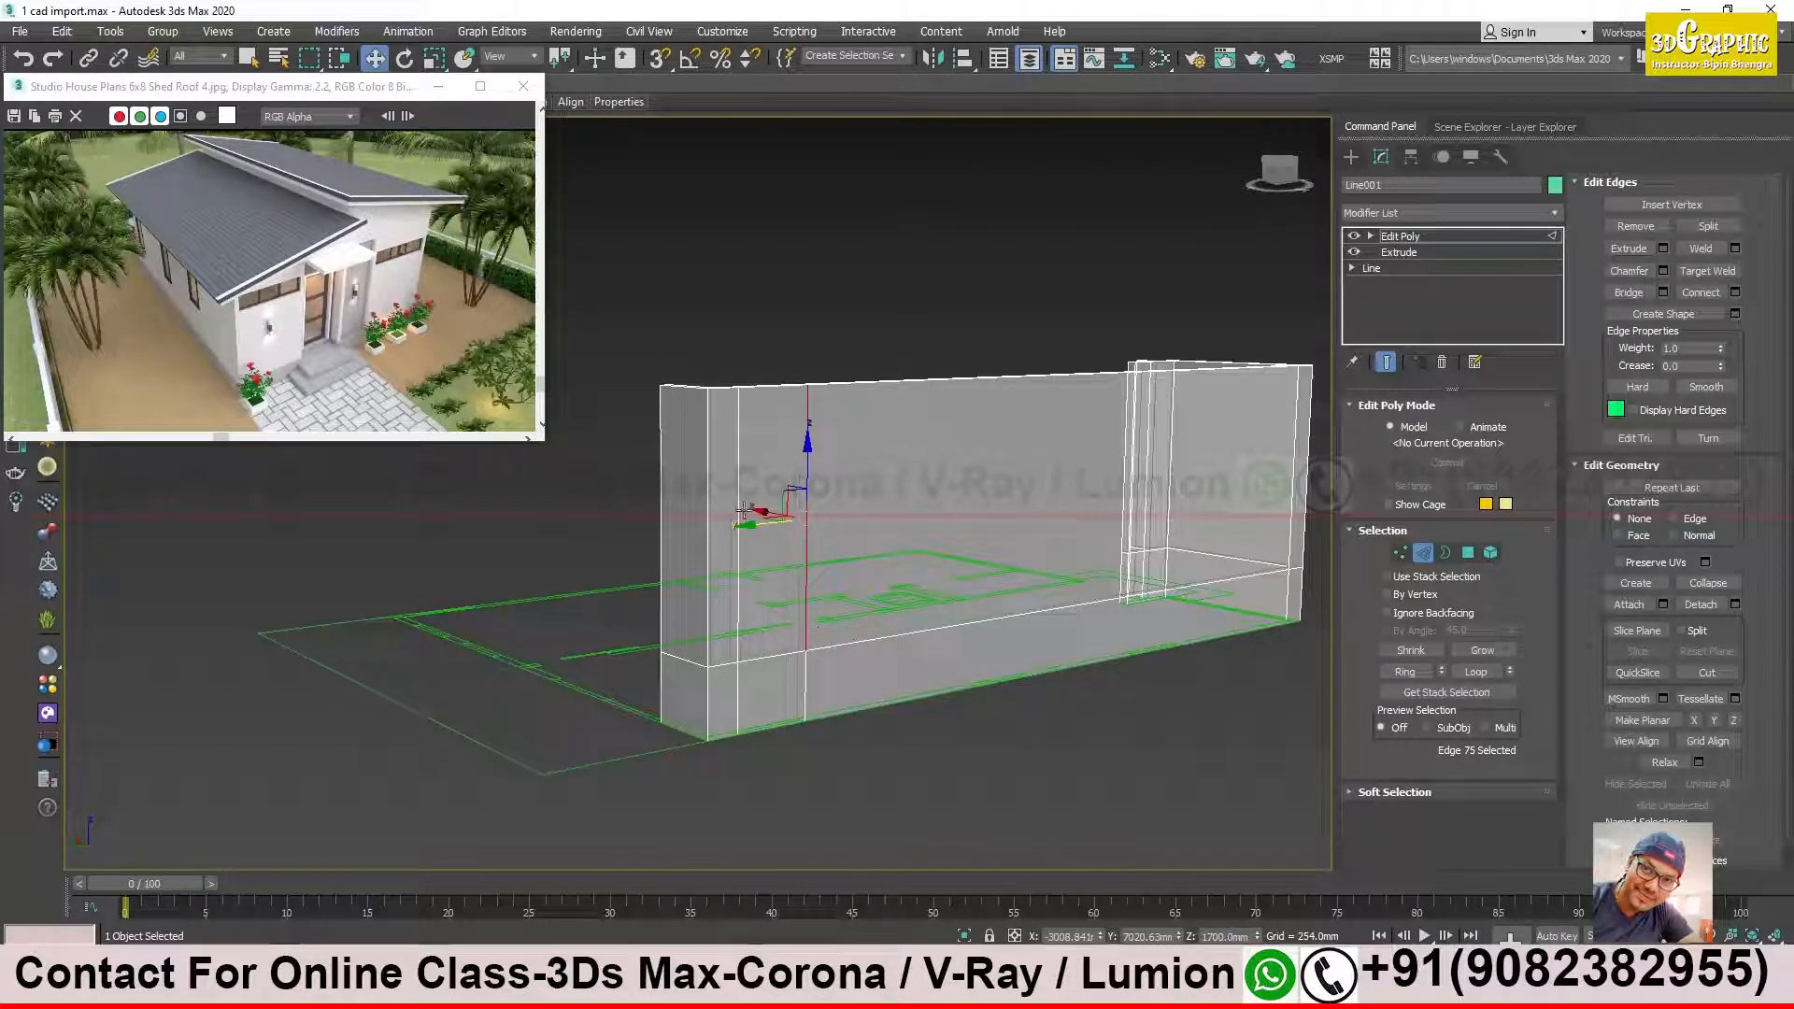
click(1407, 673)
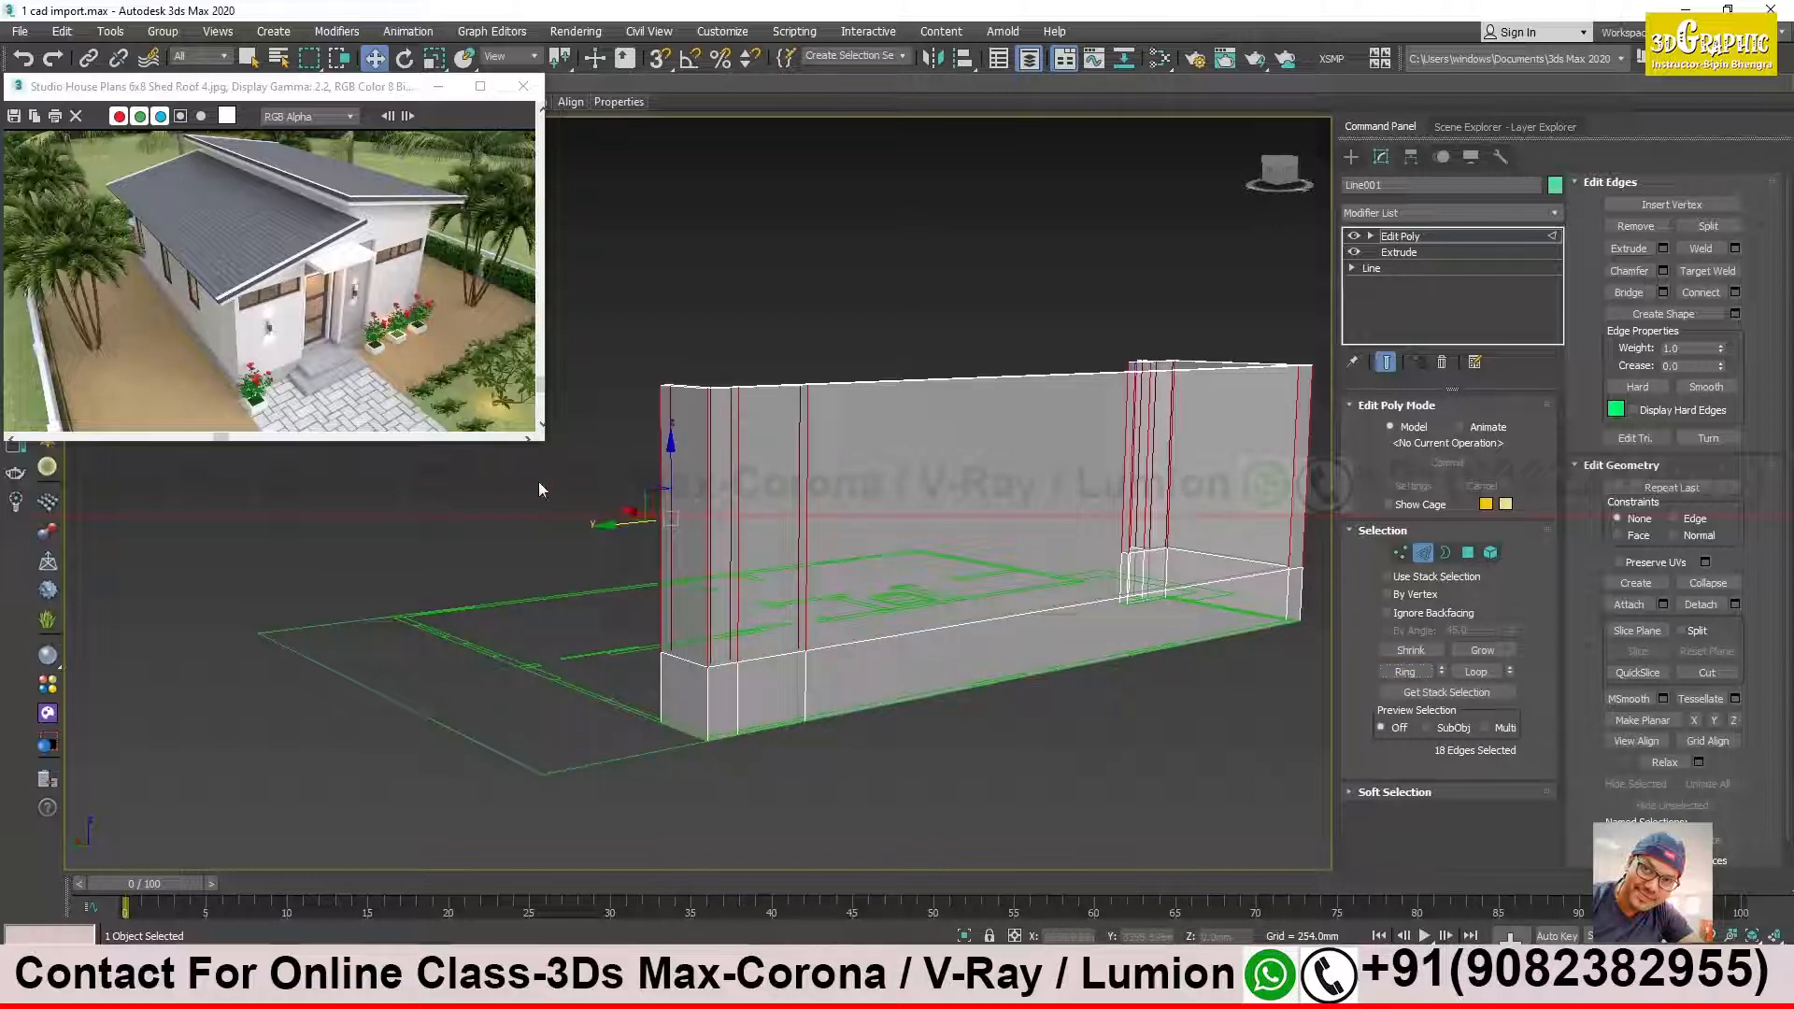
right_click(540, 544)
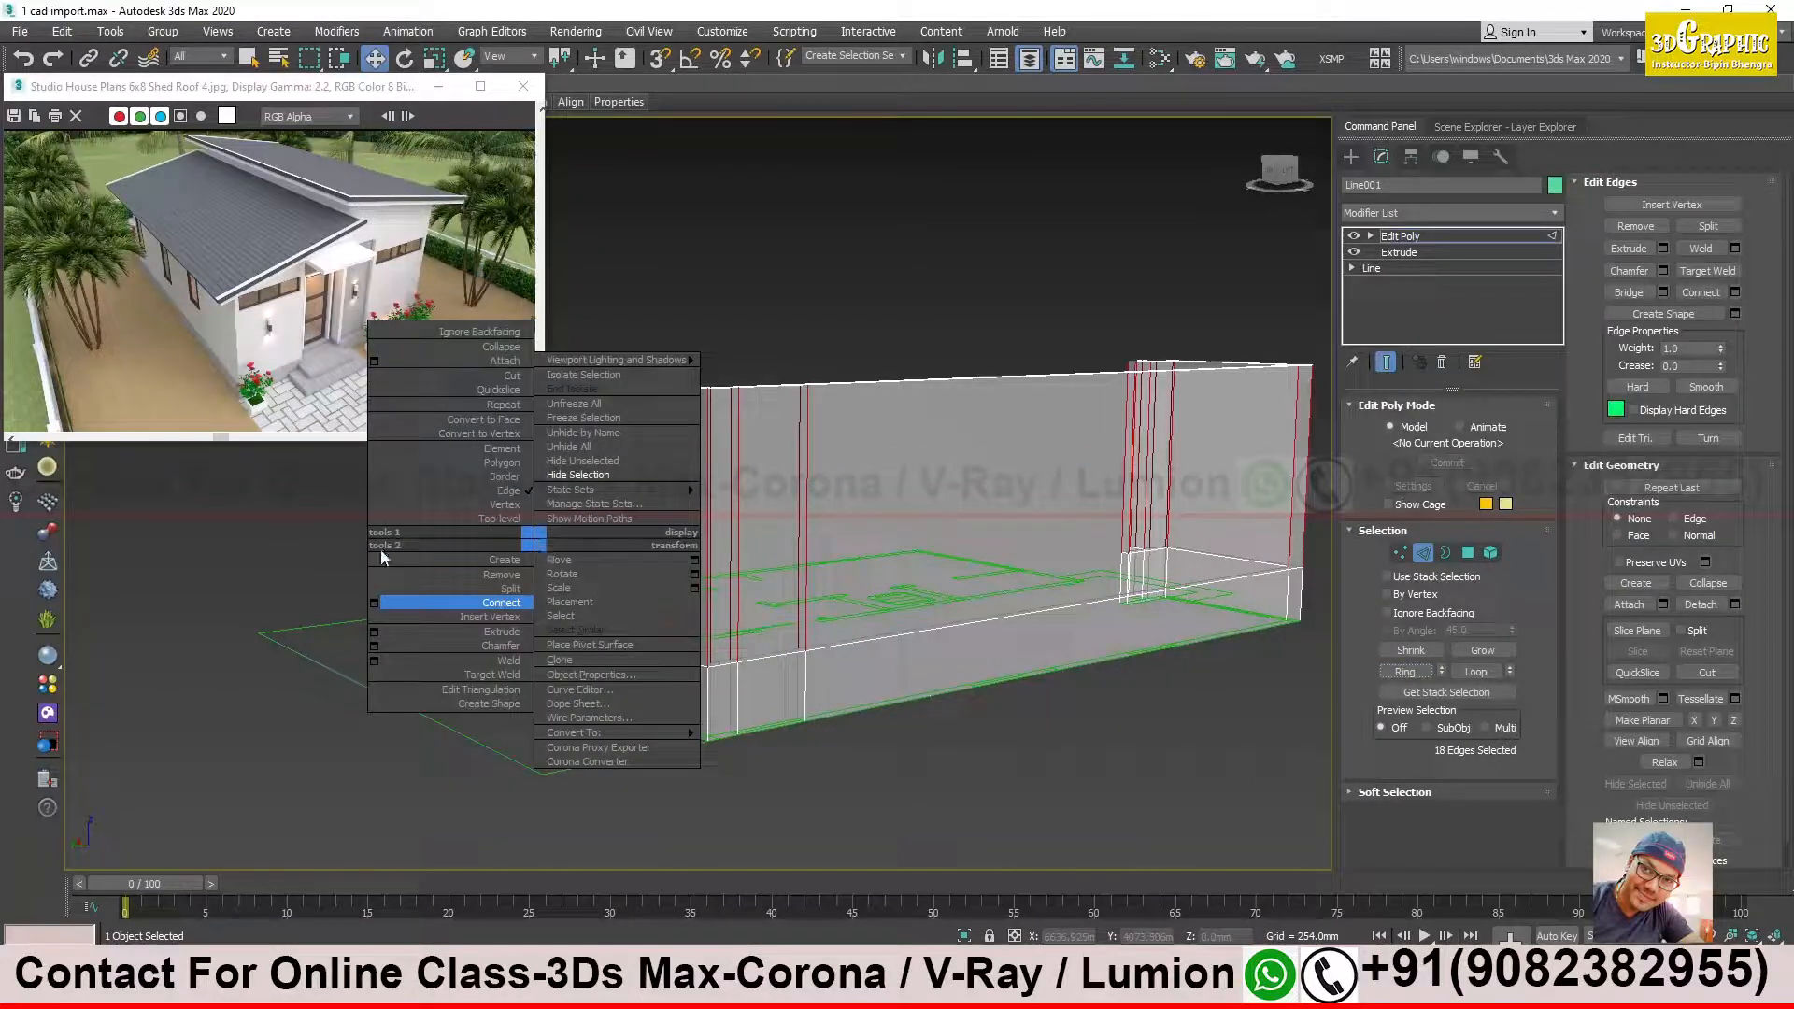
click(375, 603)
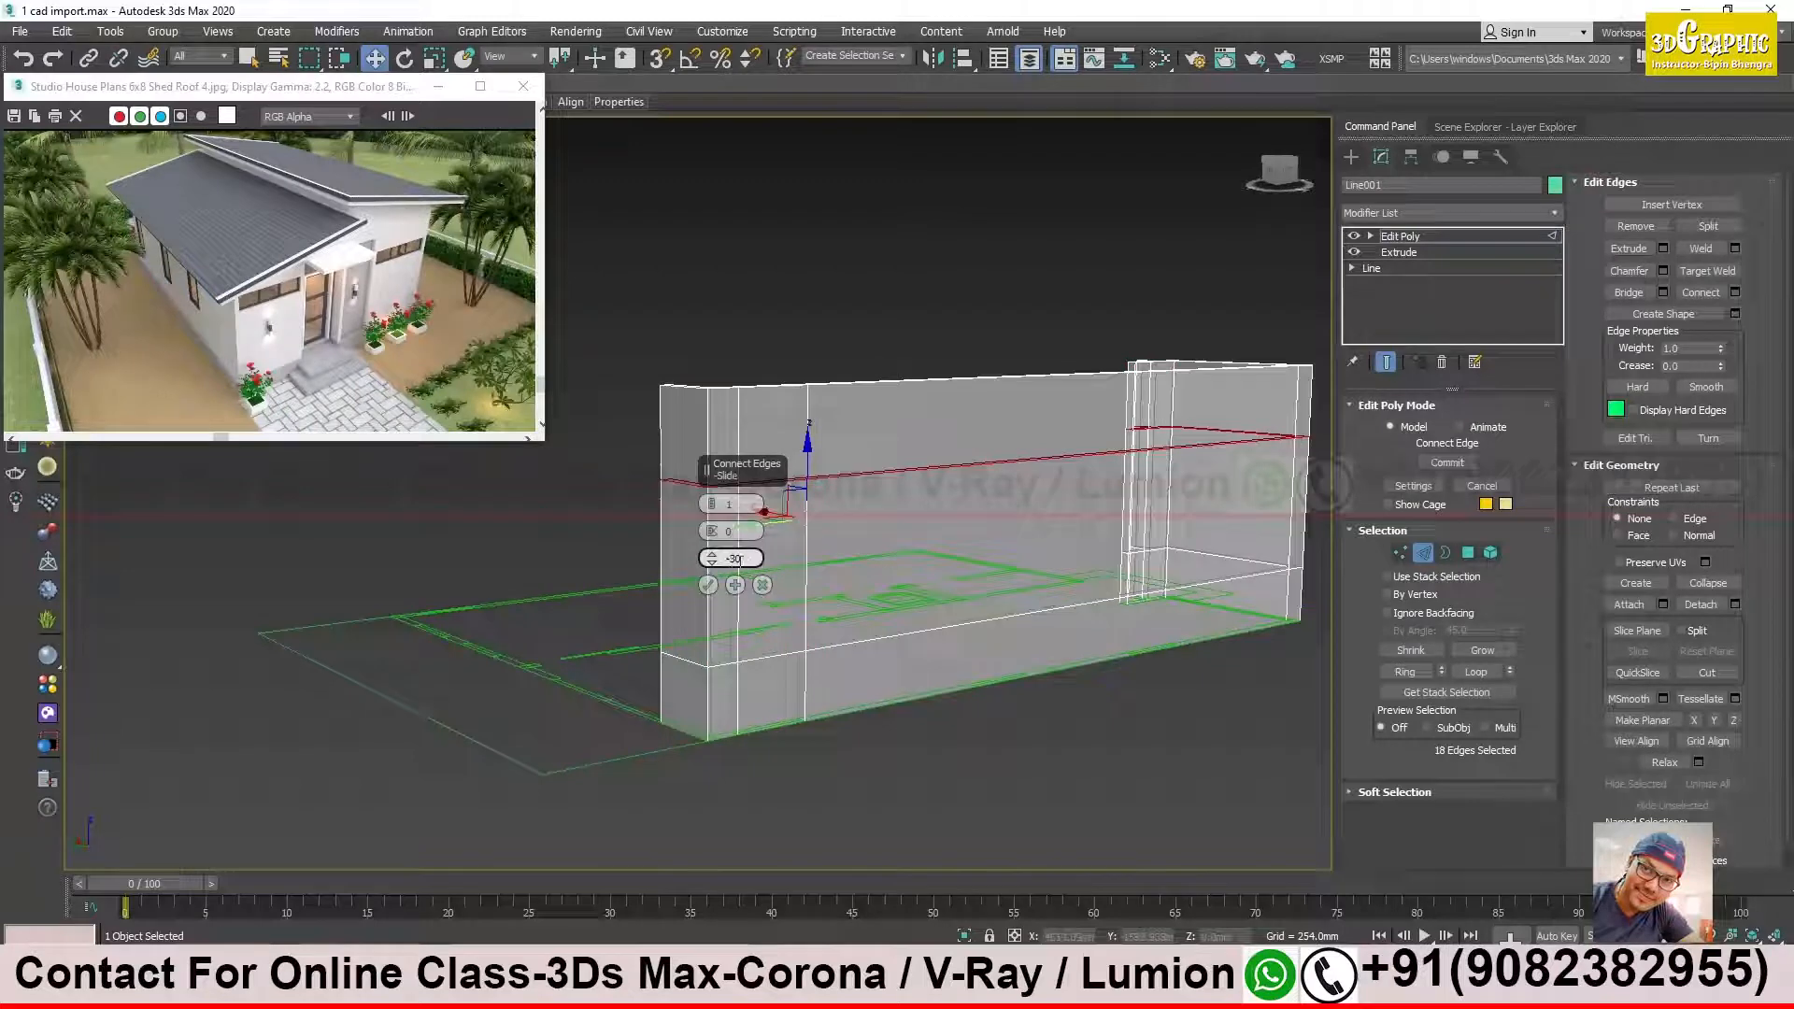
click(708, 585)
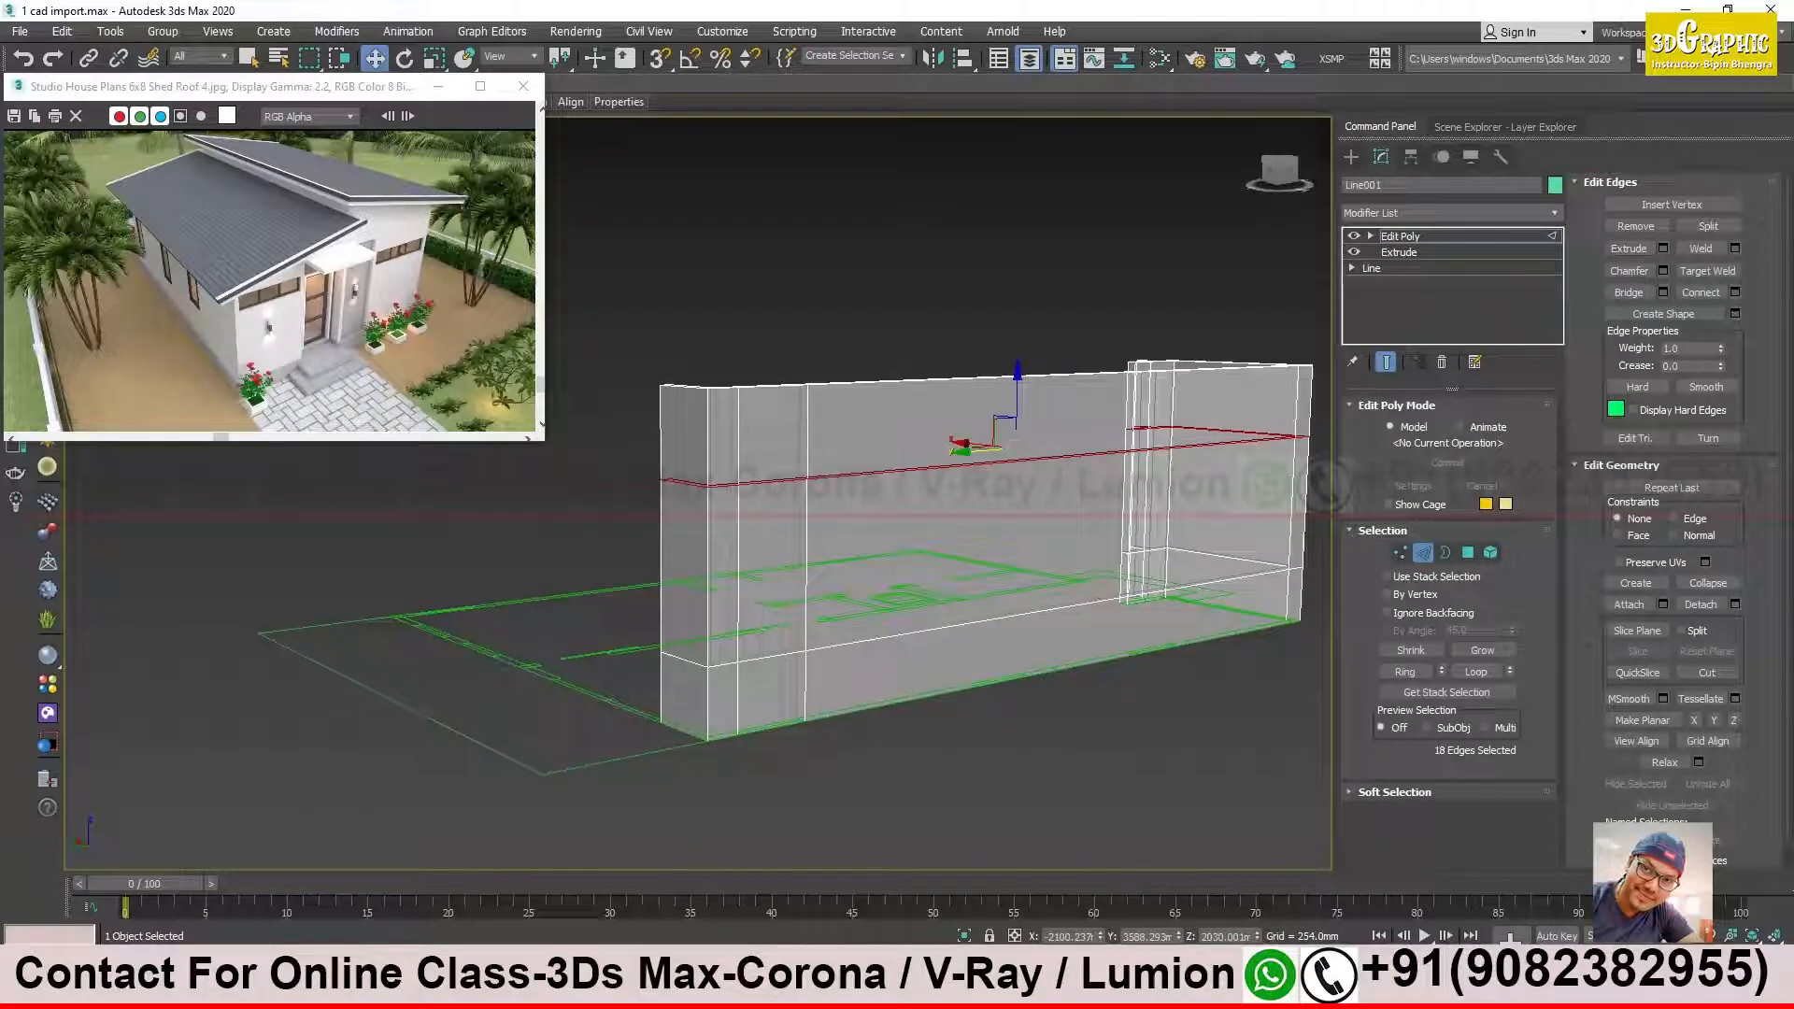
Step: Check the window height in the right elevation and set the upper edge loop's Z position to 2200 mm
key(alt+Tab)
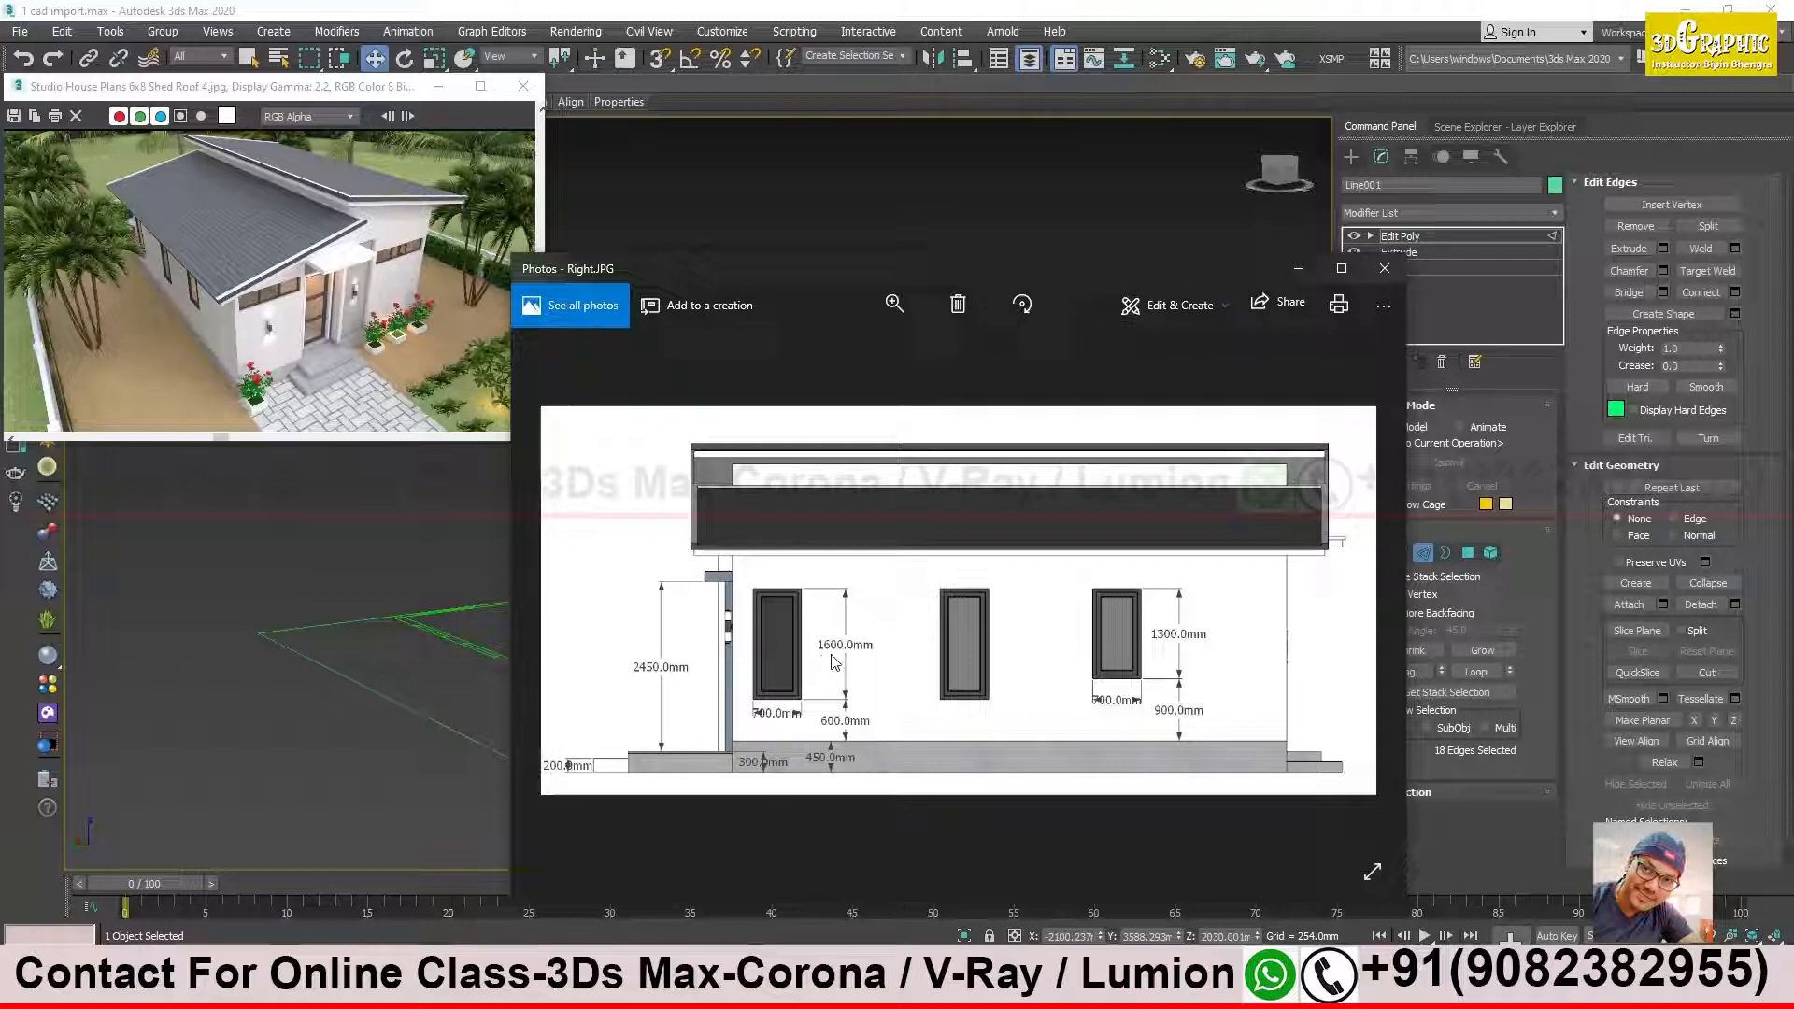
click(1298, 268)
double_click(1222, 937)
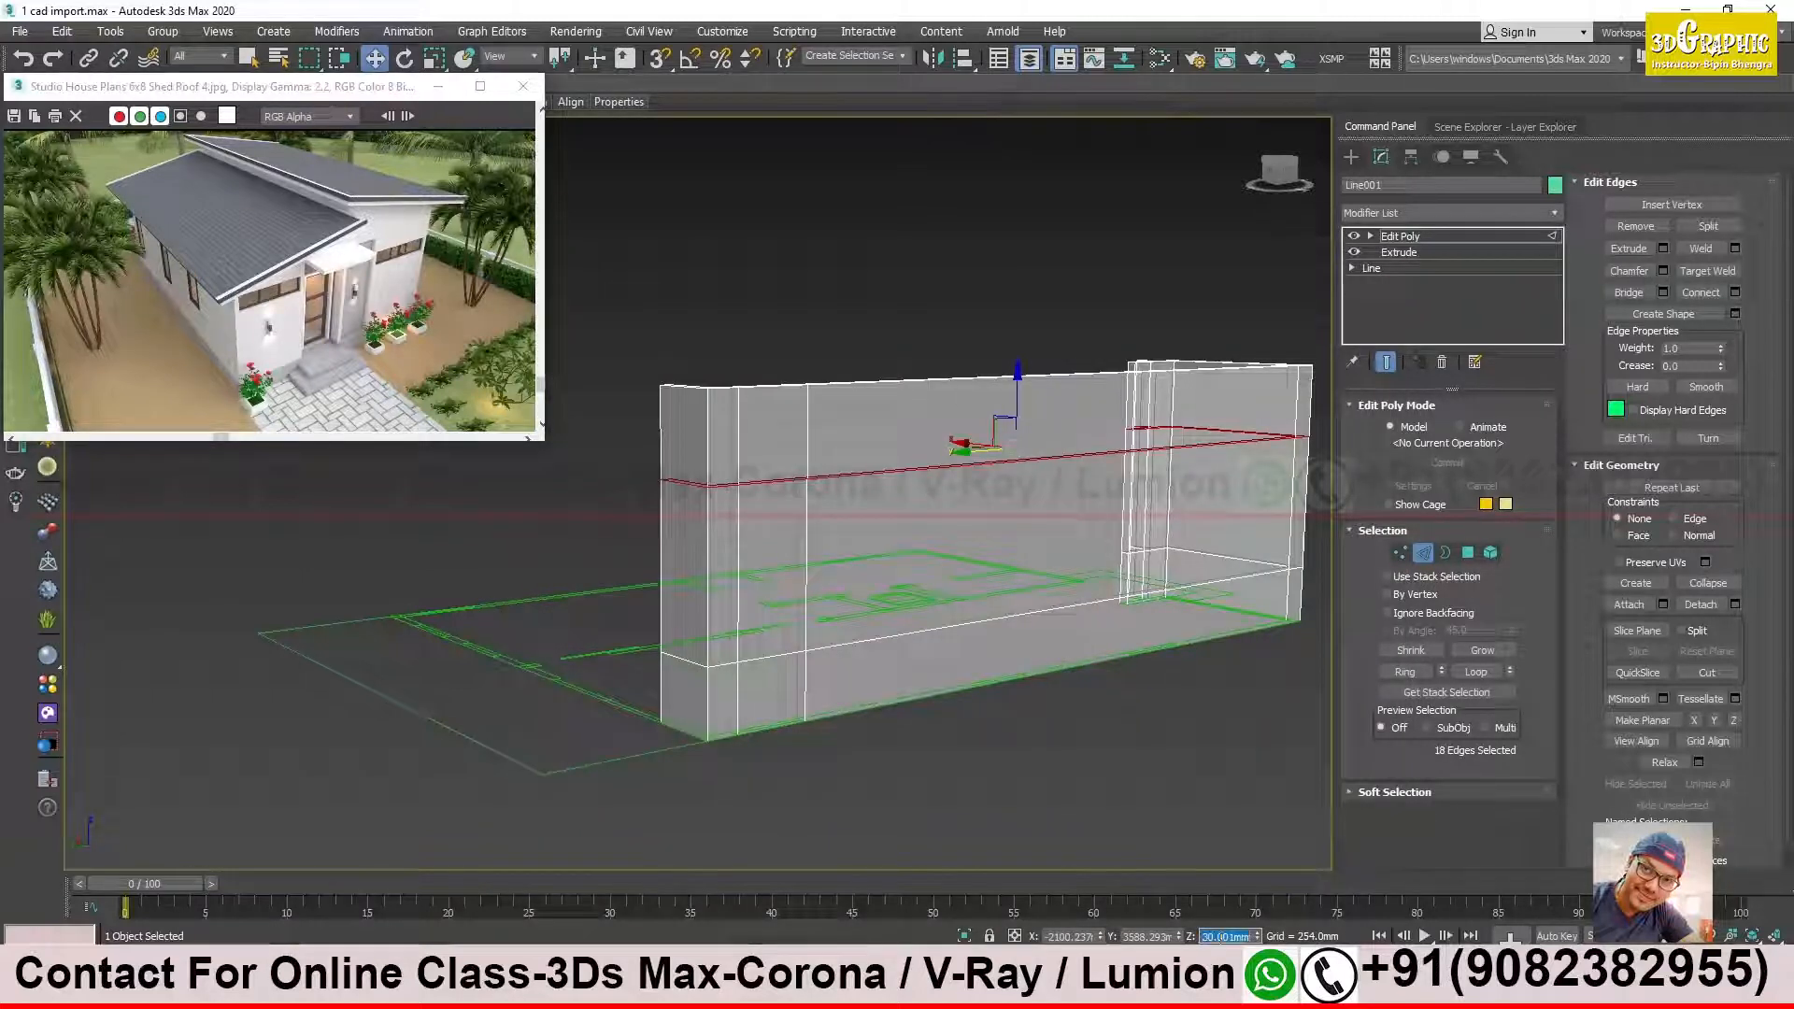
text(21)
text(00)
key(Return)
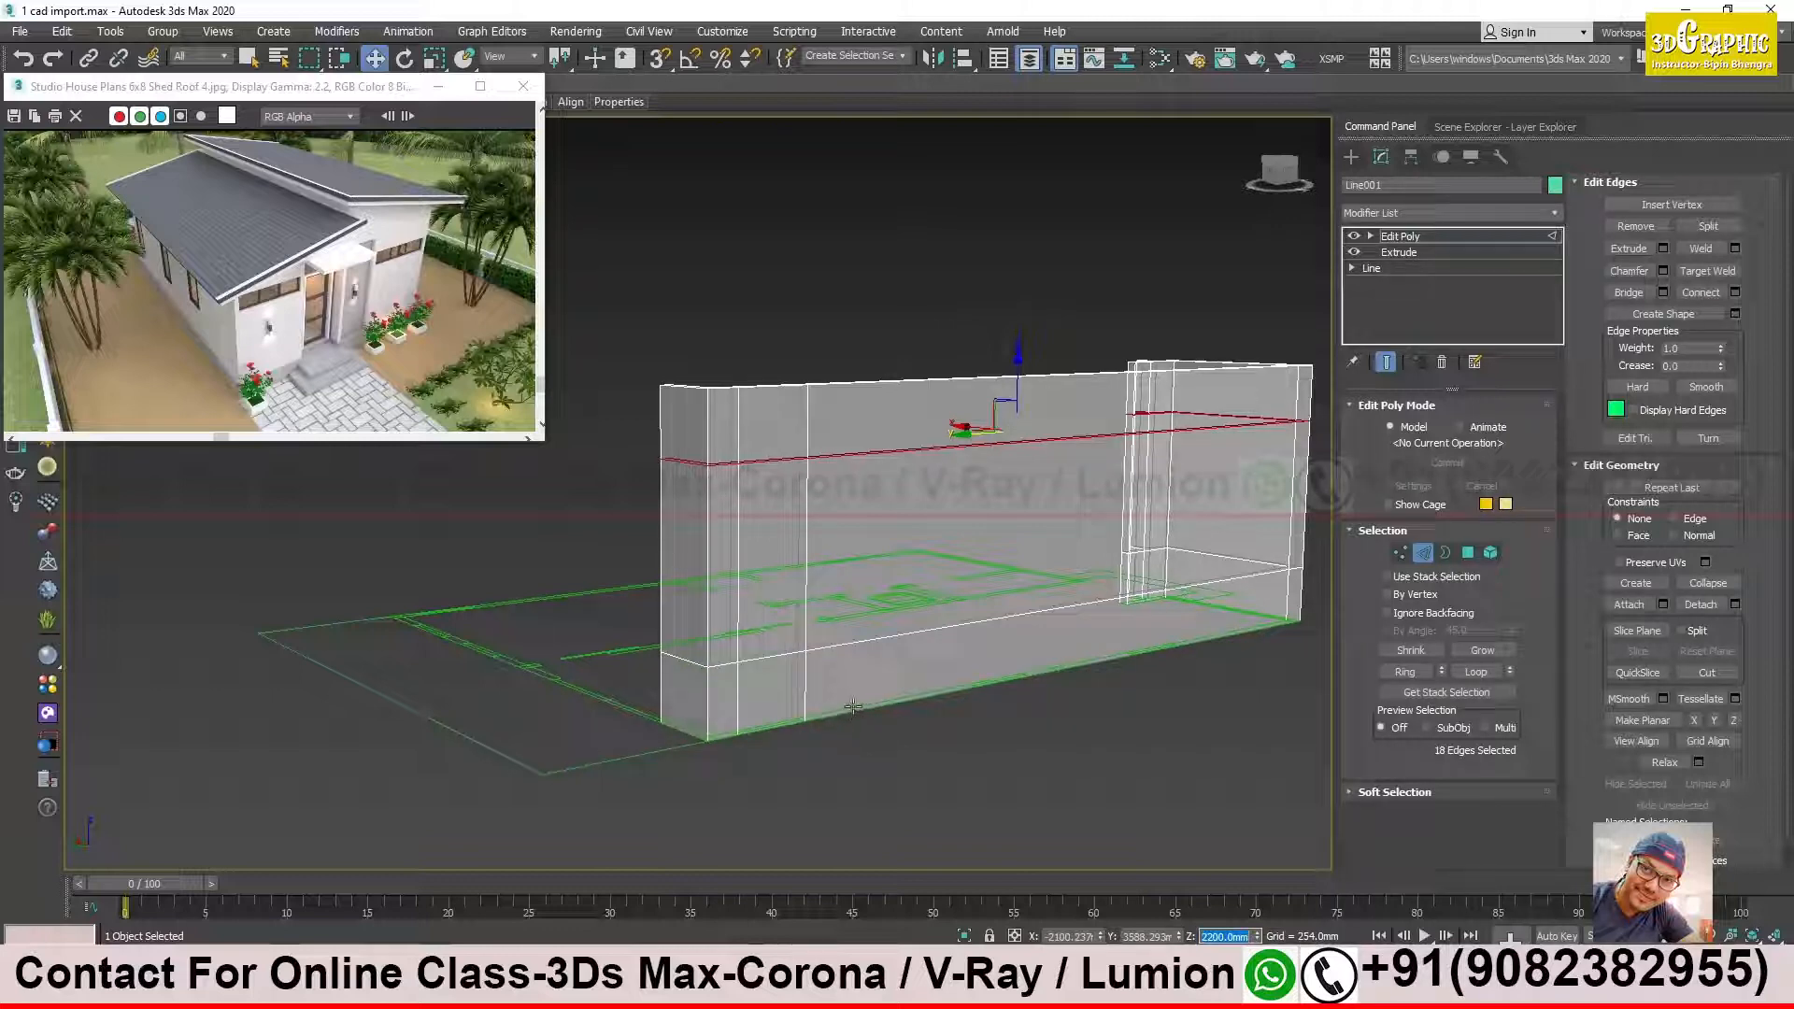
Step: Select the window polygon on the wall's outer face, turn off the see-through display, and undo the accidental polygon move
mouse_move(946, 558)
alt+middle_down()
mouse_move(904, 557)
mouse_move(916, 568)
alt+middle_up()
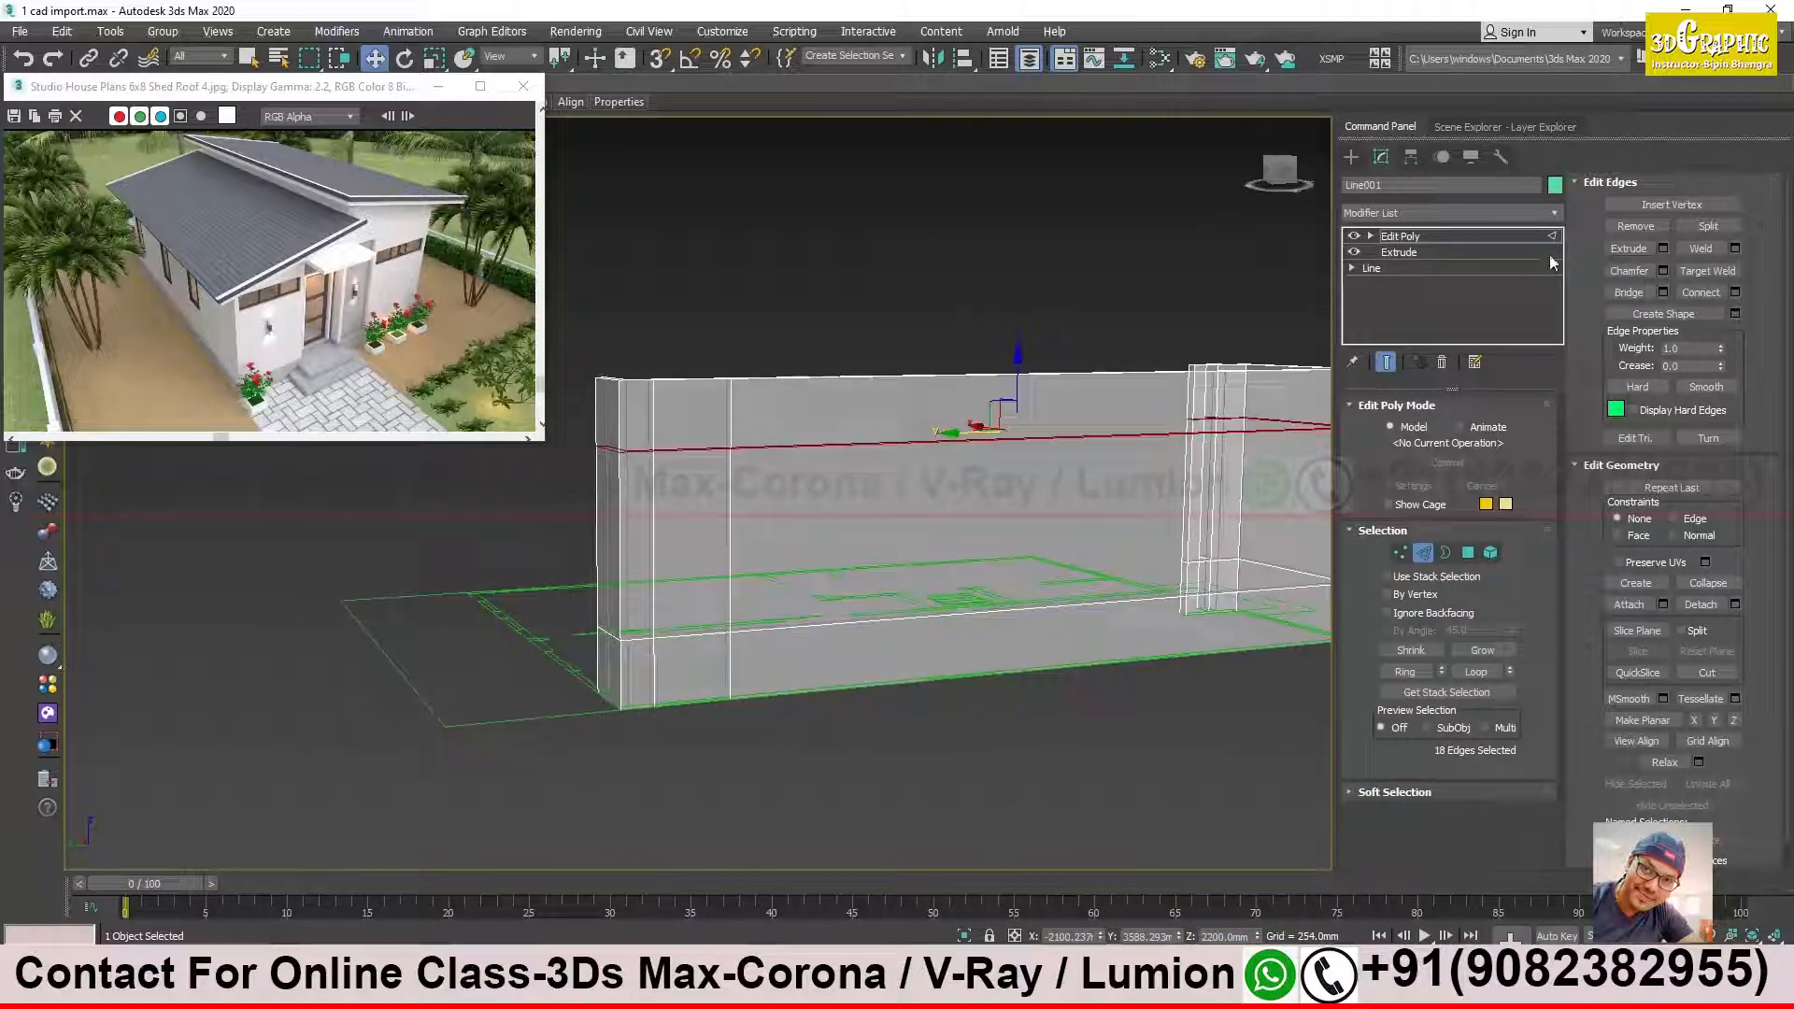
click(1468, 552)
click(682, 551)
alt+middle_drag(682, 552, 695, 576)
scroll(677, 535, up, 2)
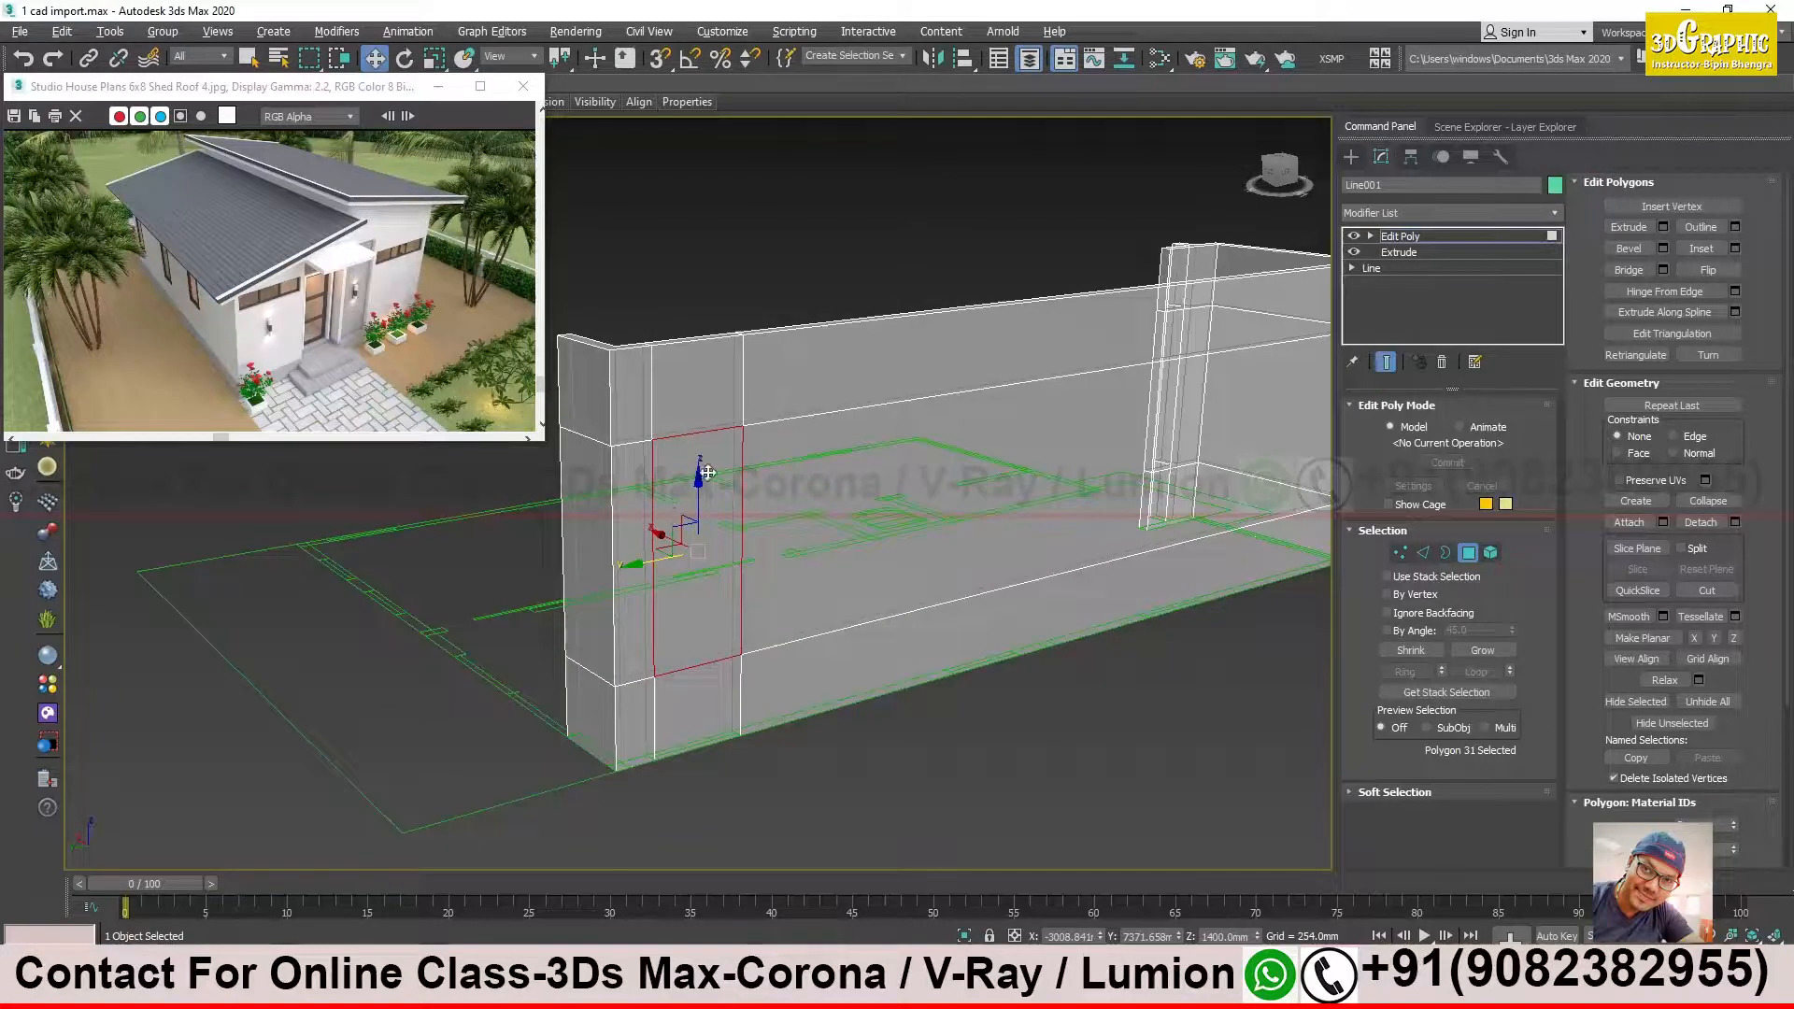
key(alt+x)
alt+middle_drag(710, 477, 725, 514)
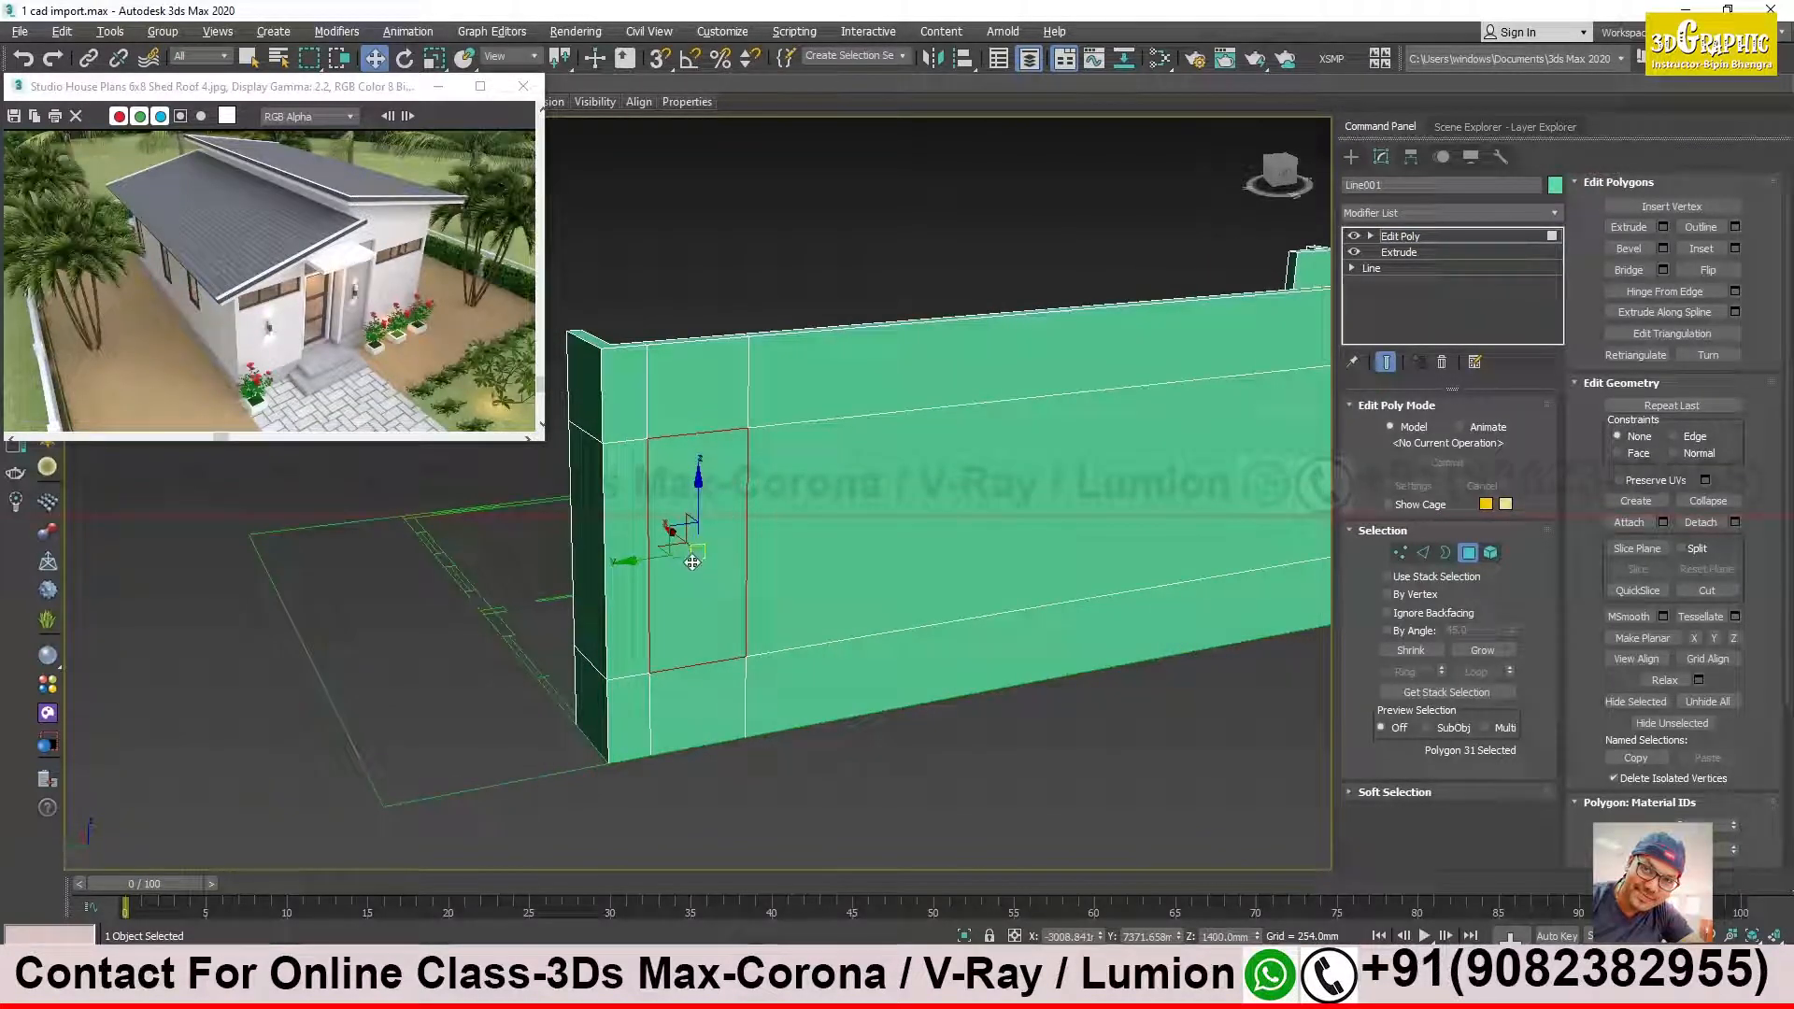
scroll(738, 557, up, 3)
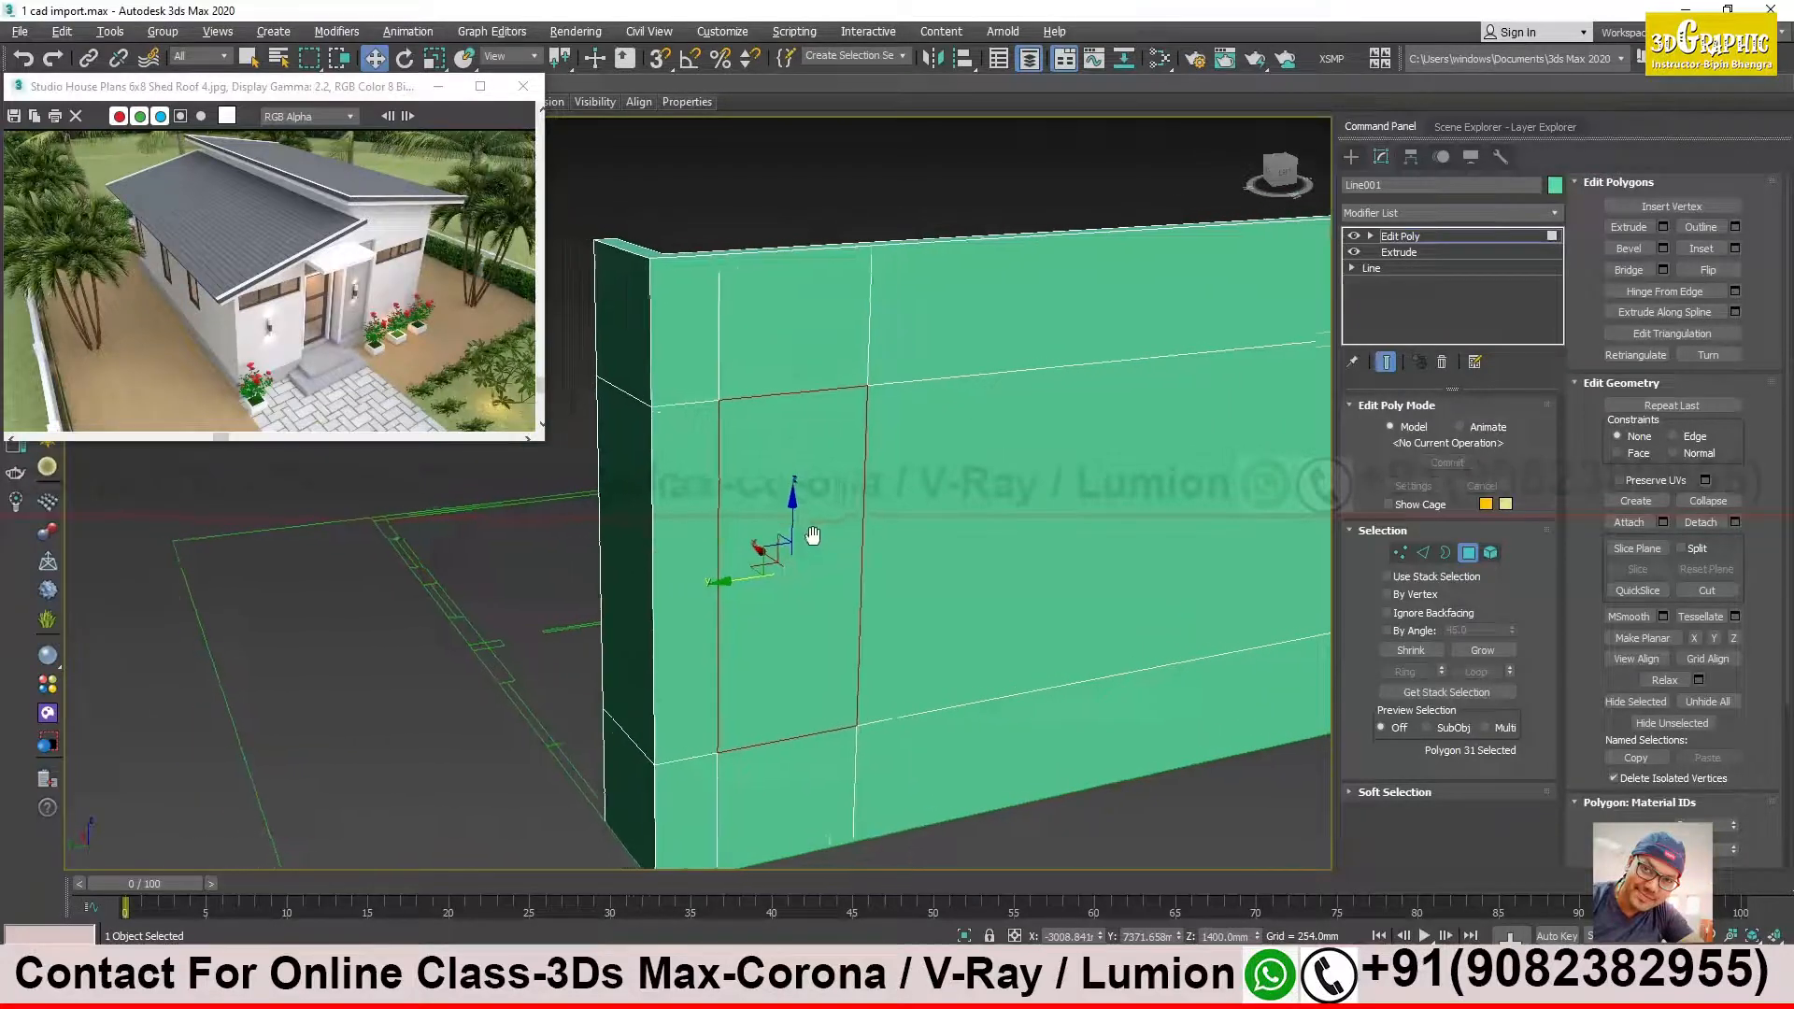
alt+middle_drag(774, 557, 802, 587)
drag(754, 539, 743, 532)
key(ctrl+z)
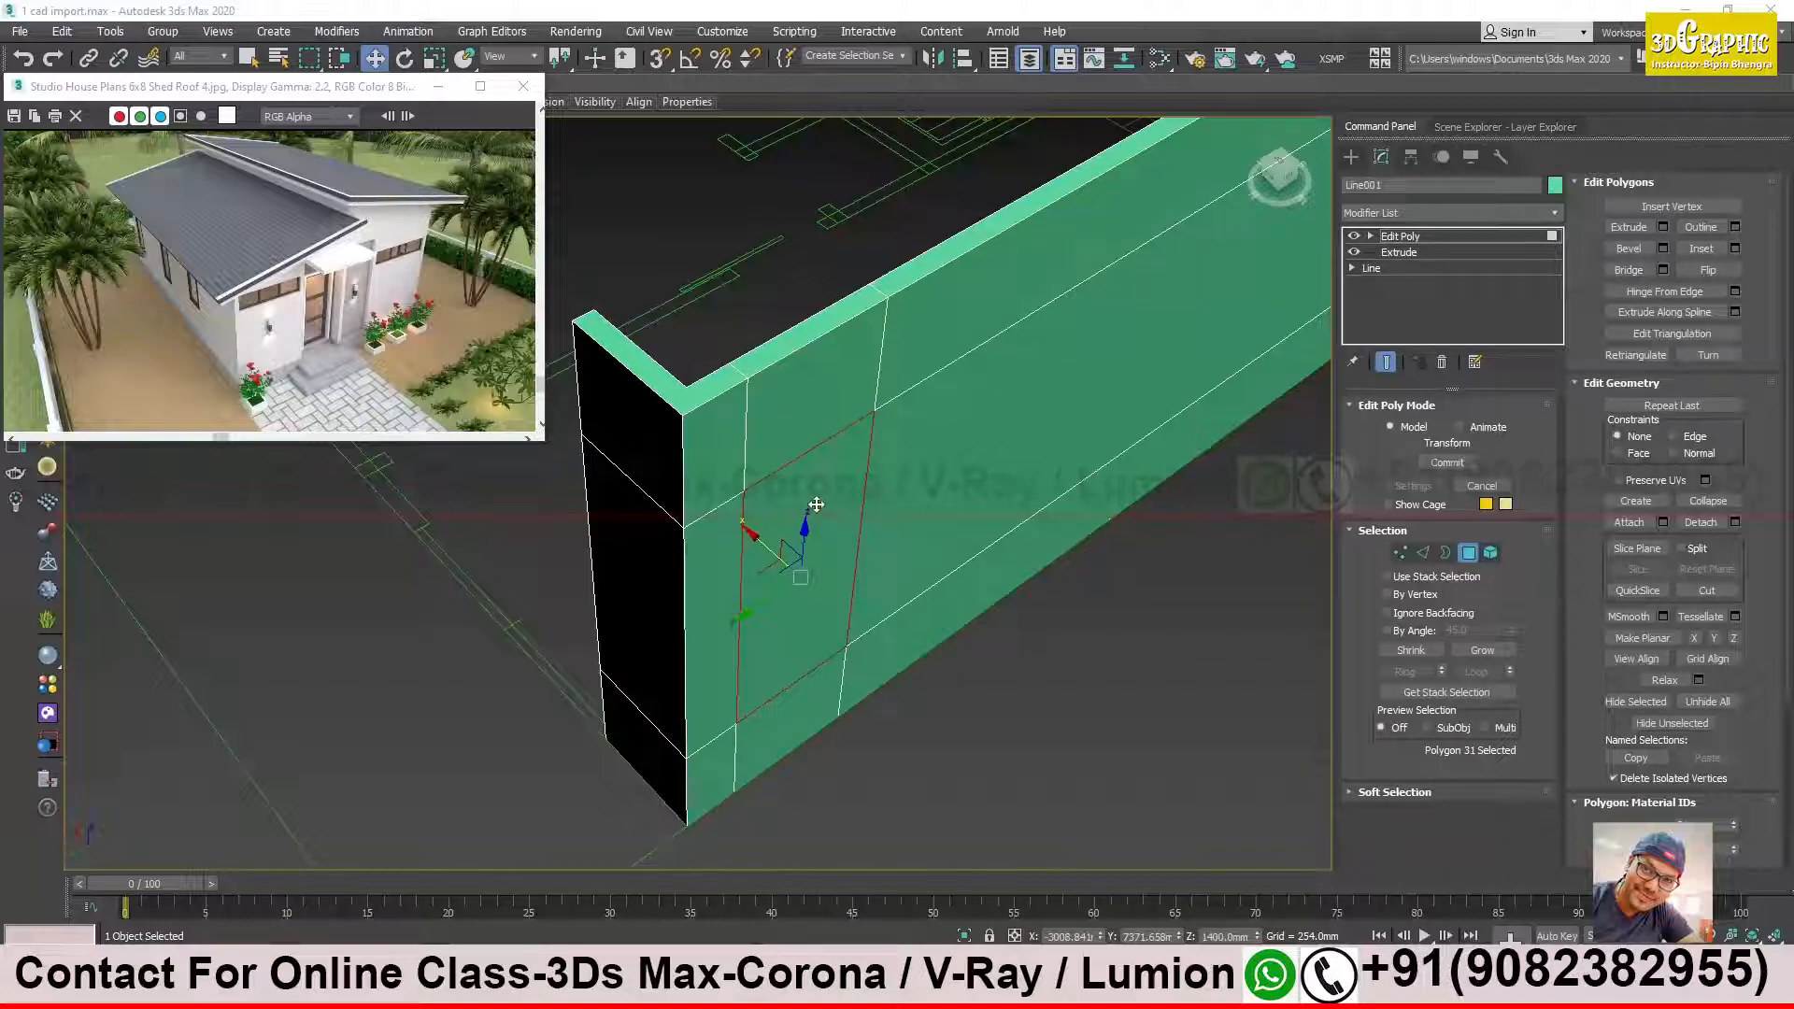
Step: Shade selected faces, add the matching polygon on the wall's inner face, and bridge the two to cut the window opening
alt+middle_drag(933, 649, 741, 476)
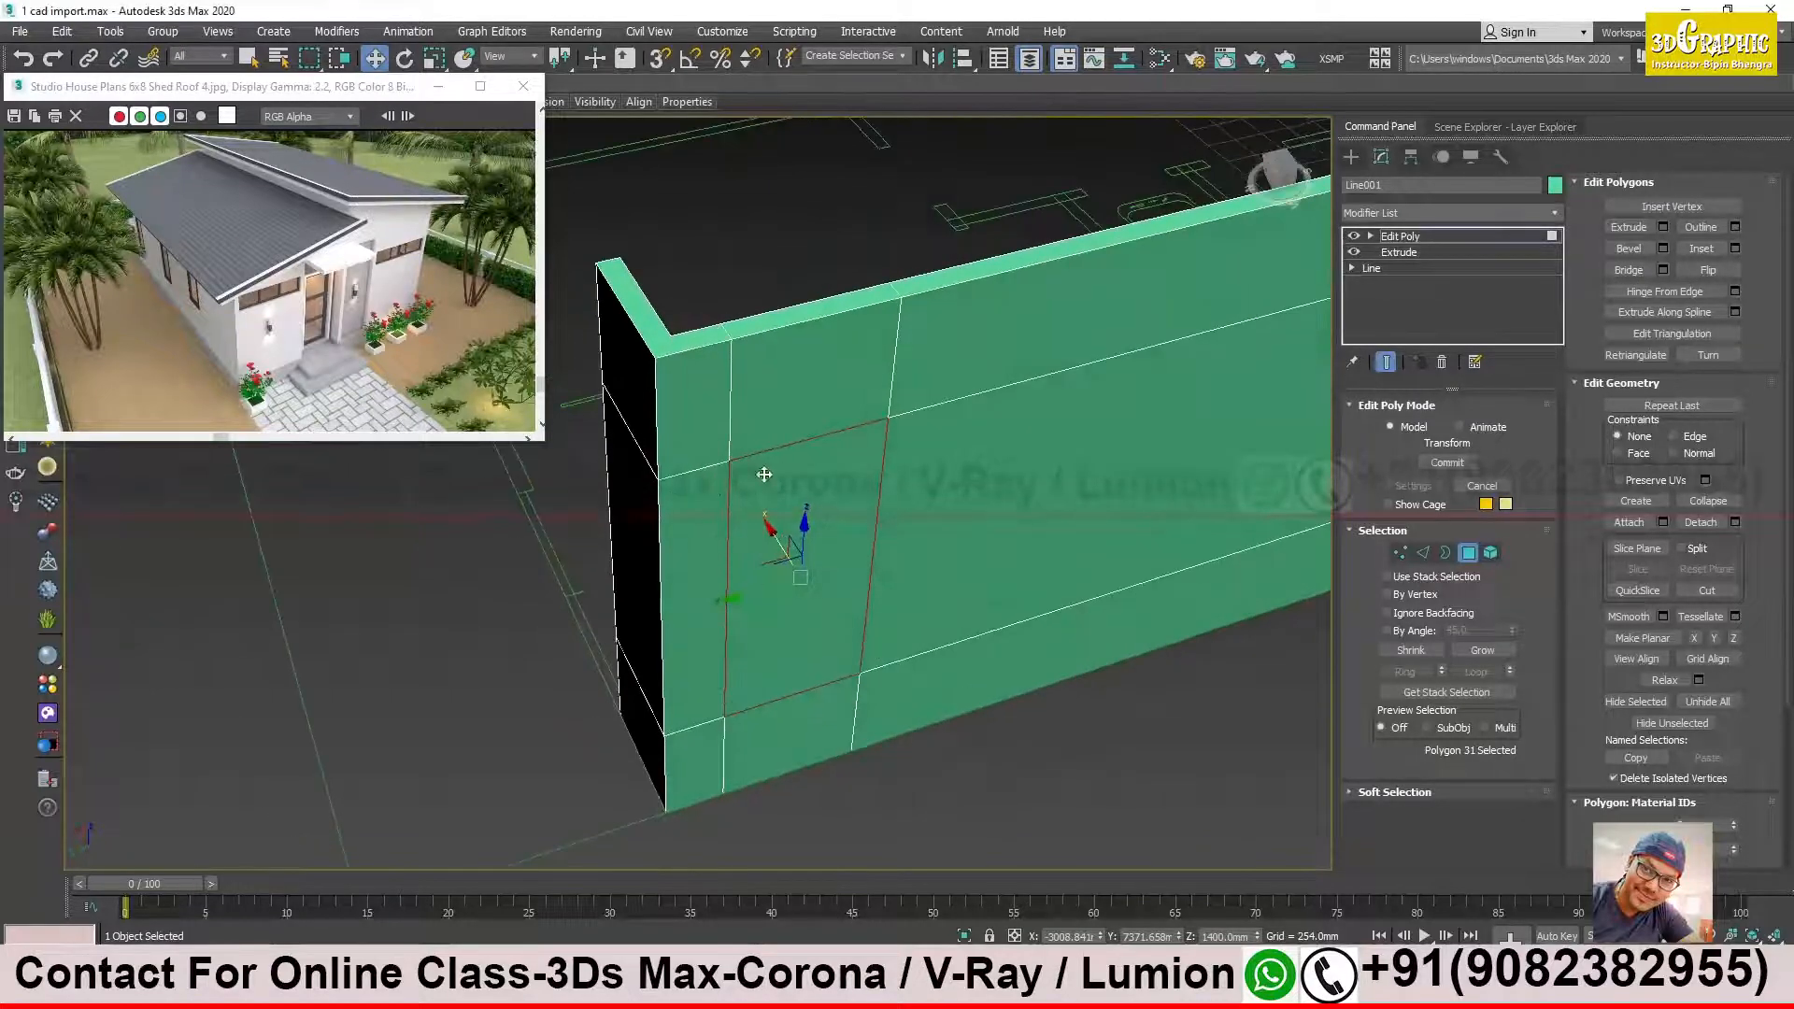
key(F2)
mouse_move(746, 465)
alt+middle_down()
mouse_move(855, 537)
mouse_move(1008, 467)
mouse_move(851, 545)
alt+middle_up()
ctrl+click(784, 533)
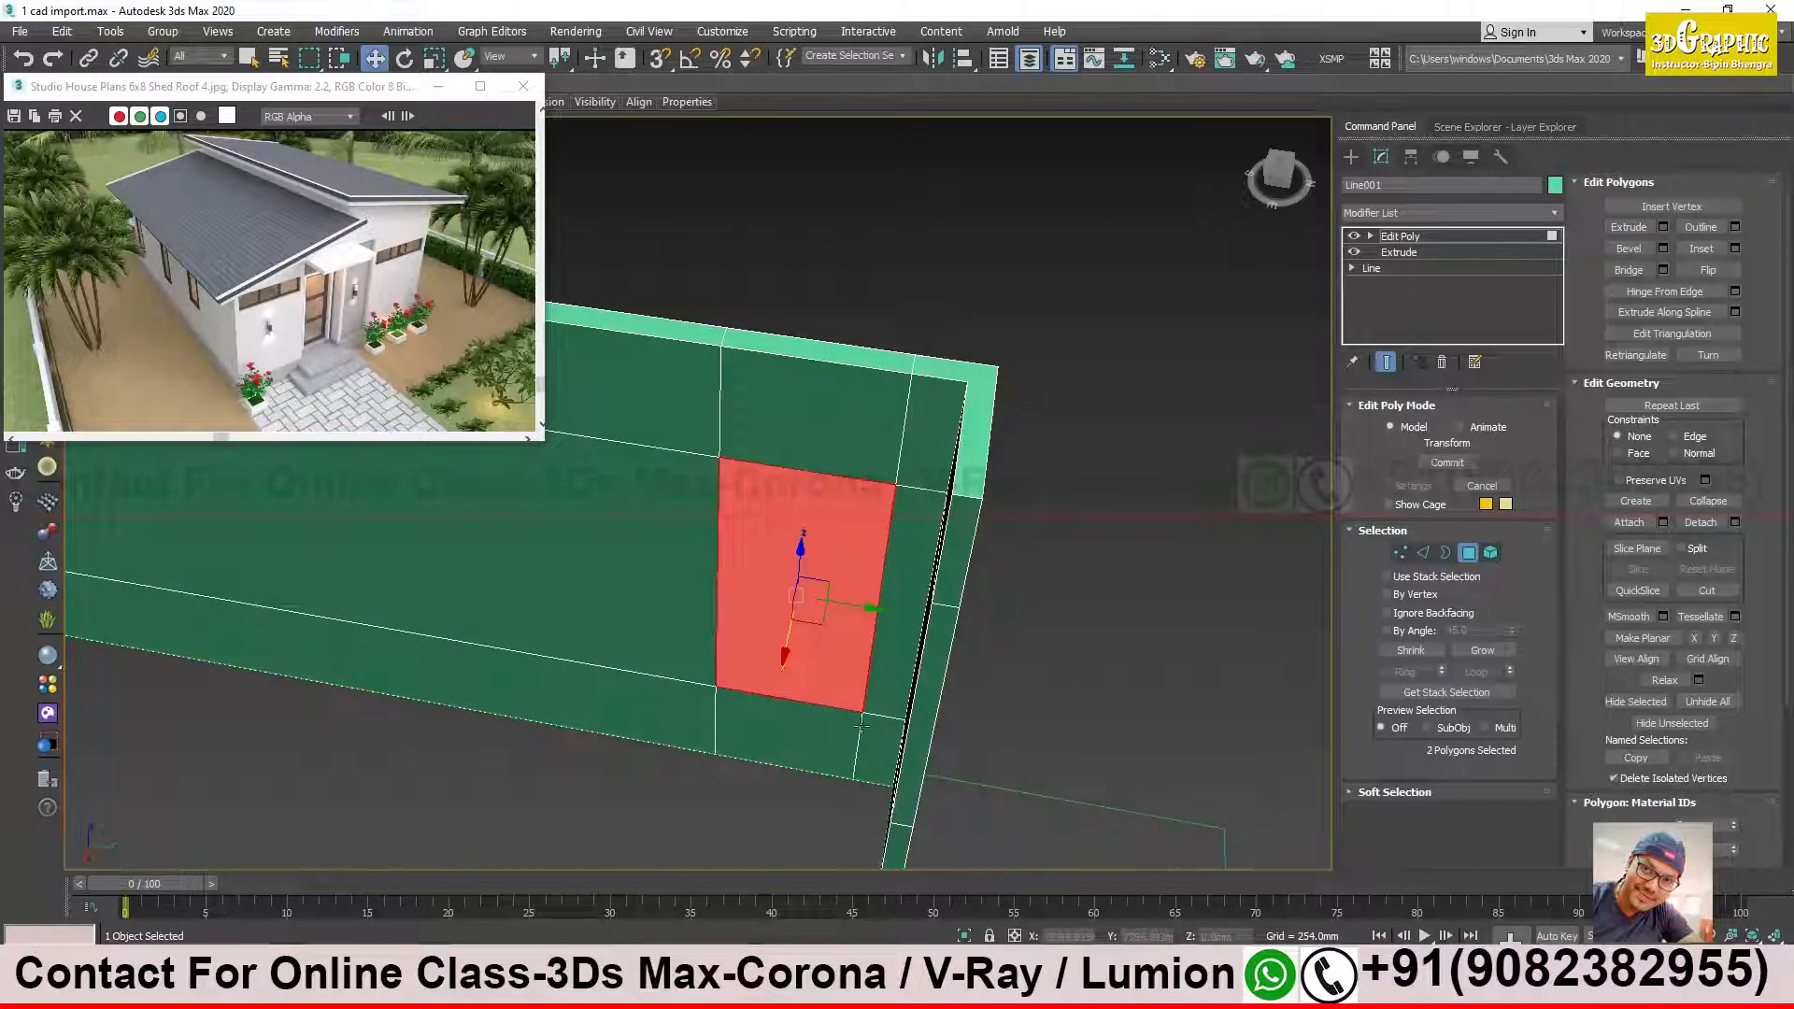
alt+middle_drag(823, 549, 755, 551)
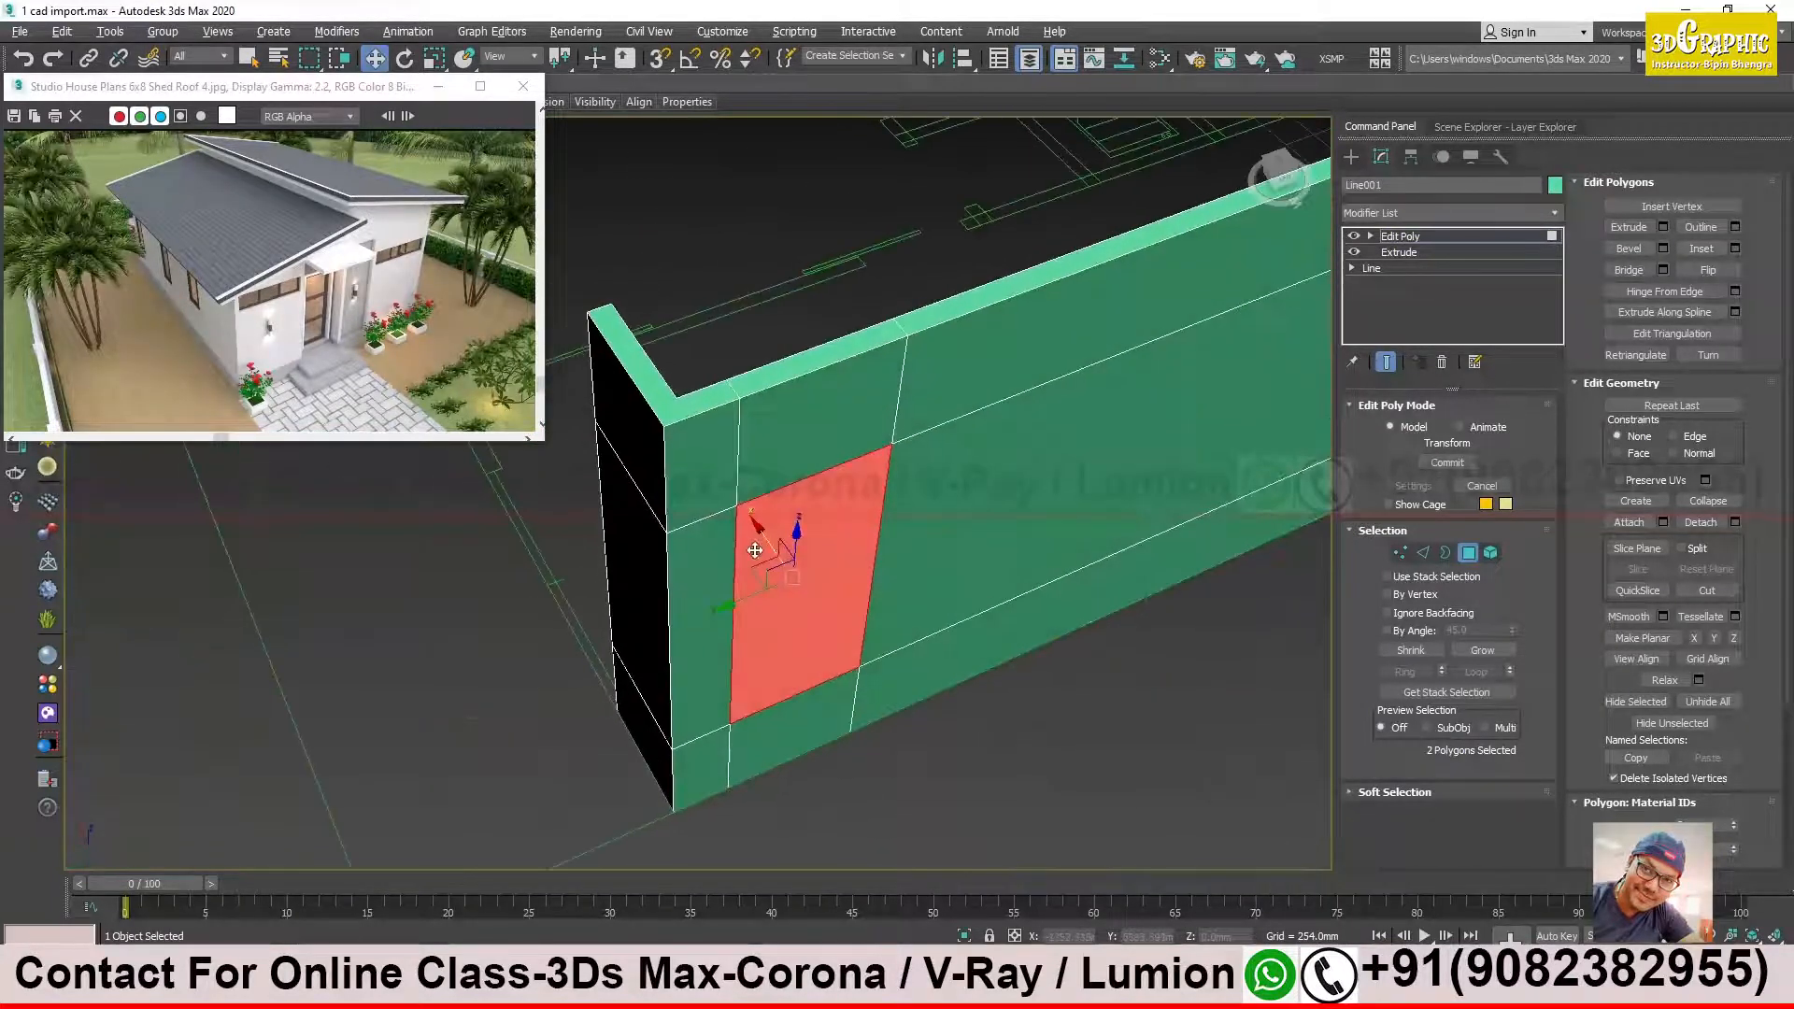
click(1622, 276)
click(1629, 272)
click(1058, 810)
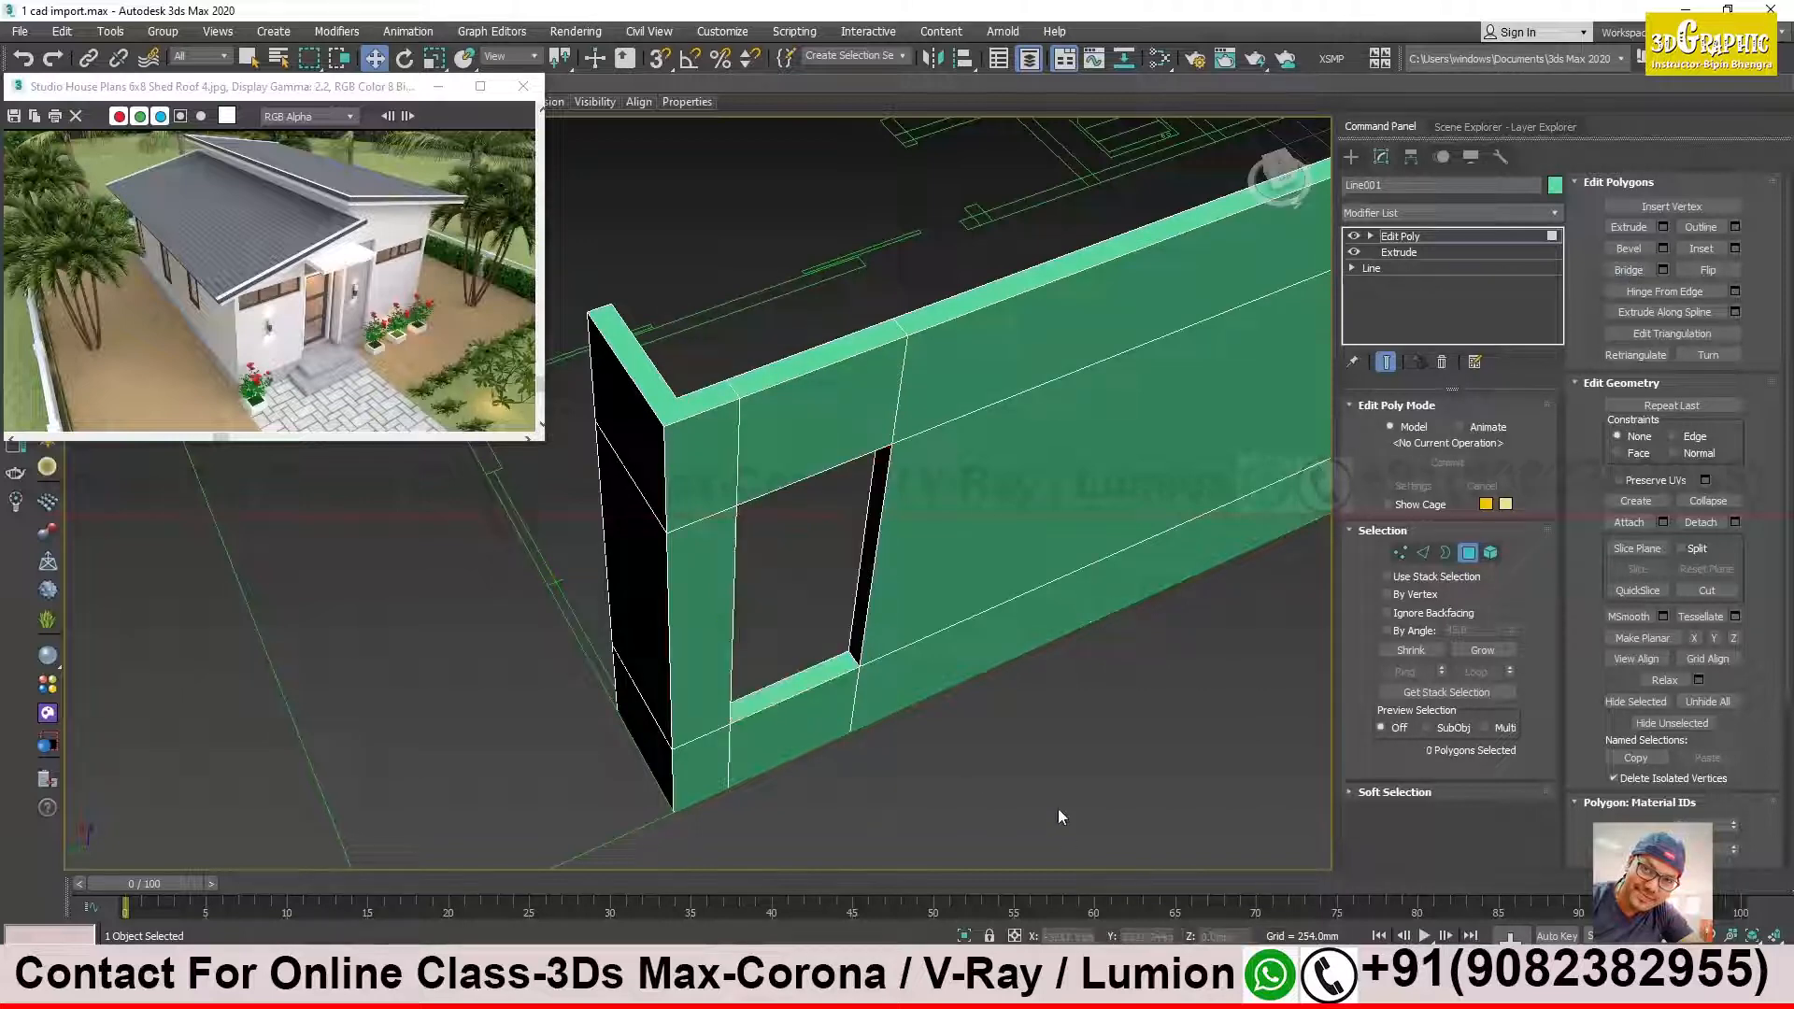
Step: Examine the new window opening and the edge loops along the wall from several angles
scroll(928, 686, up, 5)
mouse_move(929, 687)
alt+middle_down()
mouse_move(890, 573)
mouse_move(916, 727)
mouse_move(856, 687)
mouse_move(984, 671)
mouse_move(940, 688)
alt+middle_up()
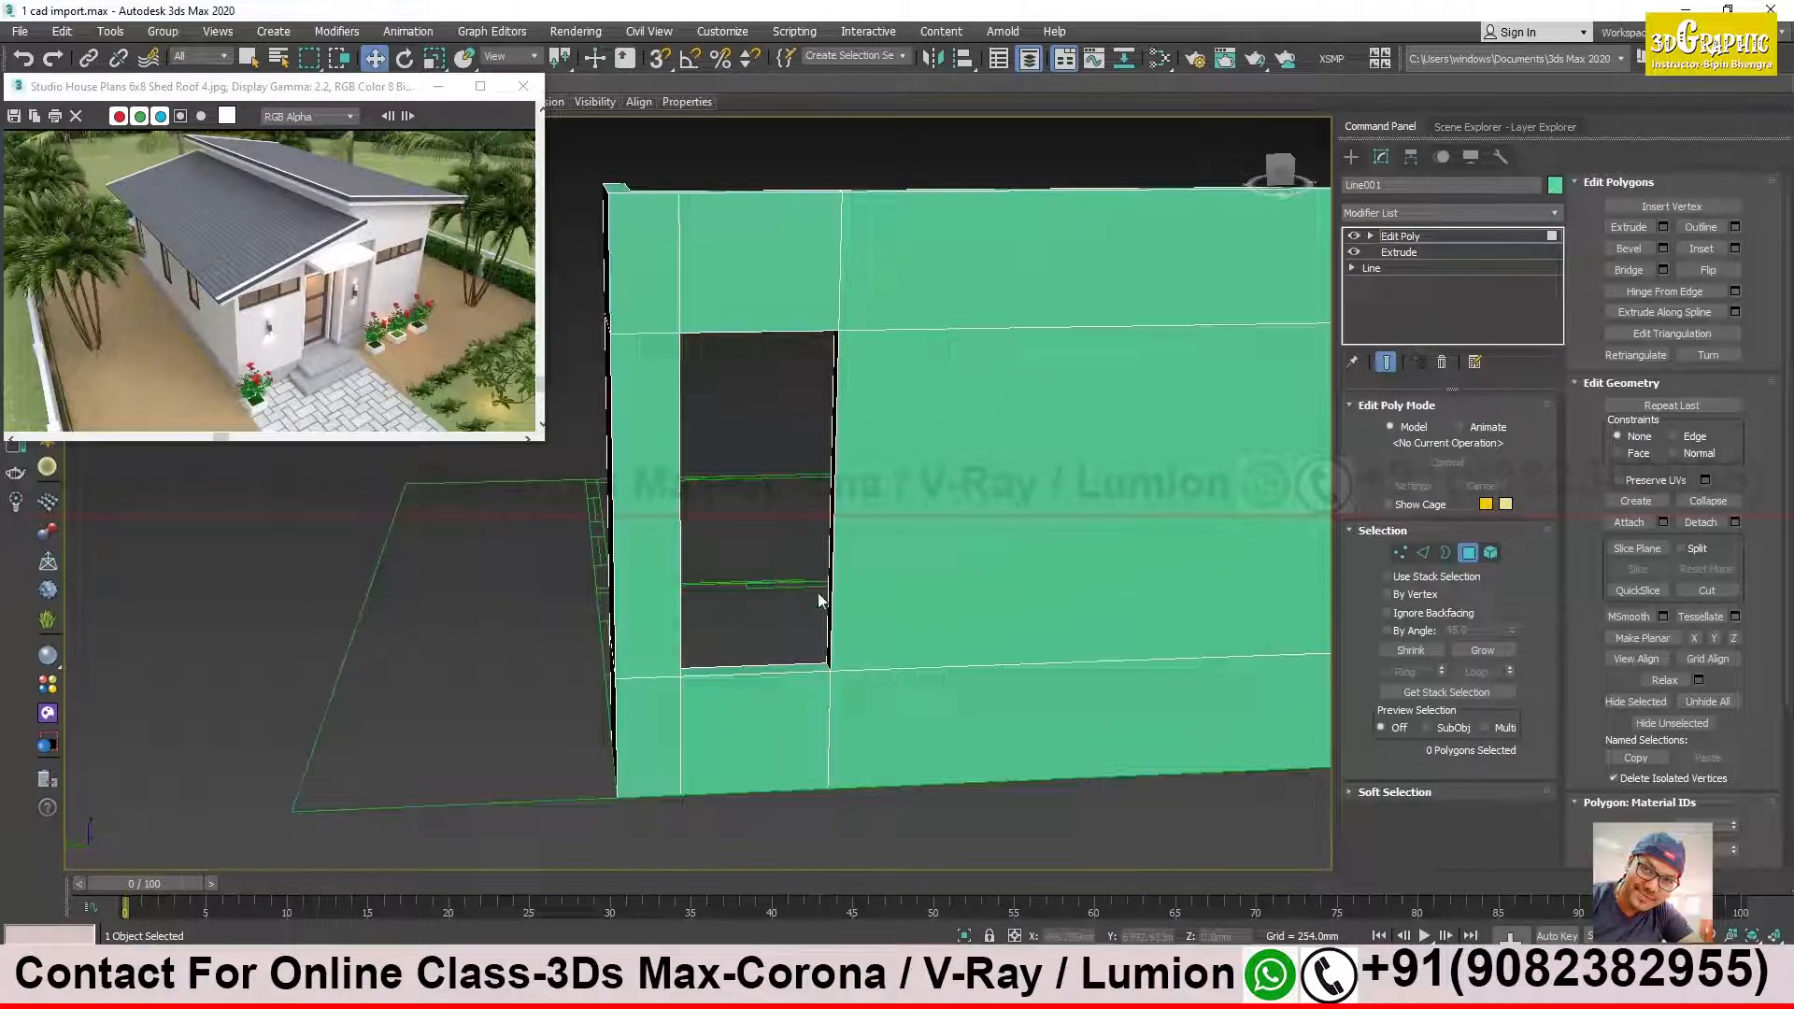
scroll(819, 598, down, 5)
alt+middle_drag(819, 598, 776, 616)
scroll(881, 626, up, 4)
scroll(699, 630, up, 3)
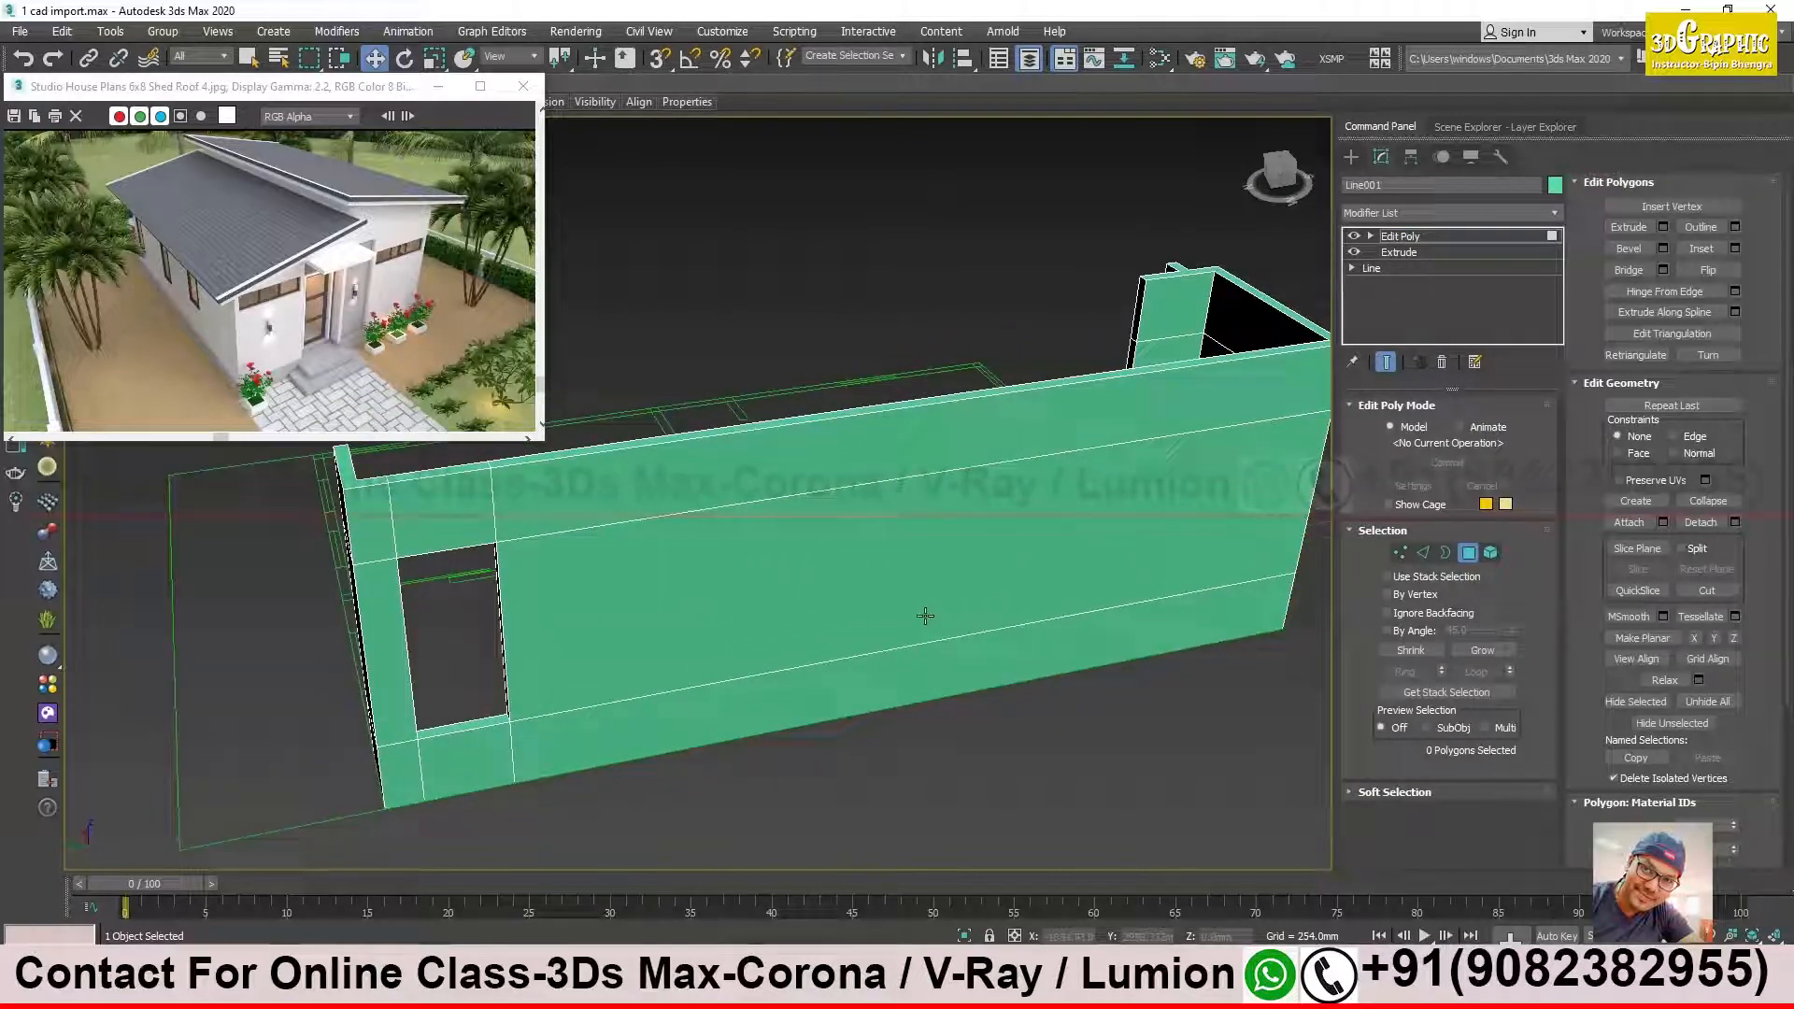
alt+middle_drag(659, 632, 838, 663)
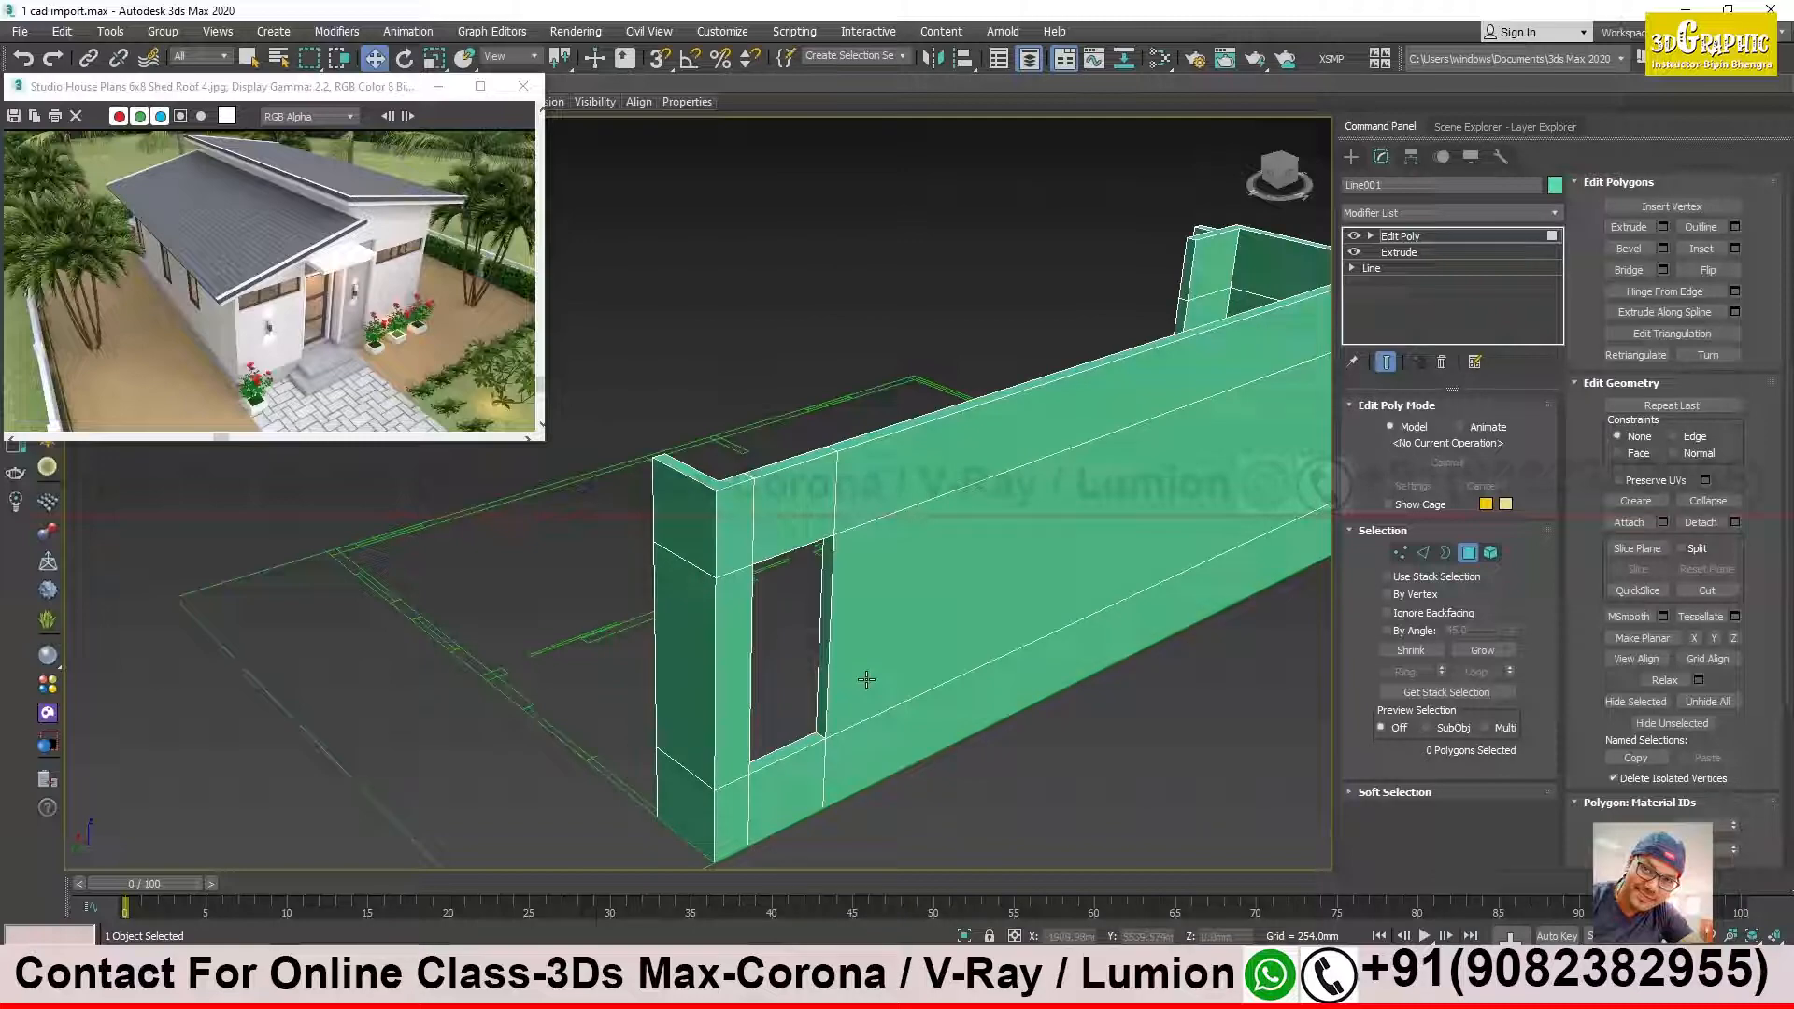
mouse_move(919, 666)
alt+middle_down()
mouse_move(1057, 621)
mouse_move(985, 620)
mouse_move(1024, 698)
mouse_move(923, 629)
alt+middle_up()
Step: Extrude the uppermost end polygon beside the front door opening to about X -245 mm to form a lintel
scroll(923, 630, up, 3)
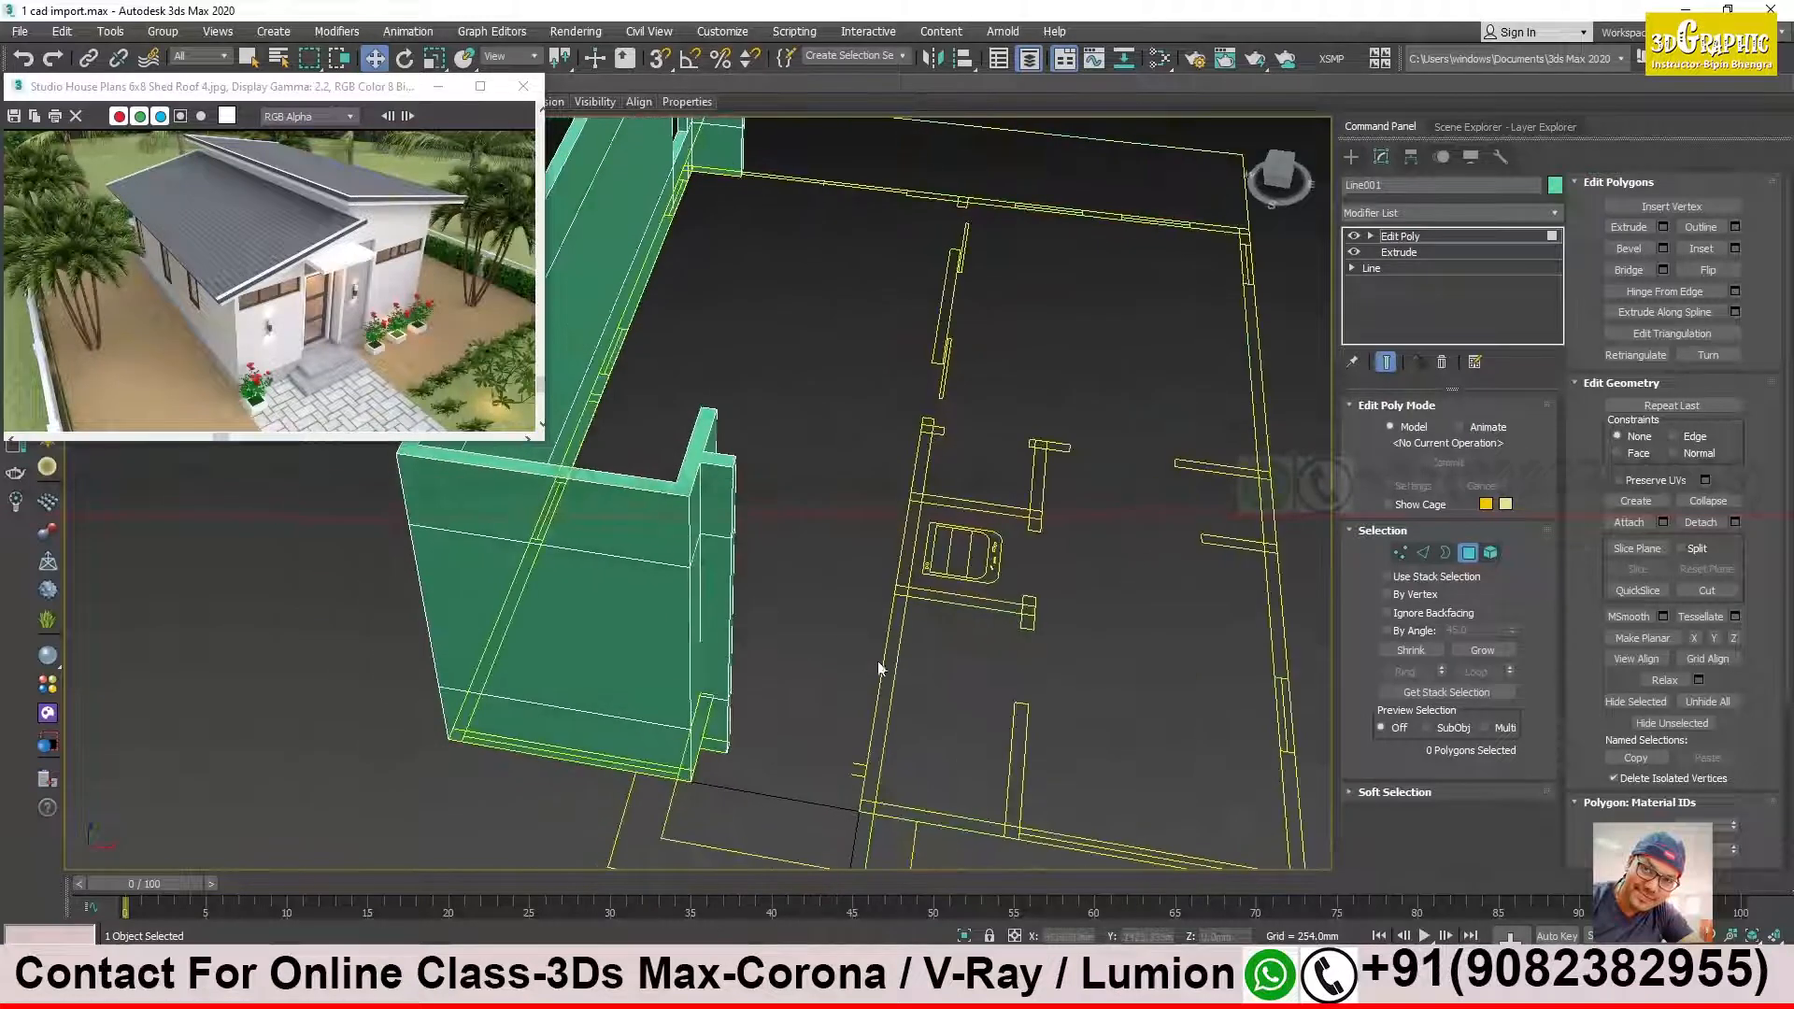
alt+middle_drag(798, 743, 1027, 612)
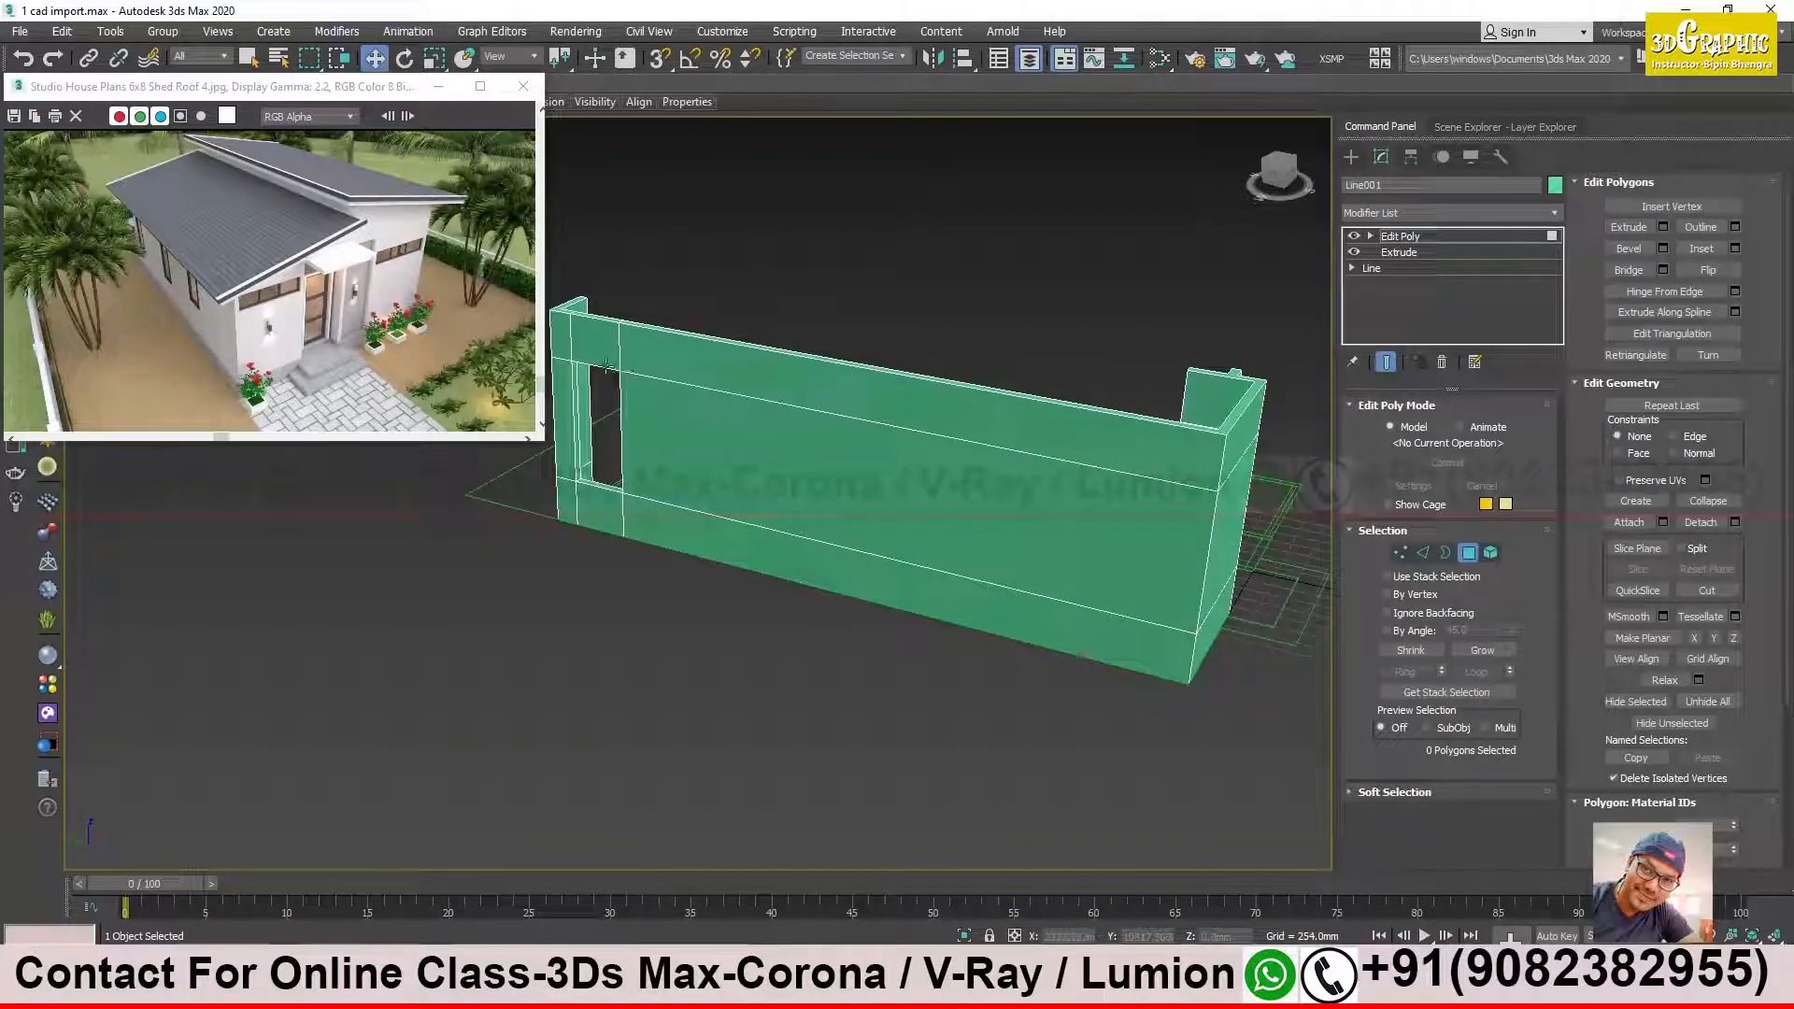
alt+middle_drag(1146, 504, 836, 653)
scroll(830, 816, up, 5)
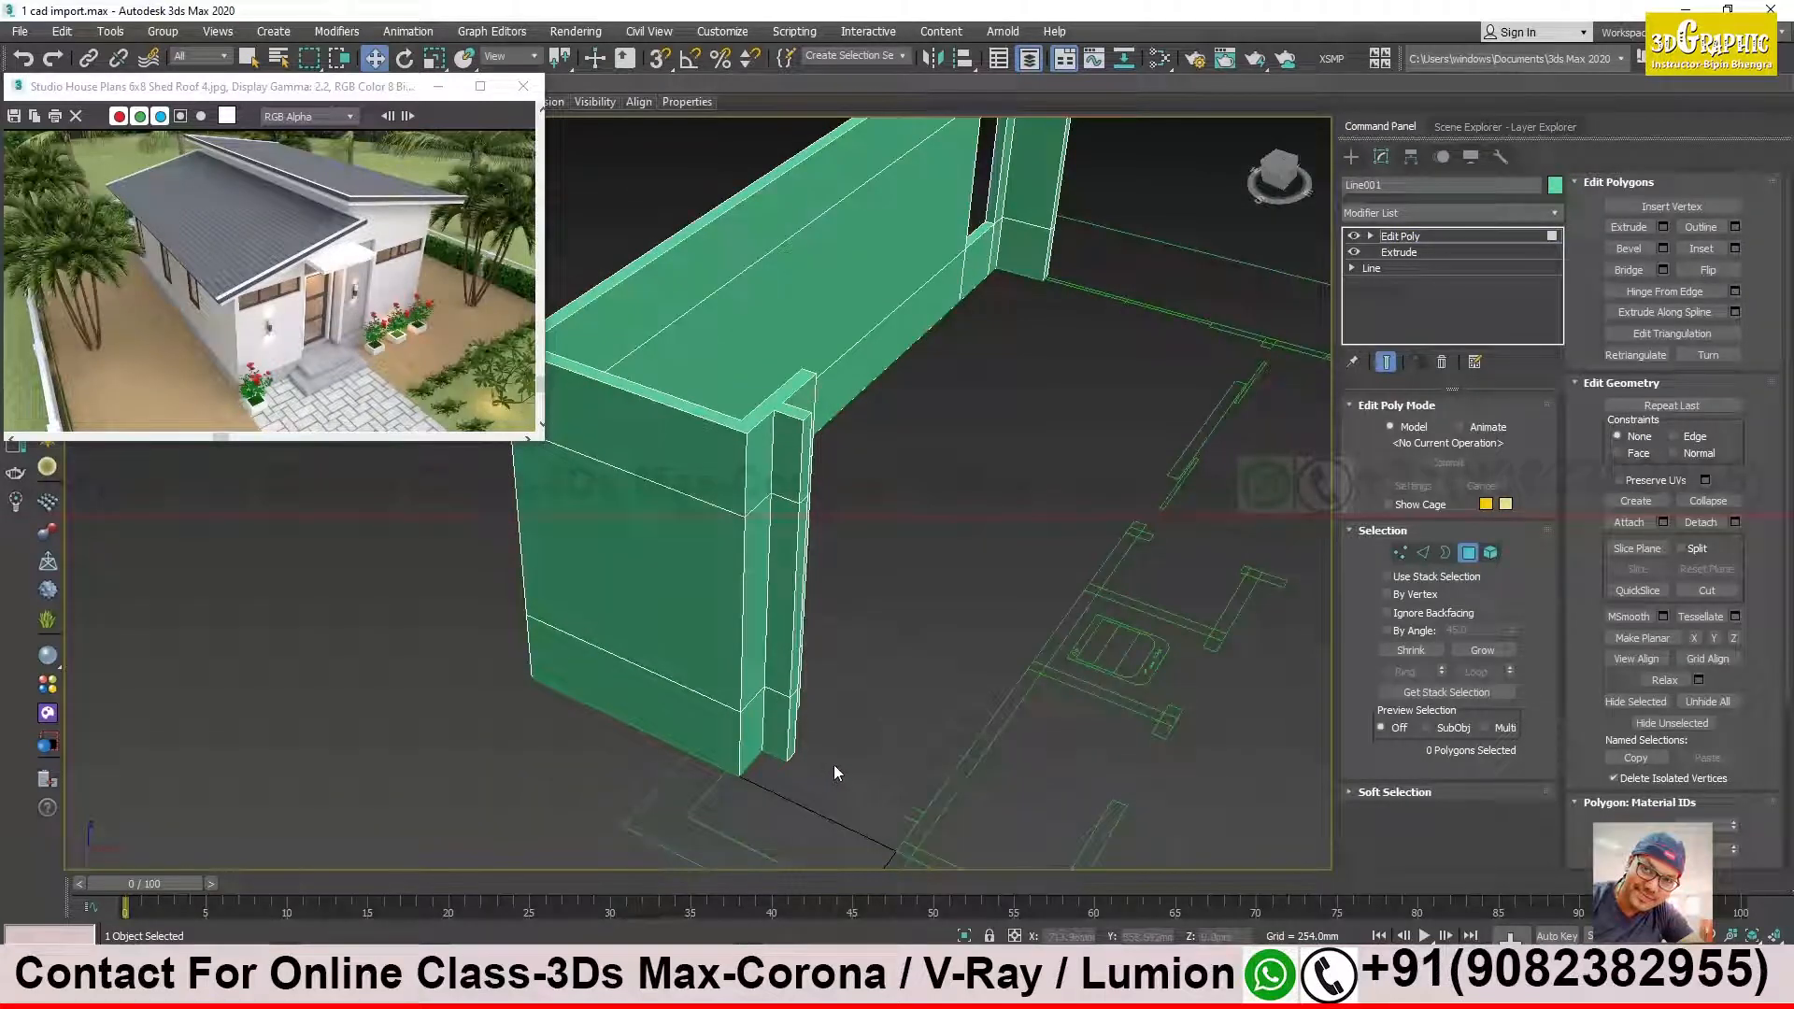
alt+middle_drag(845, 745, 803, 645)
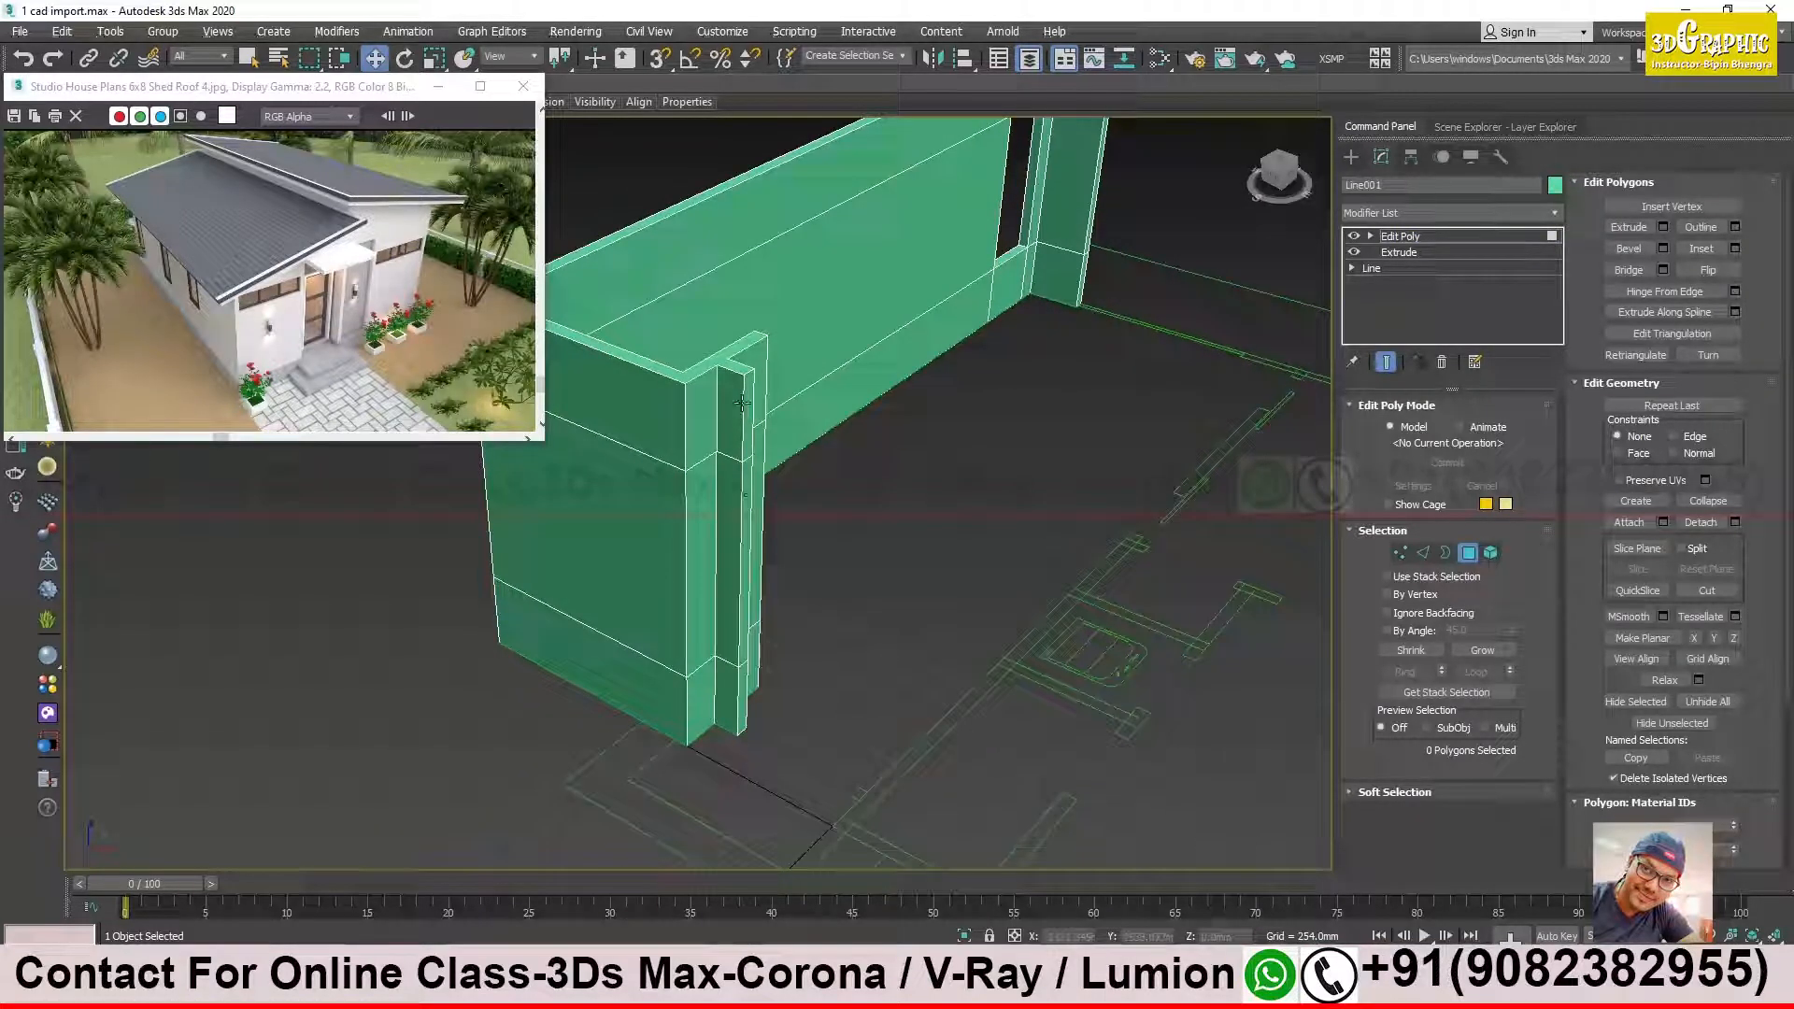
click(754, 423)
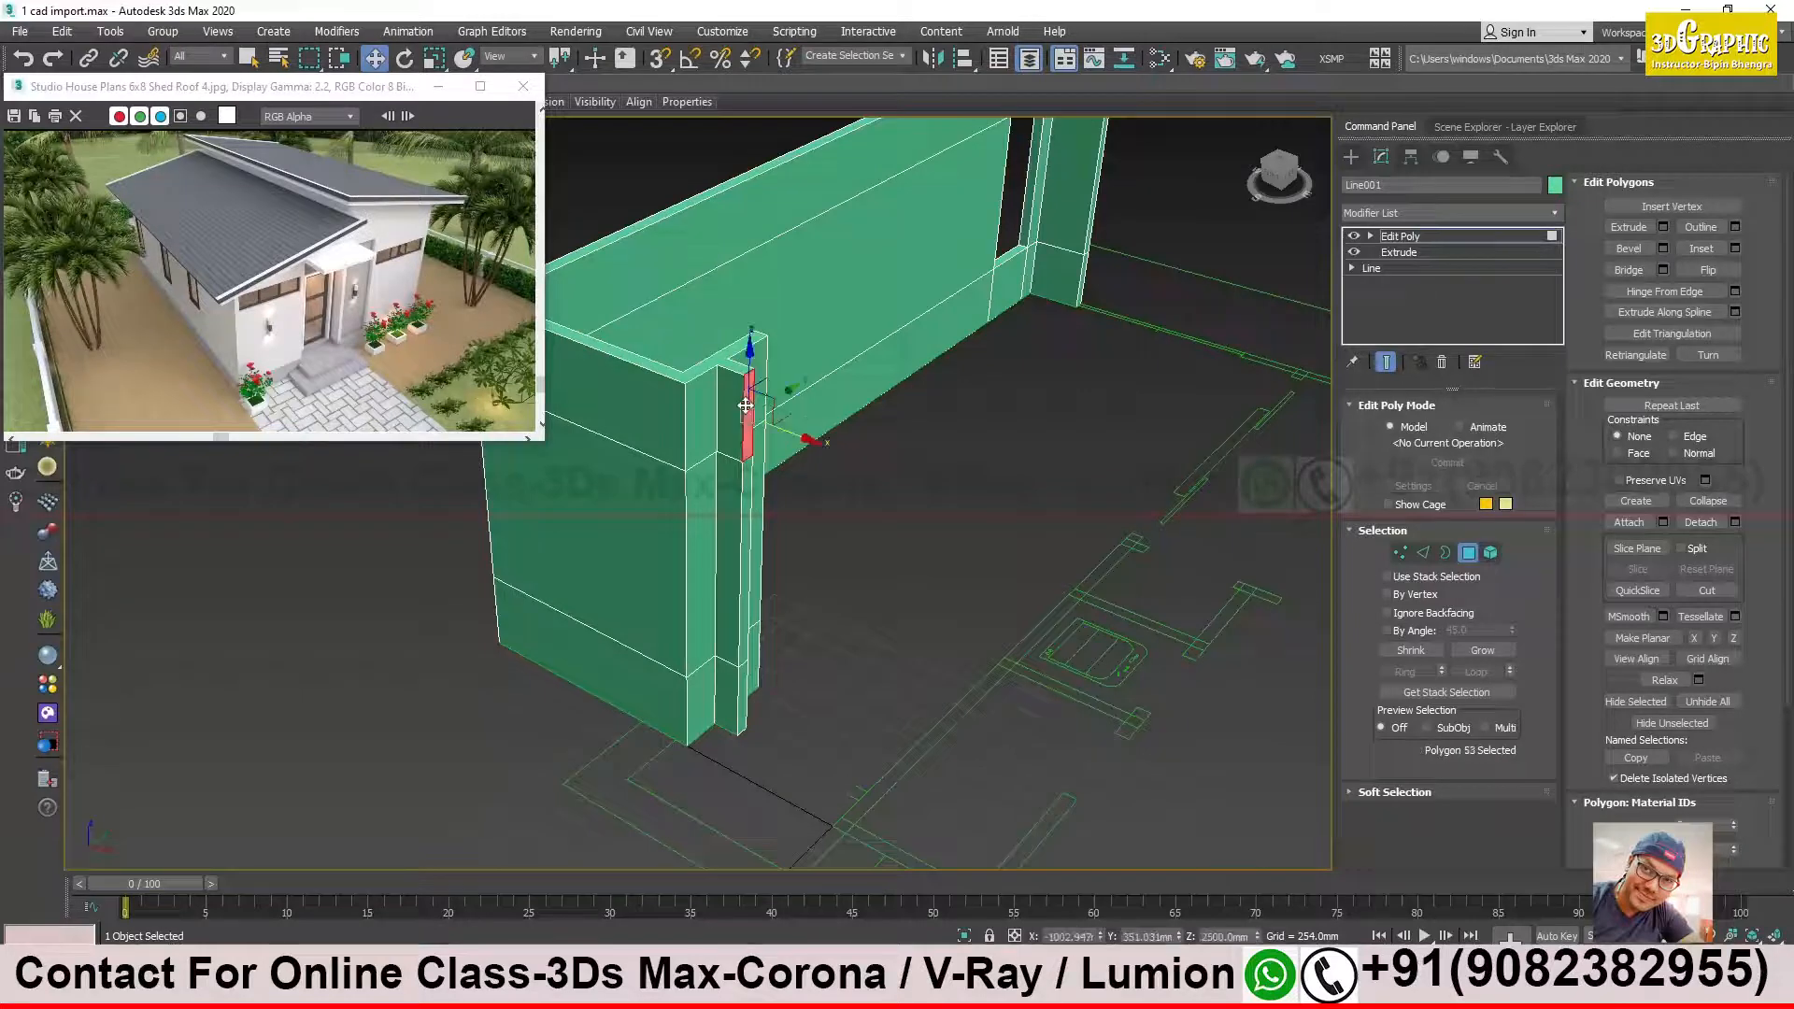
right_click(752, 429)
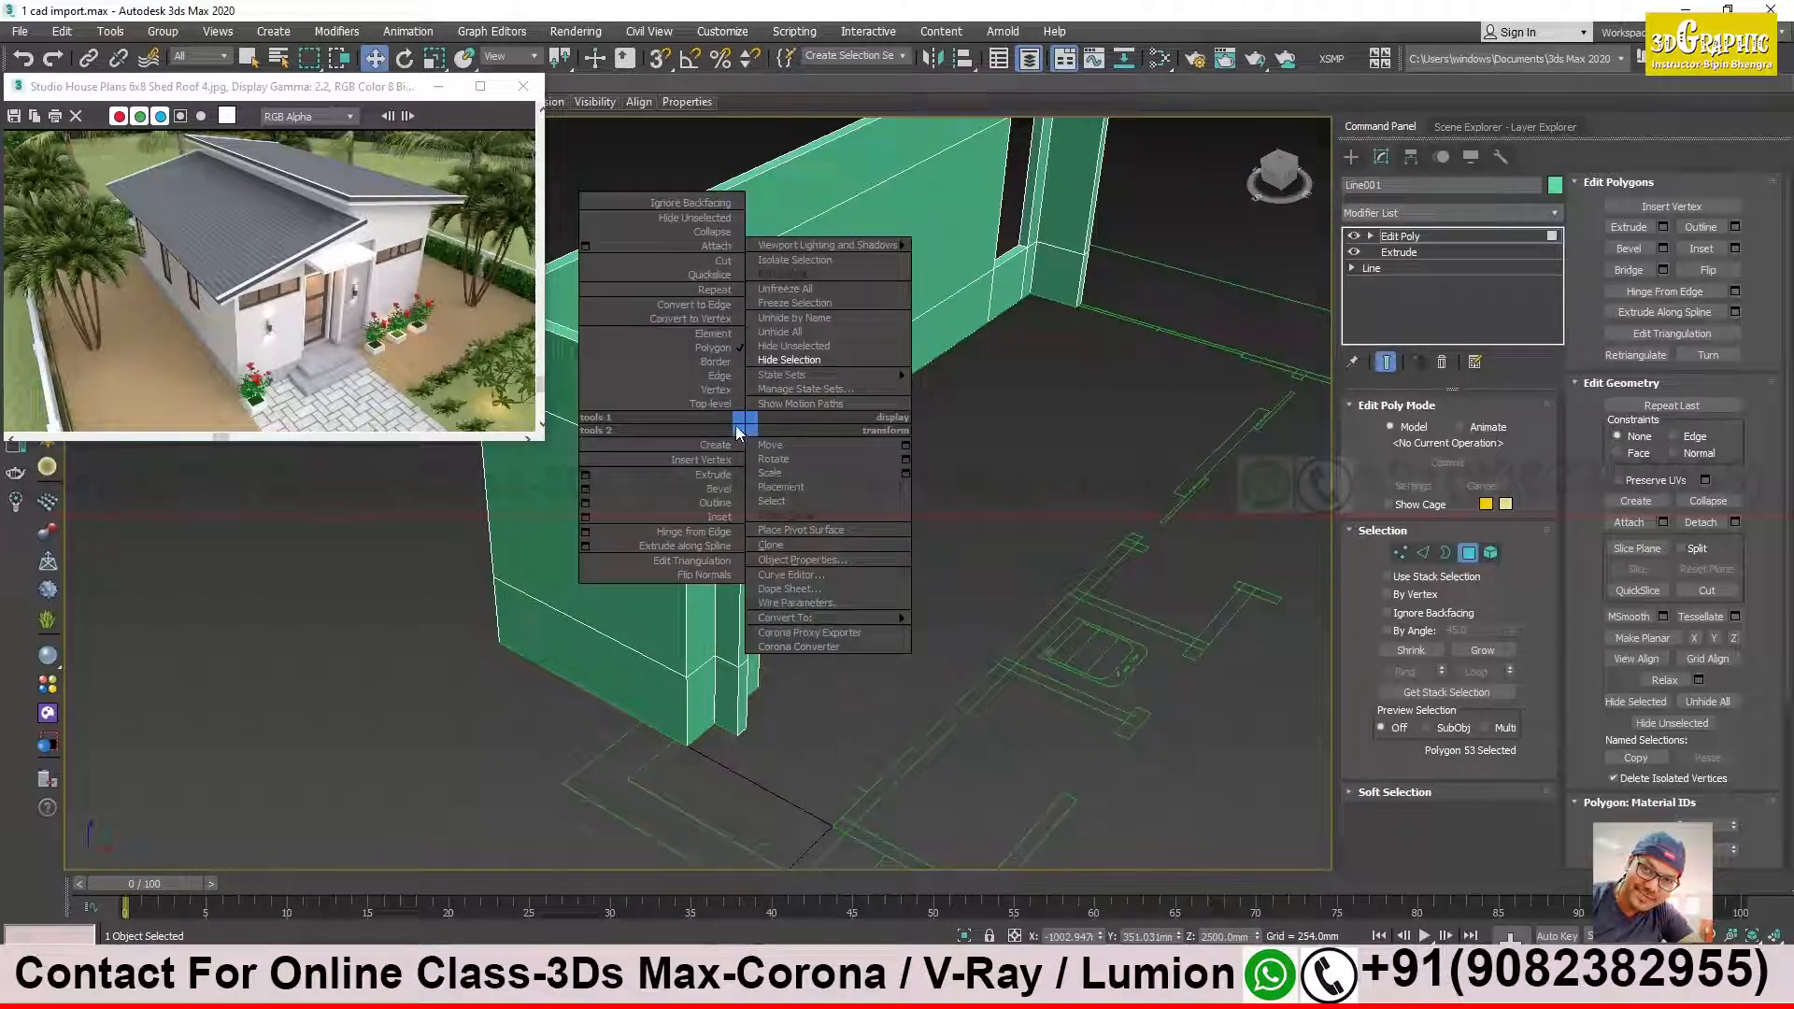
click(586, 478)
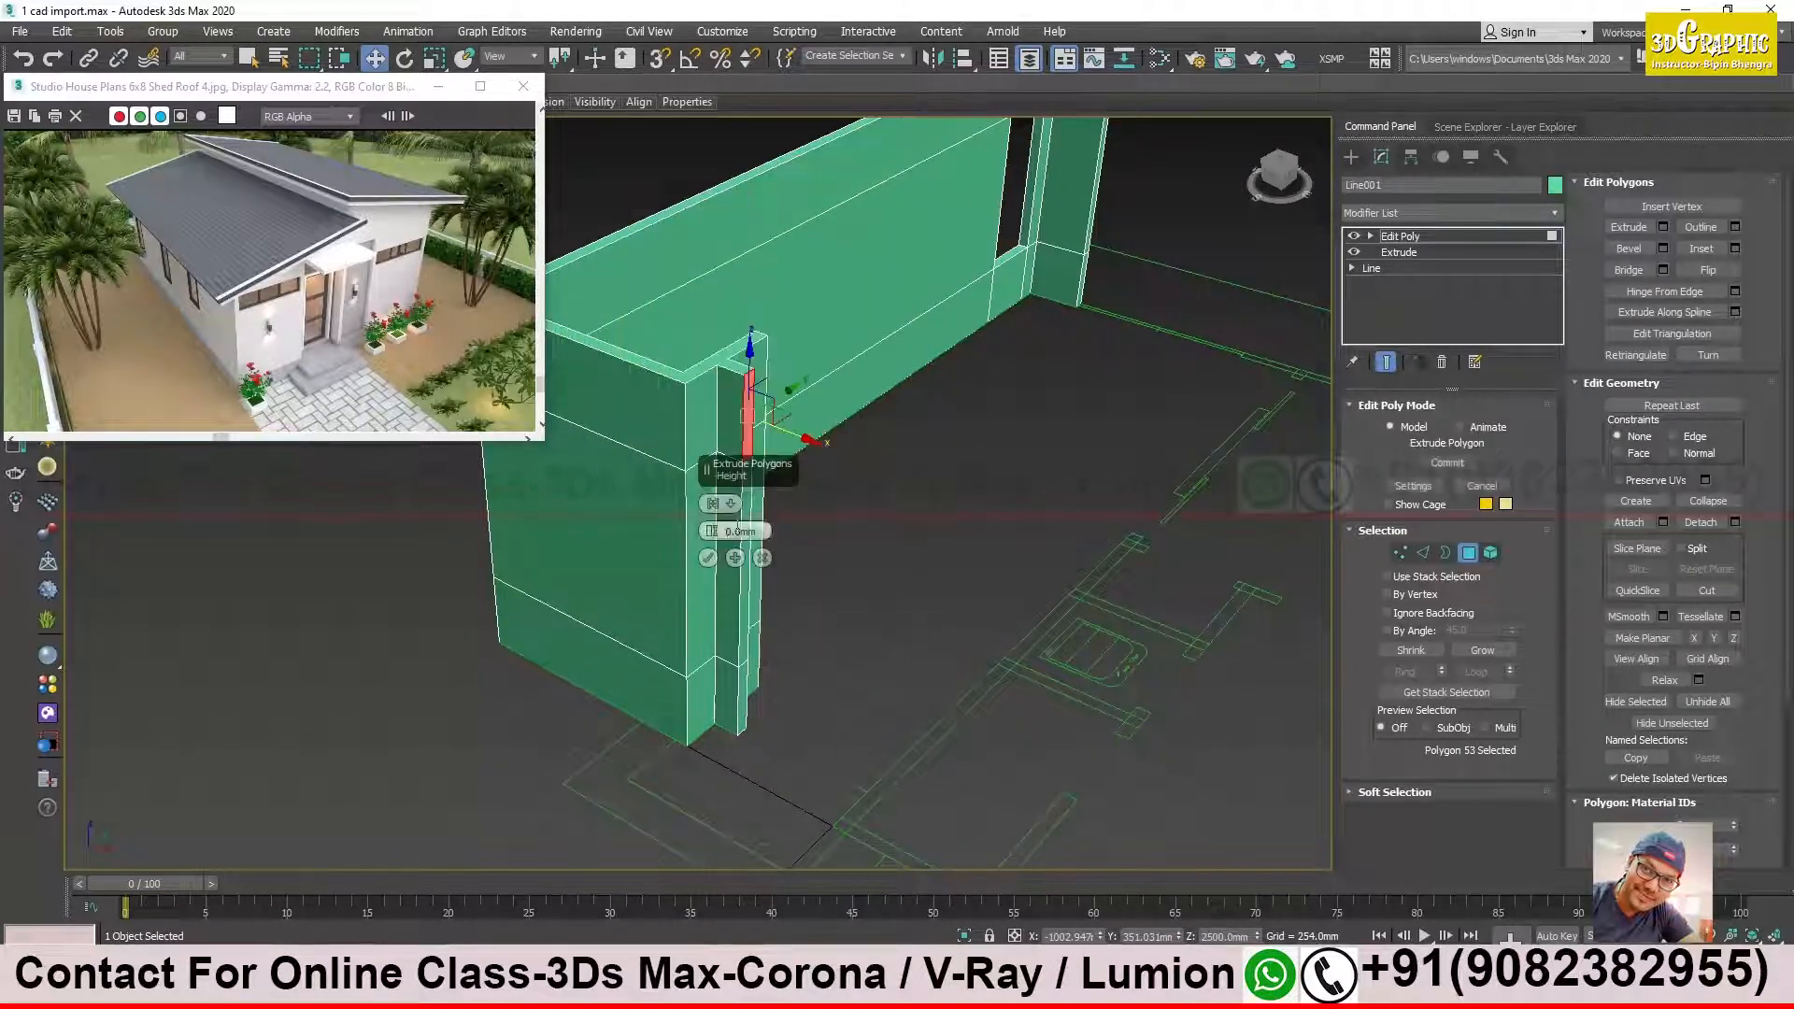
drag(712, 534, 791, 318)
click(709, 559)
Step: Enable snapping, align the lintel's end face with the plan's opposite wall line at about X -100 mm, and exit polygon editing
alt+middle_drag(792, 605, 877, 523)
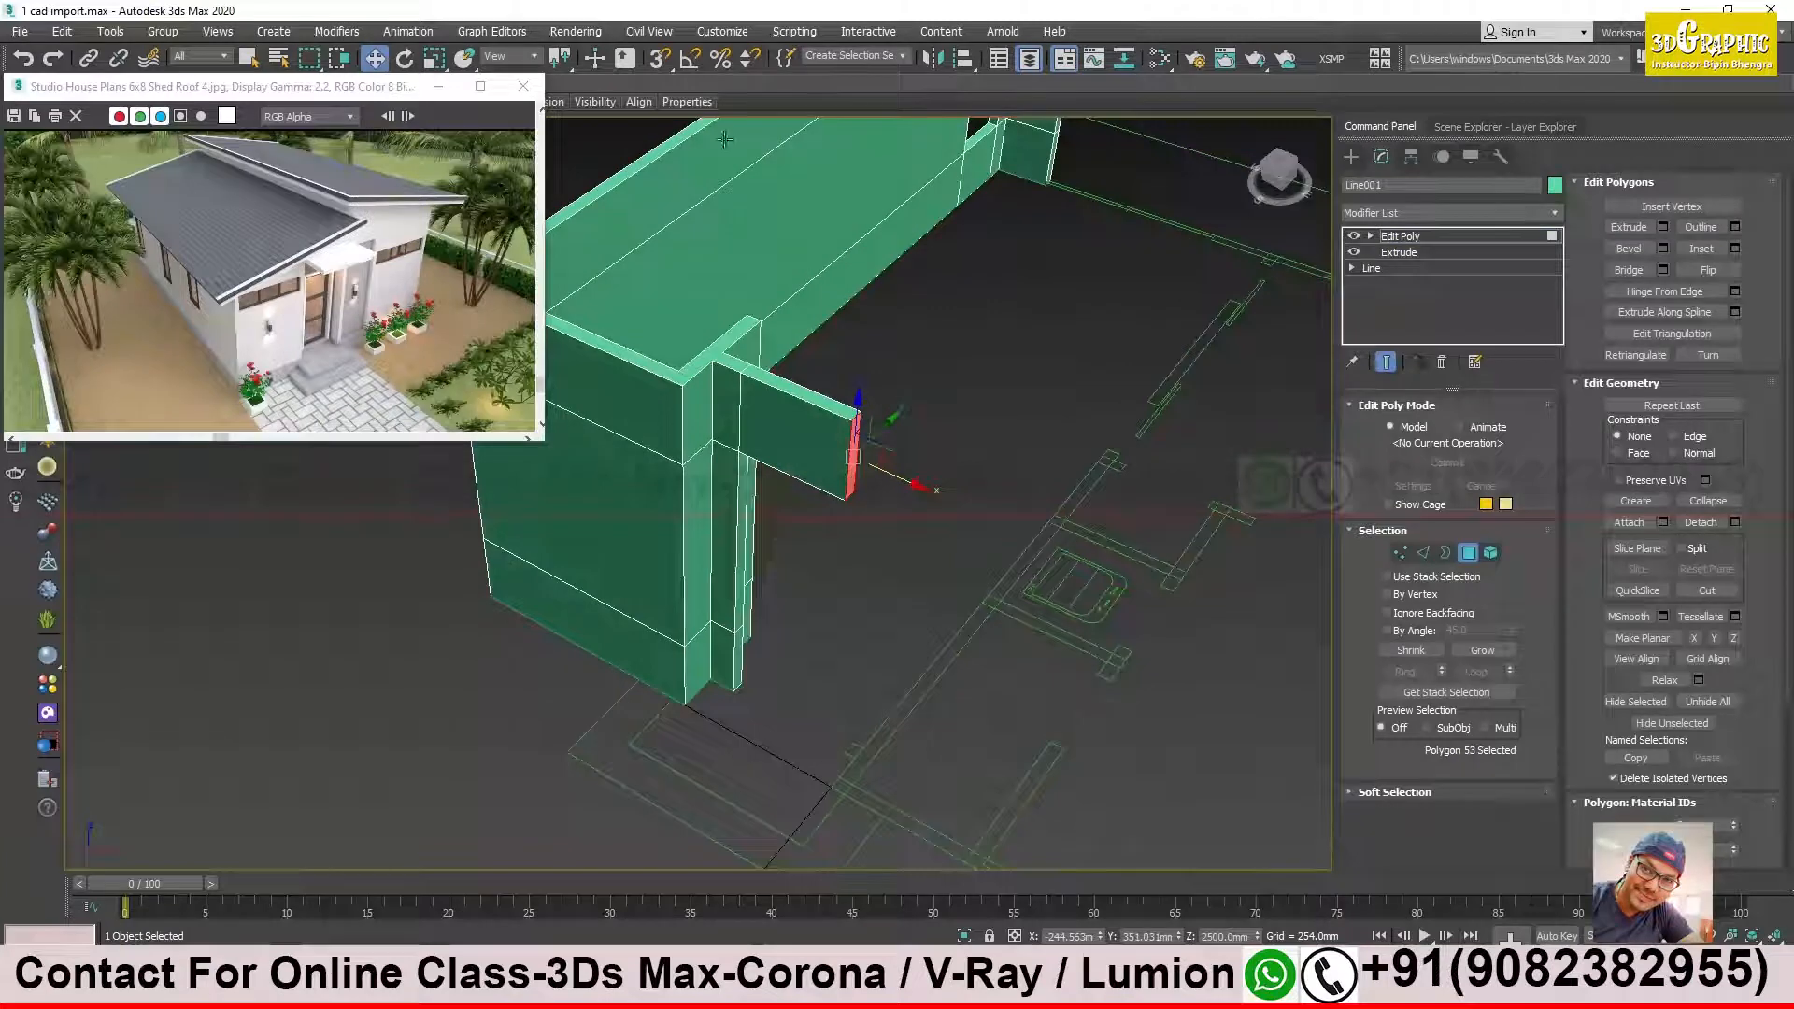
click(660, 58)
drag(899, 481, 846, 742)
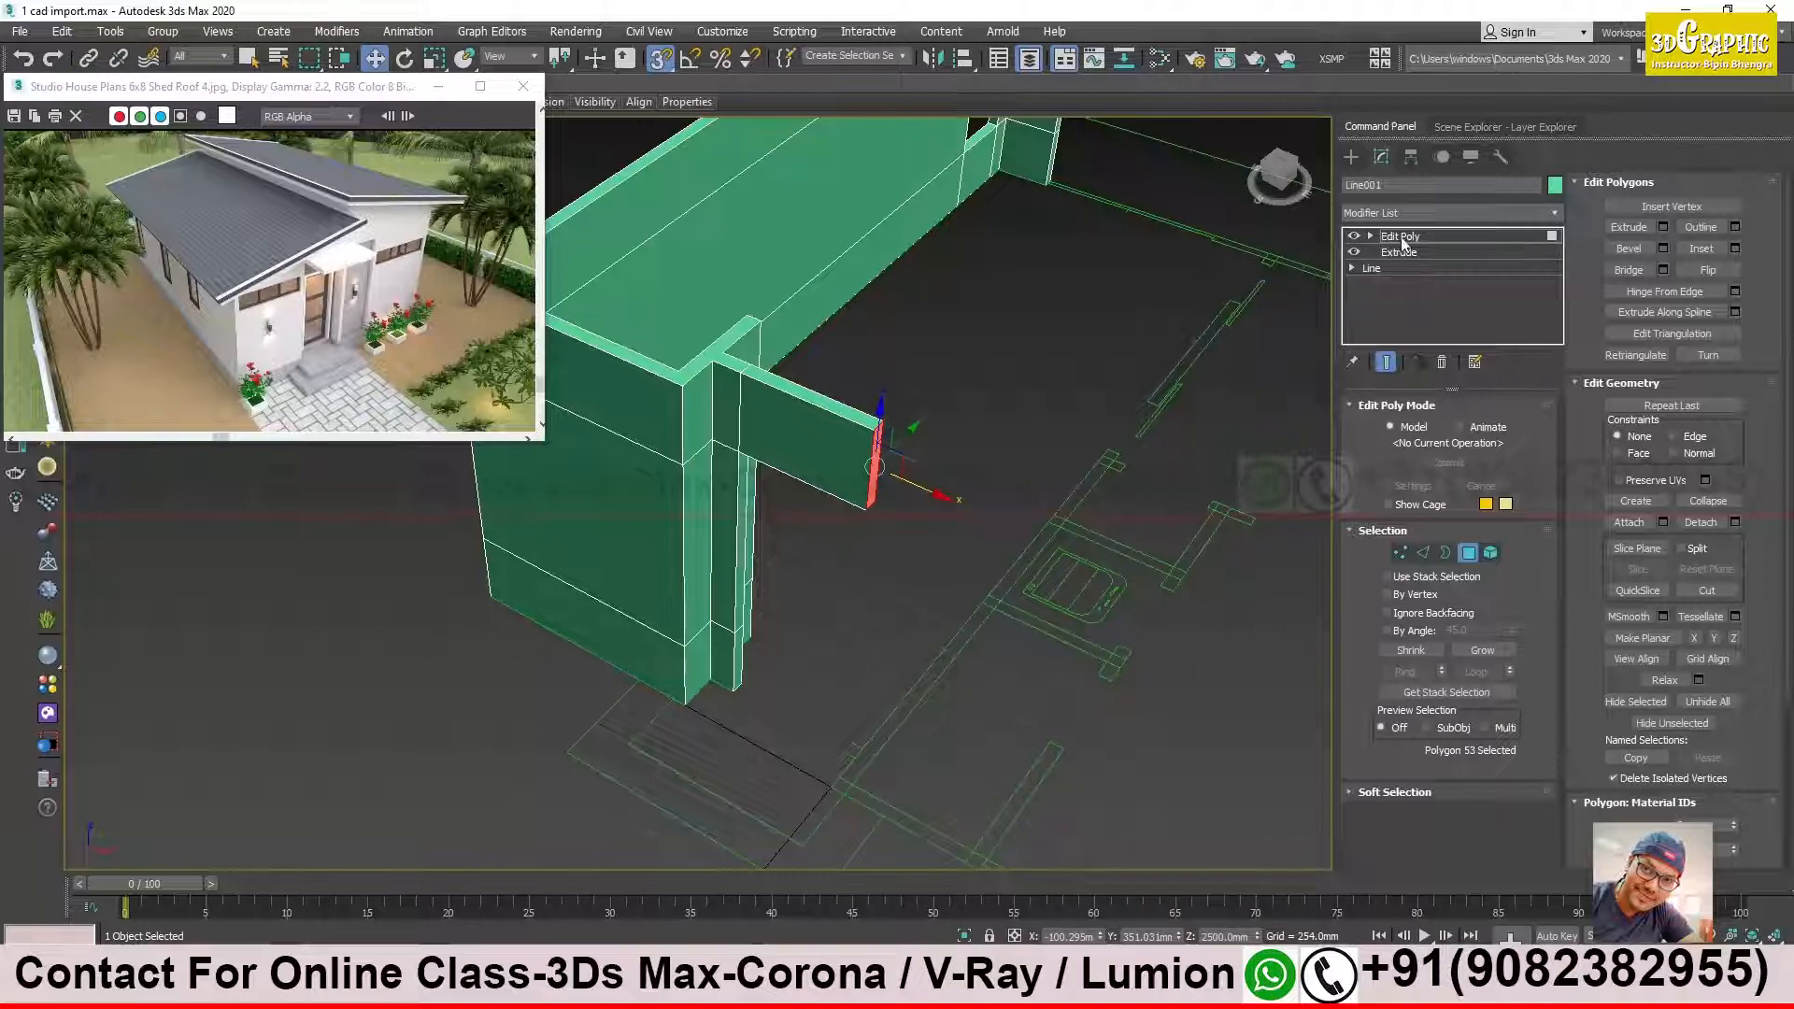
click(1402, 238)
alt+middle_drag(873, 583, 907, 570)
middle_drag(1070, 603, 933, 619)
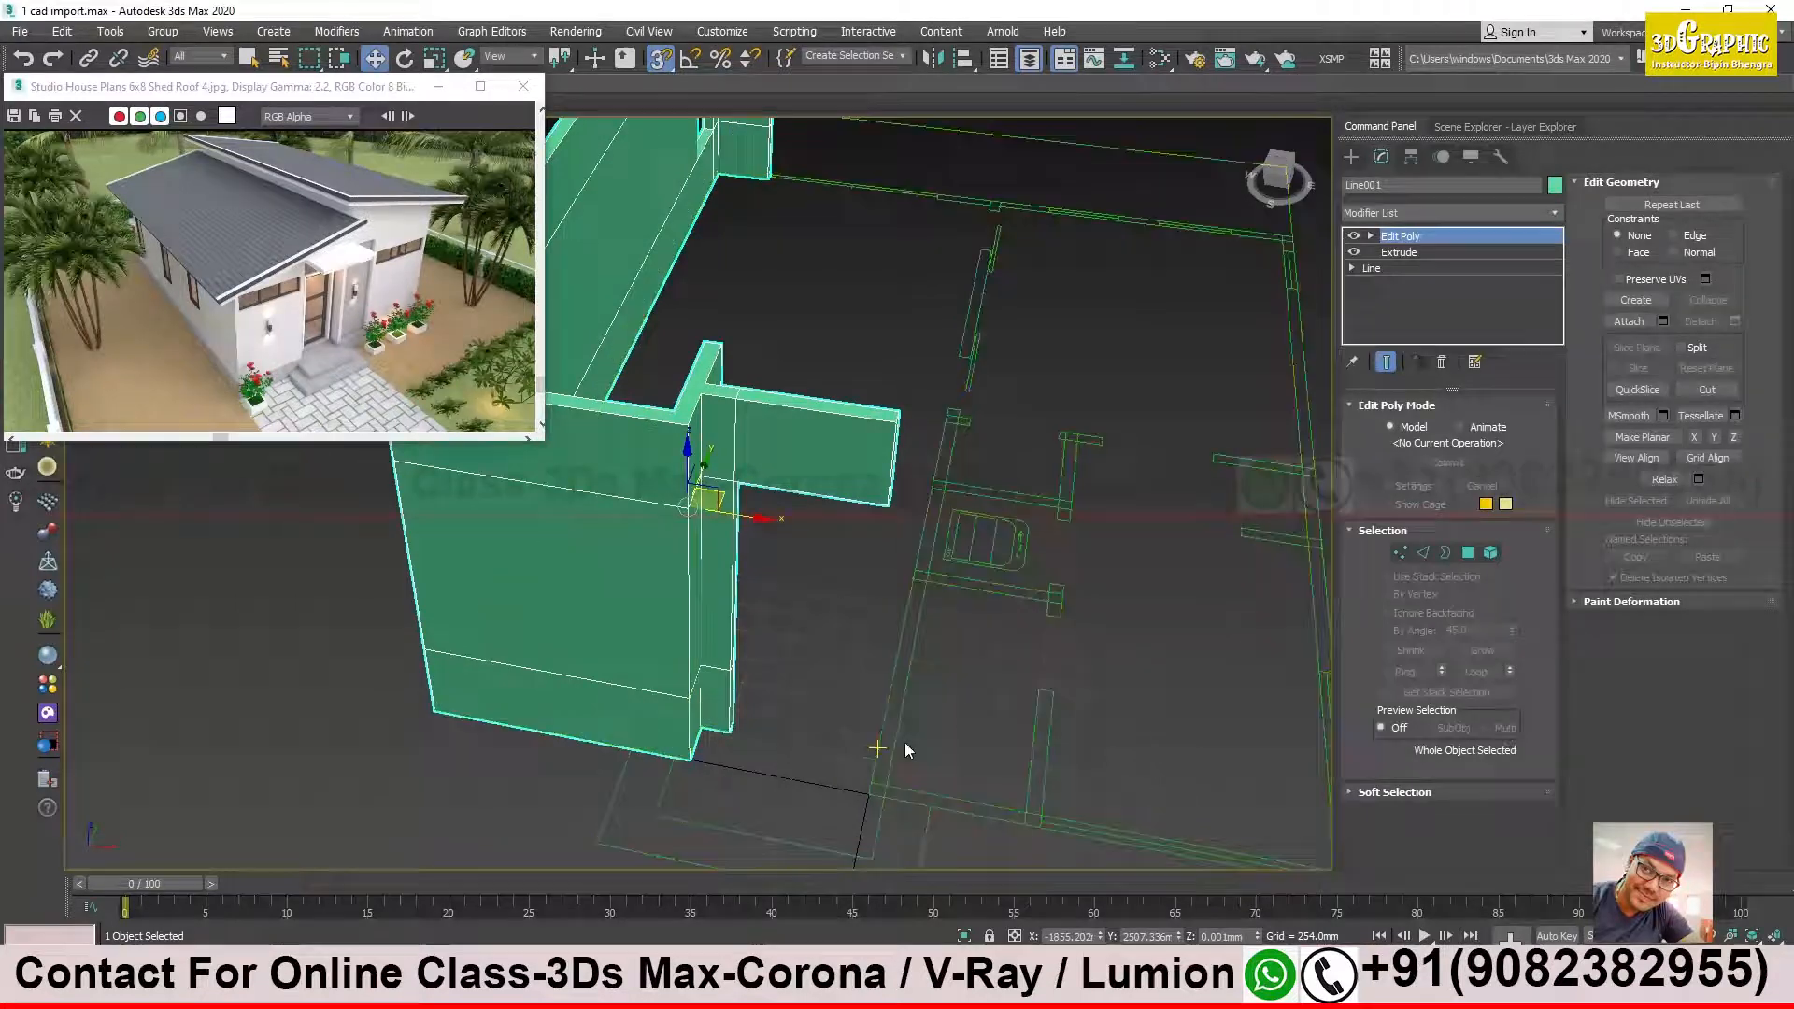
Step: Extrude the end polygon of the front door lintel and snap its end face to the plan's wall line at X 0 mm
alt+middle_drag(922, 634, 894, 631)
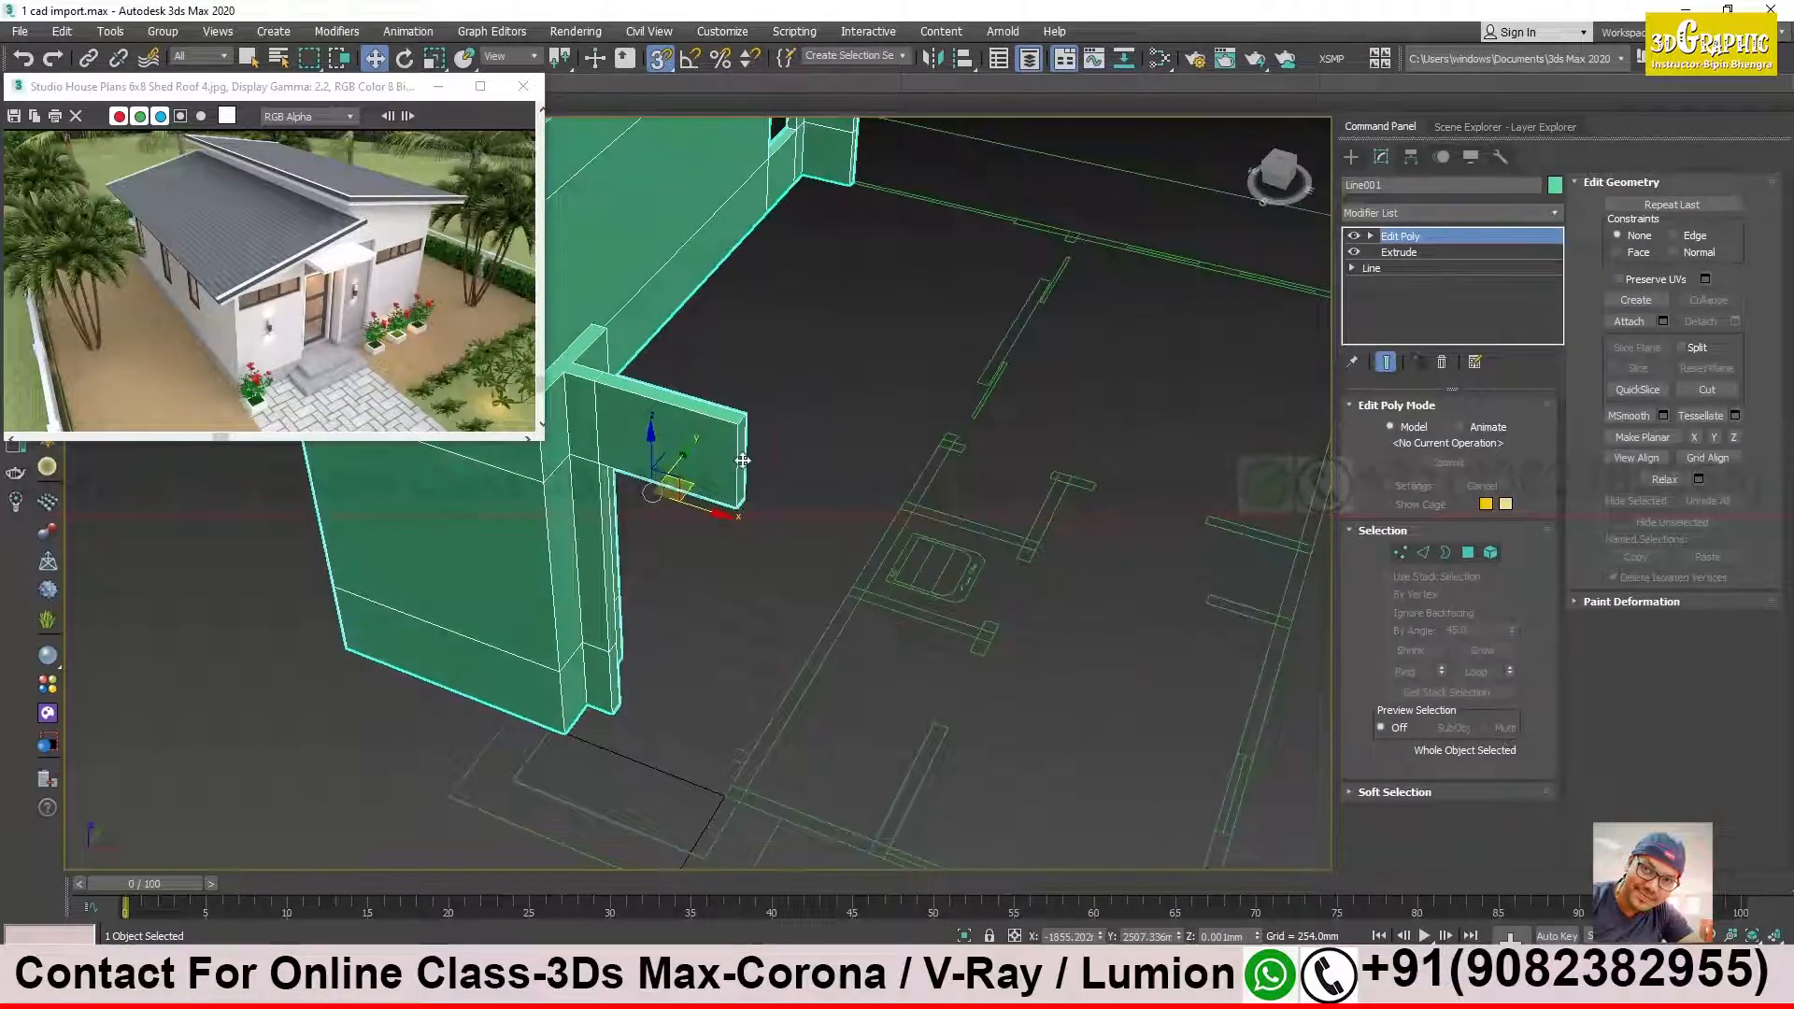
click(1469, 553)
click(741, 463)
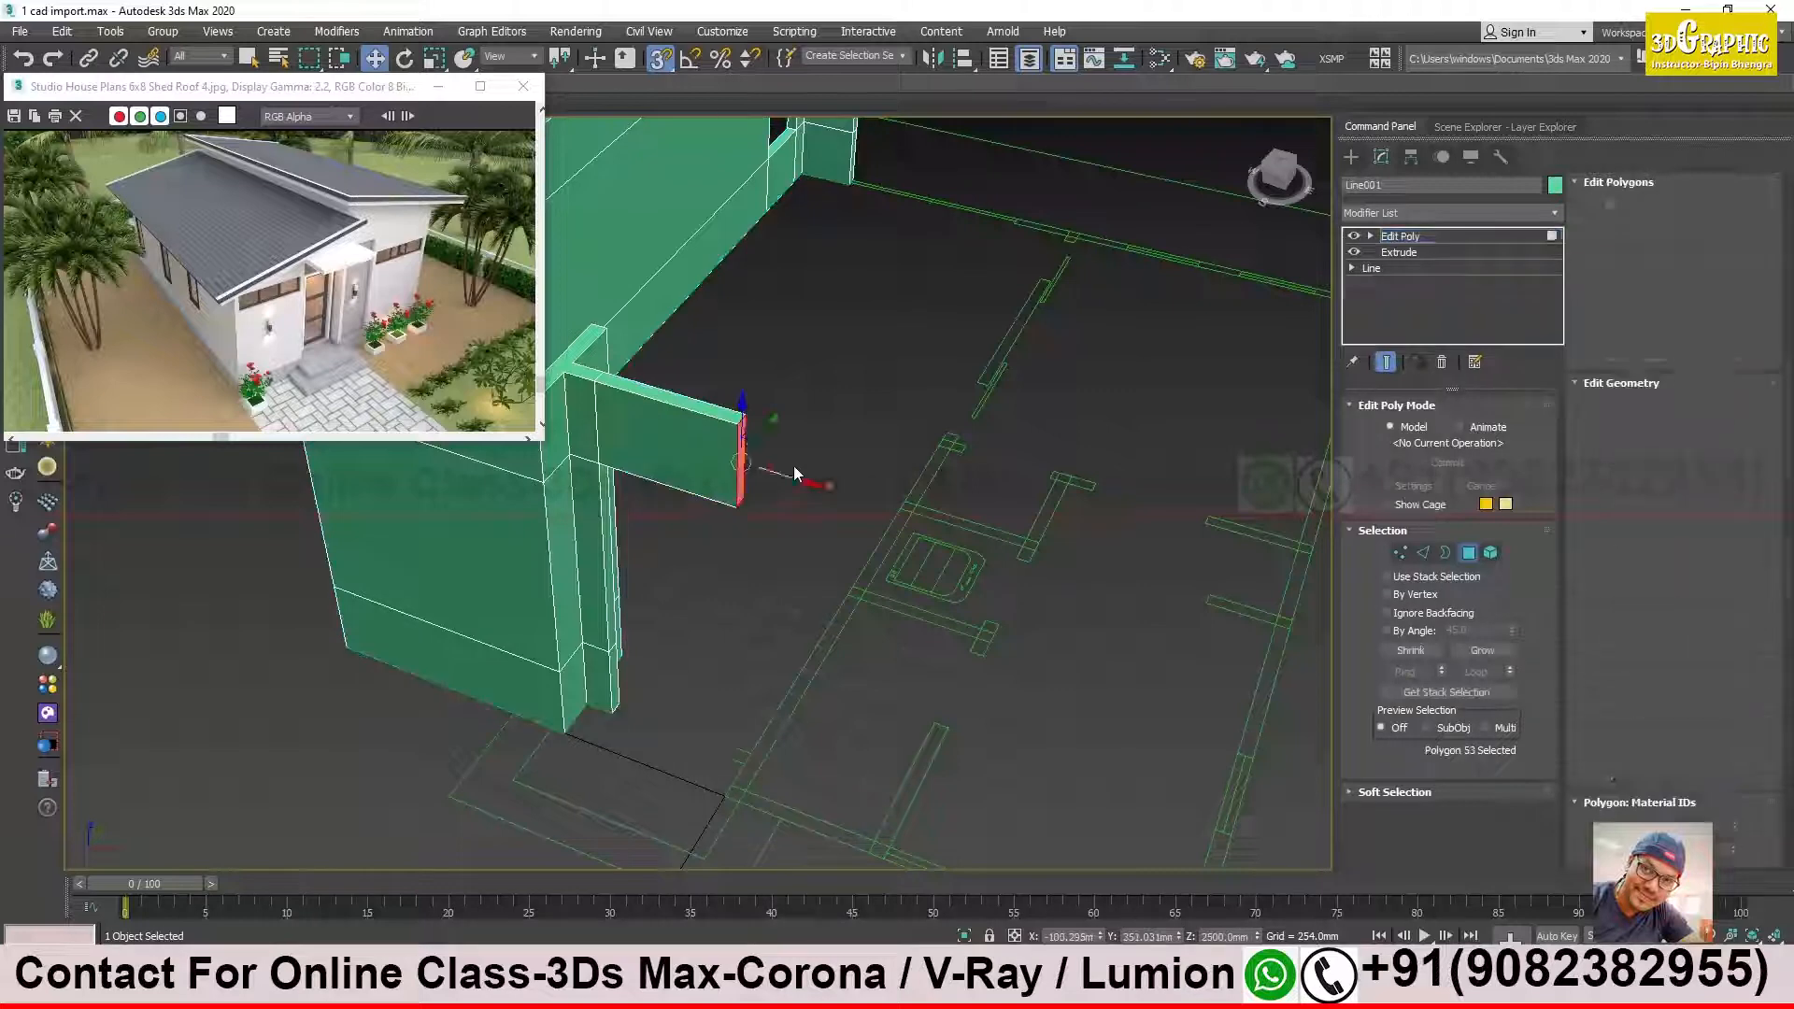
right_click(793, 480)
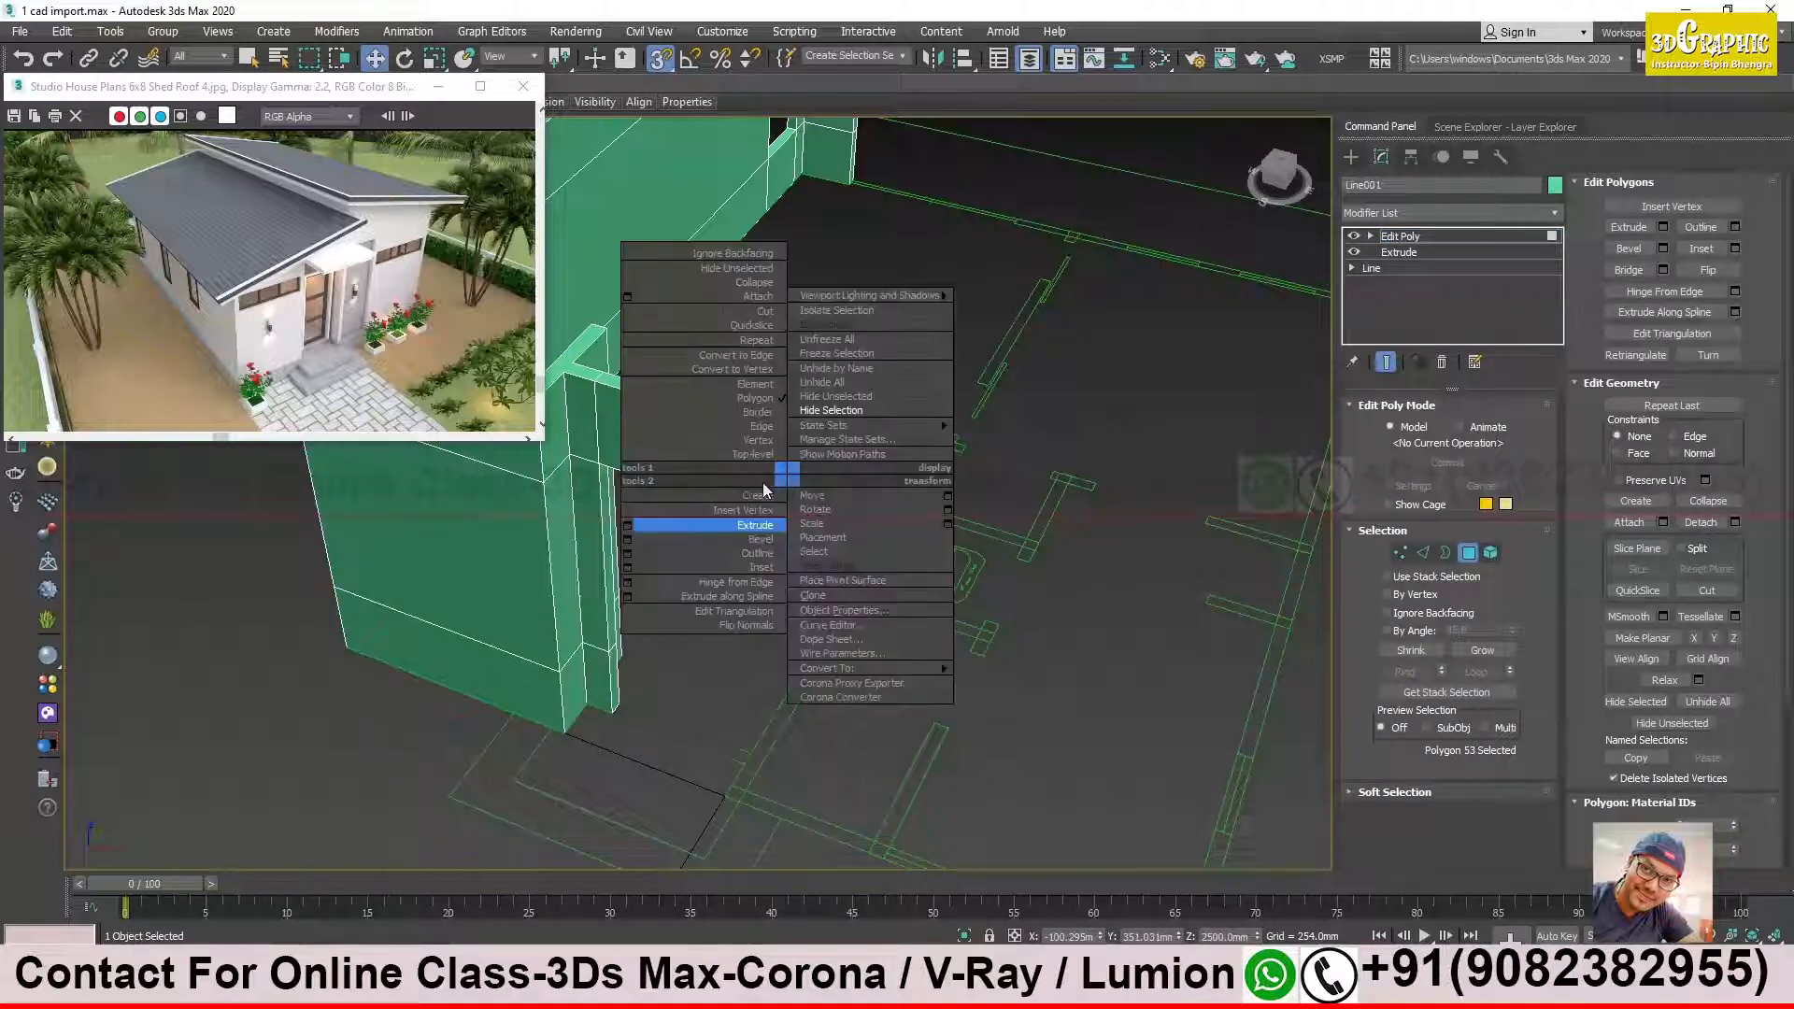
click(643, 524)
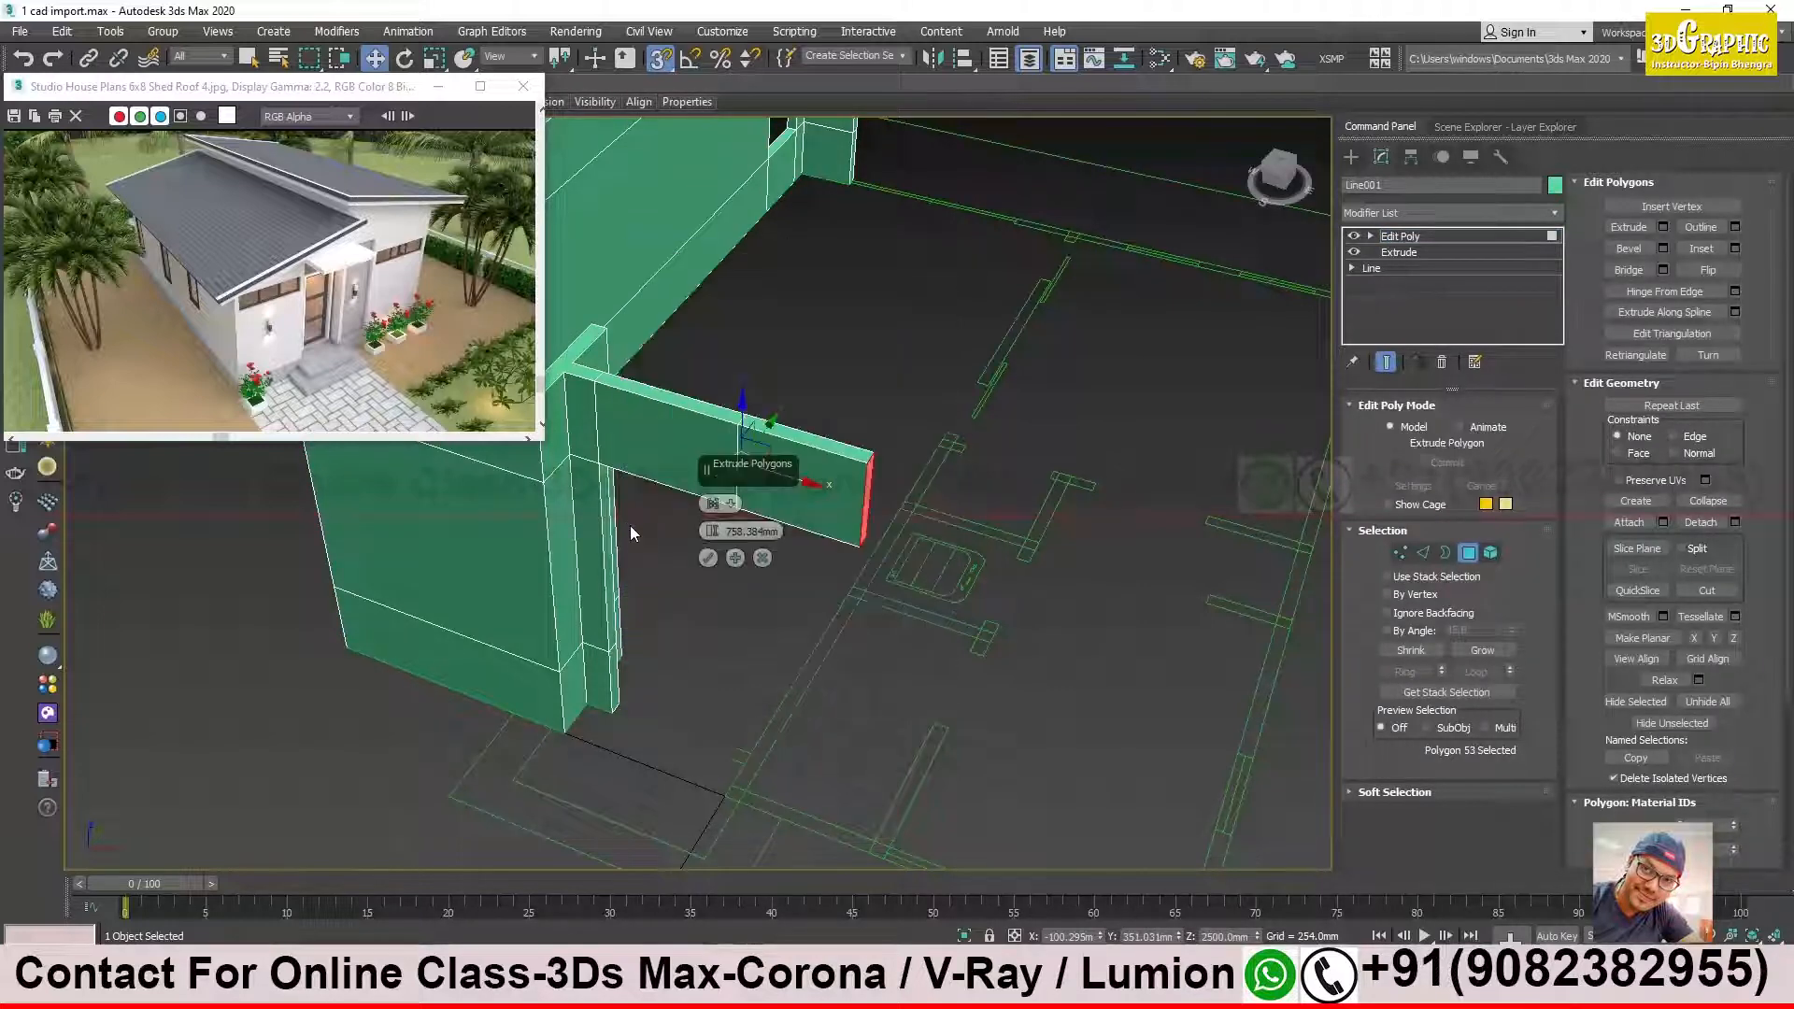
drag(719, 530, 719, 585)
click(709, 558)
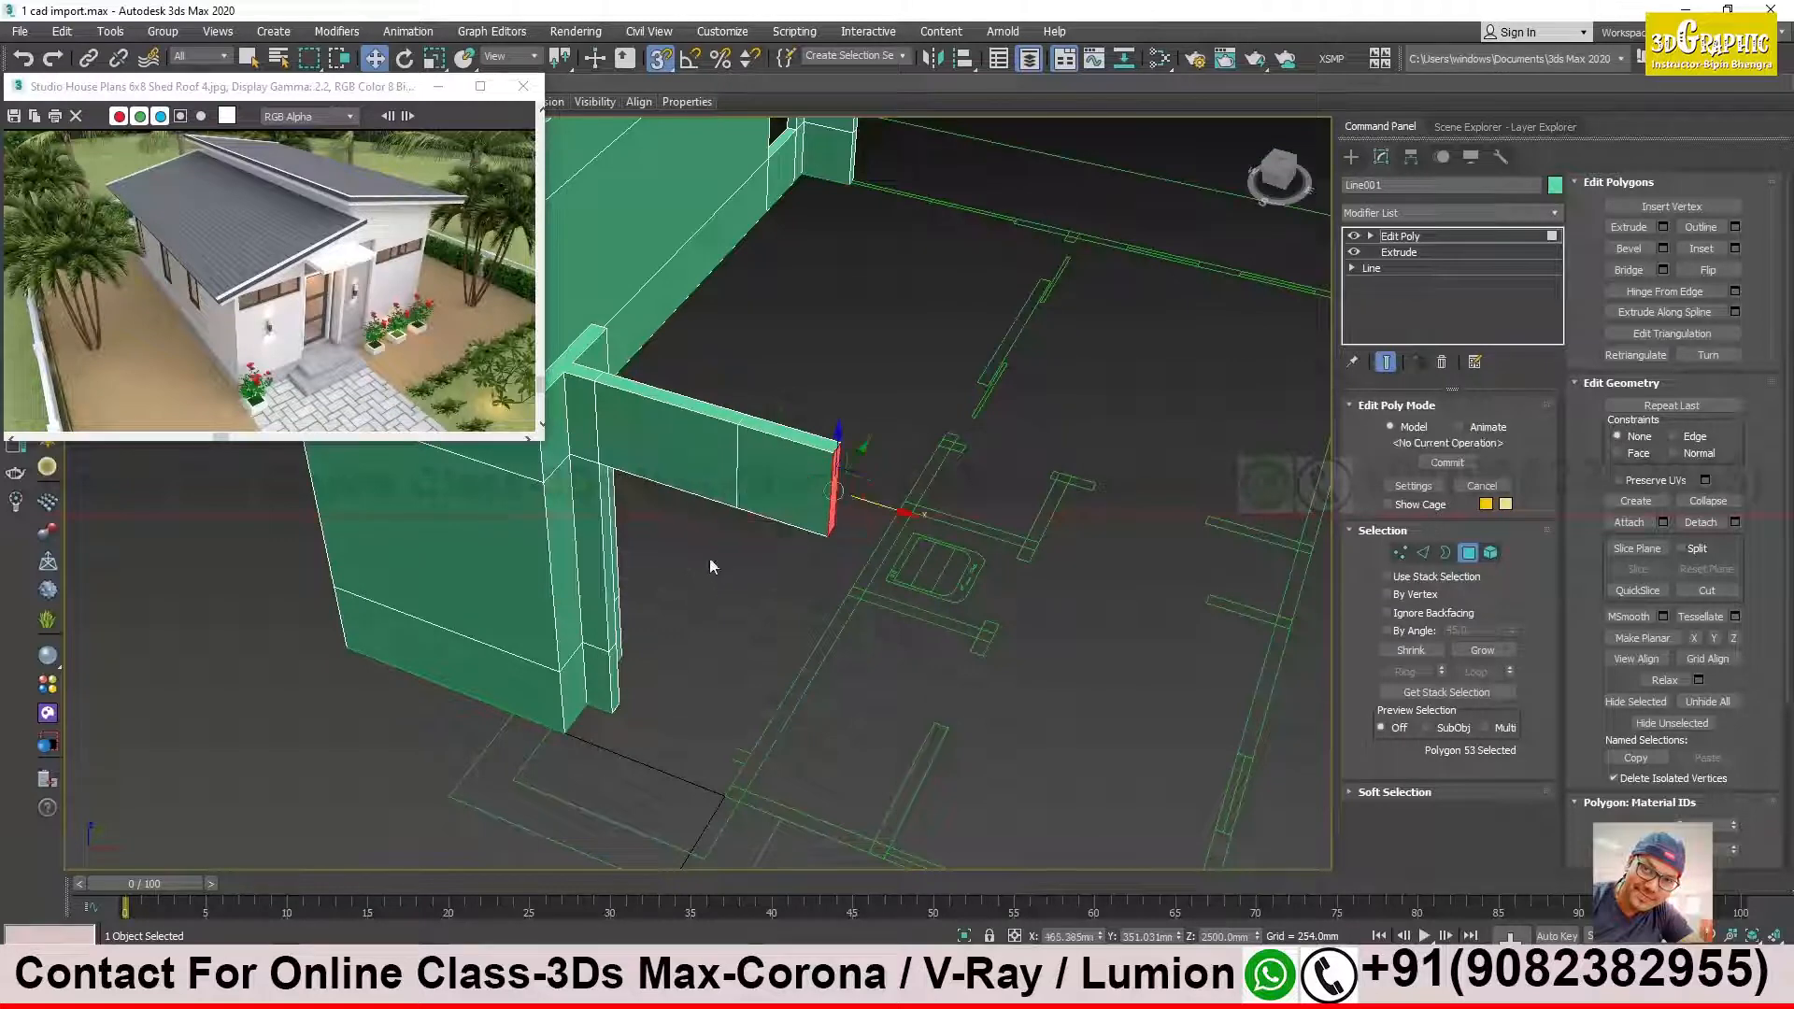
drag(877, 514, 745, 772)
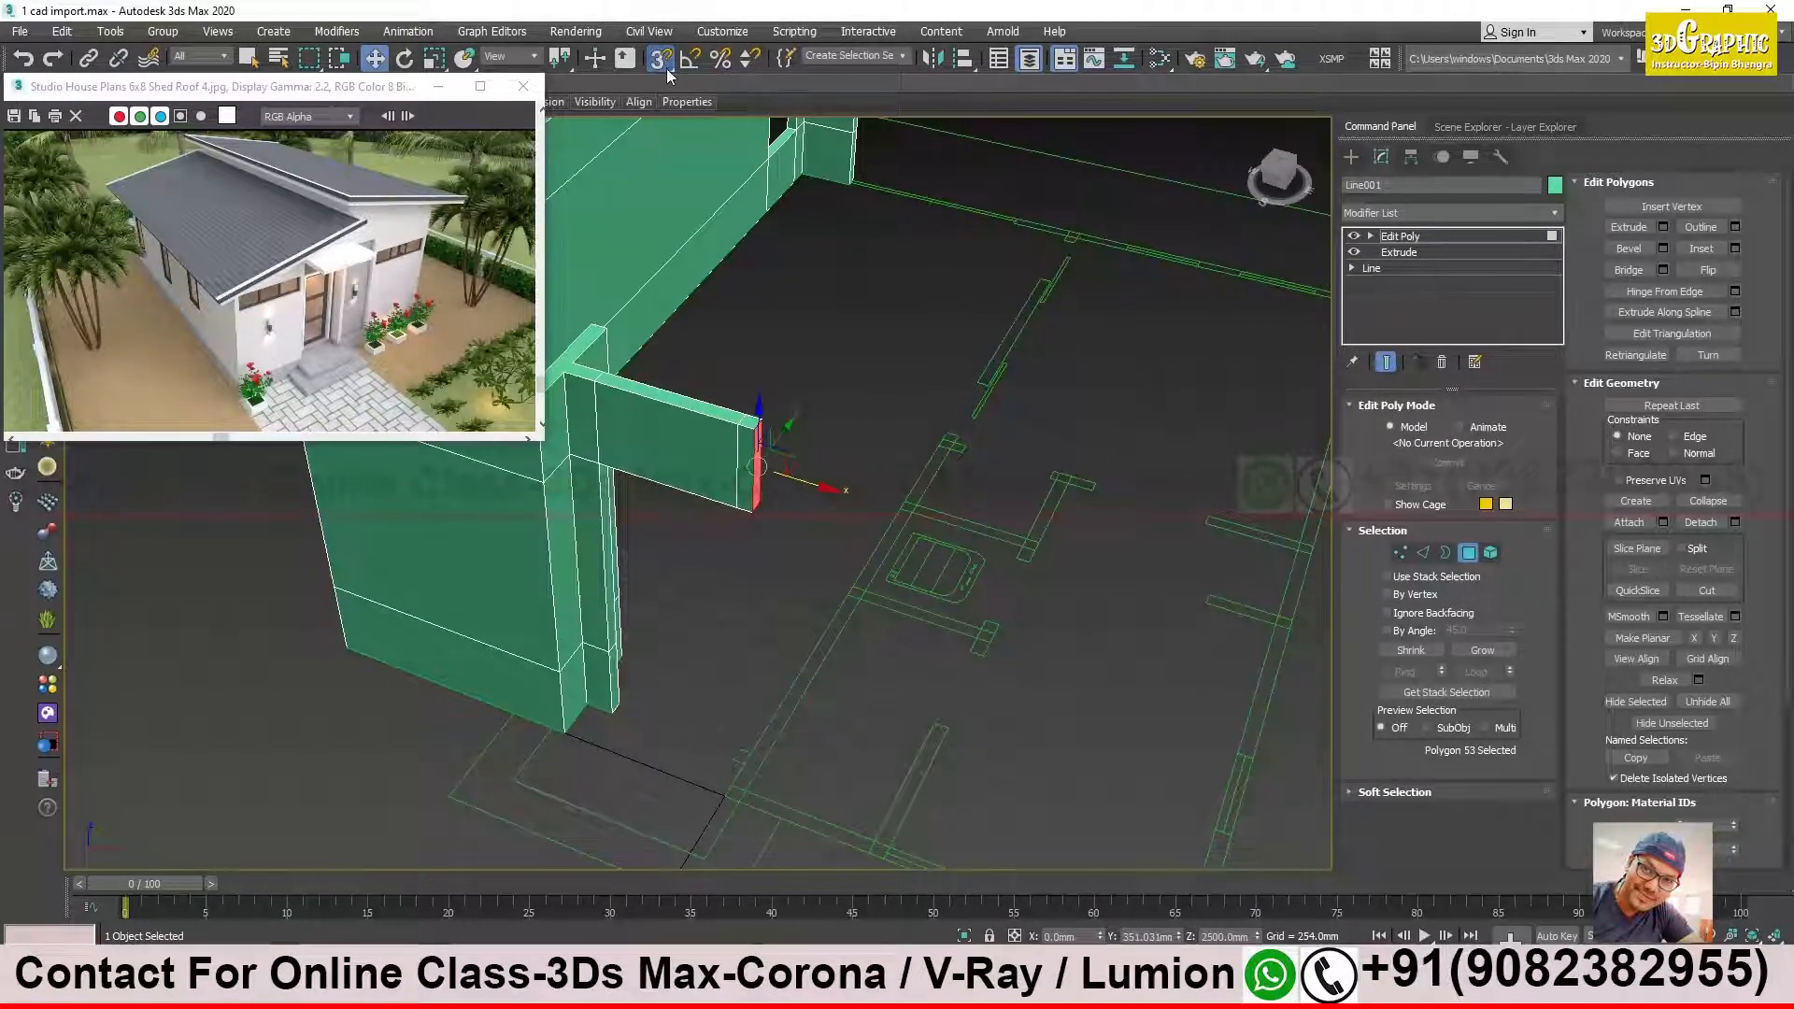
Step: Extrude the underside polygon at the lintel's new end by 565.68 mm and pull it down close to the floor as a door jamb
alt+middle_drag(833, 492, 772, 520)
click(750, 496)
right_click(757, 499)
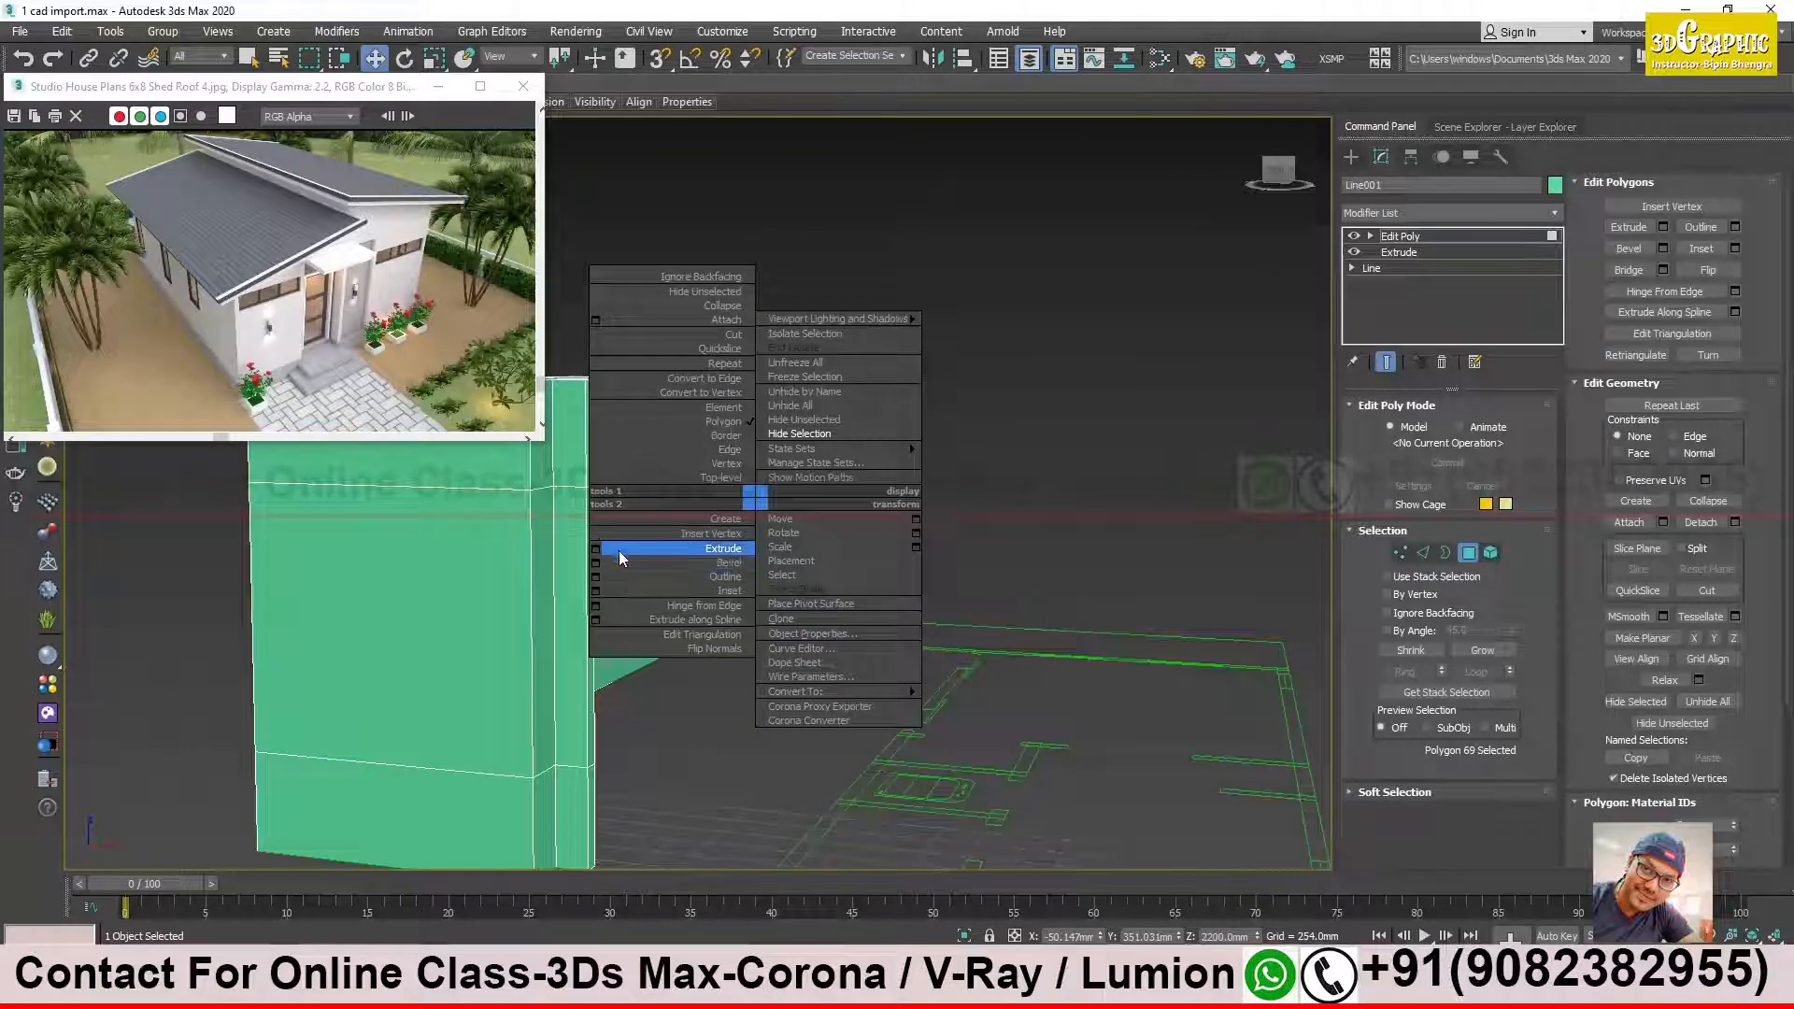
click(596, 550)
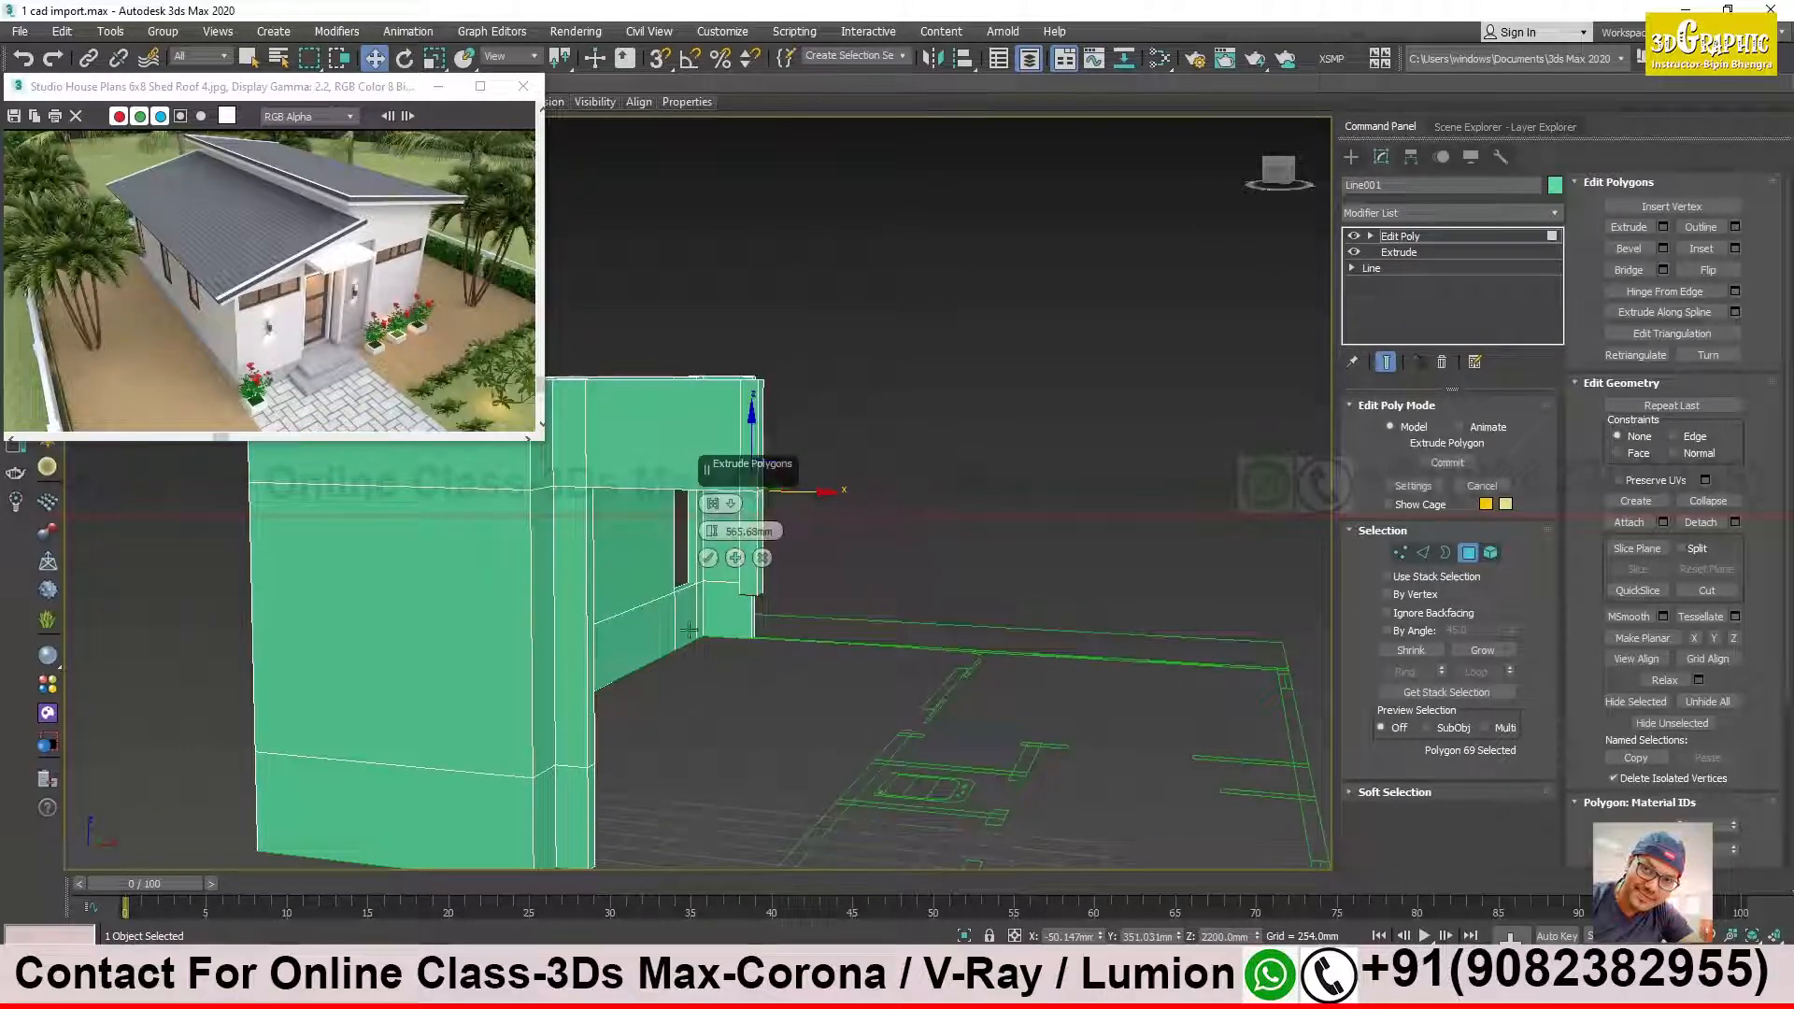
click(719, 558)
alt+middle_drag(719, 561, 841, 437)
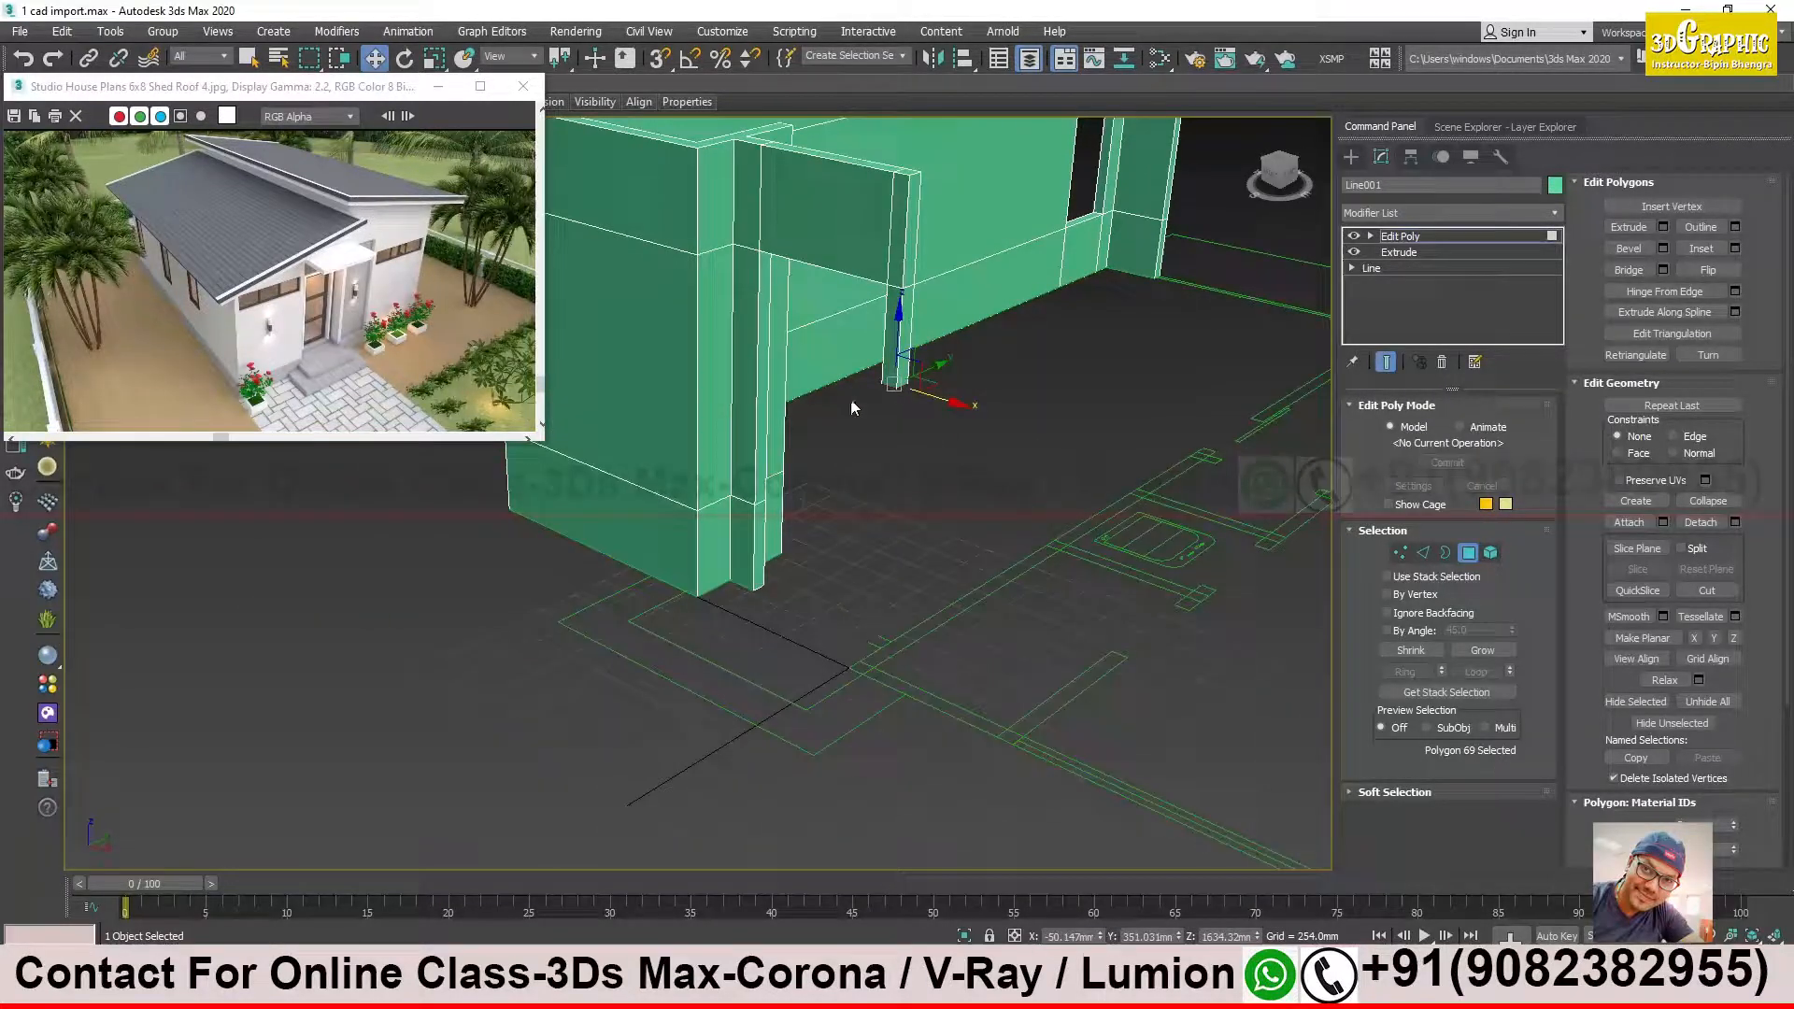
drag(894, 325, 892, 587)
Step: Enable snapping, align the jamb's bottom face with the opposite wall's base at about Z 0 mm, and disable snapping
alt+middle_drag(827, 668, 885, 625)
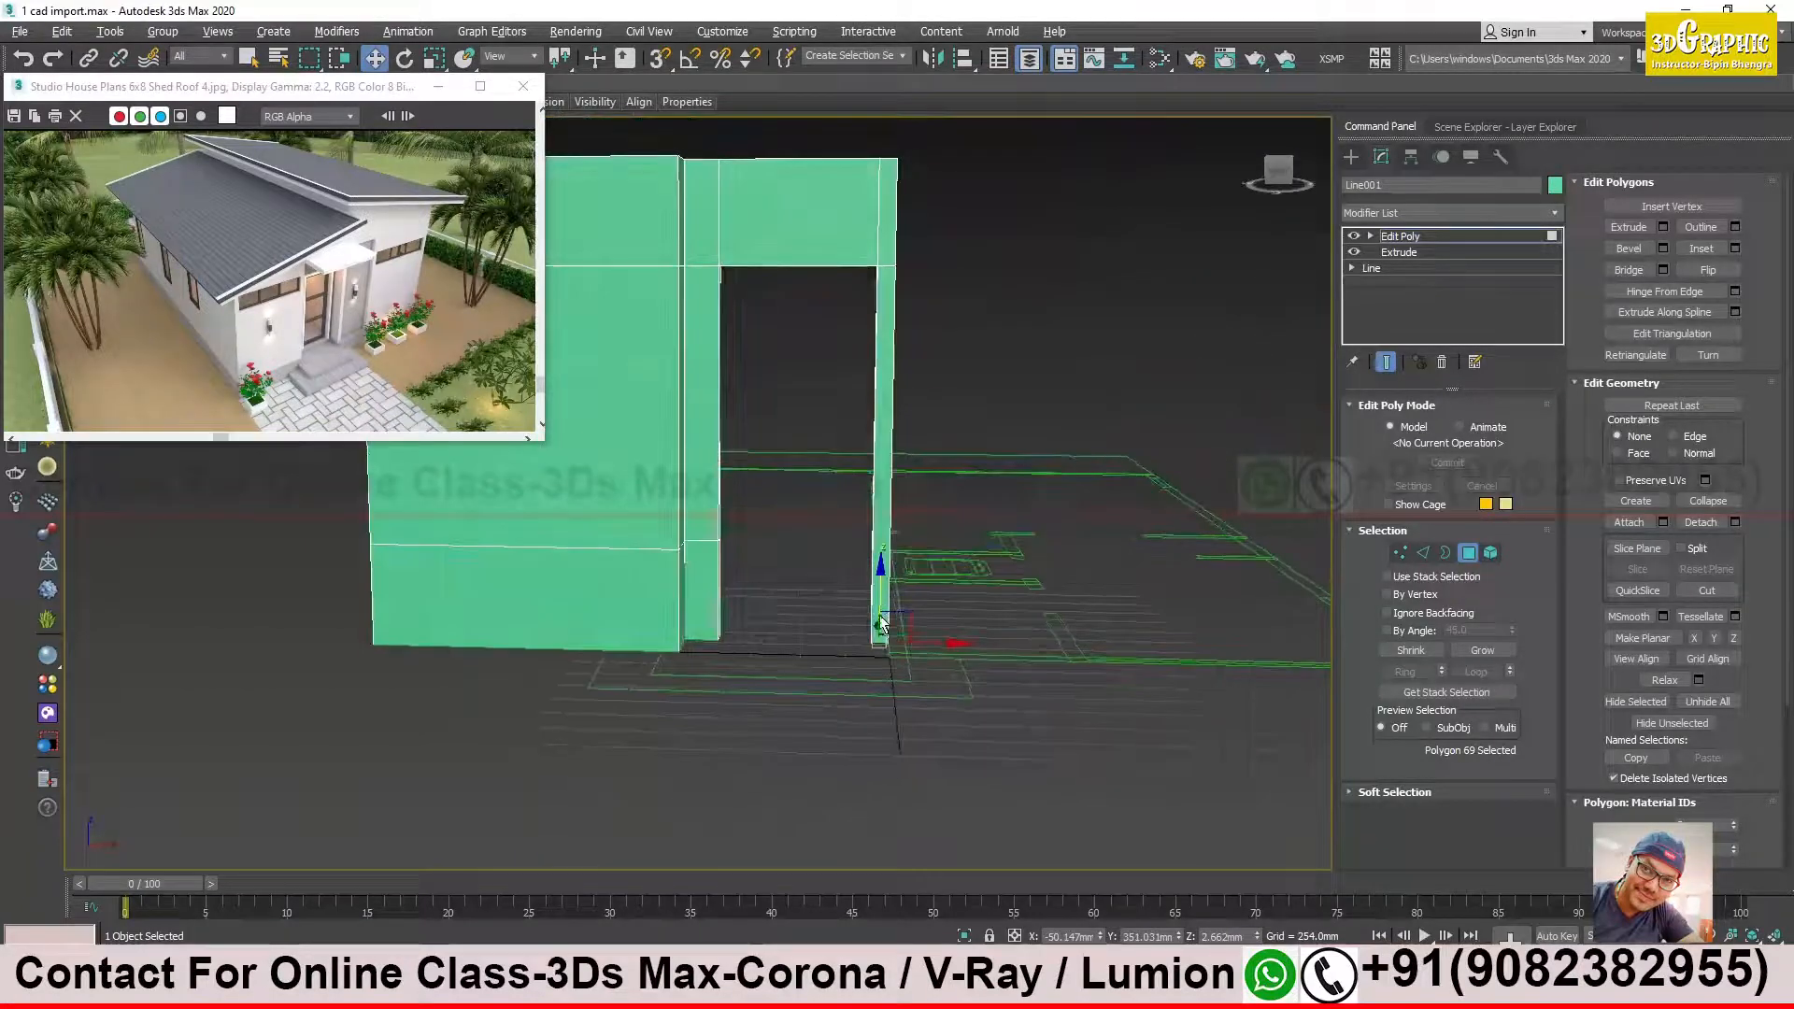
click(654, 58)
scroll(877, 607, up, 2)
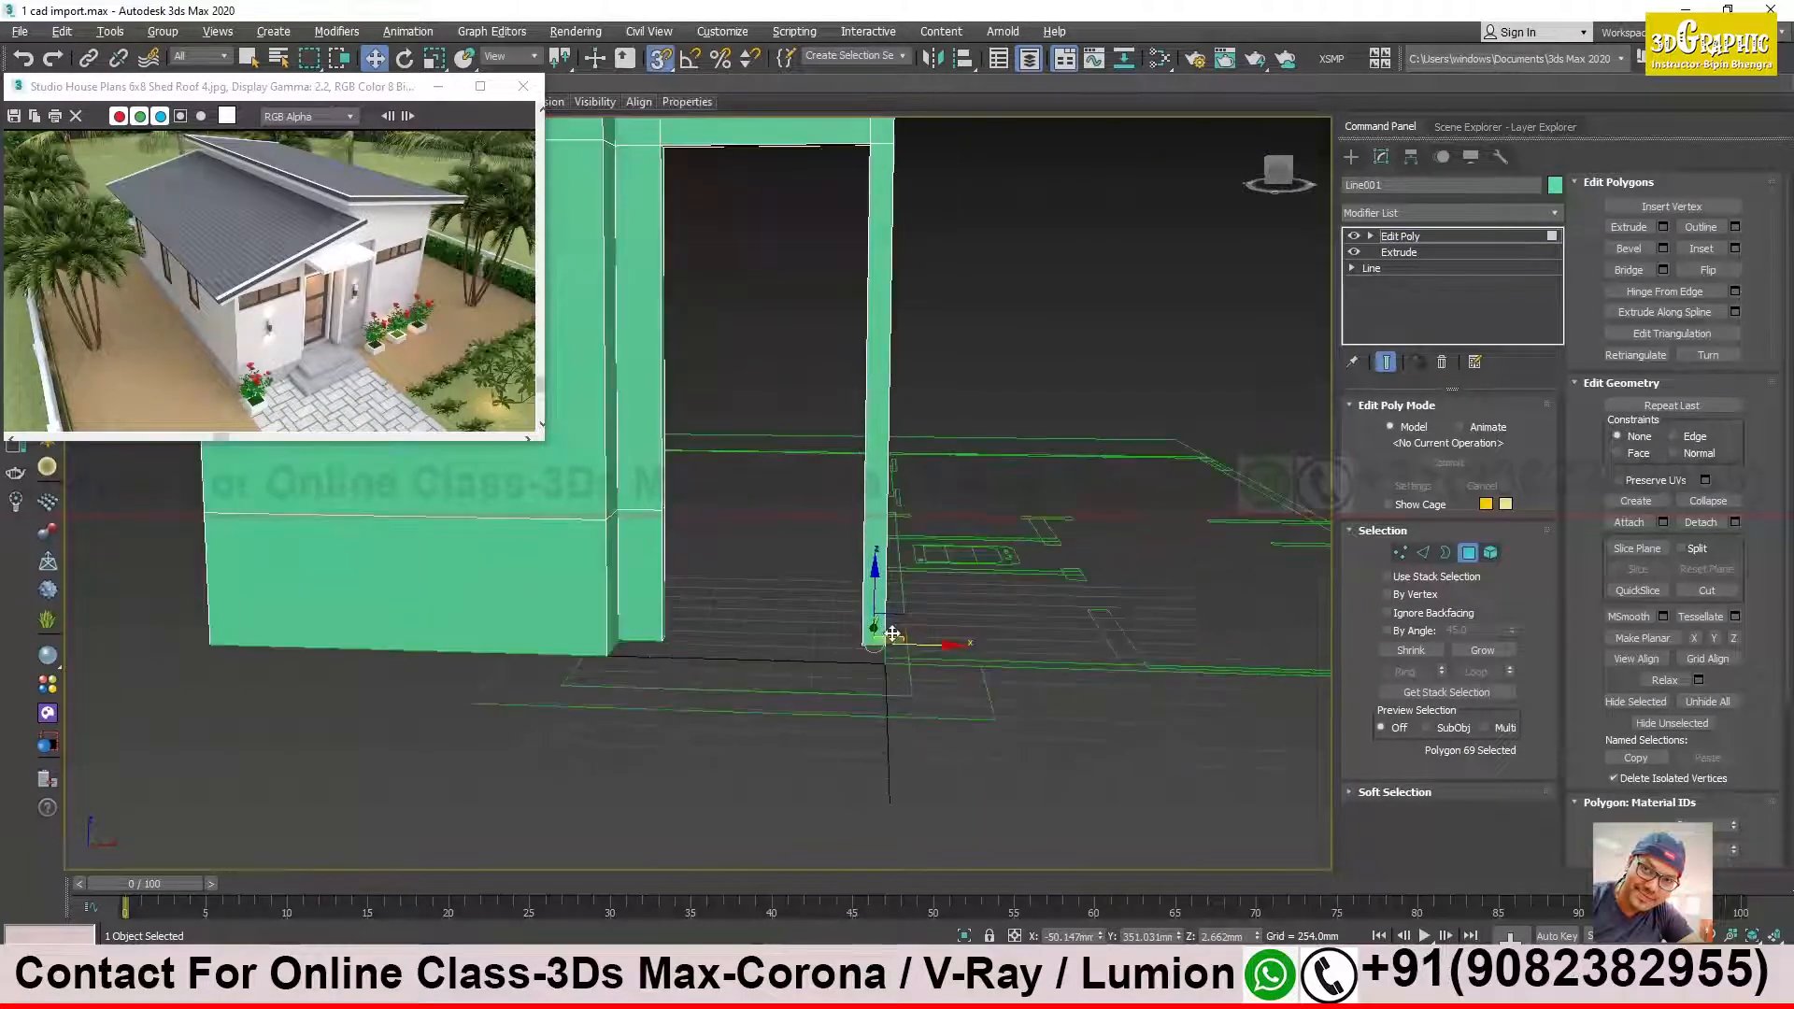
drag(876, 608, 662, 645)
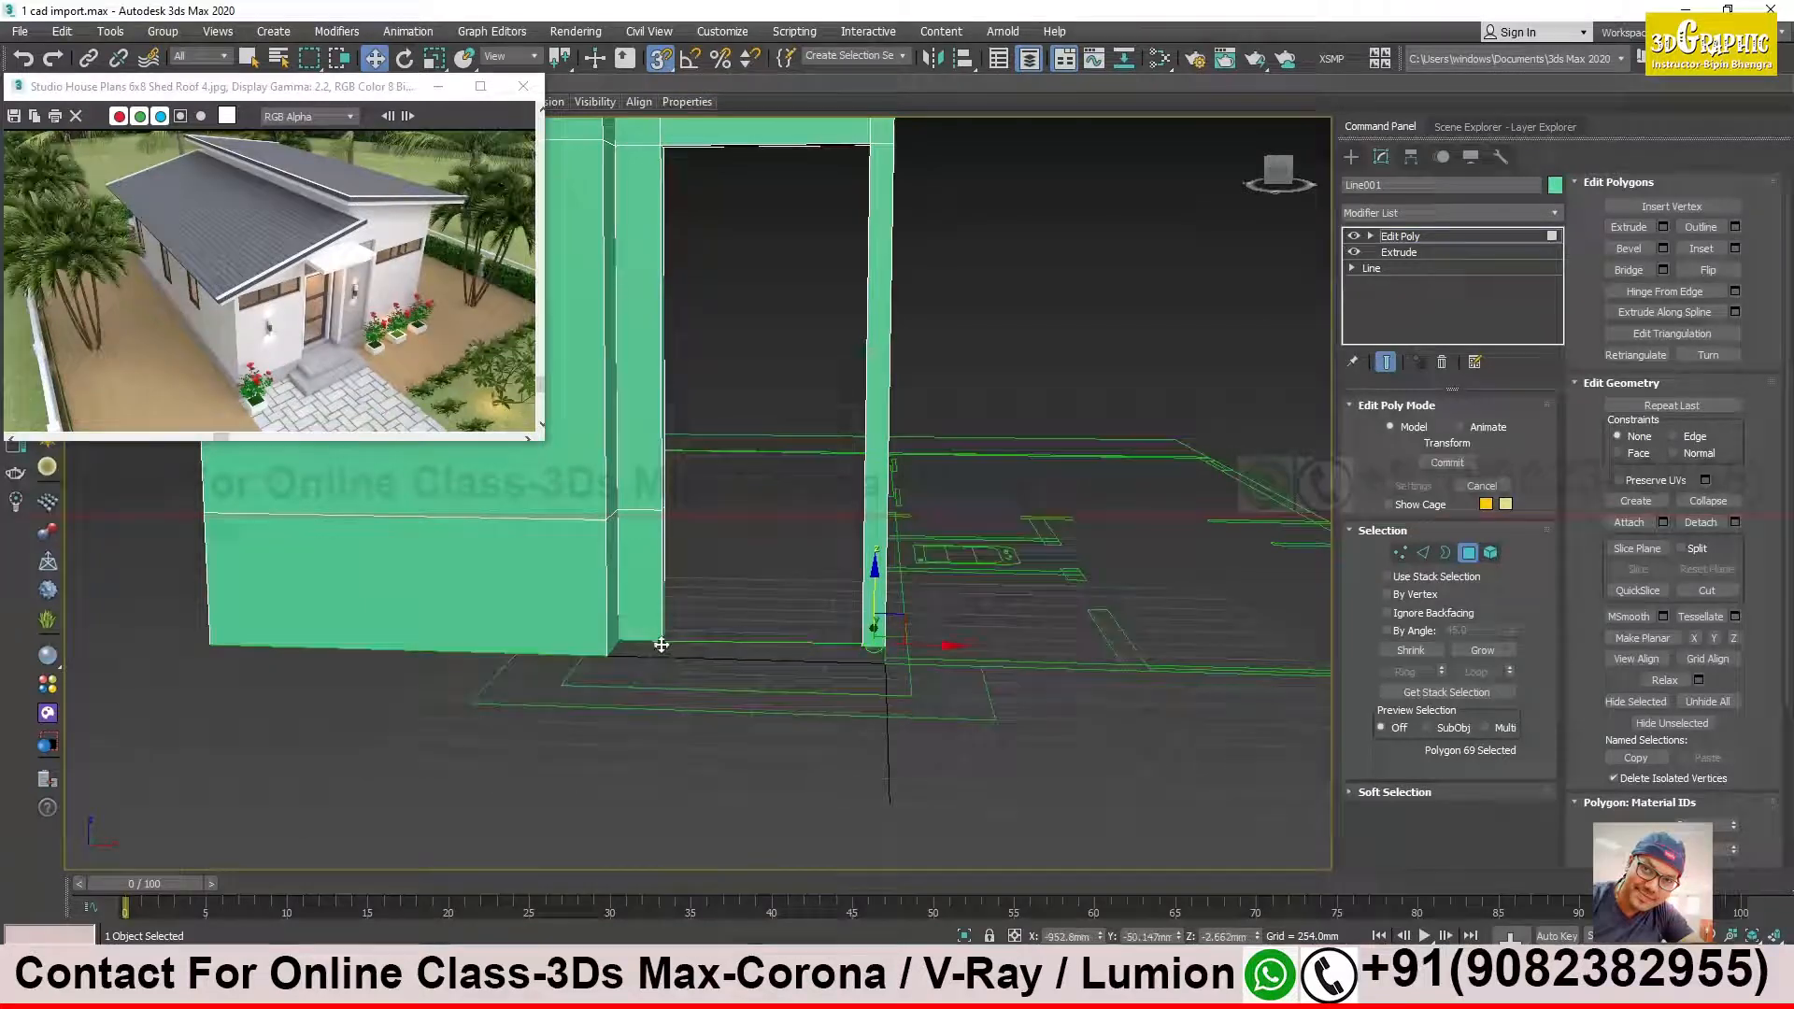
right_click(661, 642)
click(660, 59)
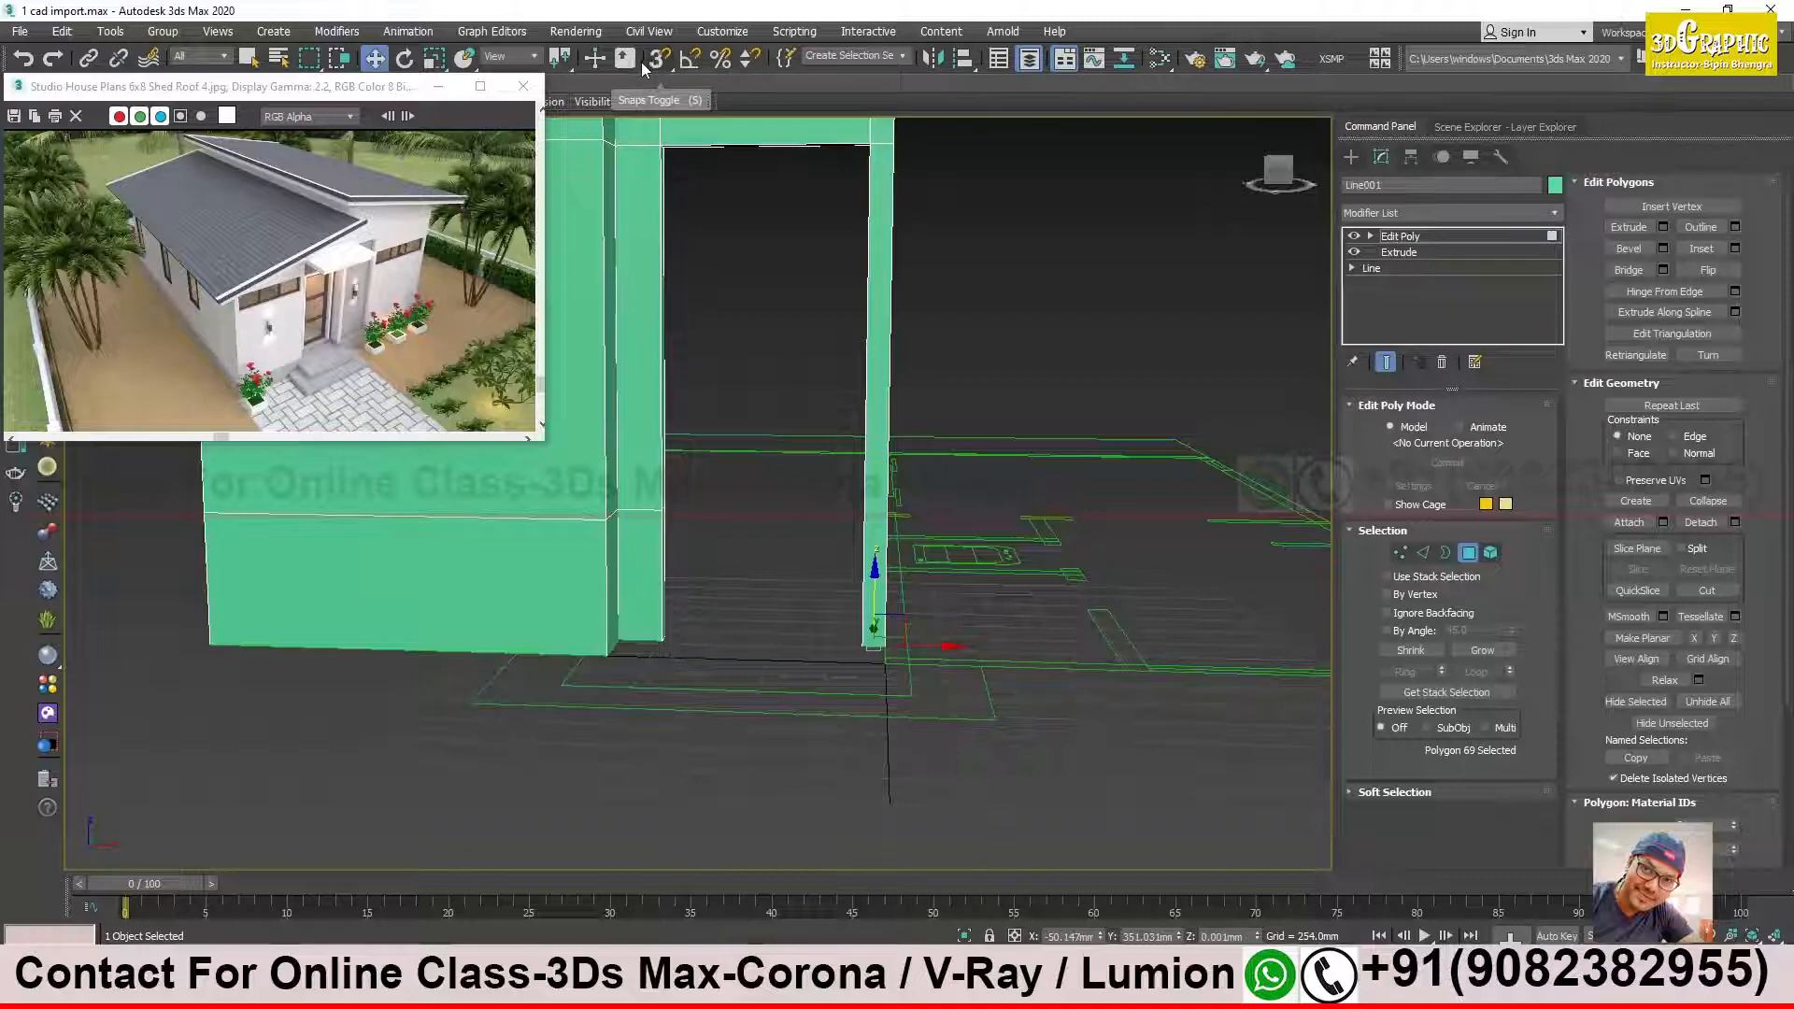
Step: Examine the door opening, its lintel and jamb, and the adjoining long wall from several angles
alt+middle_drag(717, 223, 657, 310)
scroll(657, 310, down, 4)
alt+middle_drag(645, 383, 697, 429)
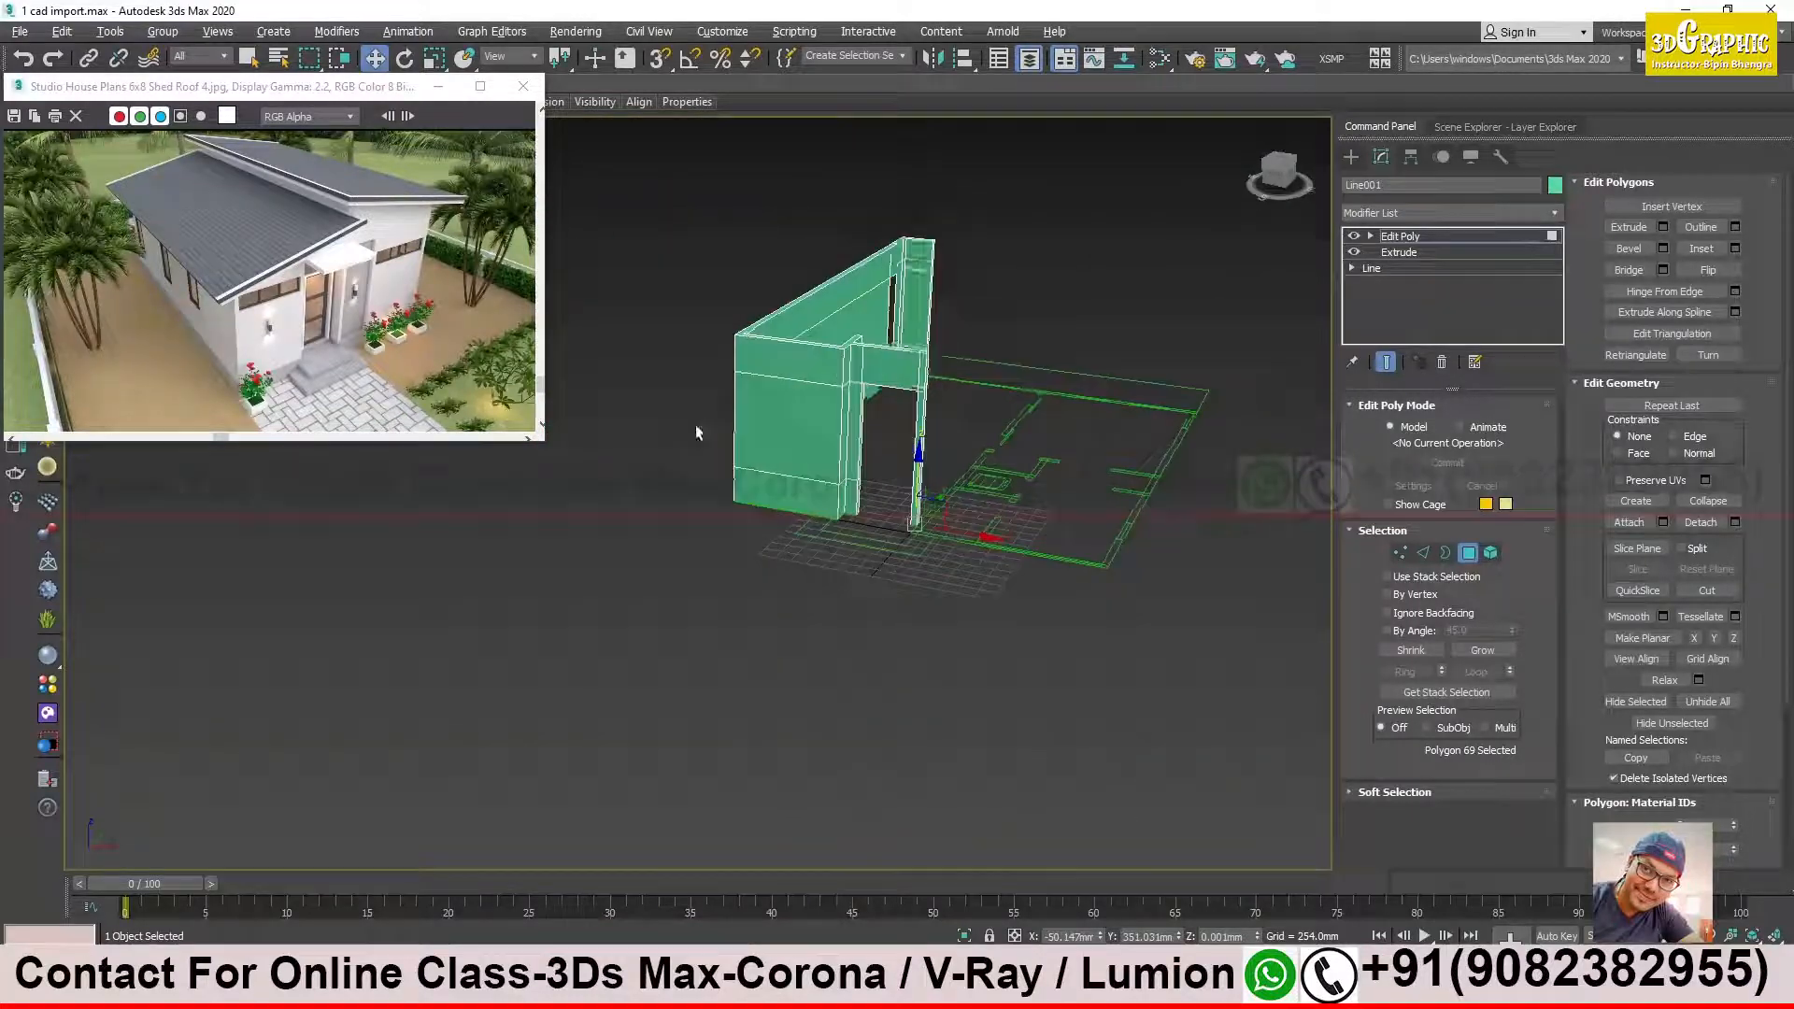
scroll(922, 399, up, 2)
scroll(920, 399, up, 6)
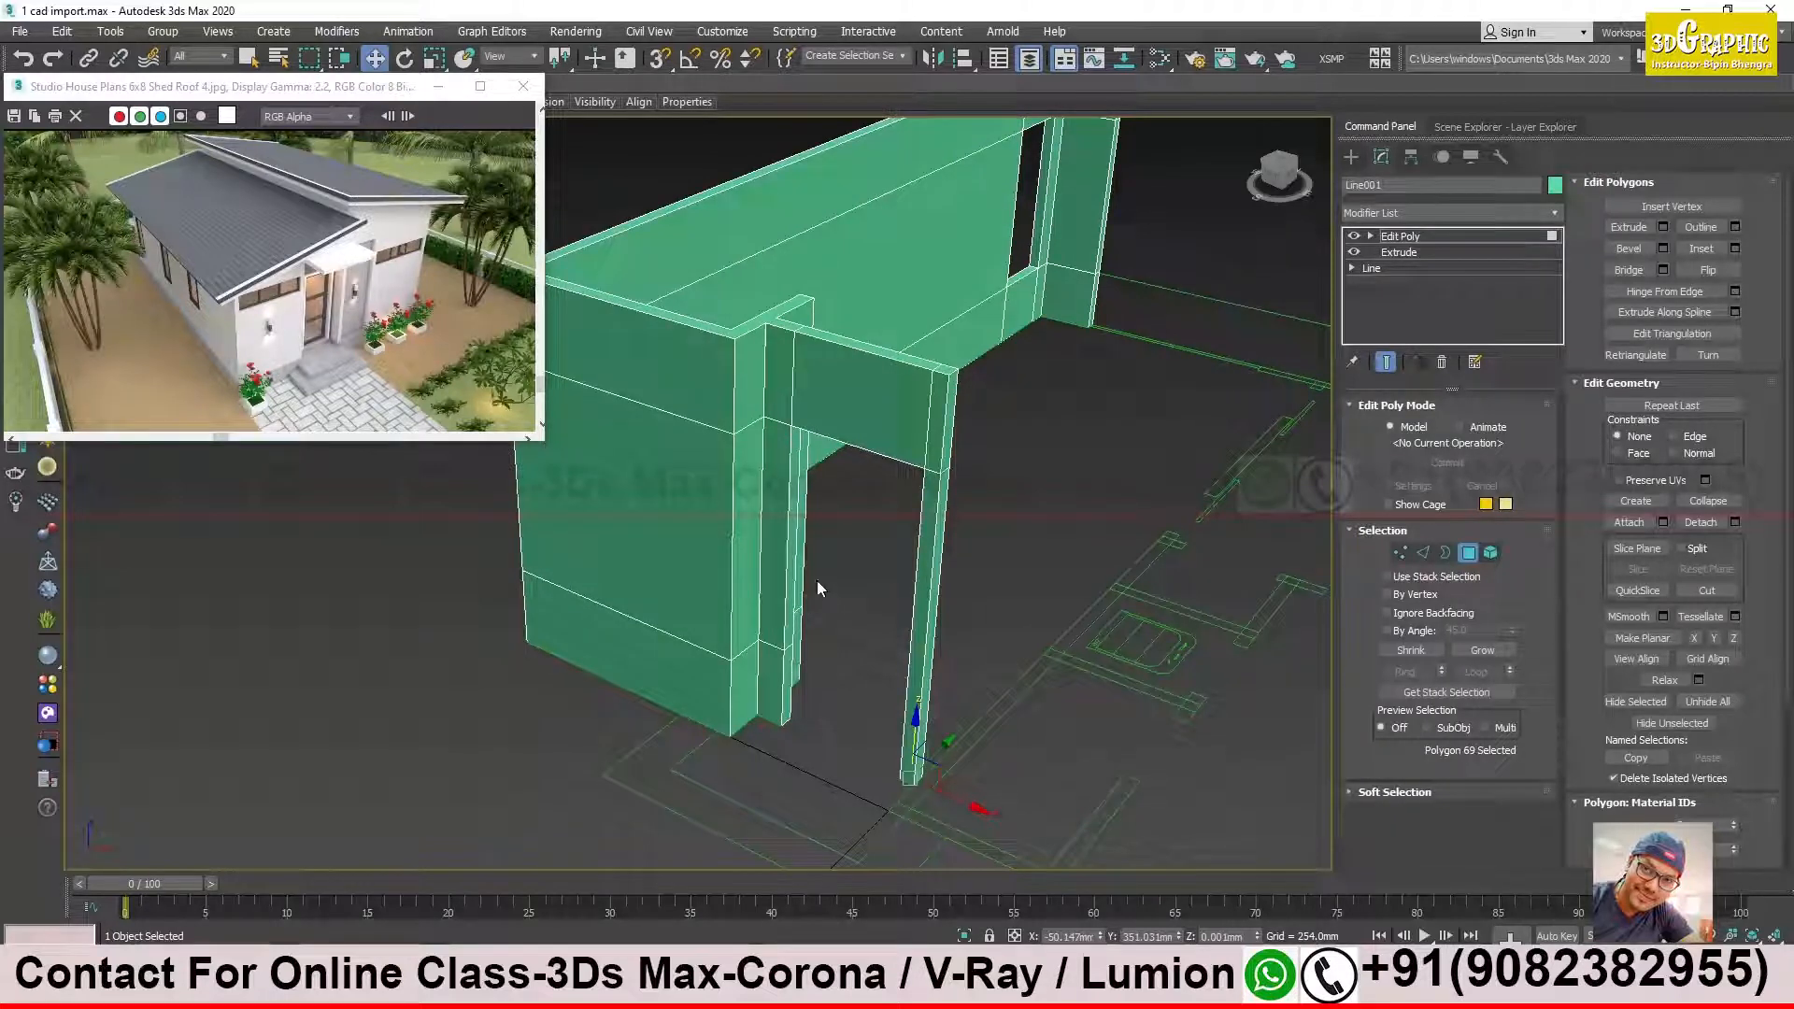
middle_drag(732, 406, 815, 424)
alt+middle_drag(579, 523, 917, 485)
scroll(313, 581, down, 3)
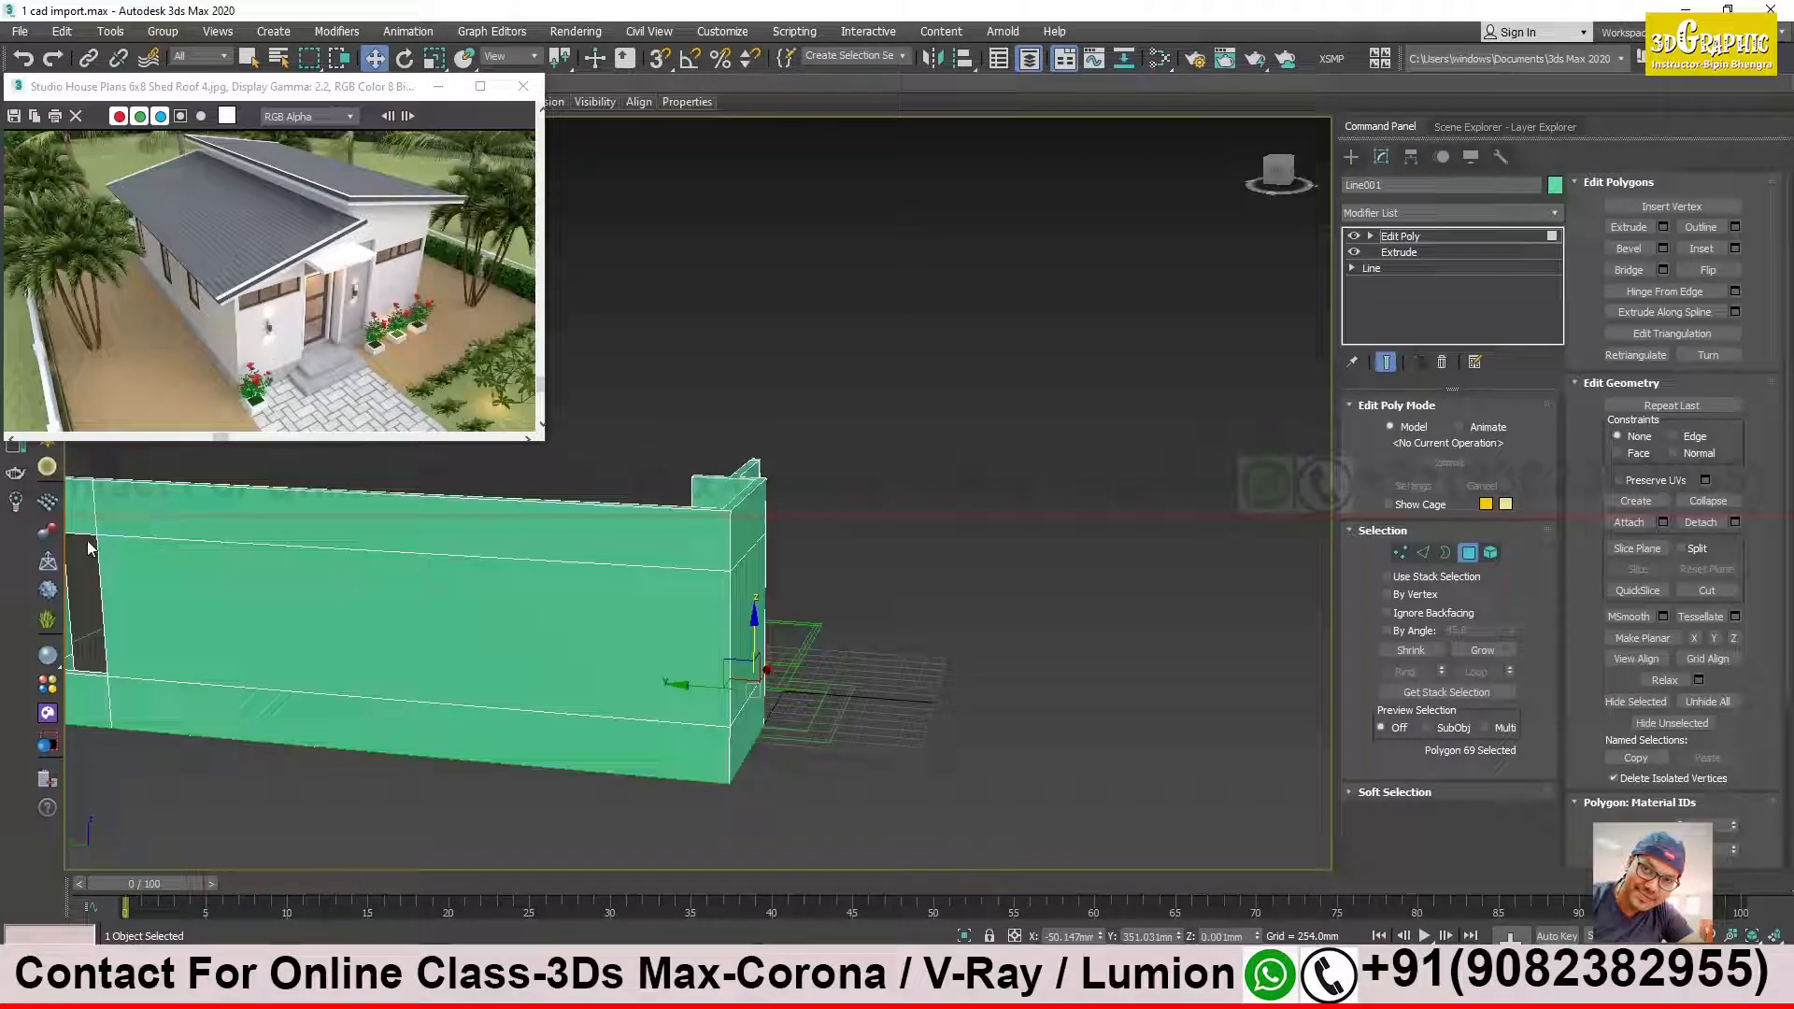
alt+middle_drag(101, 547, 720, 495)
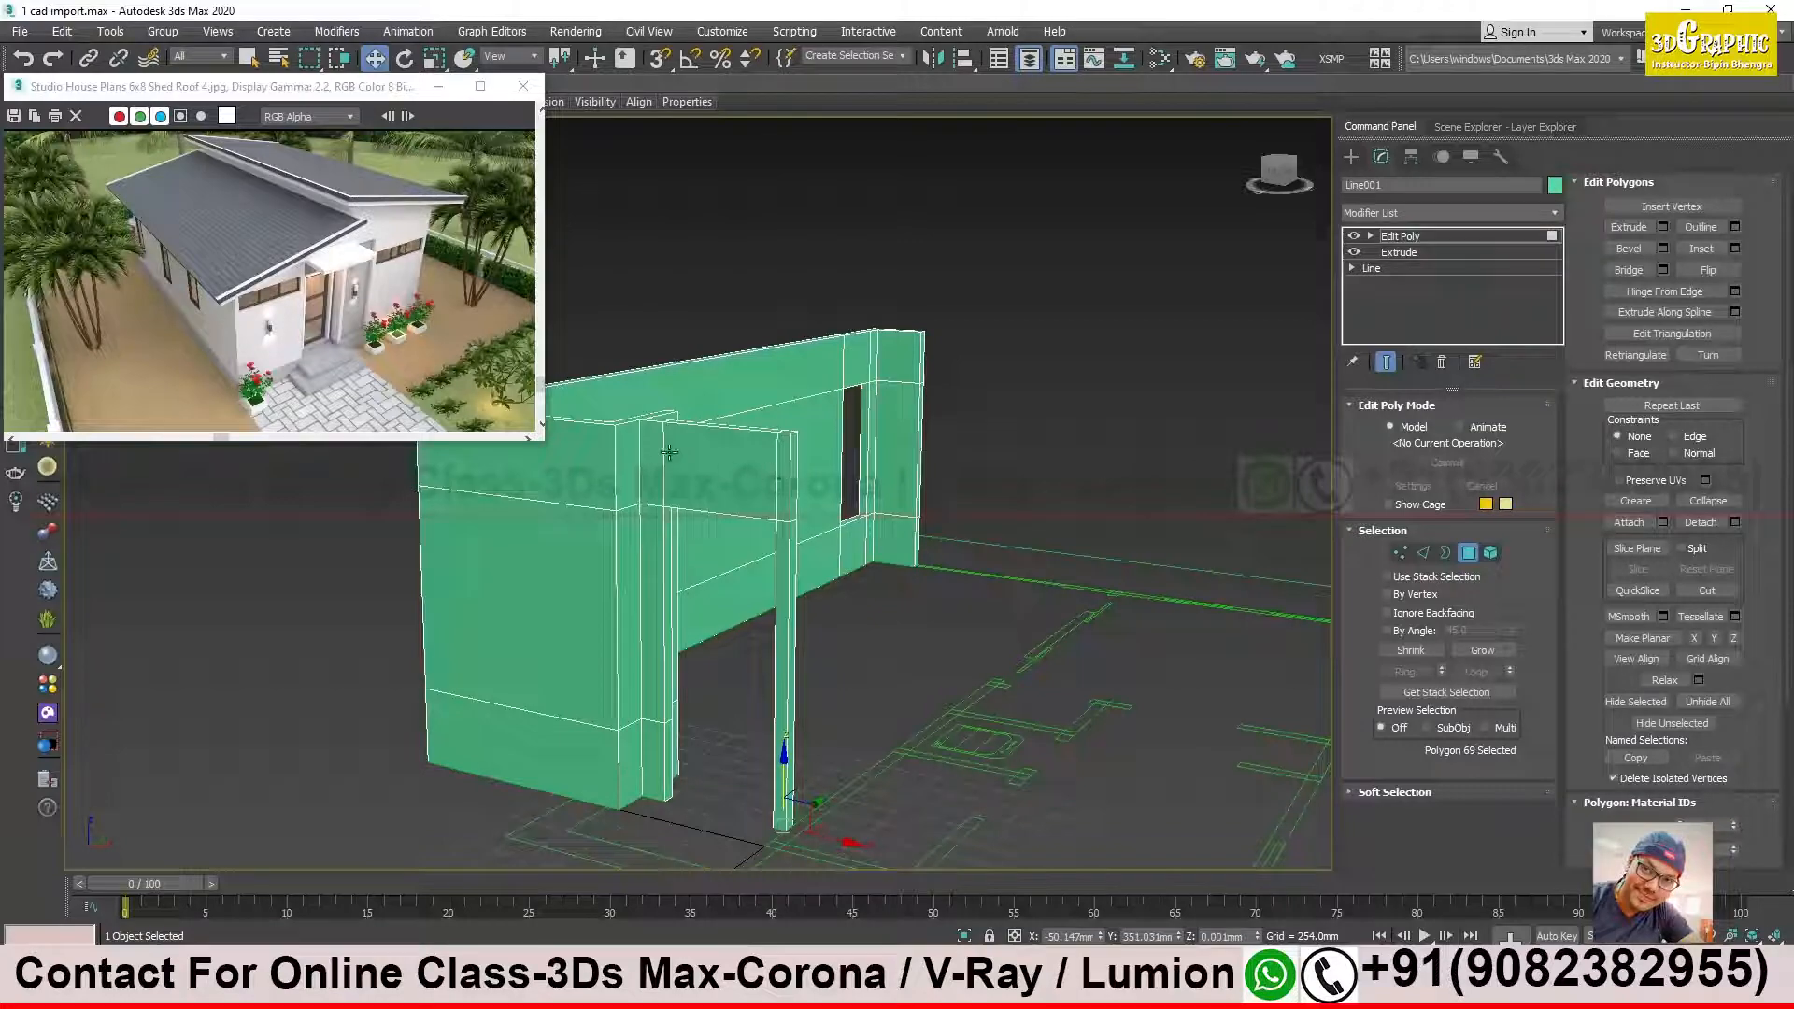
alt+middle_drag(785, 467, 795, 732)
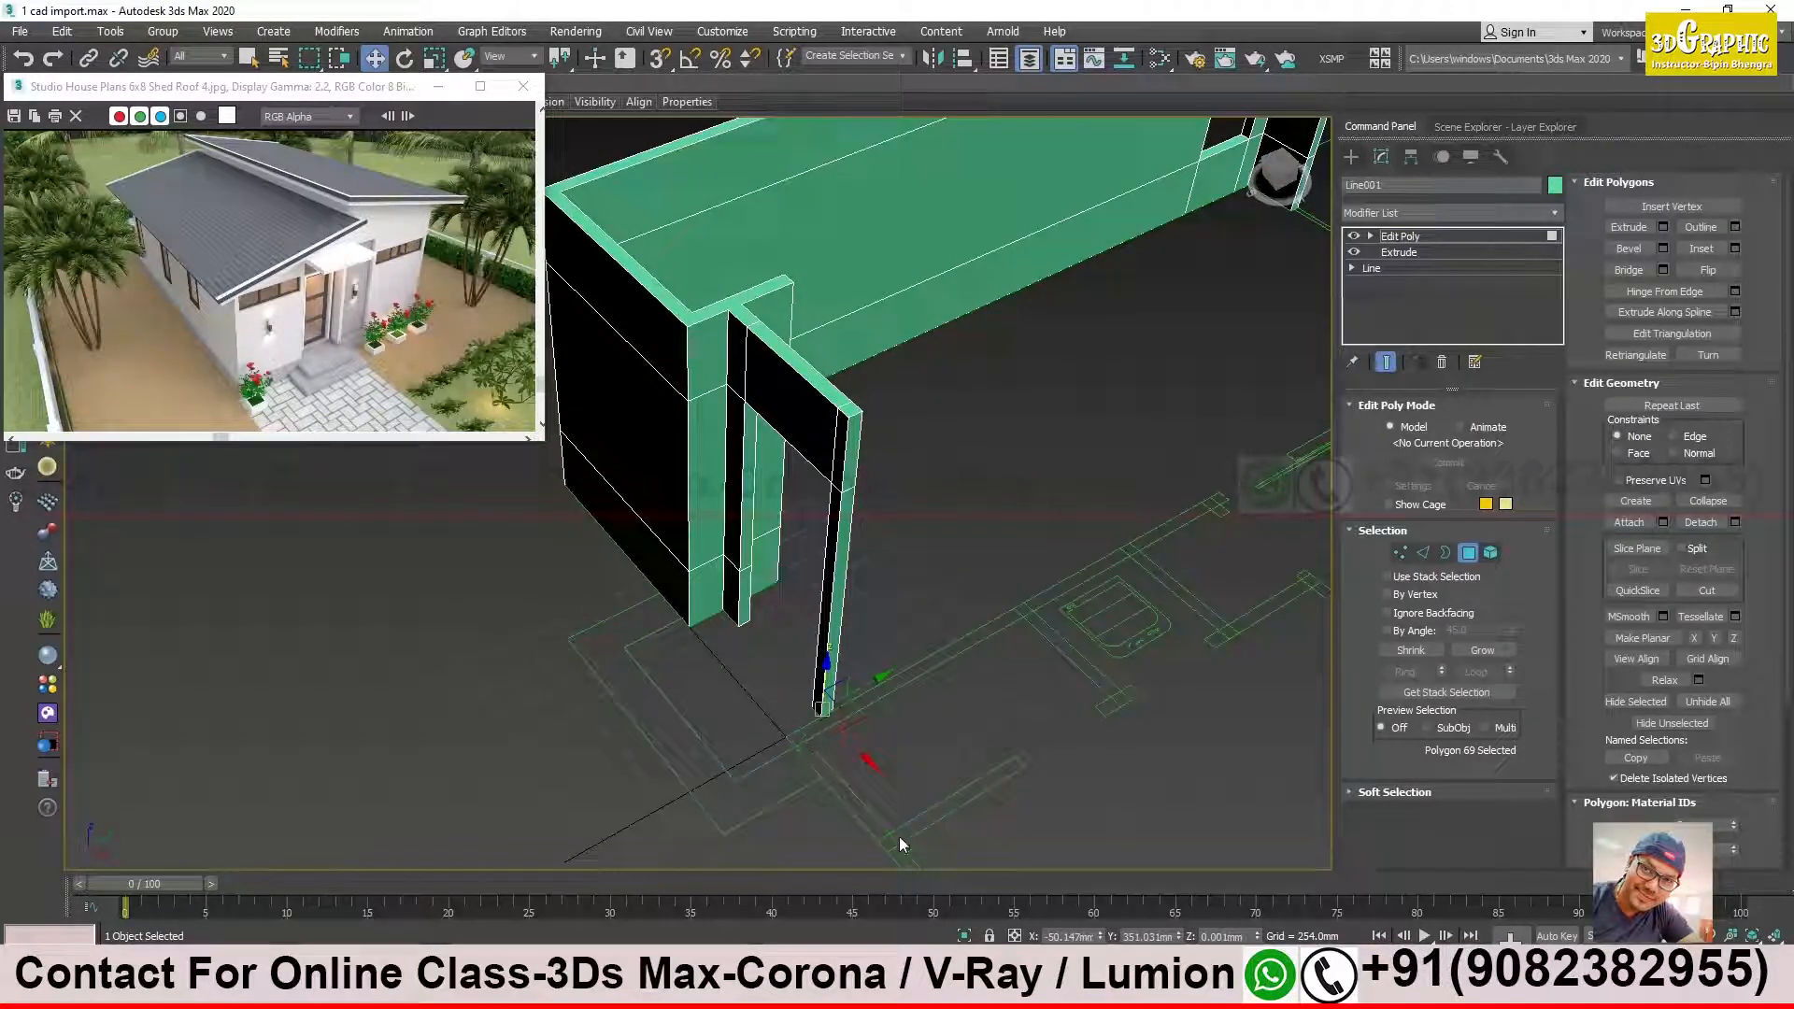
Step: Exit polygon editing and deselect the wall object
alt+middle_drag(764, 679, 883, 641)
scroll(777, 654, down, 3)
click(1421, 245)
click(1111, 422)
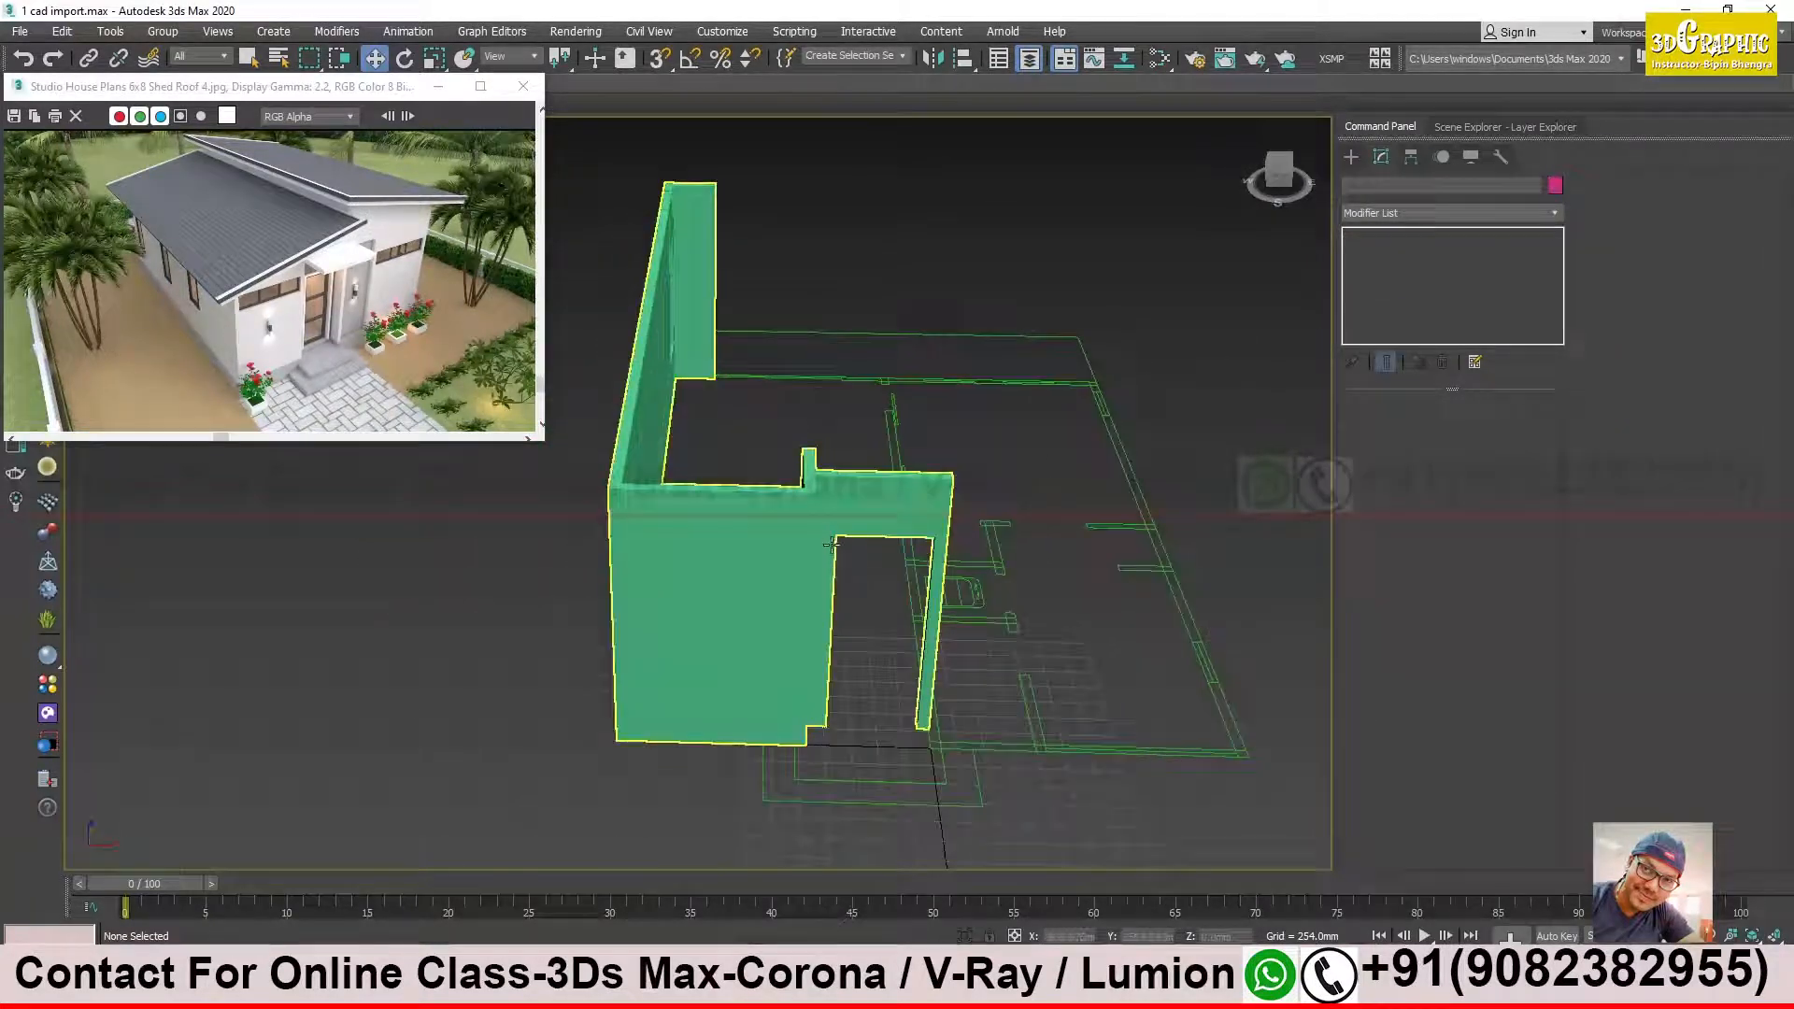
Step: Review the finished walls against the remaining wall lines of the CAD plan from all around the house
alt+middle_drag(732, 682, 909, 652)
middle_drag(696, 500, 814, 616)
alt+middle_drag(857, 602, 779, 594)
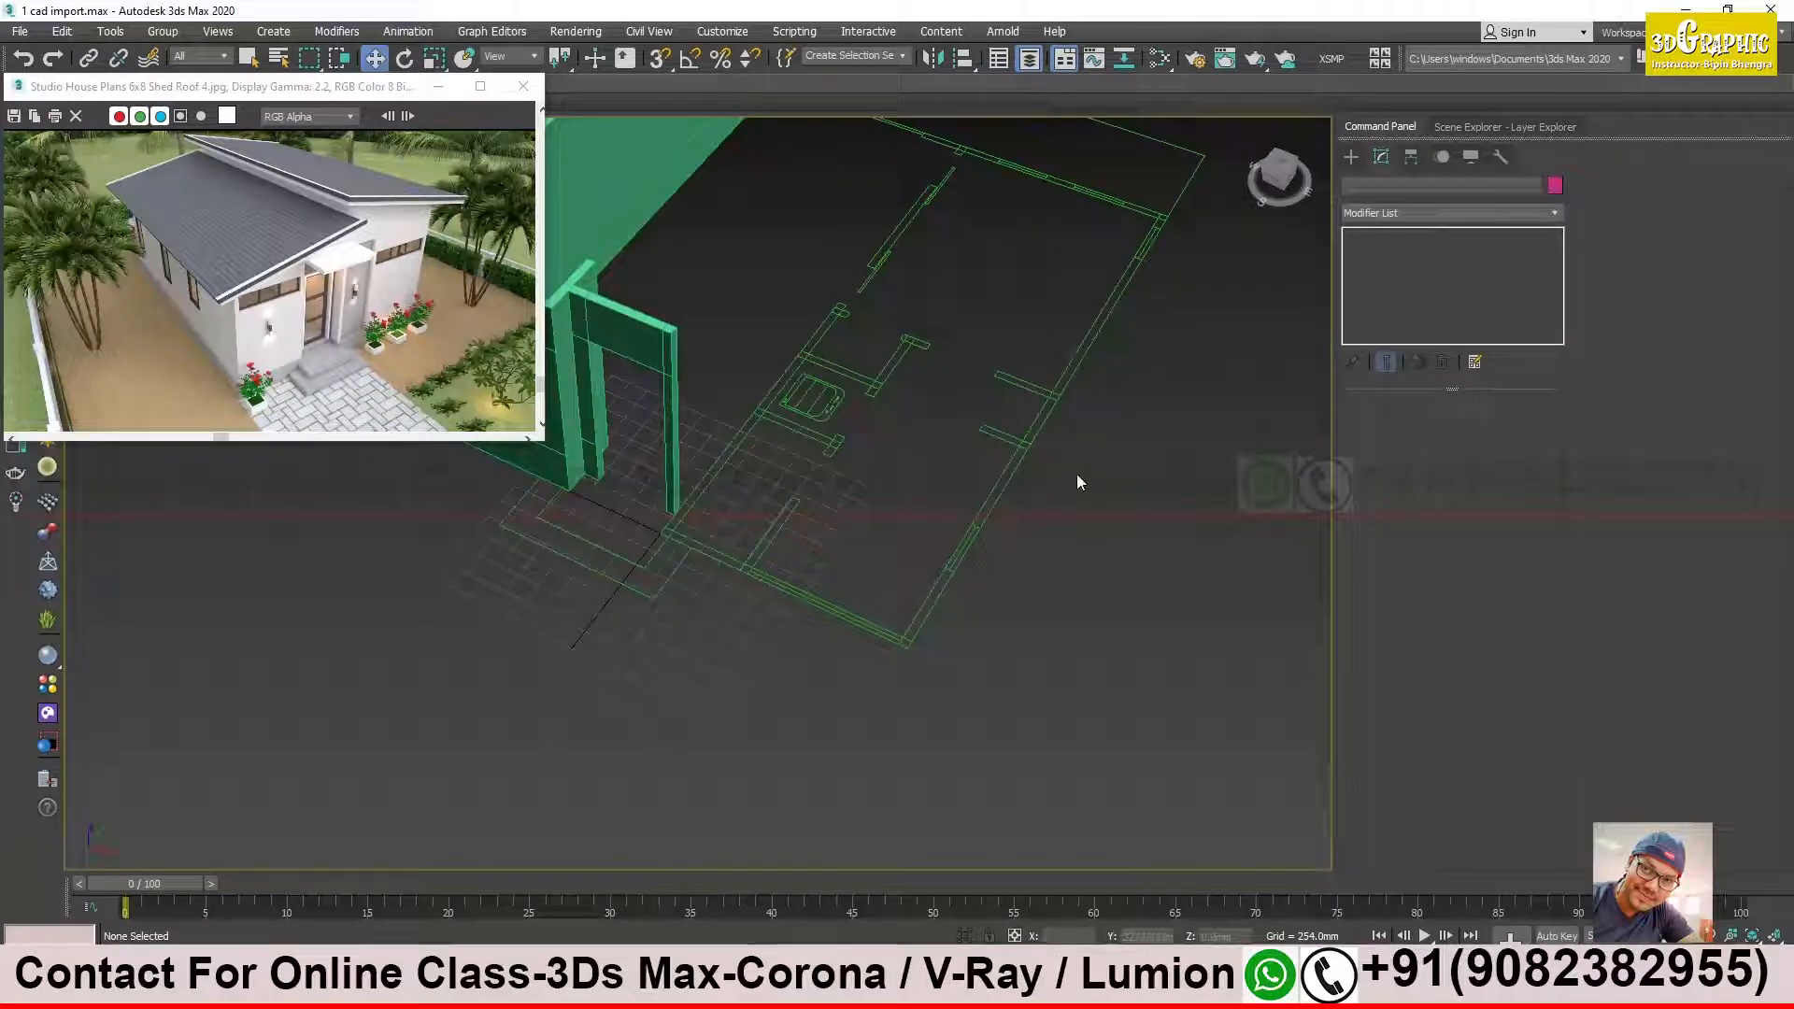
alt+middle_drag(821, 625, 927, 700)
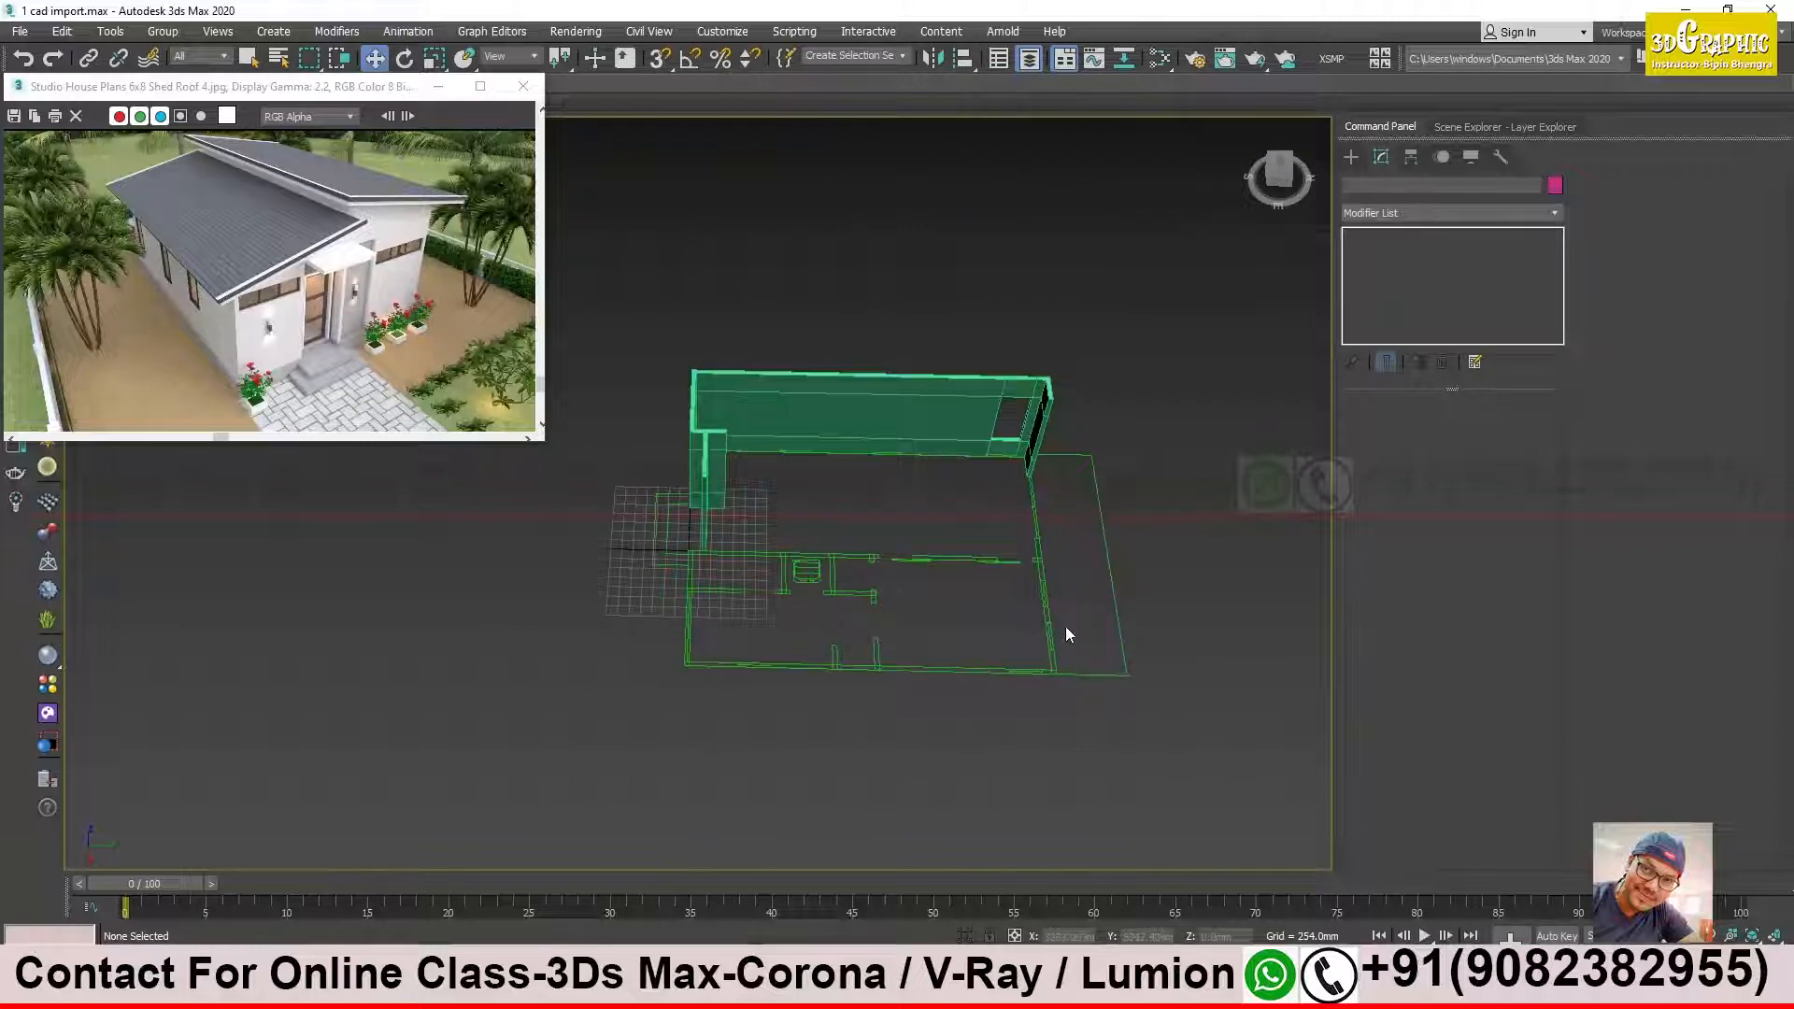
scroll(1052, 571, up, 4)
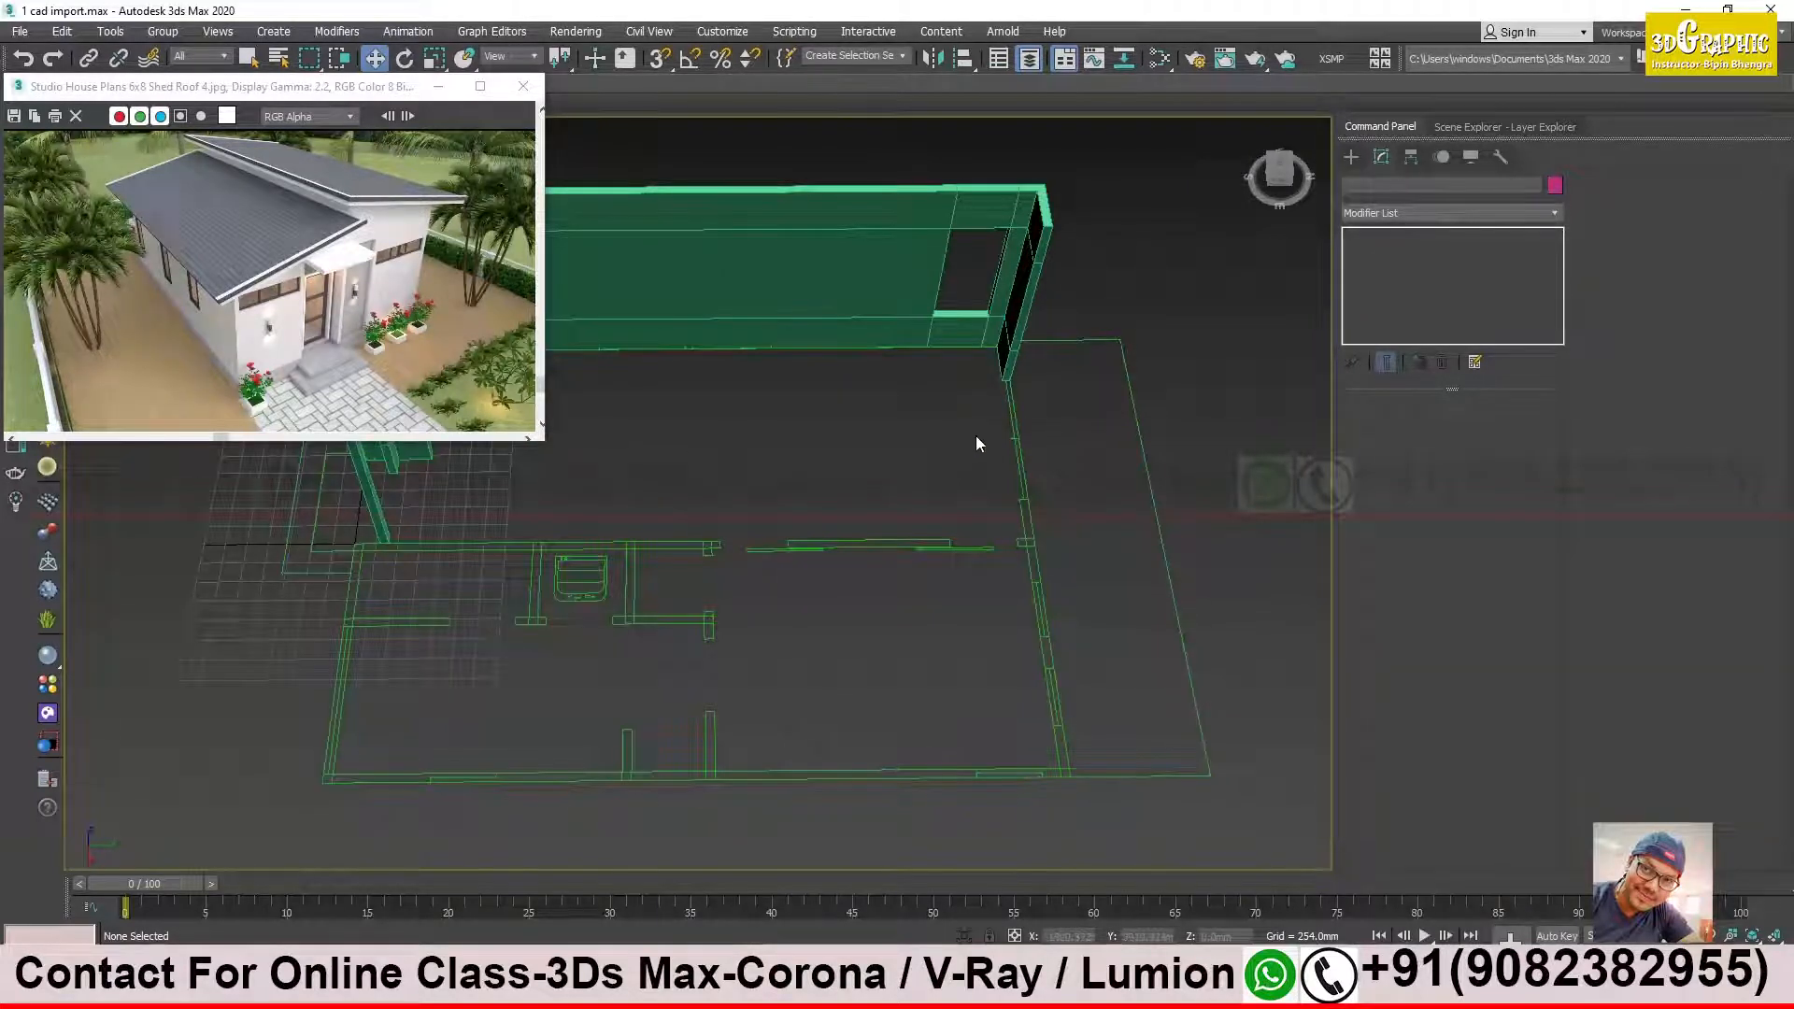
middle_drag(865, 407, 1030, 454)
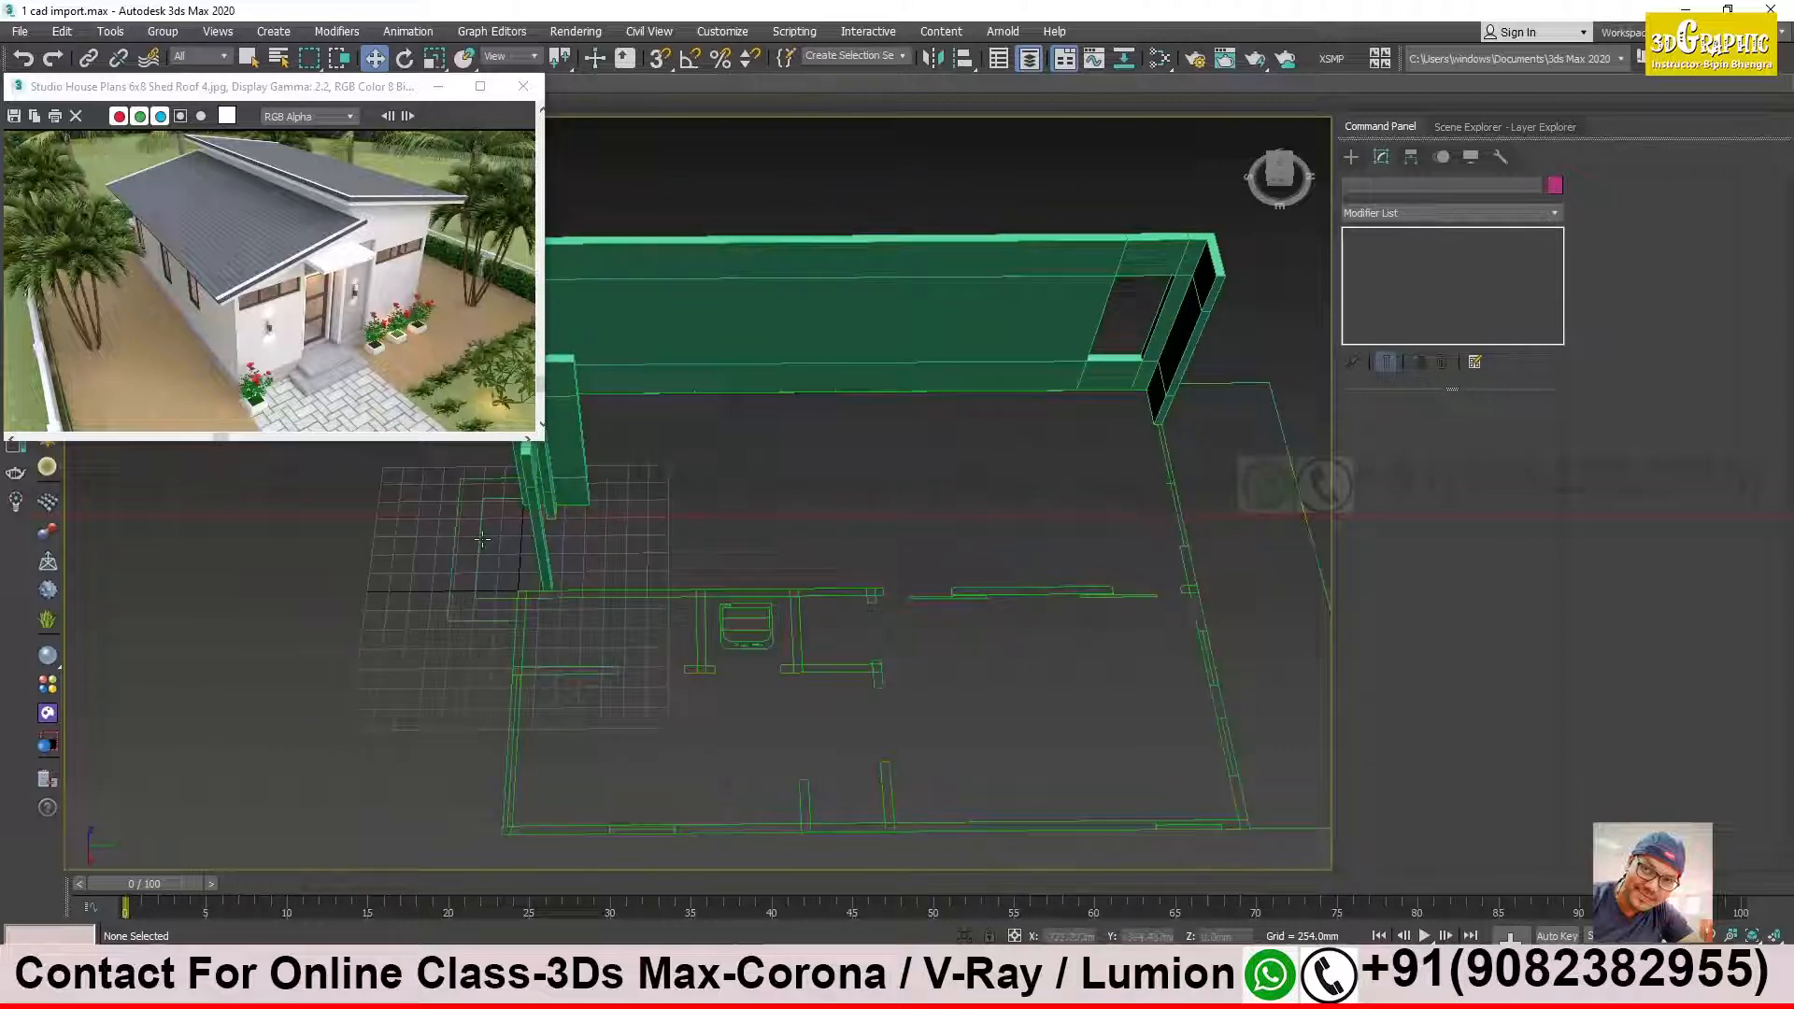
scroll(482, 608, down, 5)
alt+middle_drag(690, 583, 553, 782)
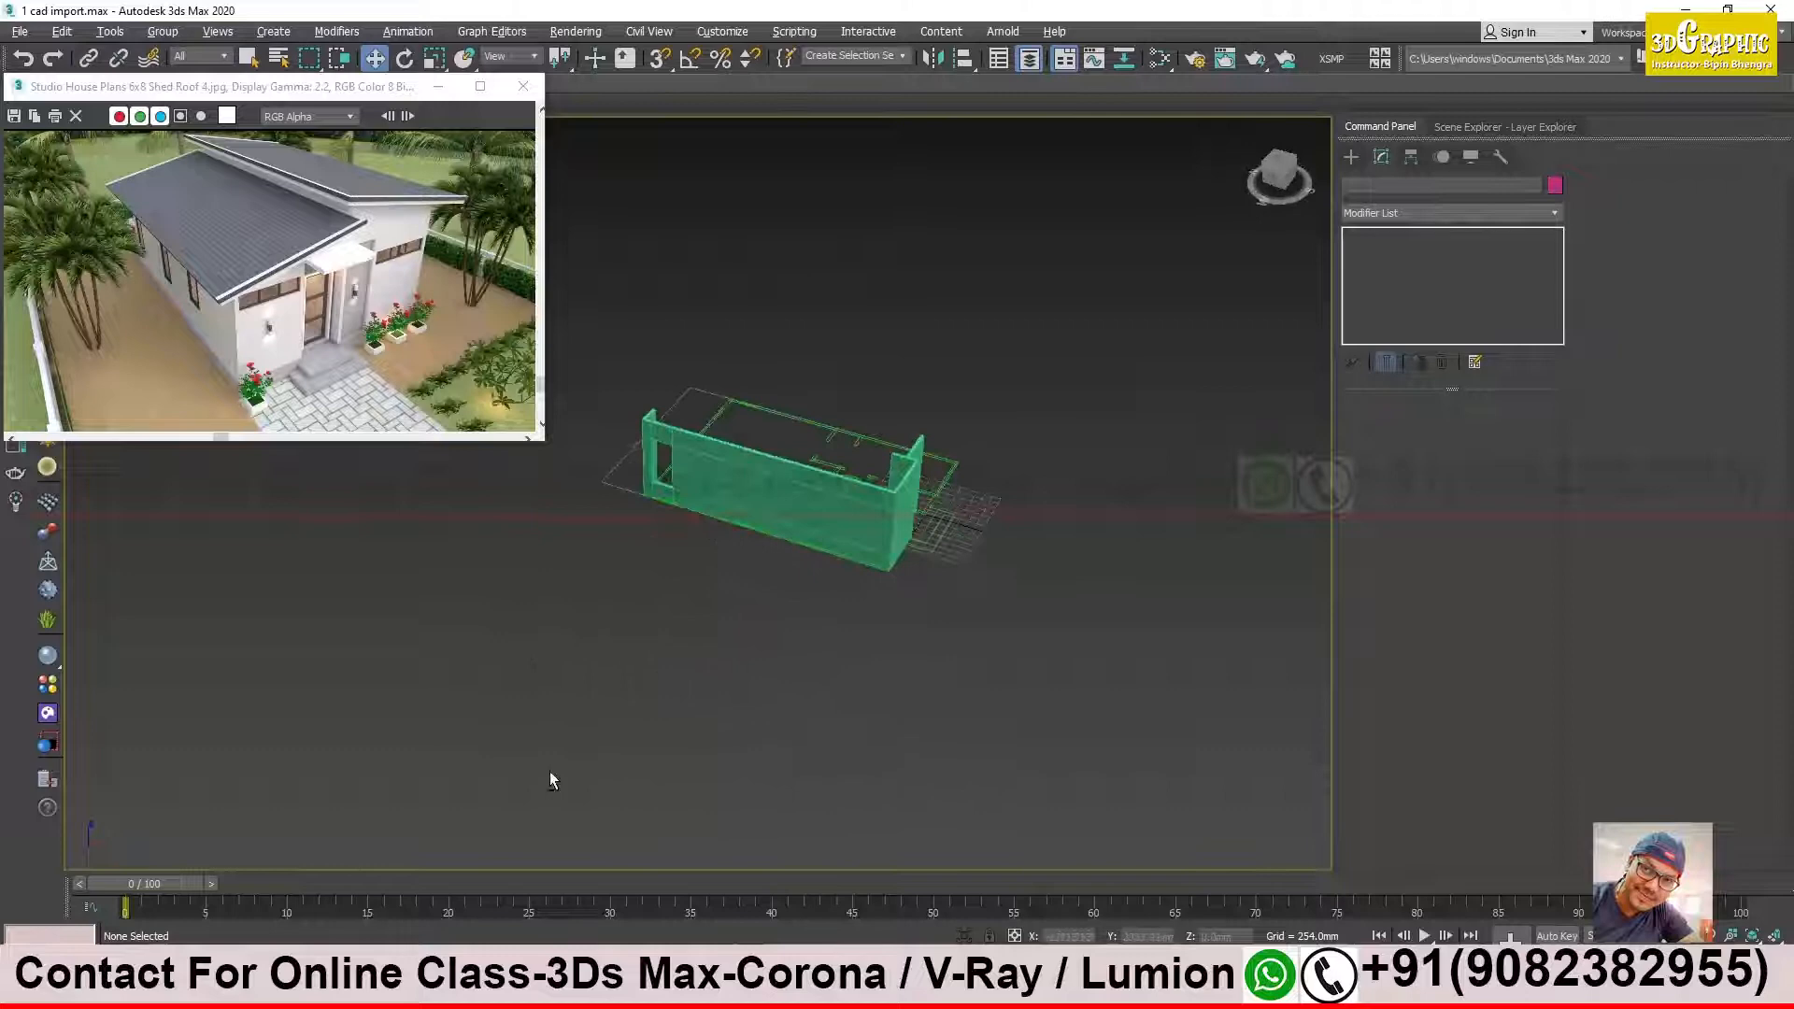
alt+middle_drag(981, 603, 854, 590)
scroll(854, 590, up, 2)
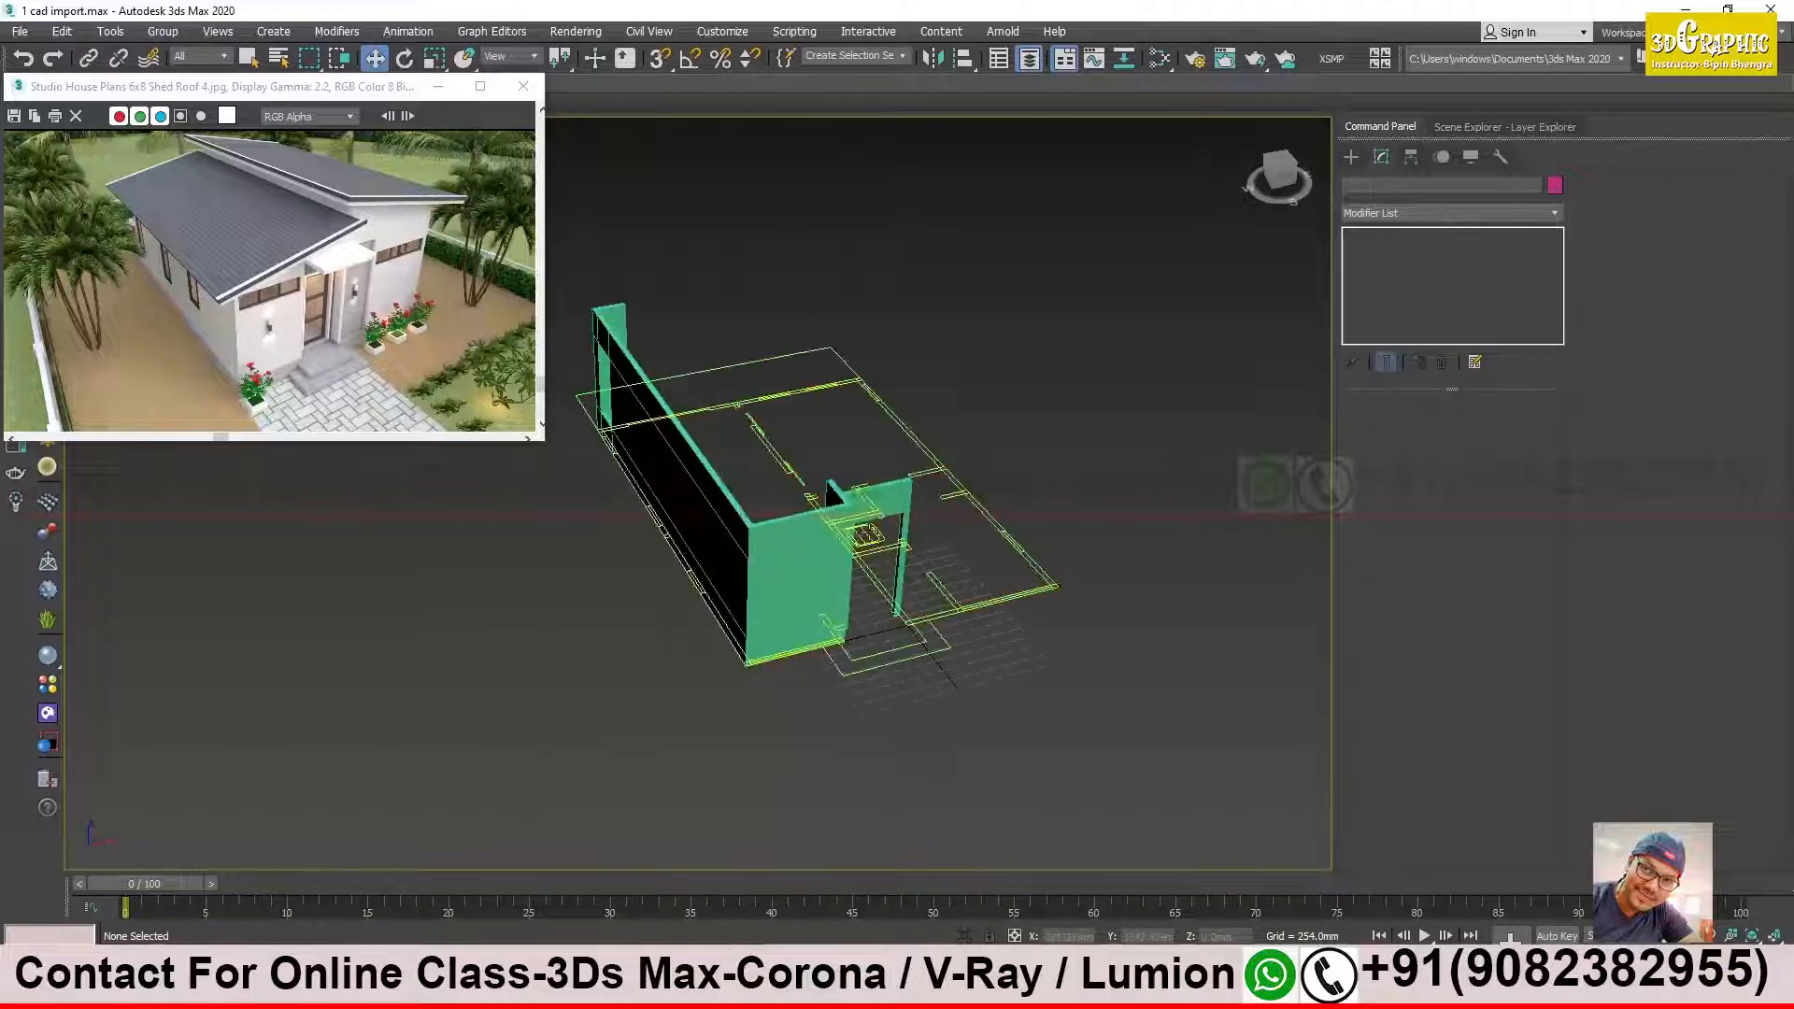
alt+middle_drag(876, 575, 680, 485)
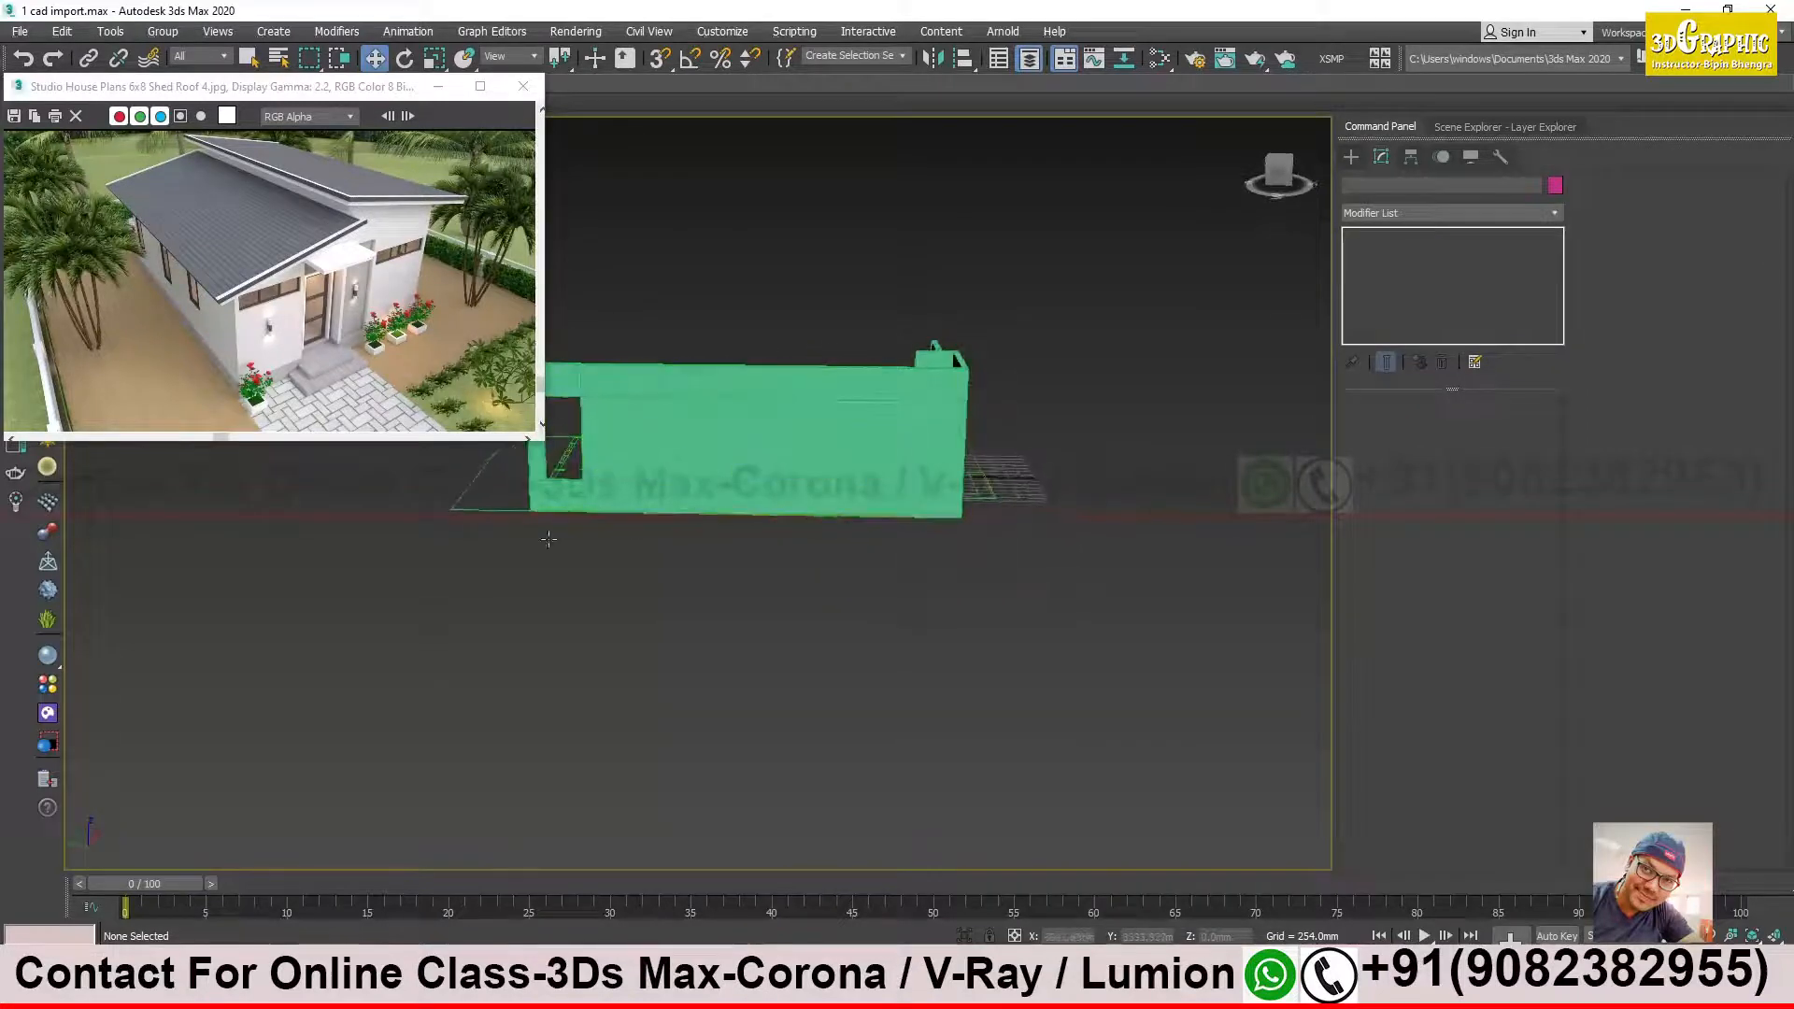
Step: Switch to Photos and check the window and door details in the Right, Front and Back elevation drawings
key(alt+Tab)
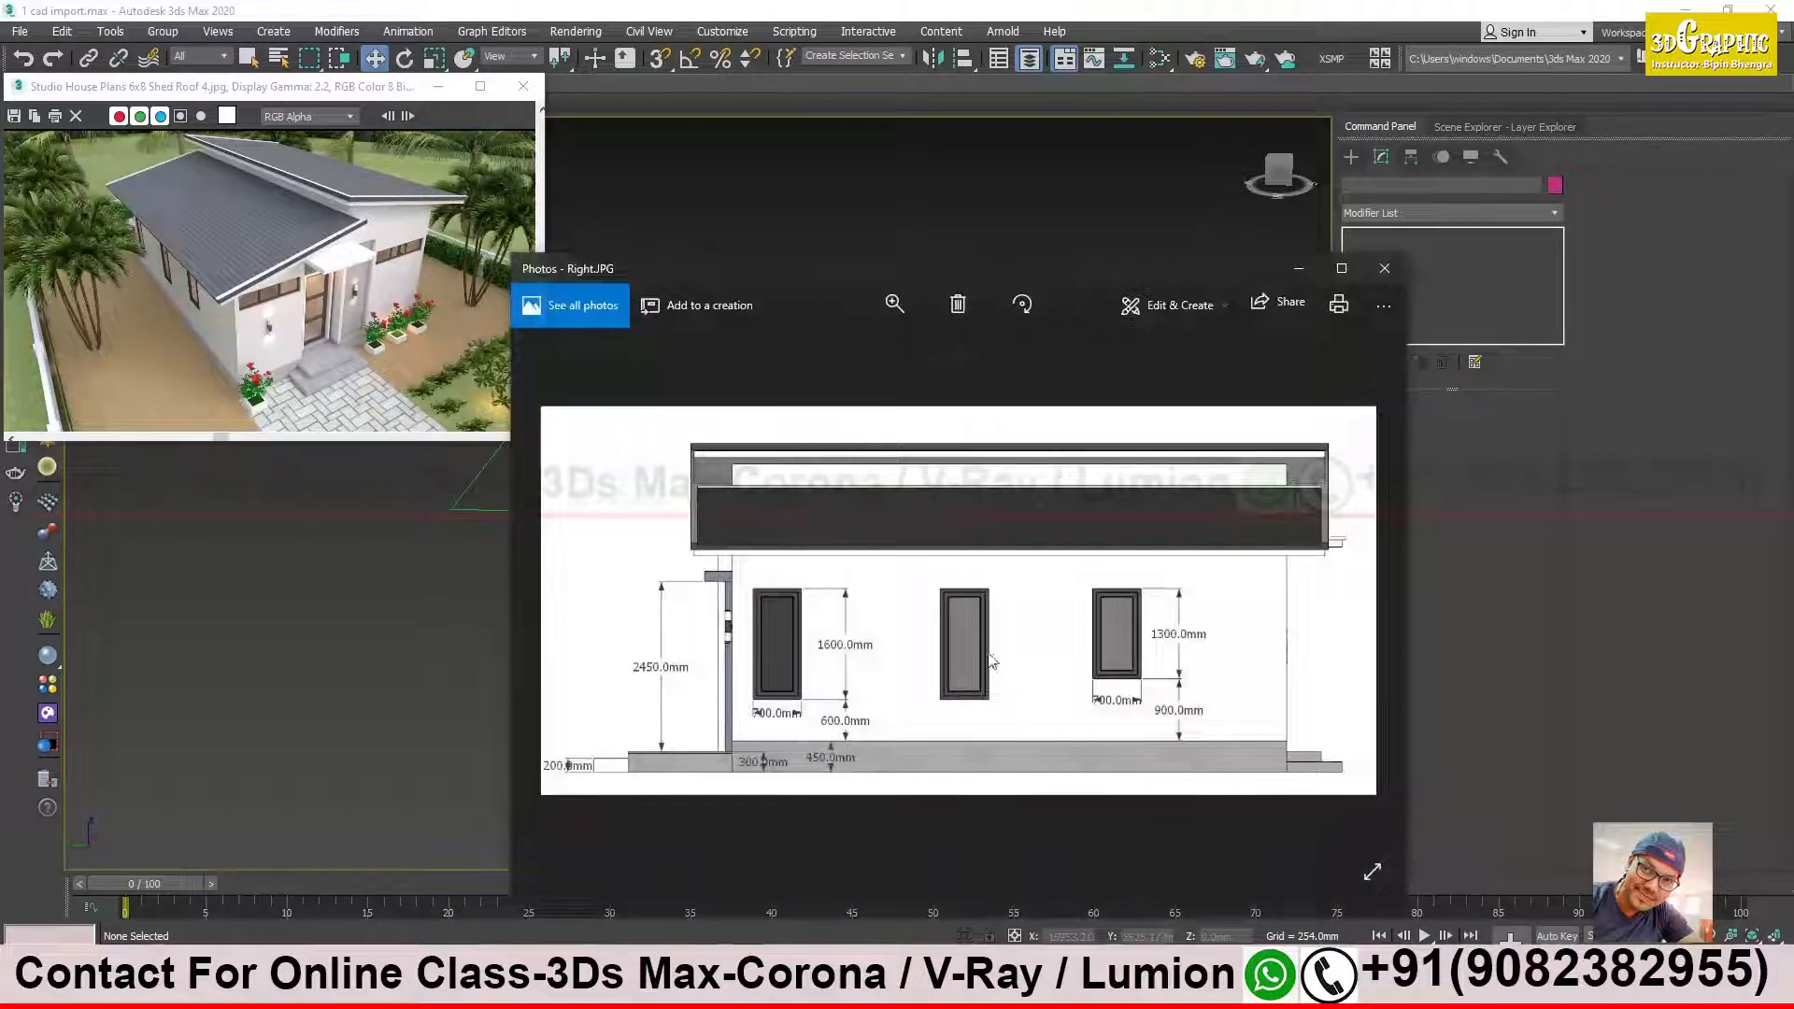
scroll(967, 639, up, 3)
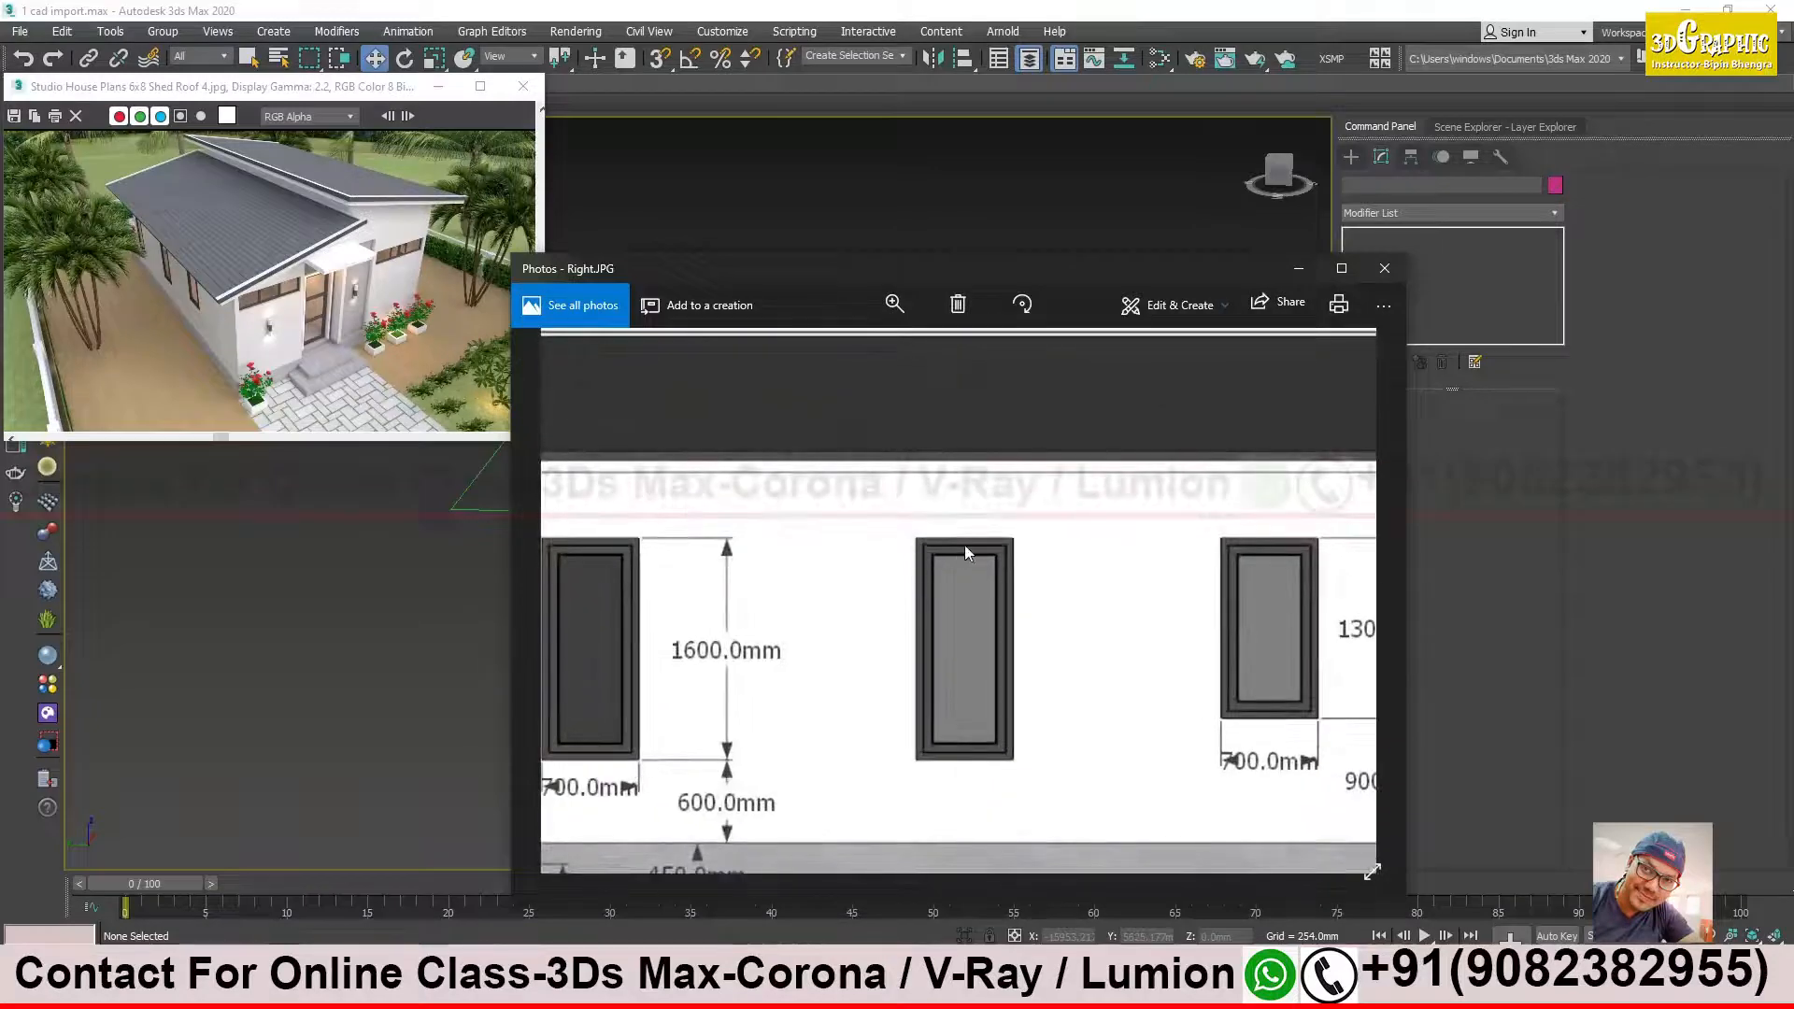
scroll(972, 647, down, 3)
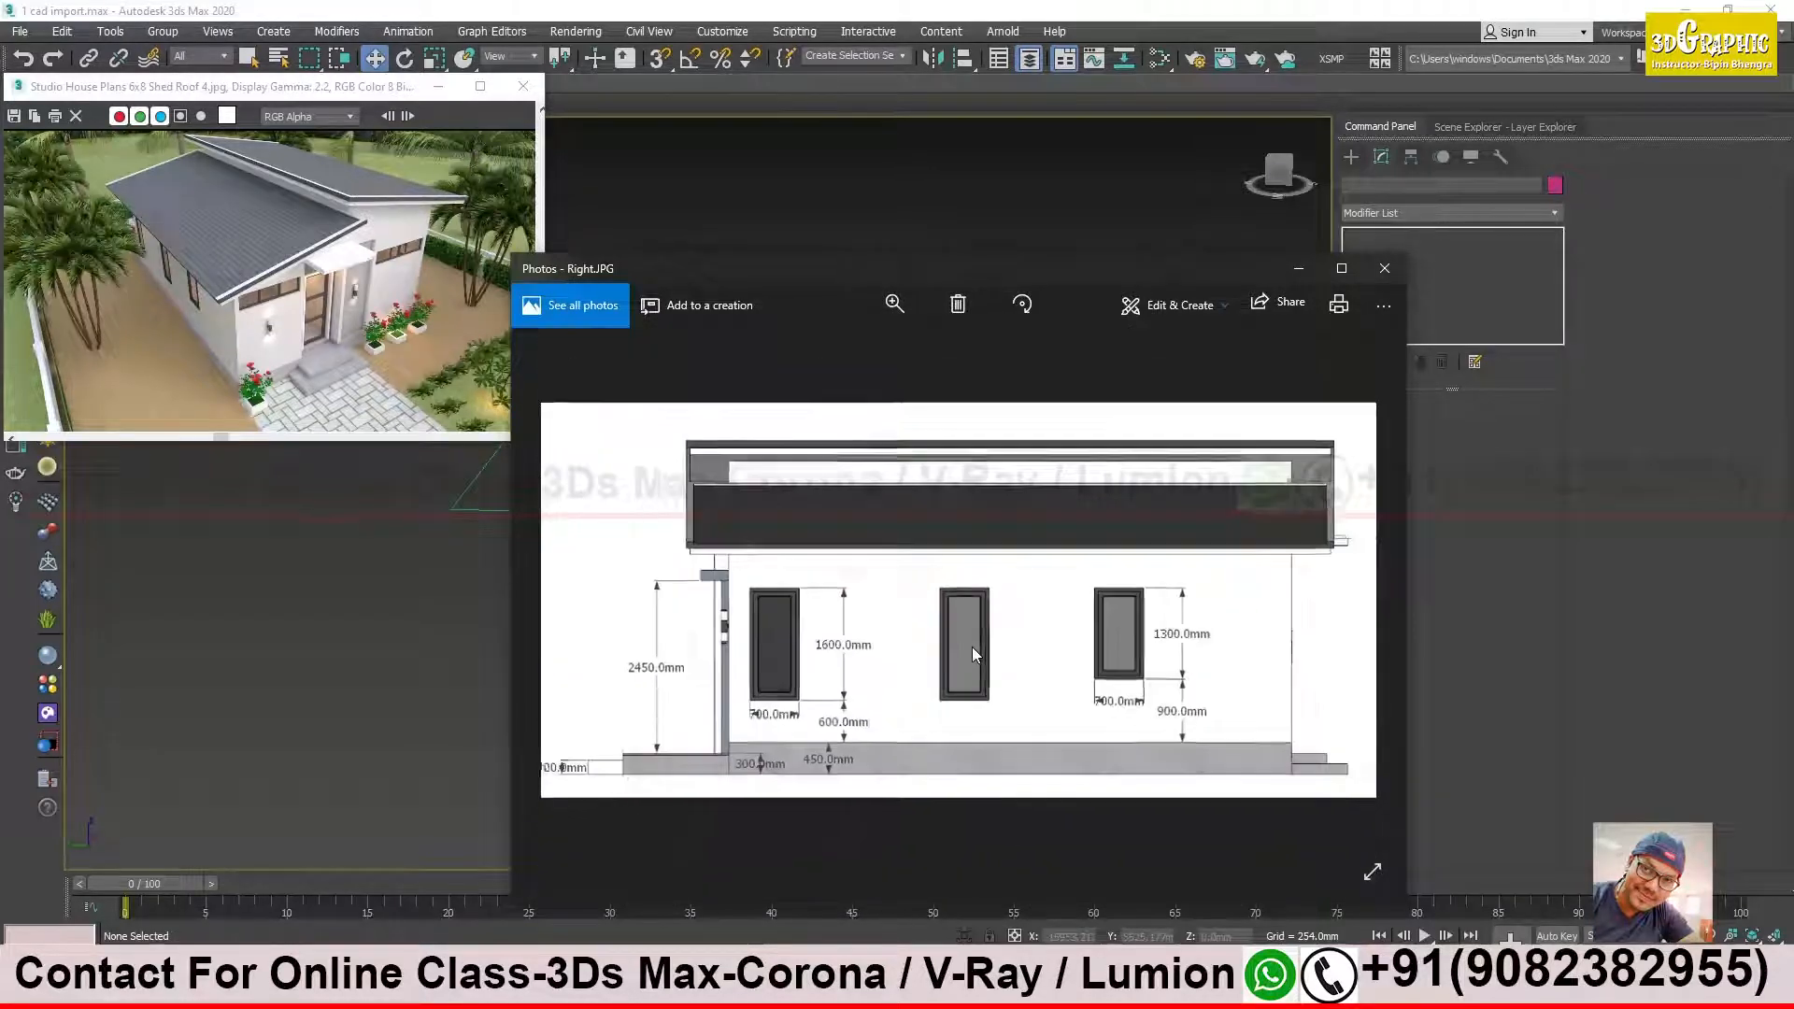
key(Right)
key(Right)
key(Right)
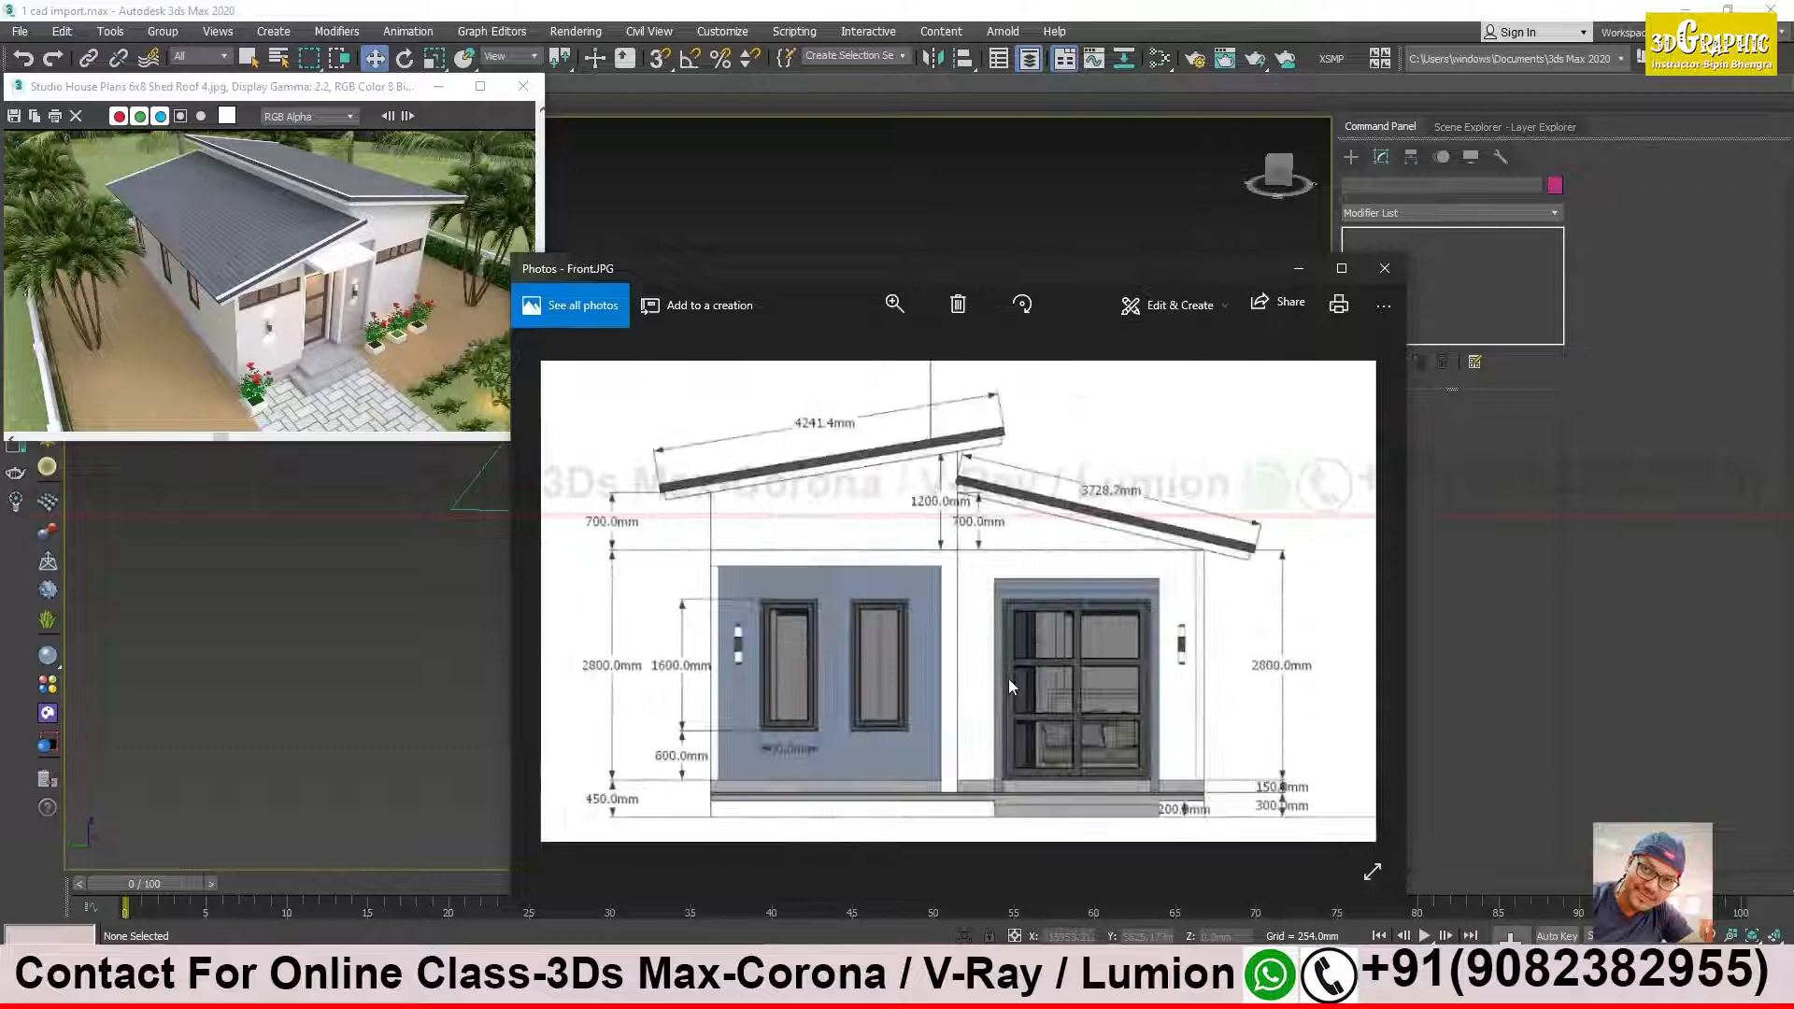
scroll(951, 665, up, 3)
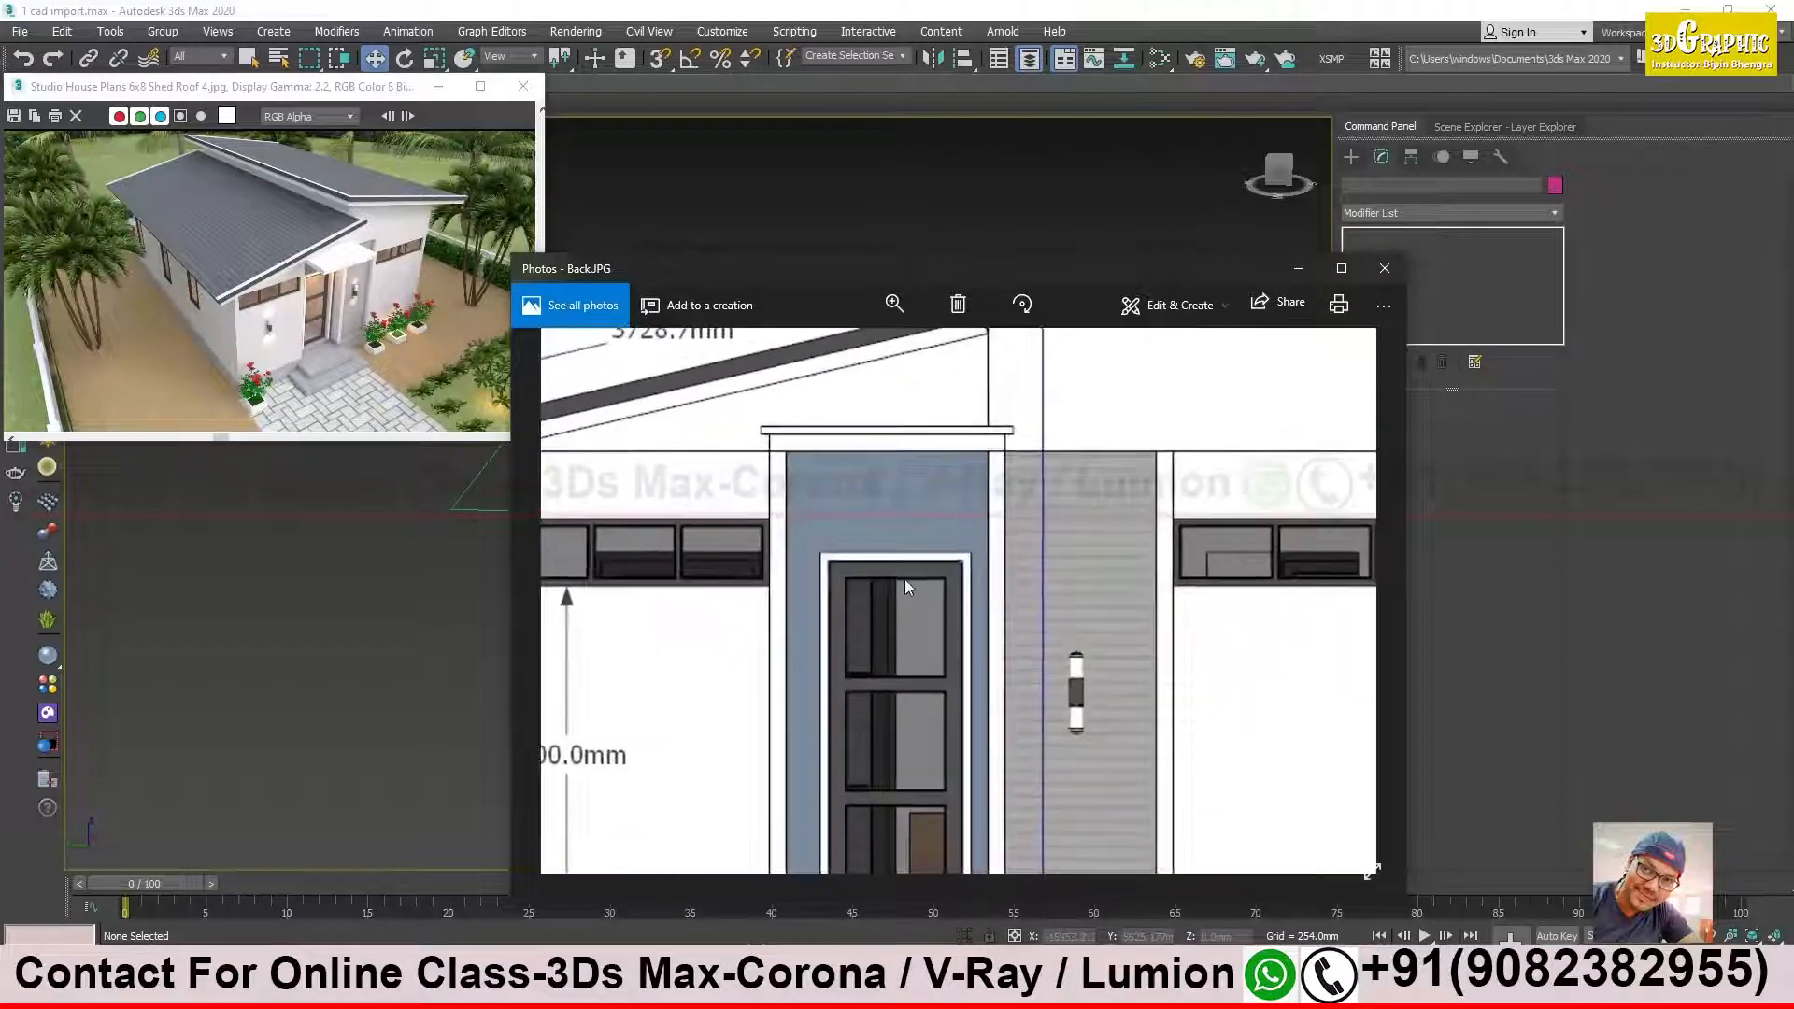